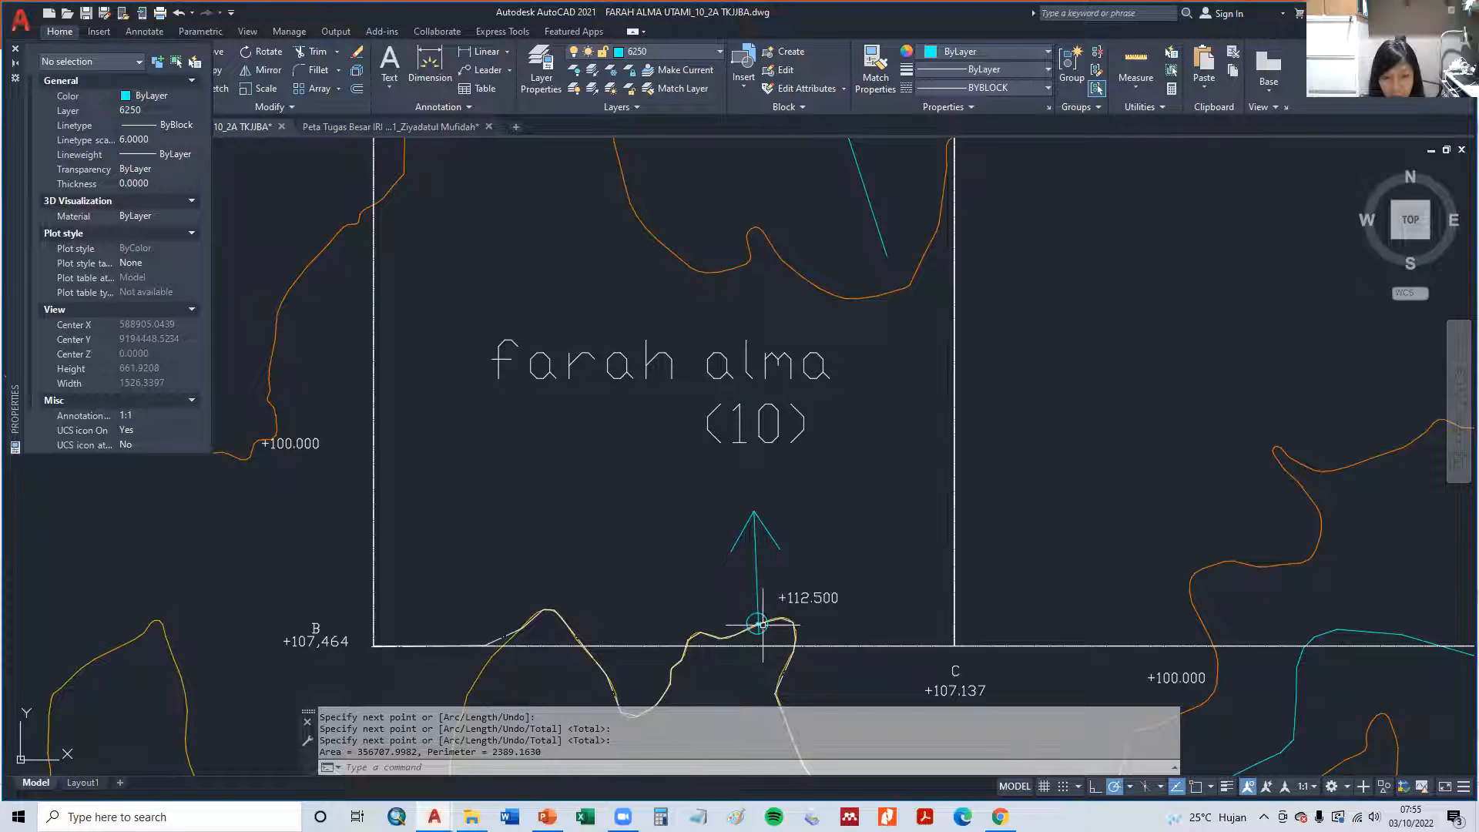
- Switch to the PowerPoint presentation and review the Syarat Perencanaan slide's requirements for tertiary and quaternary plots
middle_drag(406, 551, 409, 591)
scroll(408, 591, down, 2)
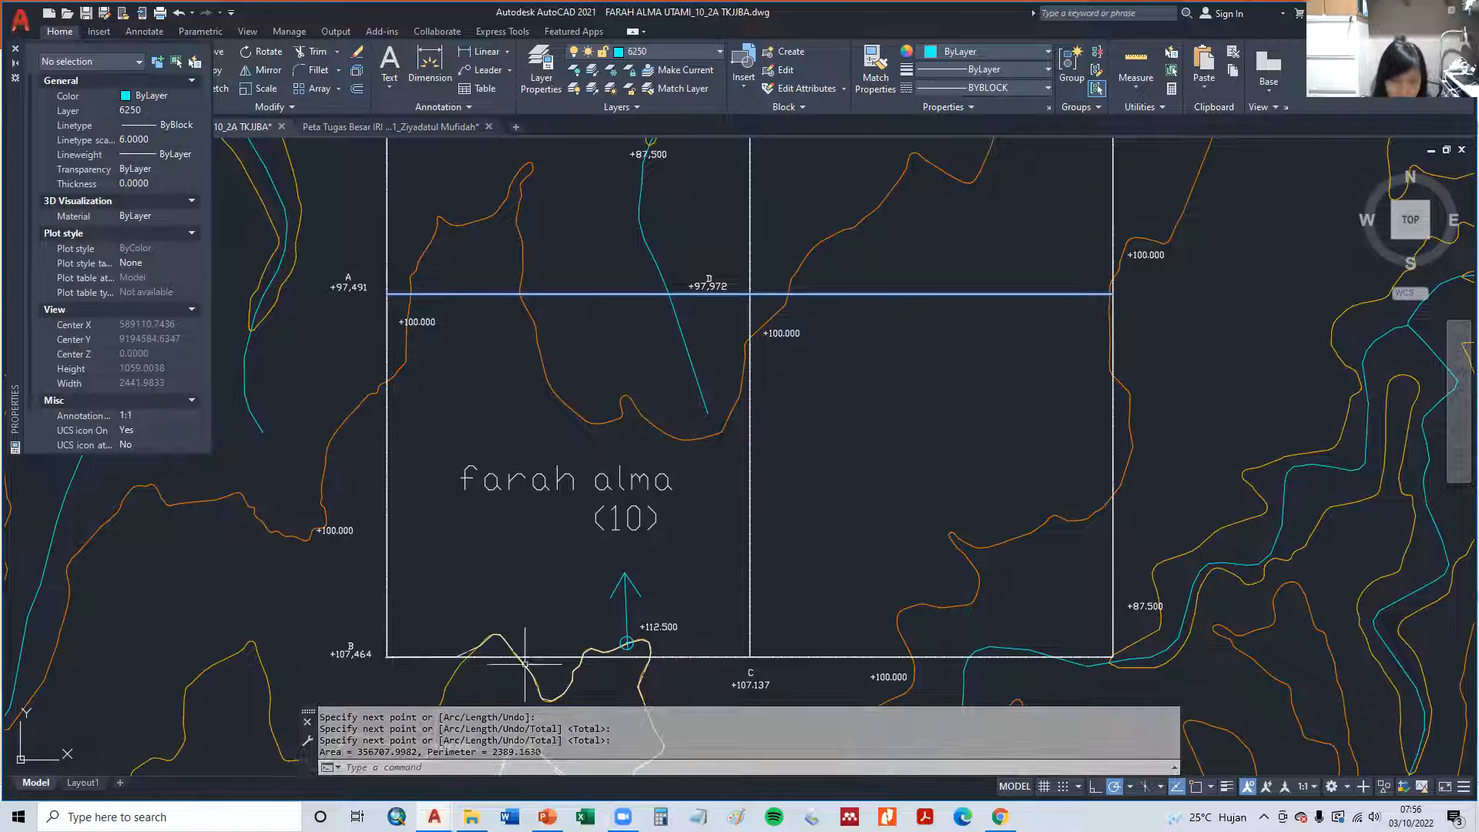
key(alt+Tab)
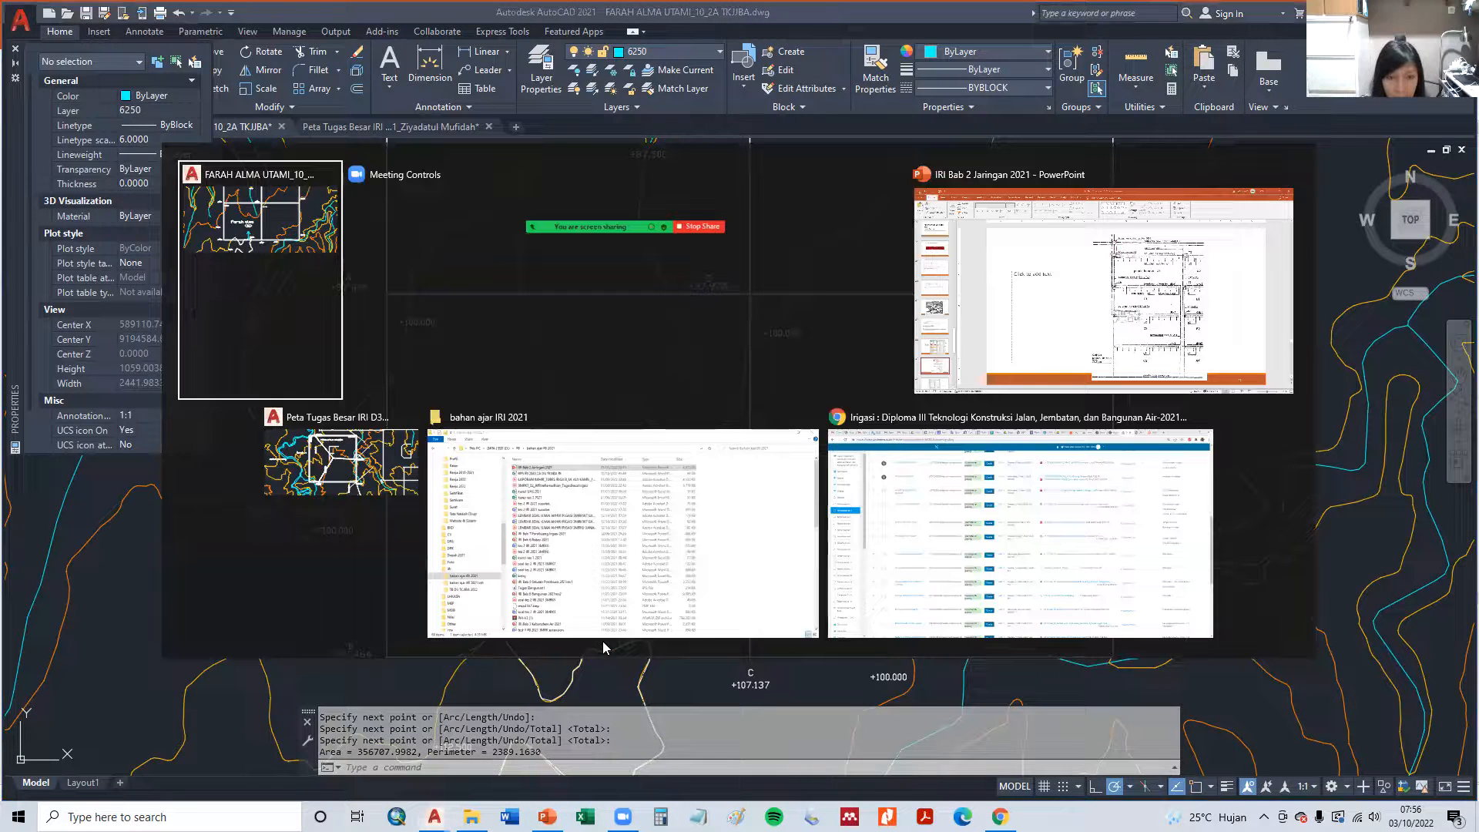
key(alt+Tab)
key(alt+Tab)
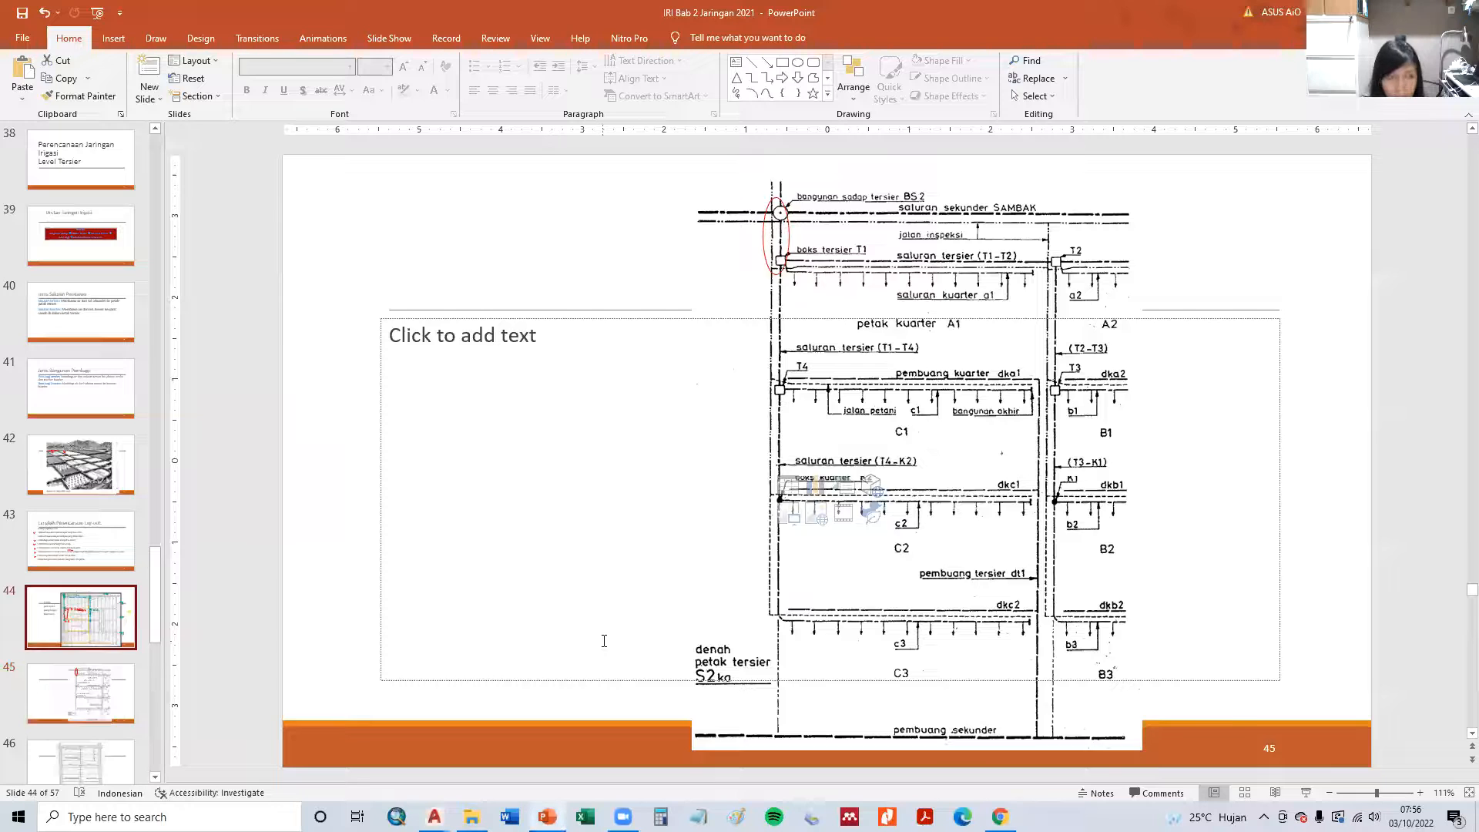
scroll(606, 648, up, 1)
scroll(606, 648, down, 1)
scroll(606, 648, up, 1)
scroll(606, 648, down, 5)
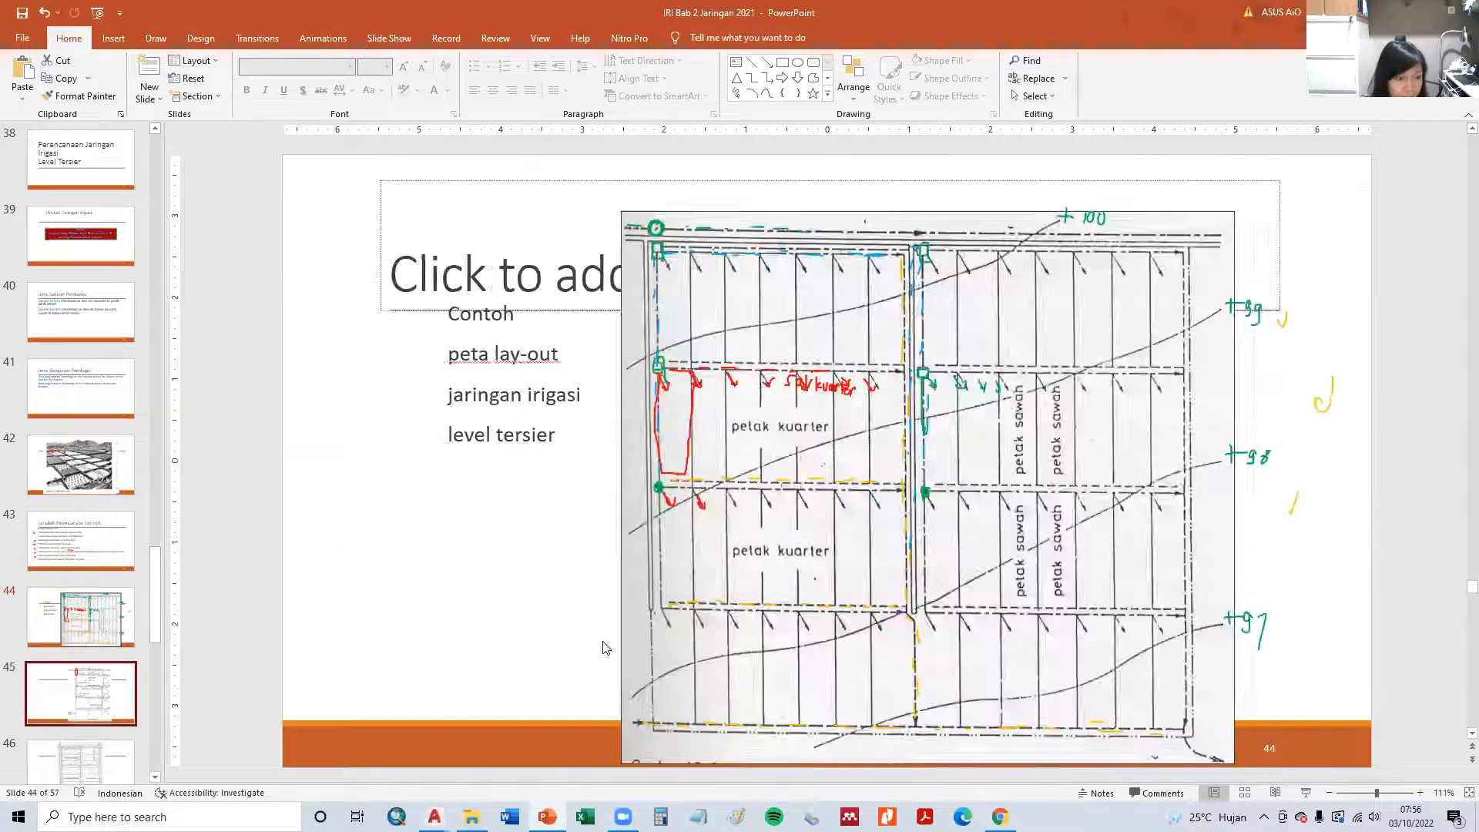
scroll(606, 648, down, 1)
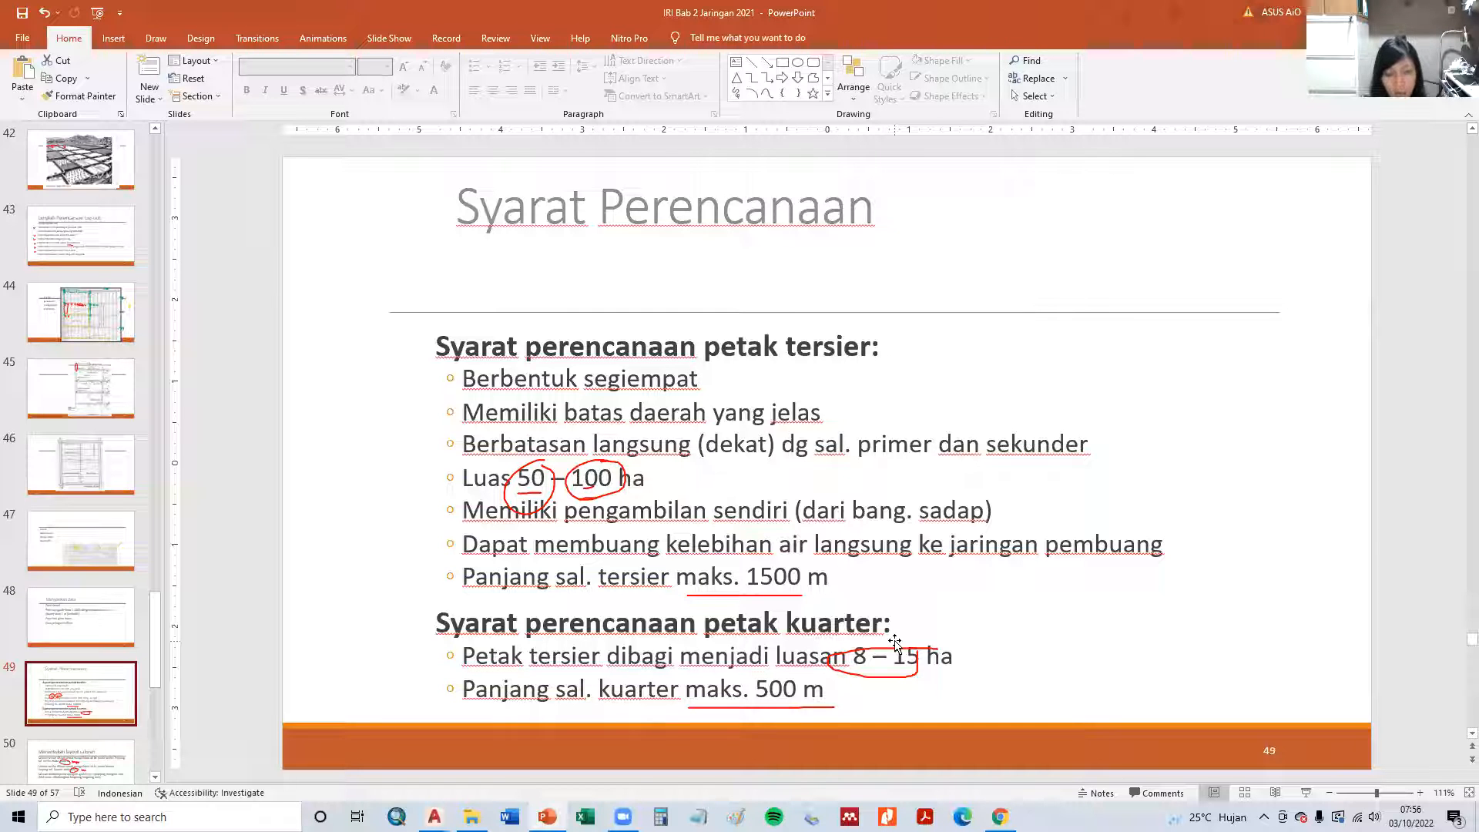
- Switch to Calculator, divide 36 by 4, and return to the AutoCAD drawing
key(alt+Tab)
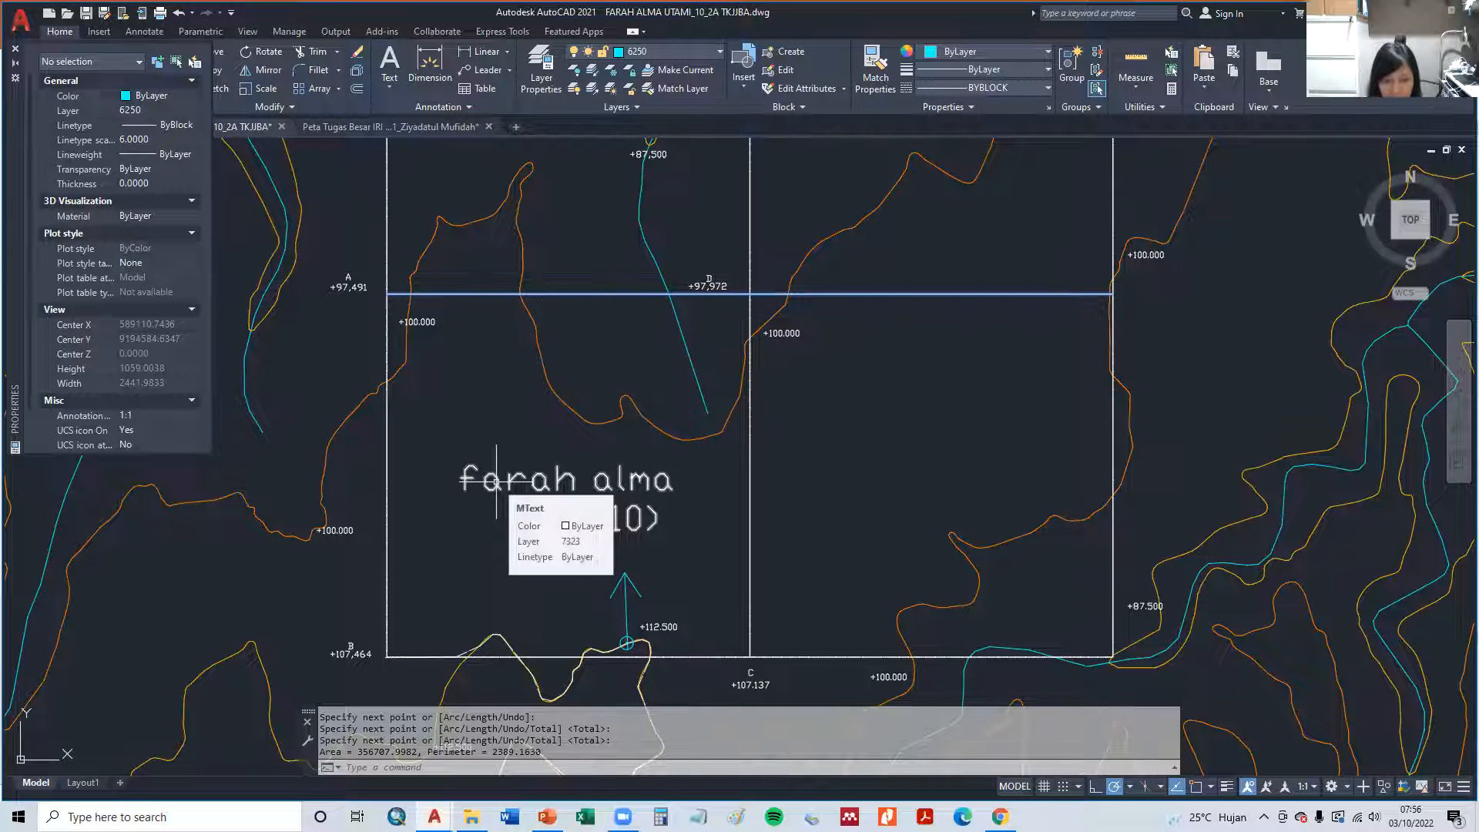
click(546, 816)
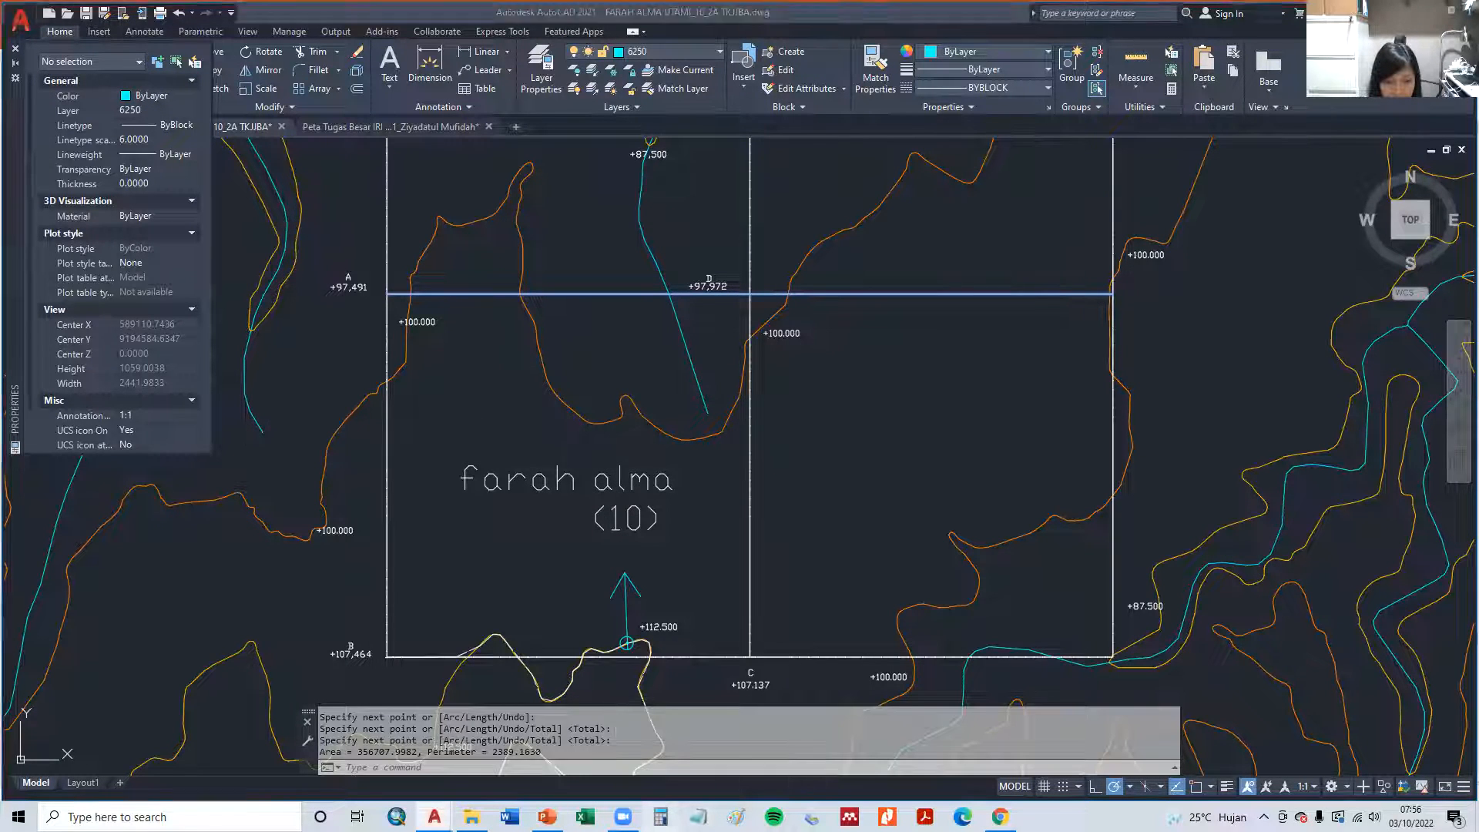
click(660, 816)
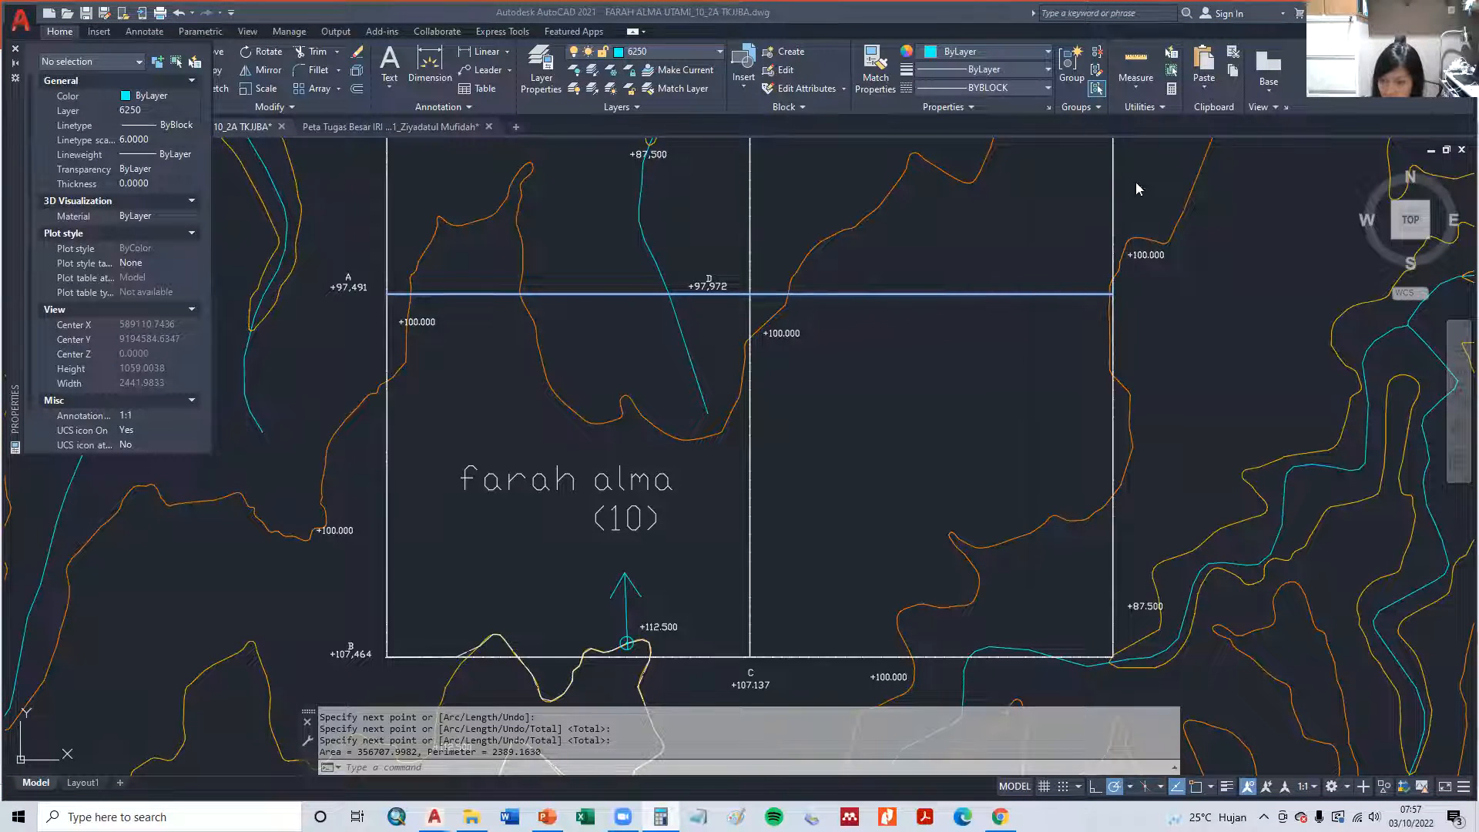
text(36/4)
key(Return)
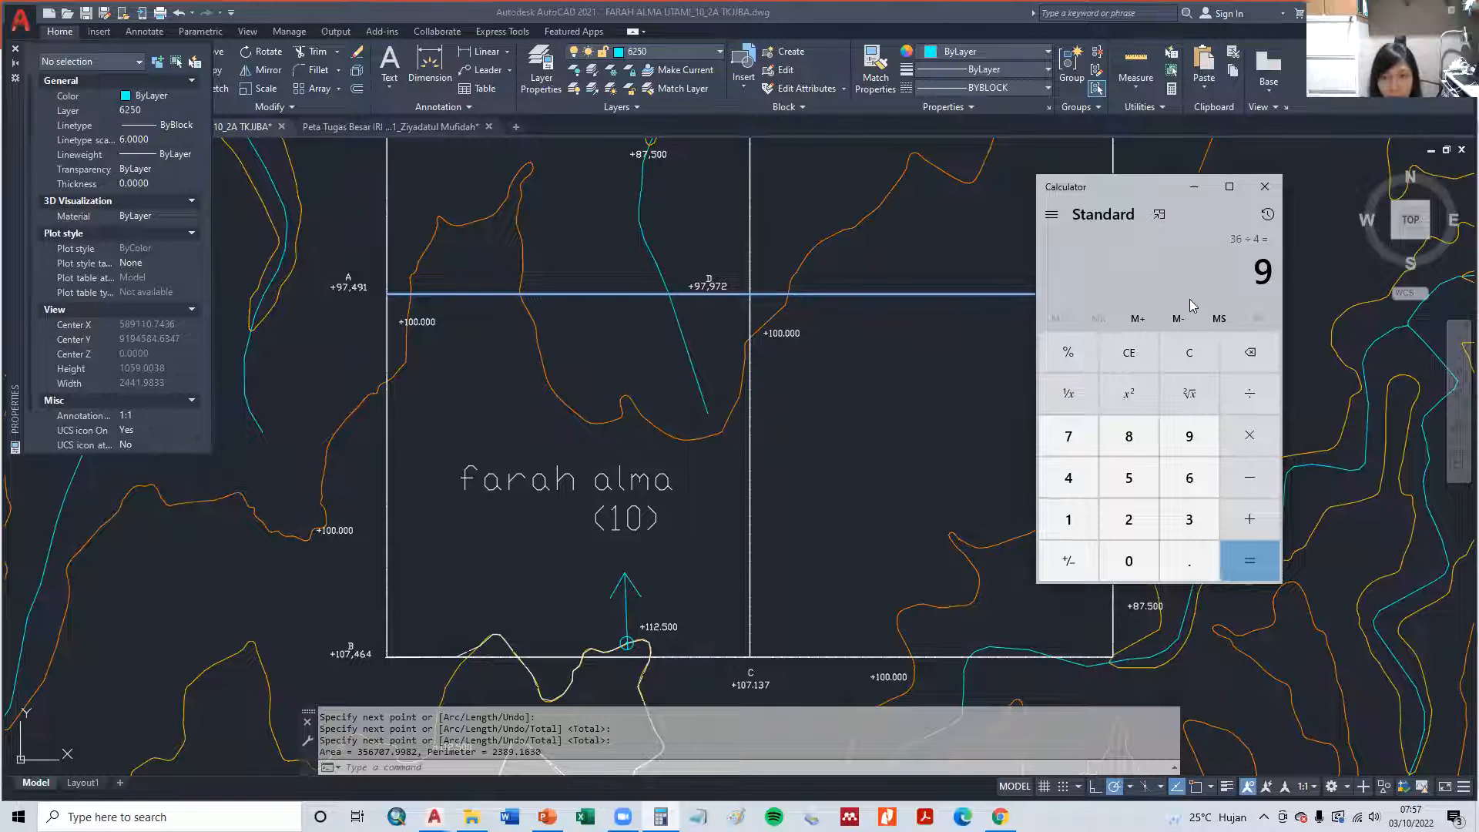
click(1200, 187)
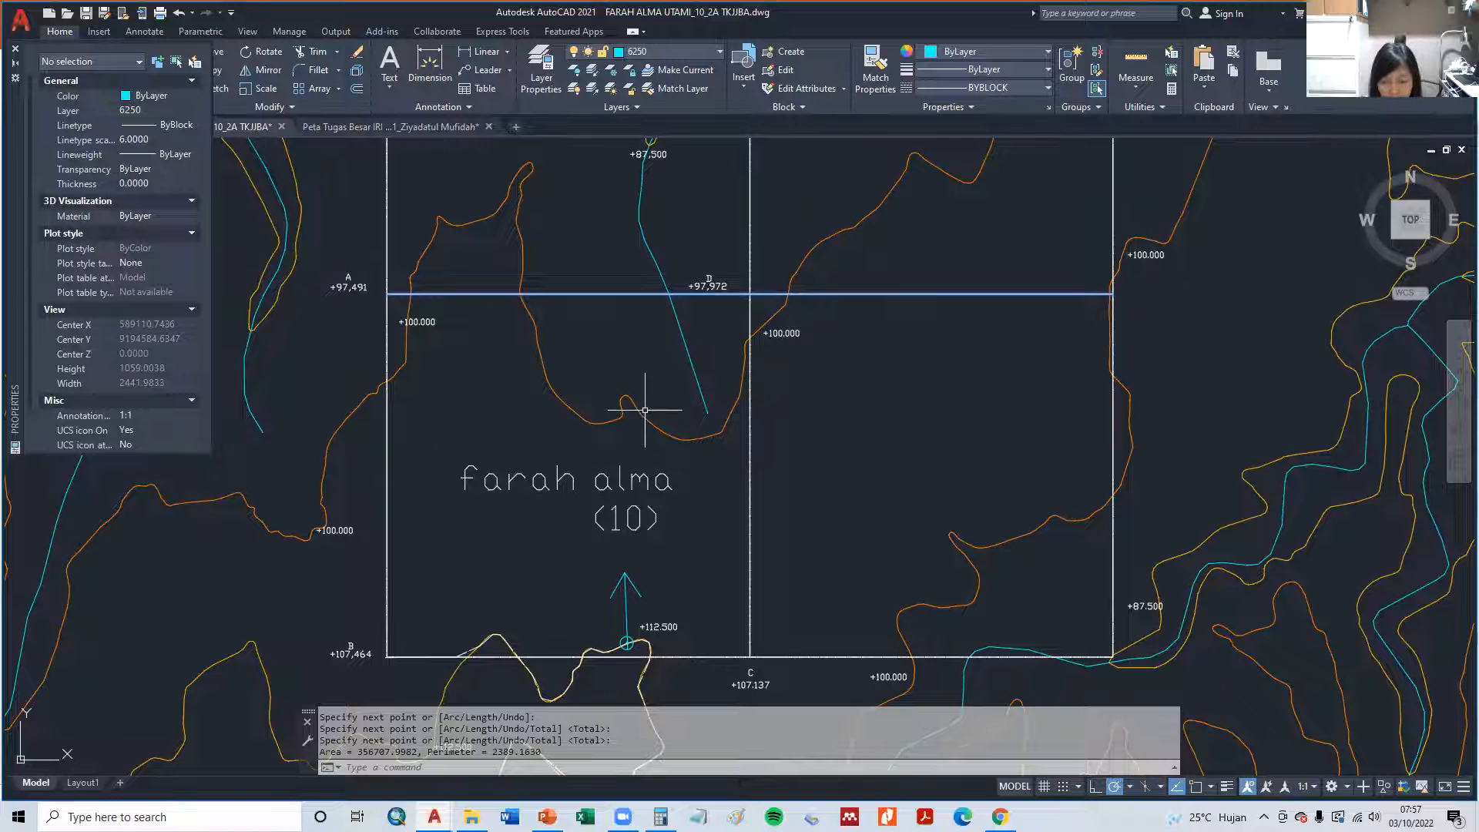
- Draw a vertical line from the circle marker near the +112.500 label, perpendicular to boundary line A–D
text(L)
key(Return)
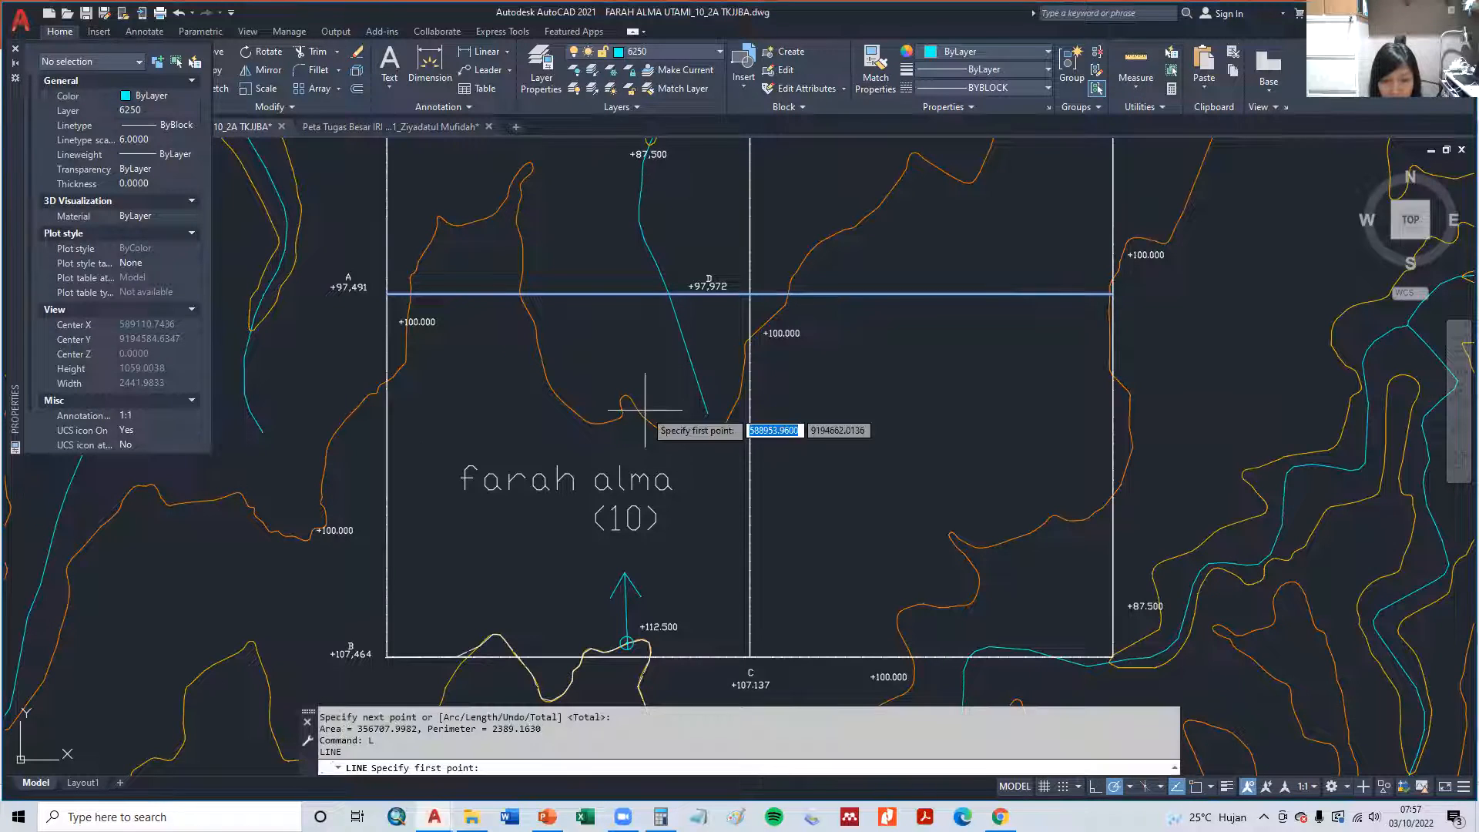
click(626, 642)
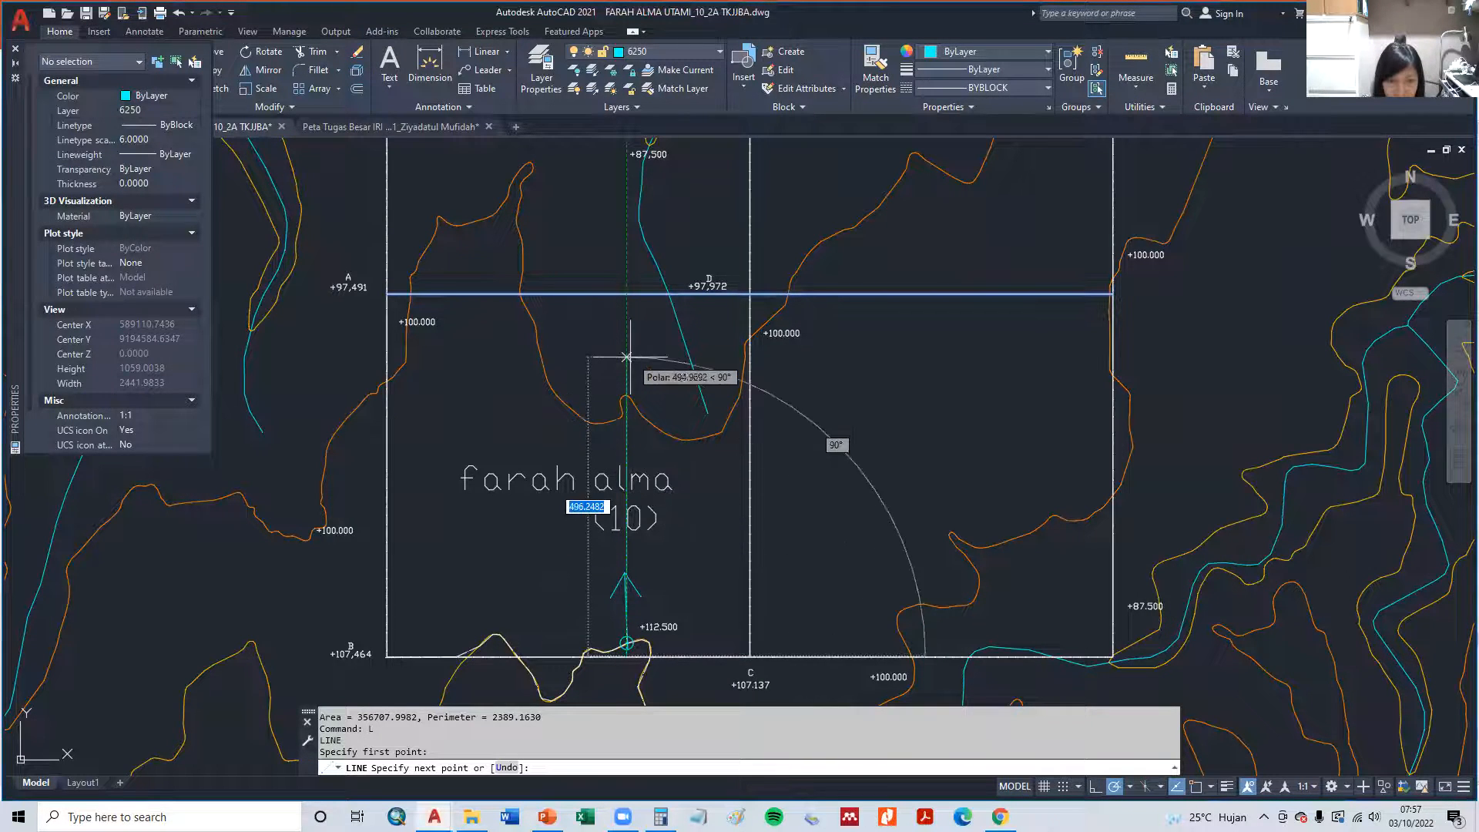
shift+right_click(625, 267)
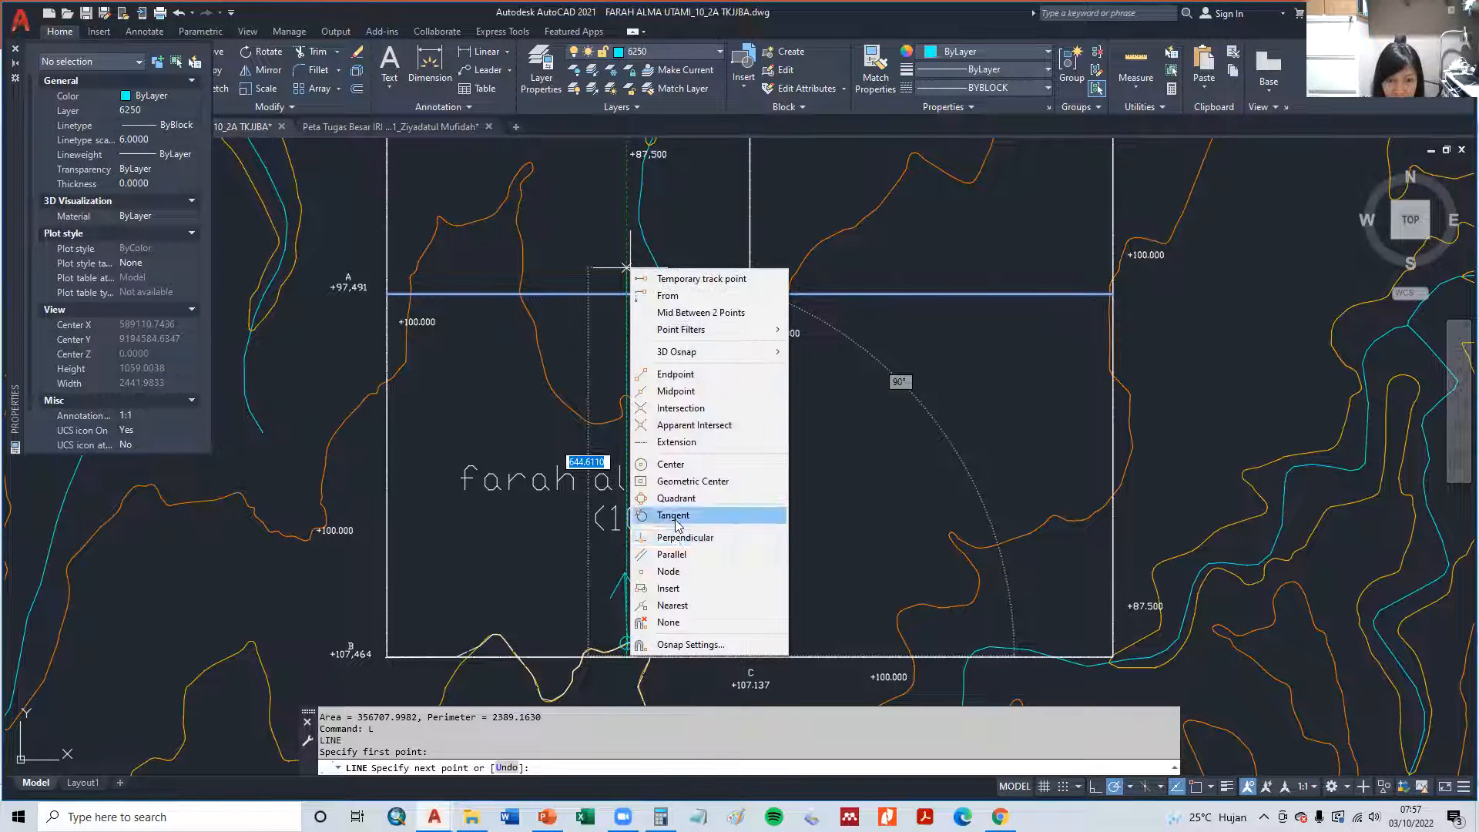
click(678, 537)
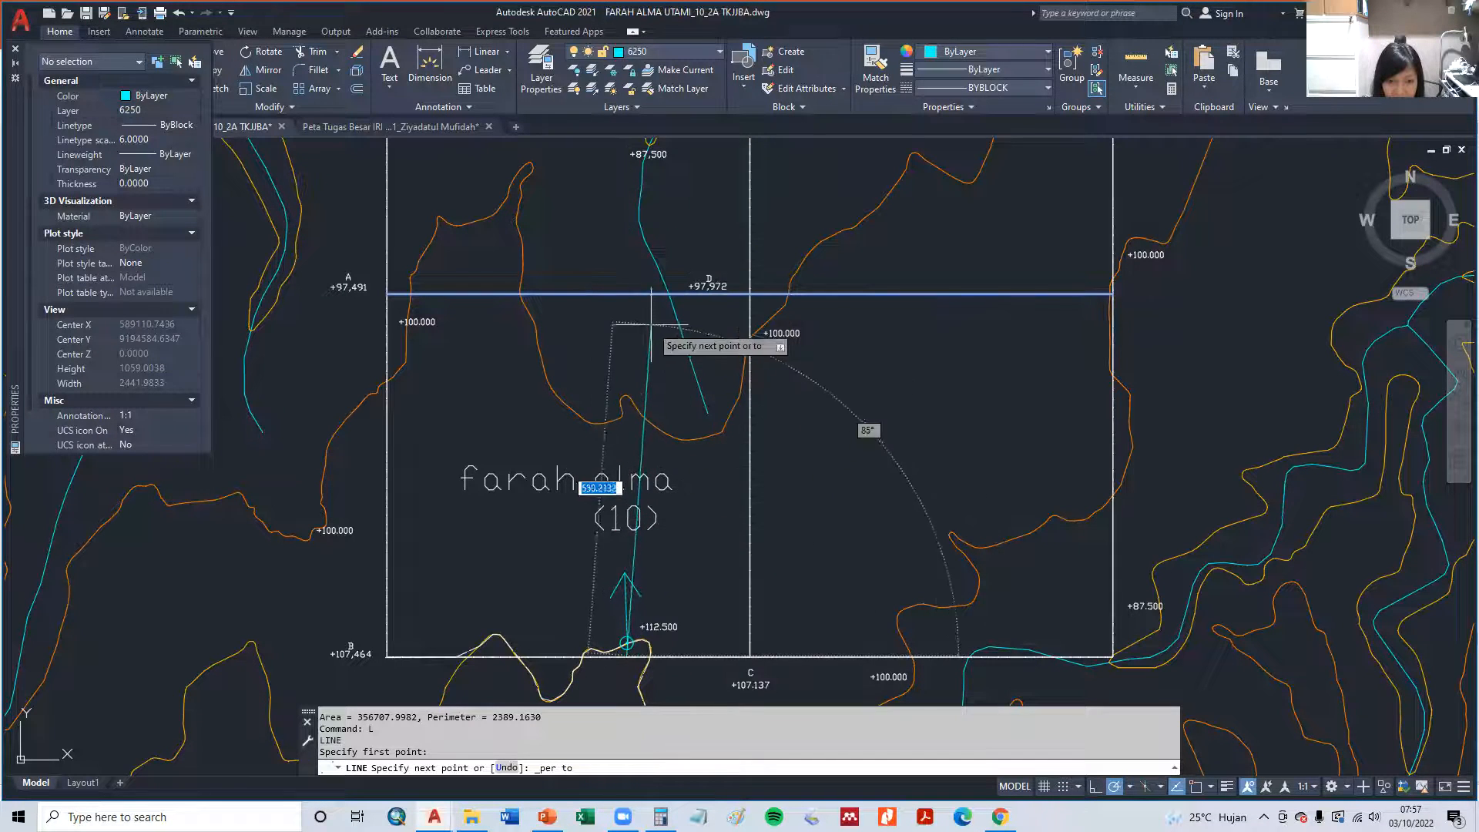
click(626, 294)
key(Escape)
- Extend the lower end of the new vertical line to boundary line B–C
scroll(678, 678, up, 10)
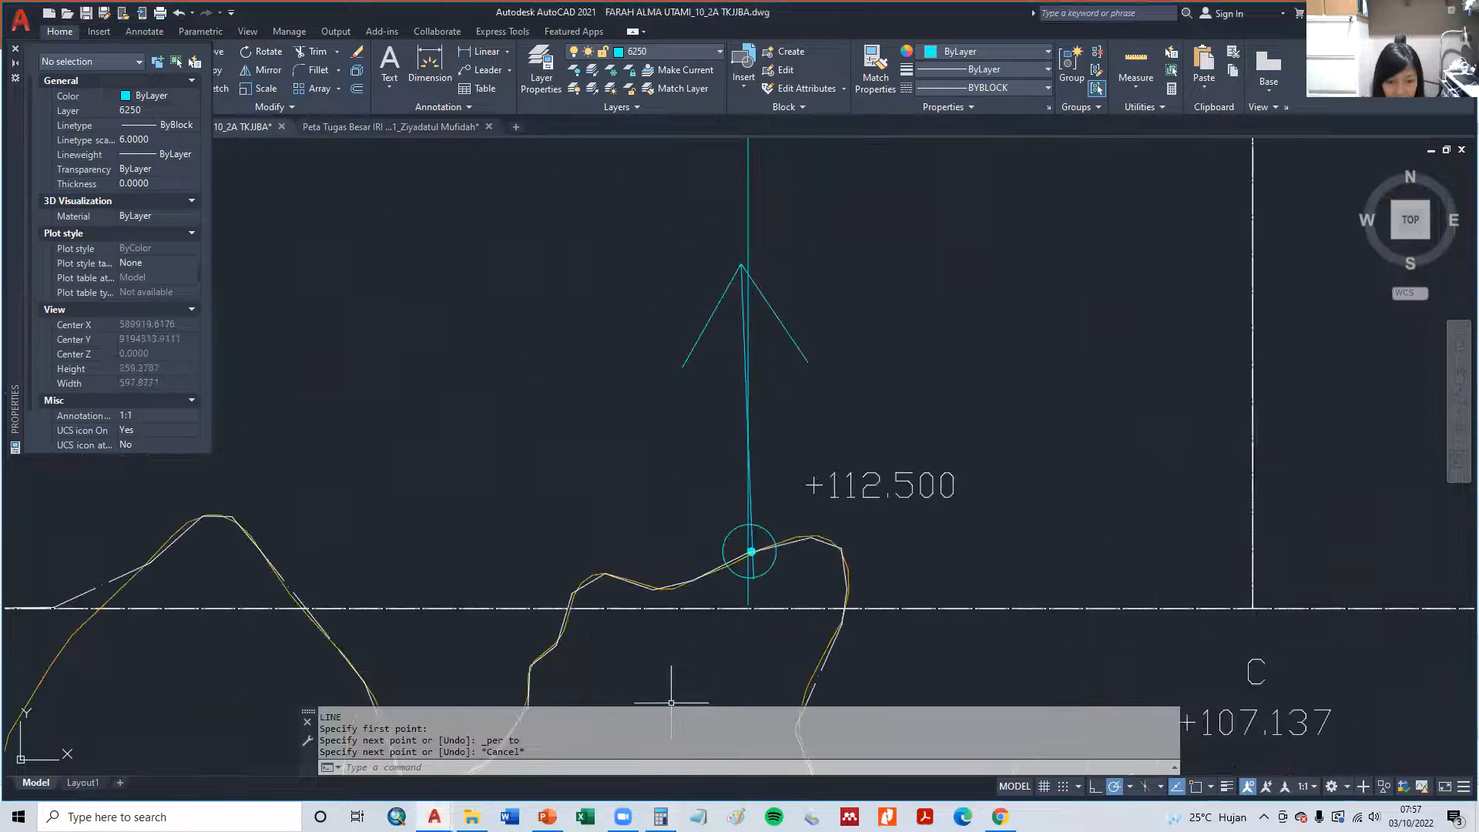
text(ex)
key(Return)
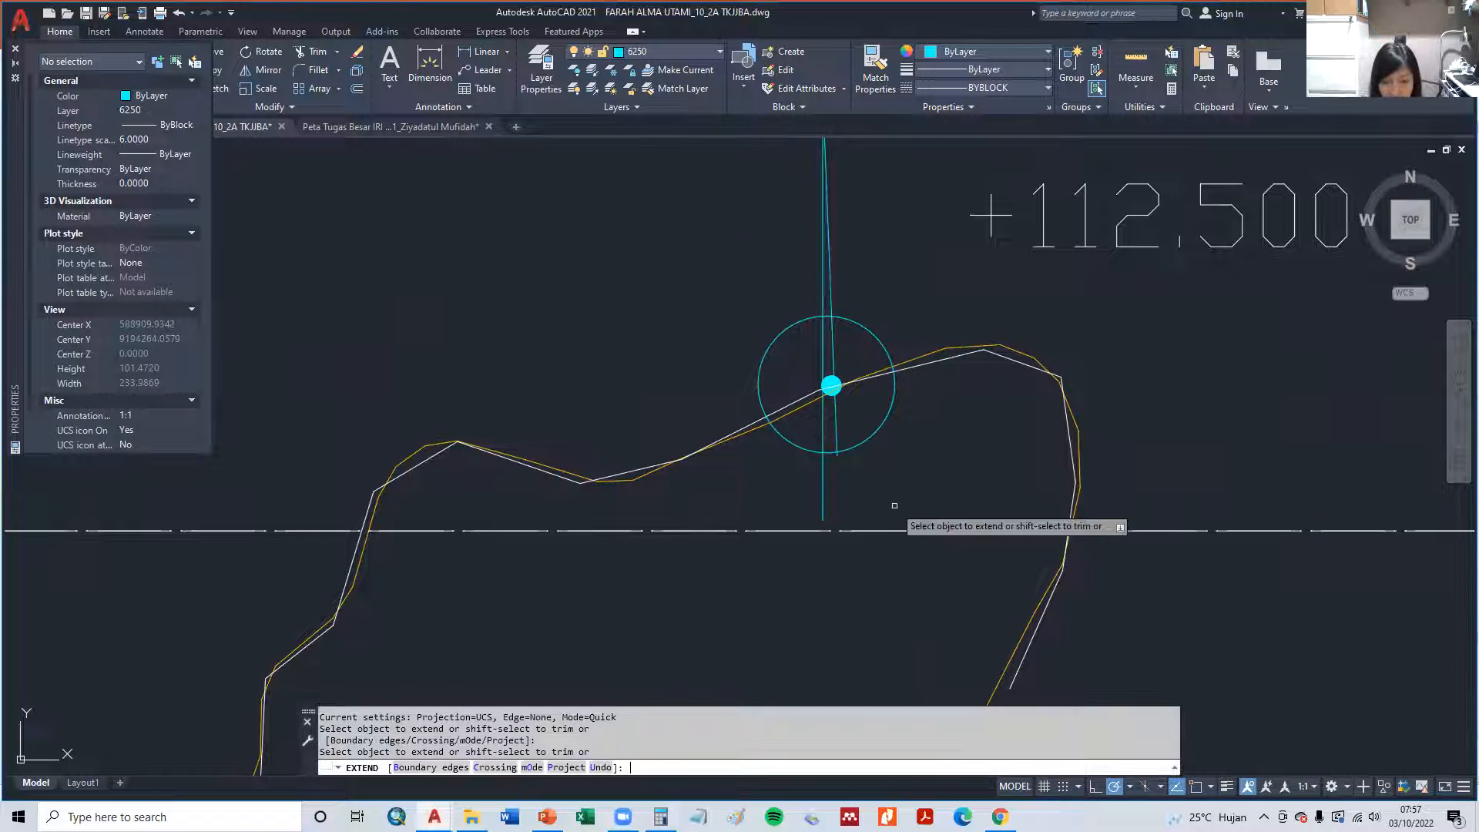
click(888, 530)
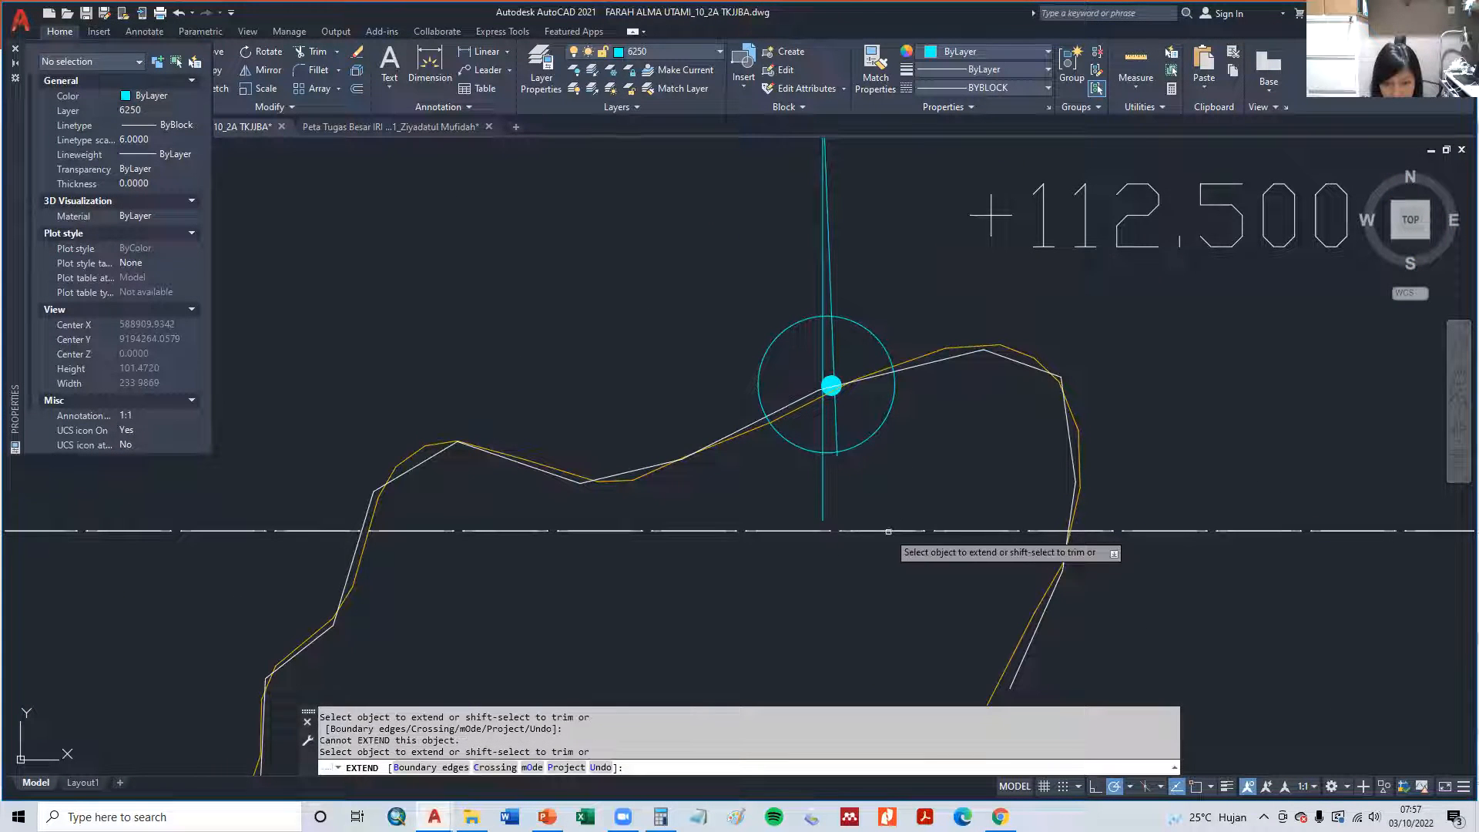
click(823, 509)
key(Escape)
- Copy the vertical line from its upper endpoint to a nearest-snap point on line A–D, roughly midway between point A and the original line
scroll(823, 531, down, 8)
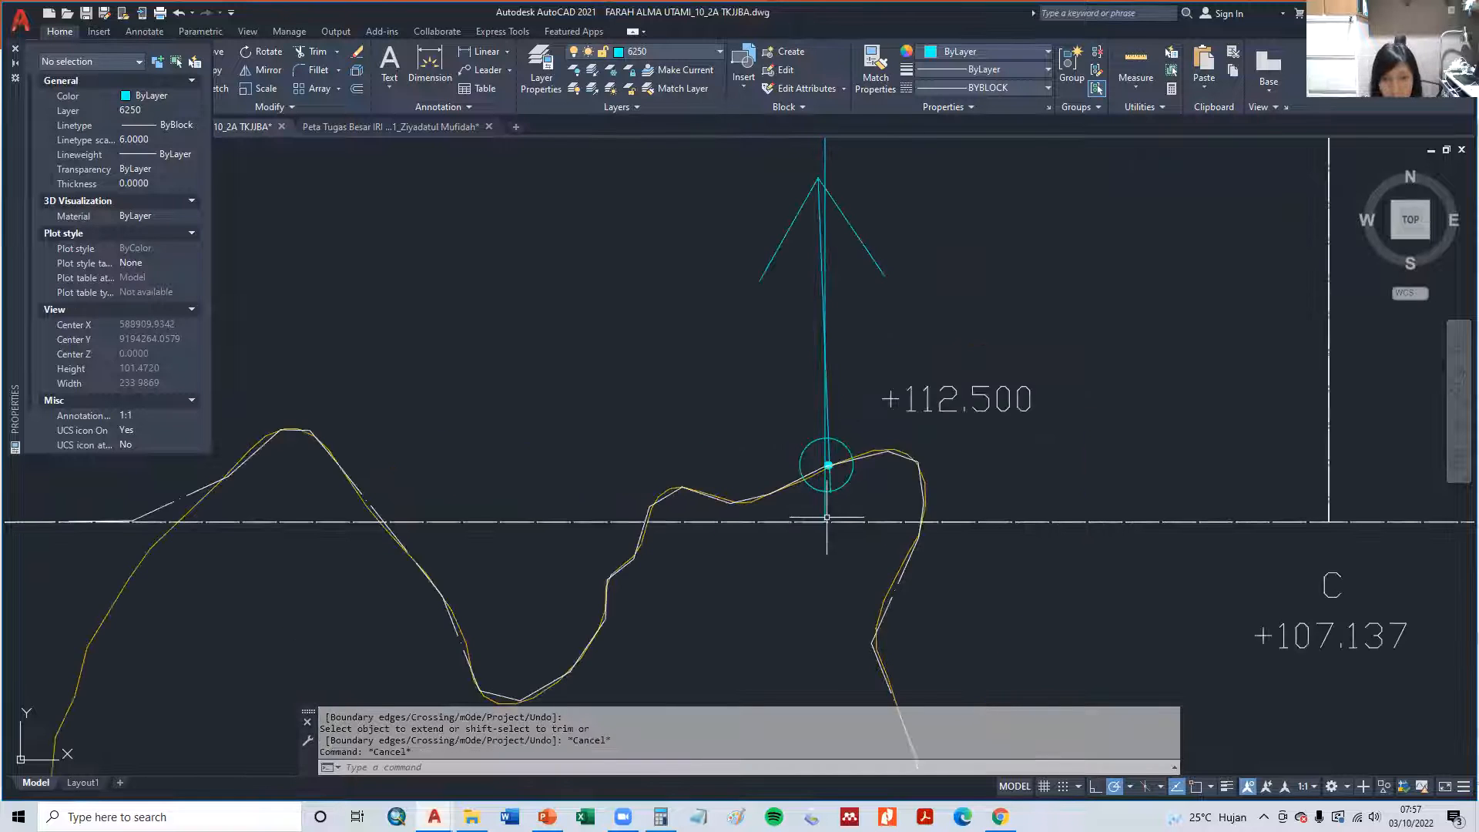
scroll(627, 597, down, 2)
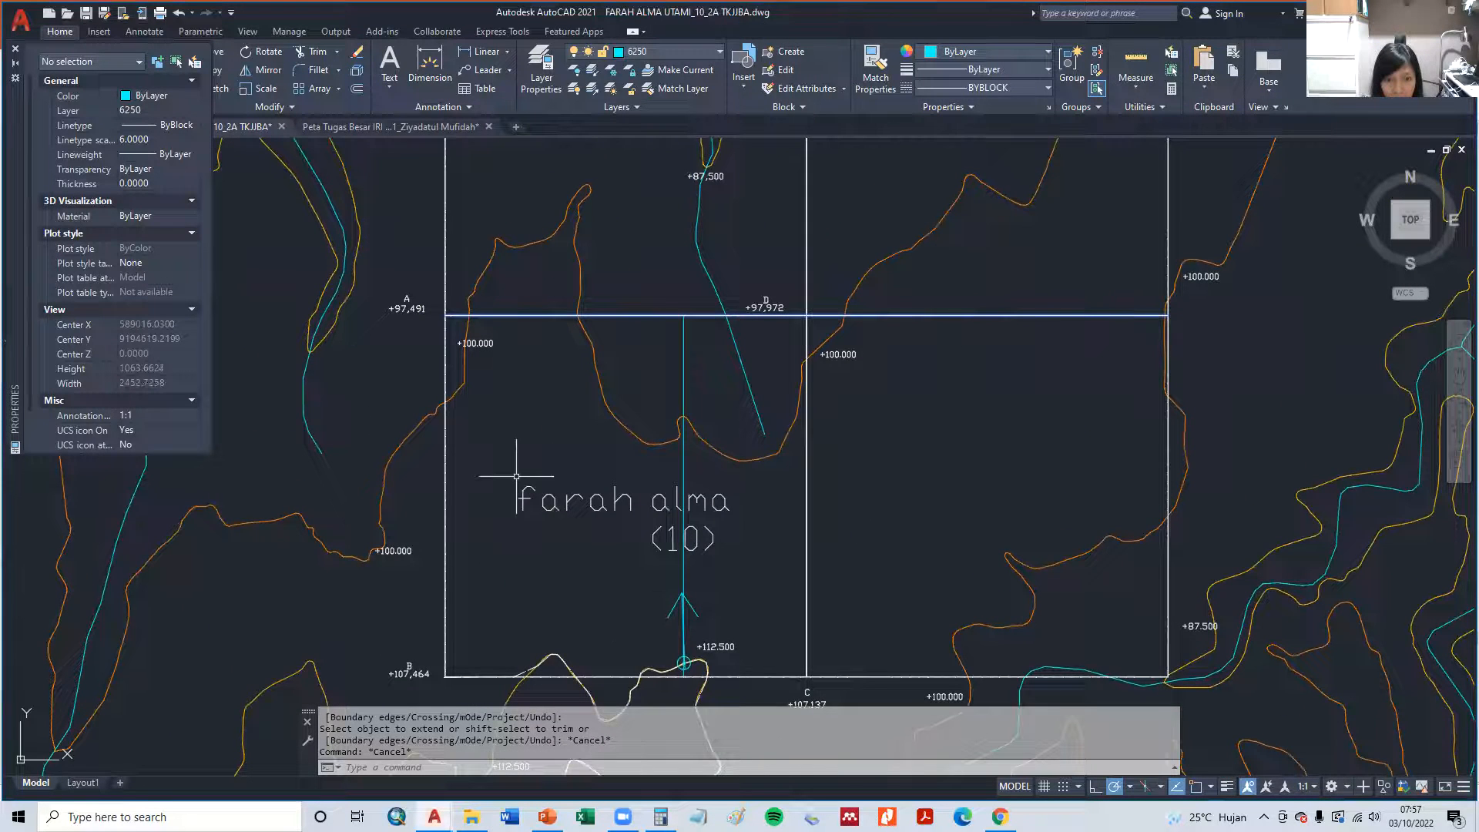
text(cp)
key(Return)
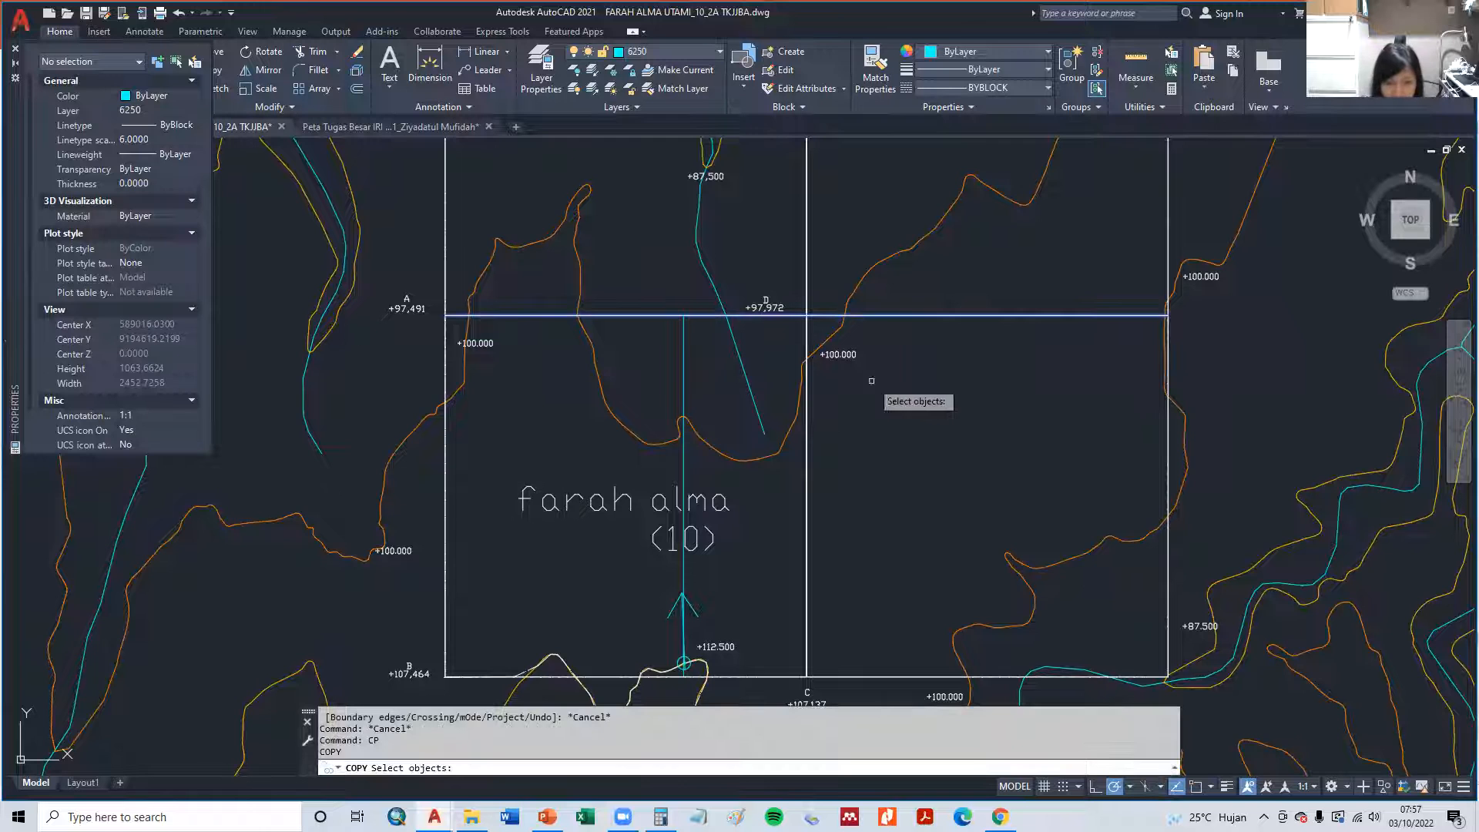
click(683, 465)
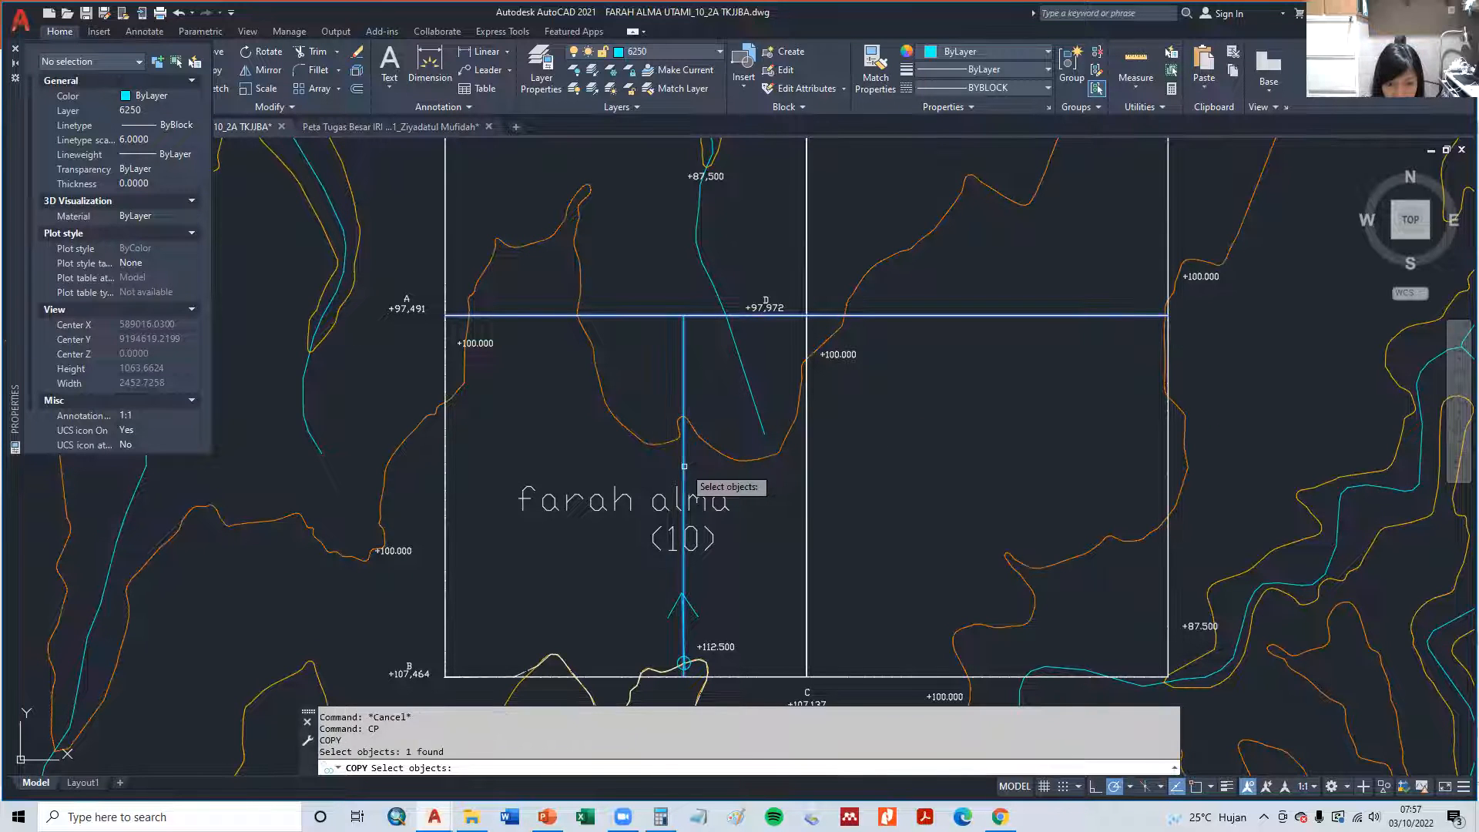
key(Return)
shift+right_click(683, 466)
click(717, 206)
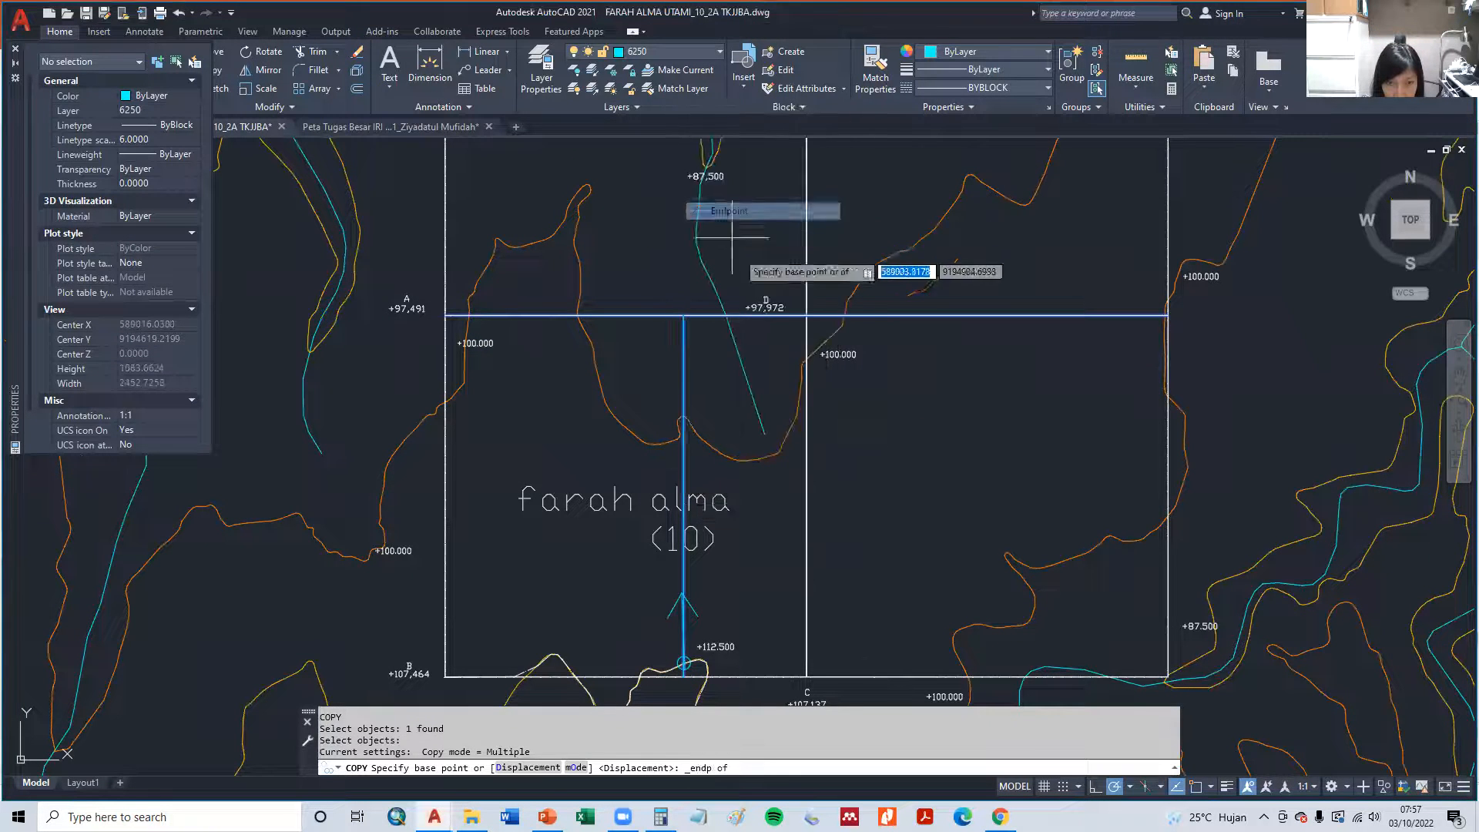
click(683, 315)
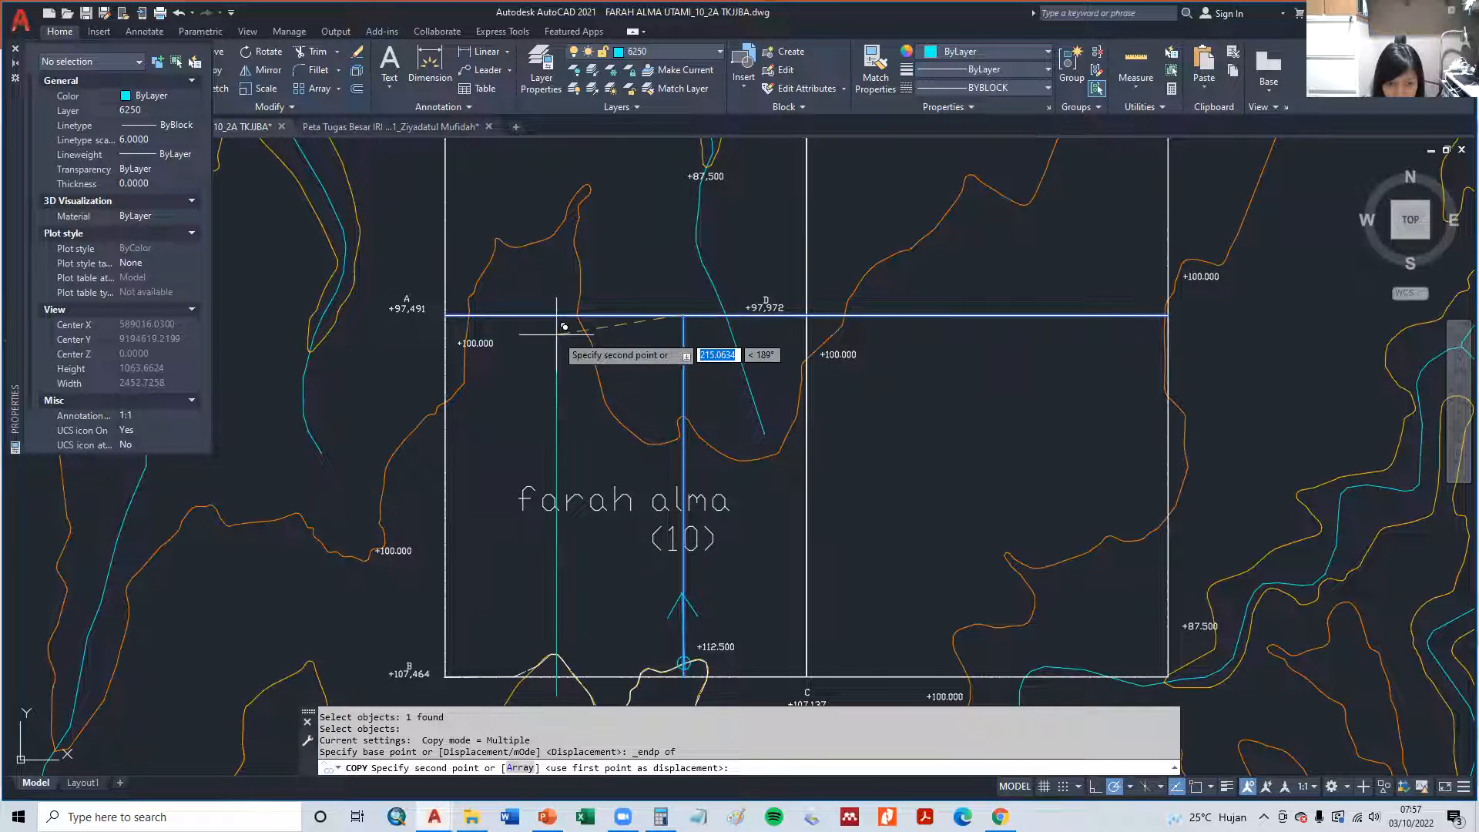
shift+right_click(556, 335)
click(655, 673)
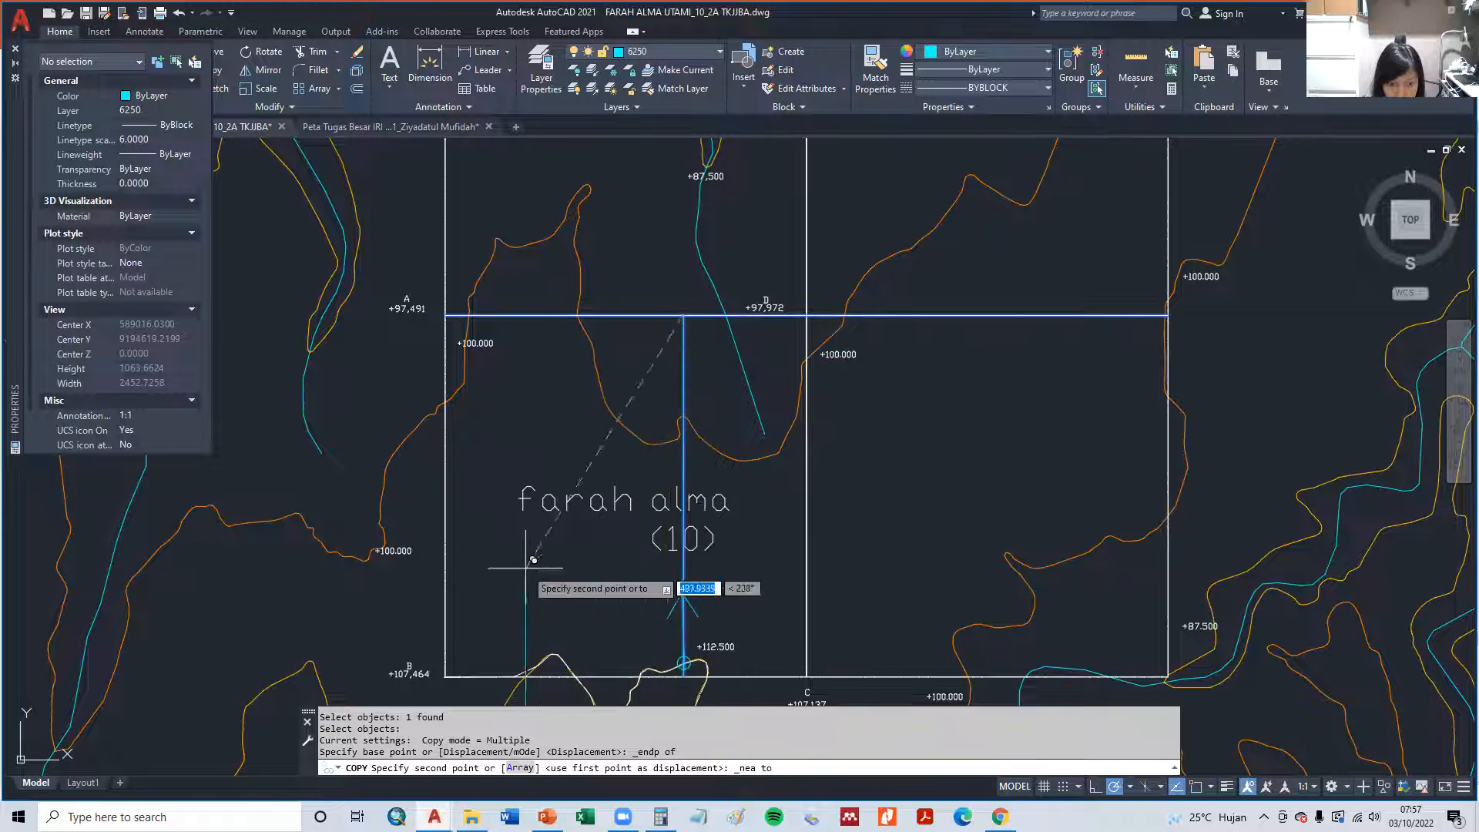
click(563, 314)
key(Escape)
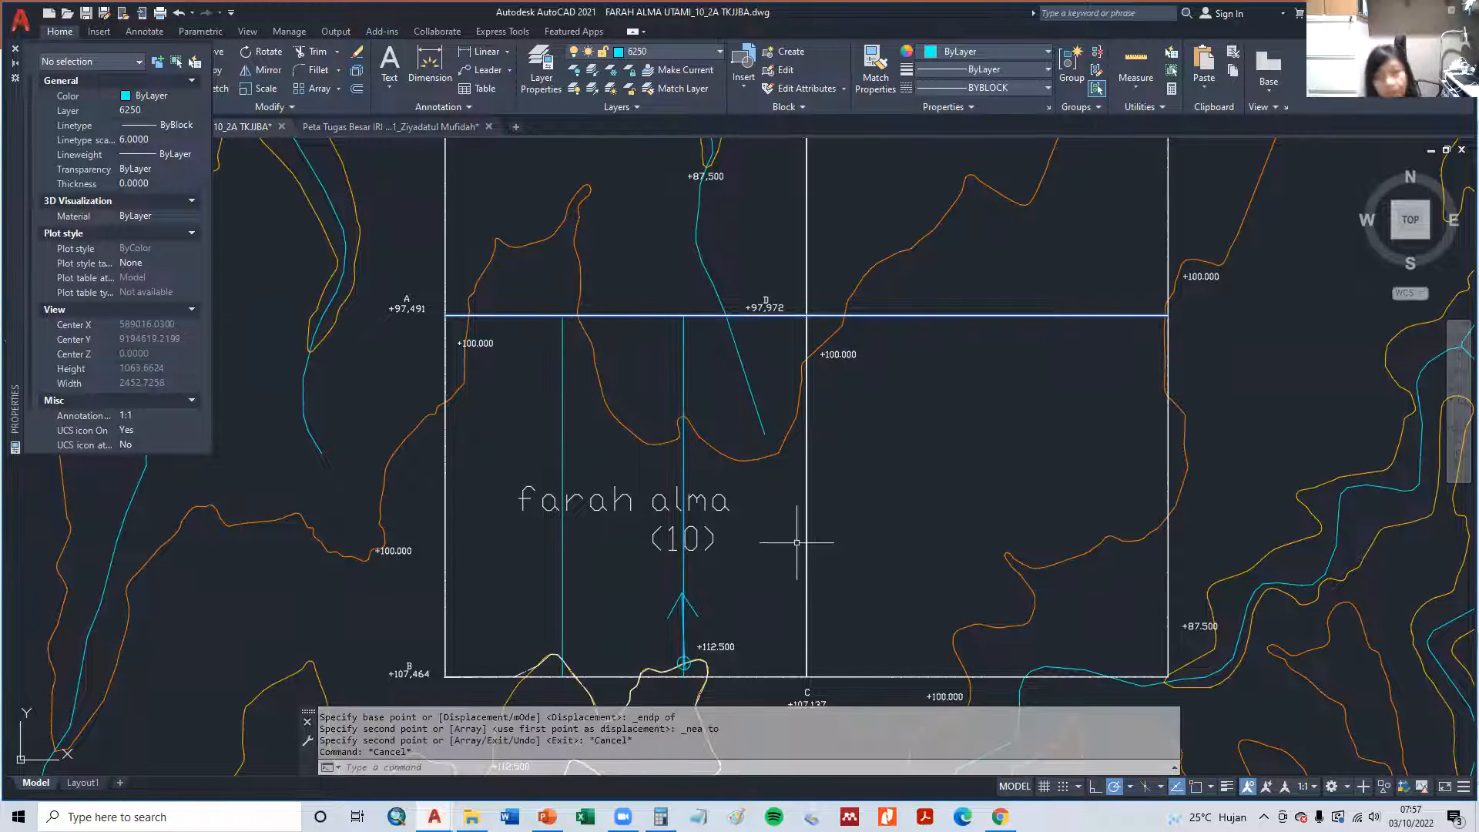
- Measure the area of the strip between boundary A–B and the copied vertical line
text(area)
key(Return)
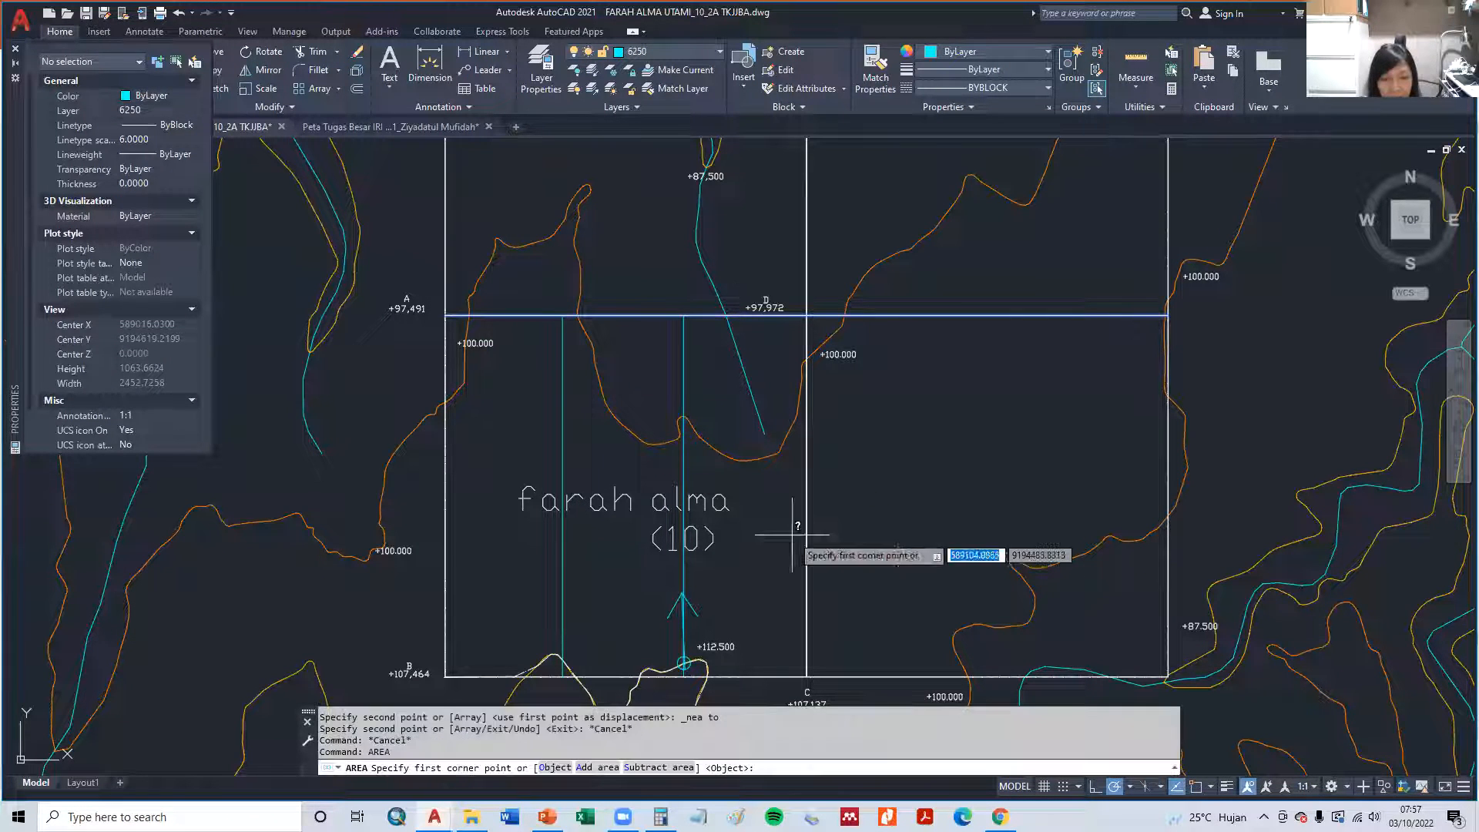
click(449, 315)
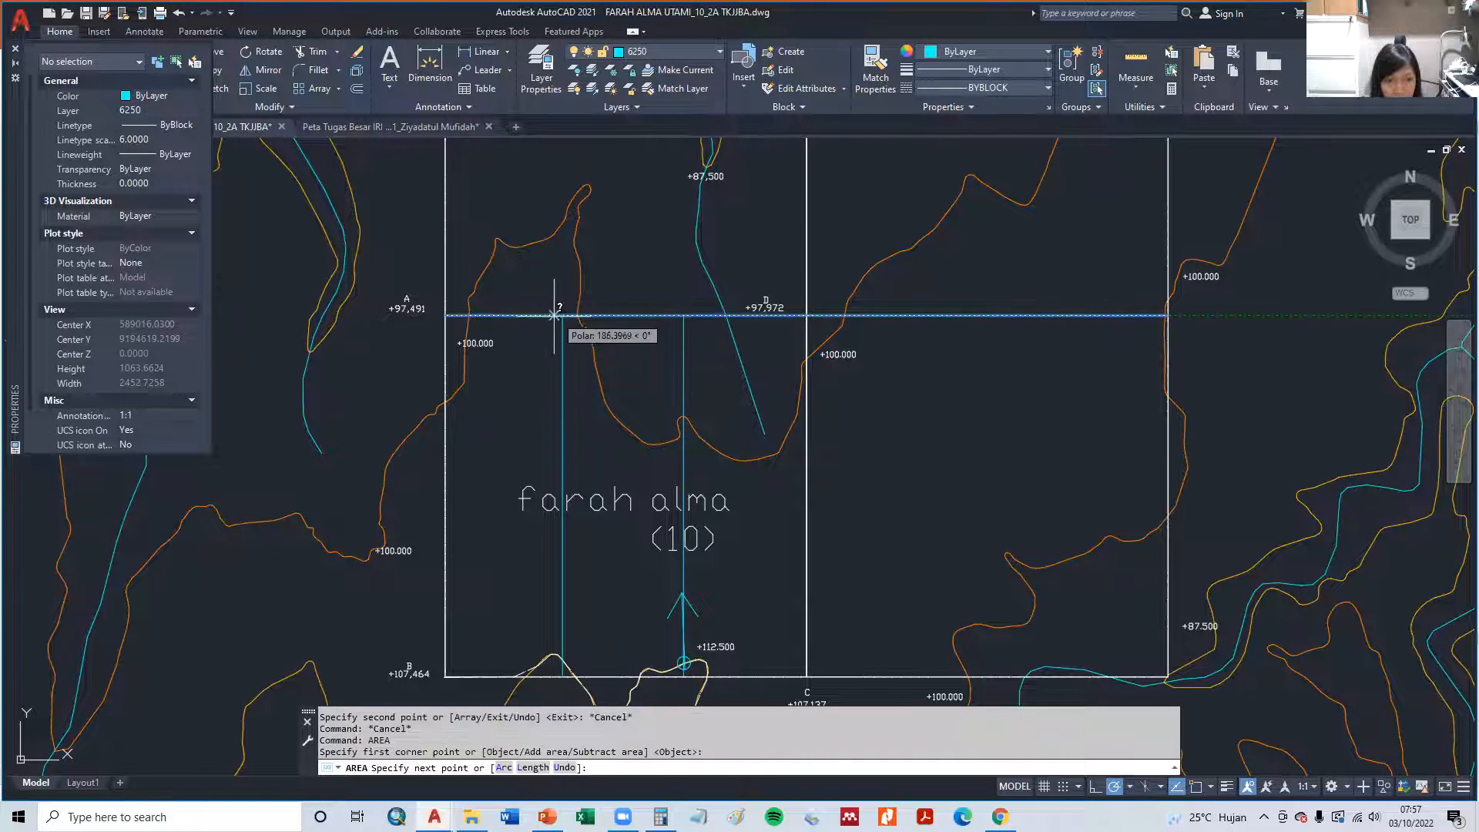
click(562, 677)
click(444, 682)
right_click(451, 446)
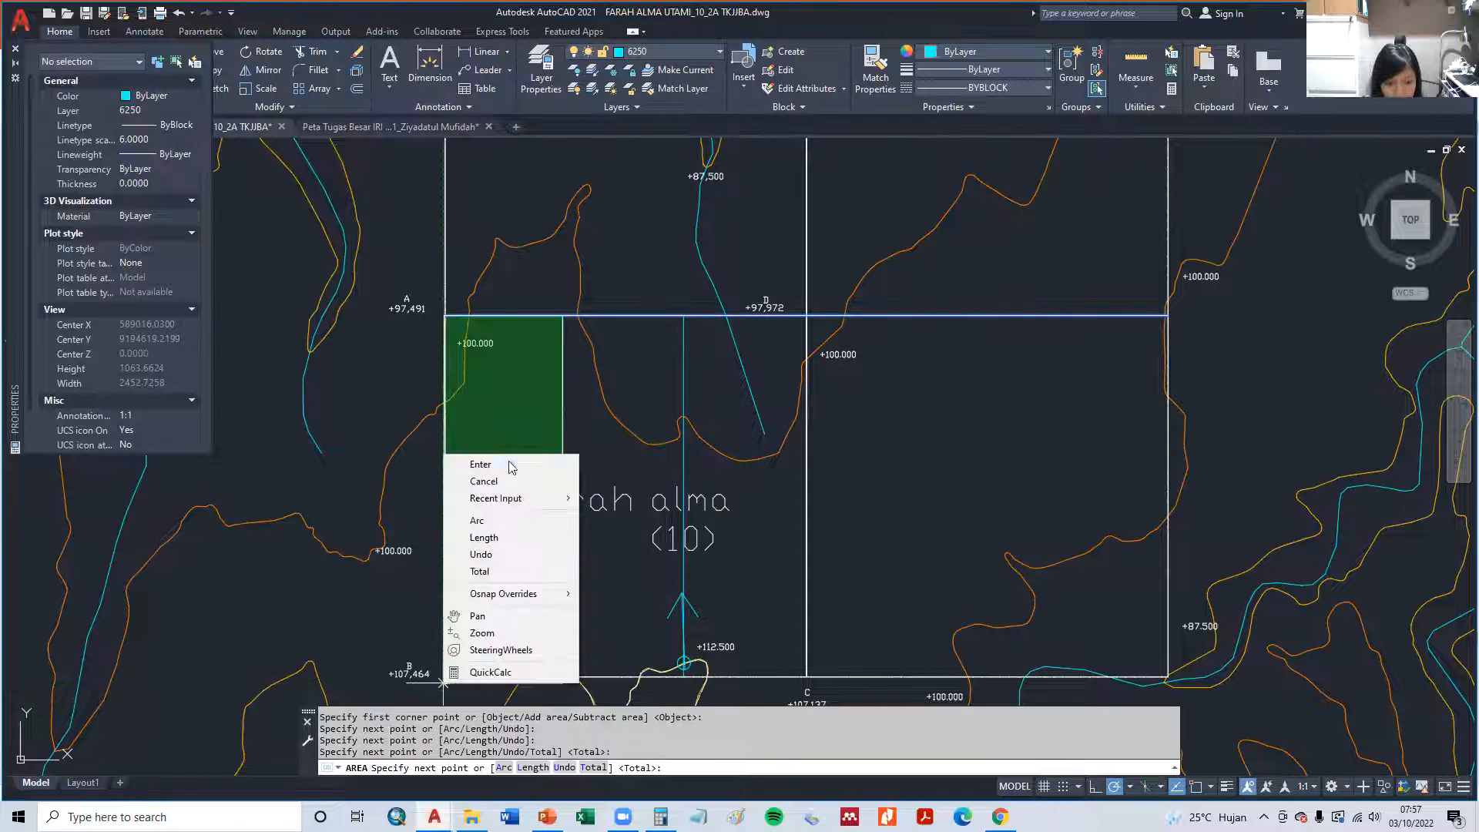
click(491, 463)
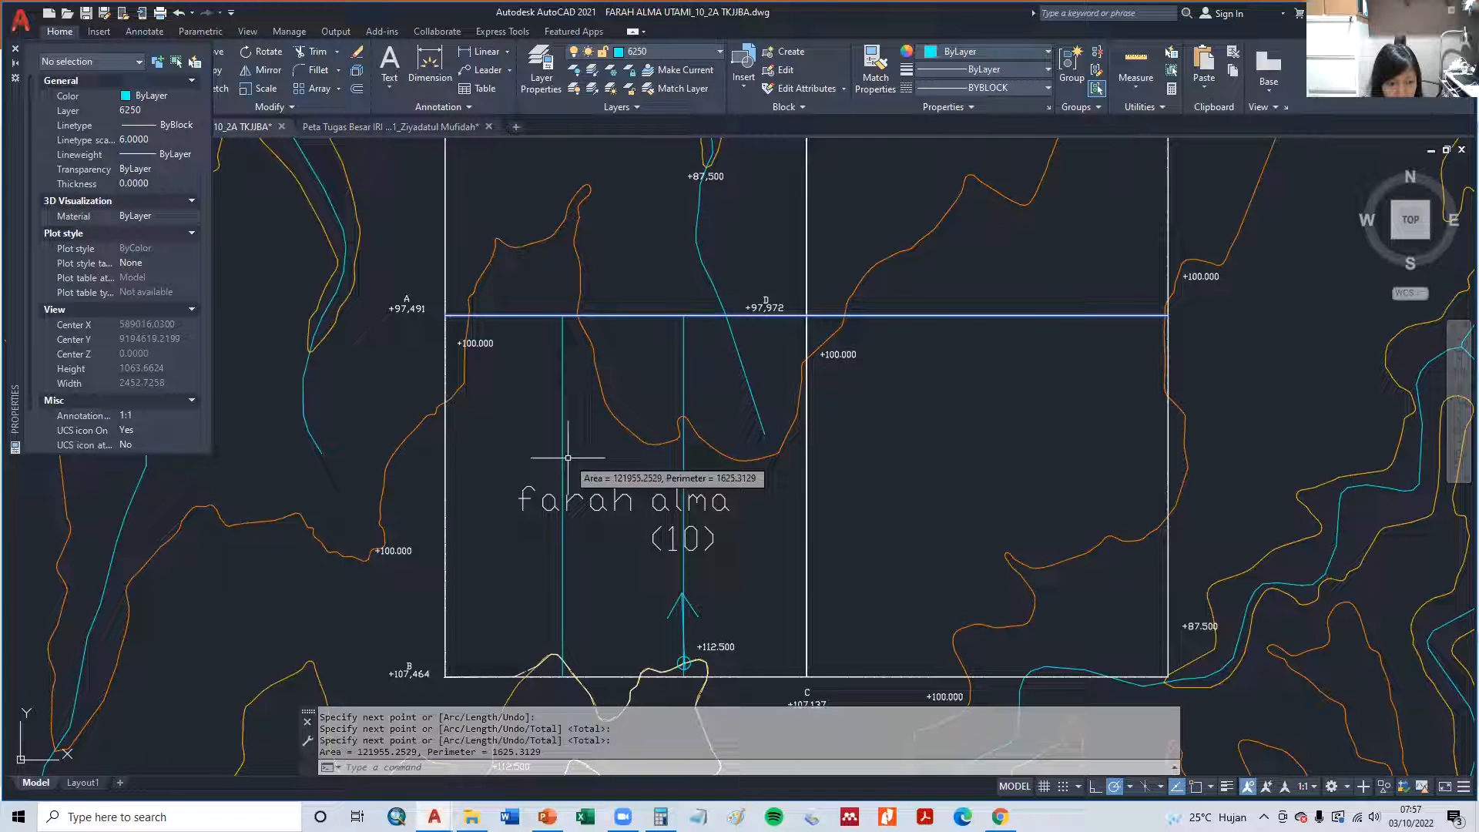
key(Escape)
key(Escape)
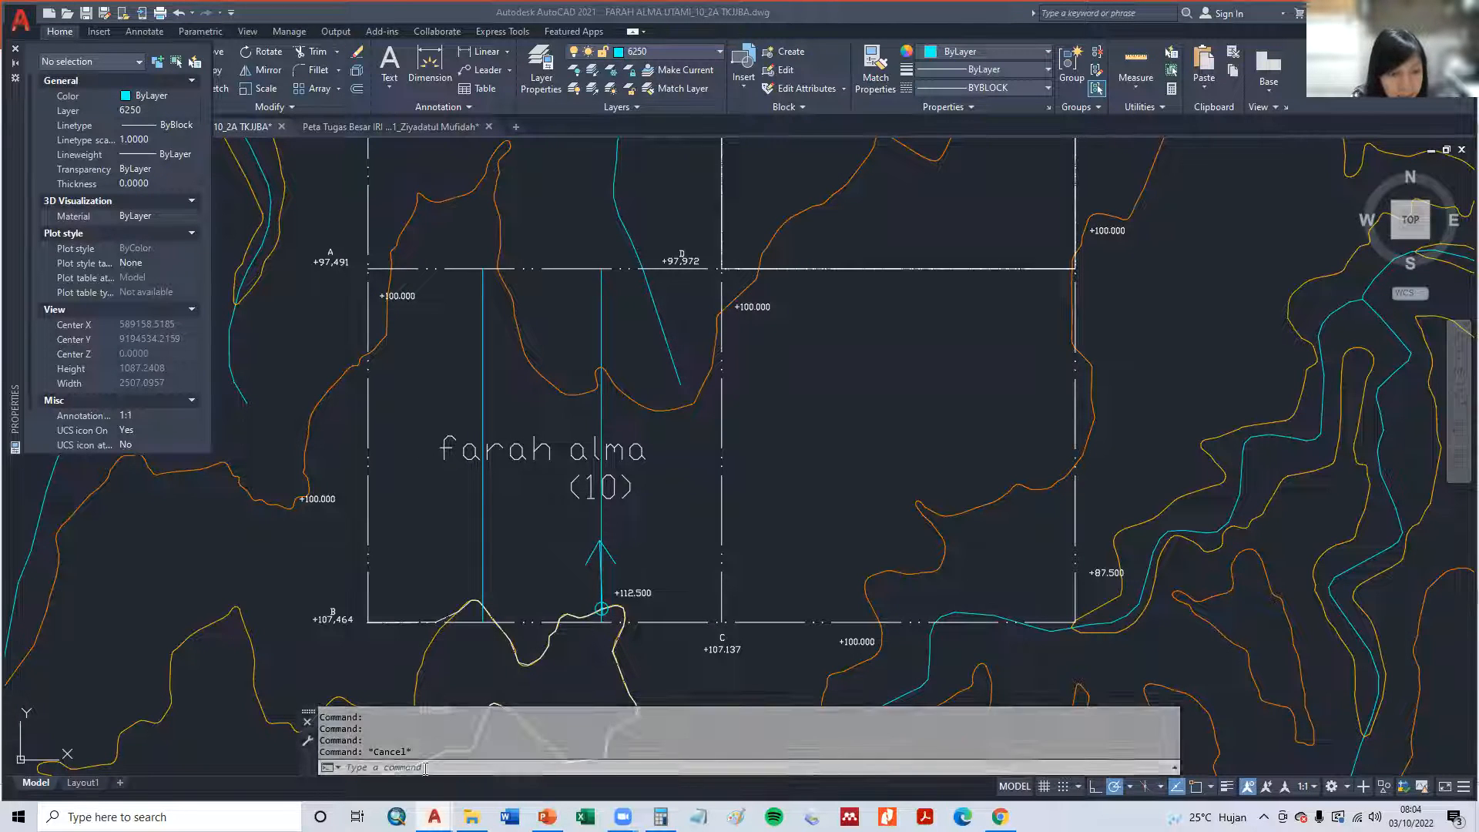
- Review the command history for the result of the area measurement
scroll(422, 726, up, 1)
scroll(422, 727, down, 3)
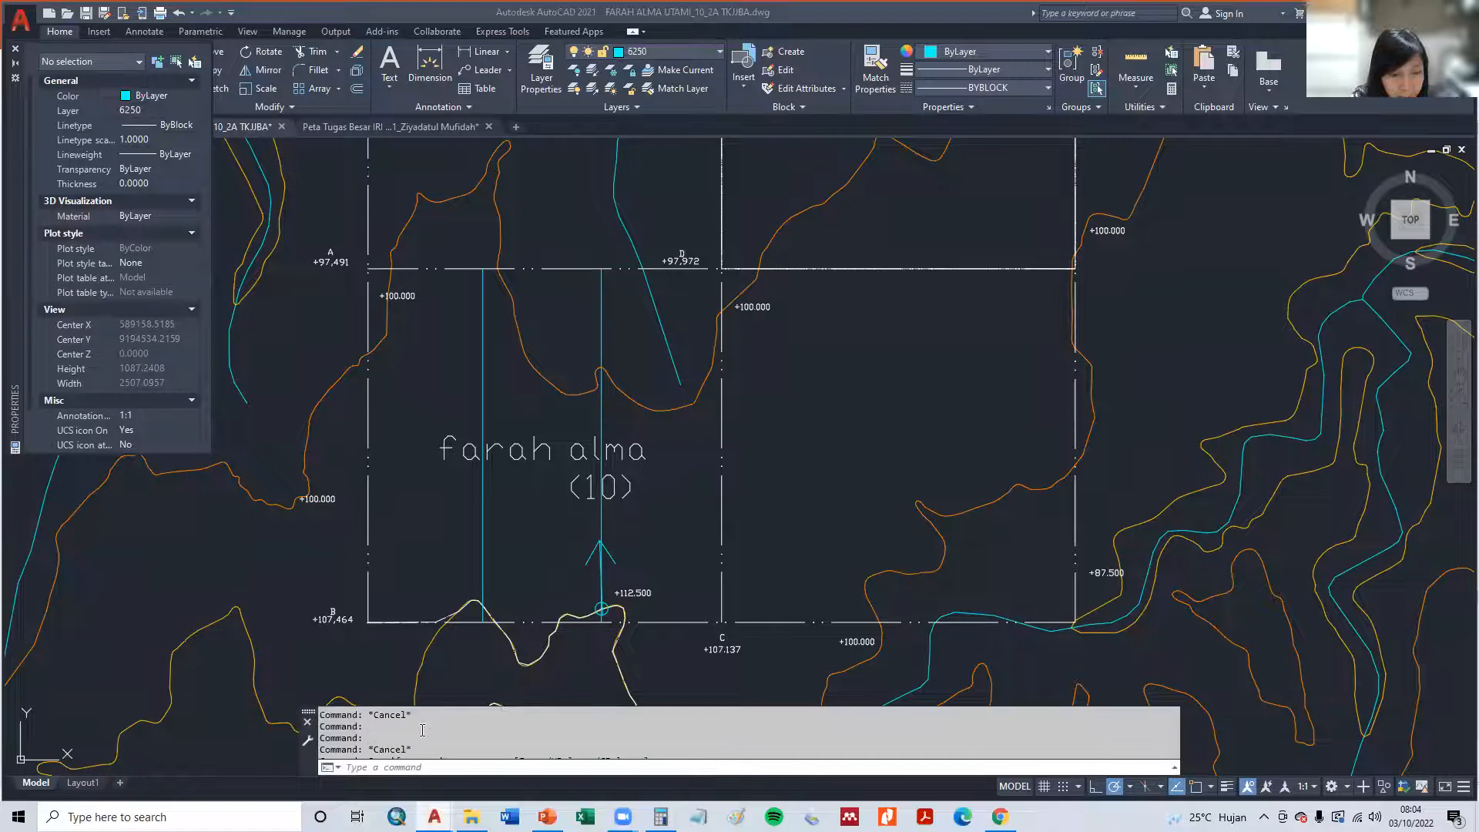
scroll(422, 730, down, 3)
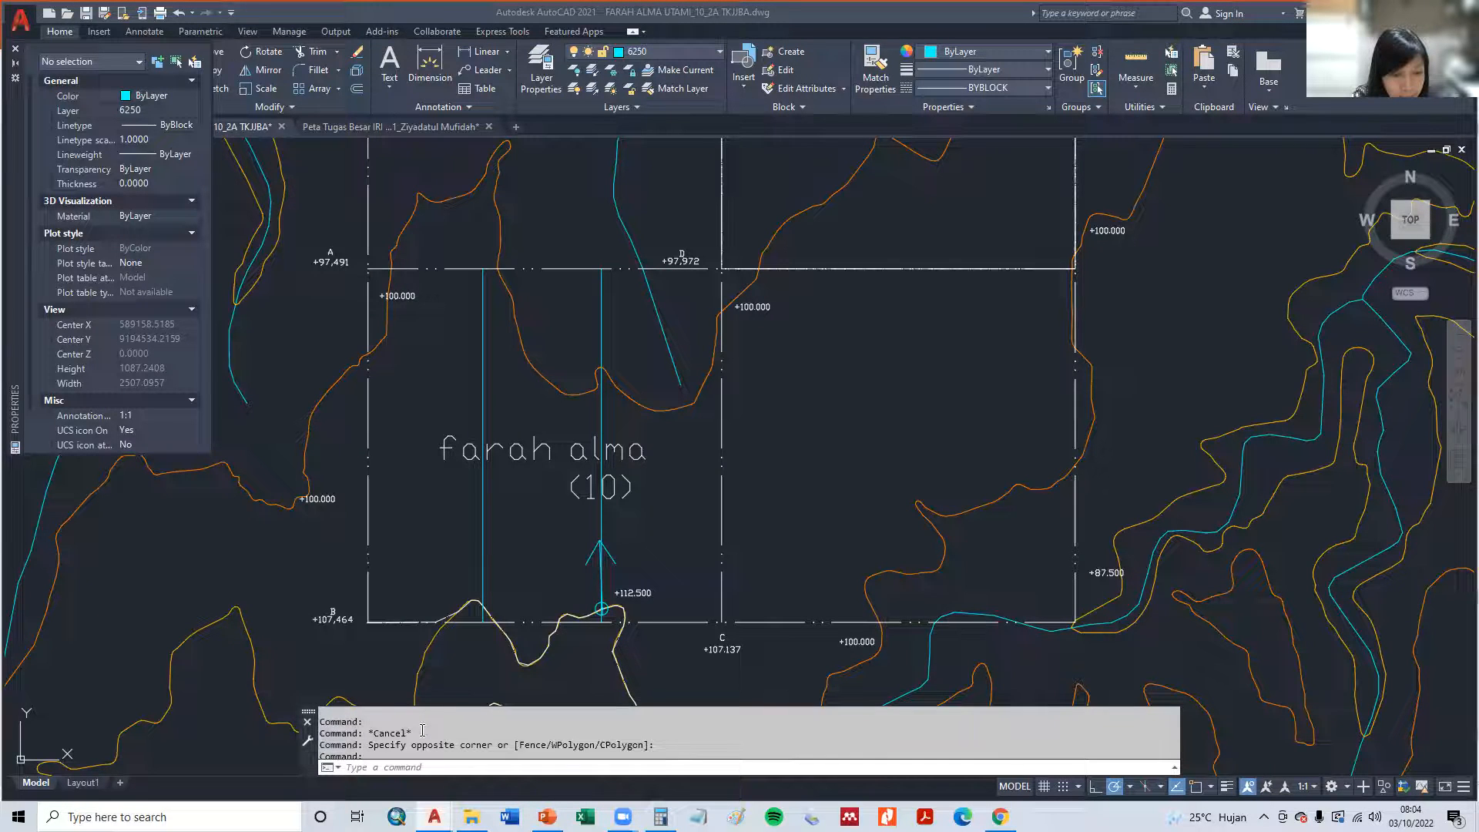
scroll(422, 730, up, 3)
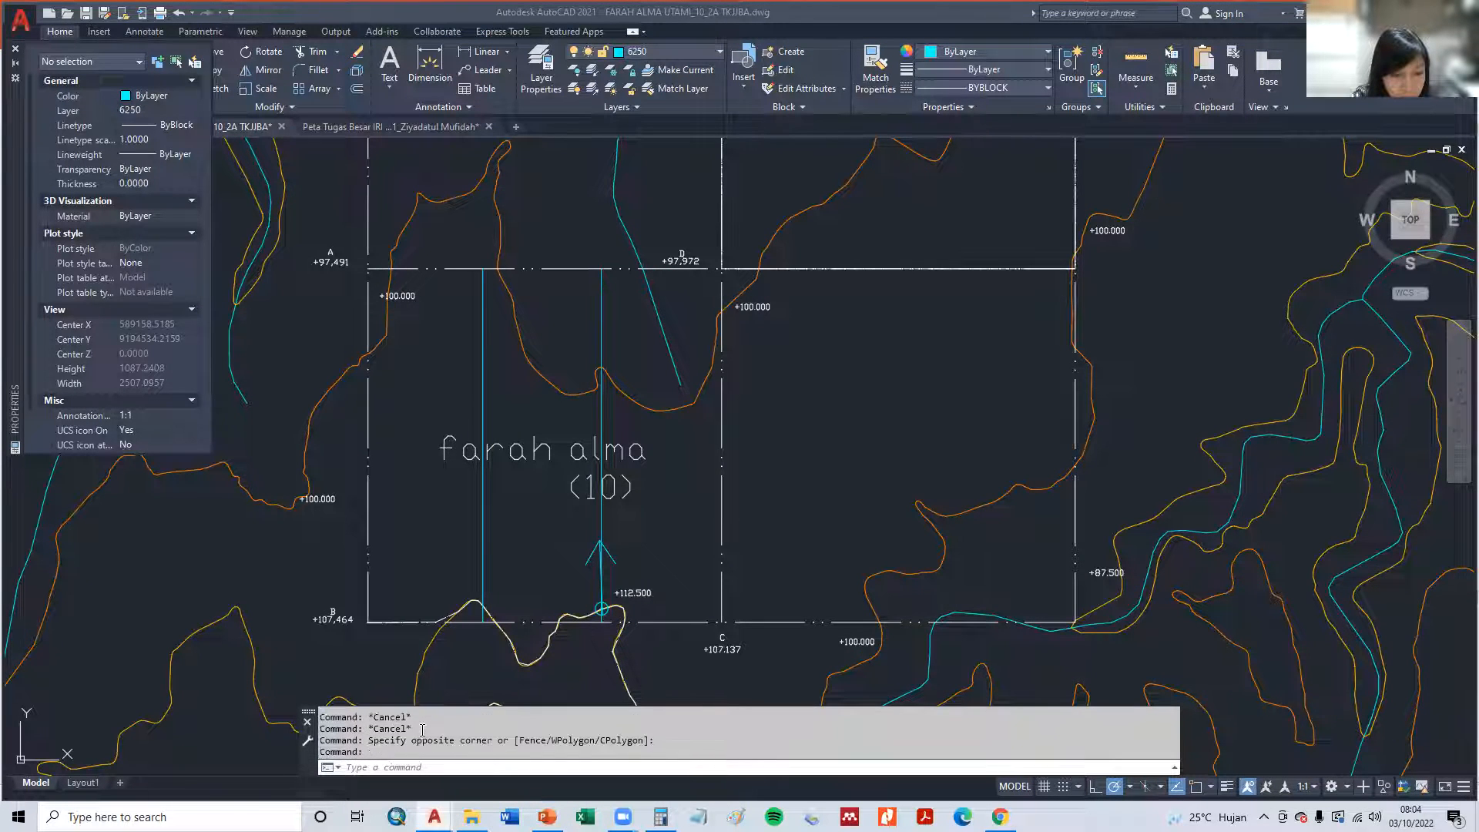
scroll(422, 730, up, 2)
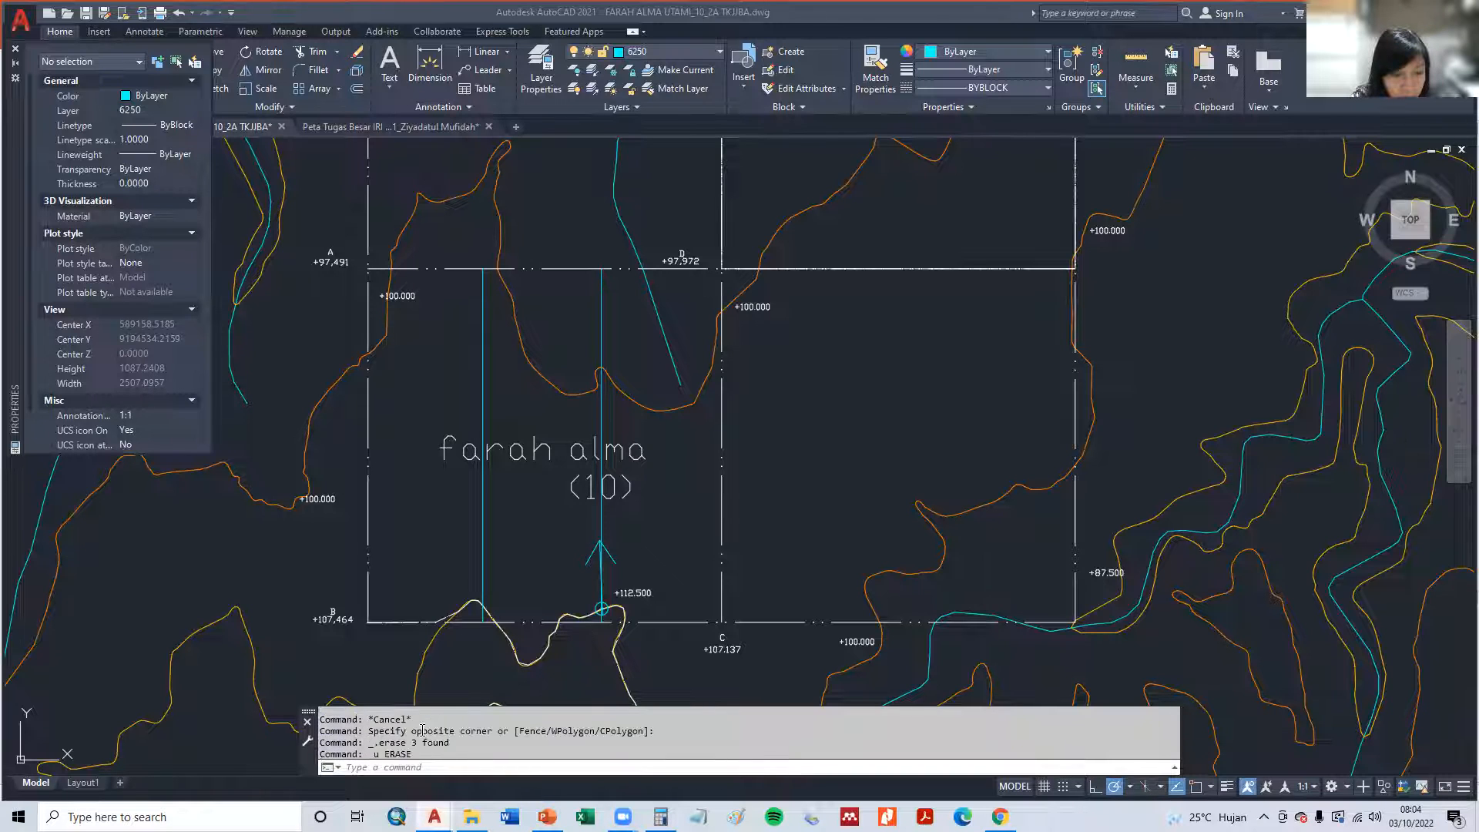
scroll(422, 730, up, 2)
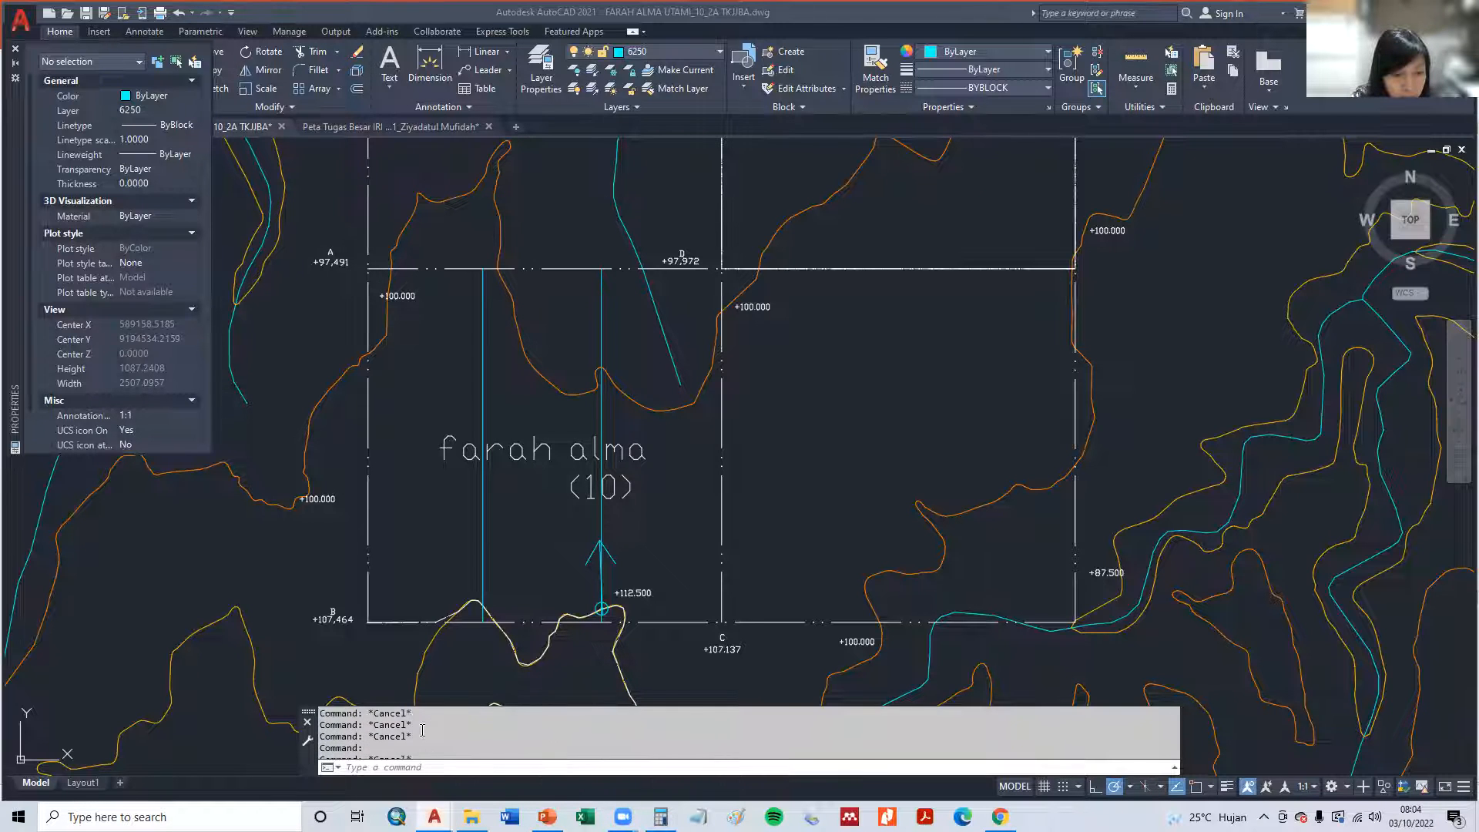
scroll(422, 730, down, 8)
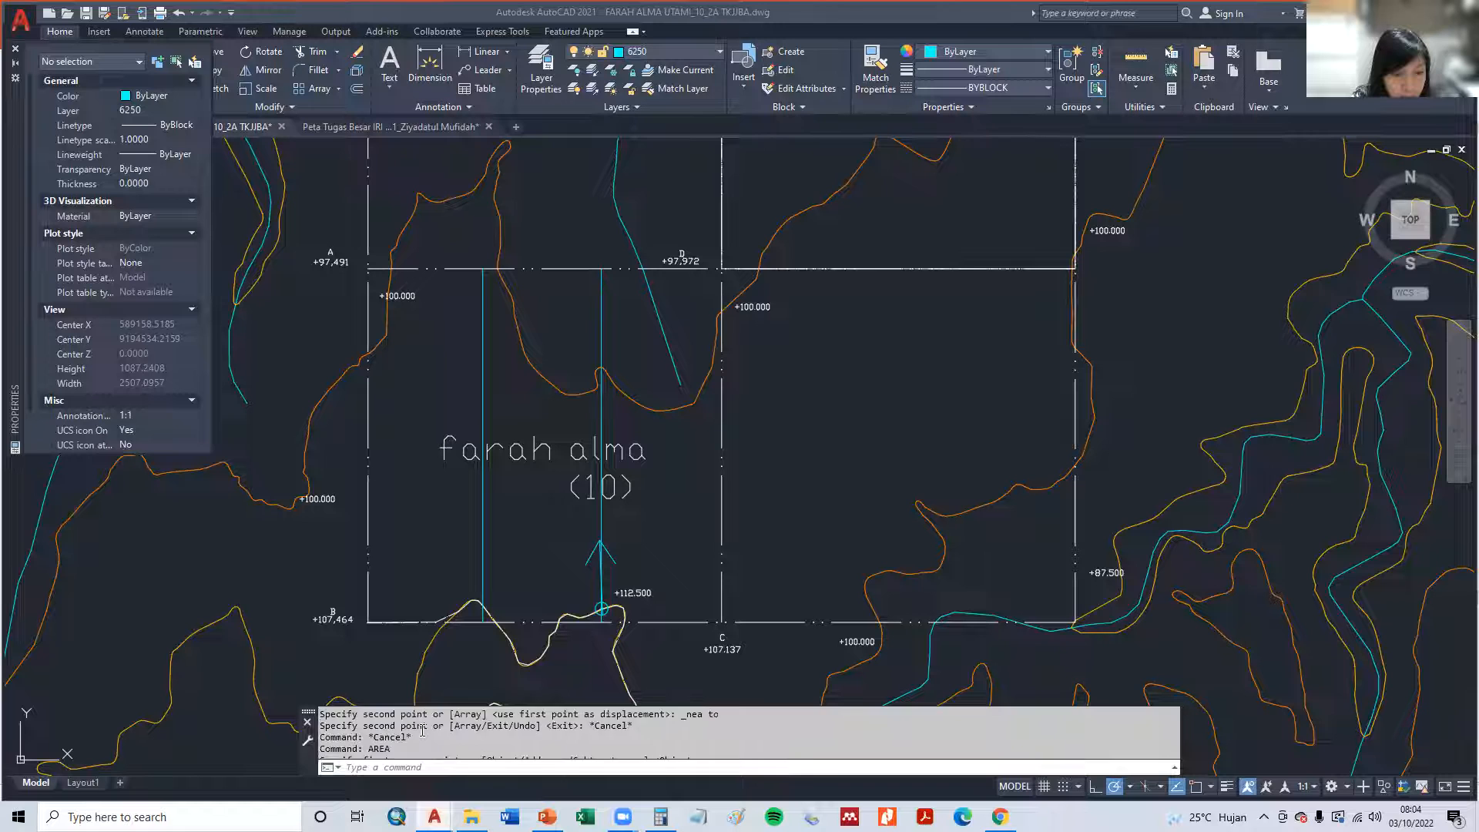
scroll(422, 730, down, 5)
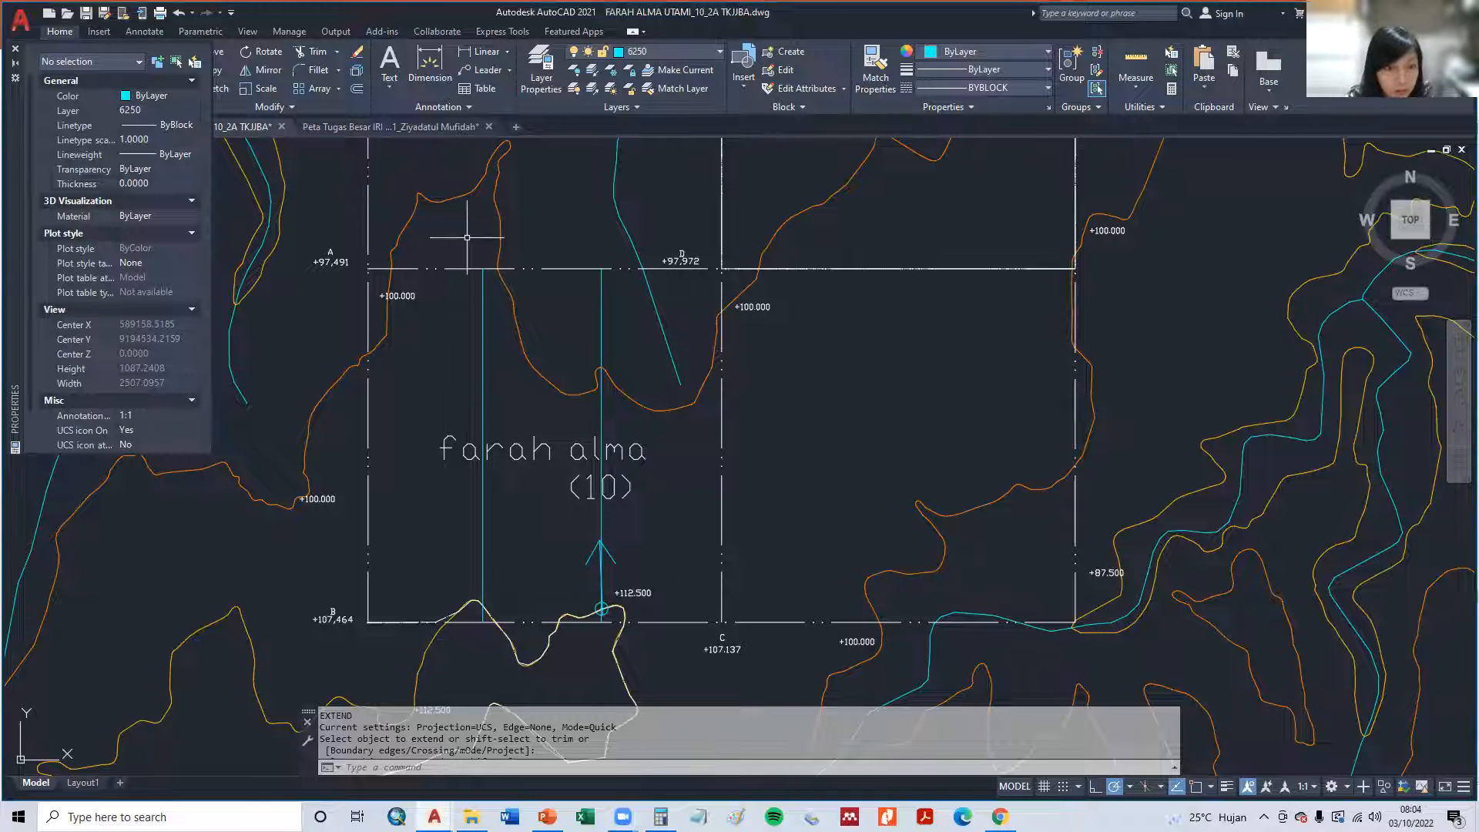
text(L)
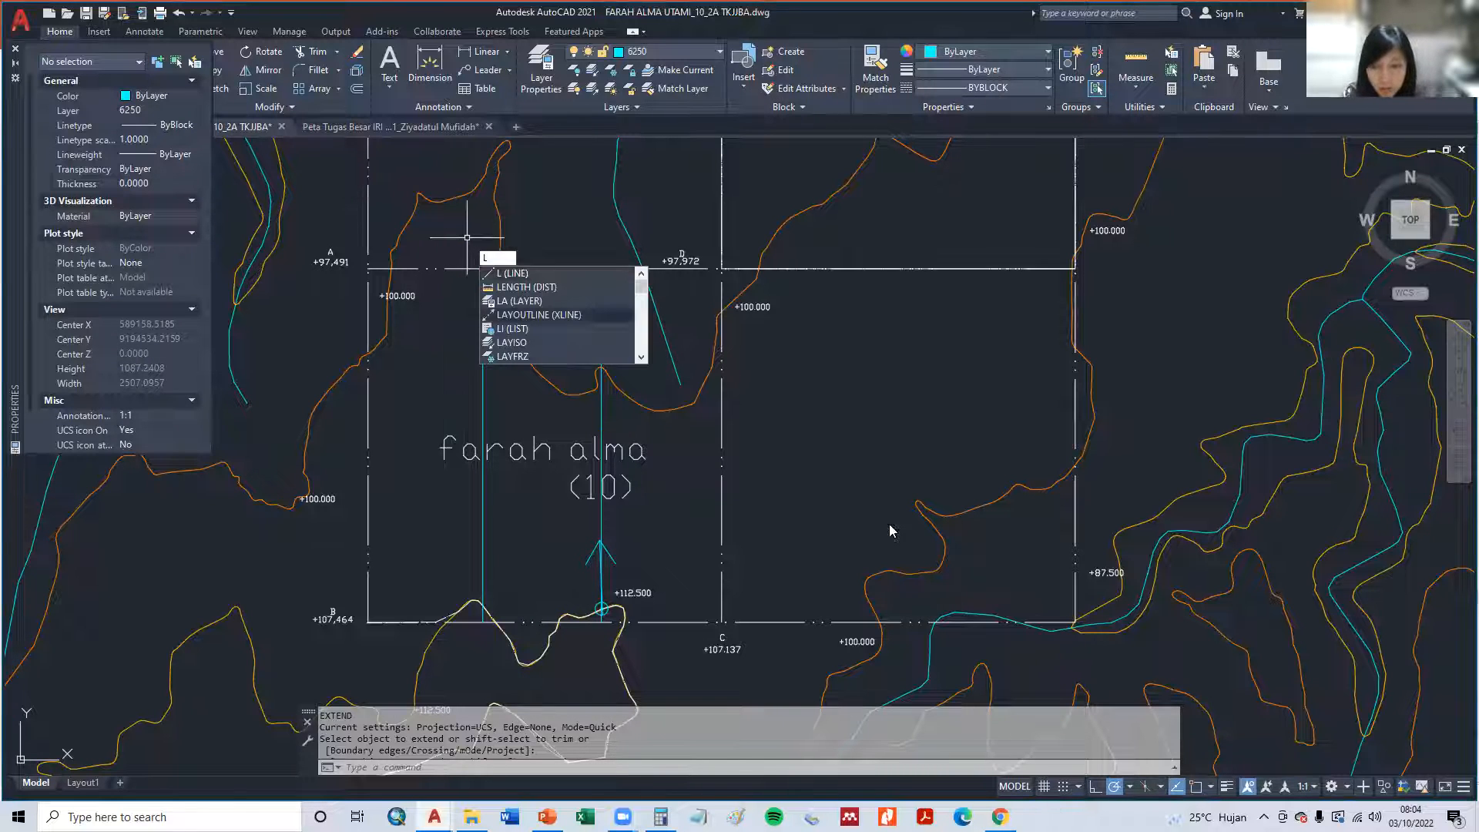
key(Escape)
key(Escape)
scroll(597, 635, up, 6)
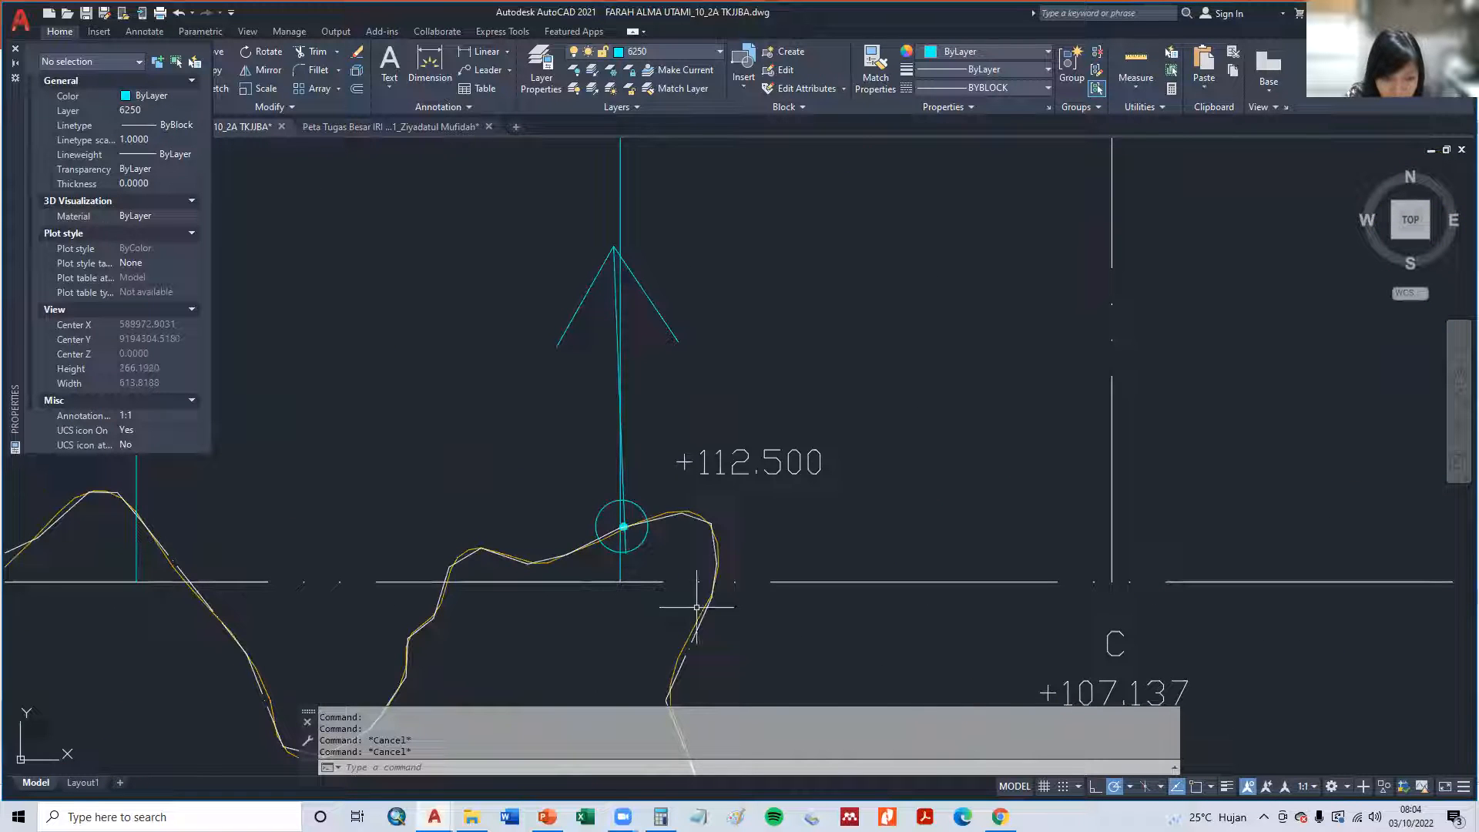
click(687, 645)
key(Escape)
- Draw a vertical line about 592 units long on the A–B side of the copied line, from near B–C up to near A–D
scroll(492, 446, down, 6)
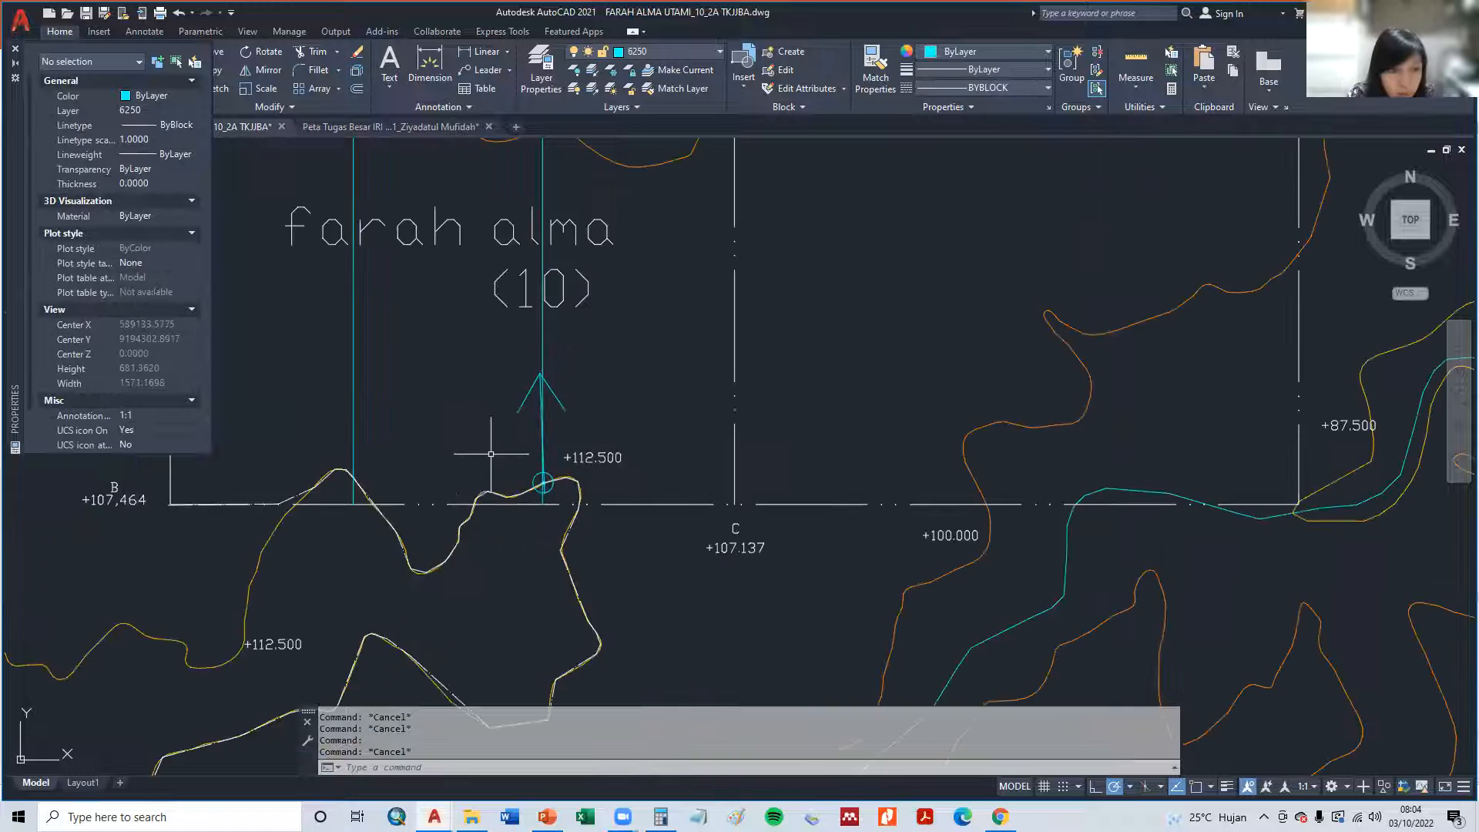
middle_drag(583, 492, 571, 563)
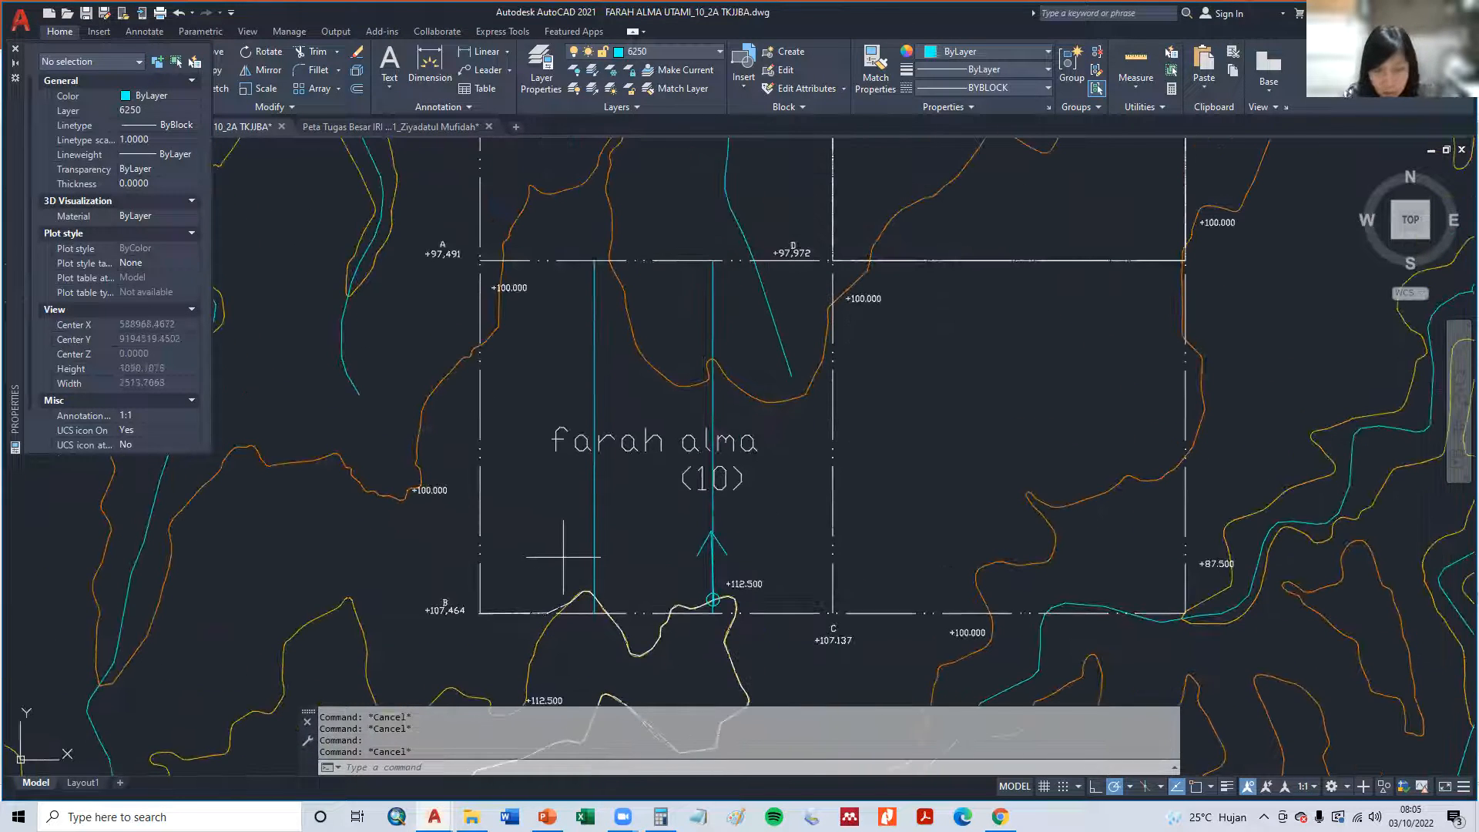
text(L)
key(Return)
click(713, 599)
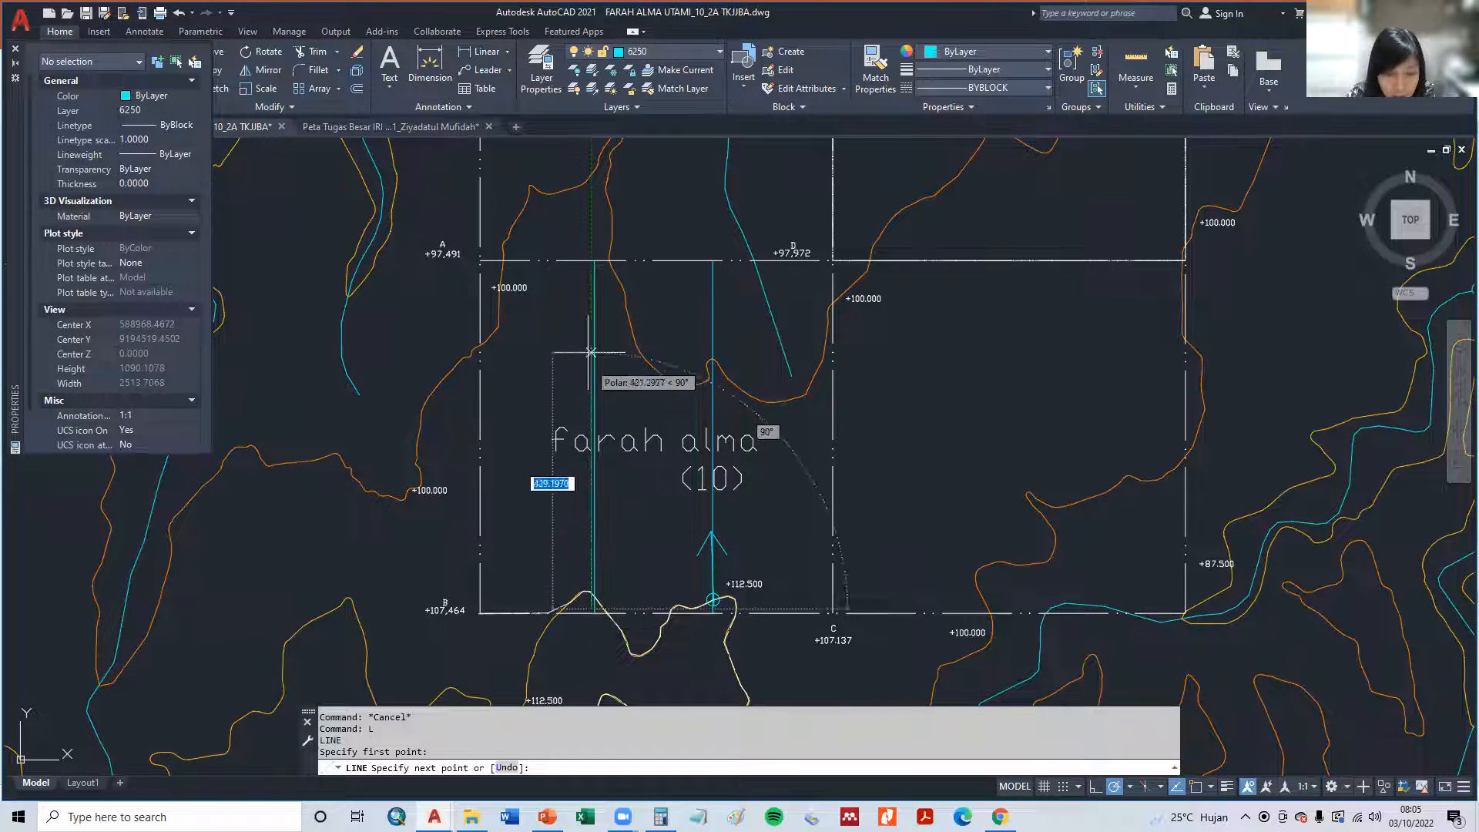
scroll(594, 260, up, 4)
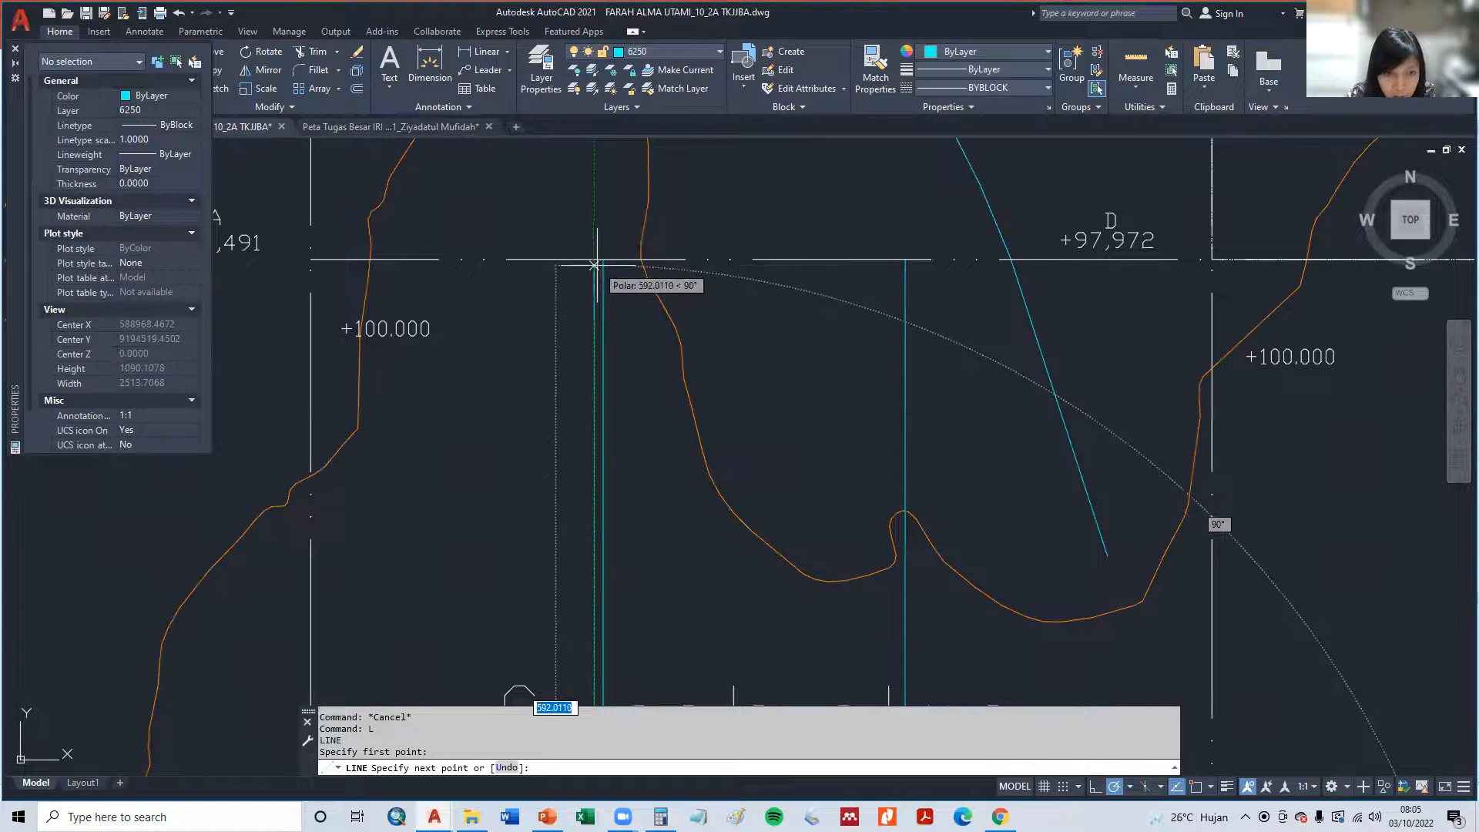
key(Escape)
- Assign the newly drawn vertical line to layer 7263 and set its linetype to ByLayer
click(594, 340)
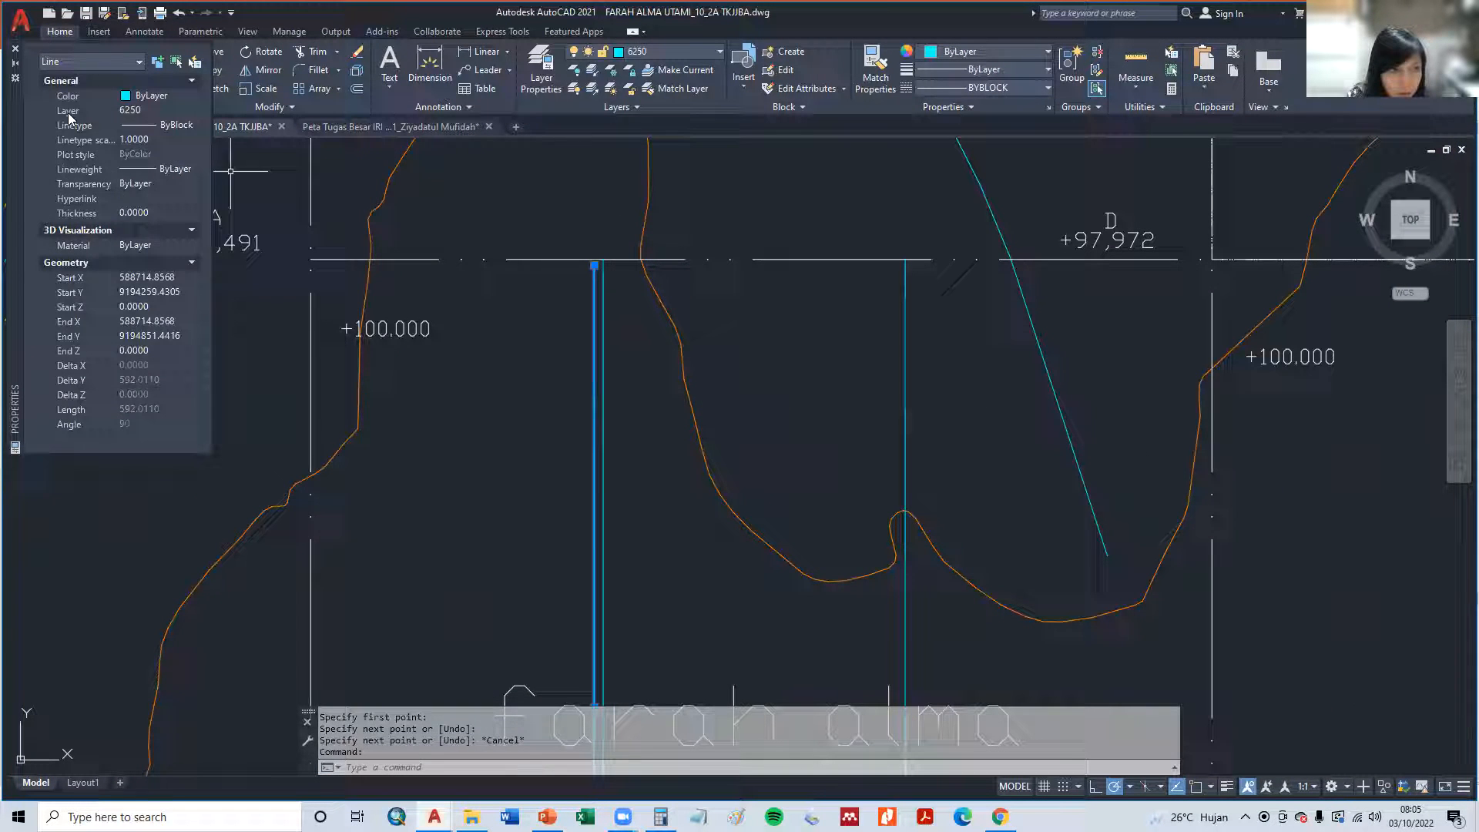
click(134, 112)
click(163, 207)
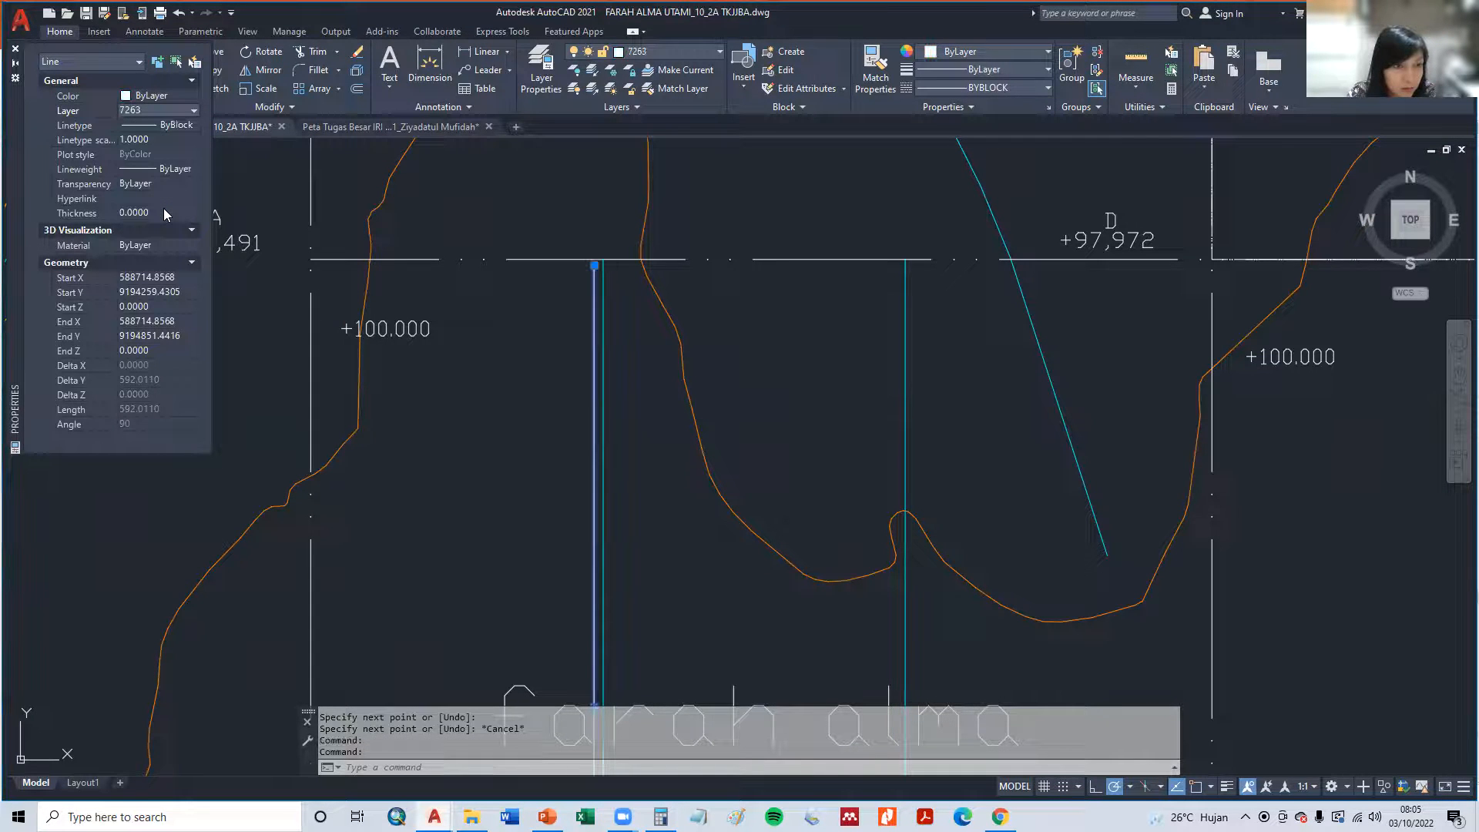
click(154, 125)
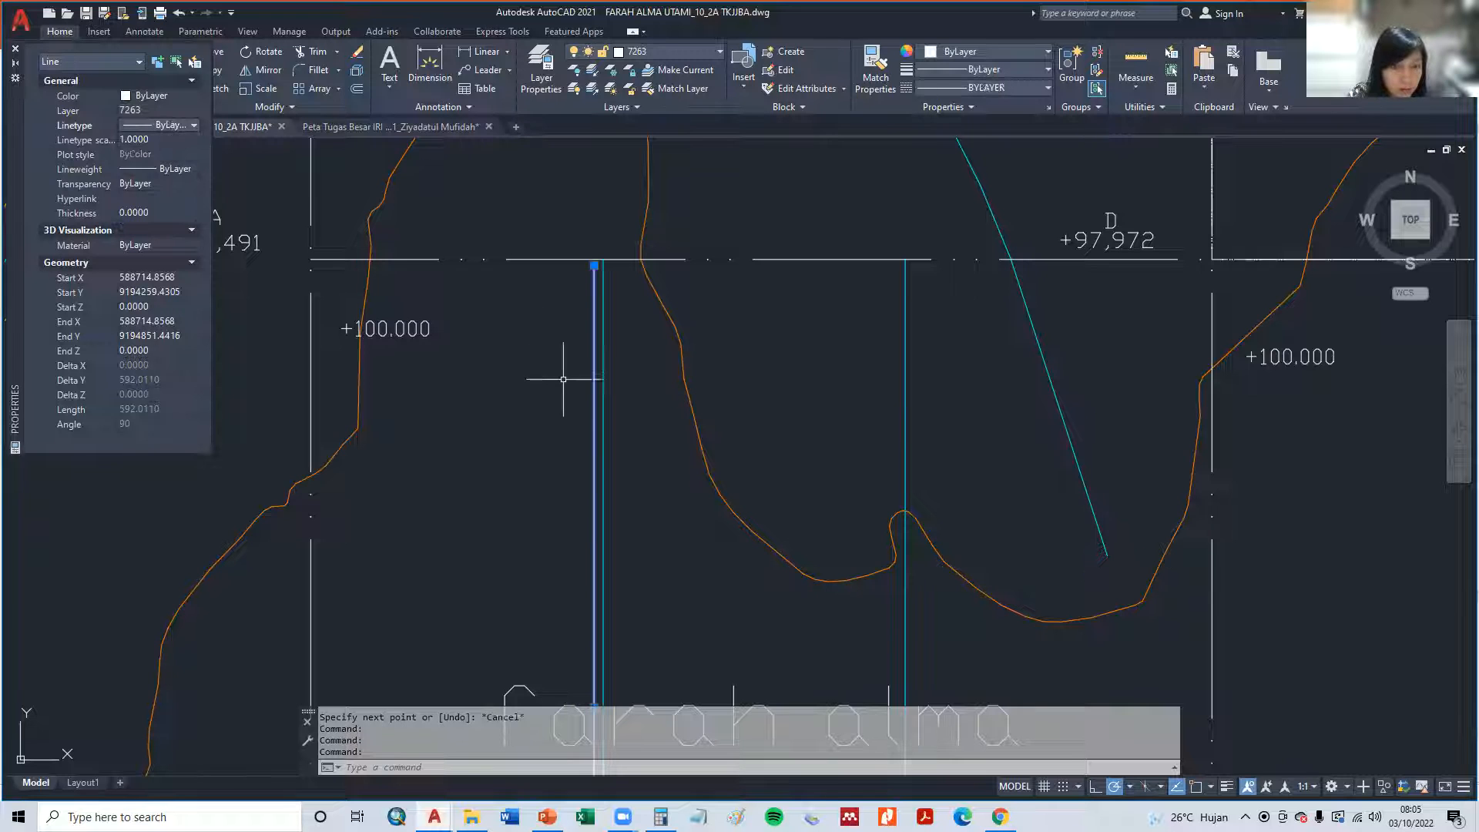
scroll(693, 469, up, 2)
scroll(721, 336, down, 4)
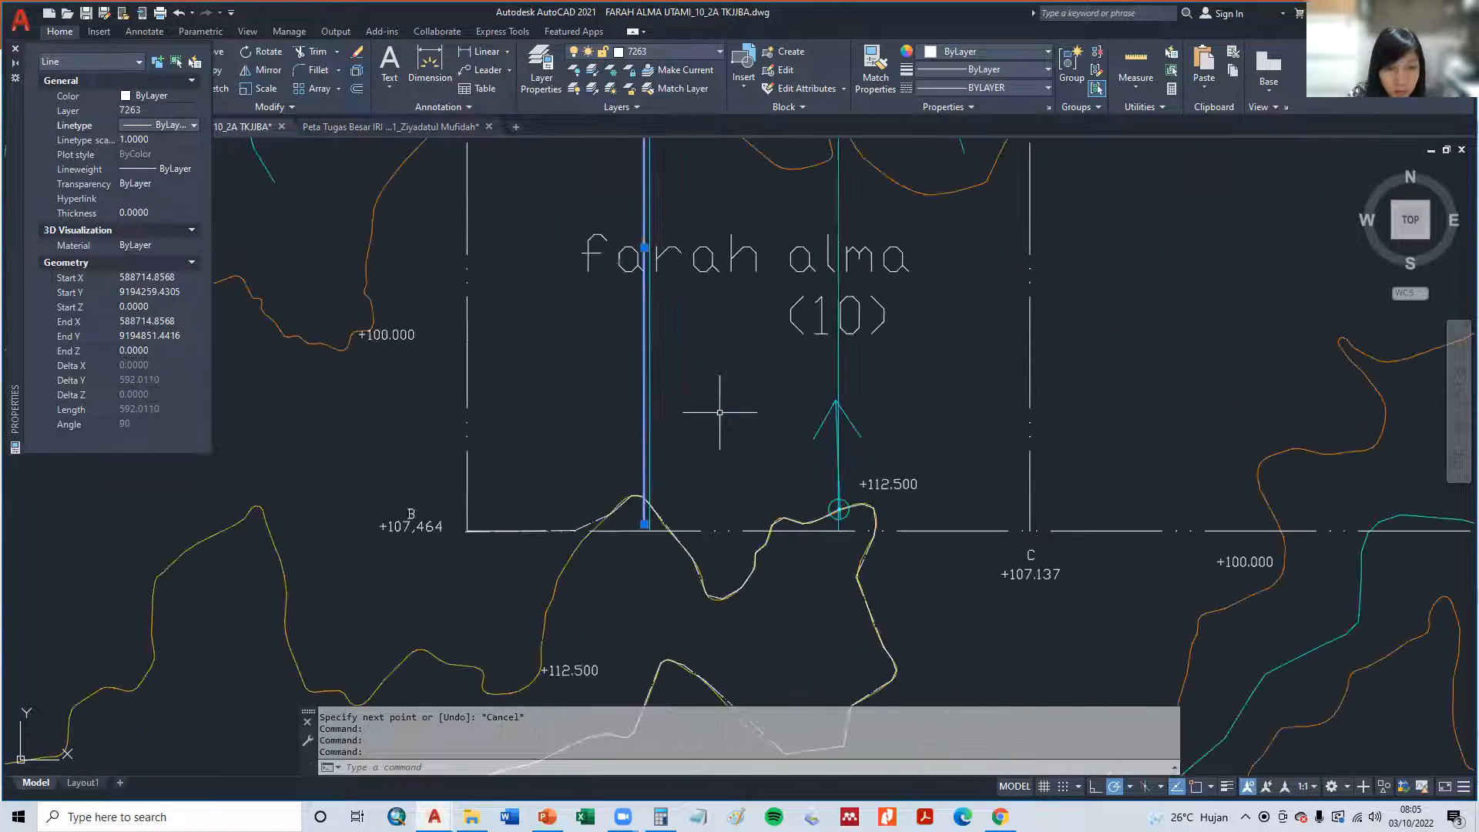
key(Escape)
- Try erasing the white polyline that follows the +112.500 contour, and undo the erasure
scroll(697, 563, up, 4)
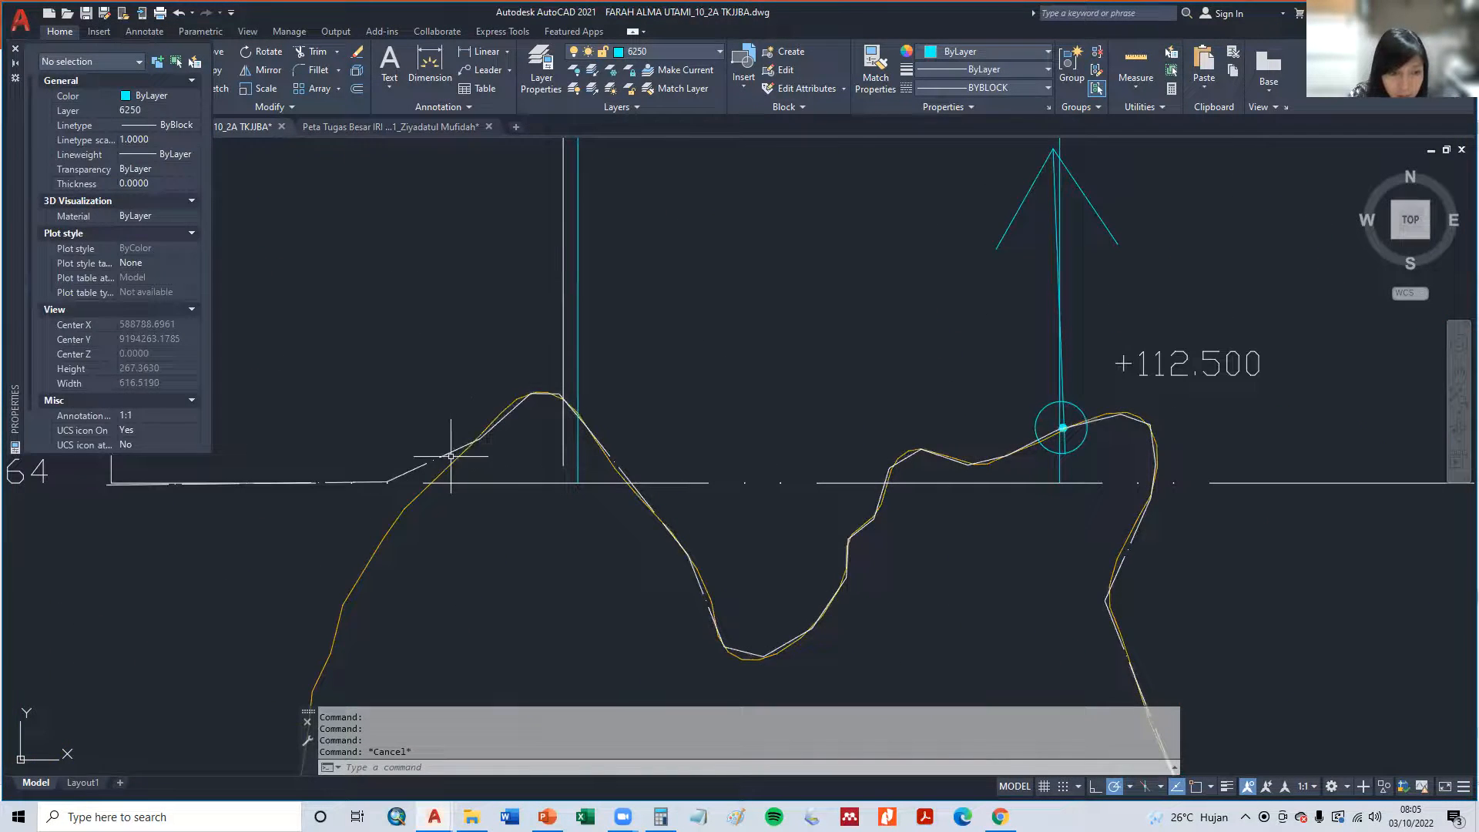
click(450, 453)
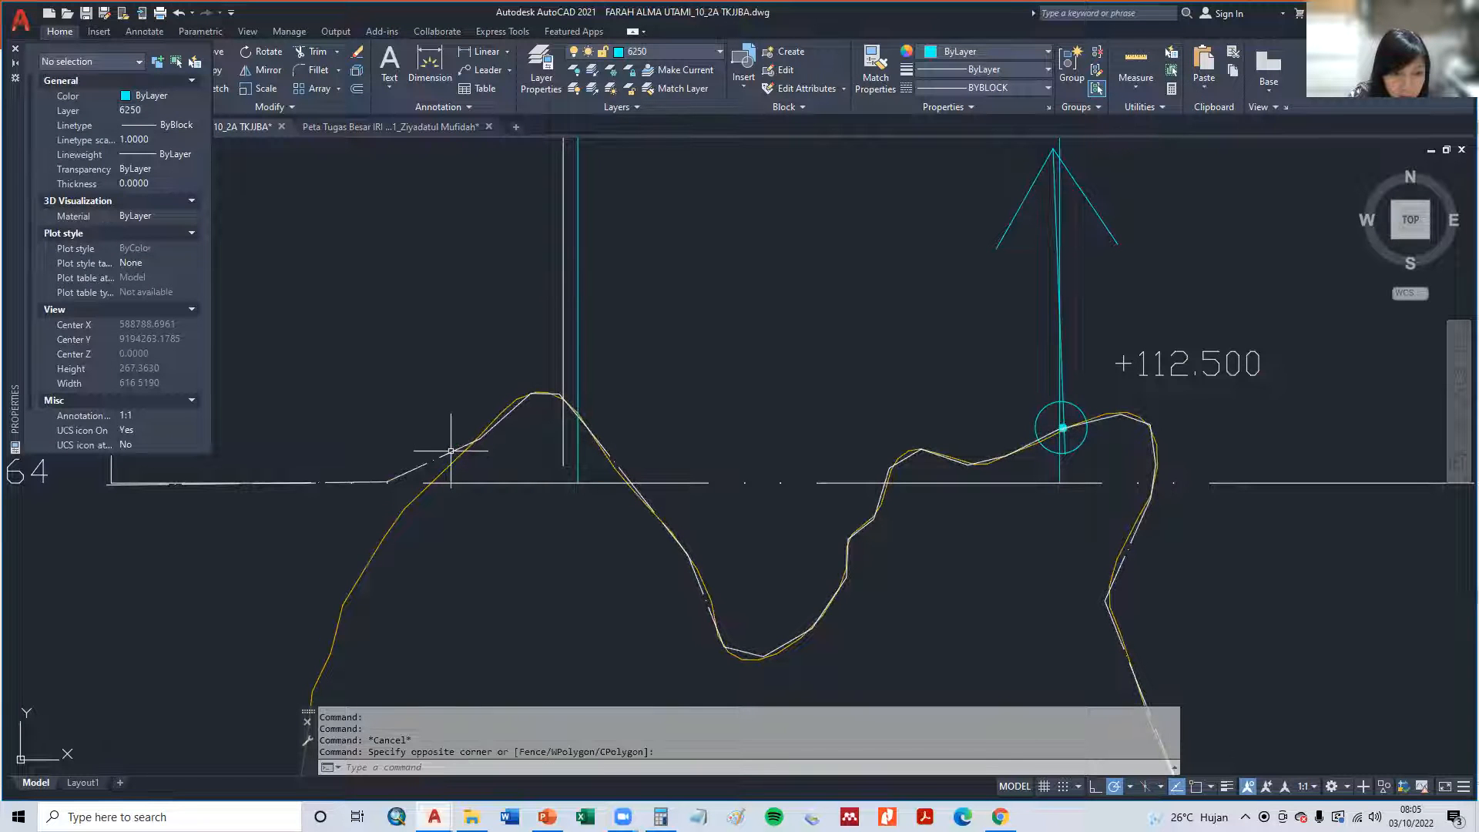
click(448, 457)
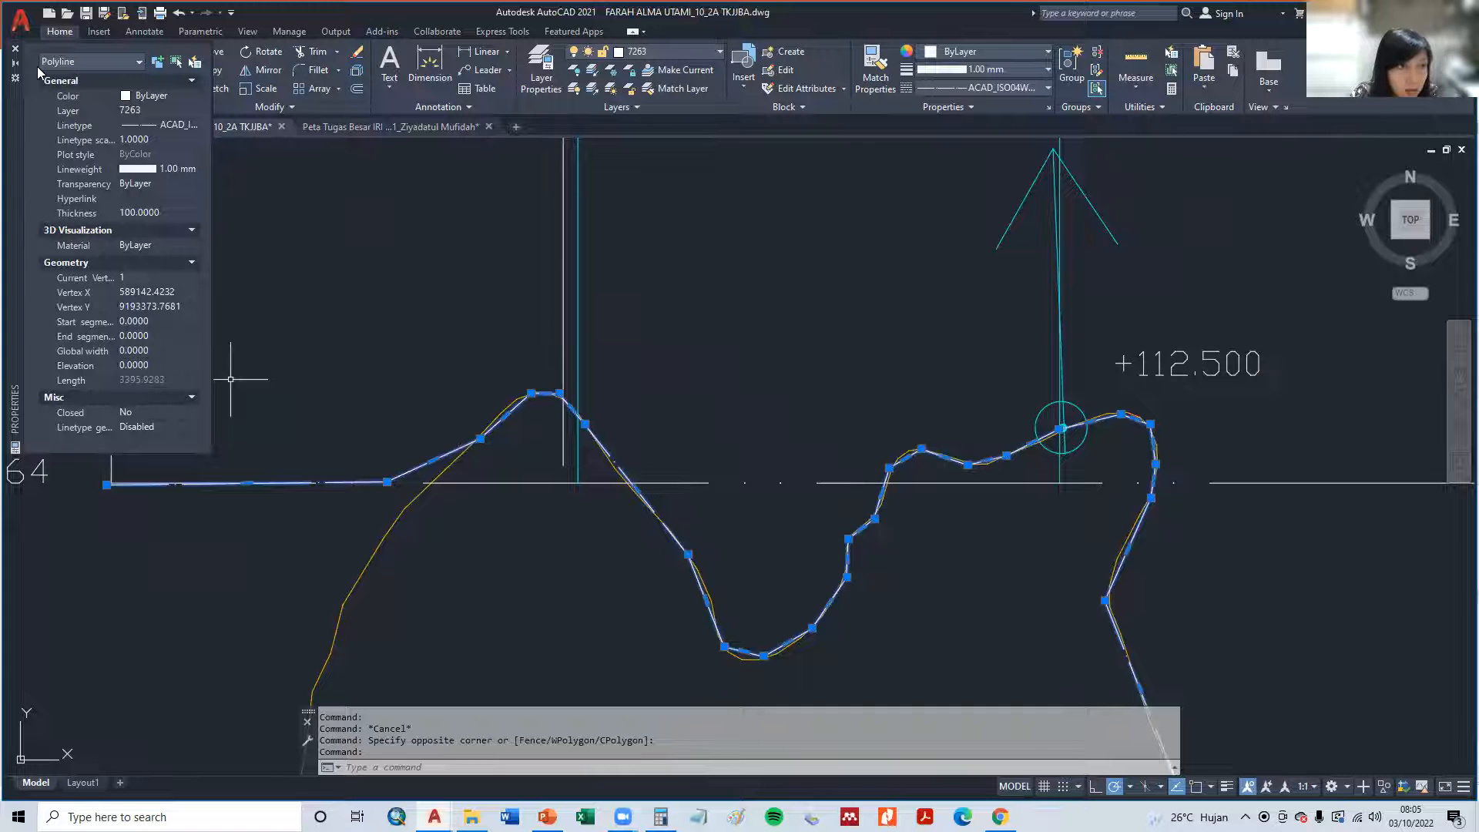
click(356, 54)
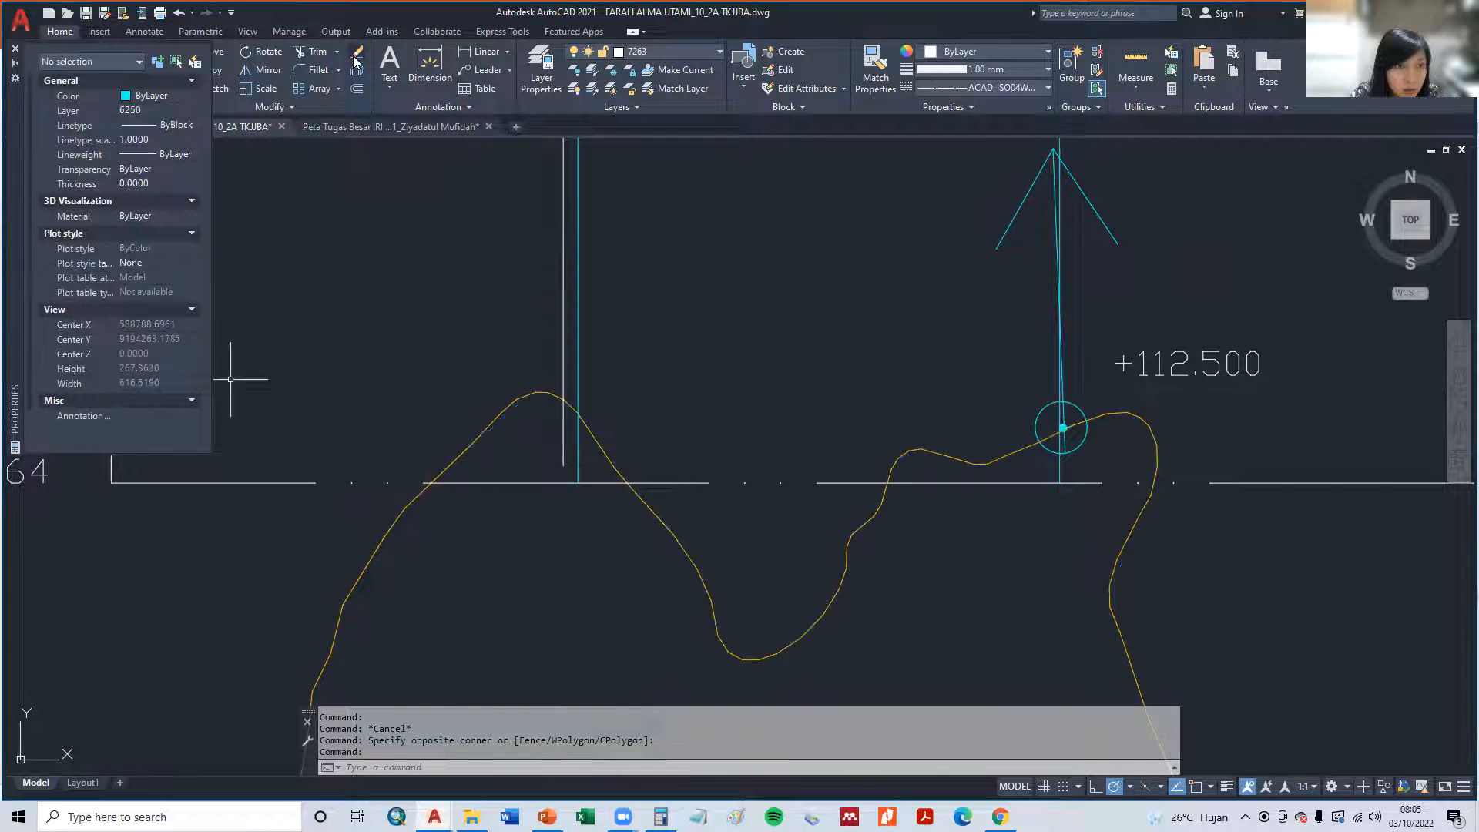
key(Escape)
key(Escape)
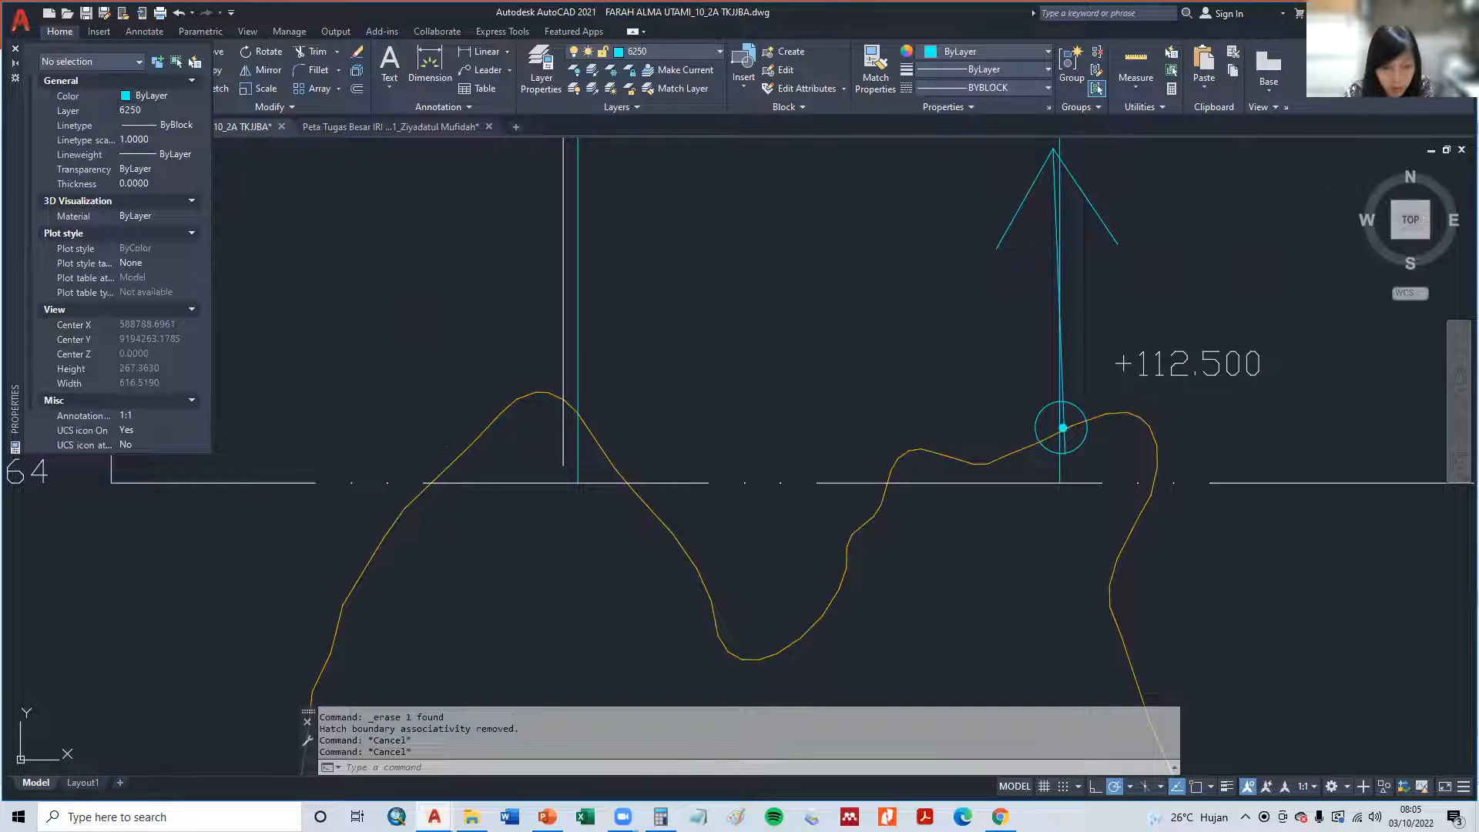
key(ctrl+z)
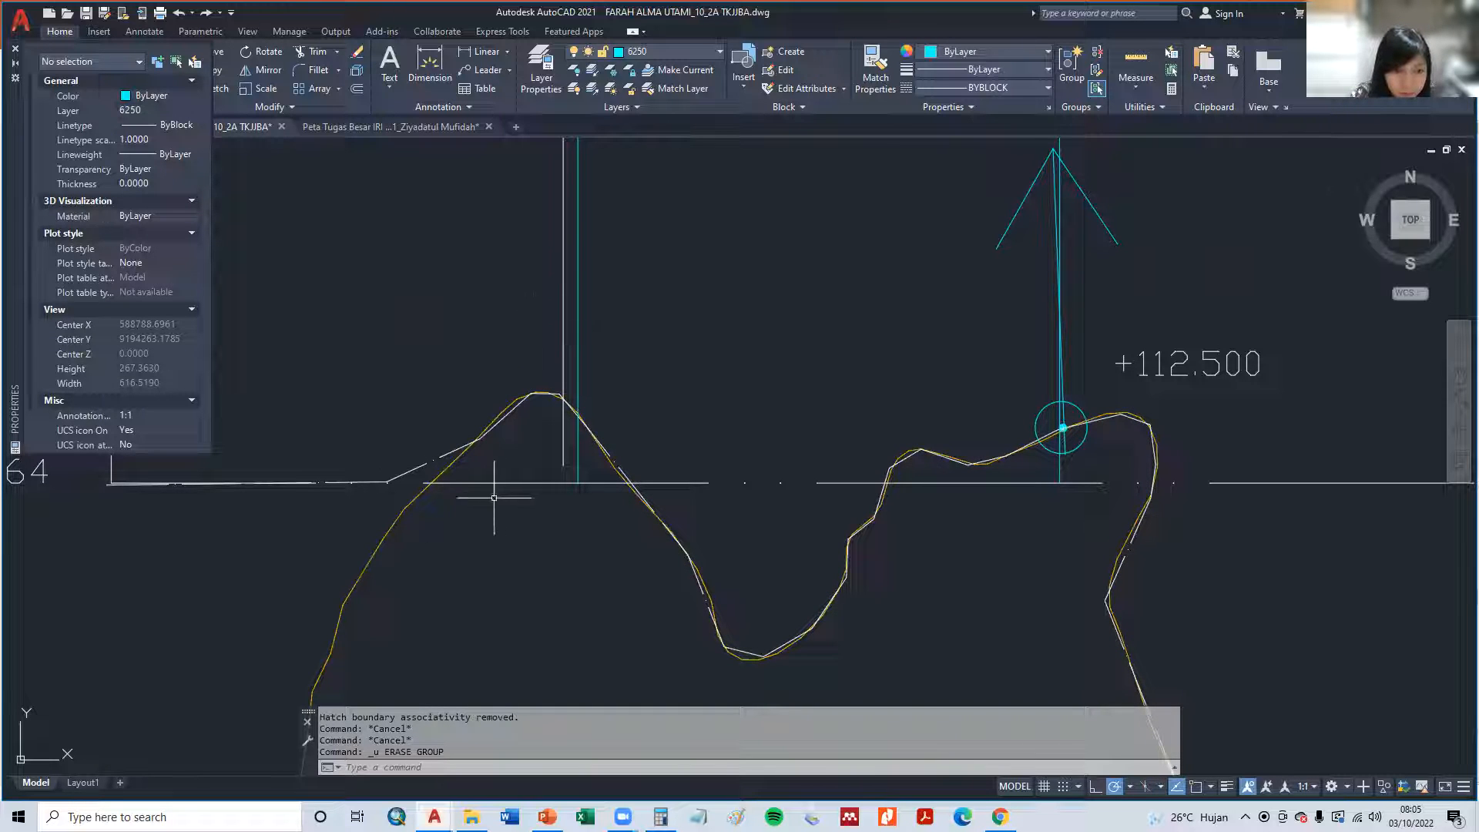
- Set the linetype of the white polyline along the +112.500 contour to ByLayer
click(409, 474)
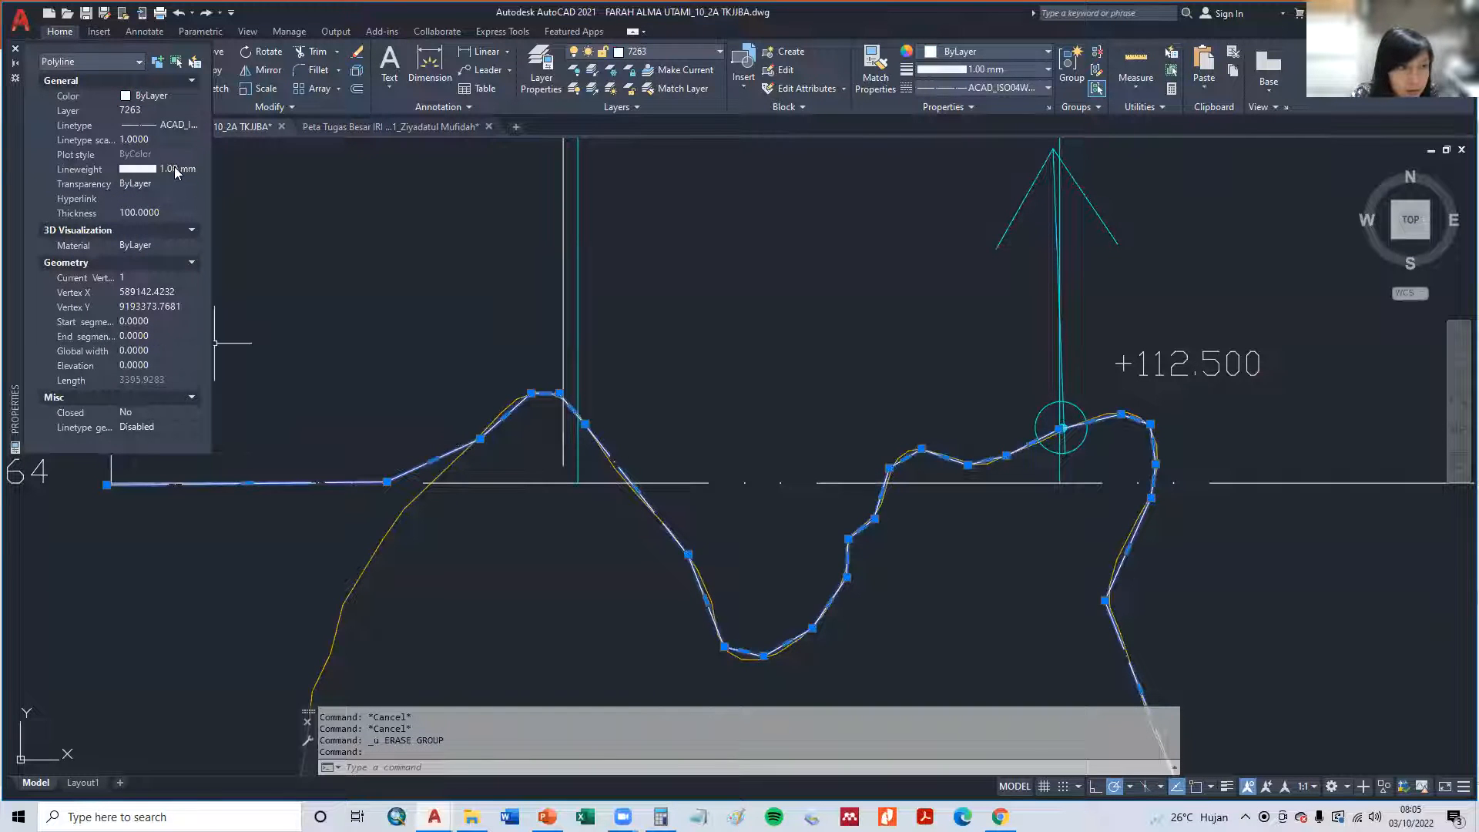
click(159, 128)
click(163, 139)
- Change the linetype of layer 7263 to CENTER2 in the layer properties
click(540, 70)
scroll(197, 179, down, 1)
scroll(139, 170, up, 1)
click(154, 193)
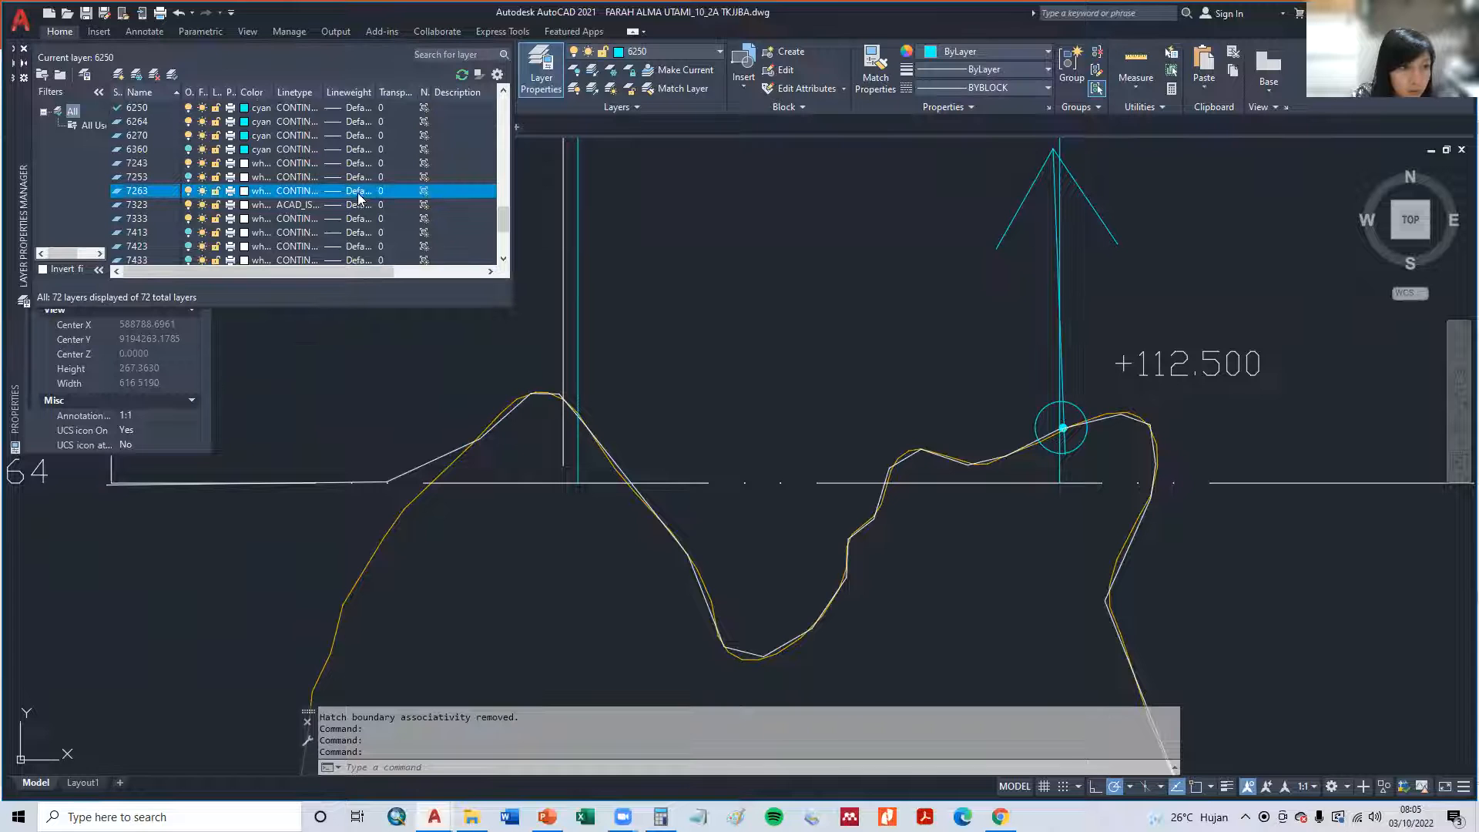
click(334, 191)
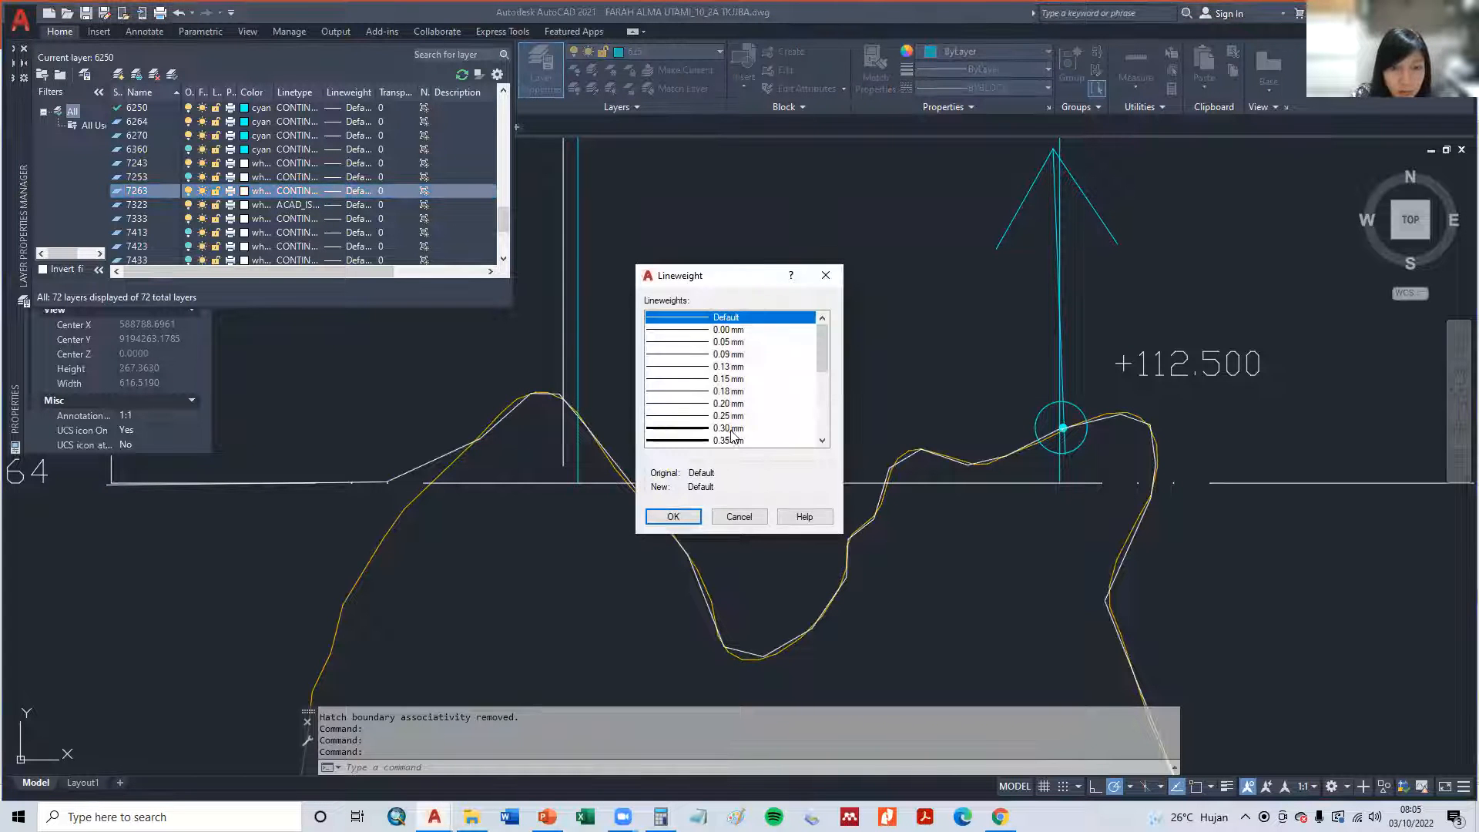
key(Escape)
click(287, 193)
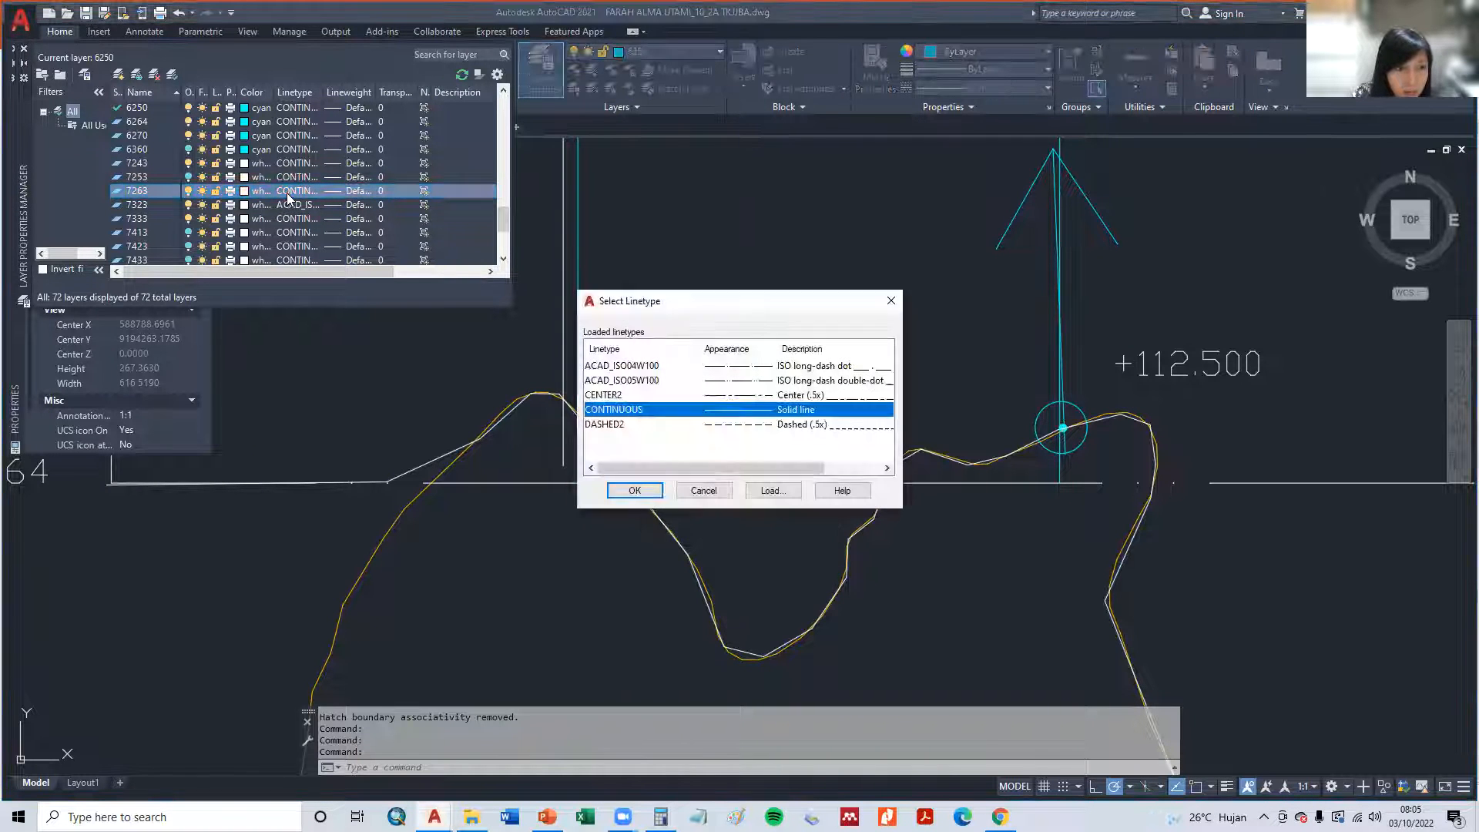
click(755, 396)
click(634, 490)
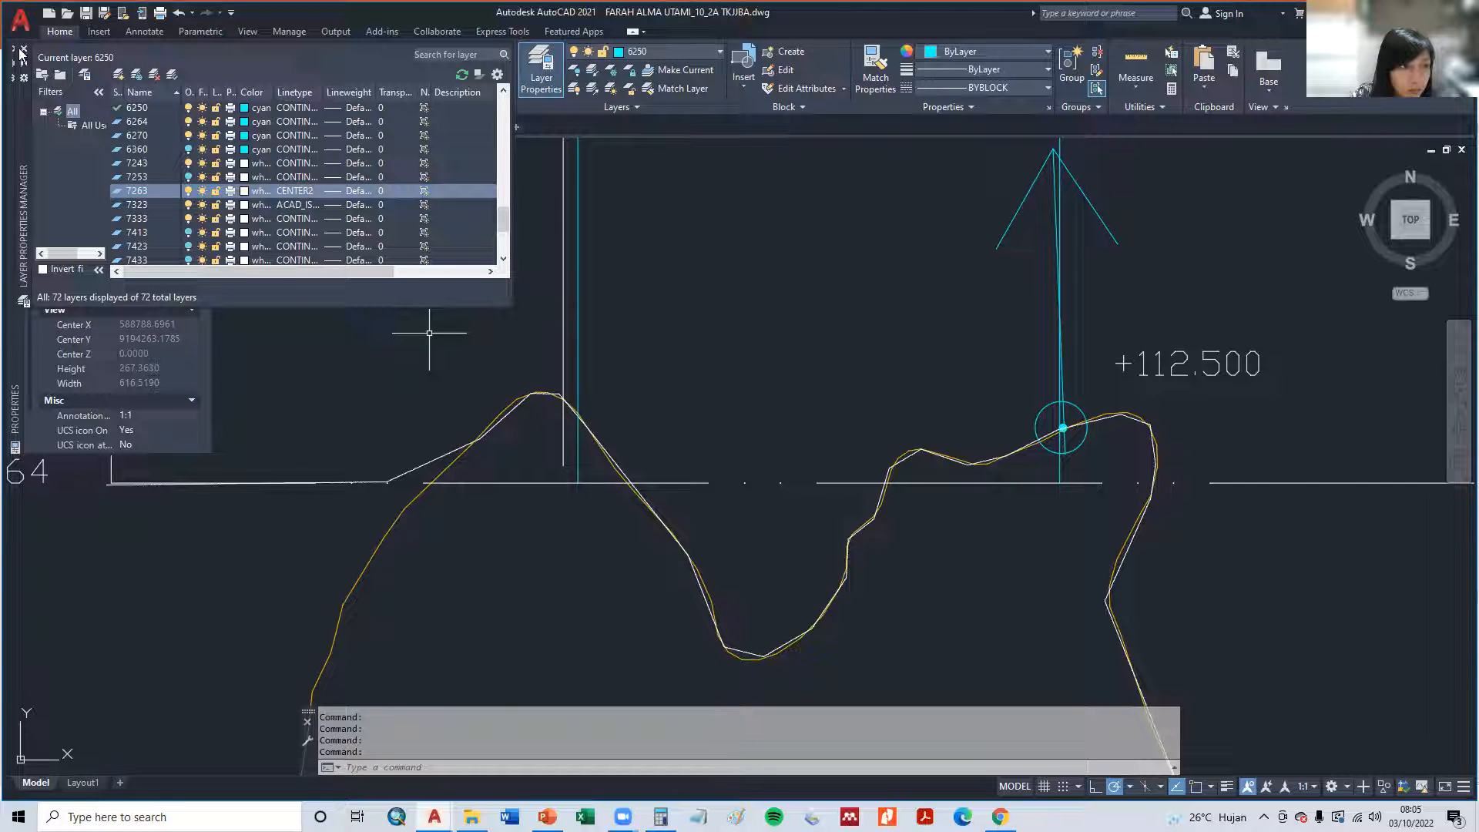
click(22, 51)
- Make 7263 the current layer for new objects
click(149, 111)
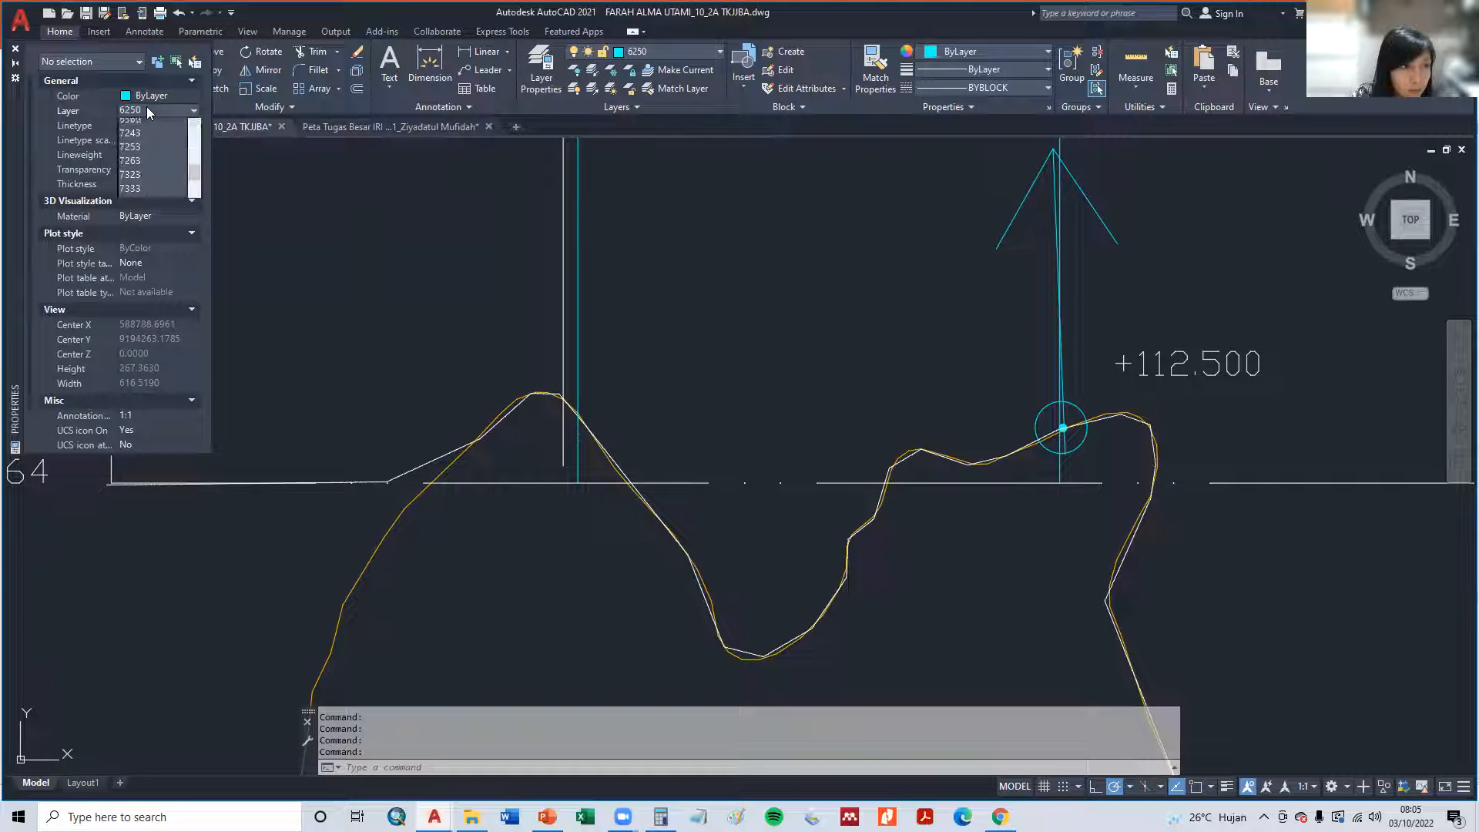
click(161, 204)
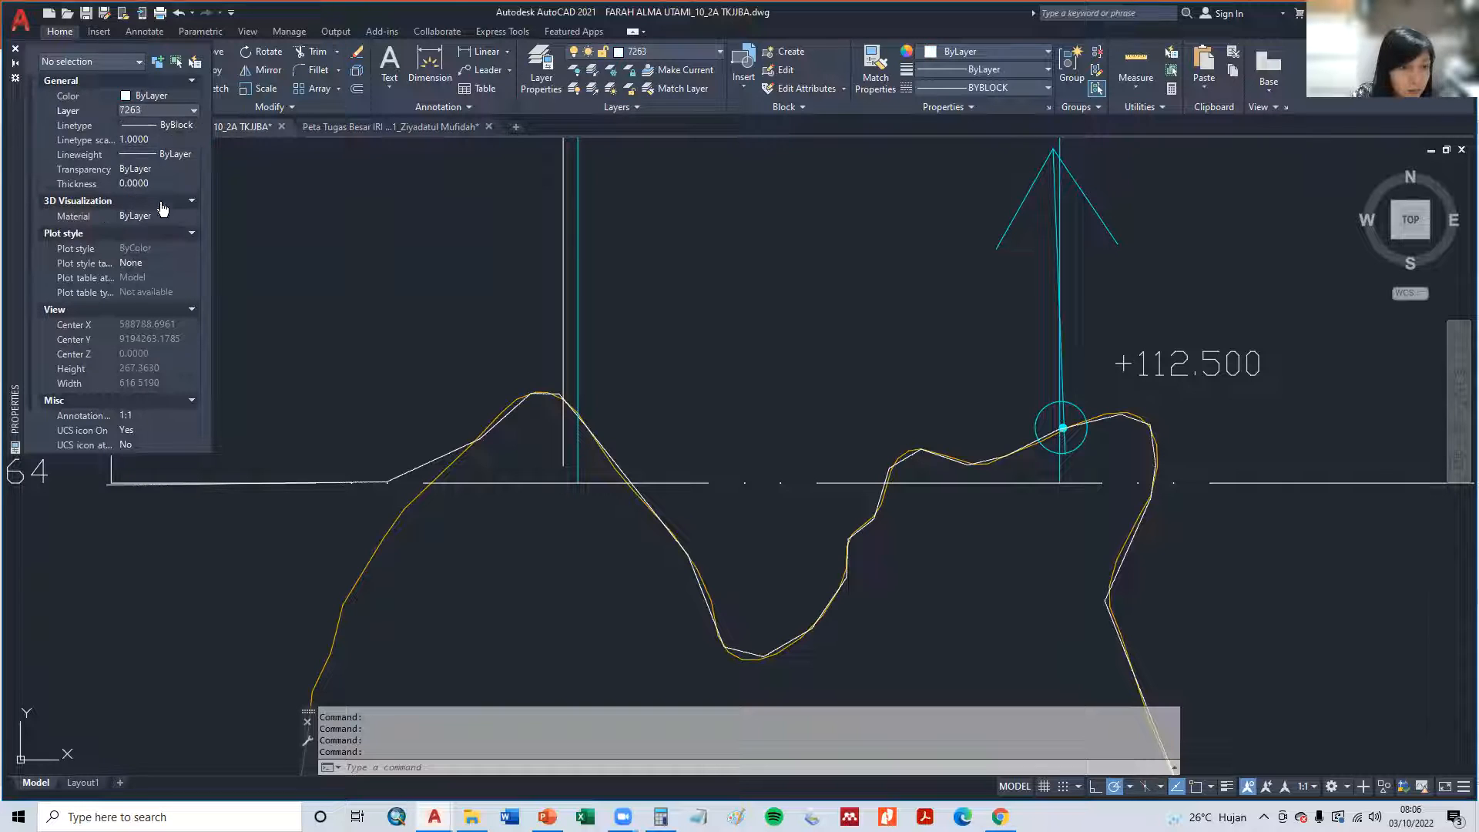
- Delete the white contour-following polyline and undo the deletion
click(416, 467)
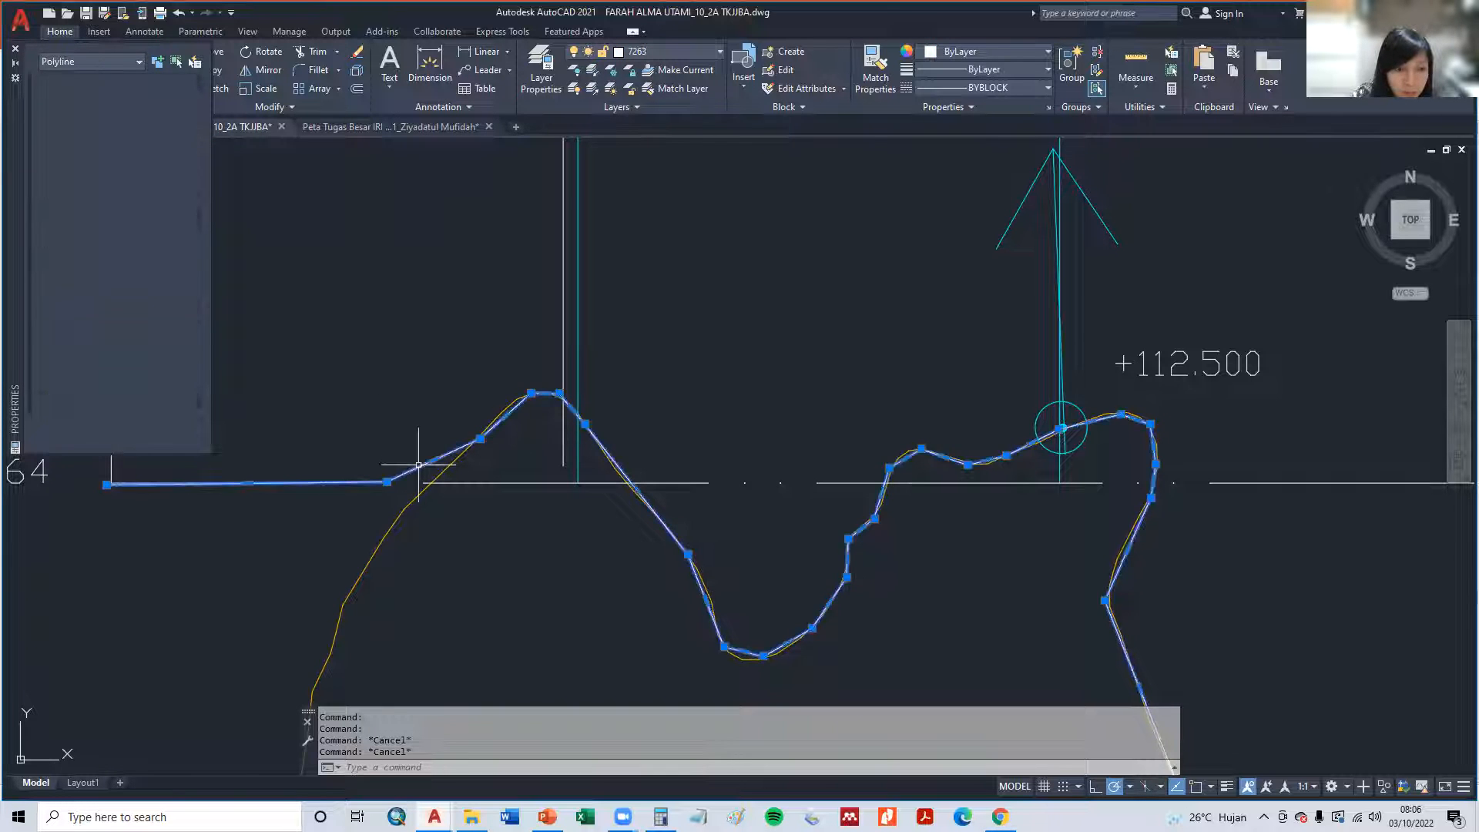
key(Delete)
key(ctrl+z)
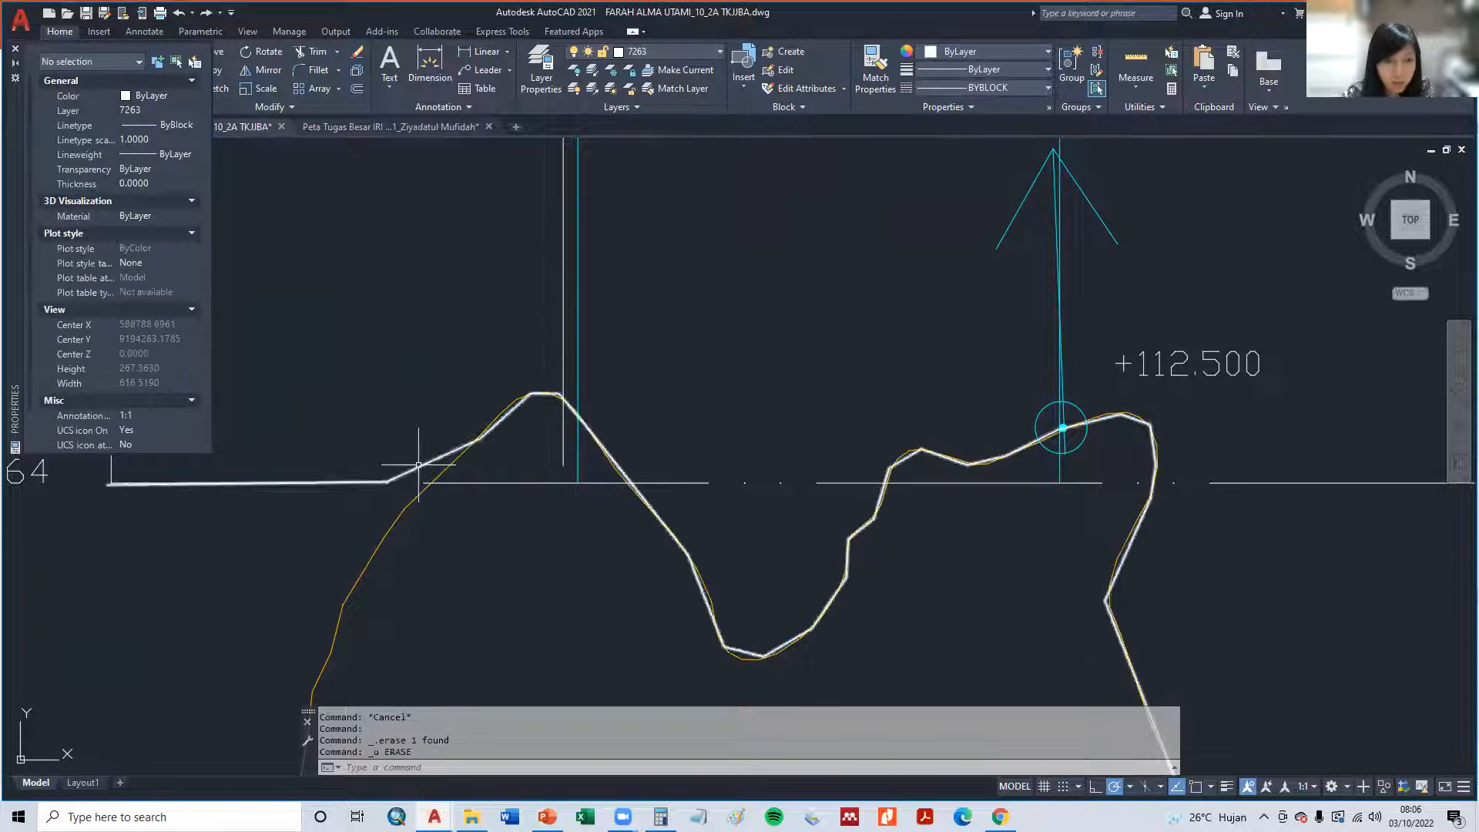
- With nothing selected, set the current linetype to ByLayer and the linetype scale to 5
click(184, 128)
click(174, 140)
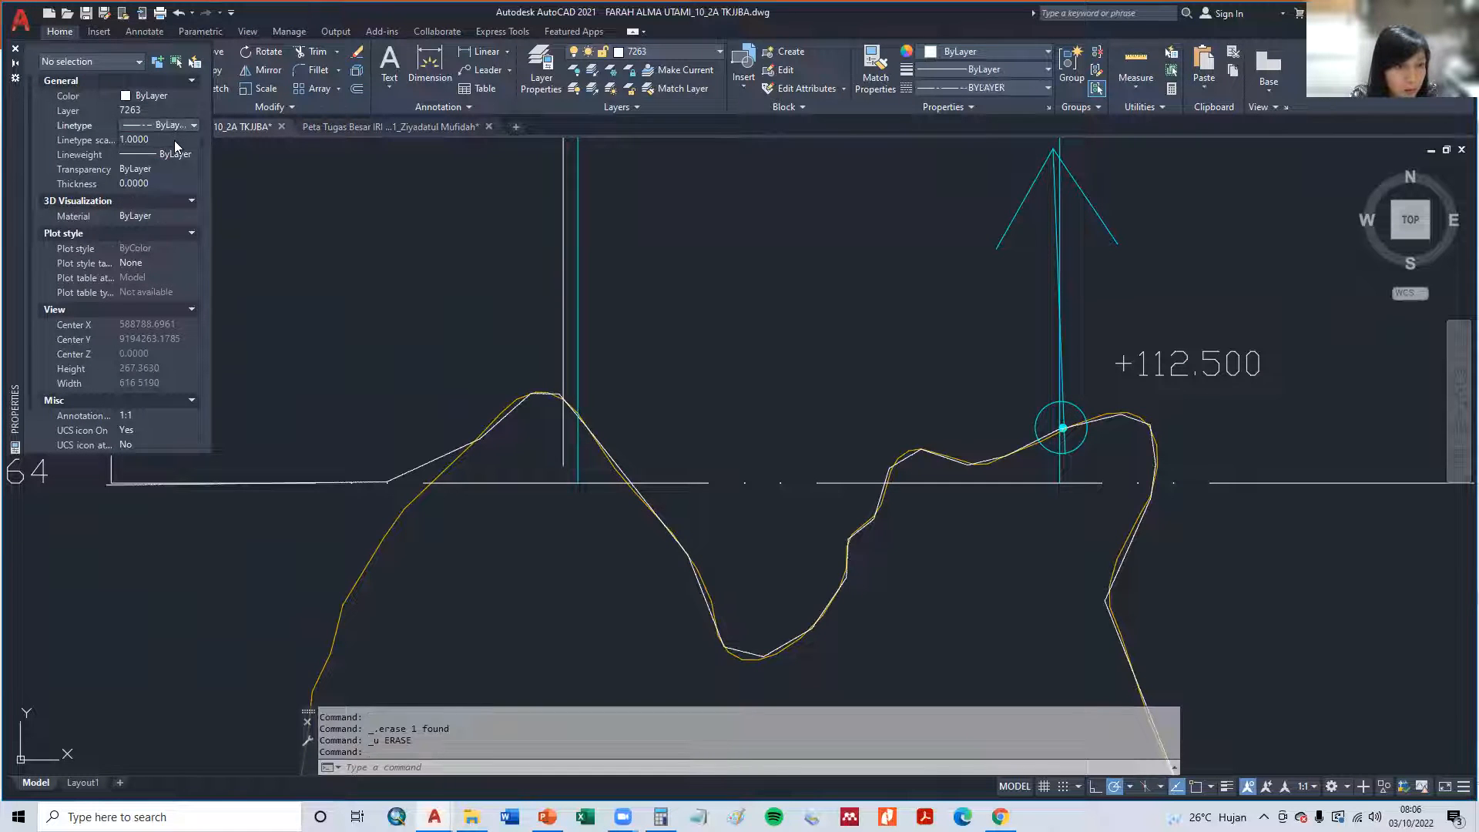
click(164, 139)
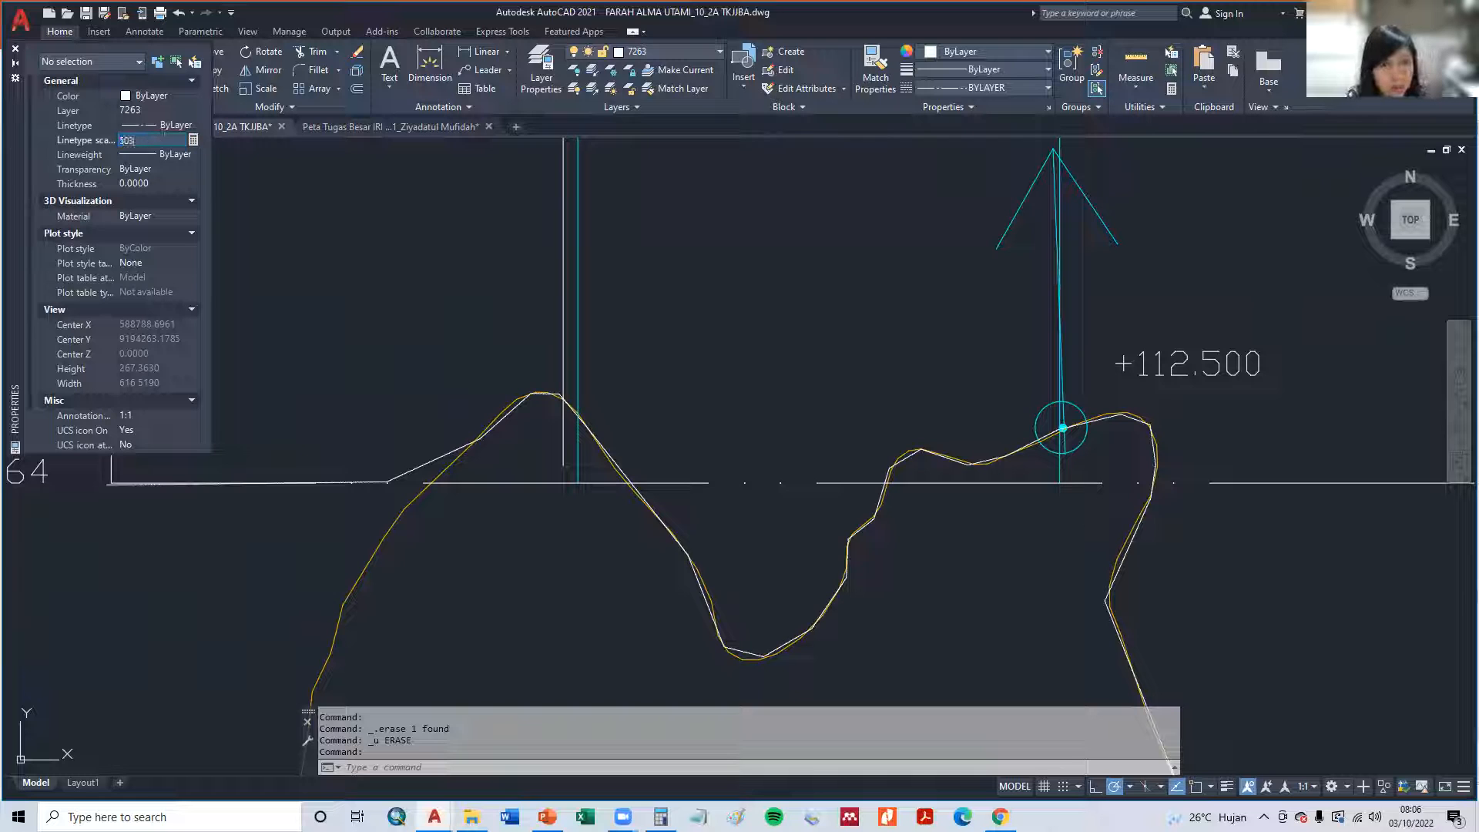
text(50)
key(Return)
click(163, 138)
text(5)
key(Return)
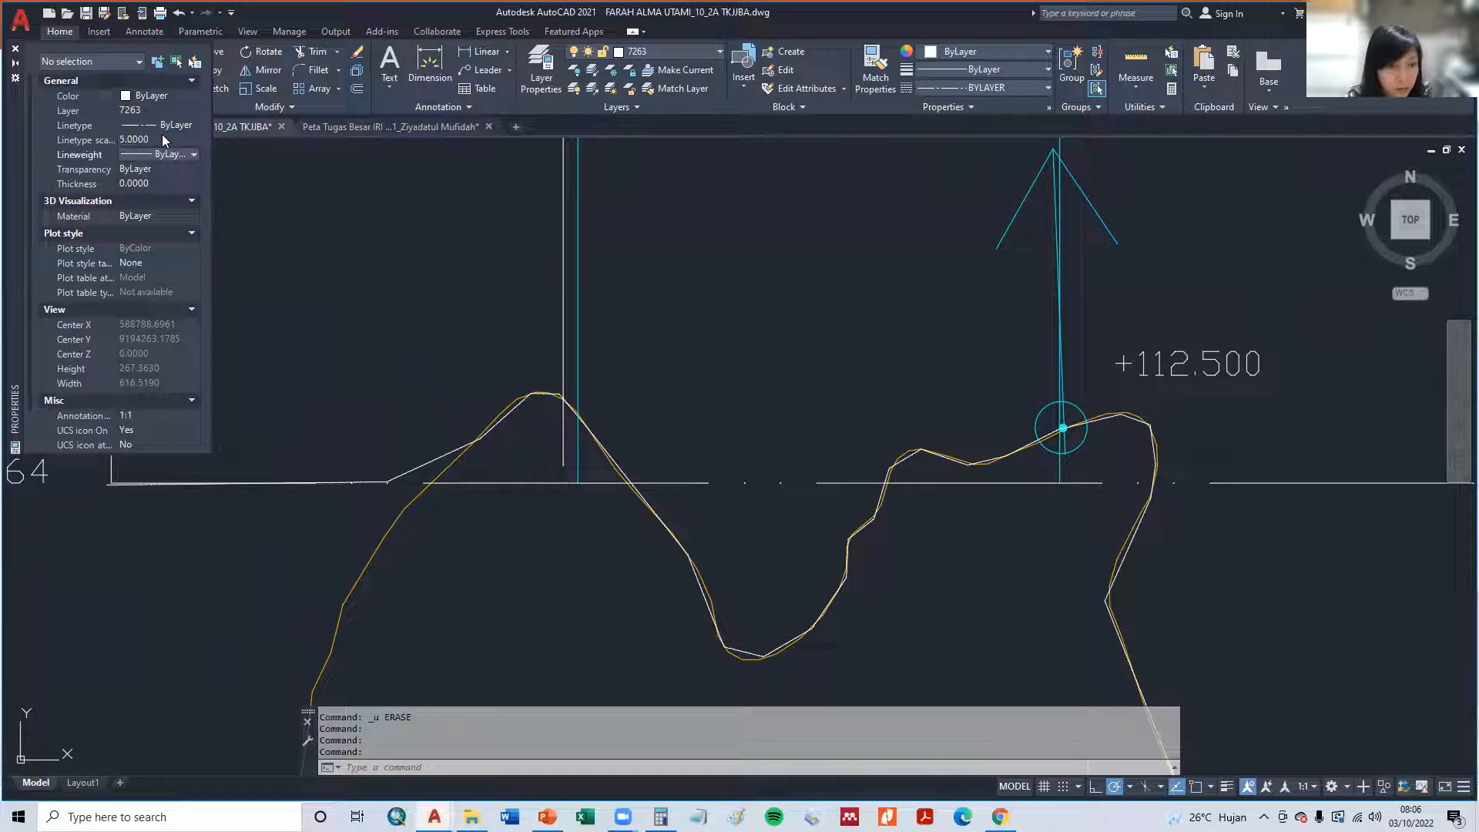
- With nothing selected, set the current linetype scale to 100
click(163, 138)
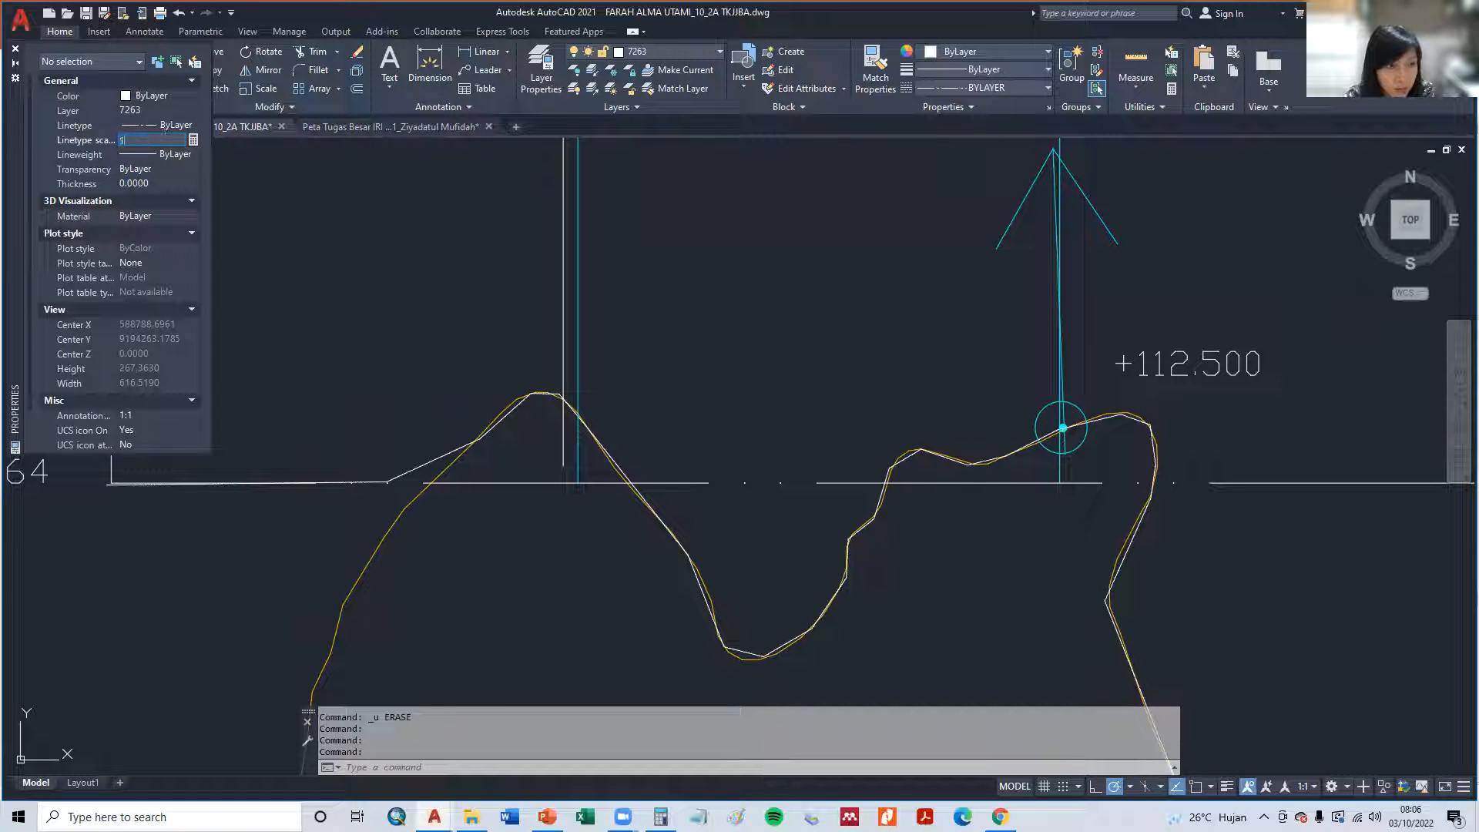
key(Return)
scroll(514, 480, up, 4)
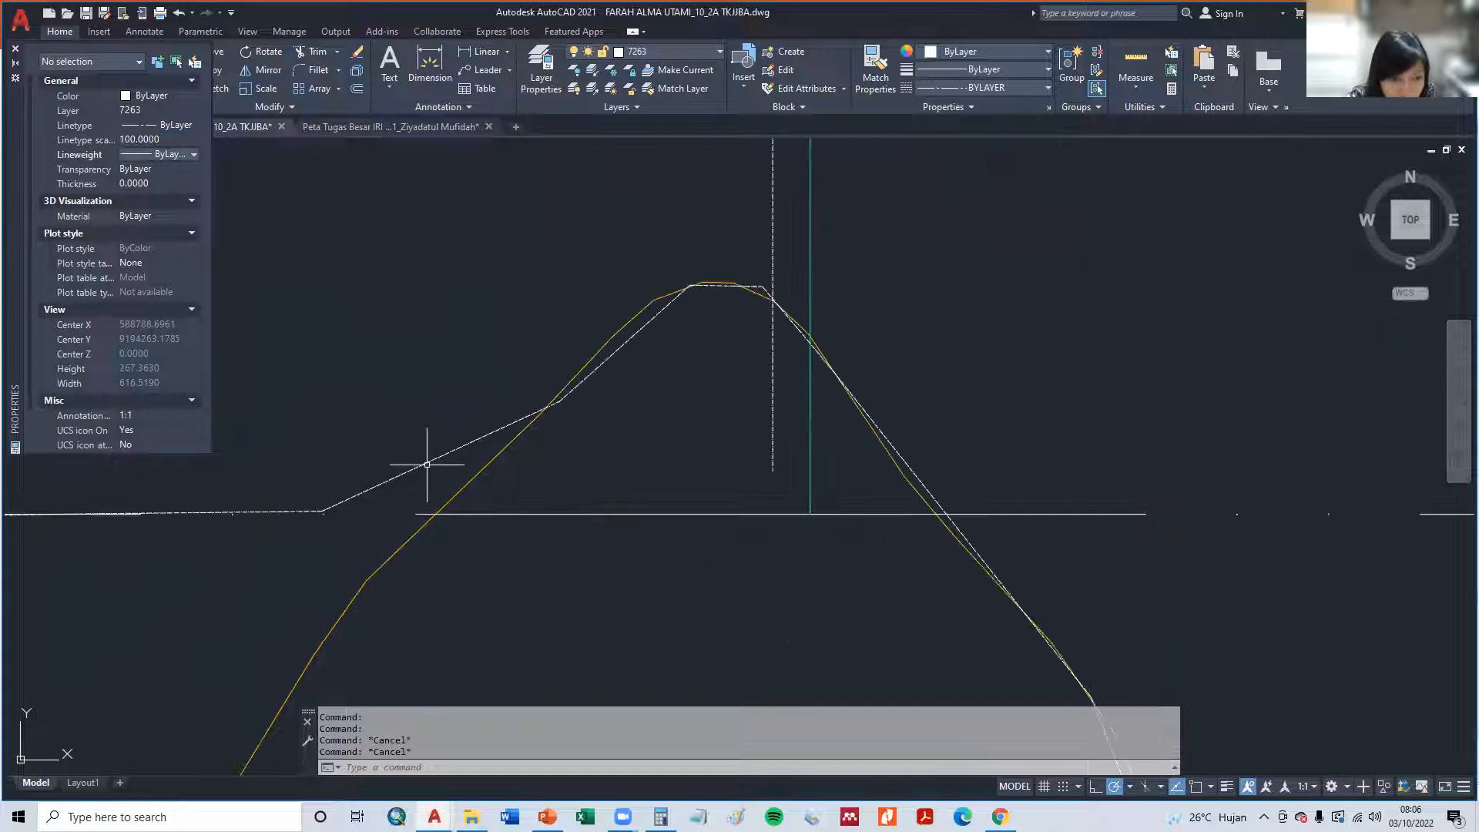
- Try linetype scales of 100, 0.1 and 0.01 on the white contour-following polyline
click(427, 464)
text(100)
key(Return)
click(163, 144)
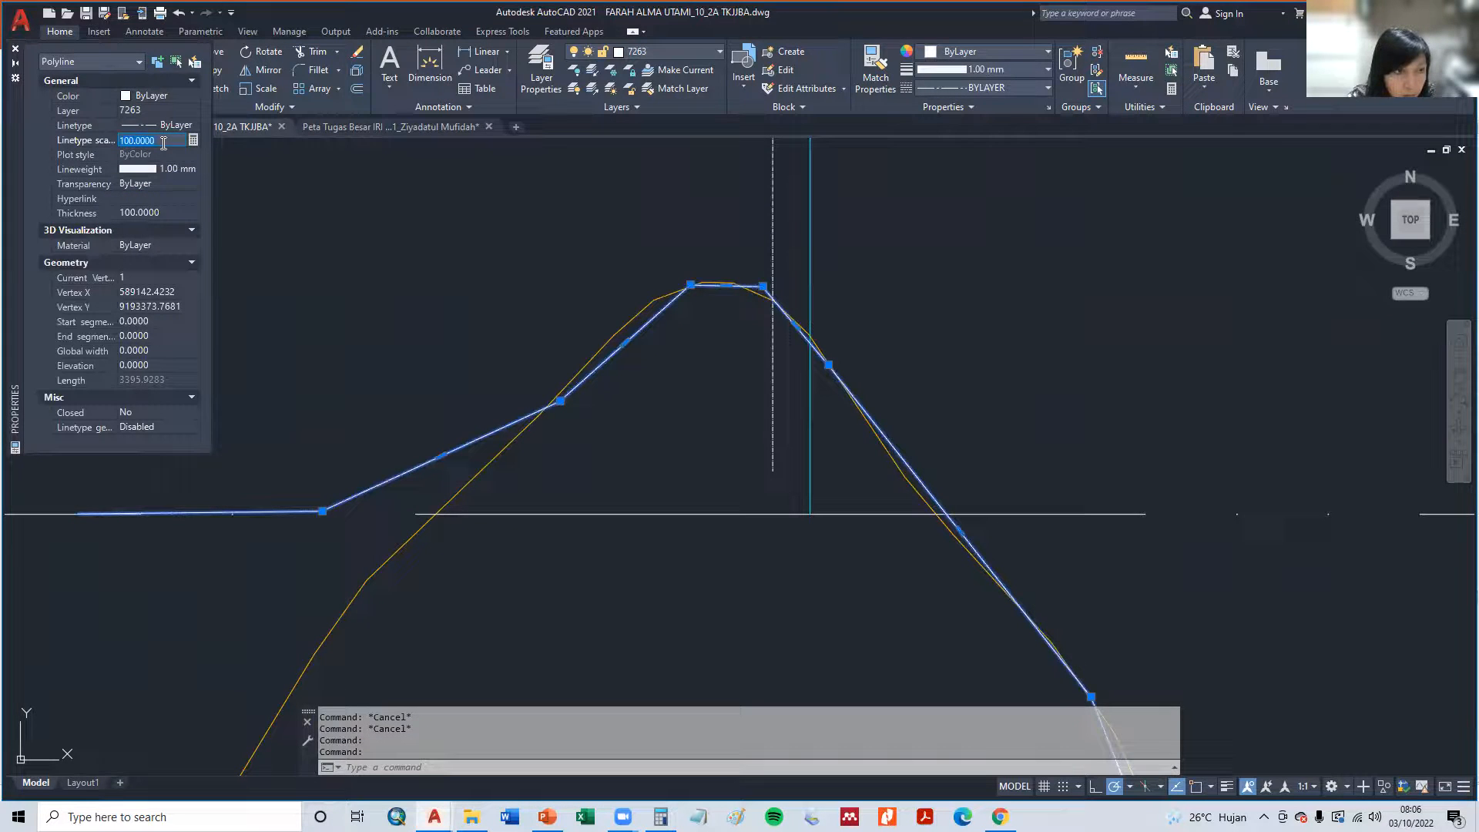
key(Return)
click(163, 143)
text(0.1)
key(Return)
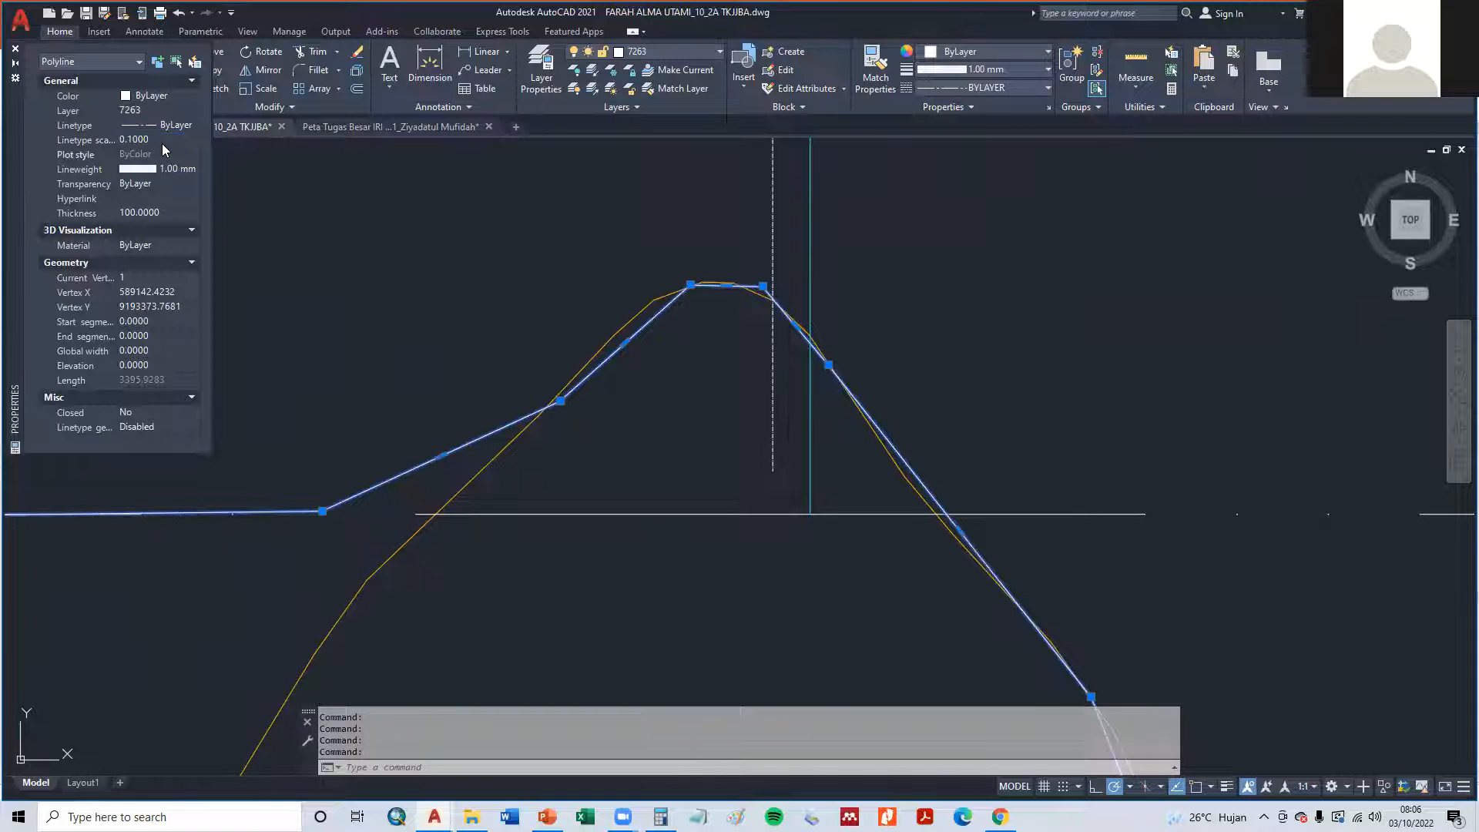
click(162, 145)
text(0)
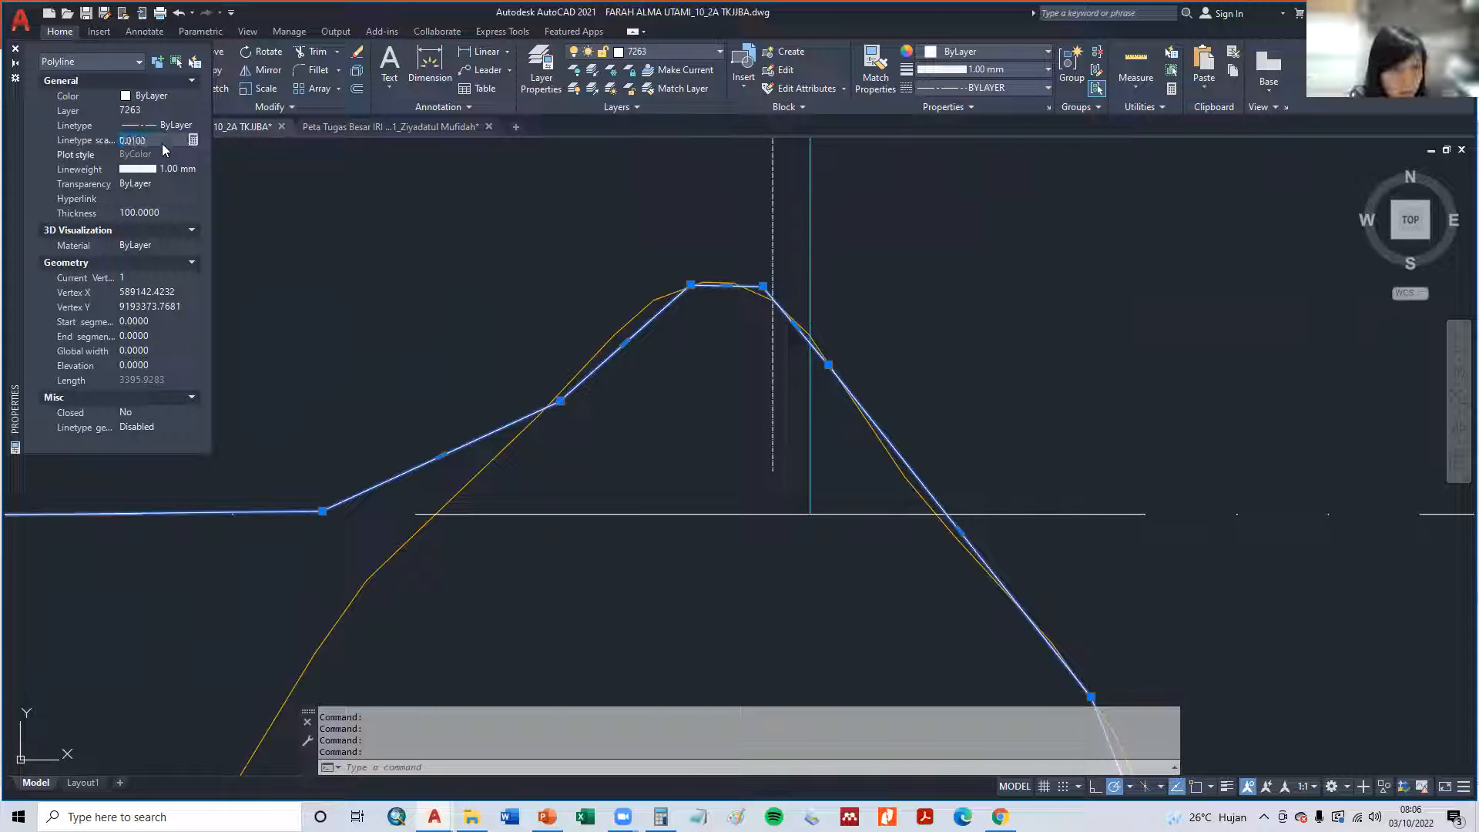
- Try linetype scales of 0.5, 1 and 3 on the selected contour-following polyline
click(164, 144)
text(0.5)
key(Return)
click(164, 143)
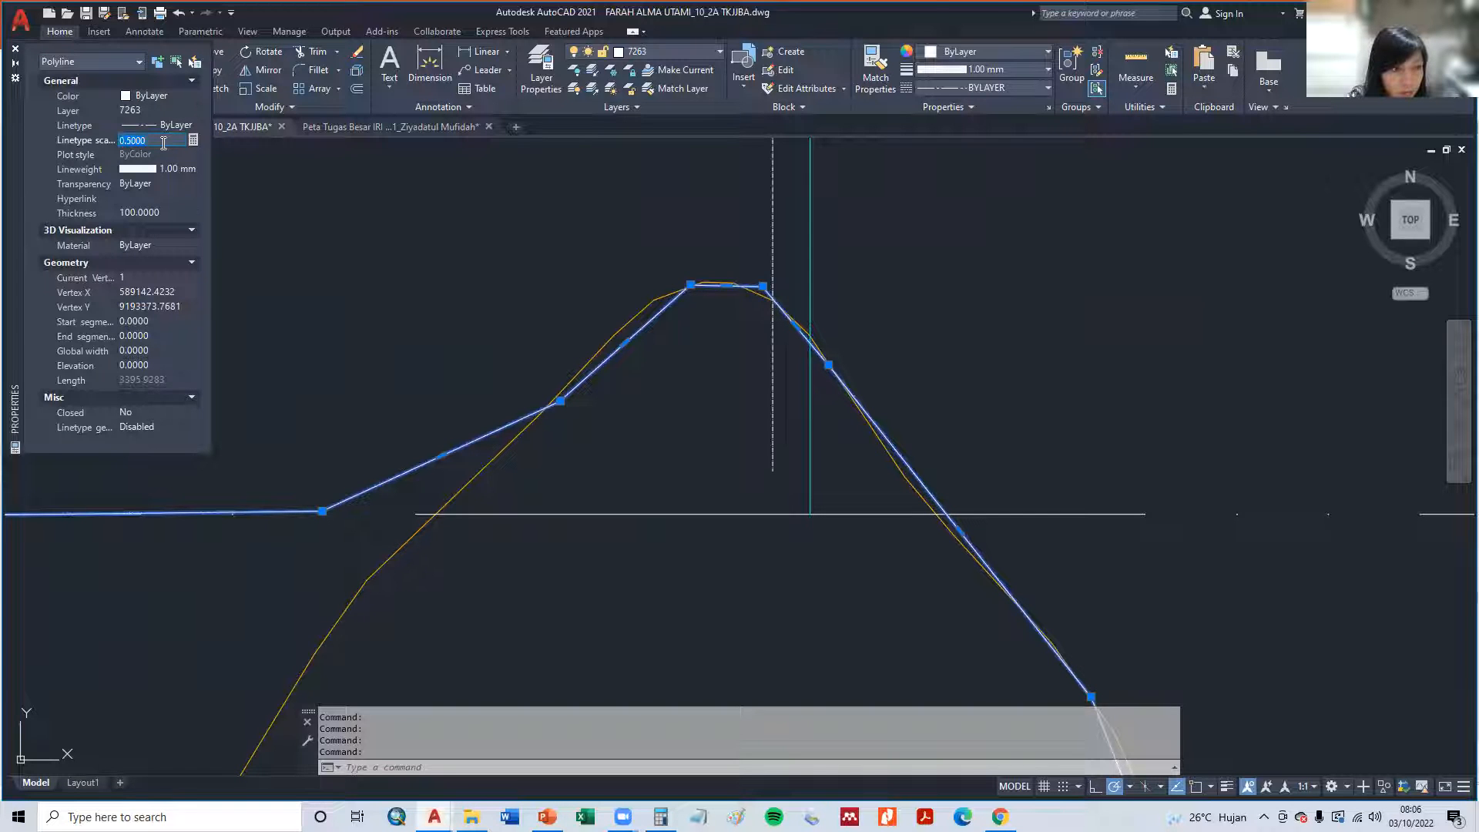
text(1)
key(Return)
click(163, 143)
text(3)
key(Return)
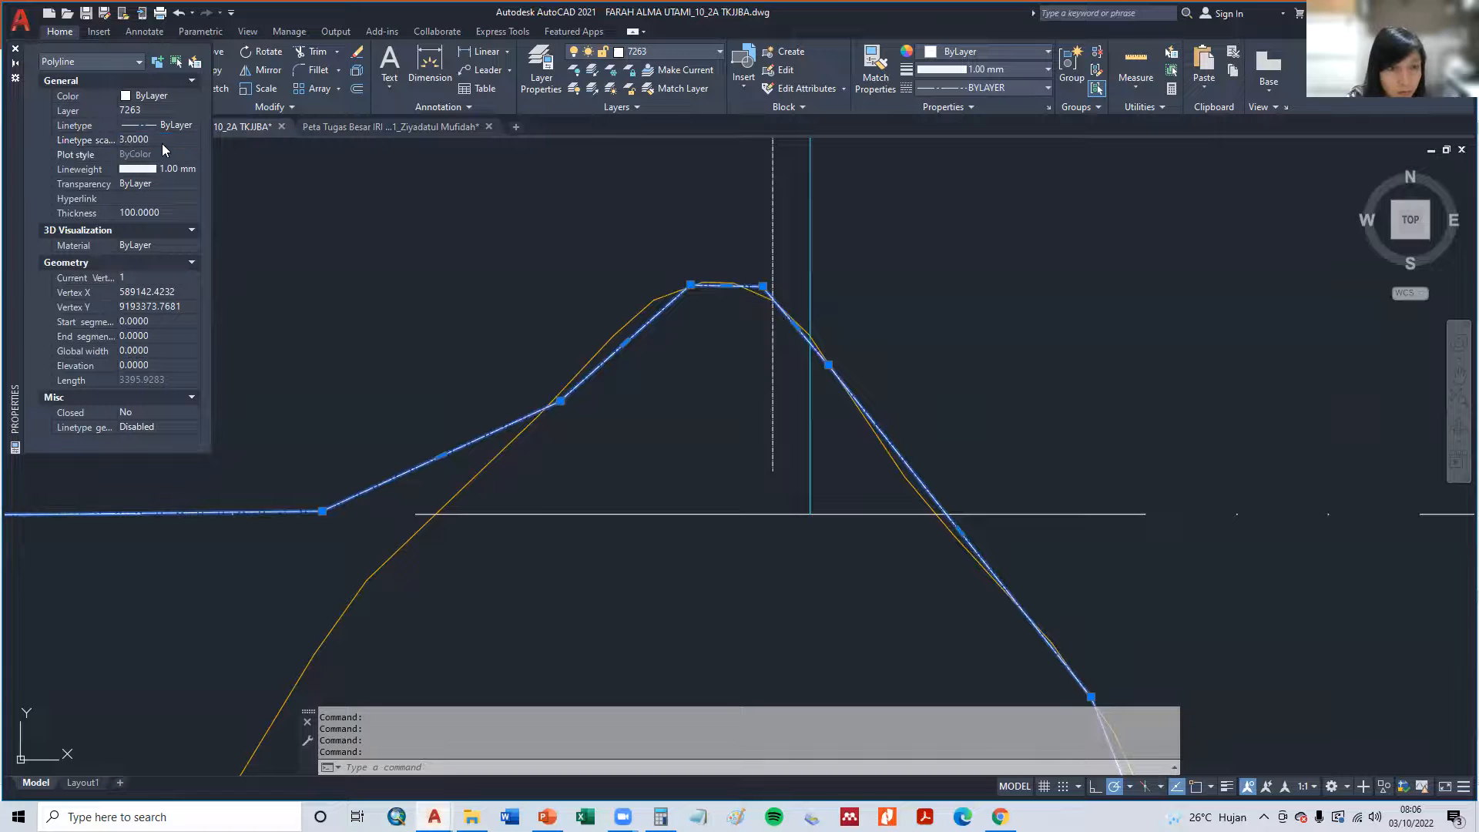
- Set the linetype scale of the contour-following polyline to 5 and clear the selection
click(163, 150)
text(5)
key(Return)
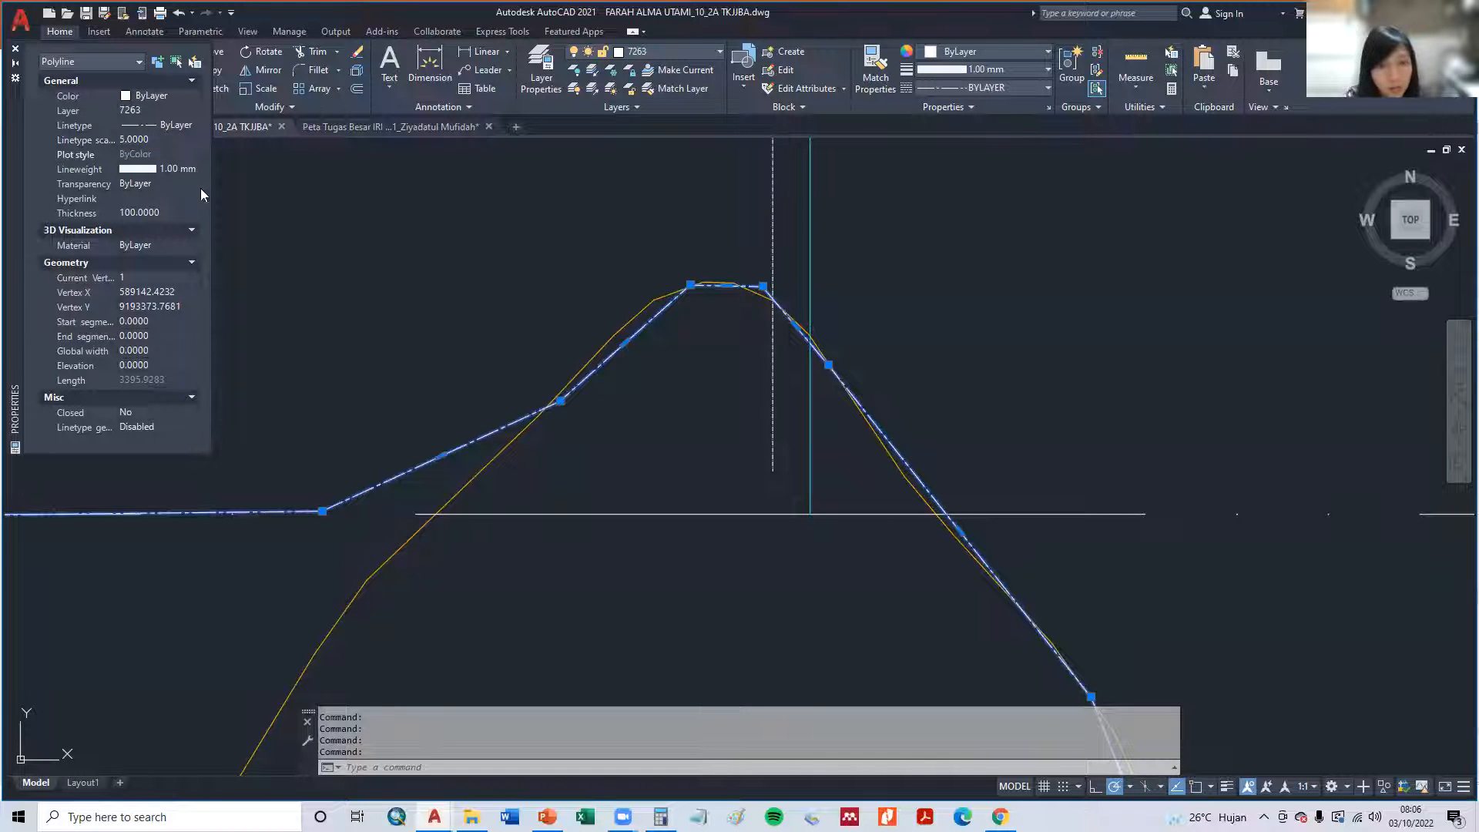
key(Escape)
key(Escape)
- Adjust the linetype scale of the vertical white boundary line beside the western cyan channel
scroll(429, 445, down, 4)
middle_drag(429, 445, 507, 520)
click(614, 316)
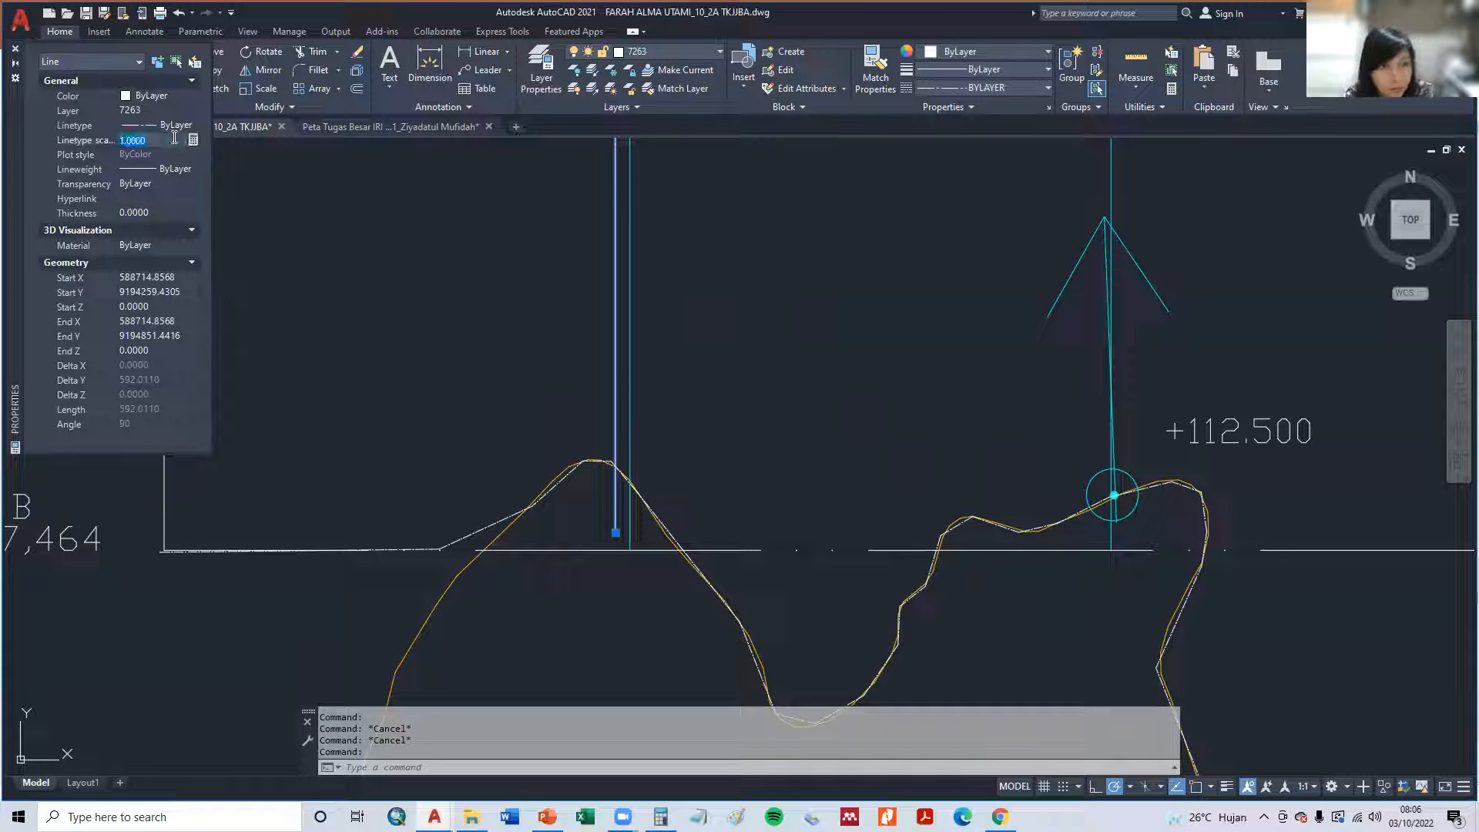
key(Escape)
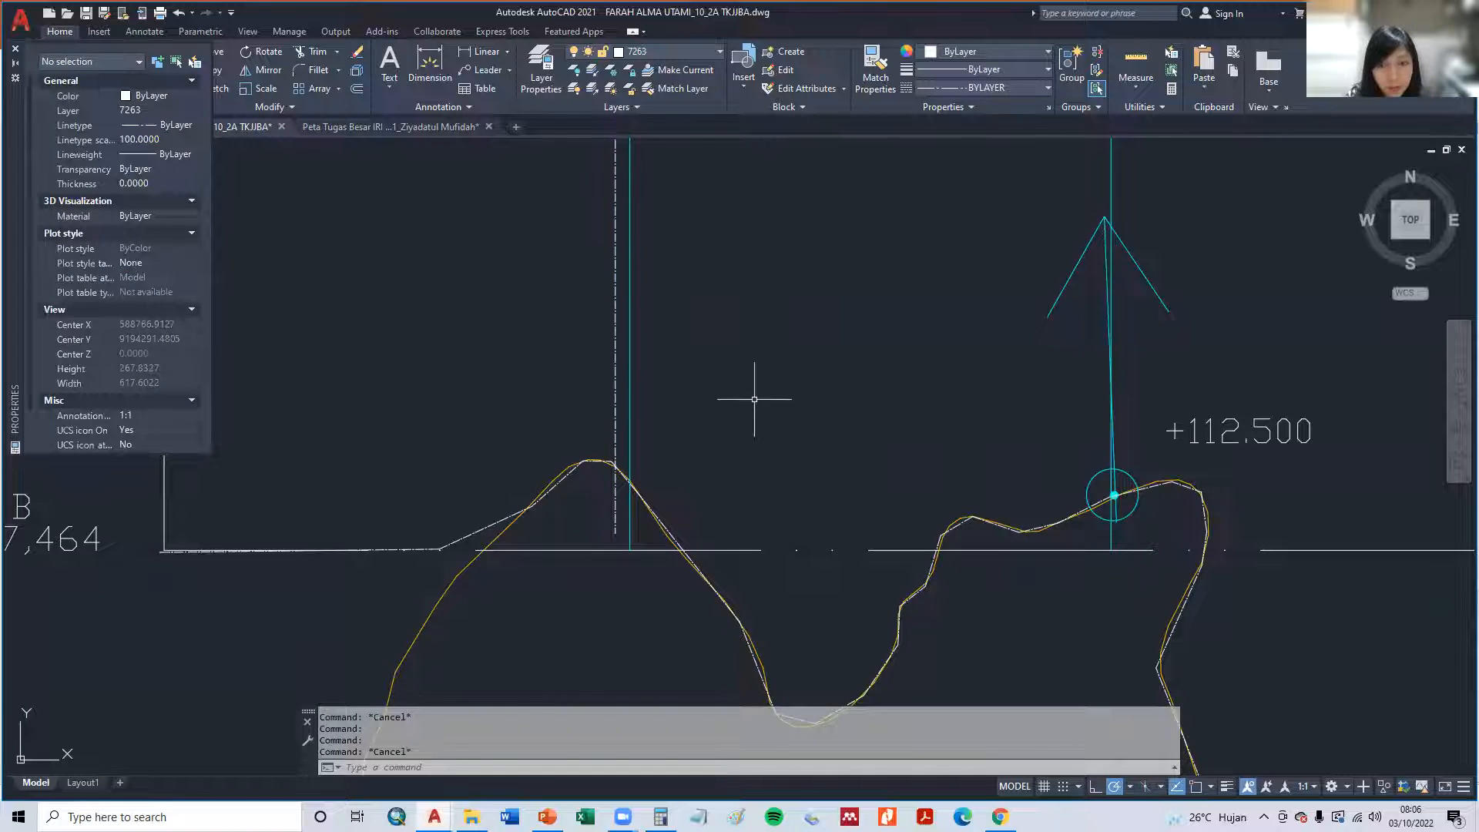
- Copy the vertical dash-dot boundary line to both sides of the cyan channel in the middle of the plot
scroll(755, 398, down, 4)
middle_drag(755, 398, 721, 482)
scroll(720, 482, up, 3)
middle_drag(721, 482, 571, 627)
scroll(506, 486, down, 3)
scroll(501, 446, down, 2)
scroll(488, 419, up, 2)
text(cp)
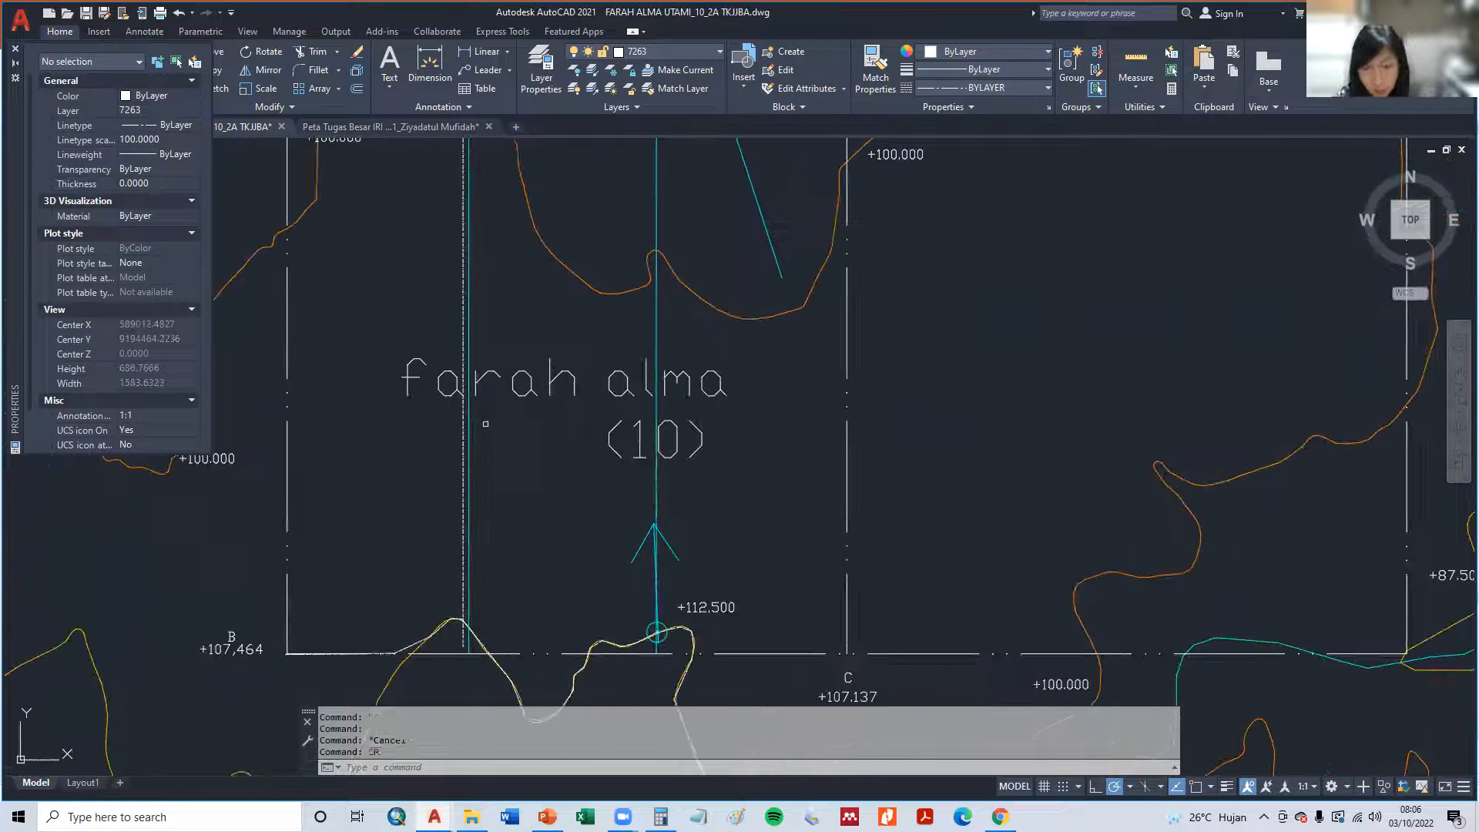
key(Return)
click(463, 442)
key(Return)
click(462, 442)
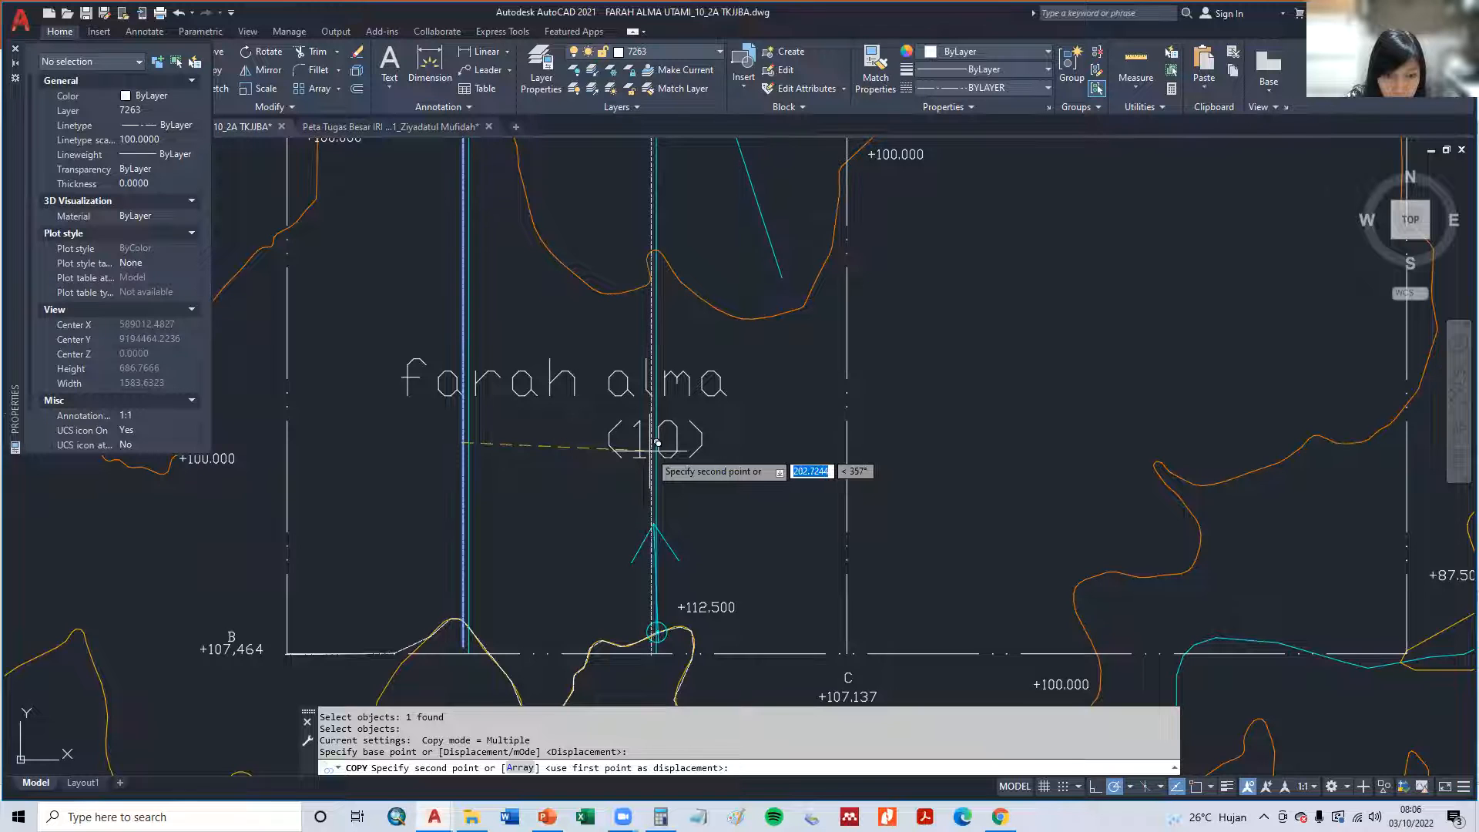
click(657, 444)
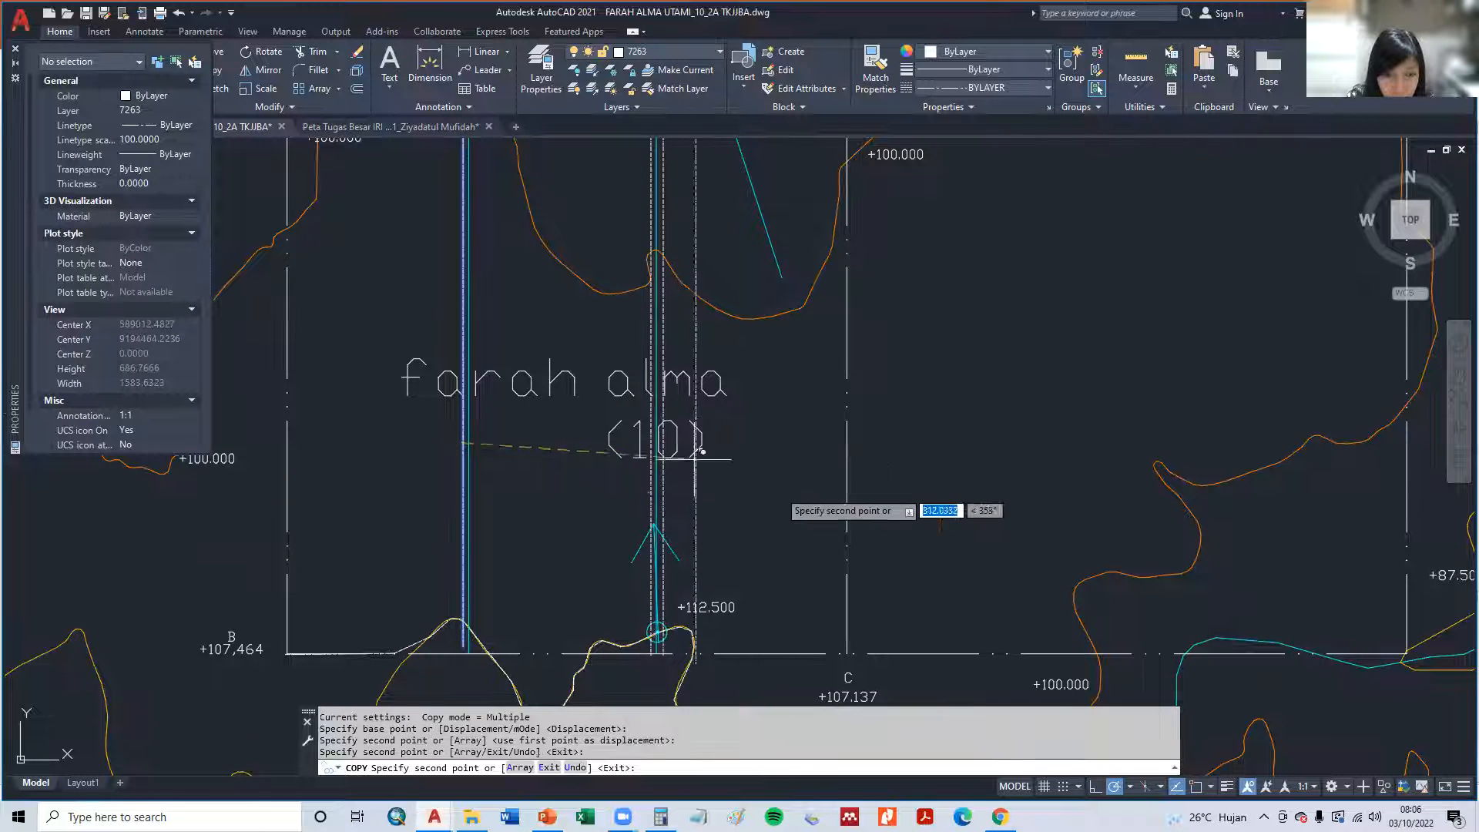
key(Escape)
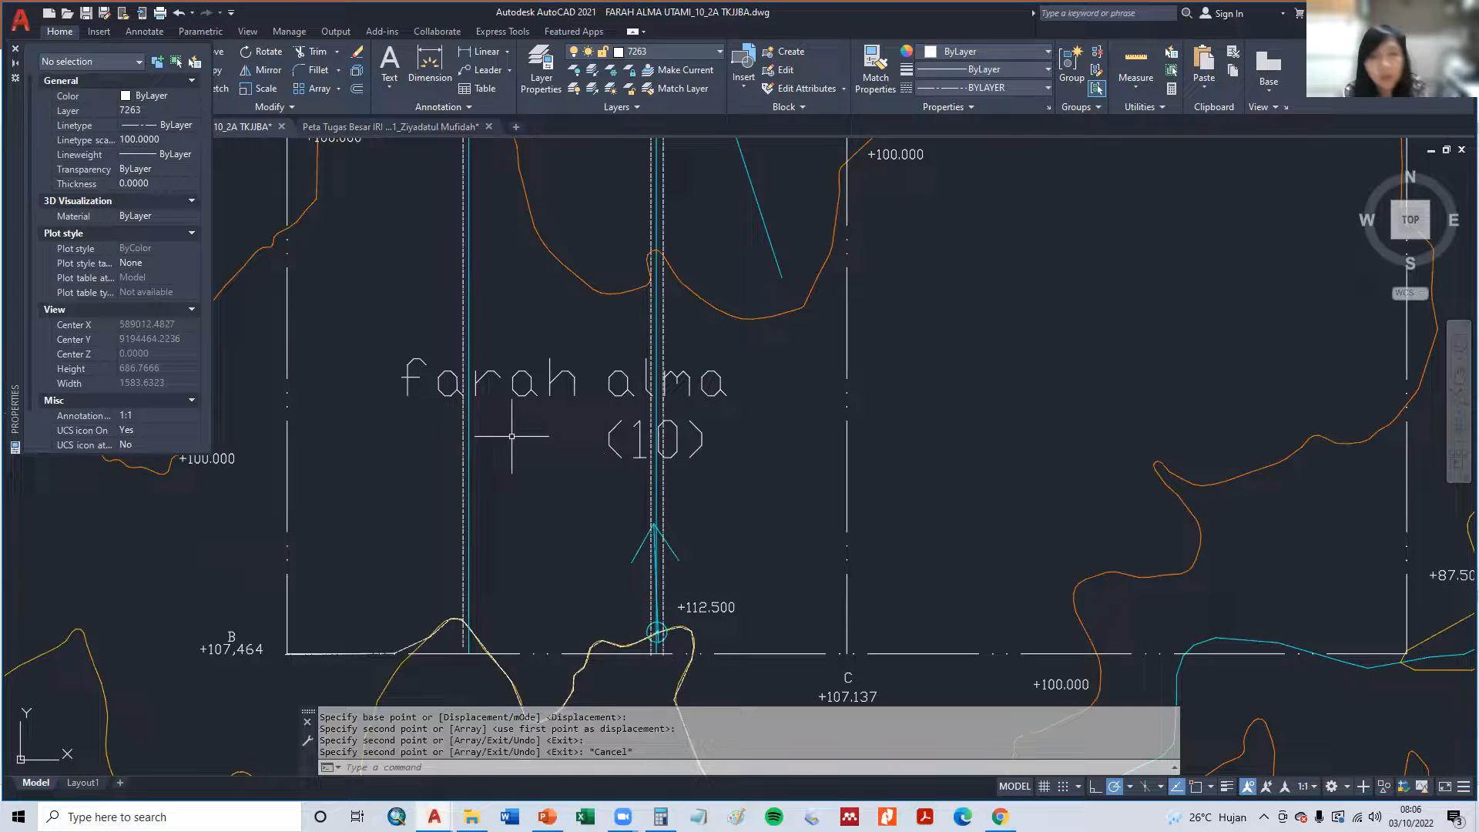
- Delete the text label with the person's name in the middle of the plot
click(533, 401)
key(Delete)
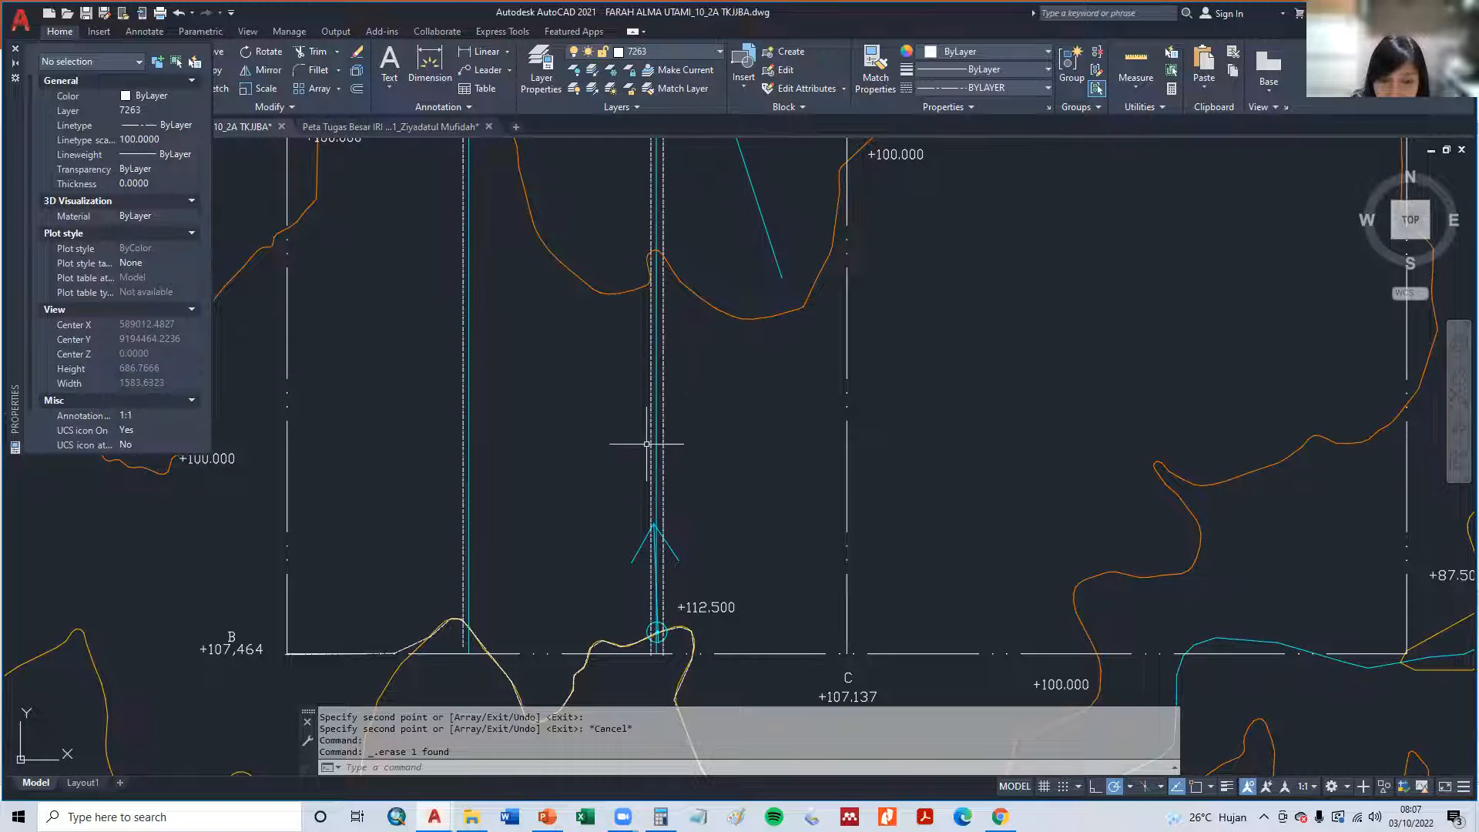
- Draw a diagonal arrow pointing northeast from the boundary line east of the middle channel, above the +112.500 label, with a two-line arrowhead
text(l)
key(Return)
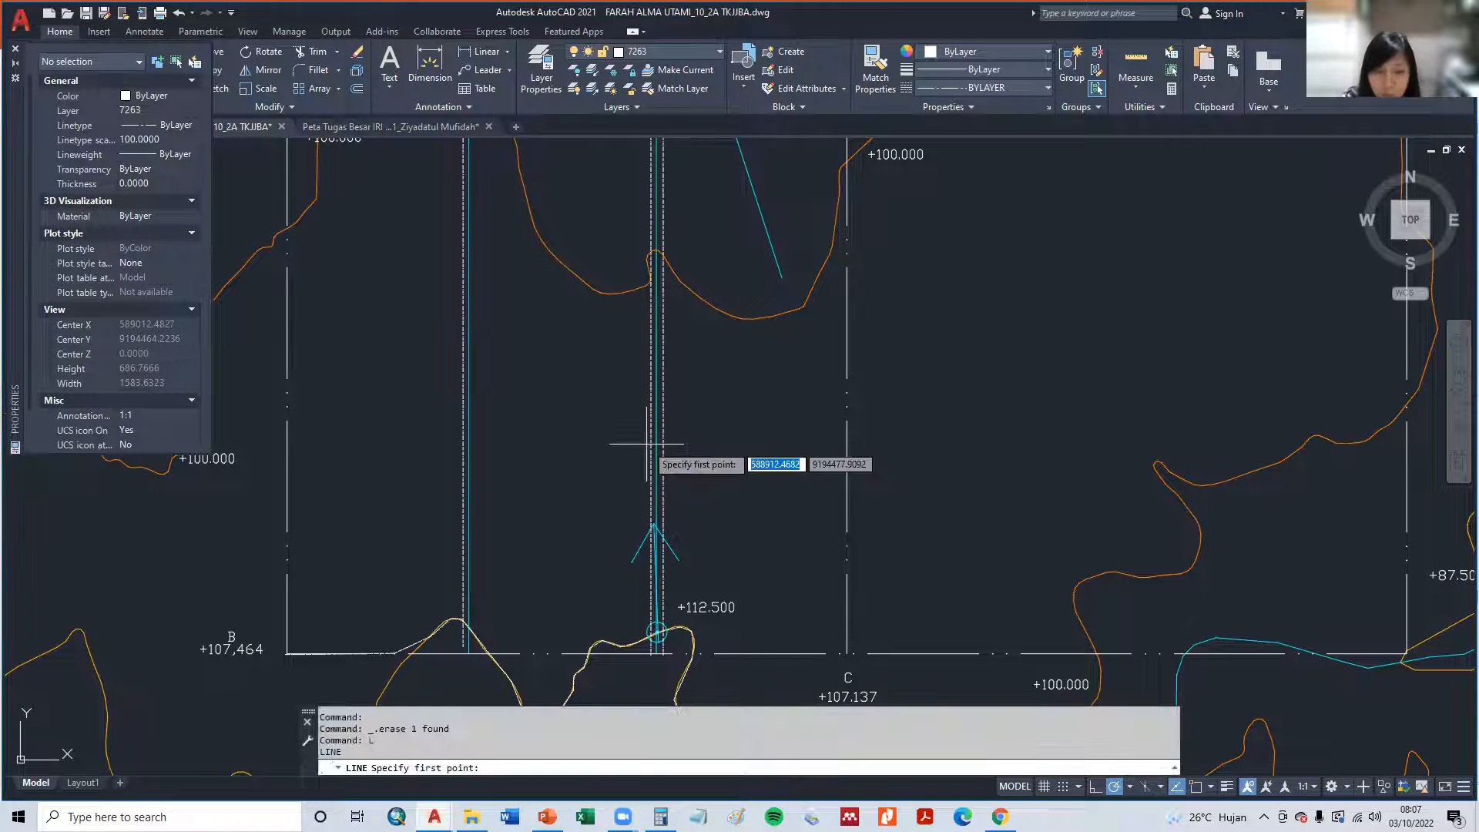
click(663, 593)
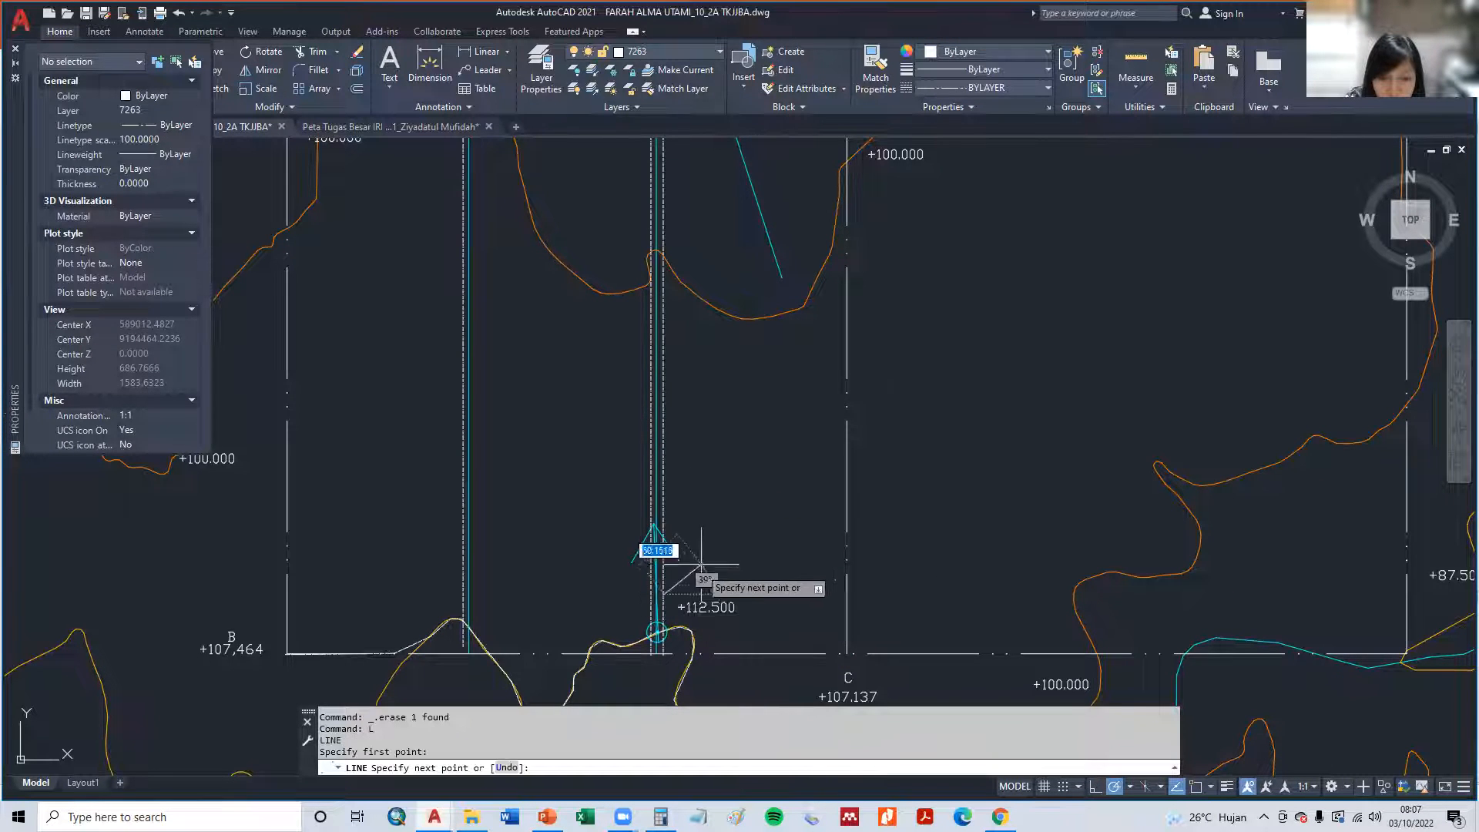
click(707, 535)
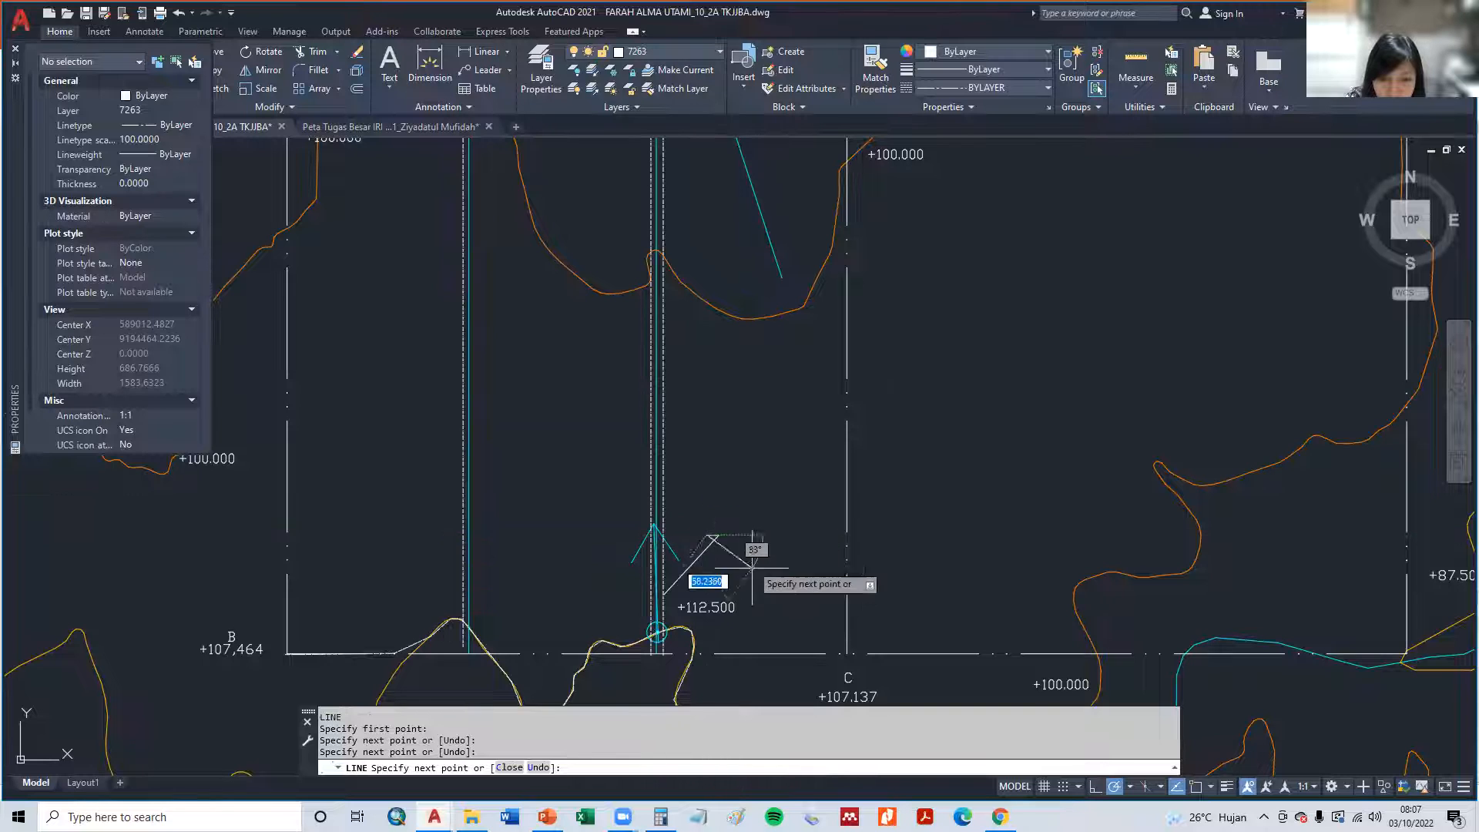
key(Escape)
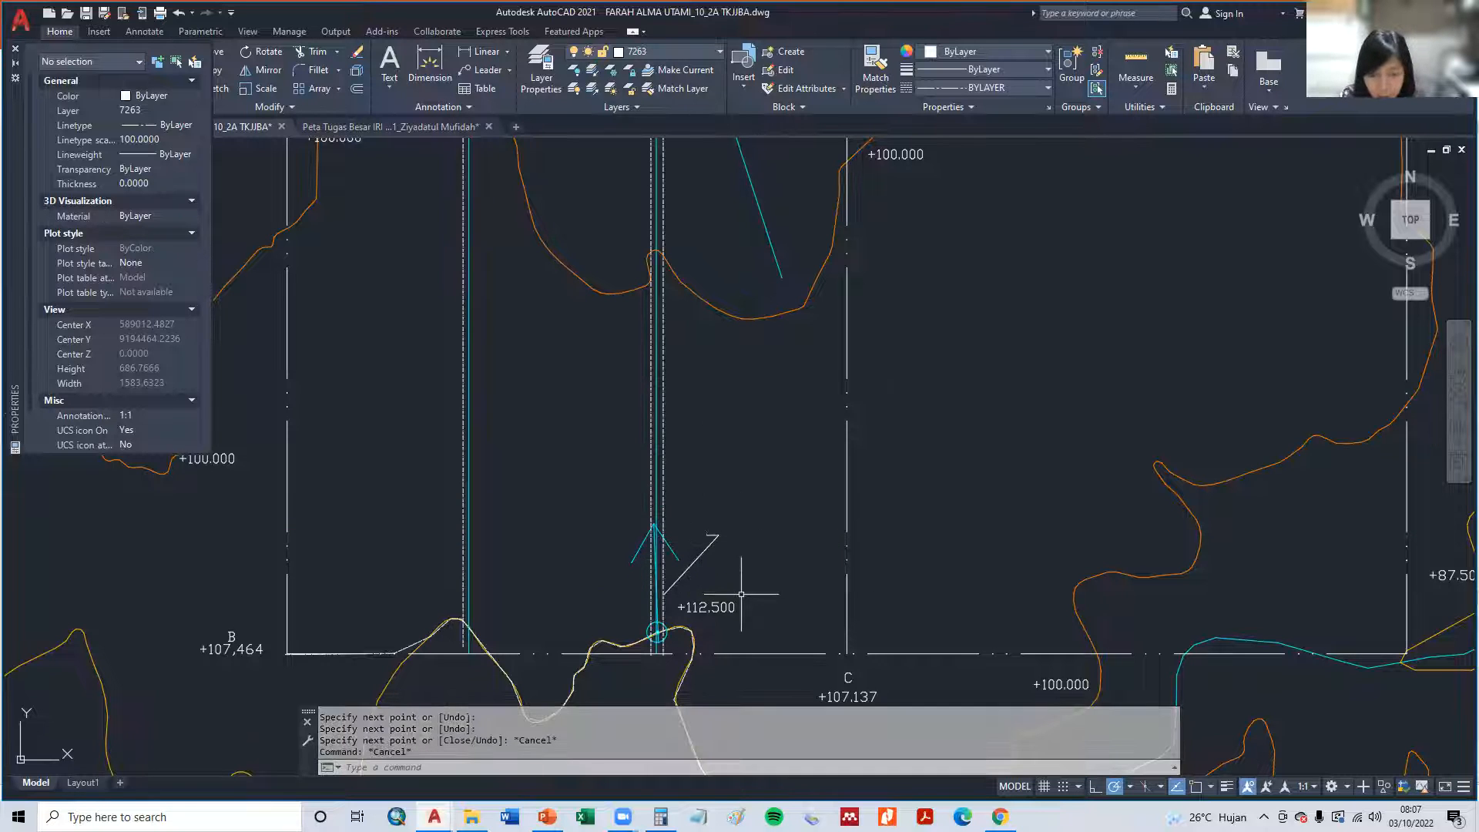
text(l)
key(Return)
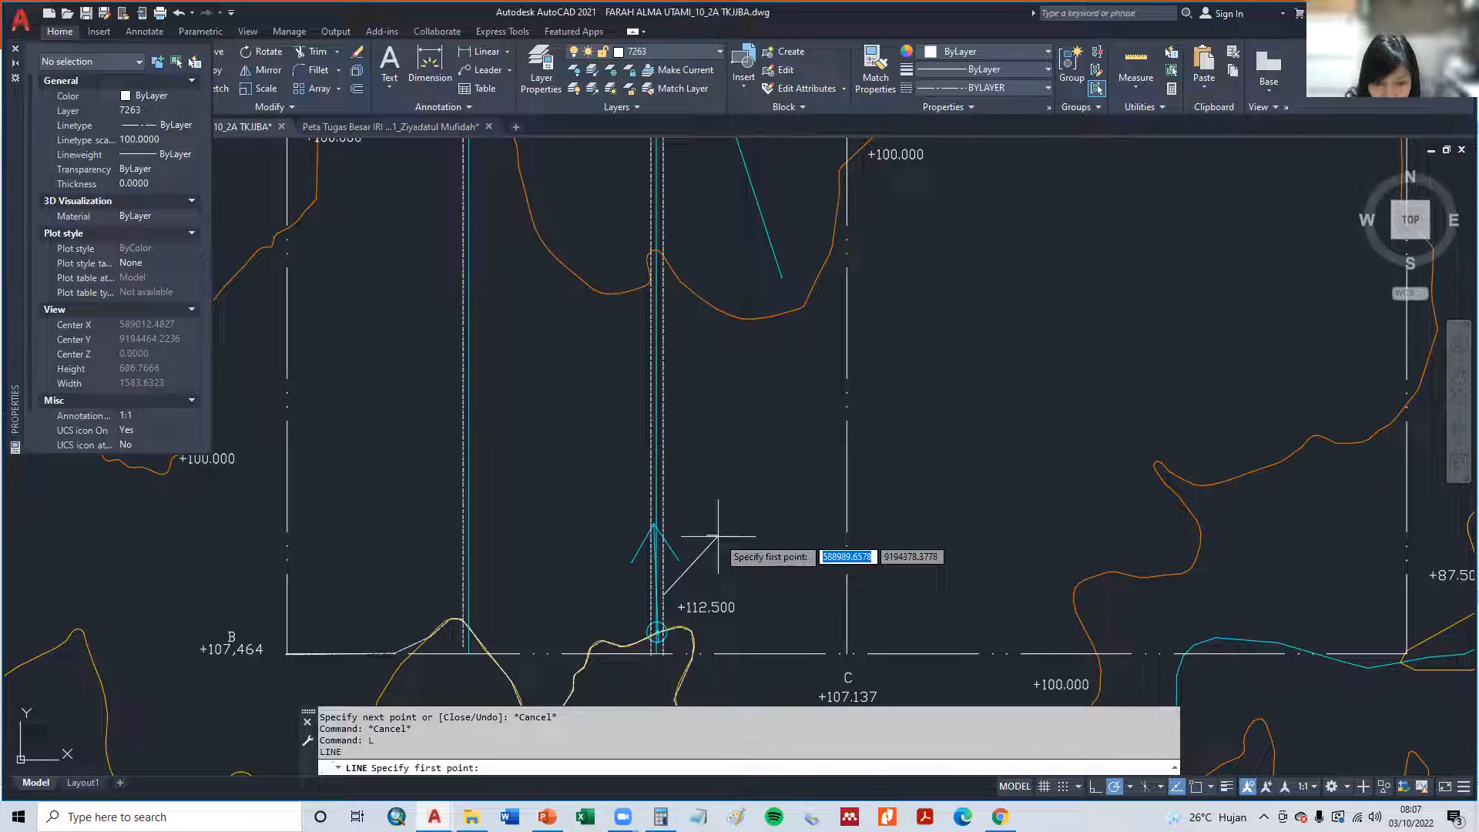
click(718, 536)
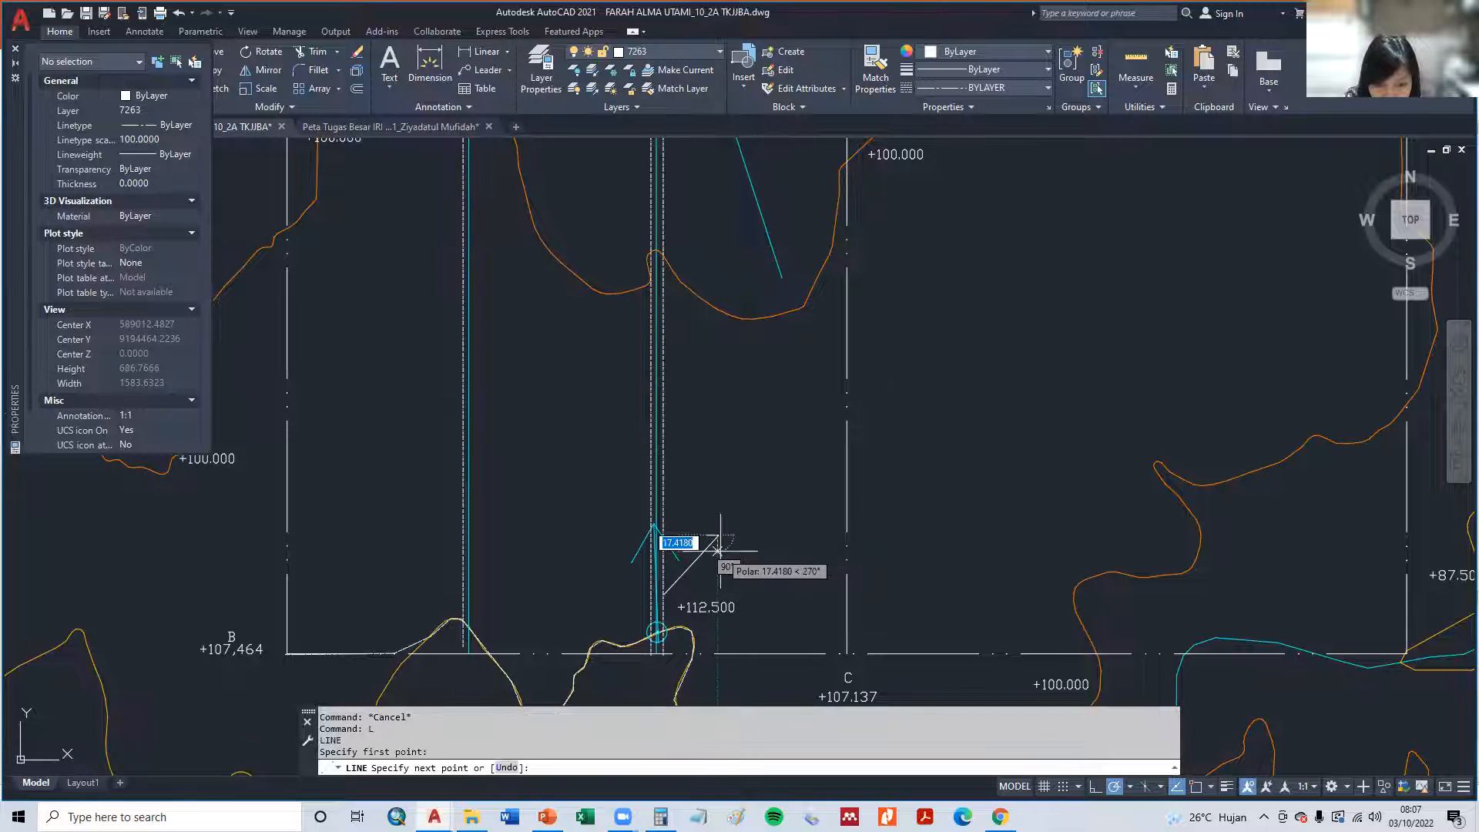
click(718, 546)
key(Escape)
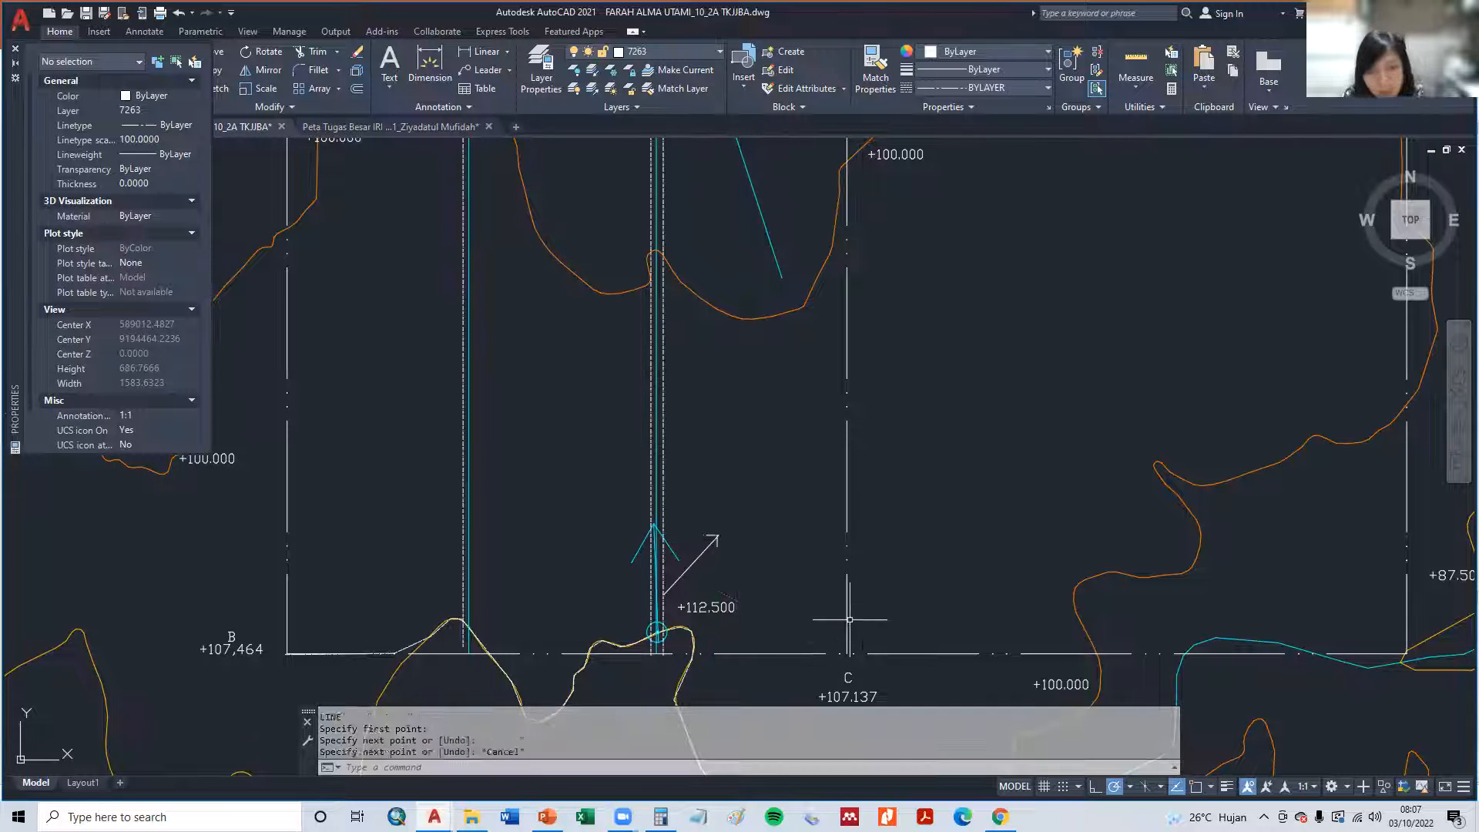
- Copy the northeast-pointing arrow to three more positions northward along the boundary line east of the middle channel
key(Return)
click(733, 577)
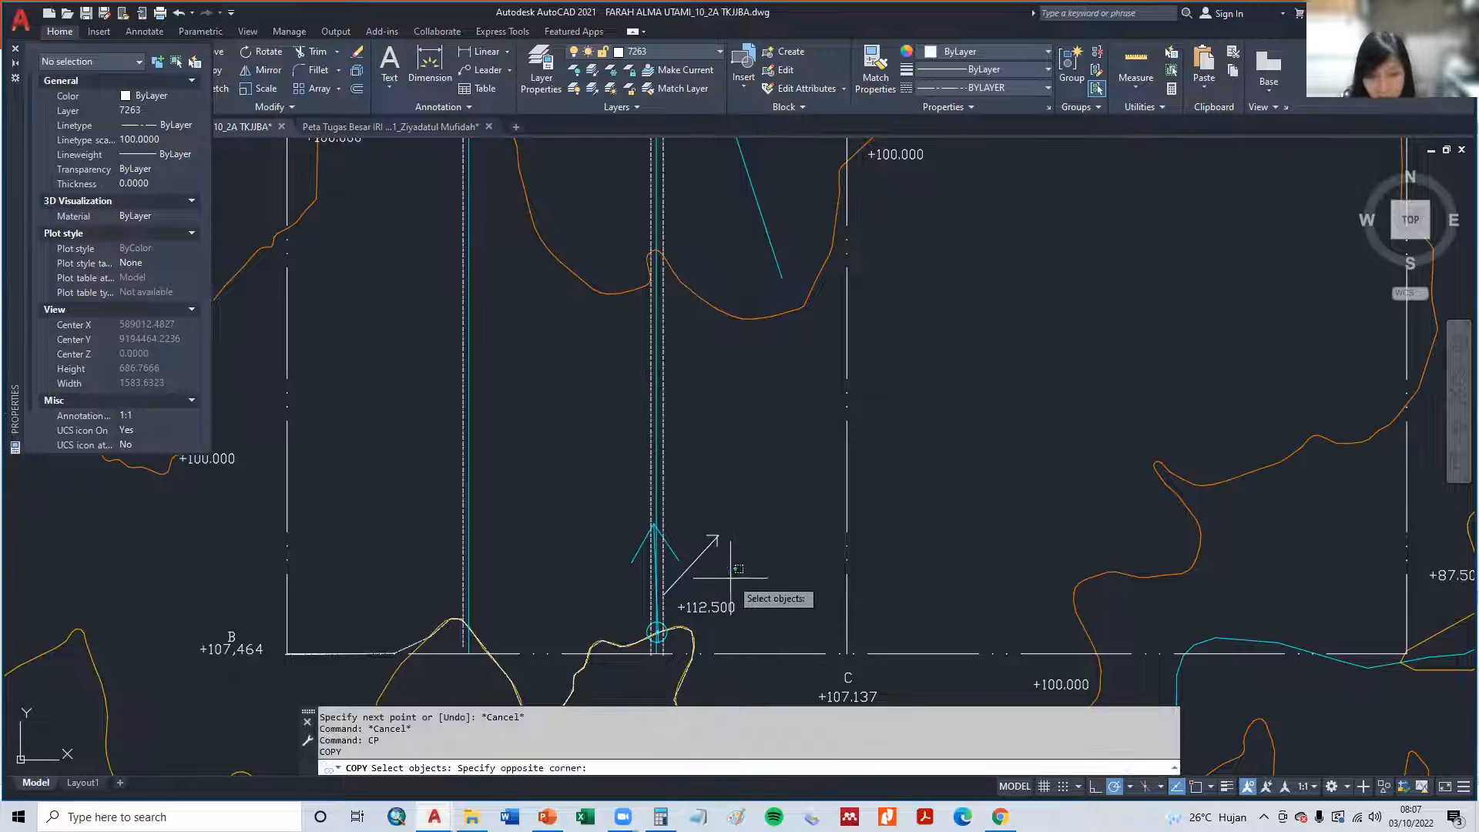
click(696, 516)
key(Return)
click(675, 577)
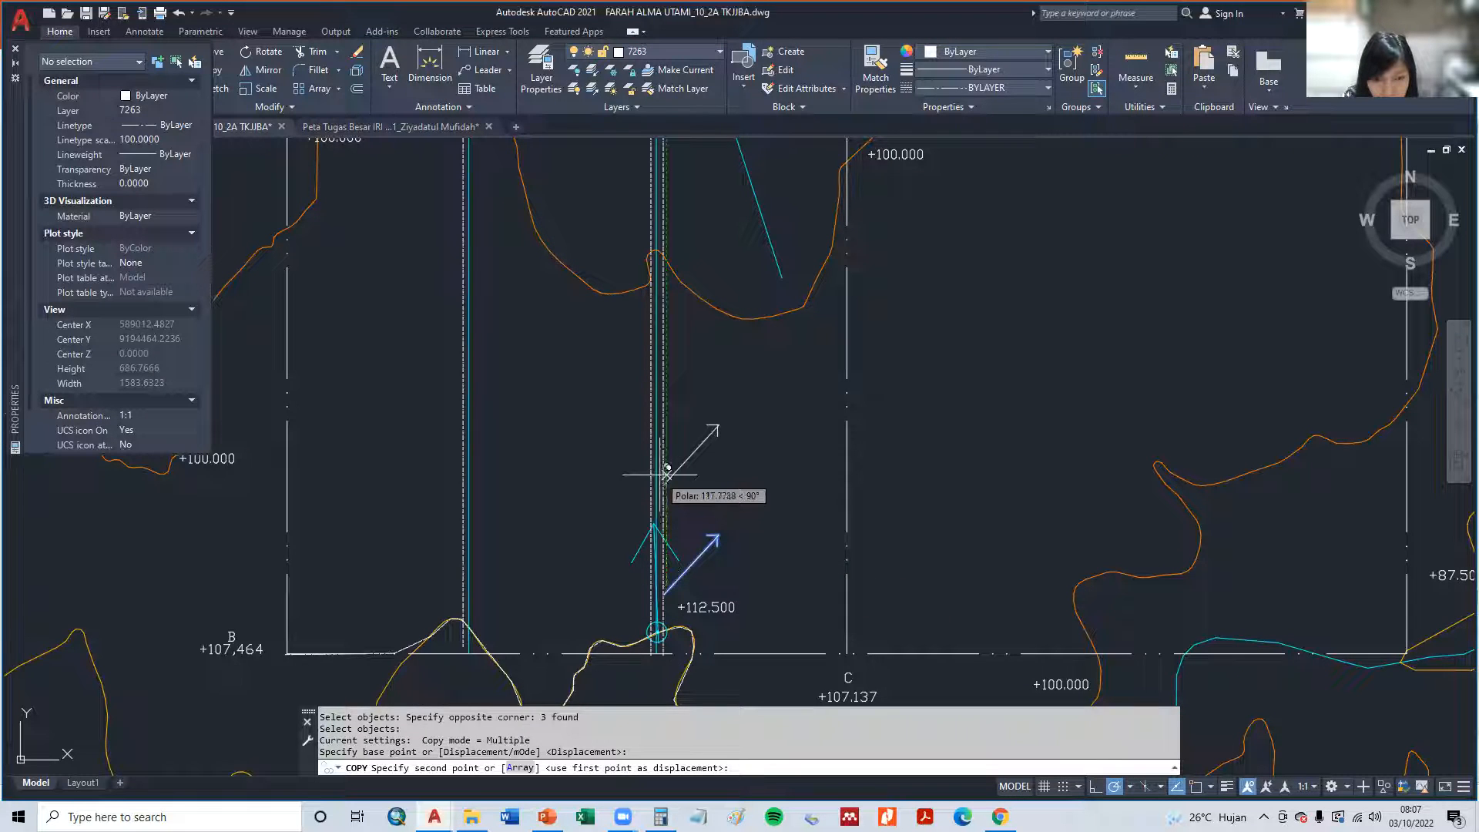
click(675, 455)
click(653, 291)
middle_drag(653, 291, 696, 615)
click(687, 515)
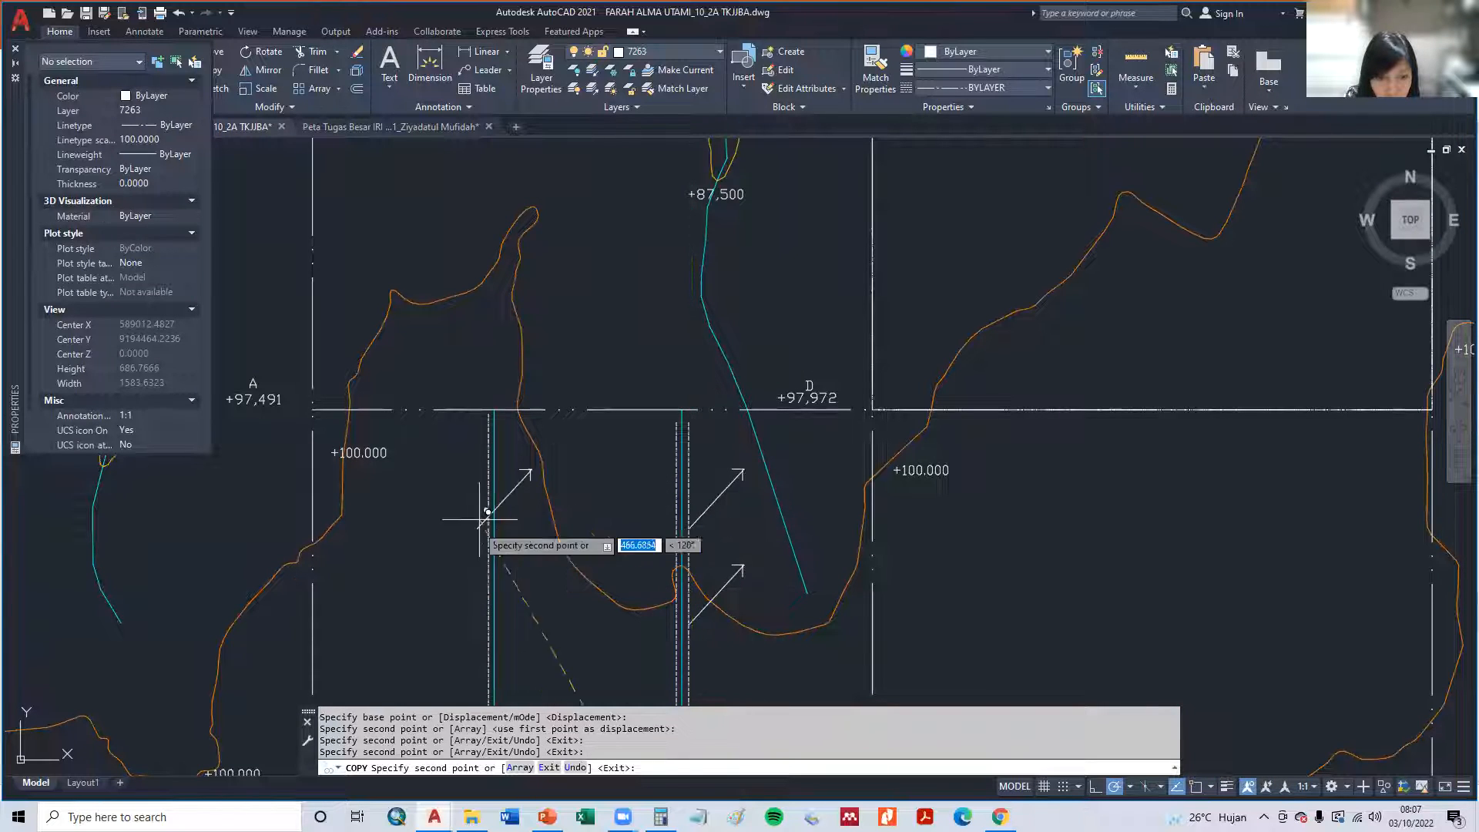
key(Escape)
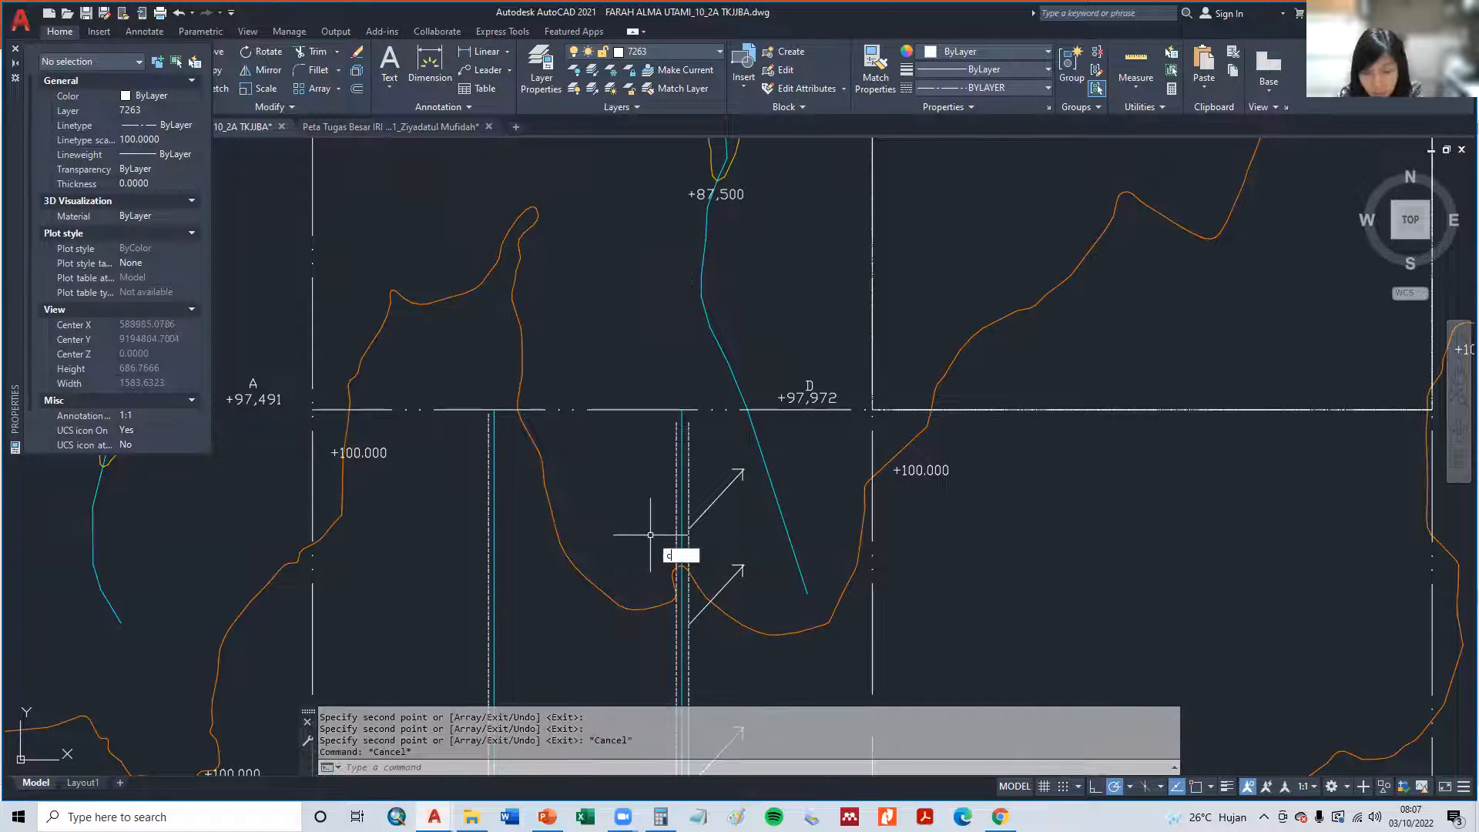
key(Escape)
- Draw a northwest-pointing arrow with a two-line arrowhead from the boundary line west of the middle channel, opposite the northernmost arrow
text(l)
key(Return)
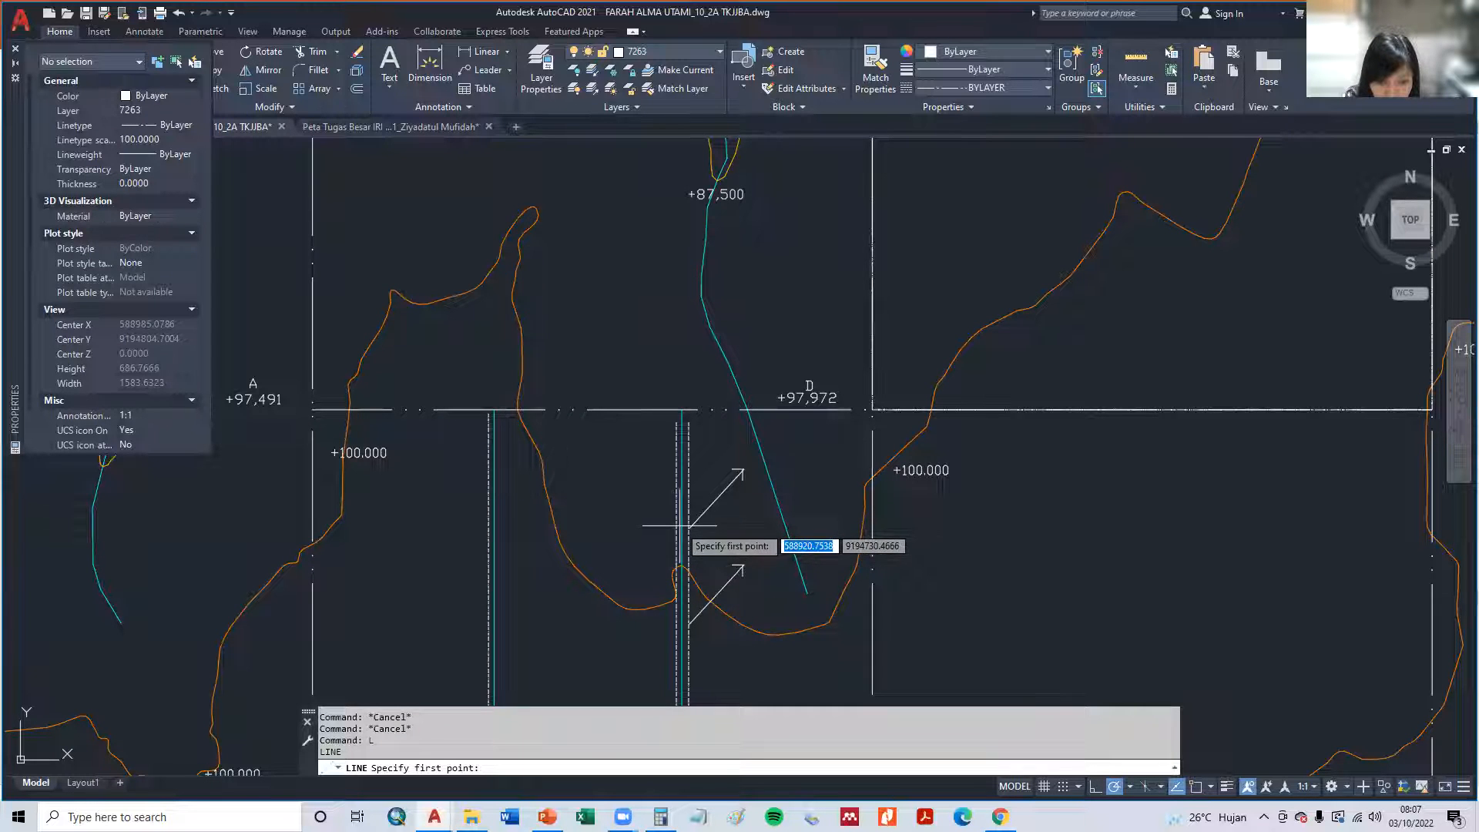
click(668, 518)
click(629, 476)
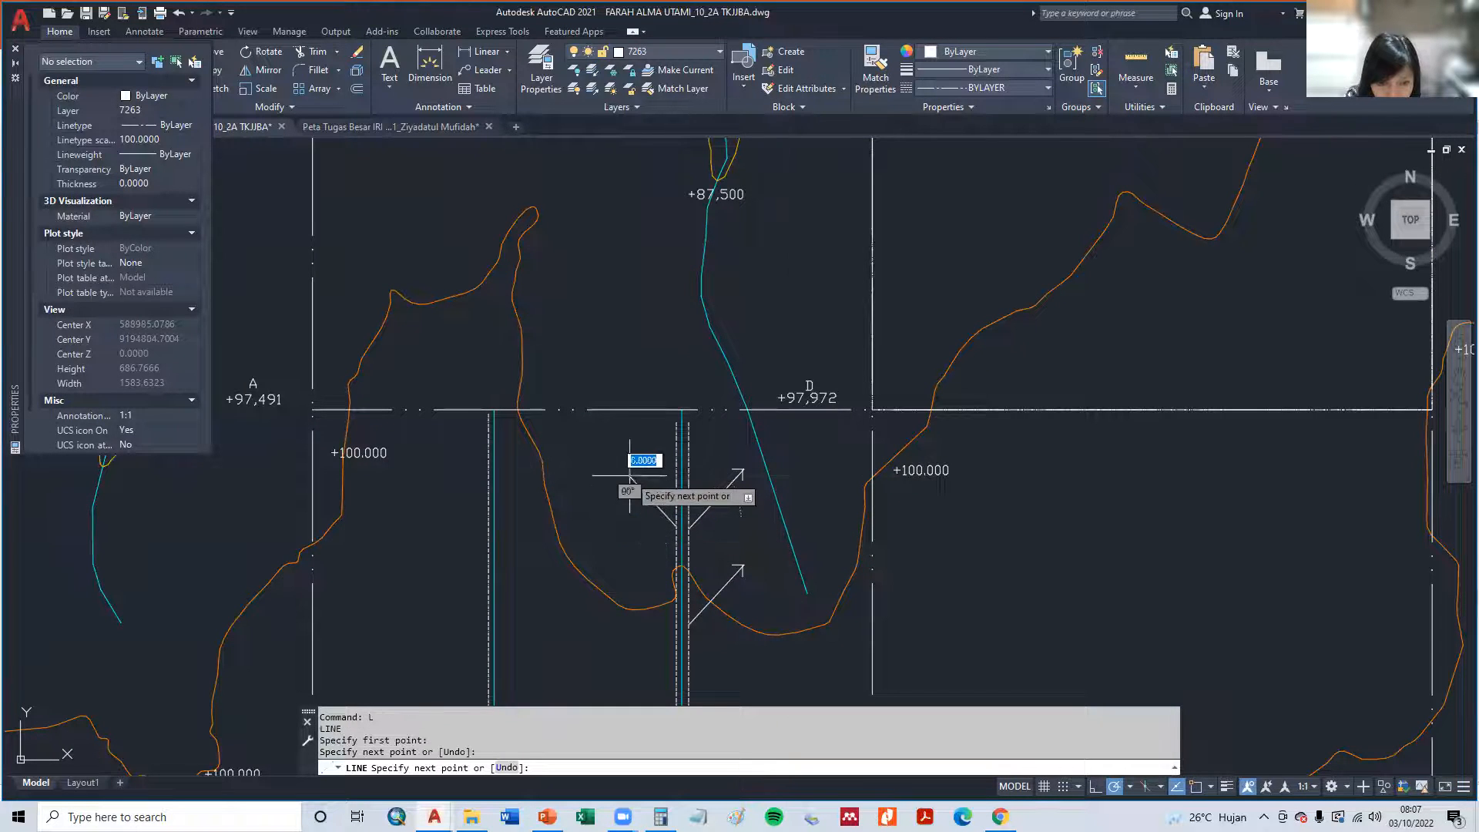
click(637, 476)
key(Return)
key(Return)
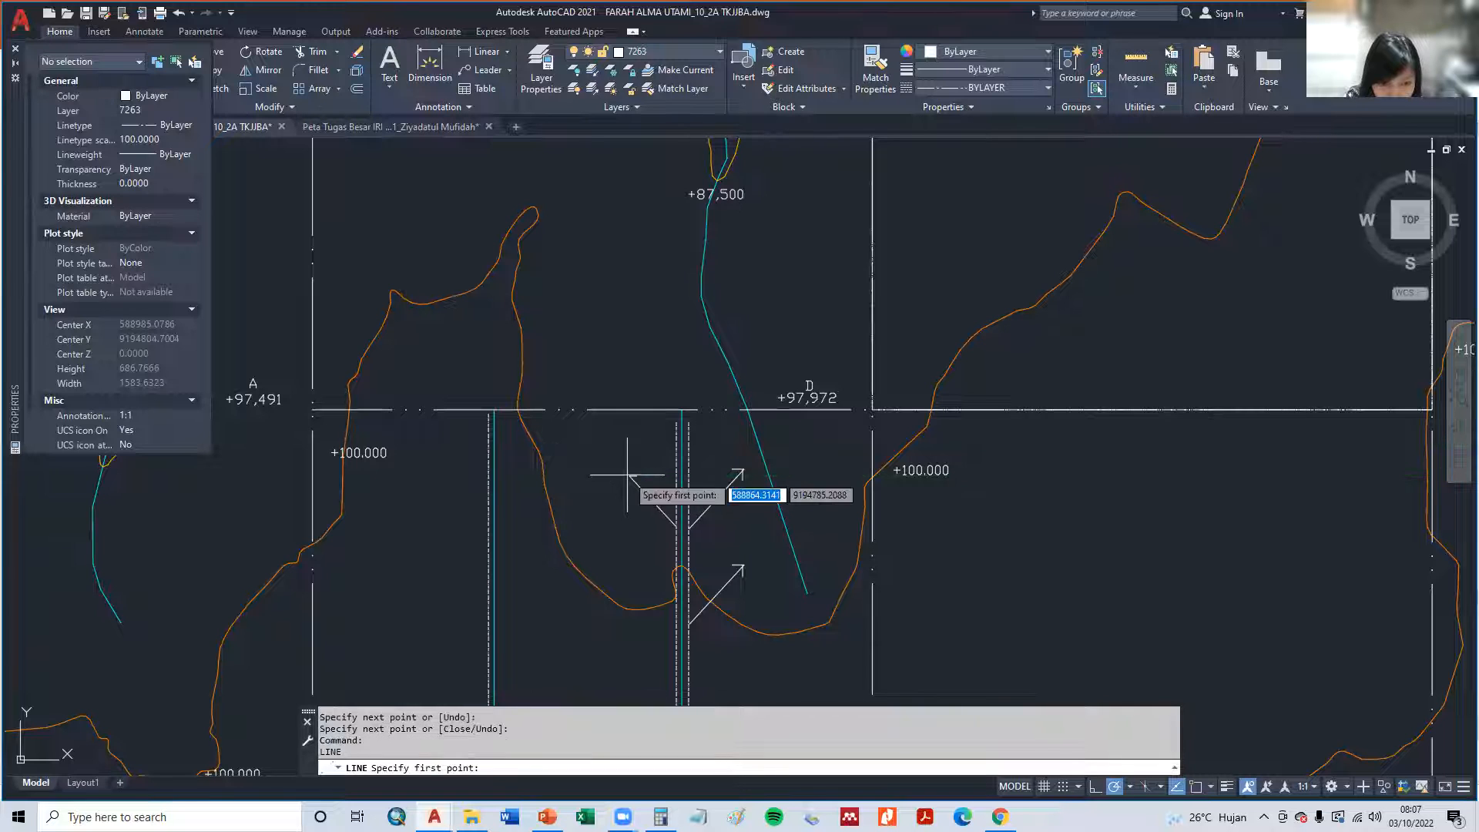
scroll(628, 475, up, 6)
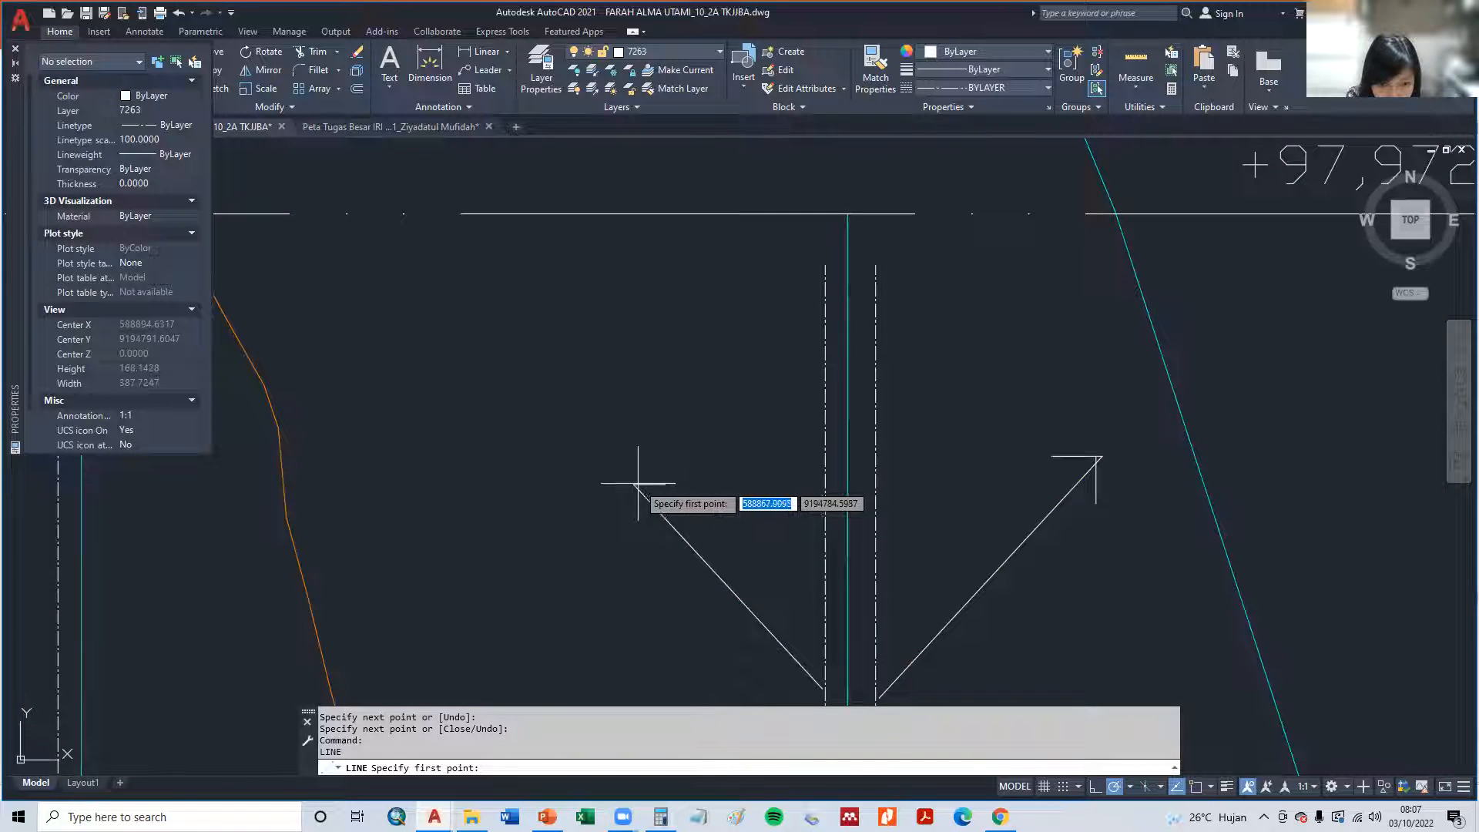
click(633, 512)
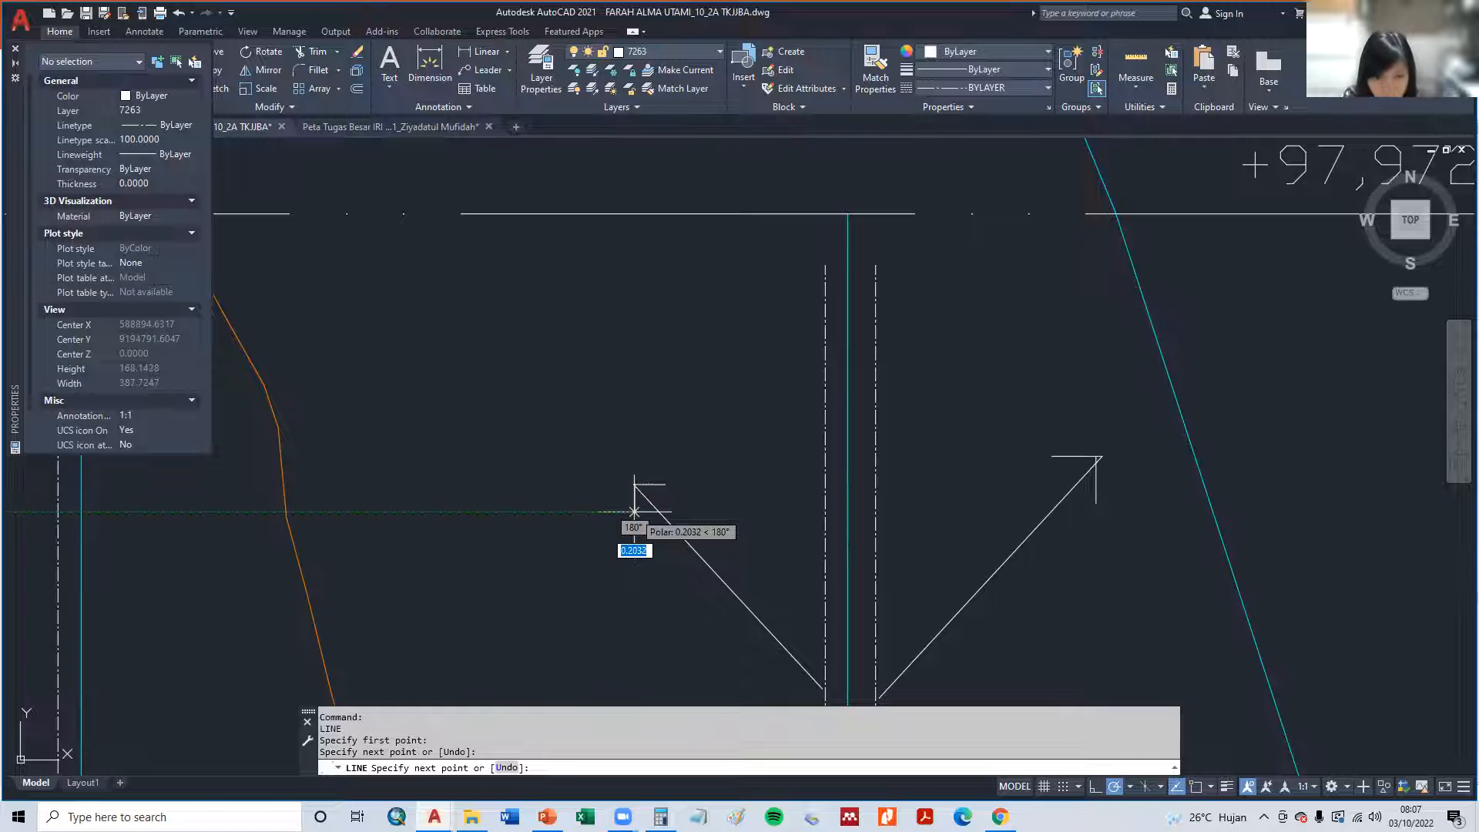
key(Escape)
- Copy the northwest-pointing arrow to three more positions southward along the boundary line west of the middle channel
scroll(634, 512, down, 6)
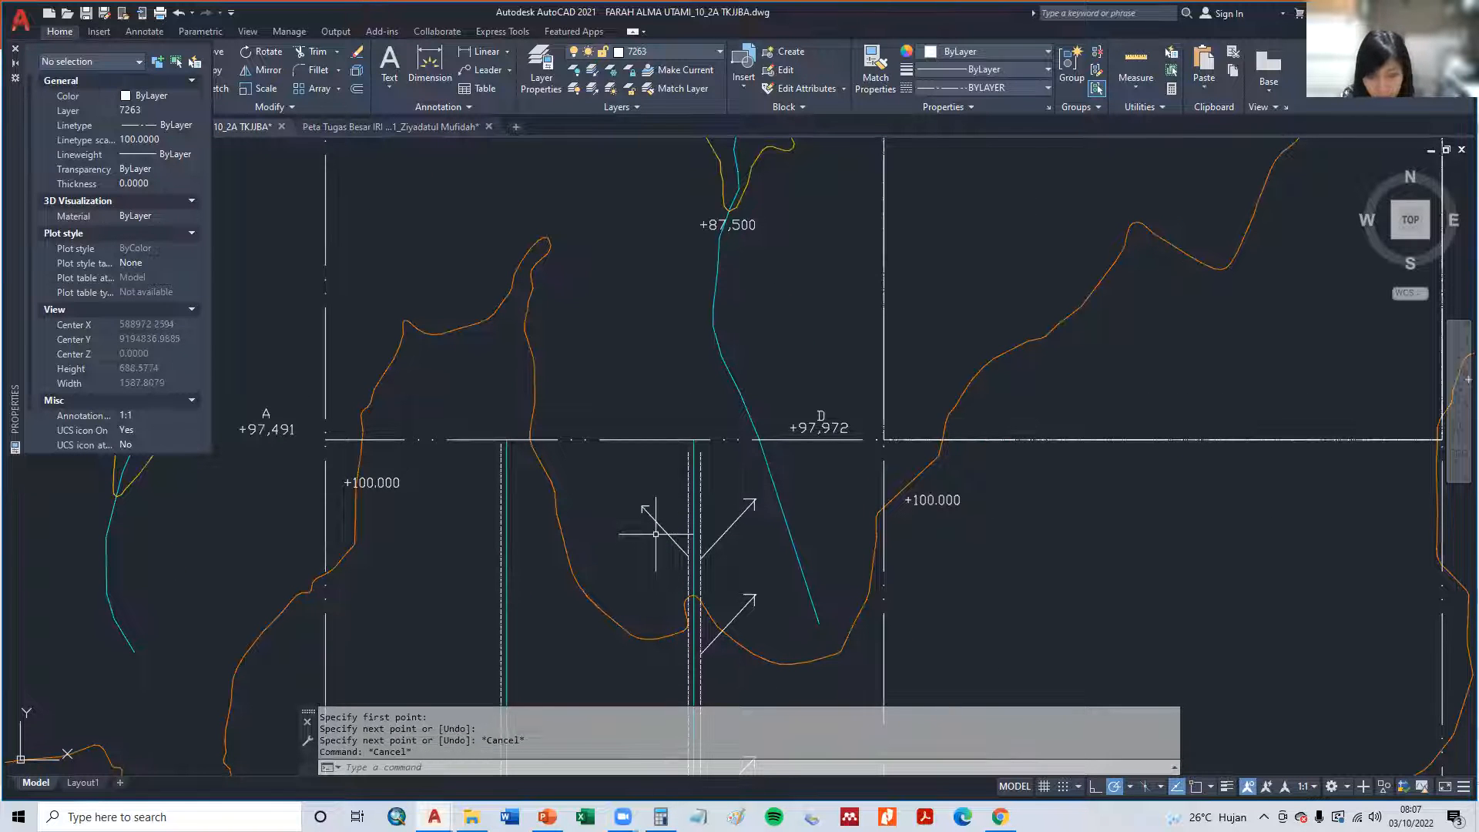
key(Return)
click(676, 529)
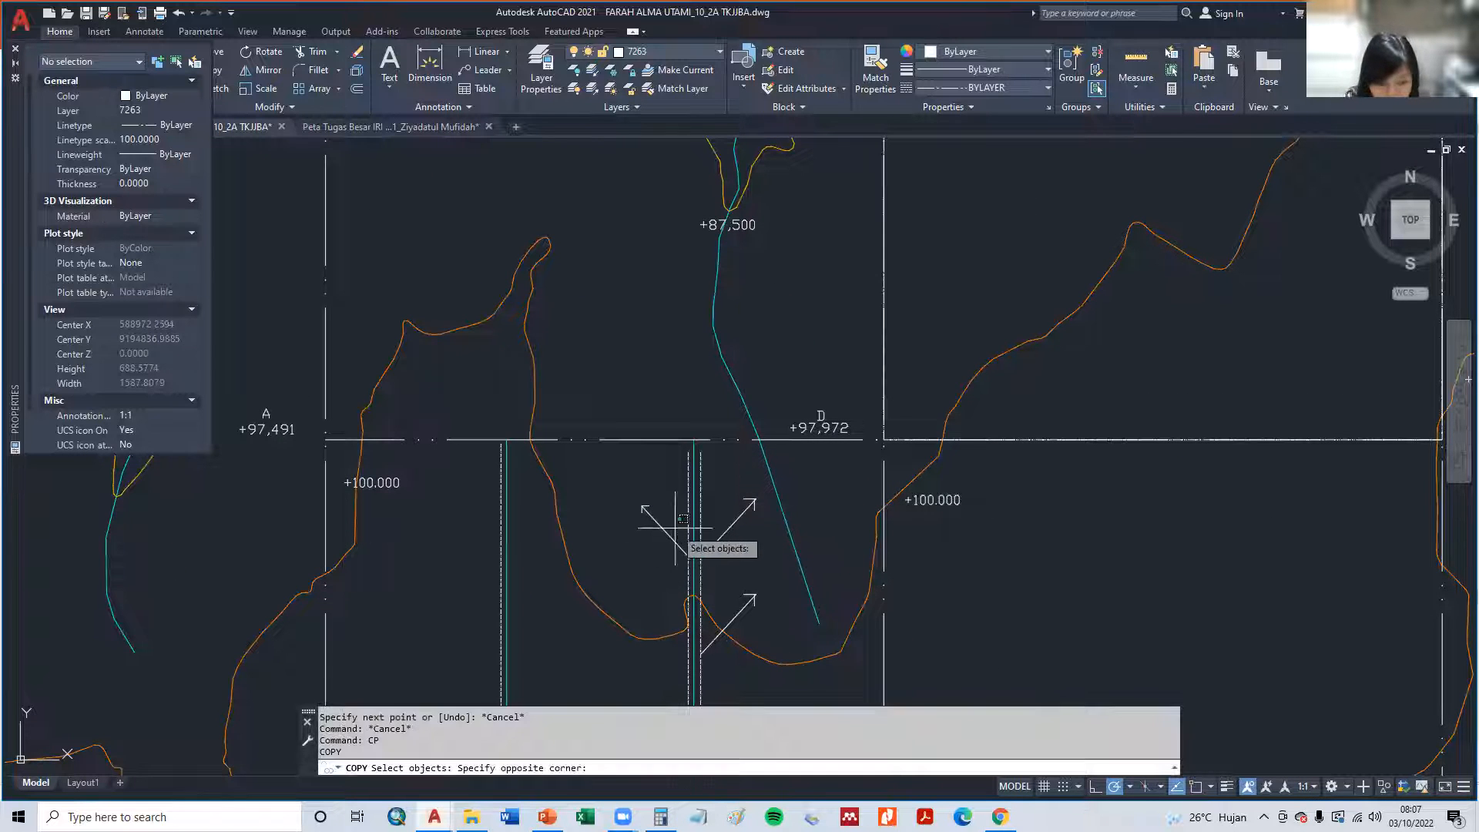
click(623, 483)
key(Return)
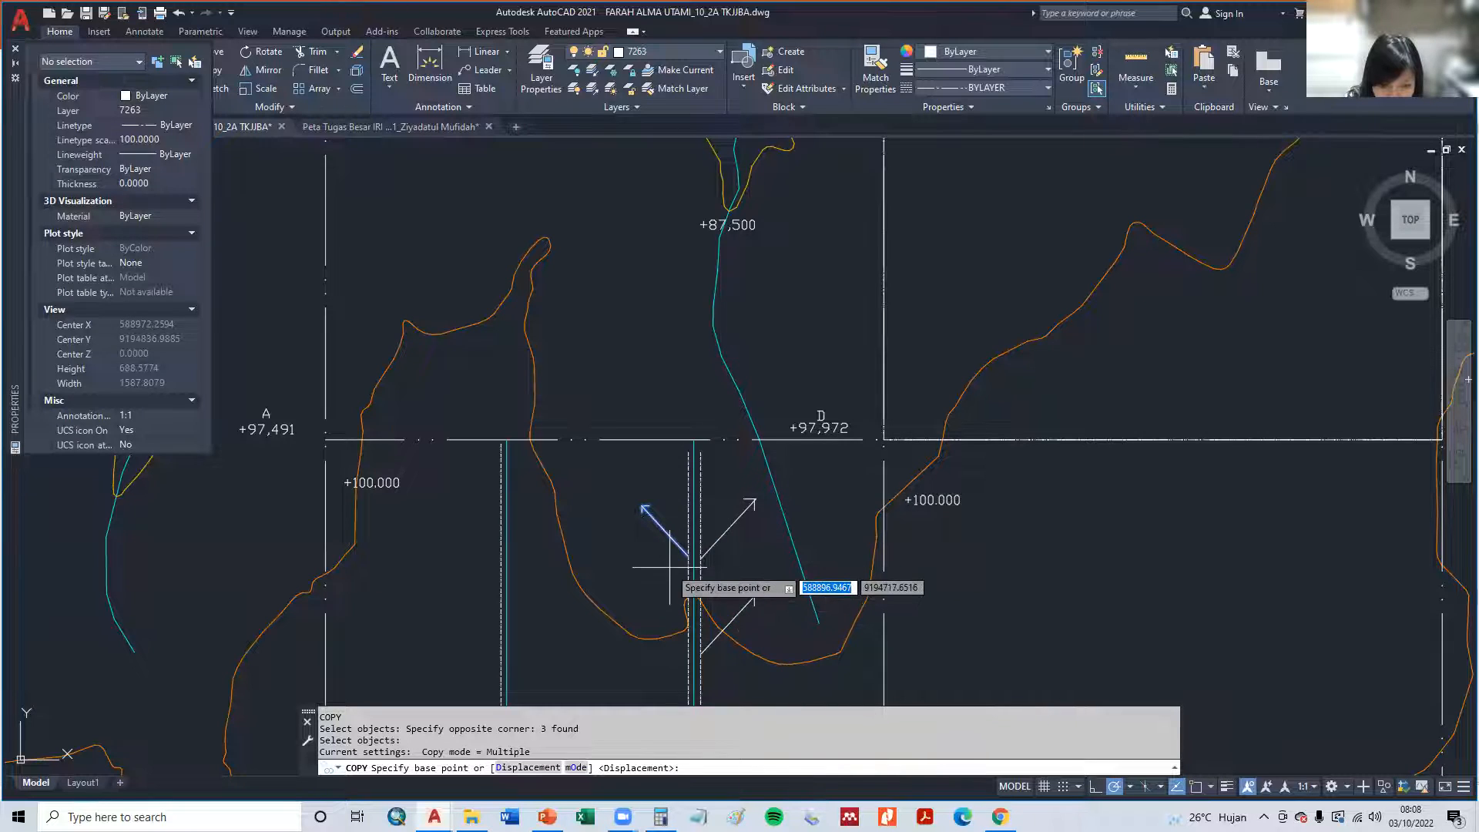
click(685, 549)
scroll(697, 662, up, 2)
middle_drag(695, 670, 664, 506)
click(691, 532)
scroll(701, 676, down, 2)
middle_drag(688, 691, 604, 311)
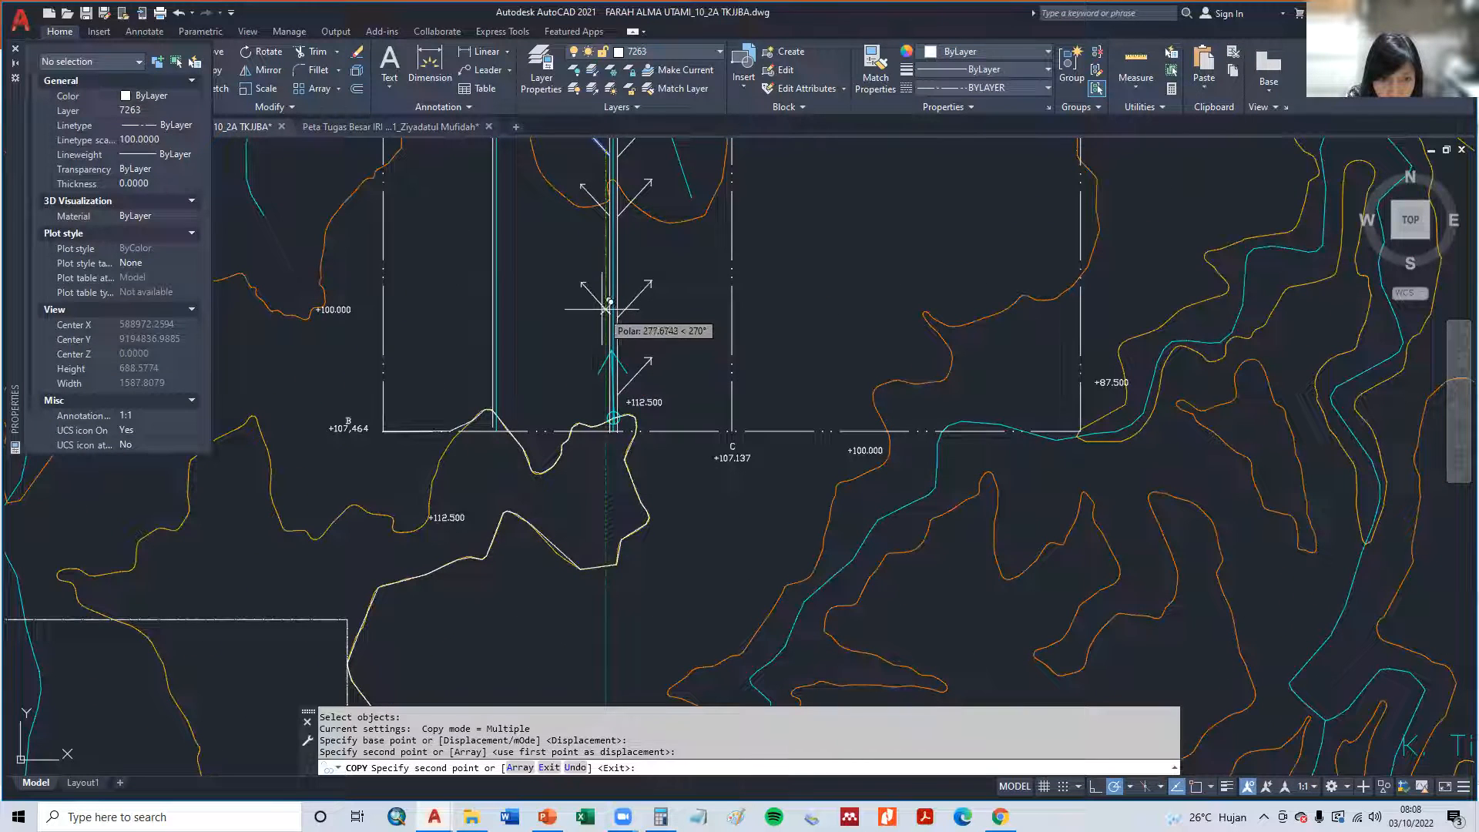
click(610, 305)
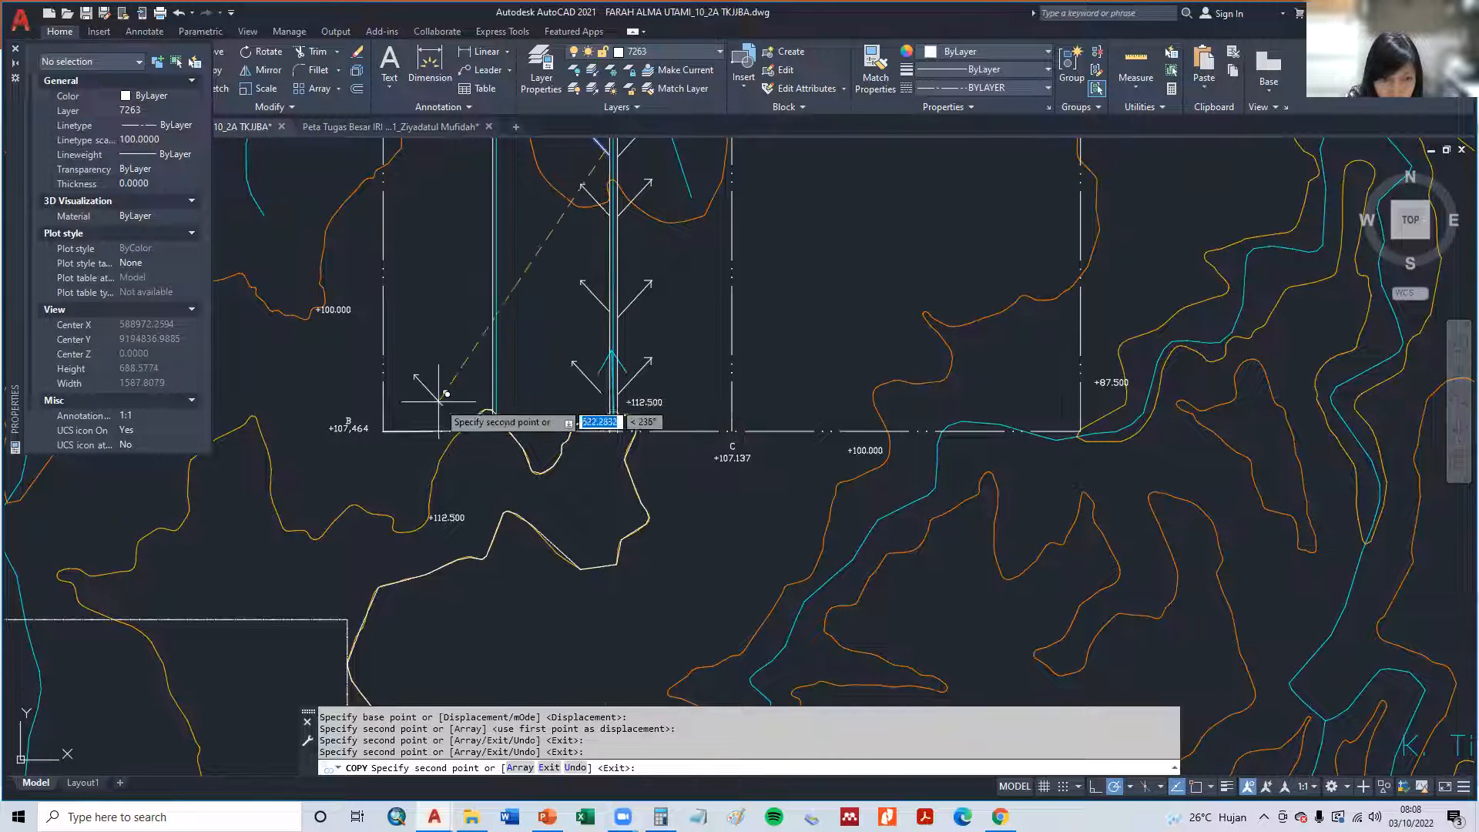
- Copy the northwest-pointing arrow to five positions northward along the boundary line west of the western channel
click(489, 405)
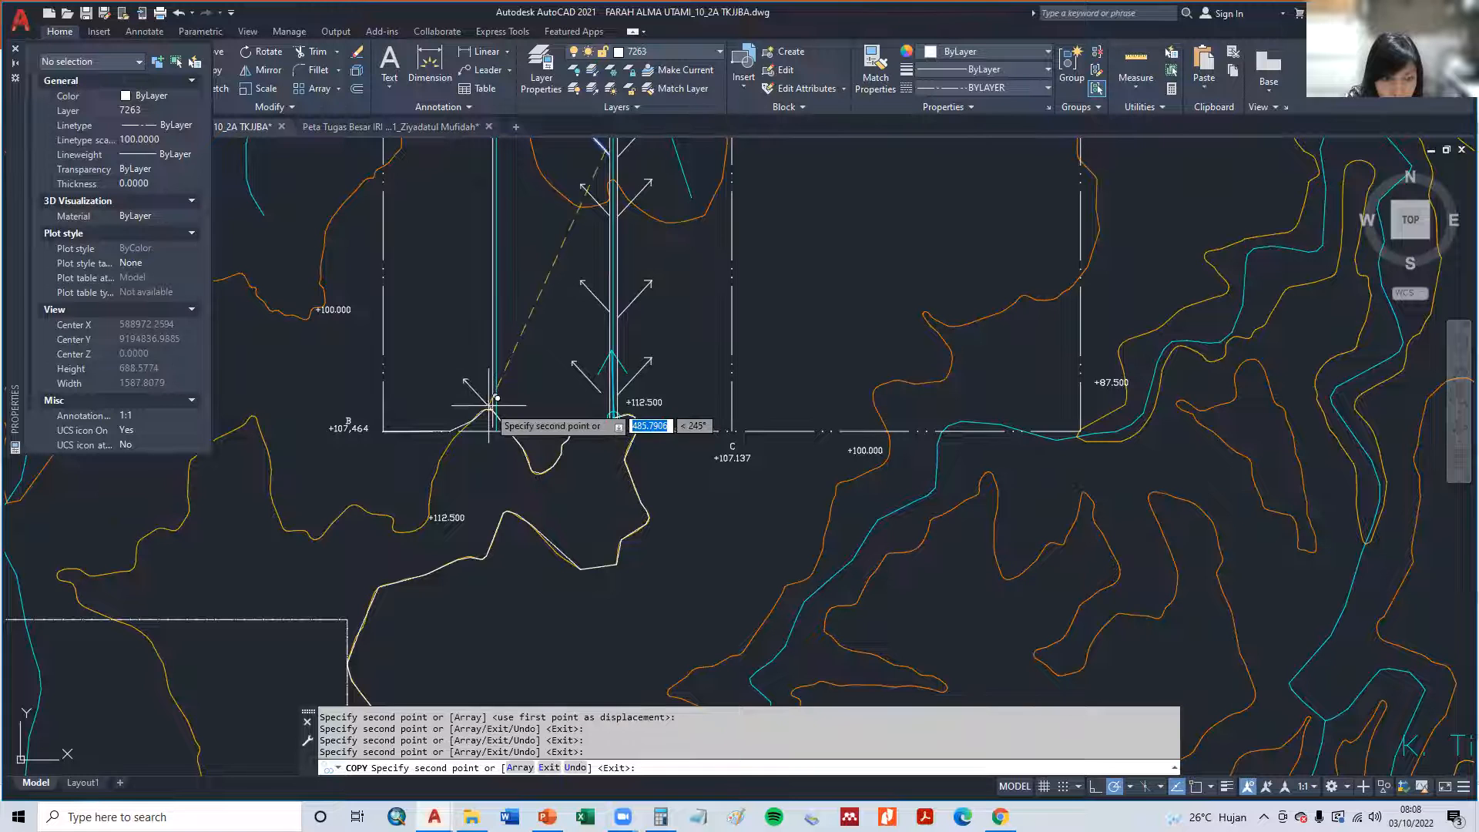
click(490, 356)
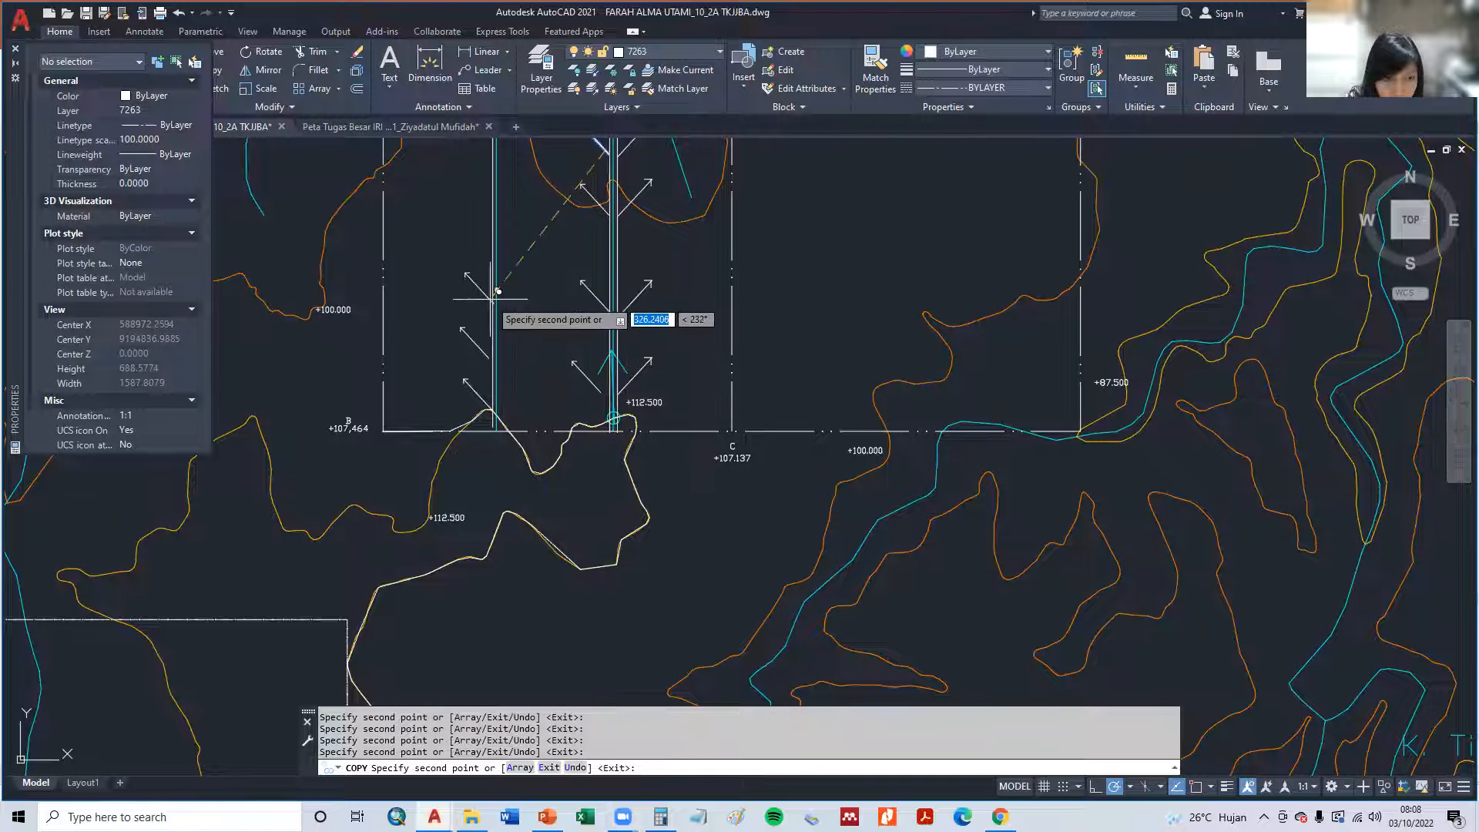
middle_drag(498, 291, 532, 580)
click(528, 529)
click(529, 458)
key(Escape)
key(Escape)
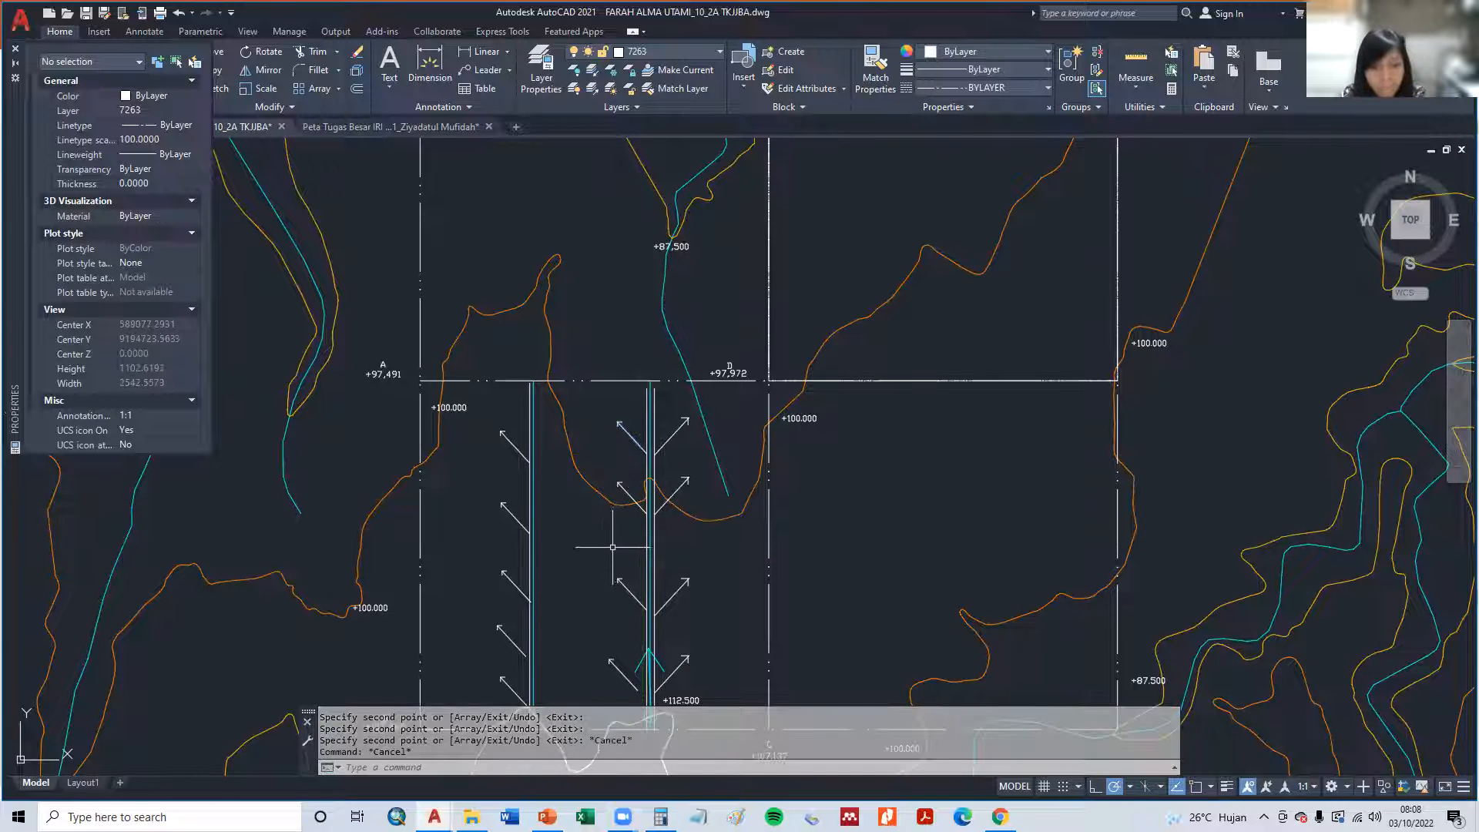
- Delete the three lines of the cyan north-pointing arrow at the south end of the middle channel
middle_drag(622, 475, 628, 429)
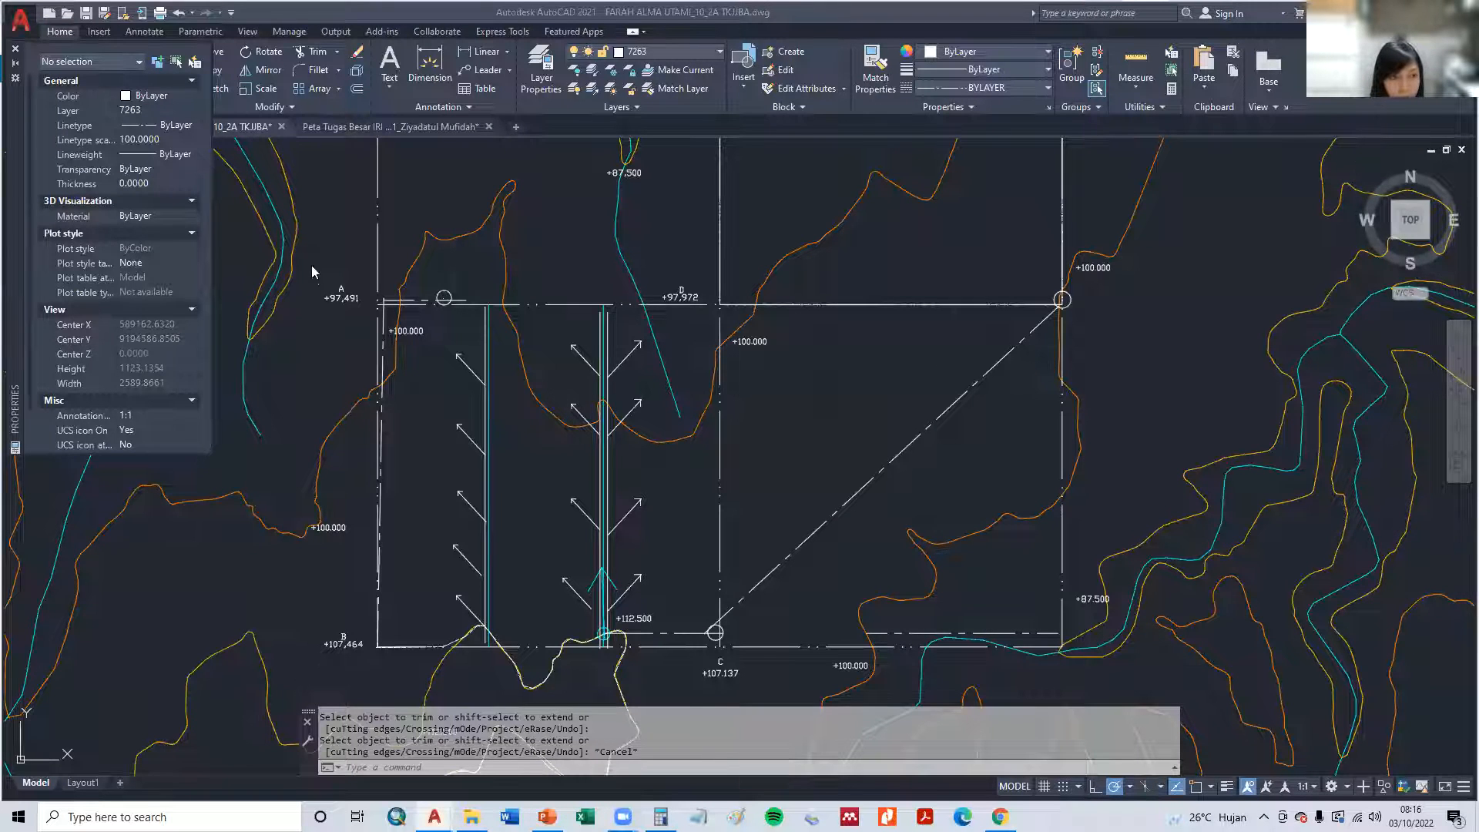
click(386, 22)
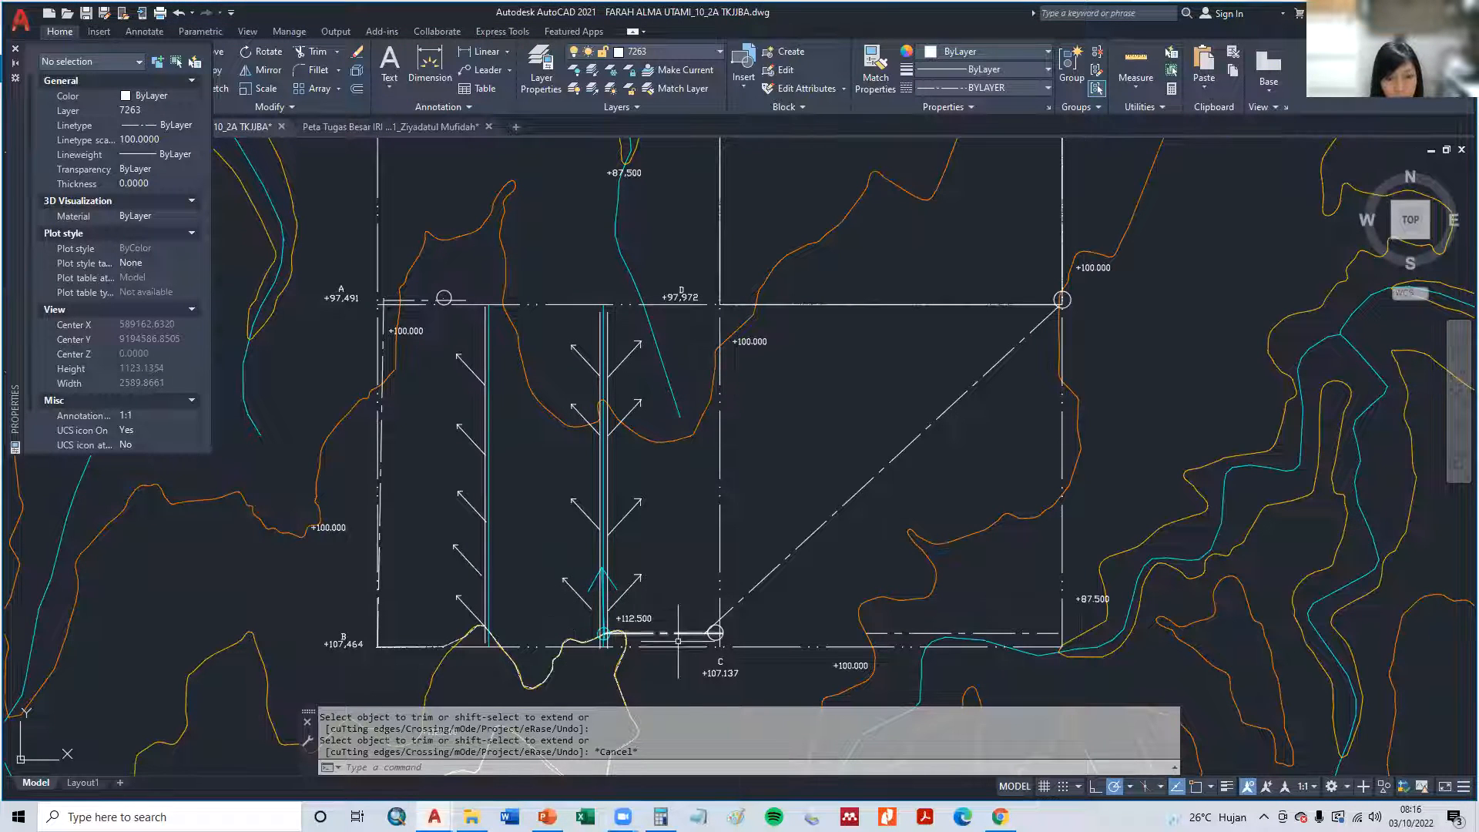
scroll(608, 630, up, 2)
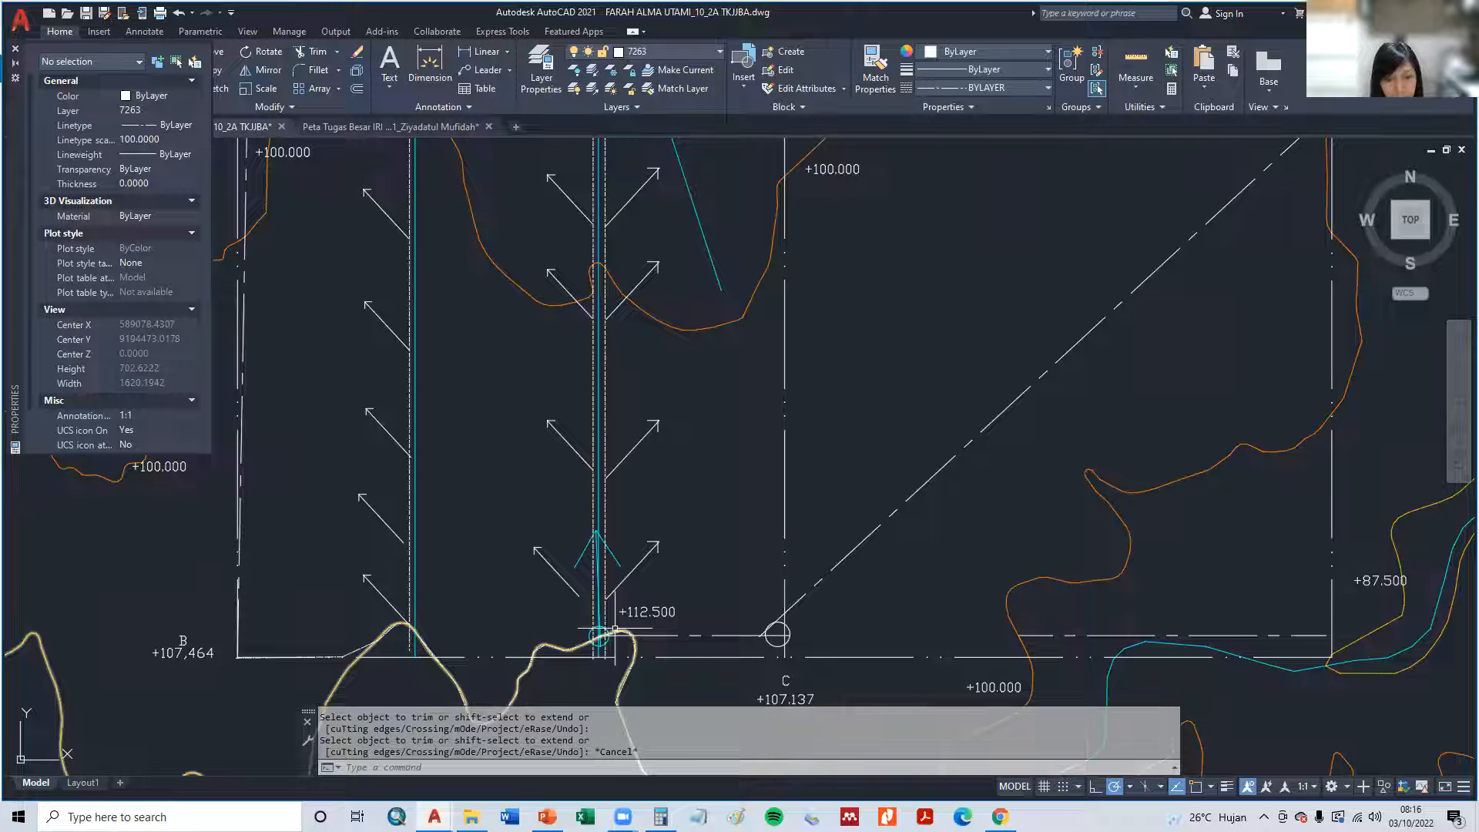
click(613, 559)
click(583, 552)
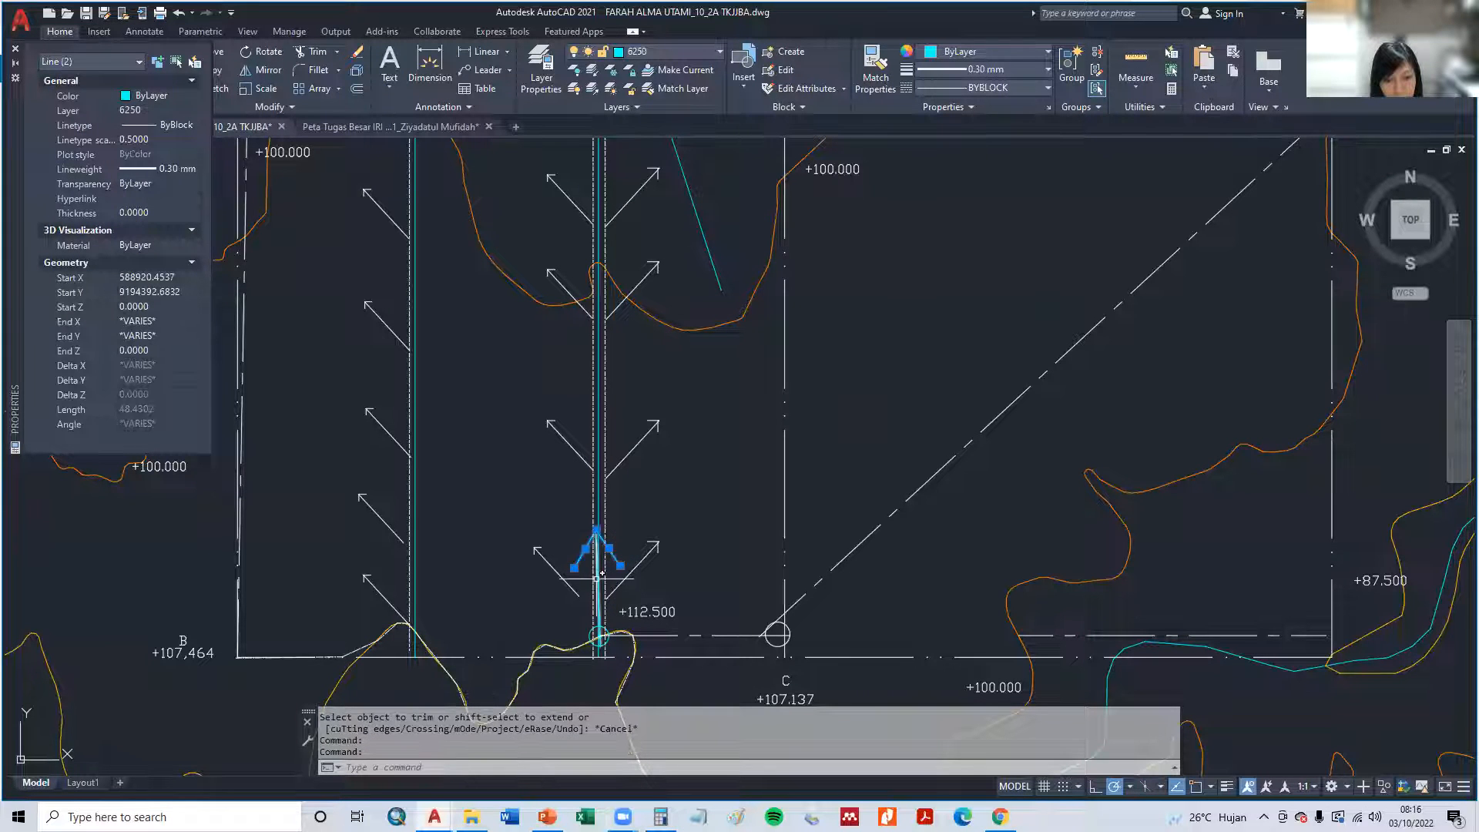
key(alt+Tab)
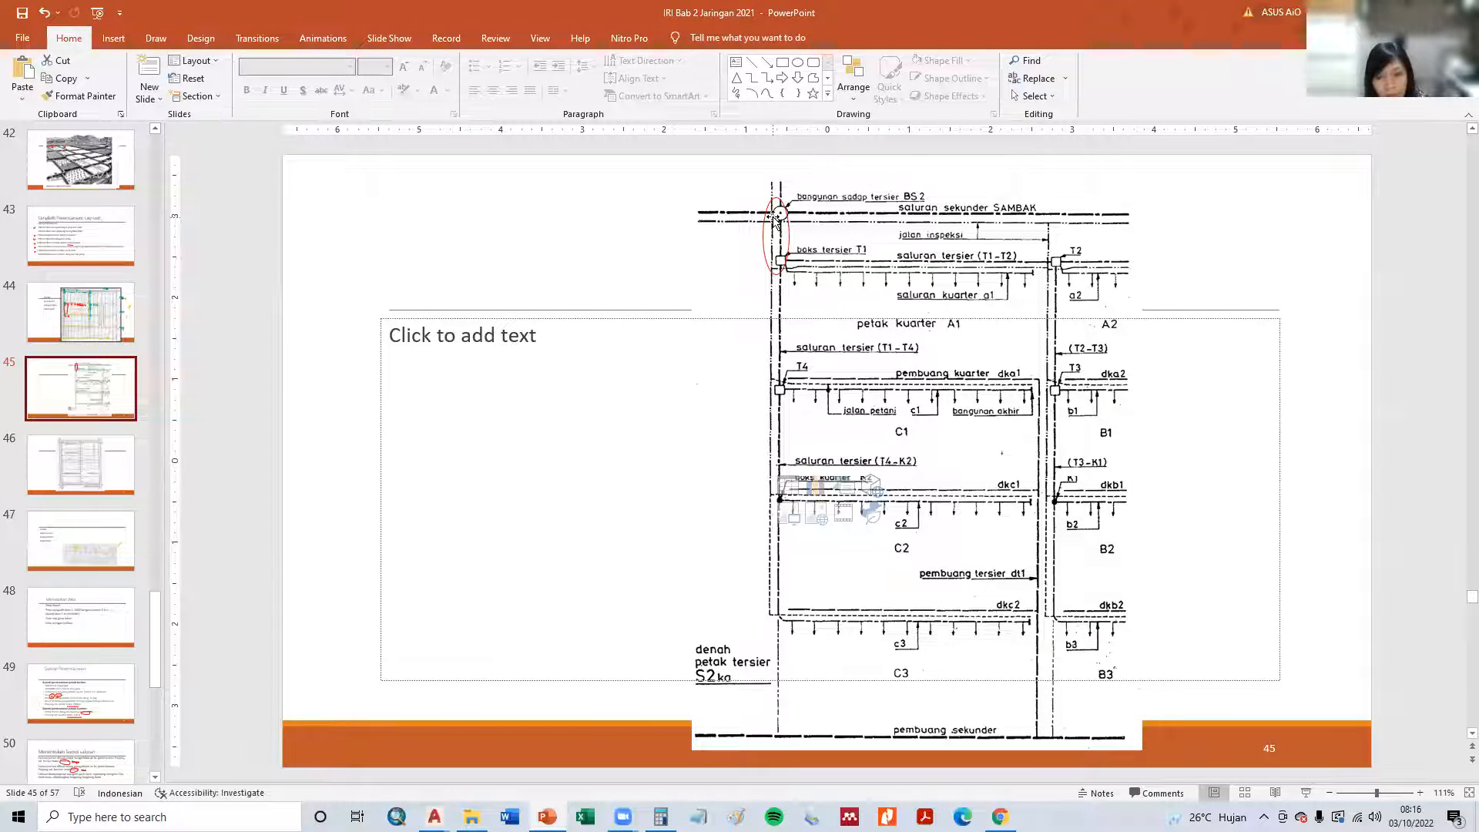
key(alt+Tab)
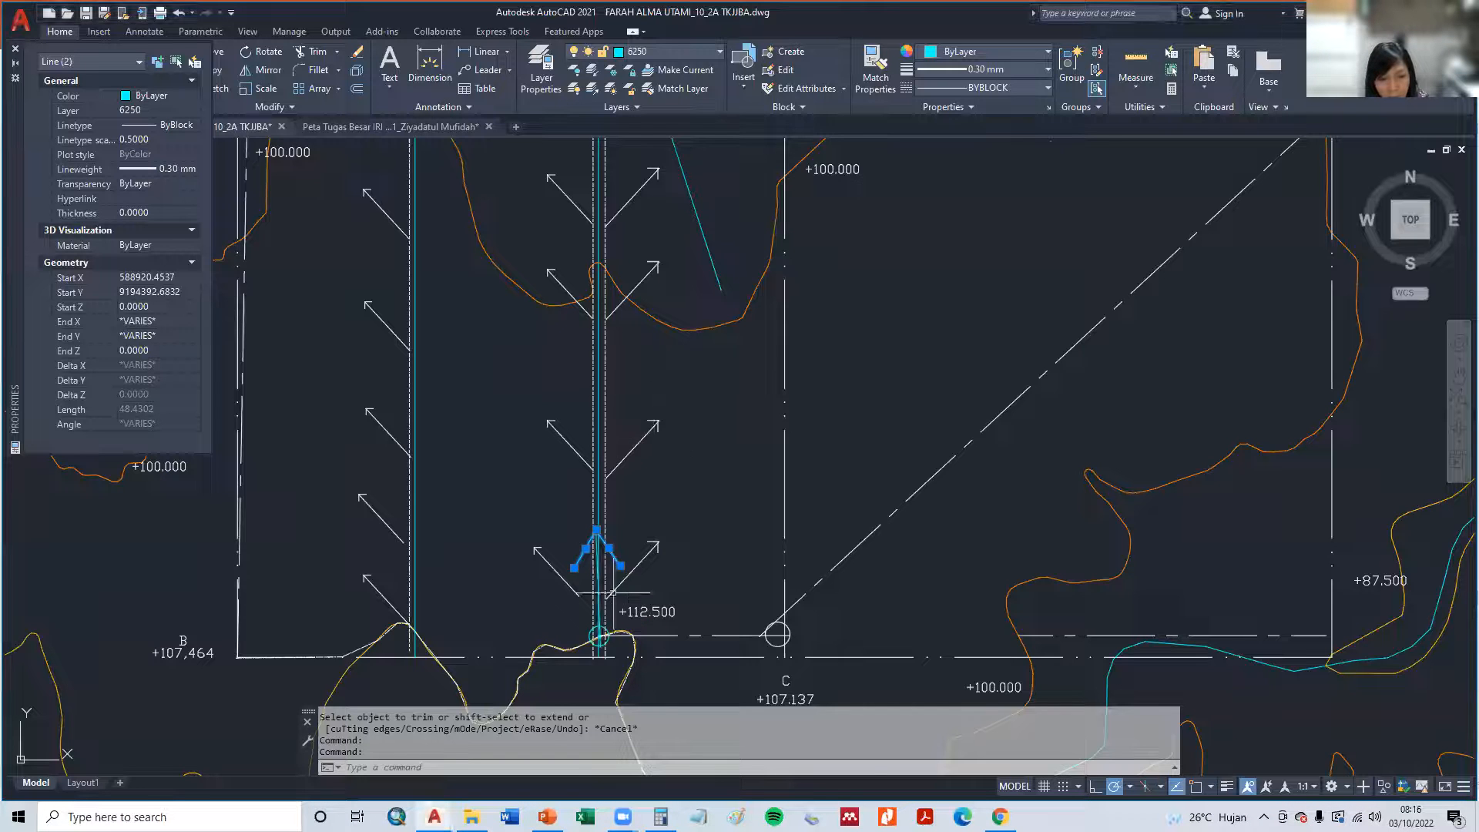
scroll(612, 593, up, 4)
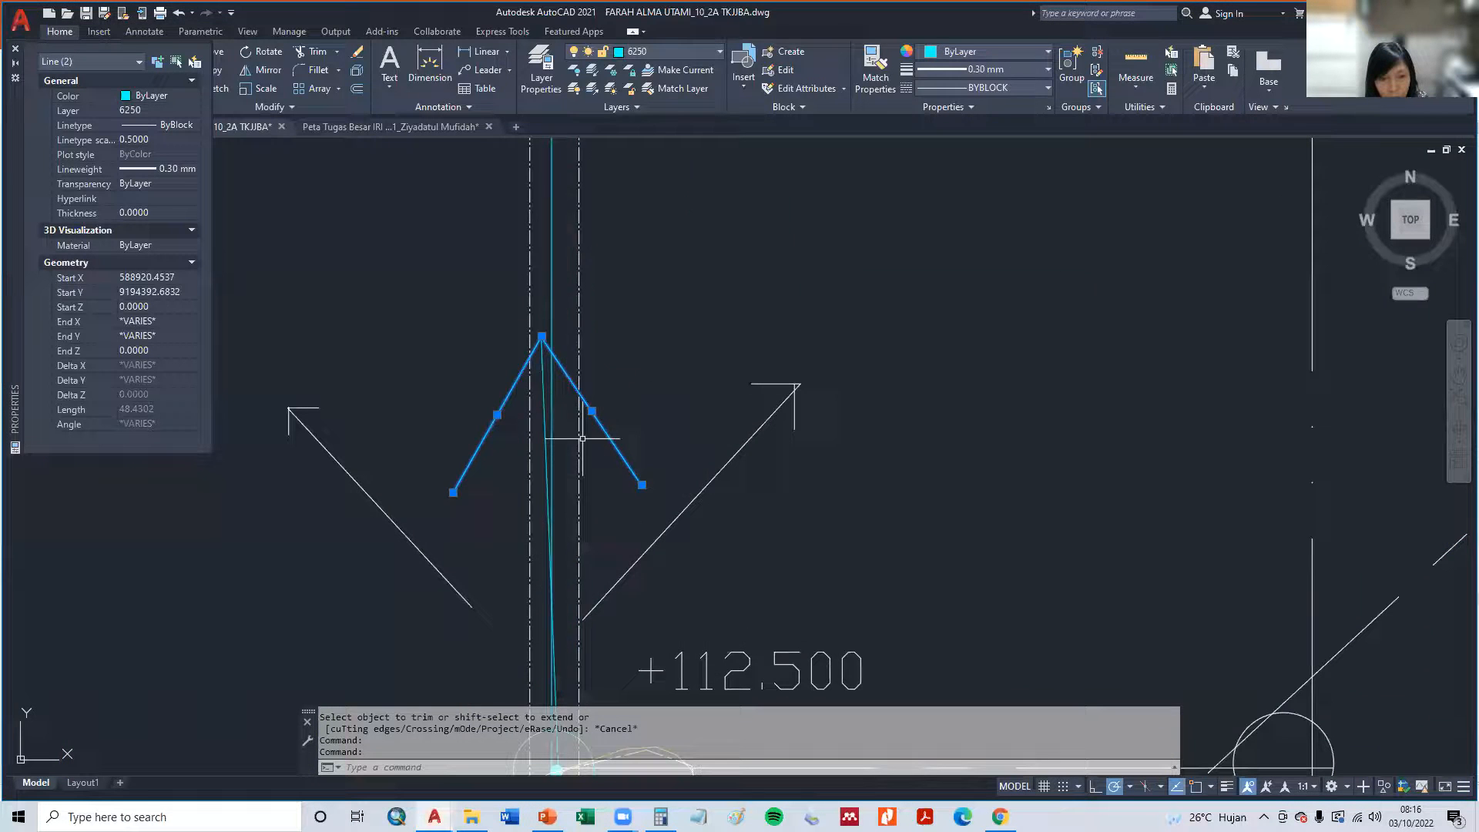
click(544, 382)
key(Delete)
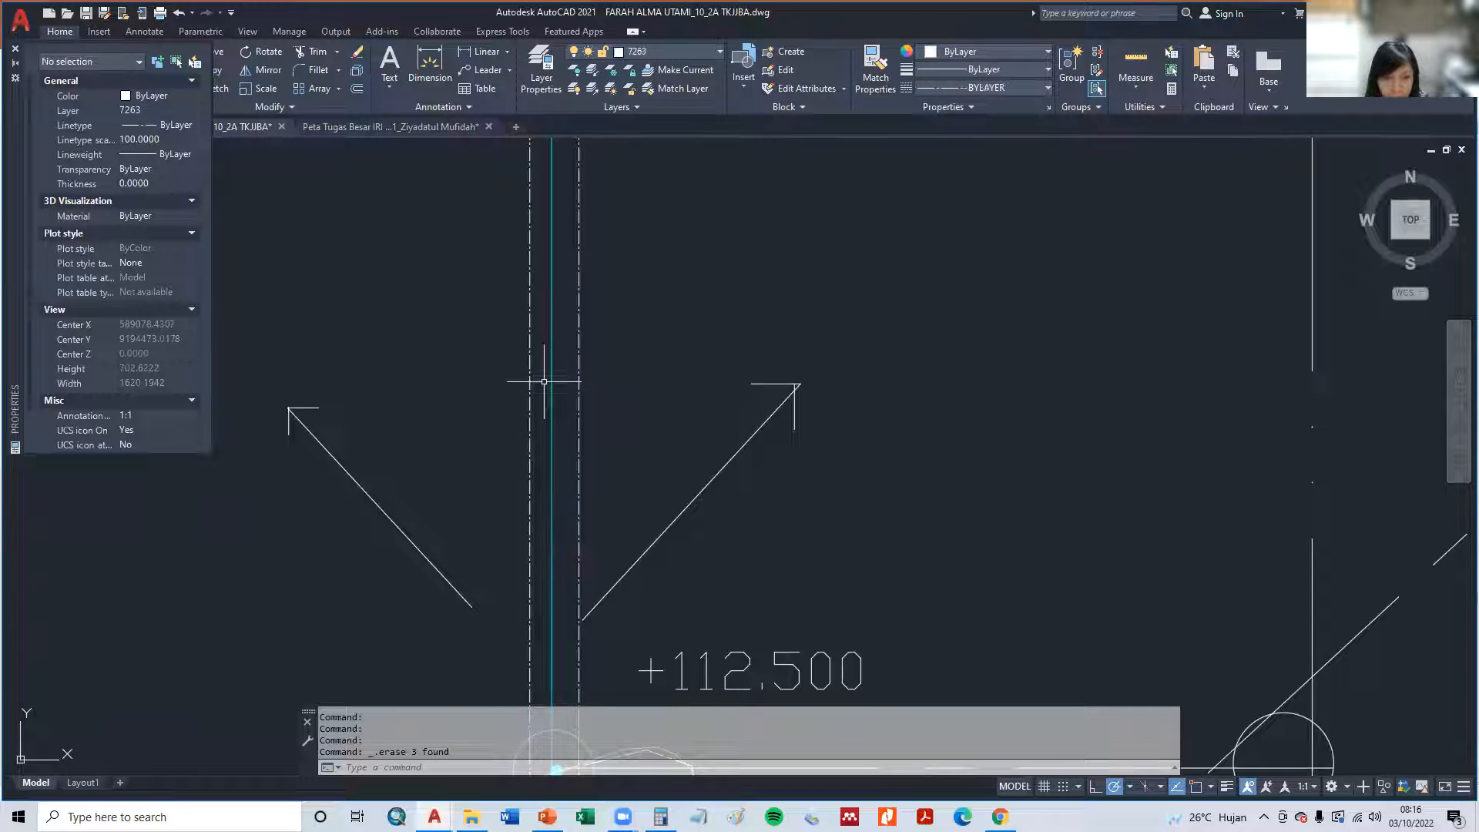
- Check the properties of the cyan circle at the middle channel's south end and make layer 6250 current
scroll(544, 385, down, 4)
scroll(542, 453, up, 2)
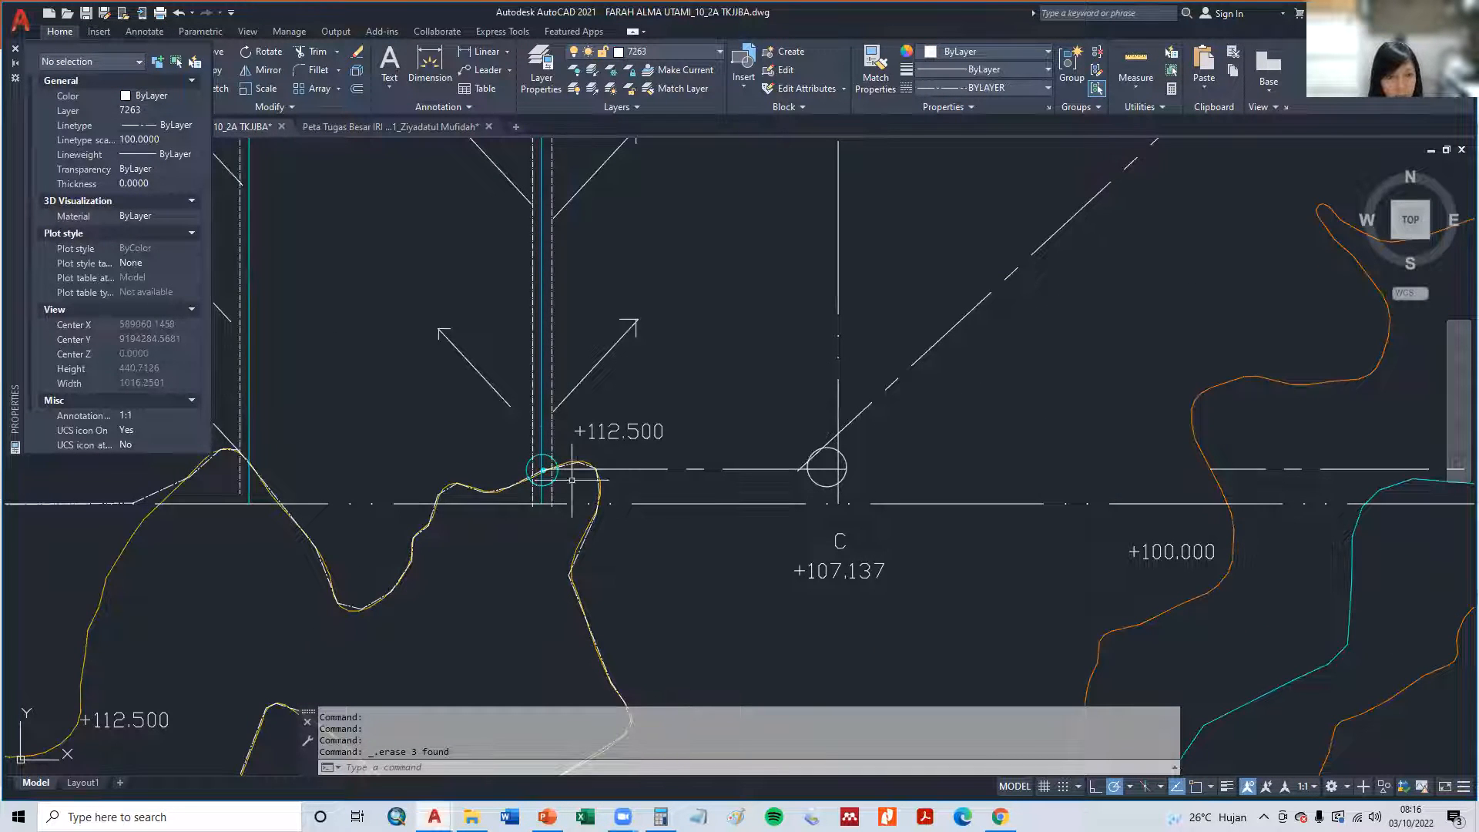
click(547, 457)
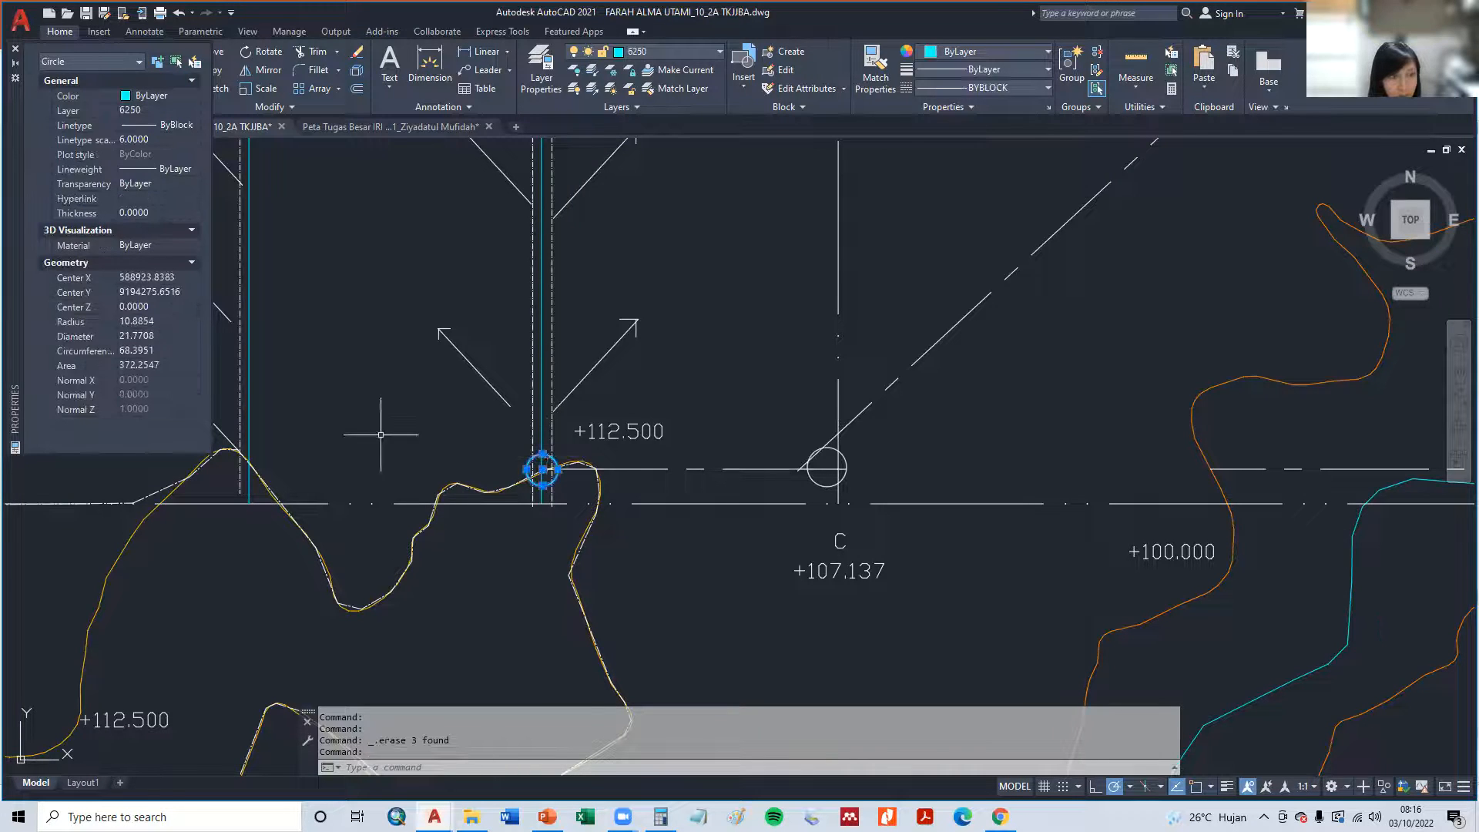
key(Escape)
key(Escape)
key(Escape)
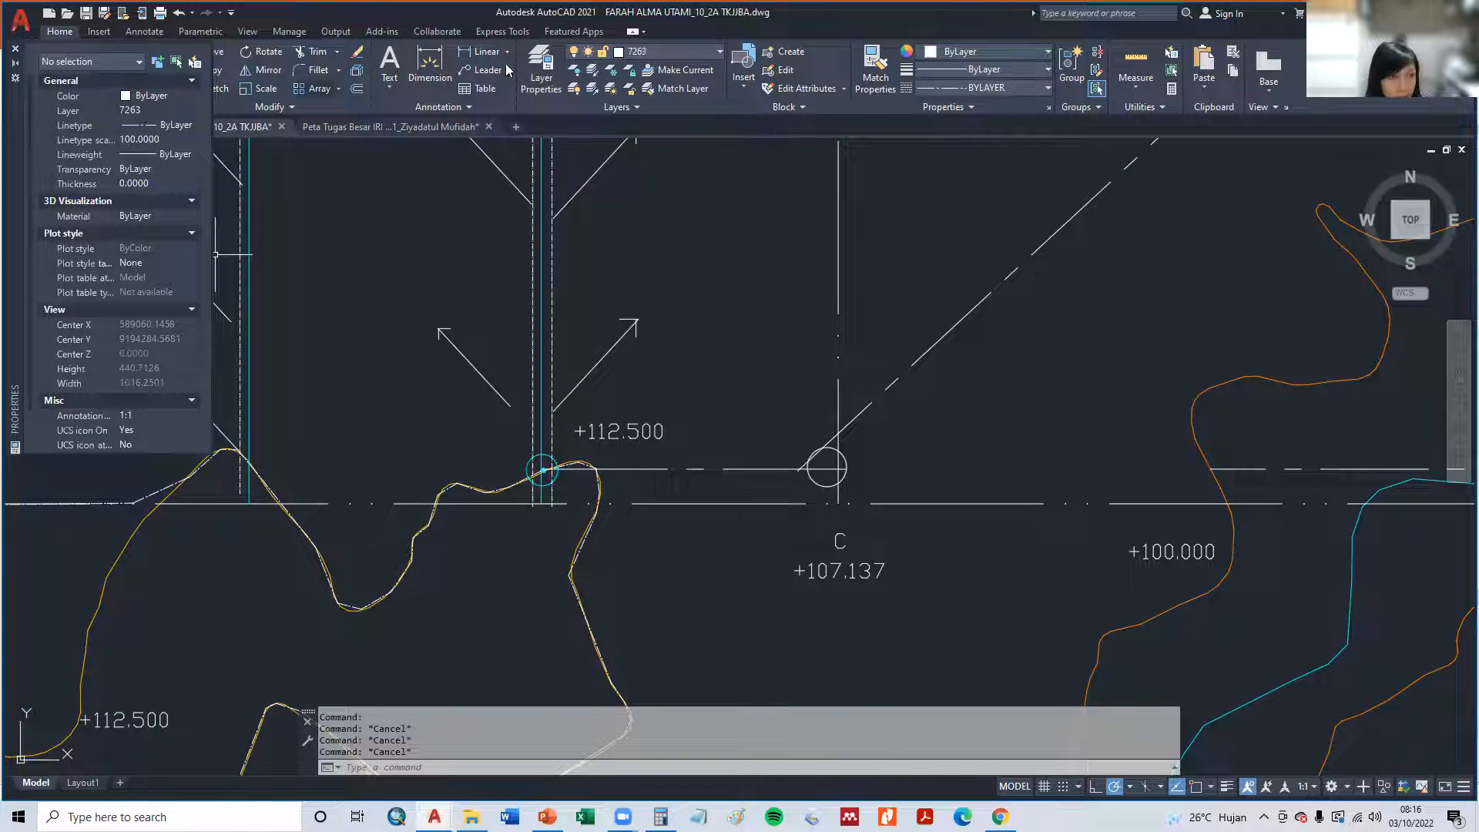
click(662, 54)
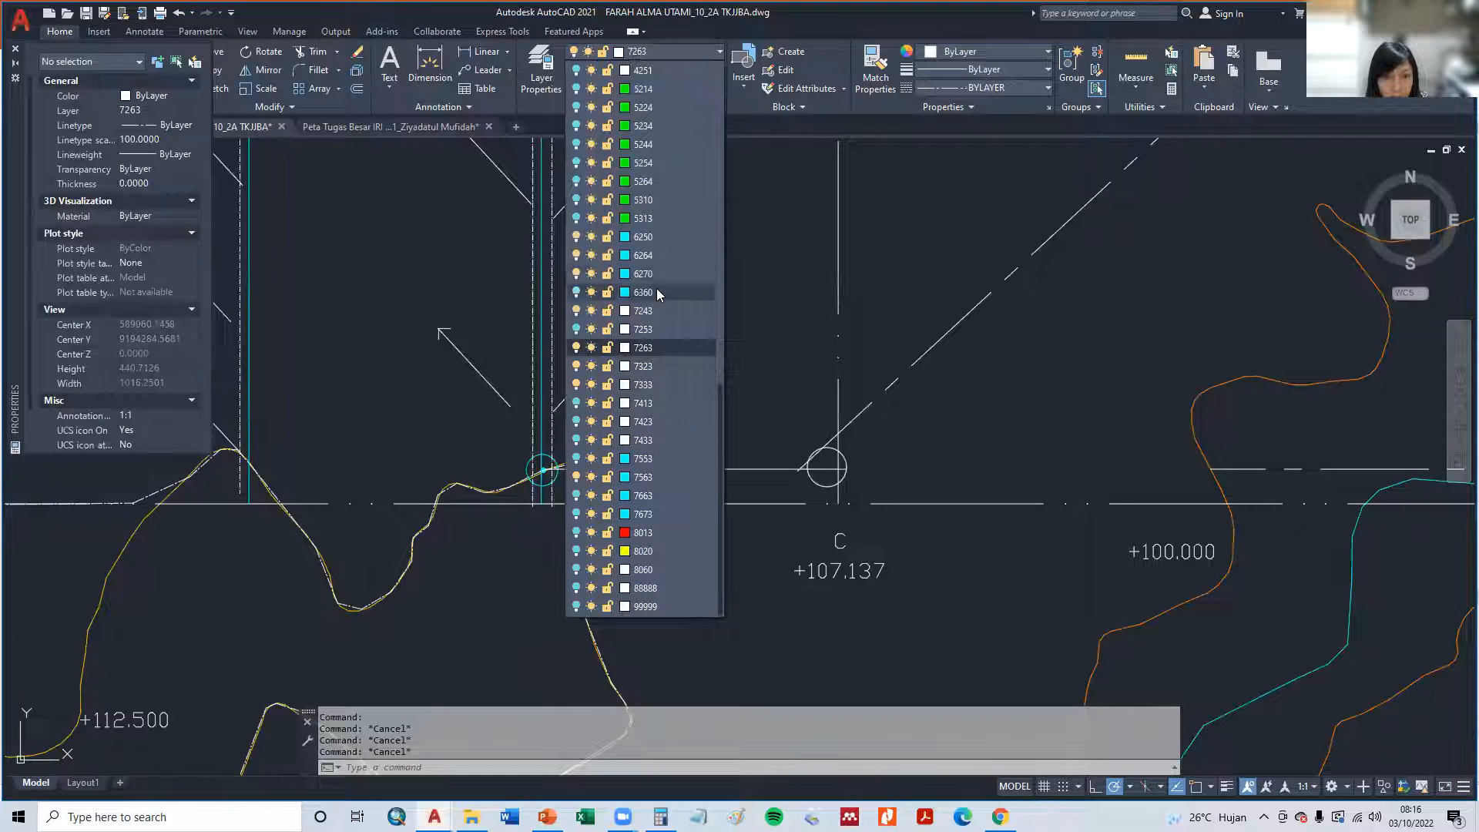
click(656, 241)
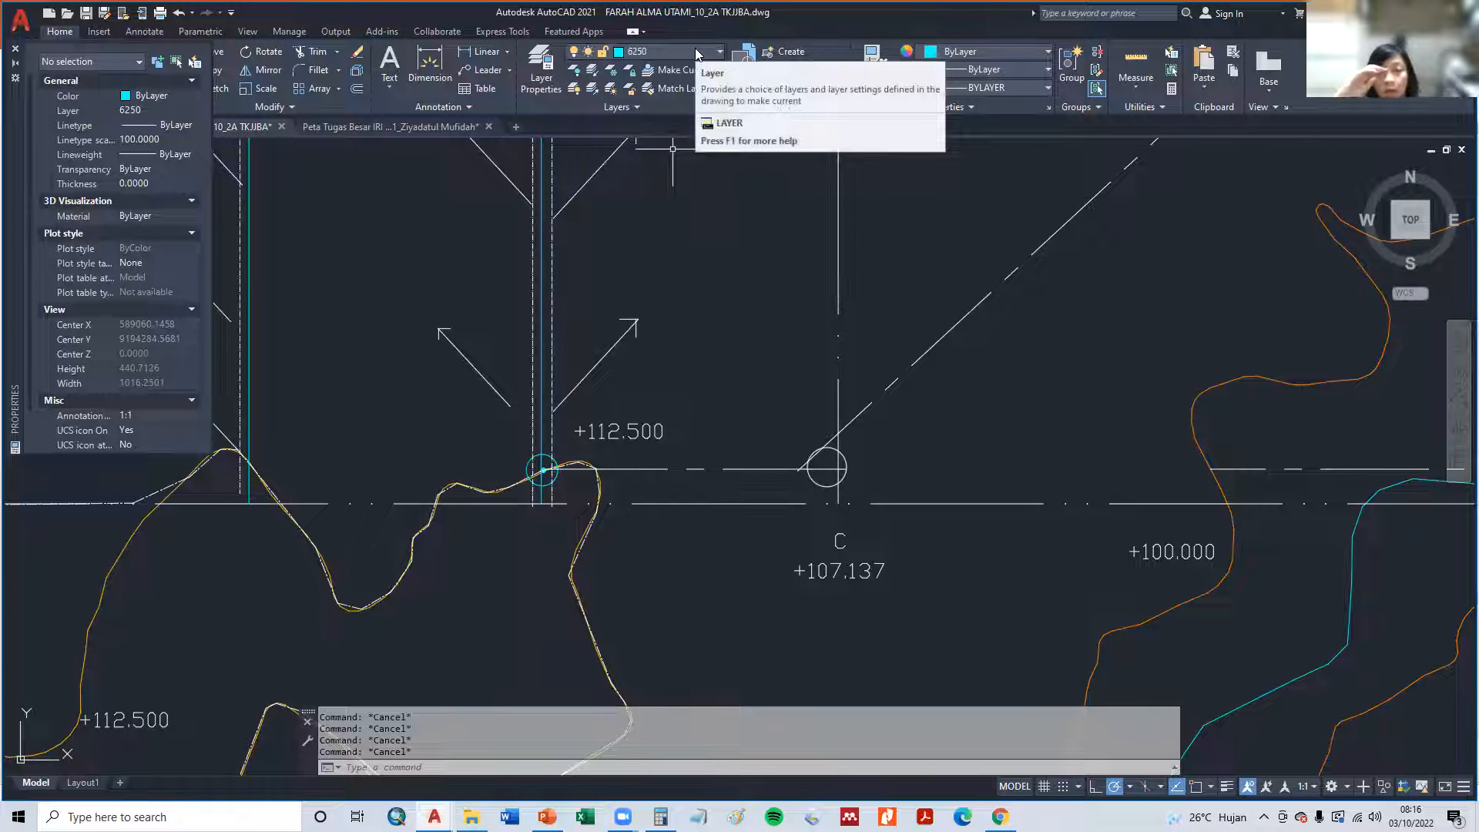
- Draw a horizontal line about 204 units long from the middle channel's west boundary line to the western channel's boundary line, just above the plot's southern edge
scroll(553, 276, down, 3)
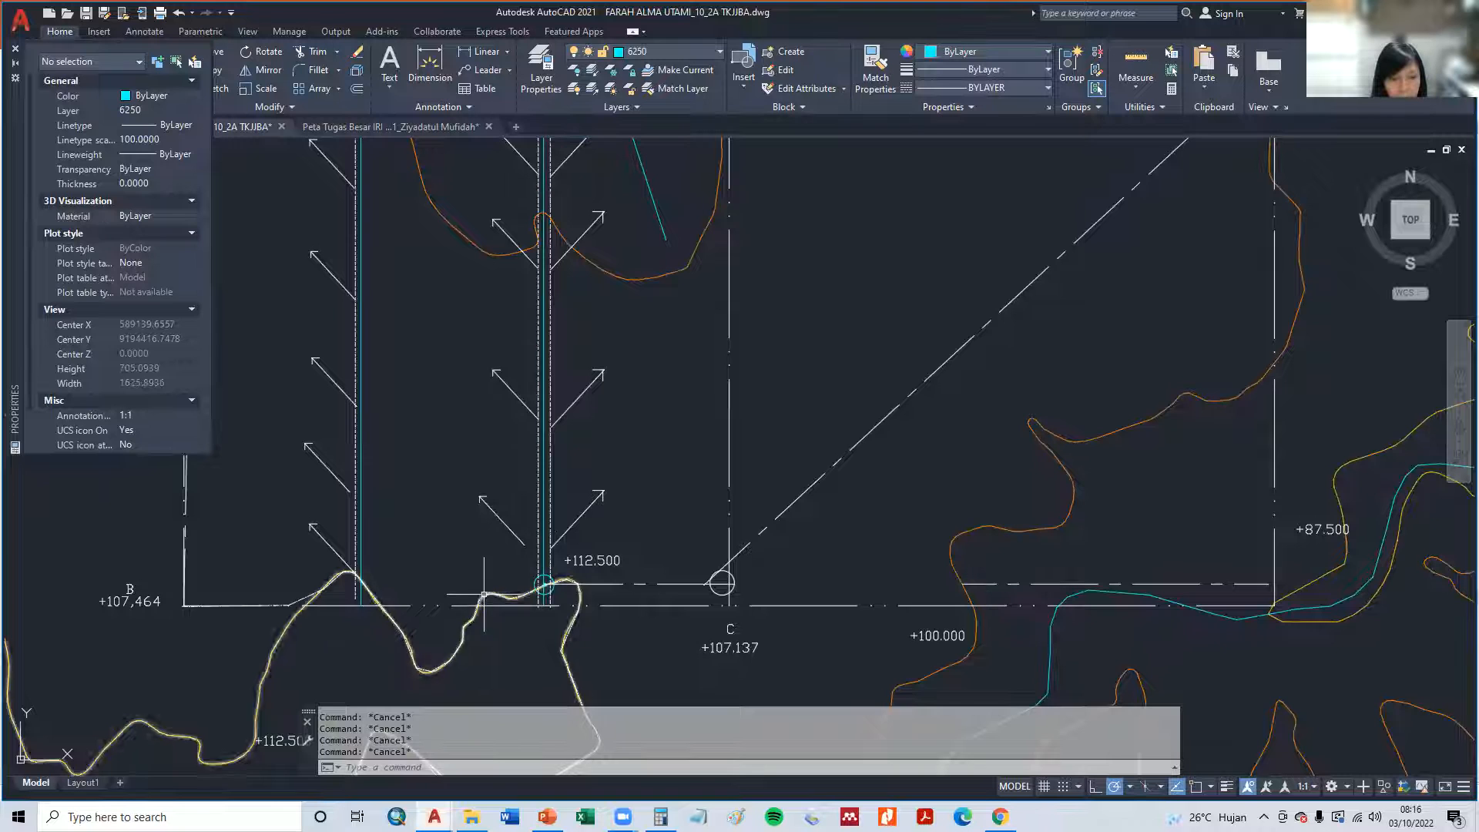
mouse_move(477, 577)
middle_down()
mouse_move(493, 605)
mouse_move(538, 600)
middle_up()
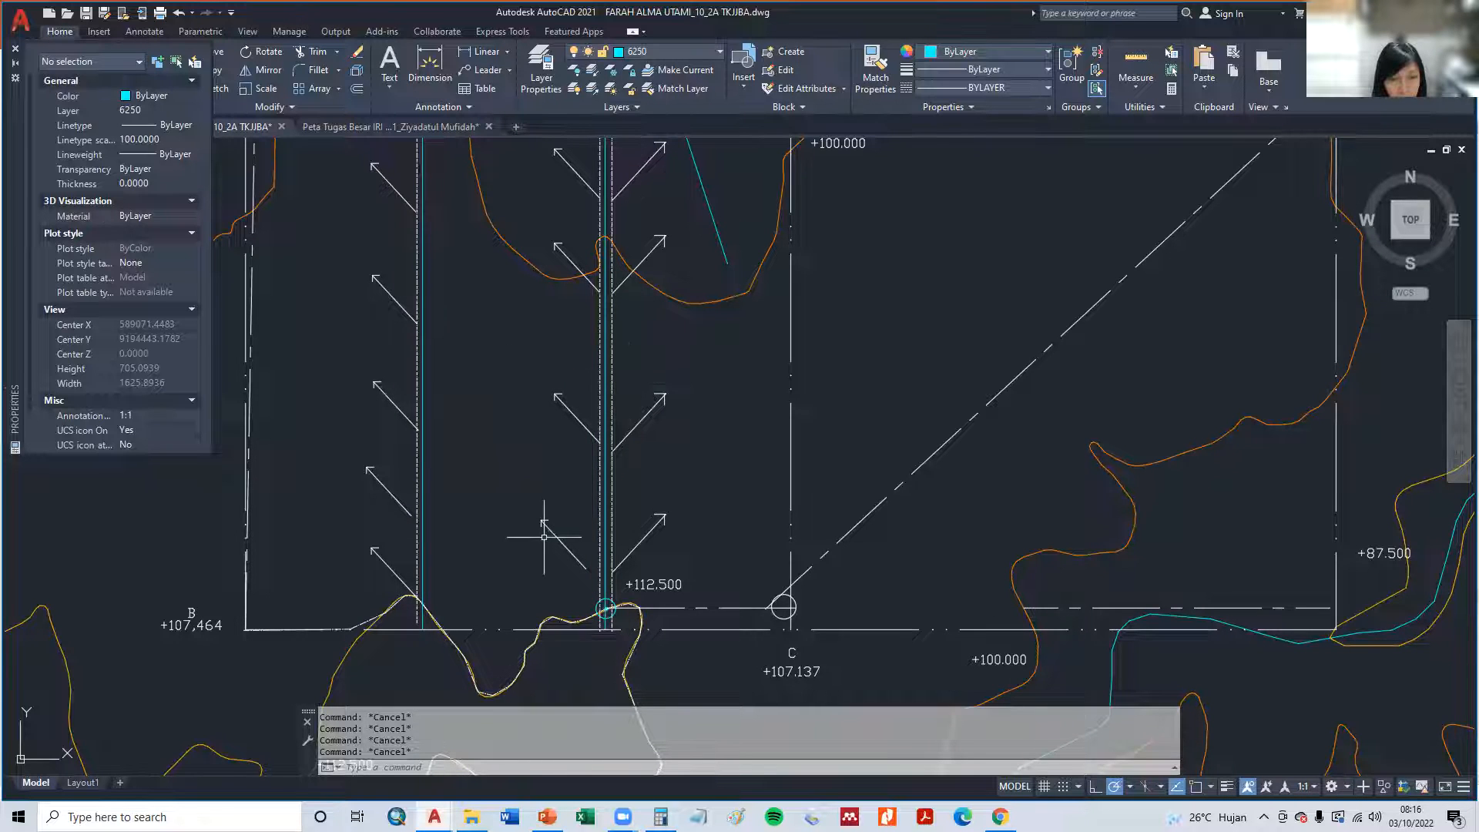
scroll(586, 616, up, 4)
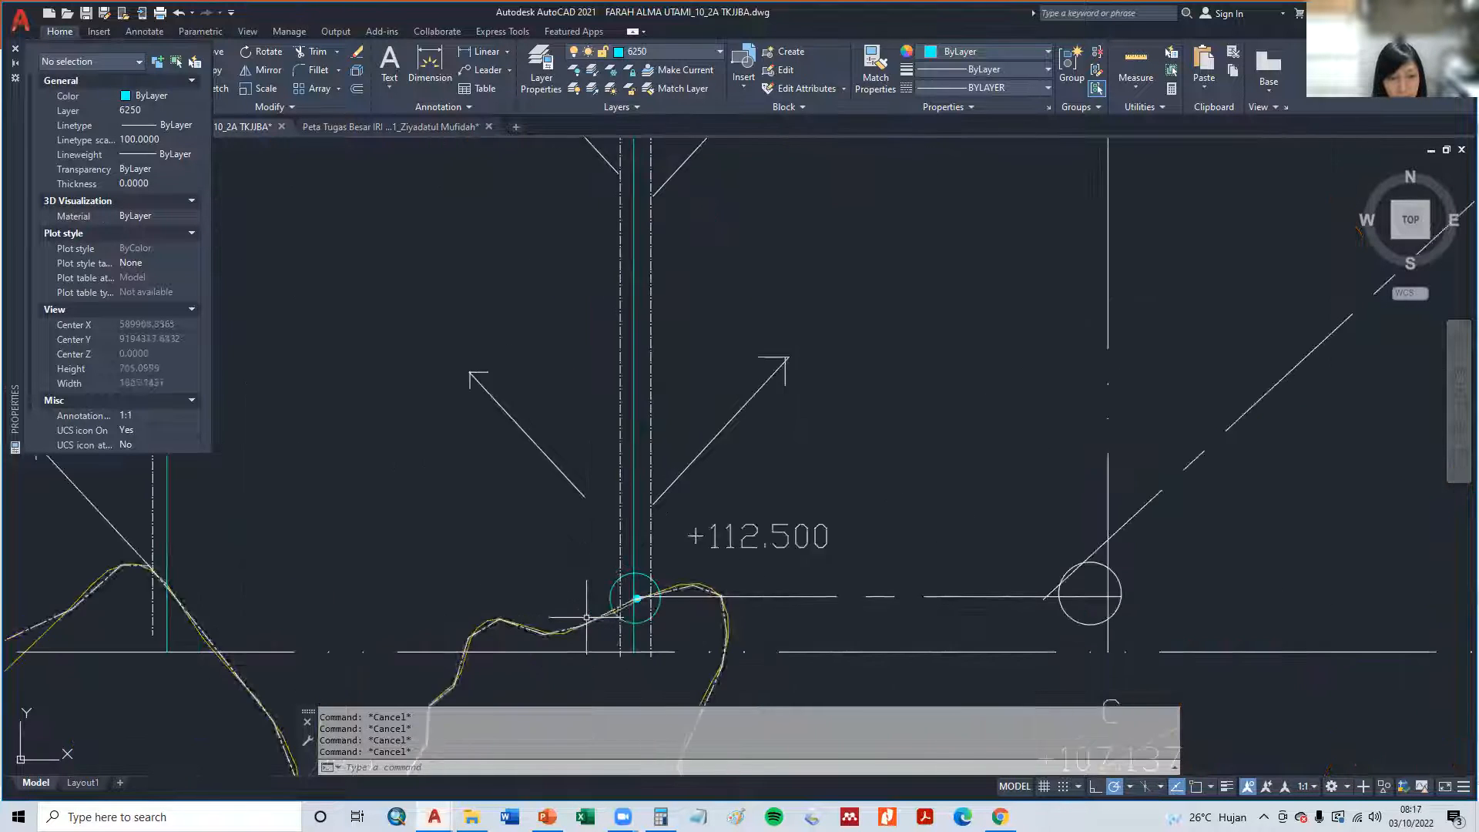
scroll(636, 597, down, 2)
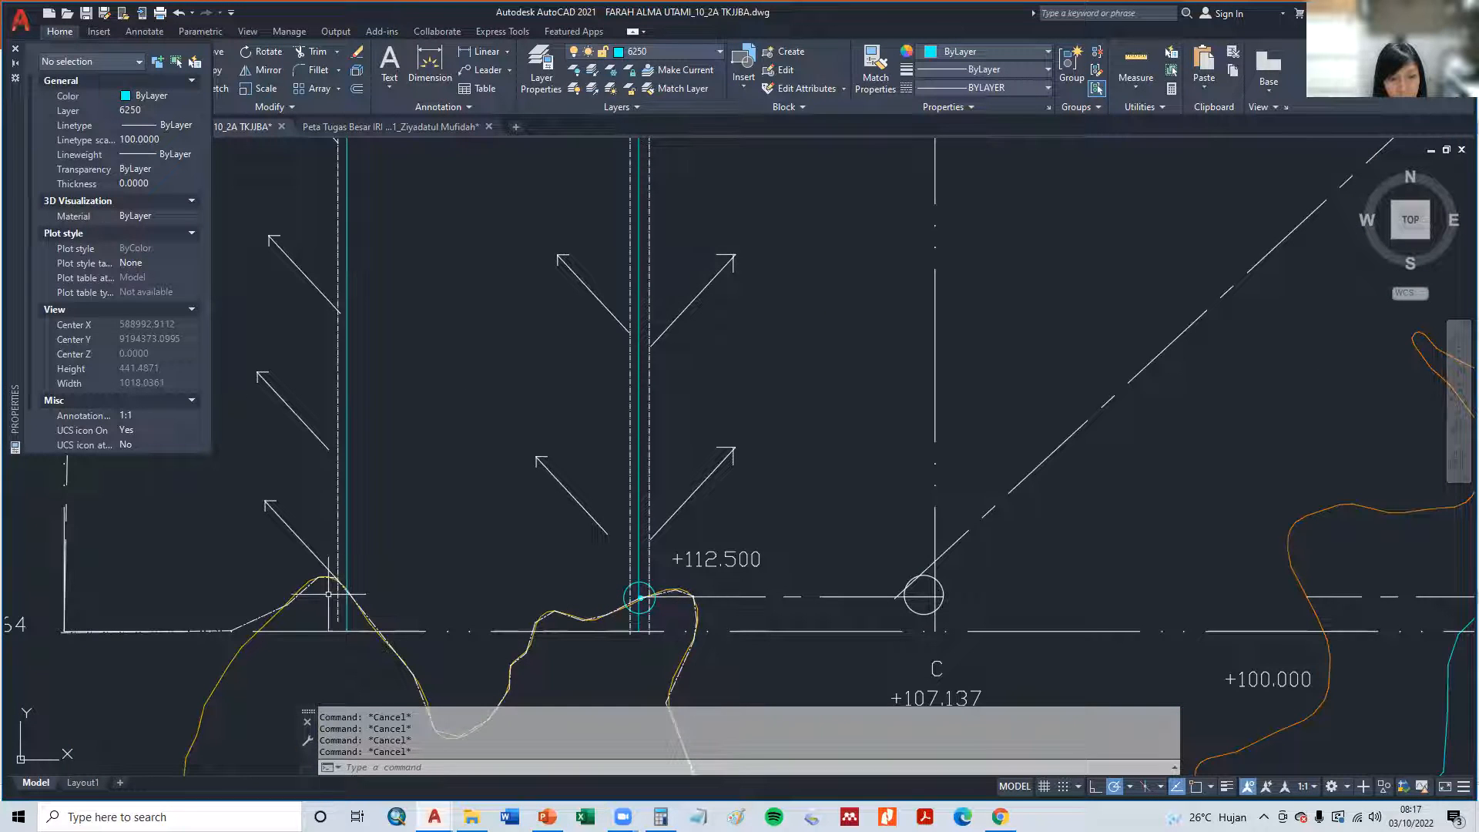
text(L)
key(Return)
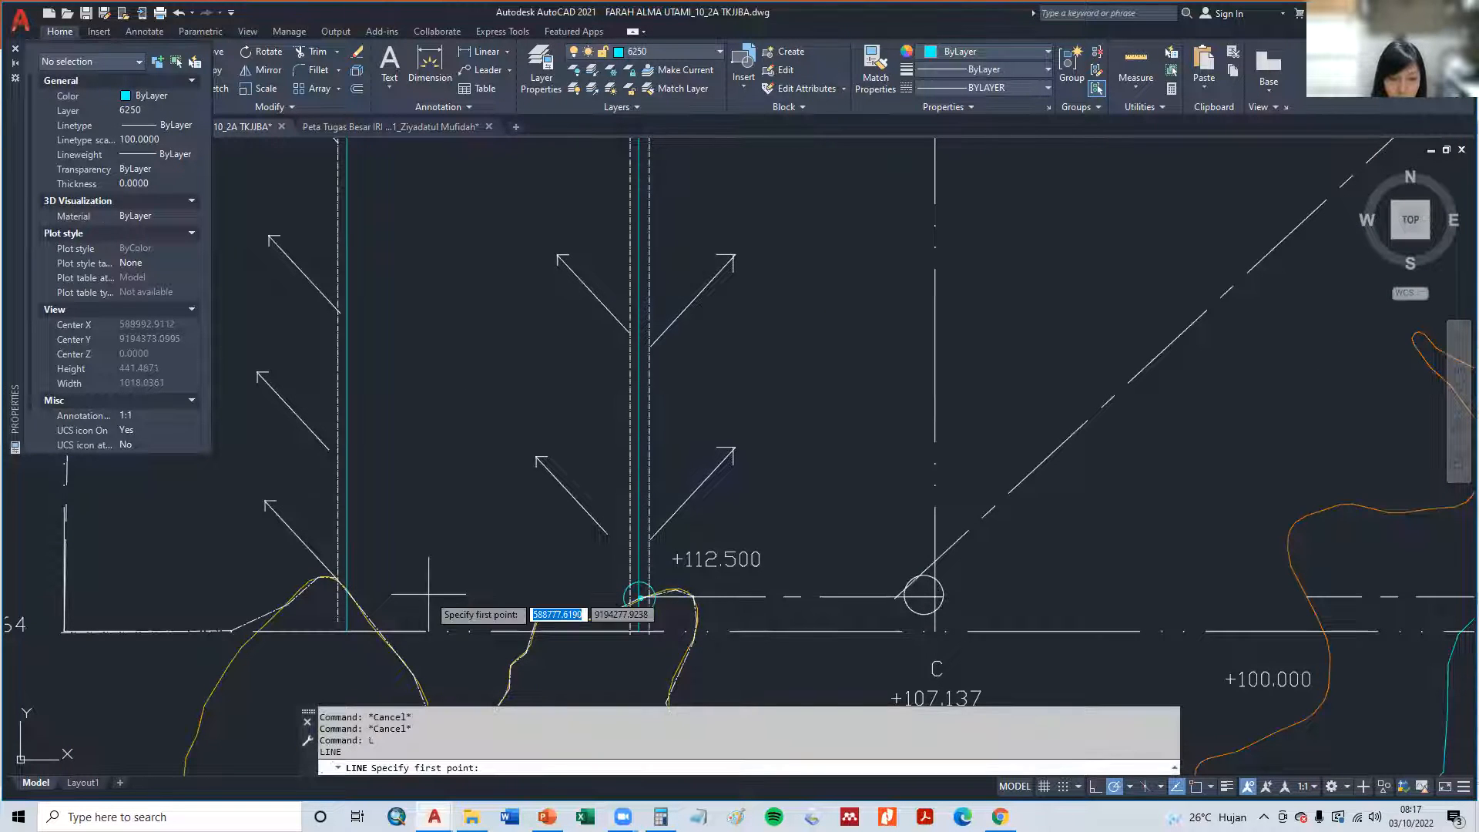
click(626, 622)
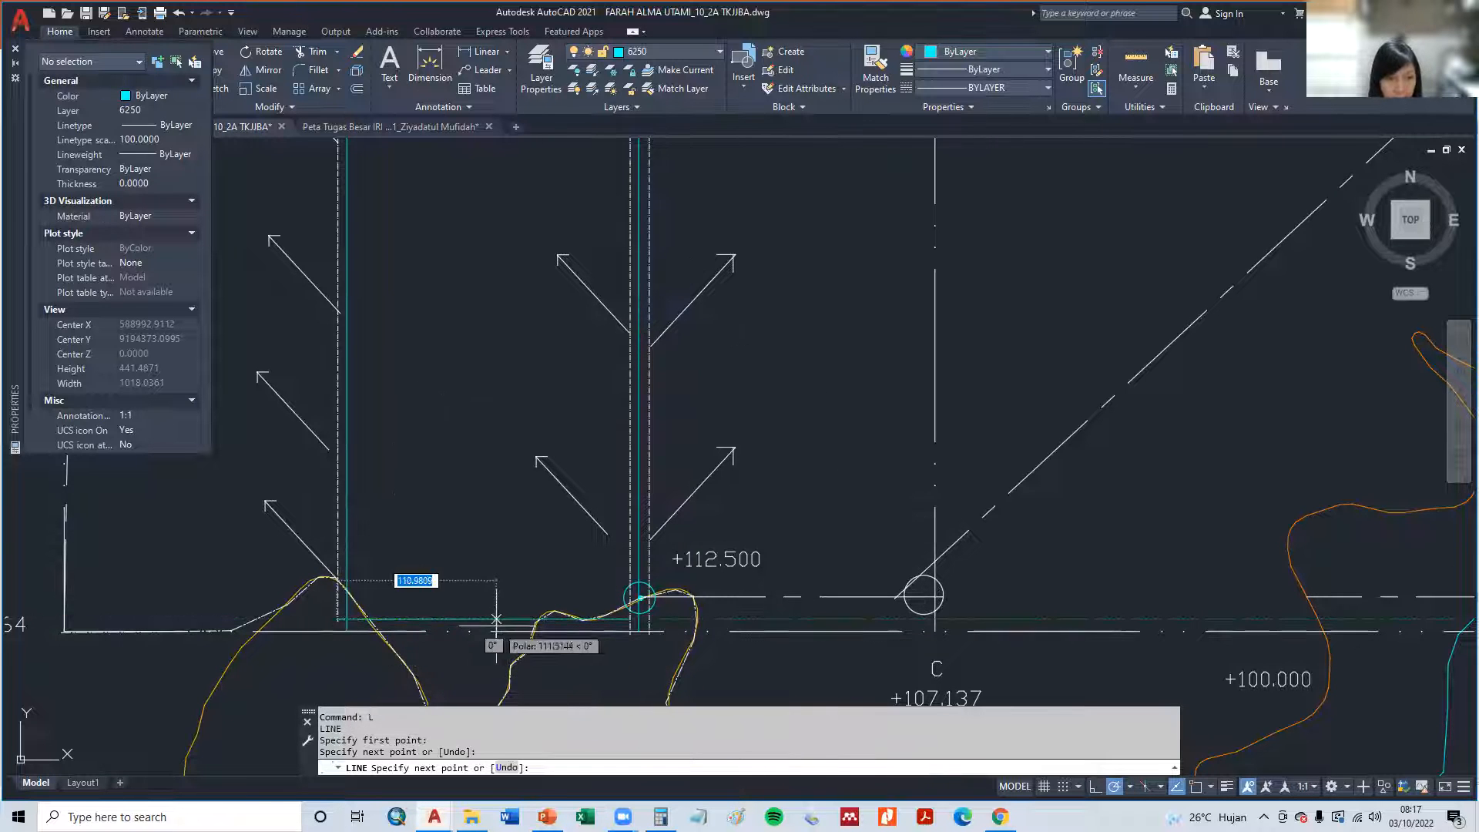
key(Escape)
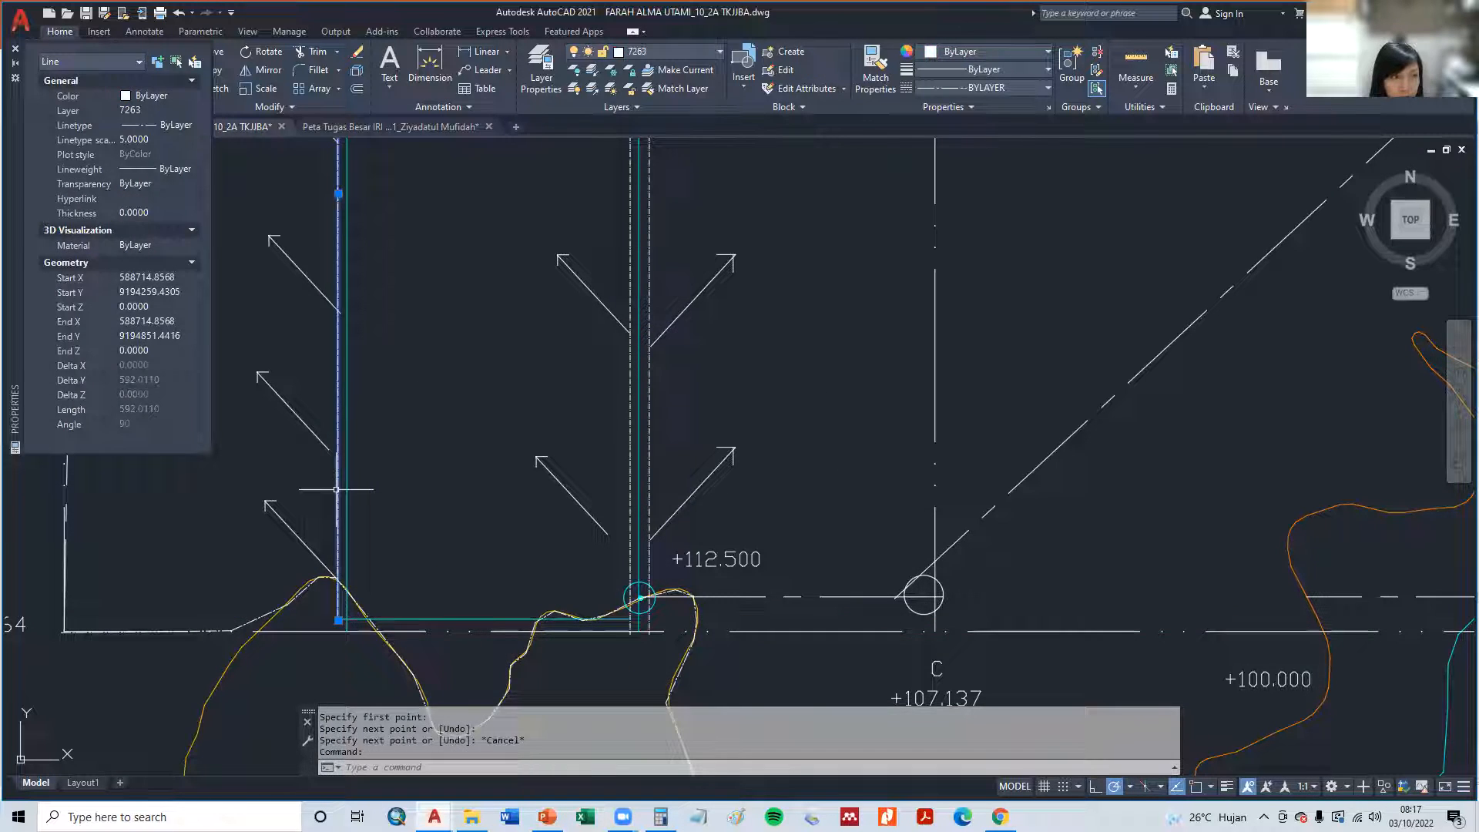
key(Escape)
key(Escape)
- Move the horizontal line between the western and middle channels to layer 7263
click(512, 622)
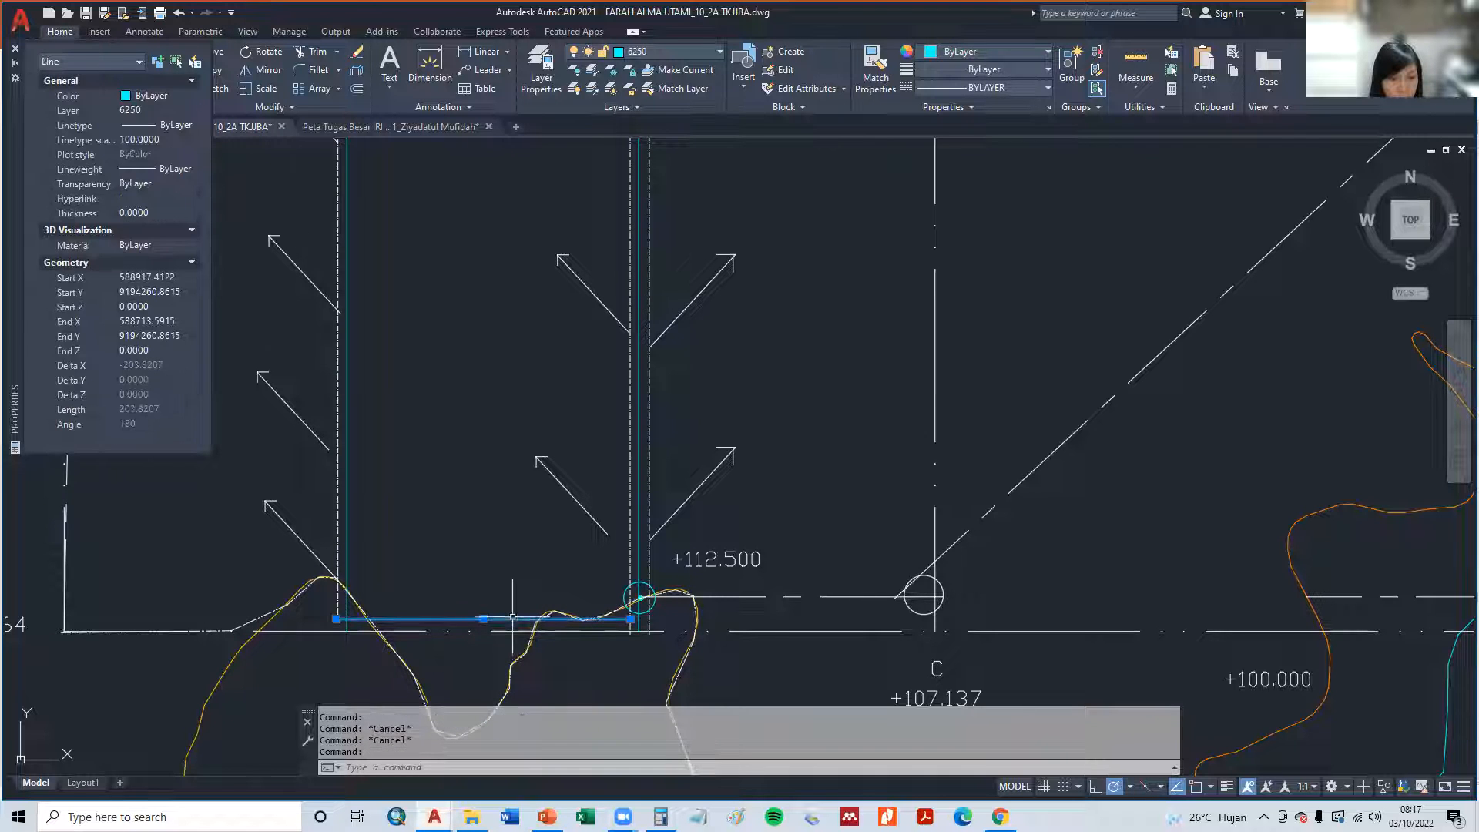
click(146, 110)
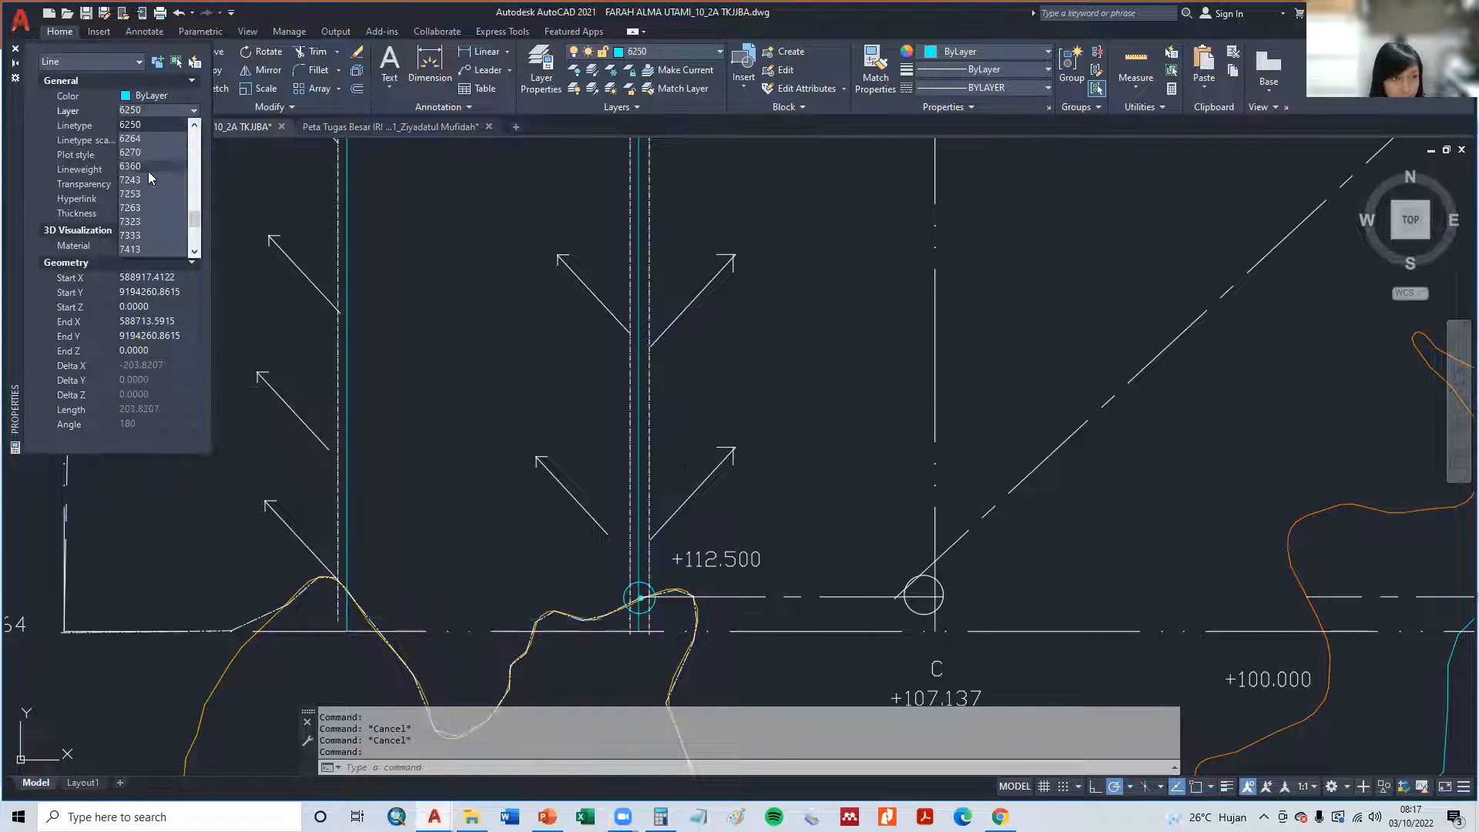
click(147, 202)
key(Escape)
key(Escape)
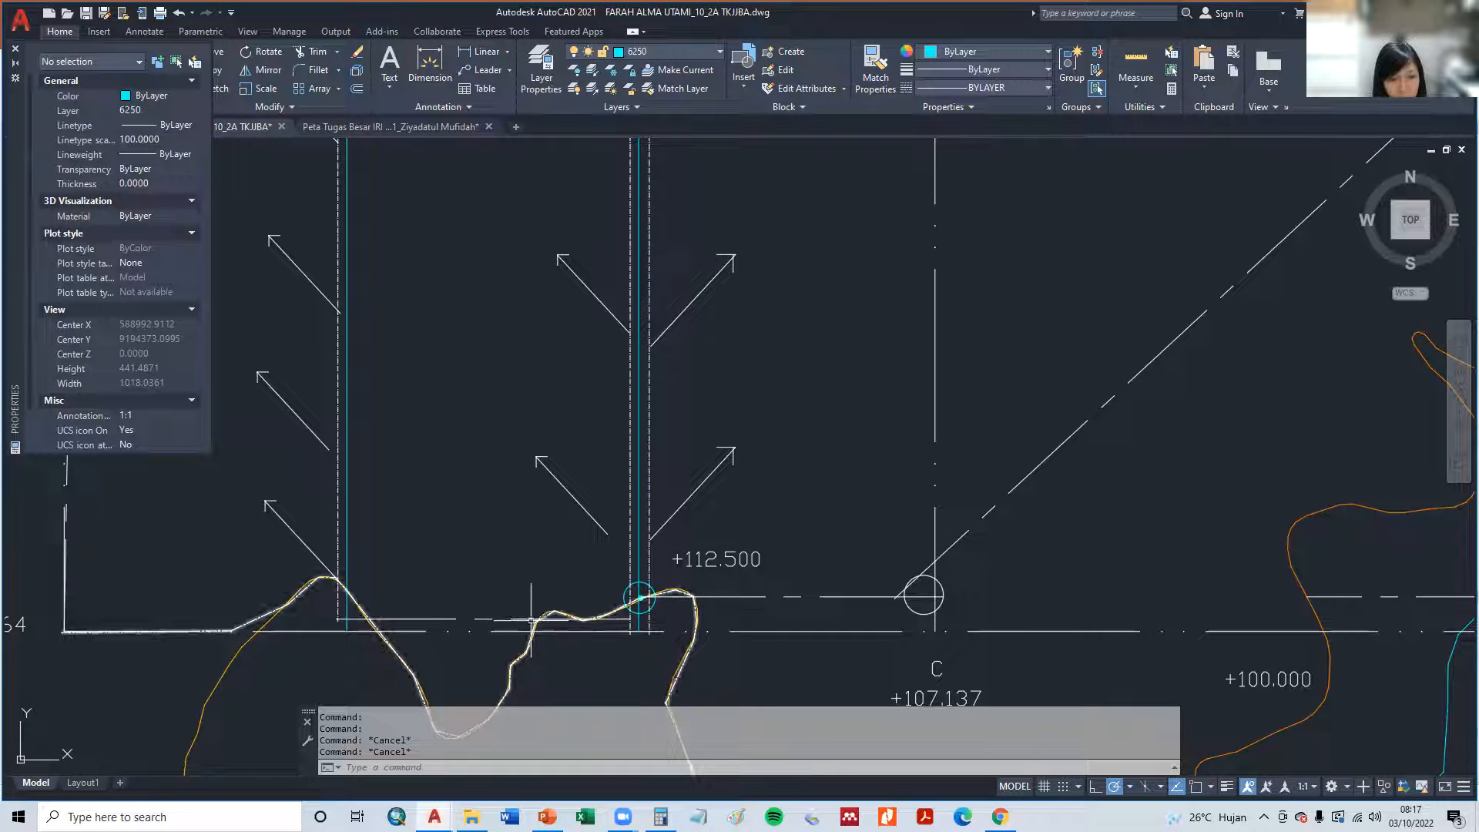
- Set the linetype scale of the horizontal line between the western and middle channels to 50
scroll(506, 585, down, 2)
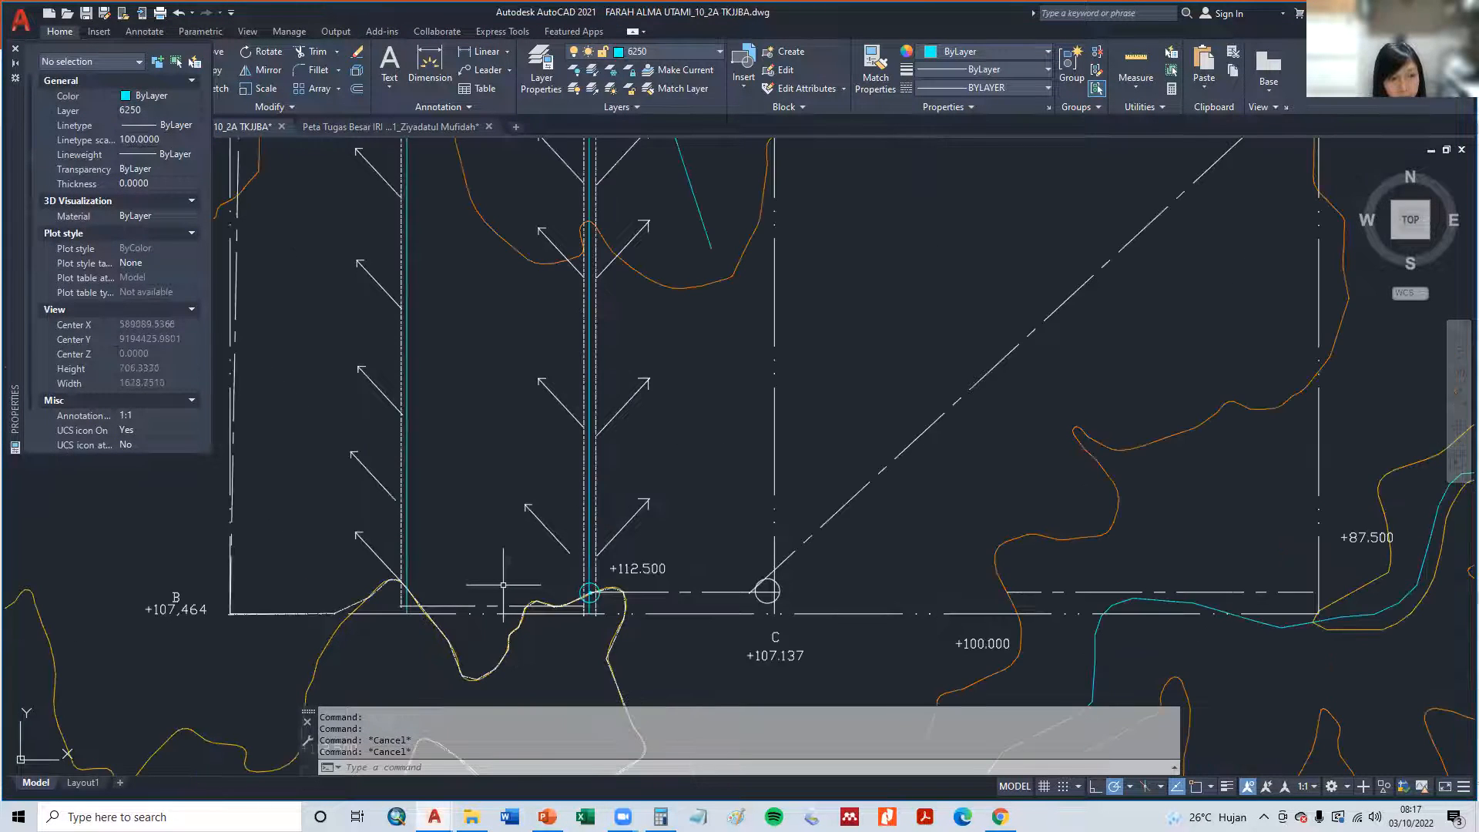
scroll(503, 584, up, 2)
click(511, 610)
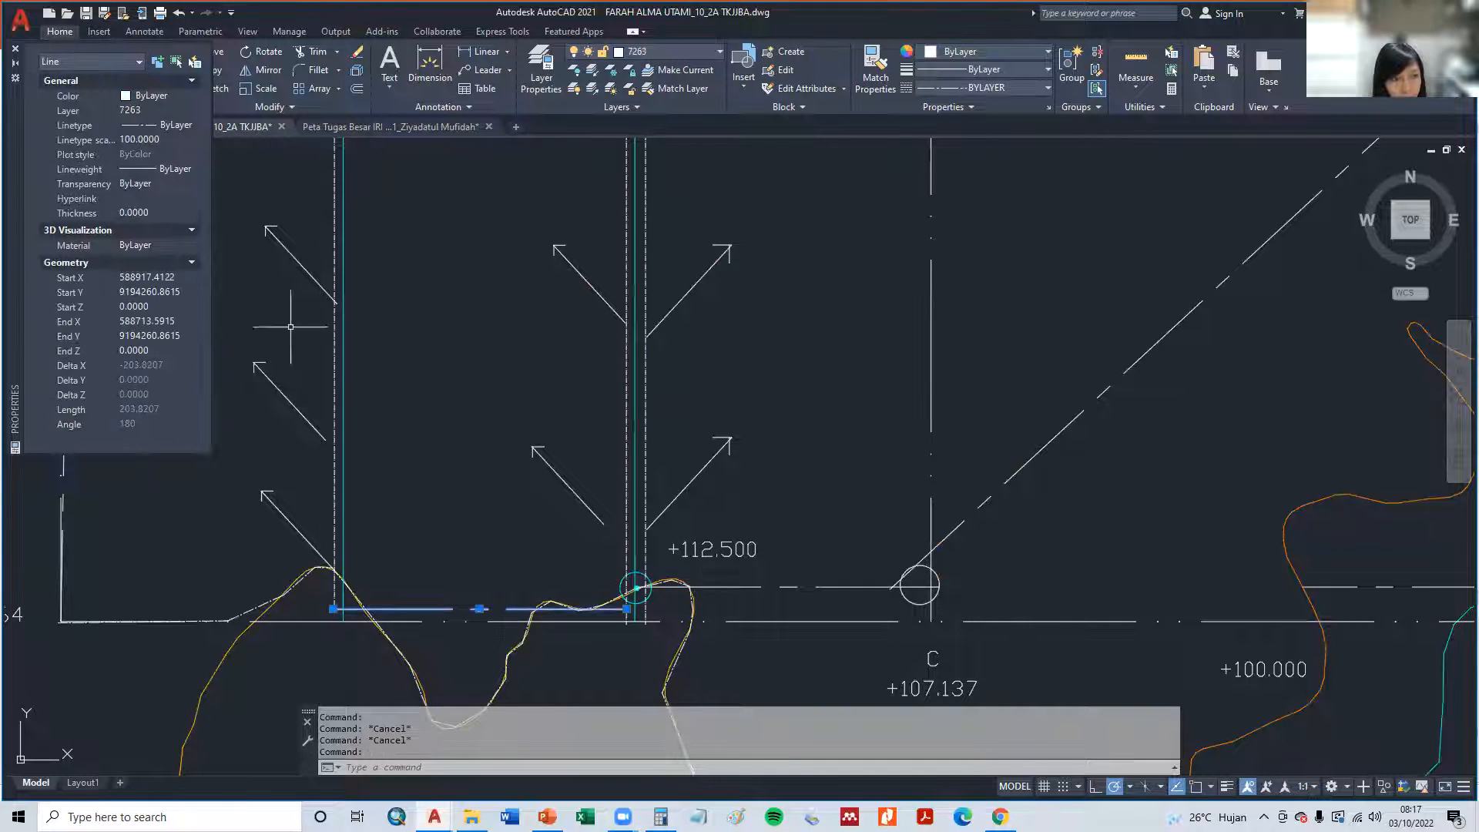
click(153, 140)
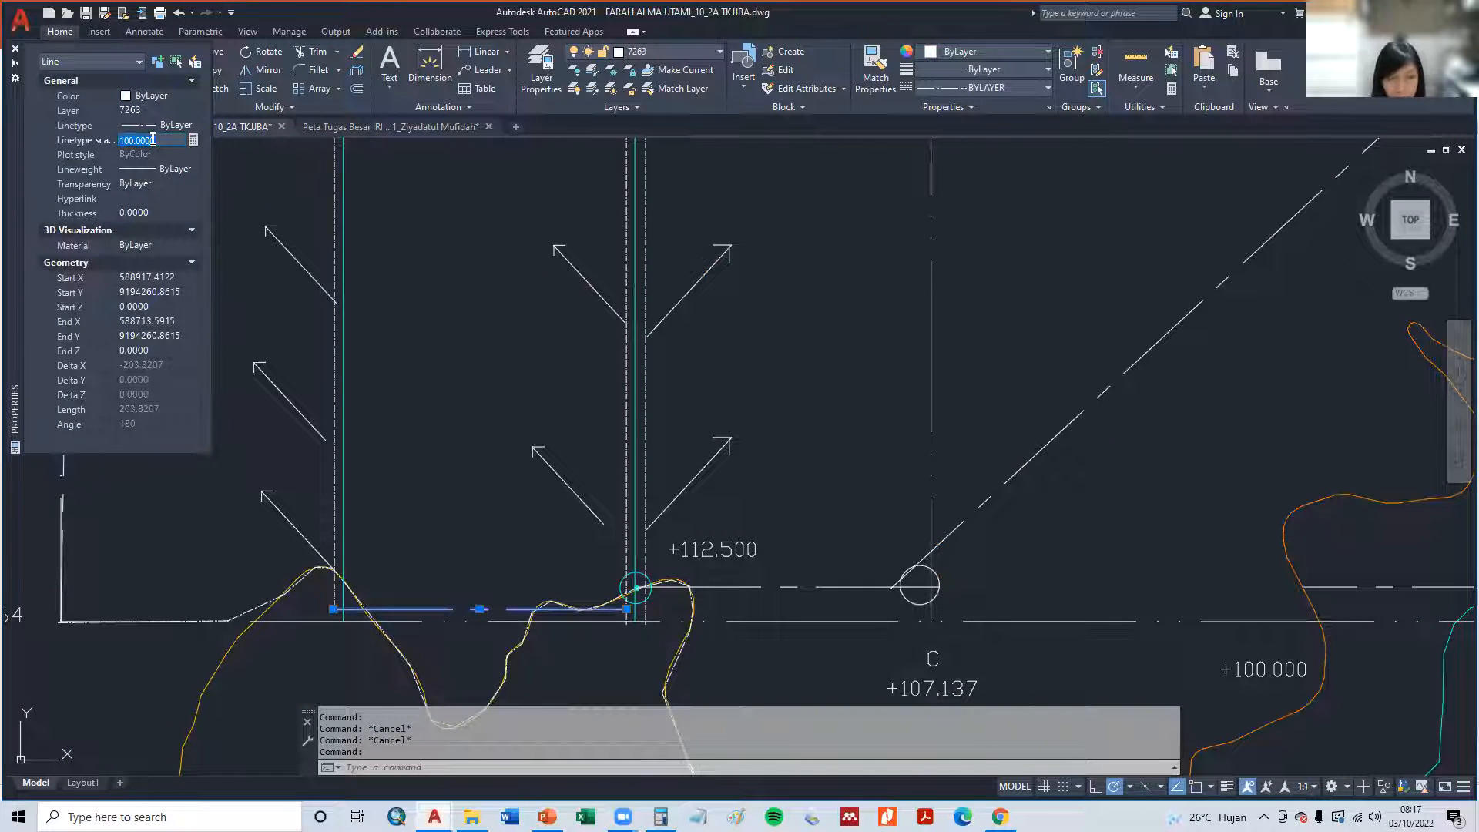
text(50)
key(Return)
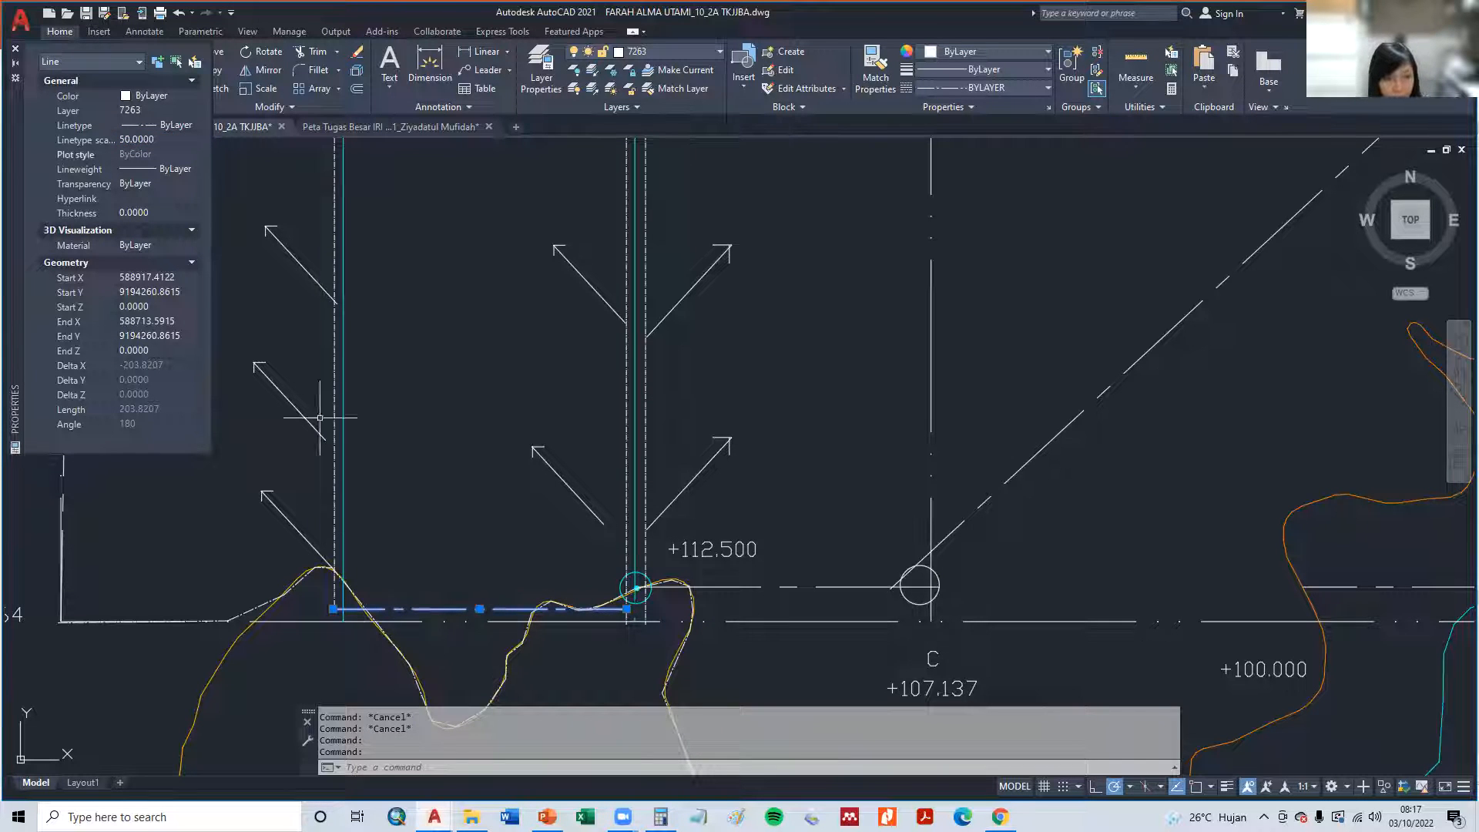
- Set the linetype scale of the horizontal line between the western and middle channels to 30
click(126, 139)
text(30)
key(Return)
key(Escape)
key(Escape)
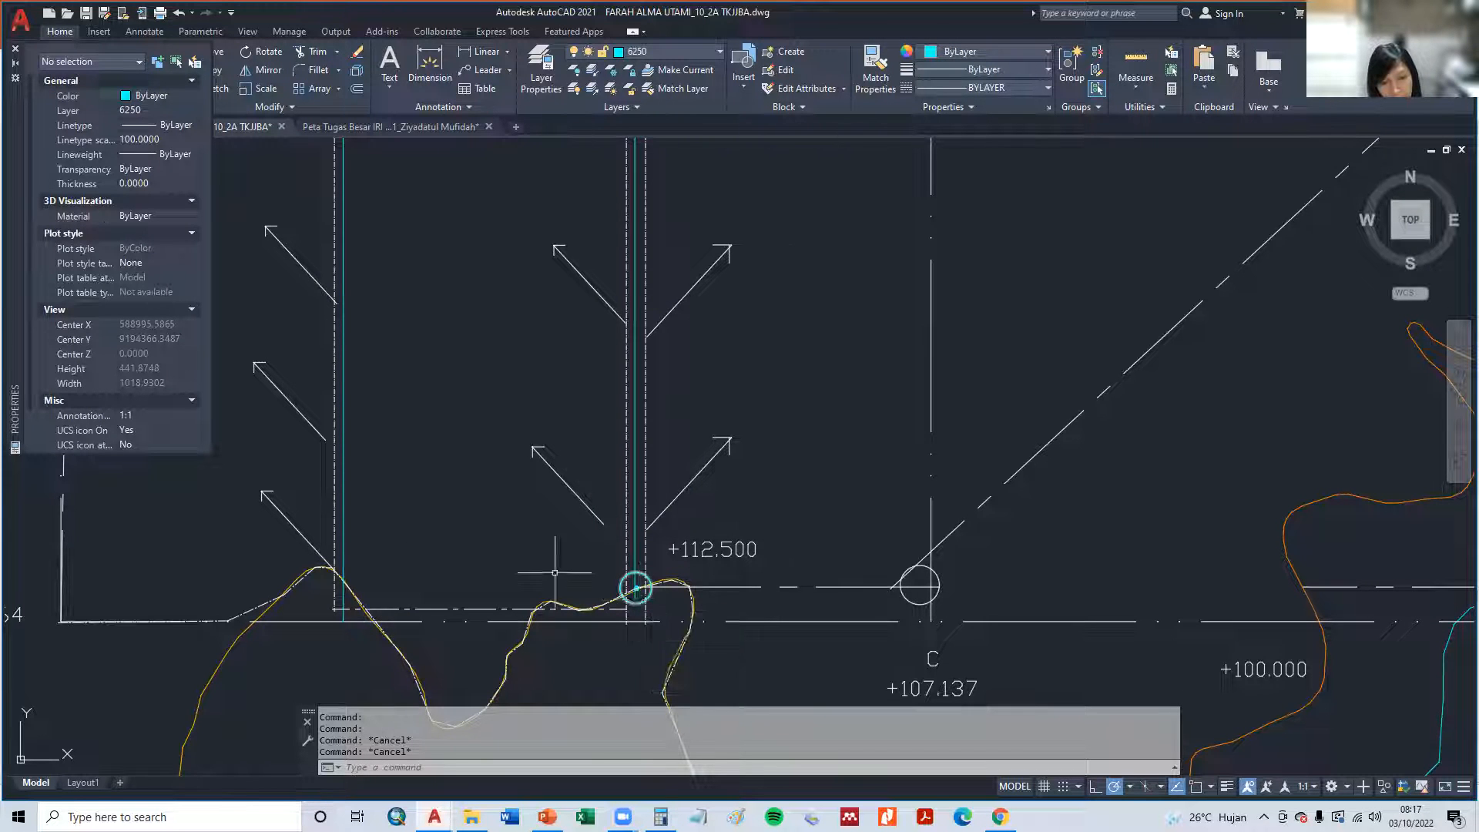
- Try a short vertical line running north from the cyan circle at the middle channel's south end, then undo it
scroll(637, 586, up, 4)
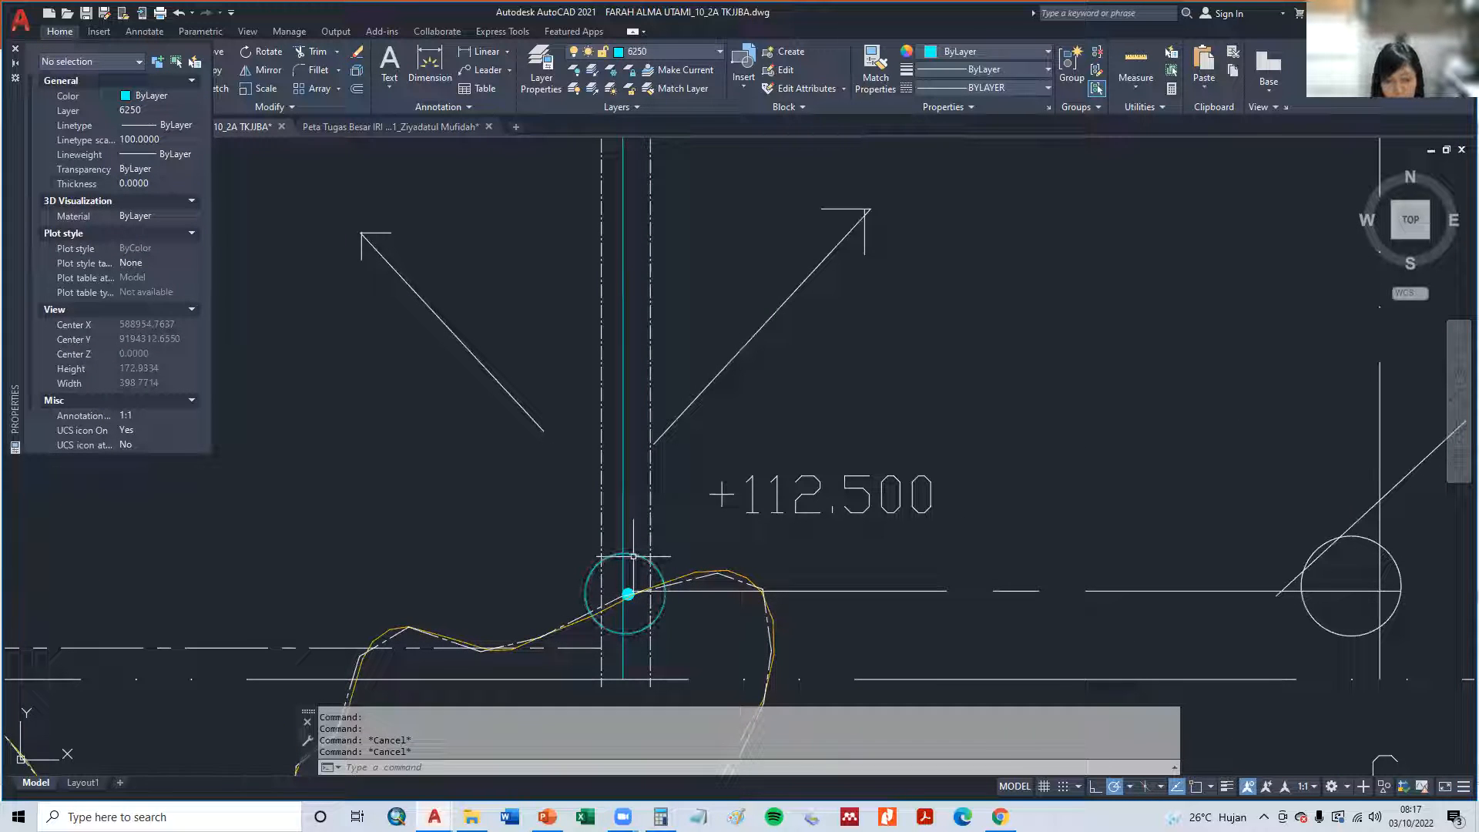
text(L)
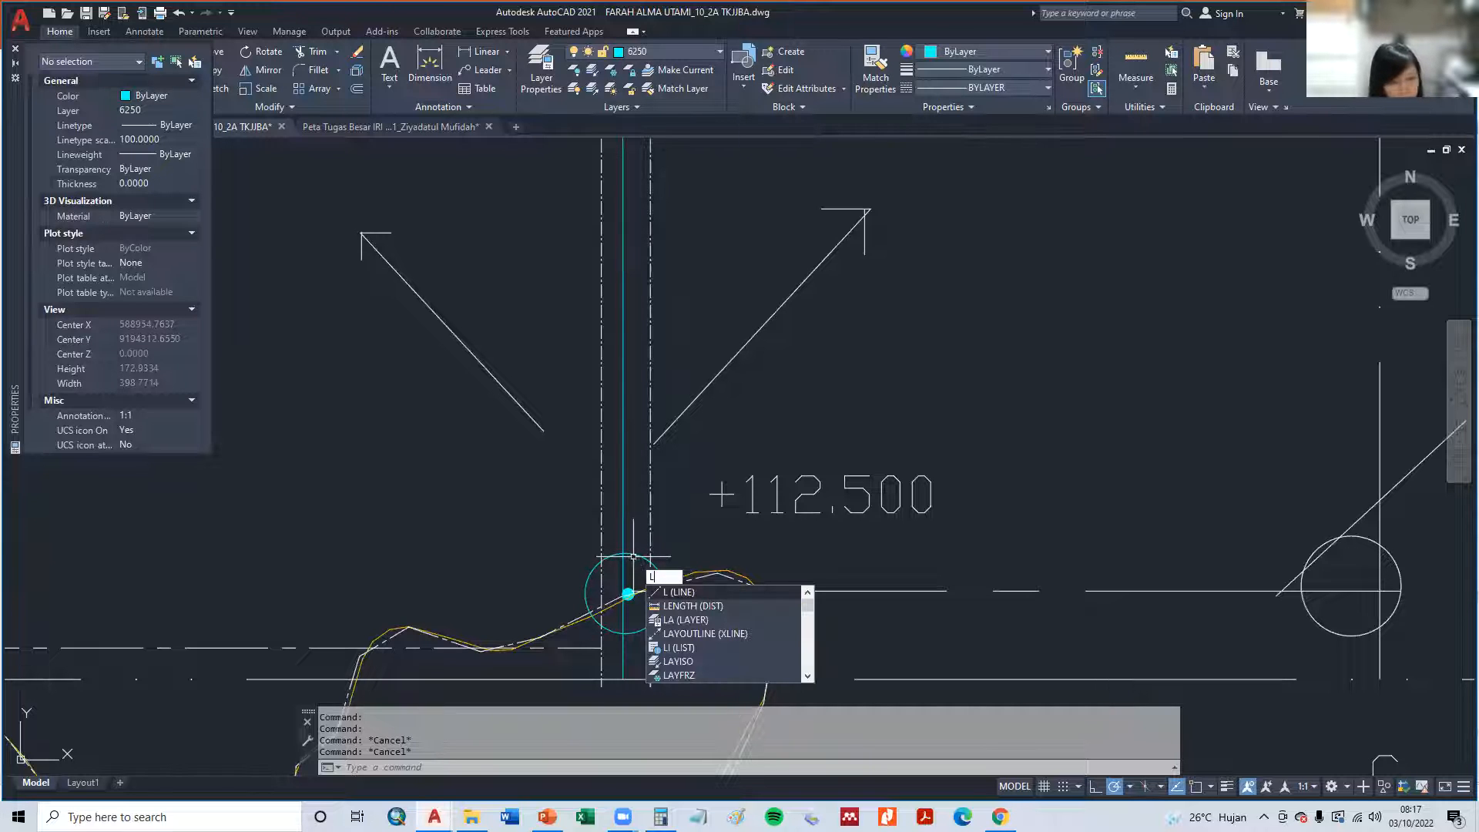
key(Return)
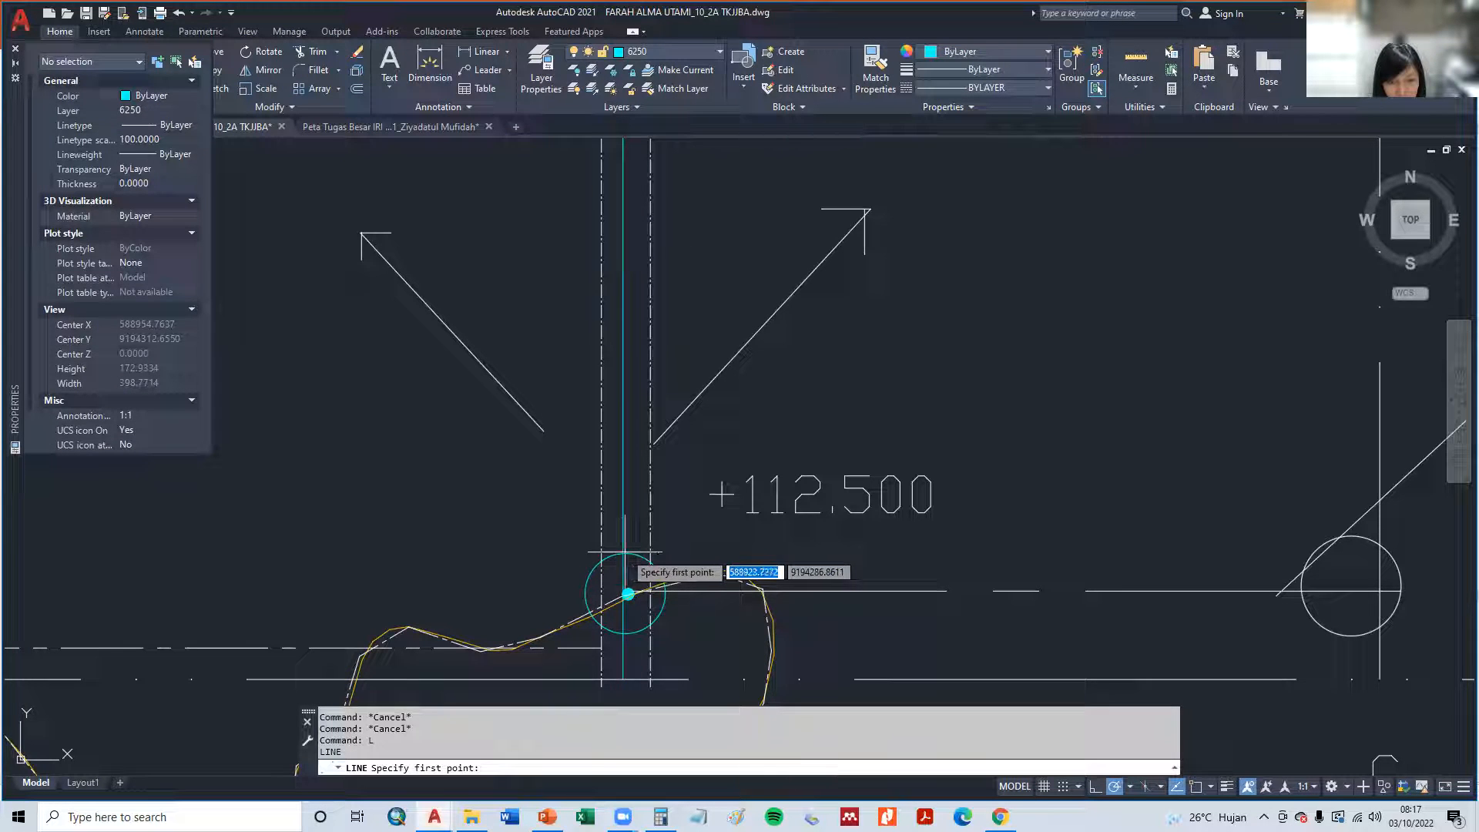
click(624, 548)
click(625, 519)
key(Escape)
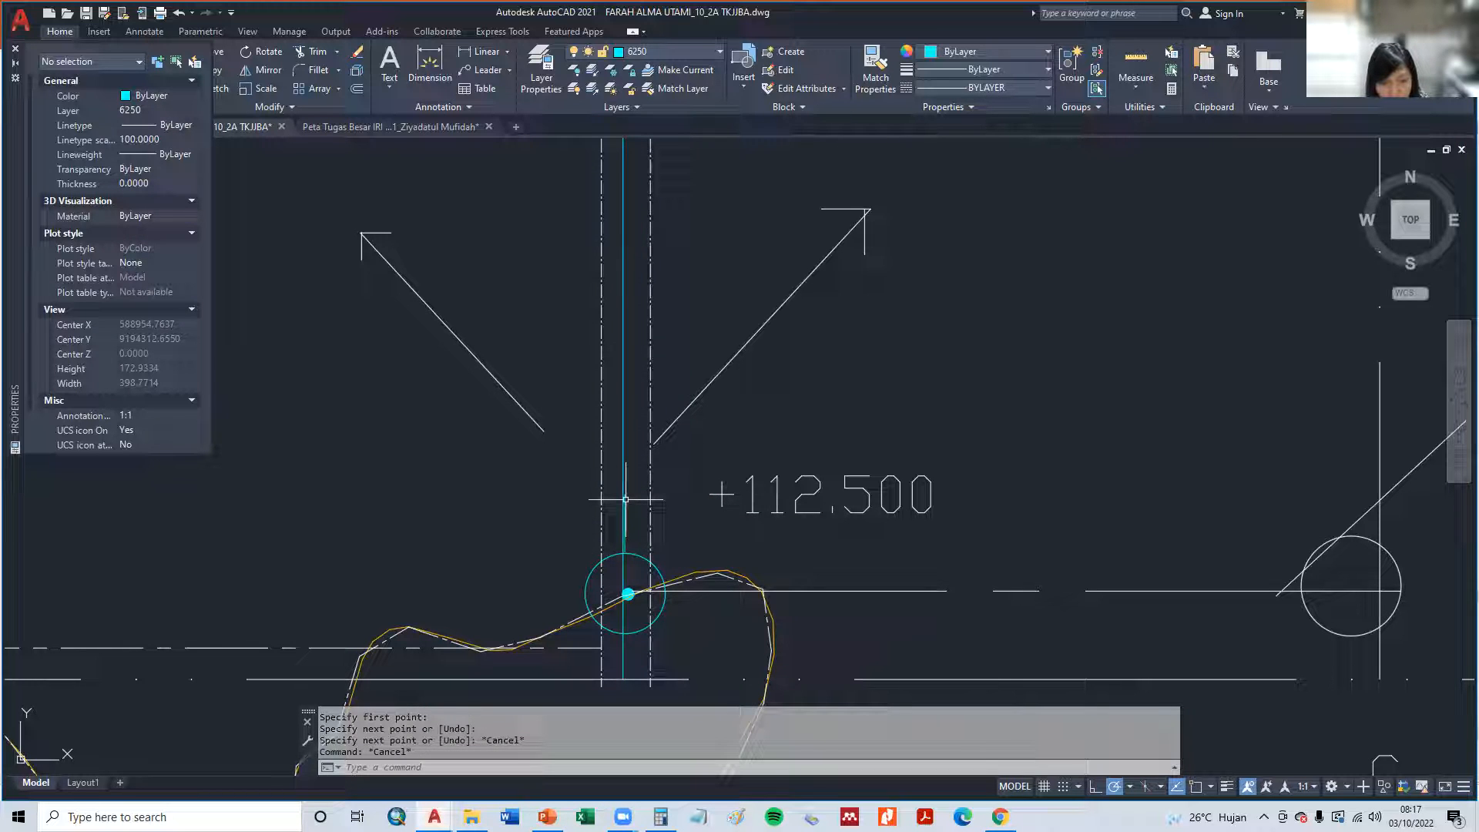
key(Escape)
key(Escape)
key(ctrl+z)
scroll(616, 570, down, 4)
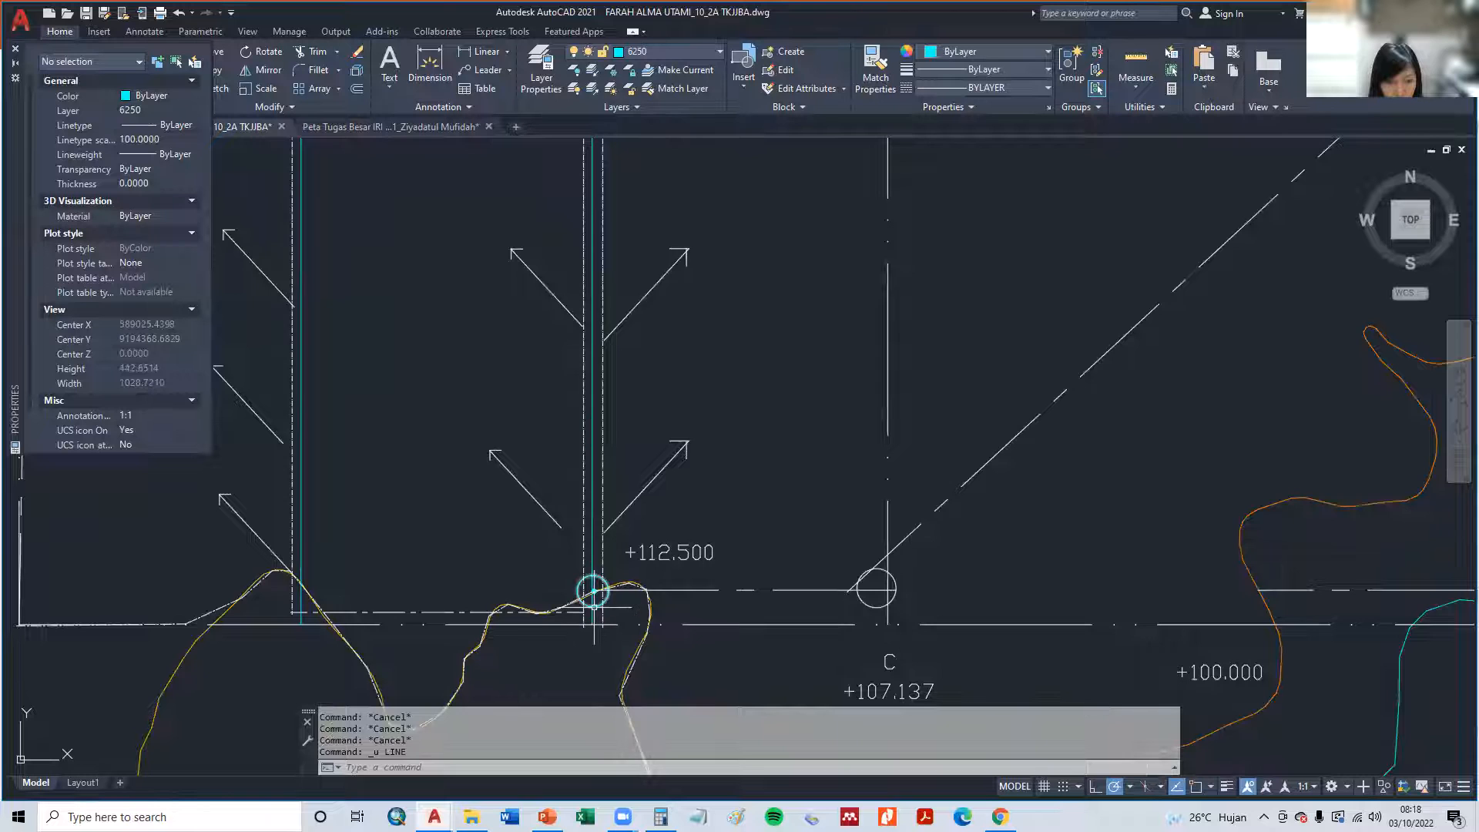
- Switch to the PowerPoint presentation, examine the tertiary offtake and tertiary box symbols on slide 45, and return to AutoCAD
scroll(576, 593, up, 4)
scroll(555, 535, up, 4)
scroll(556, 539, down, 4)
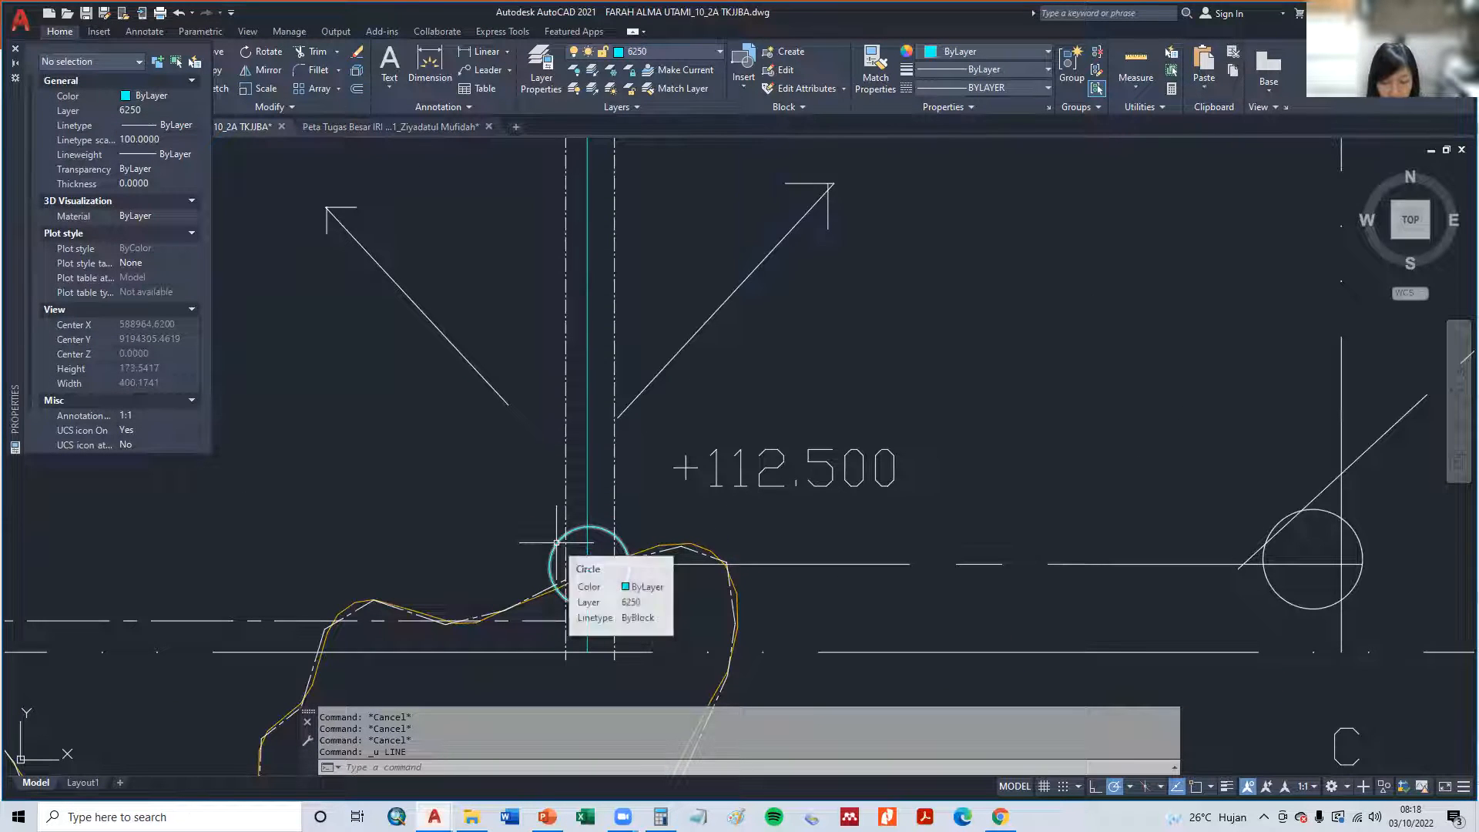
key(alt+Tab)
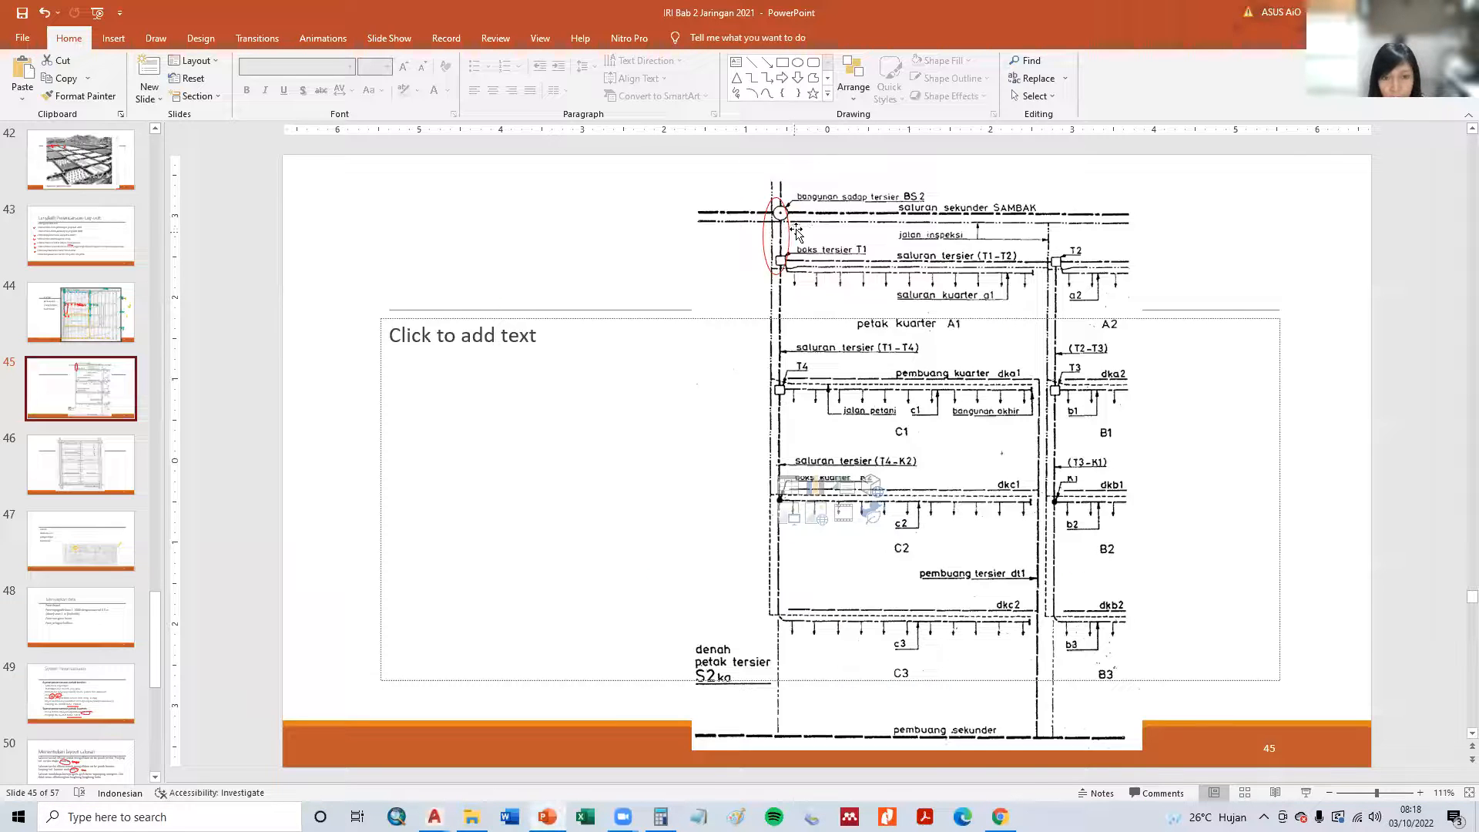
scroll(797, 231, up, 2)
scroll(747, 245, down, 3)
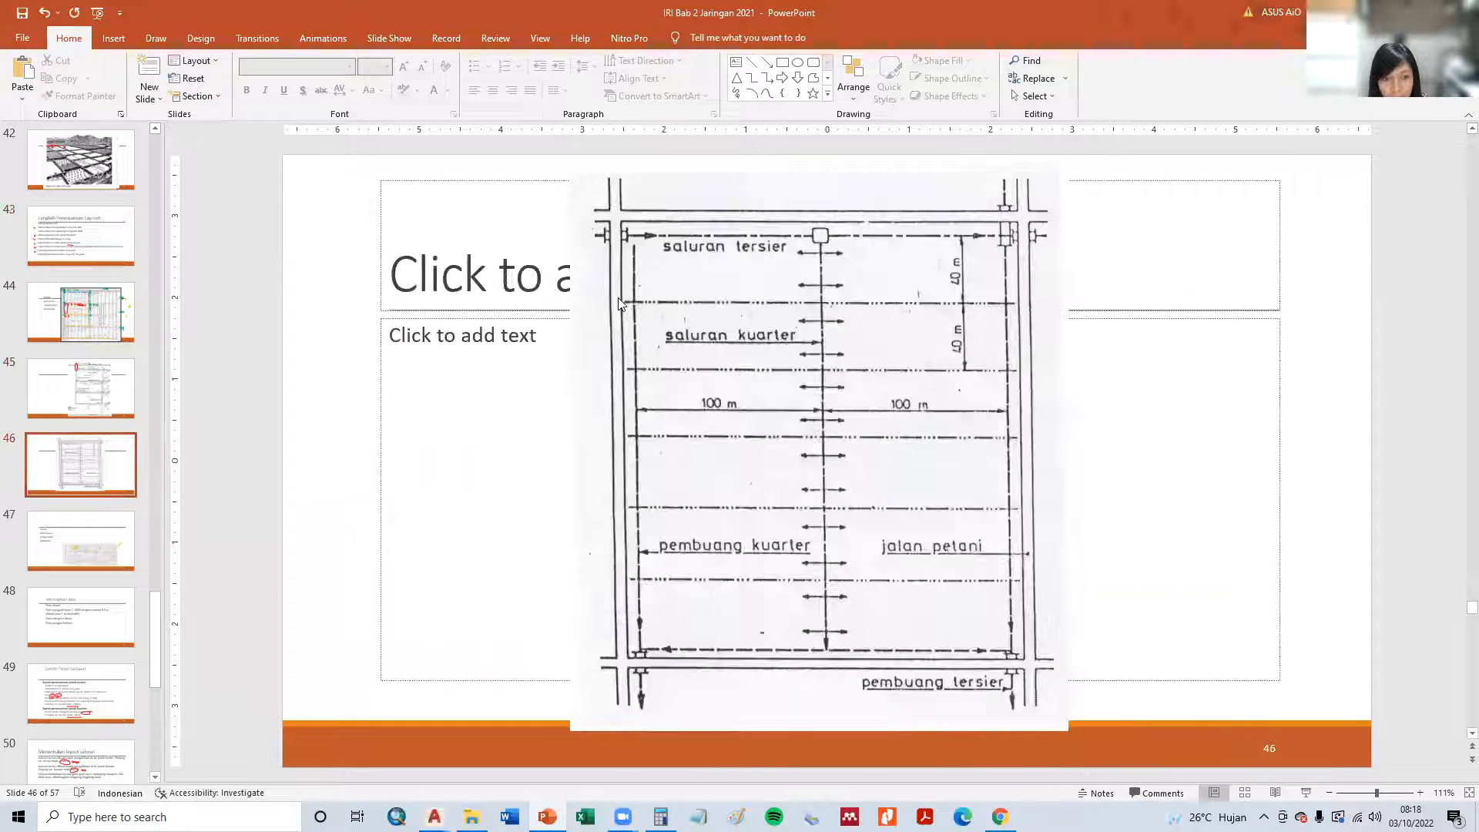
scroll(618, 303, down, 1)
click(92, 393)
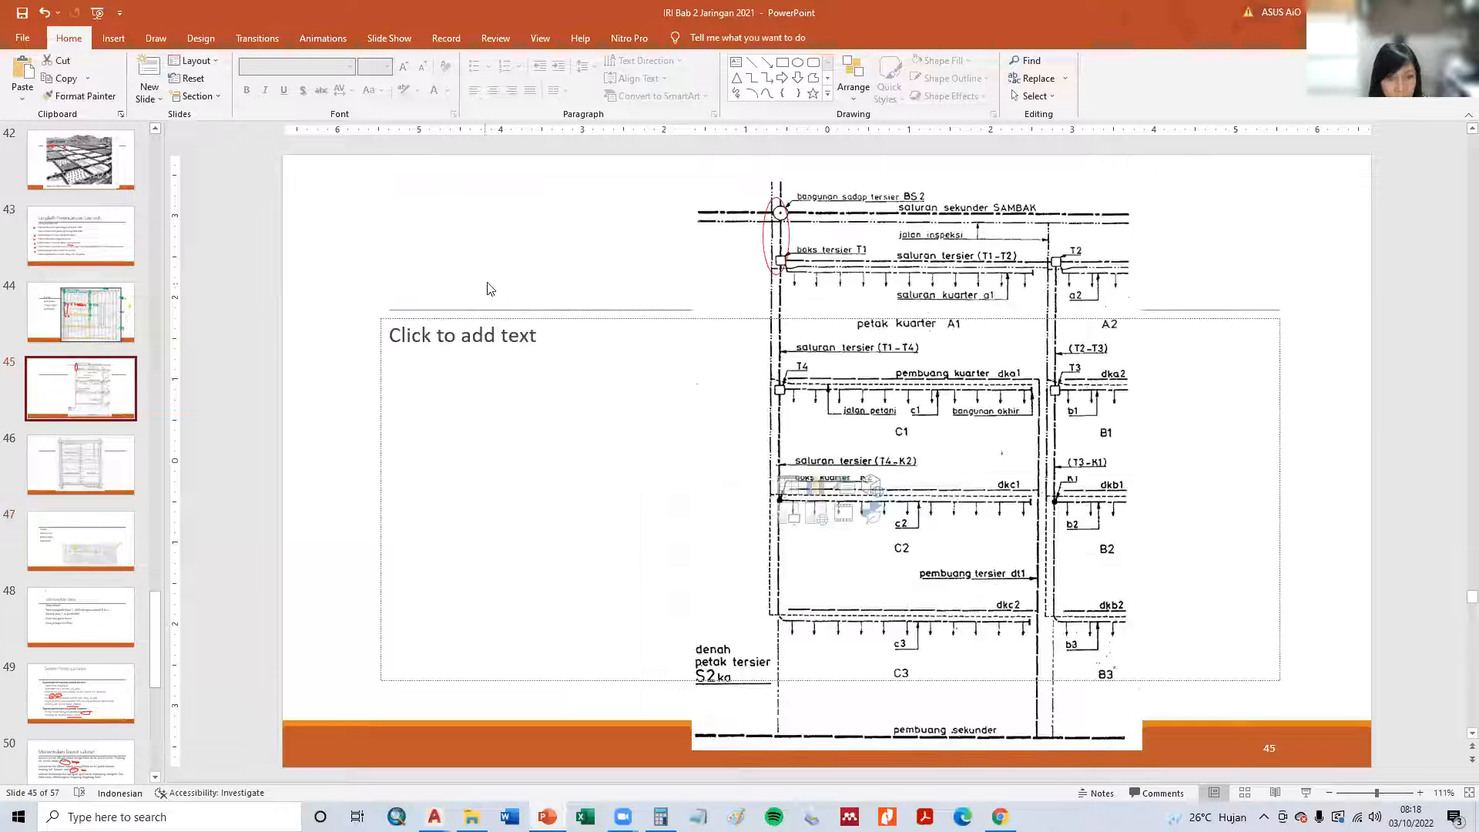
ctrl+scroll(755, 242, up, 10)
scroll(770, 233, up, 12)
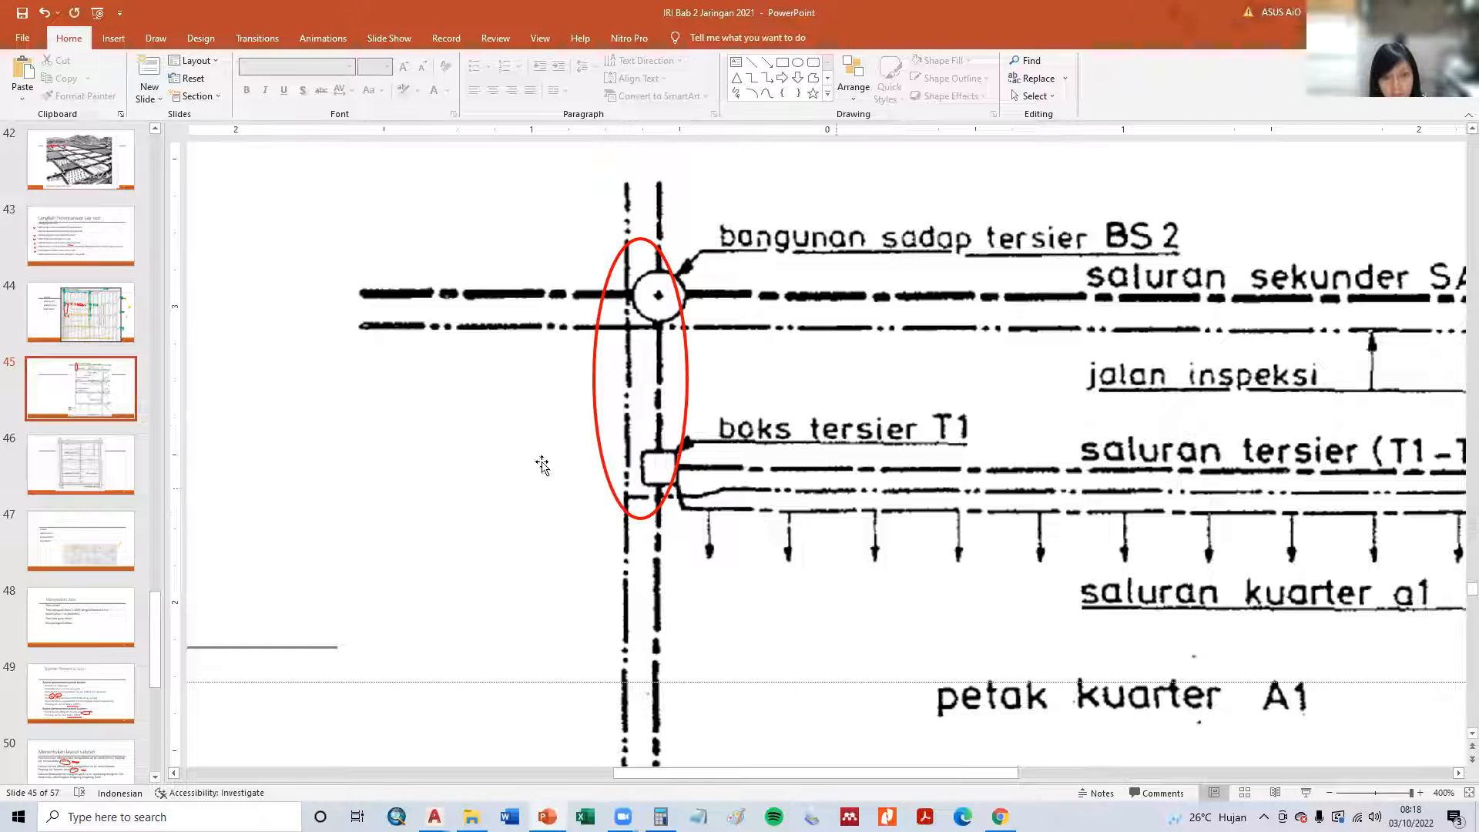
key(super+Tab)
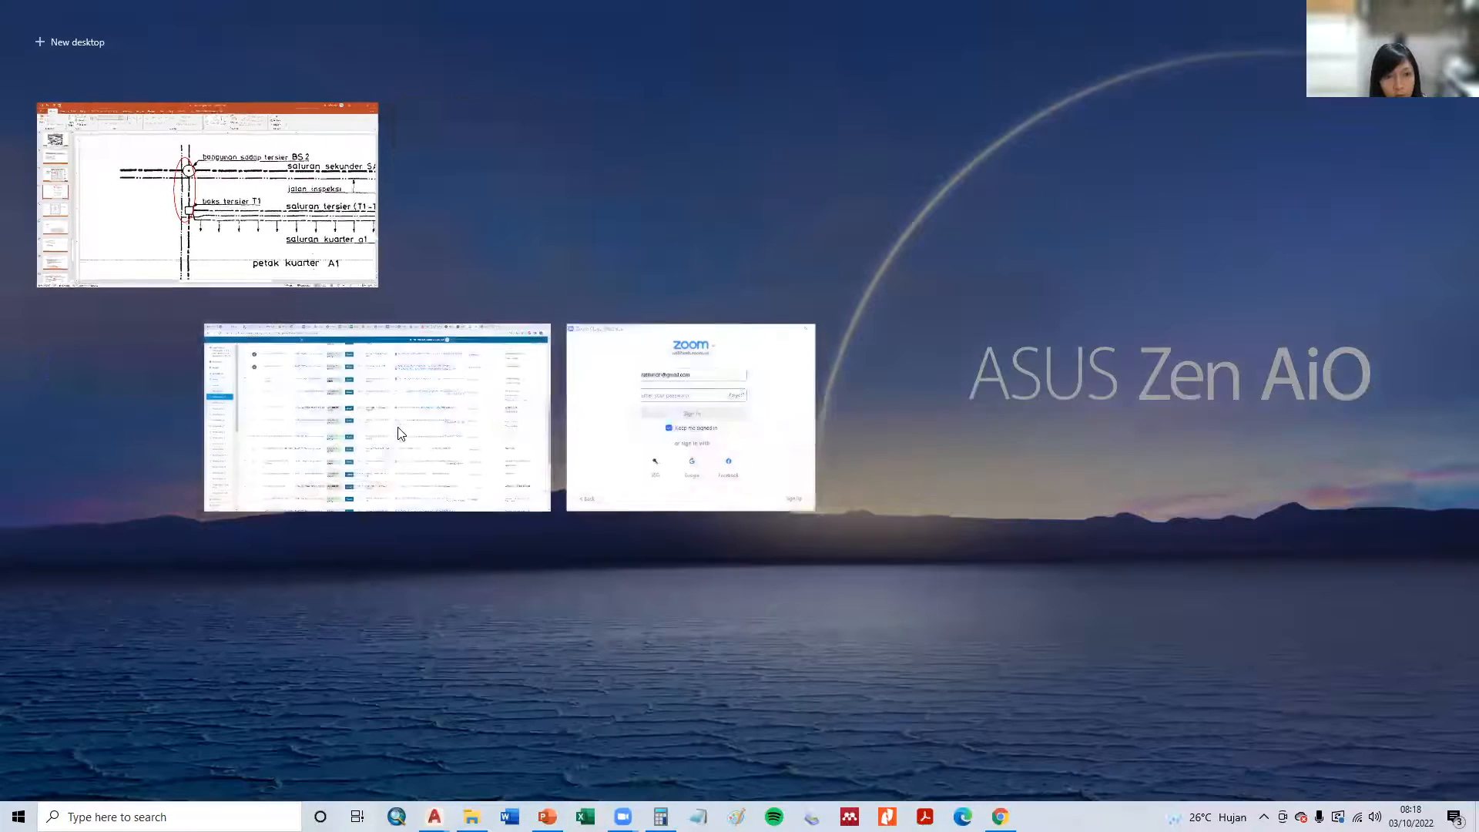
key(alt+Tab)
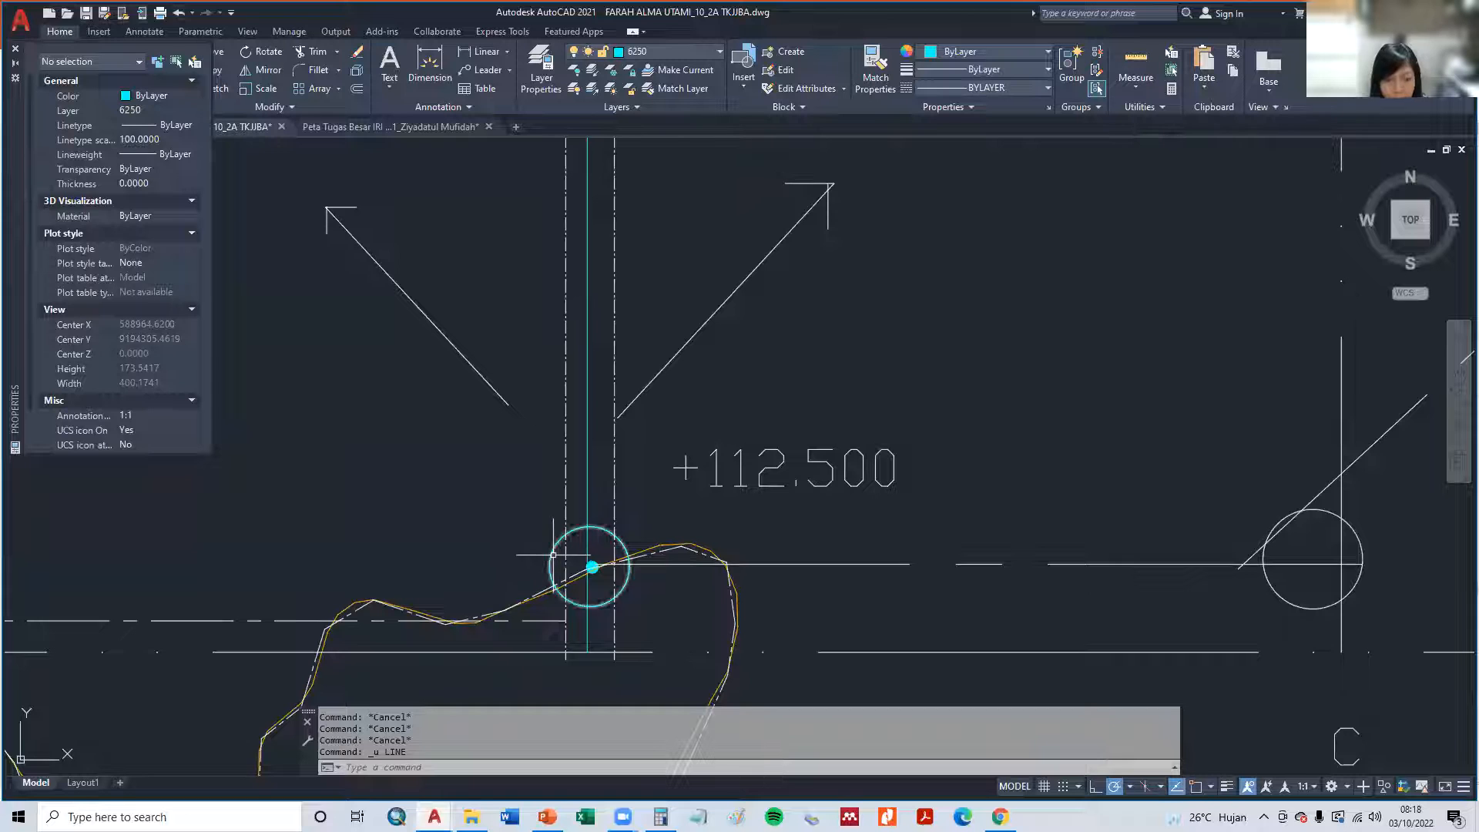
- Draw a small rectangle just northwest of the cyan circle at the middle channel's south end
right_click(555, 560)
key(Escape)
key(Escape)
text(rec)
key(Return)
click(590, 567)
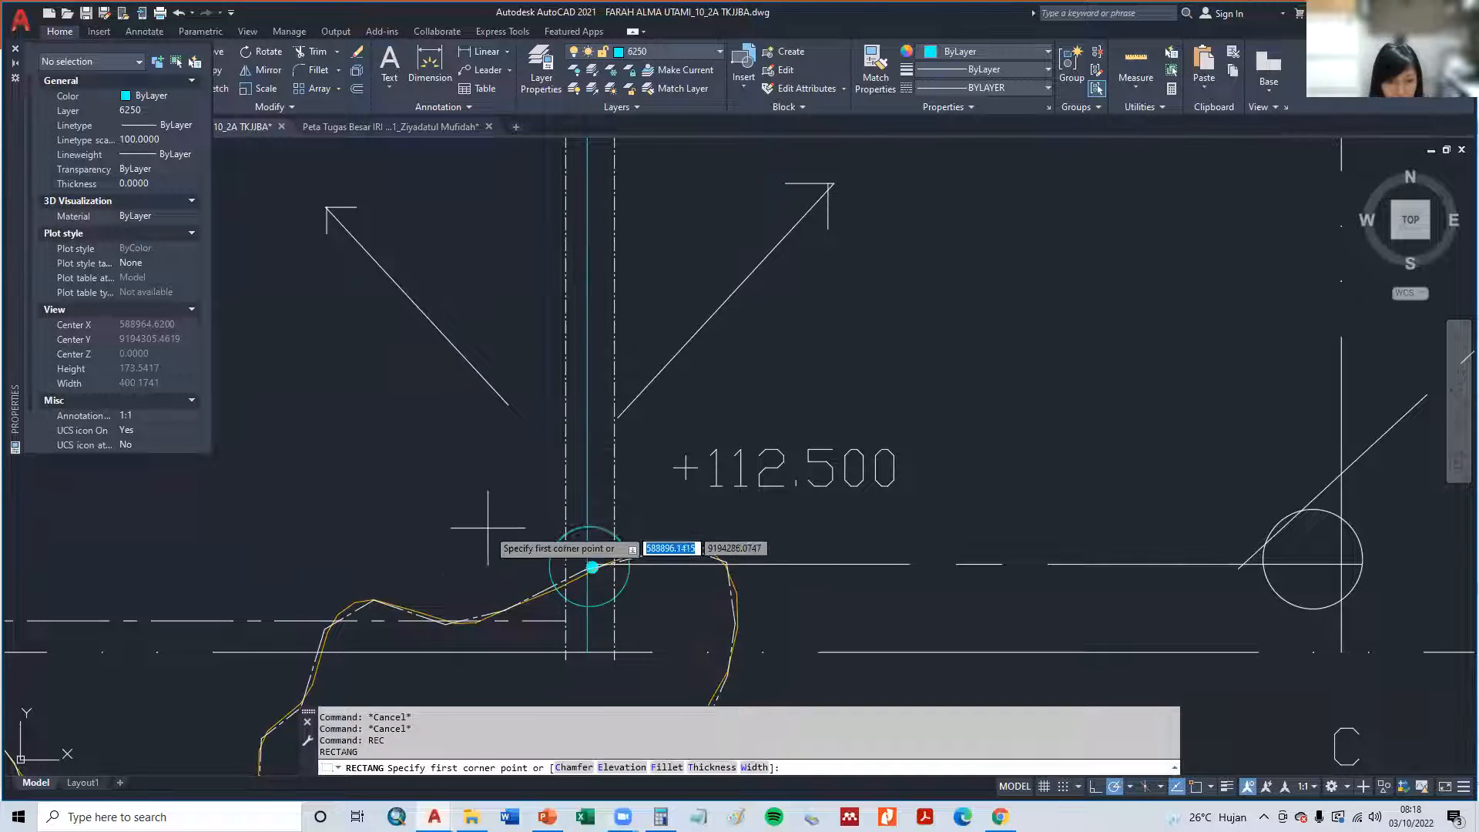
click(528, 530)
key(Escape)
key(Escape)
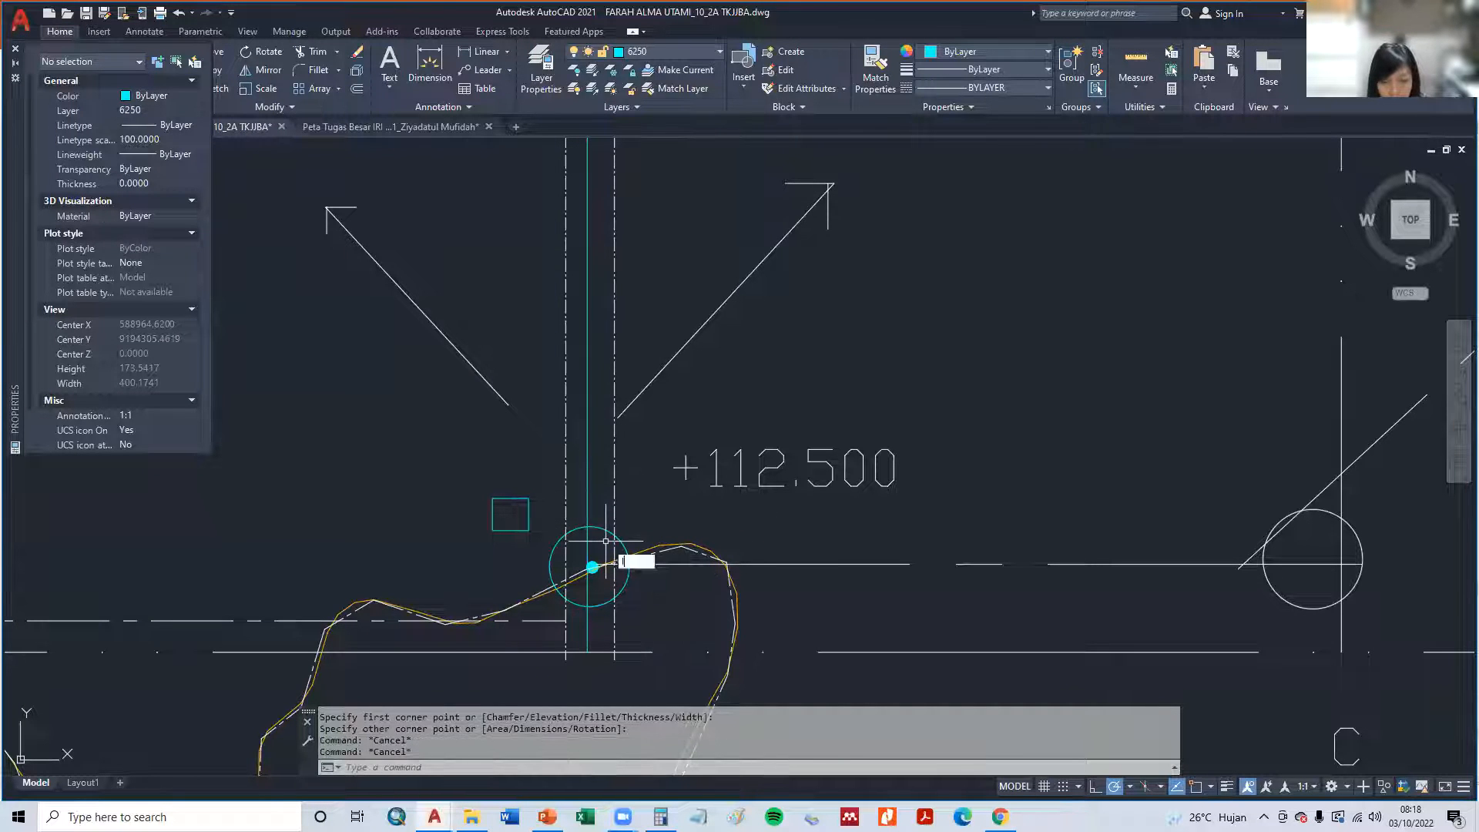
- Draw a line connecting the cyan circle to the lower east corner of the small rectangle
text(l)
key(Return)
click(590, 567)
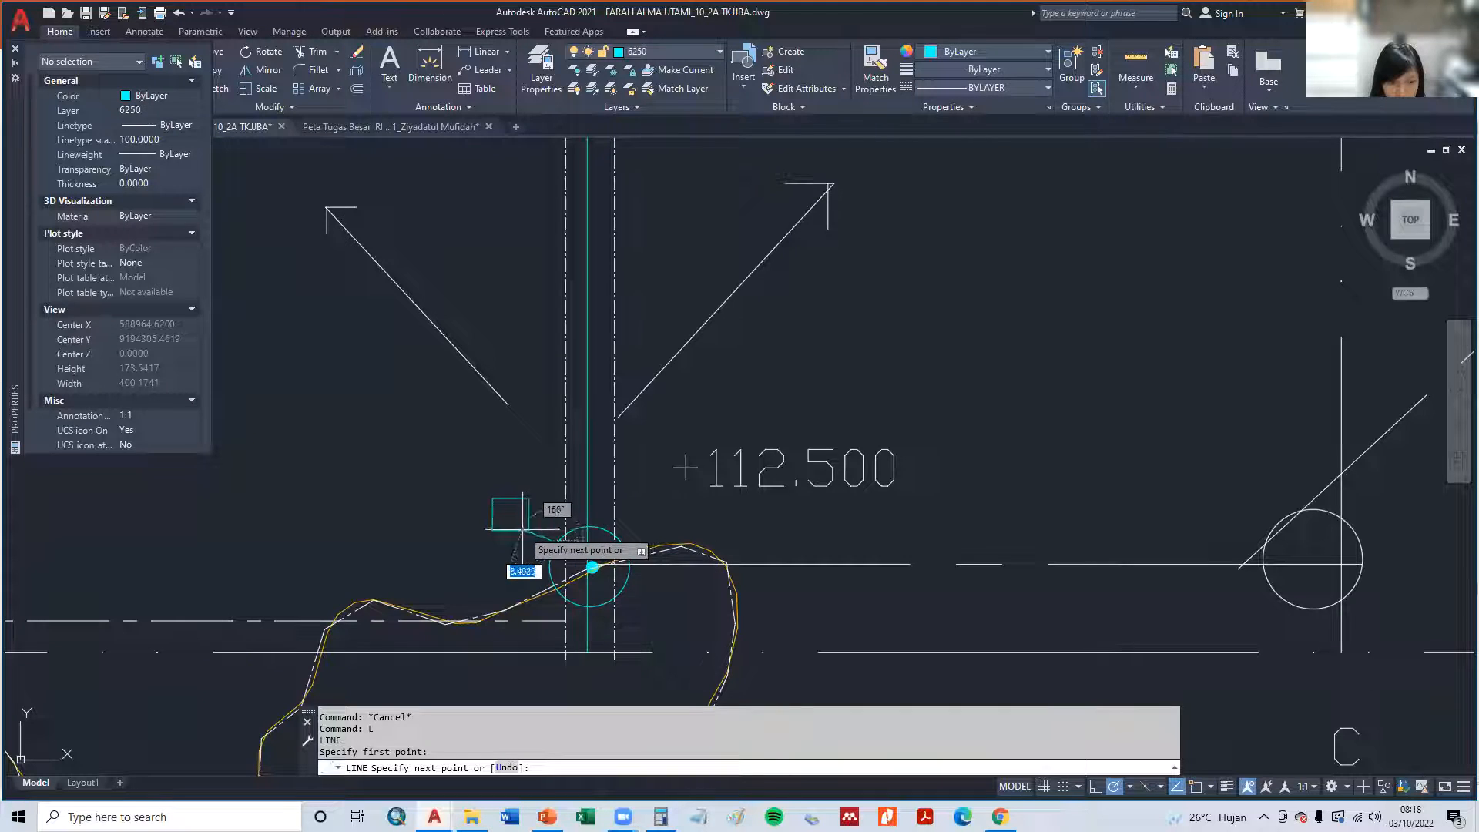
click(528, 530)
key(Escape)
key(Escape)
- Undo the connecting line and the small rectangle beside the cyan circle
scroll(592, 565, down, 2)
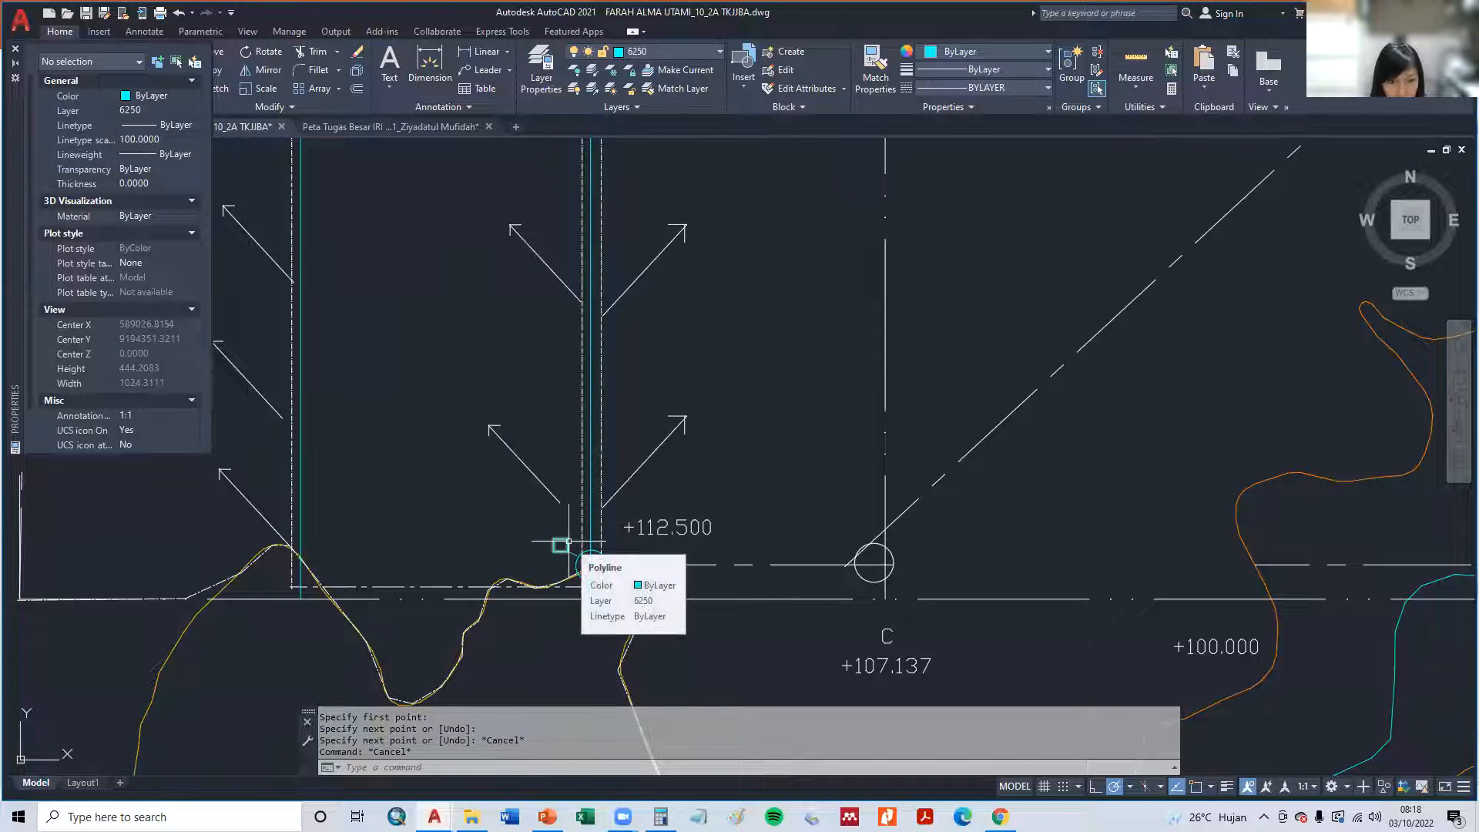
scroll(569, 541, up, 2)
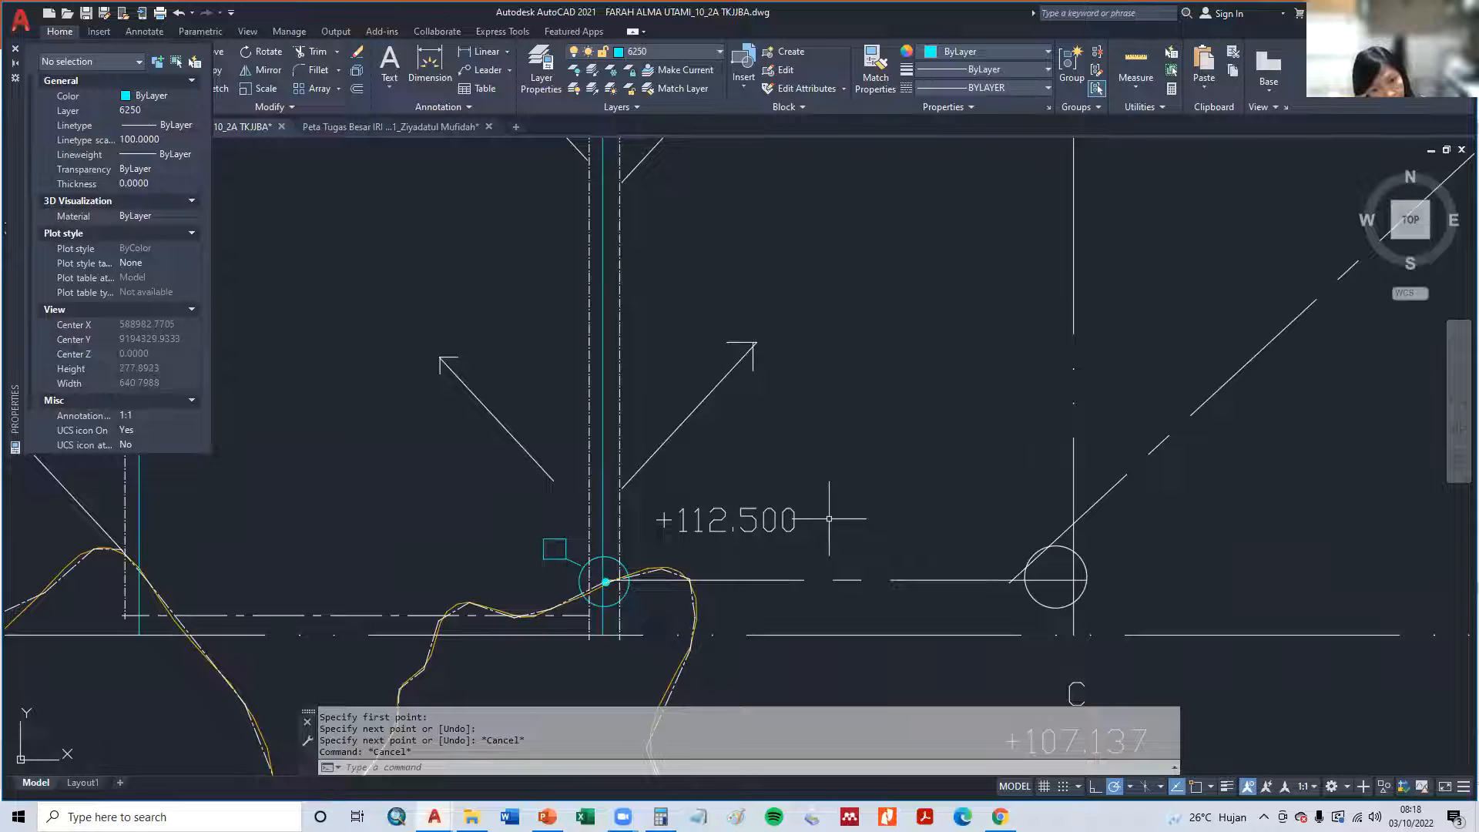
key(ctrl+z)
key(ctrl+z)
key(ctrl+z)
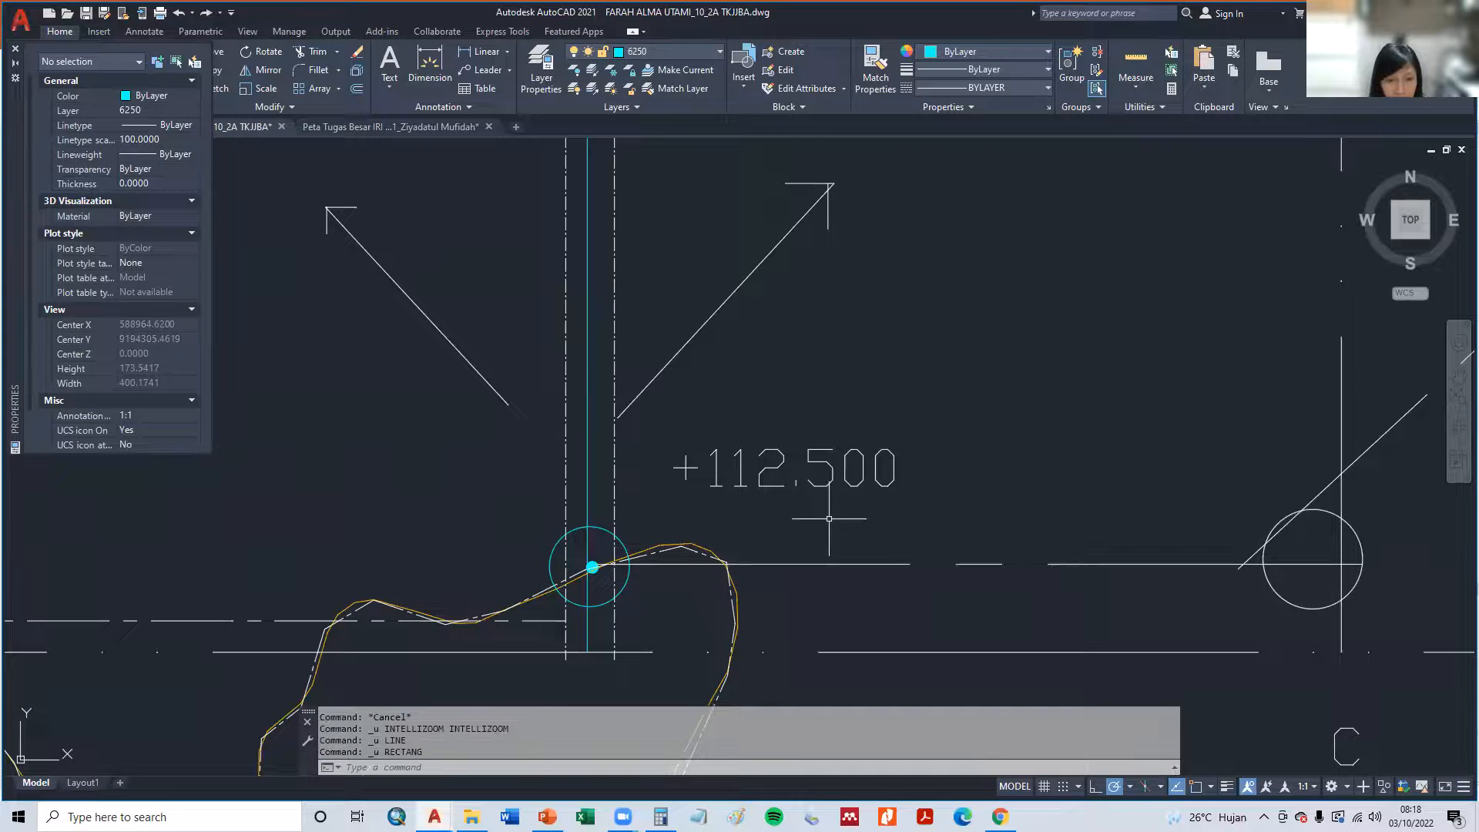
- Move the large and small cyan circle outlines east of the middle channel, just below the +112.500 label
text(m)
key(Return)
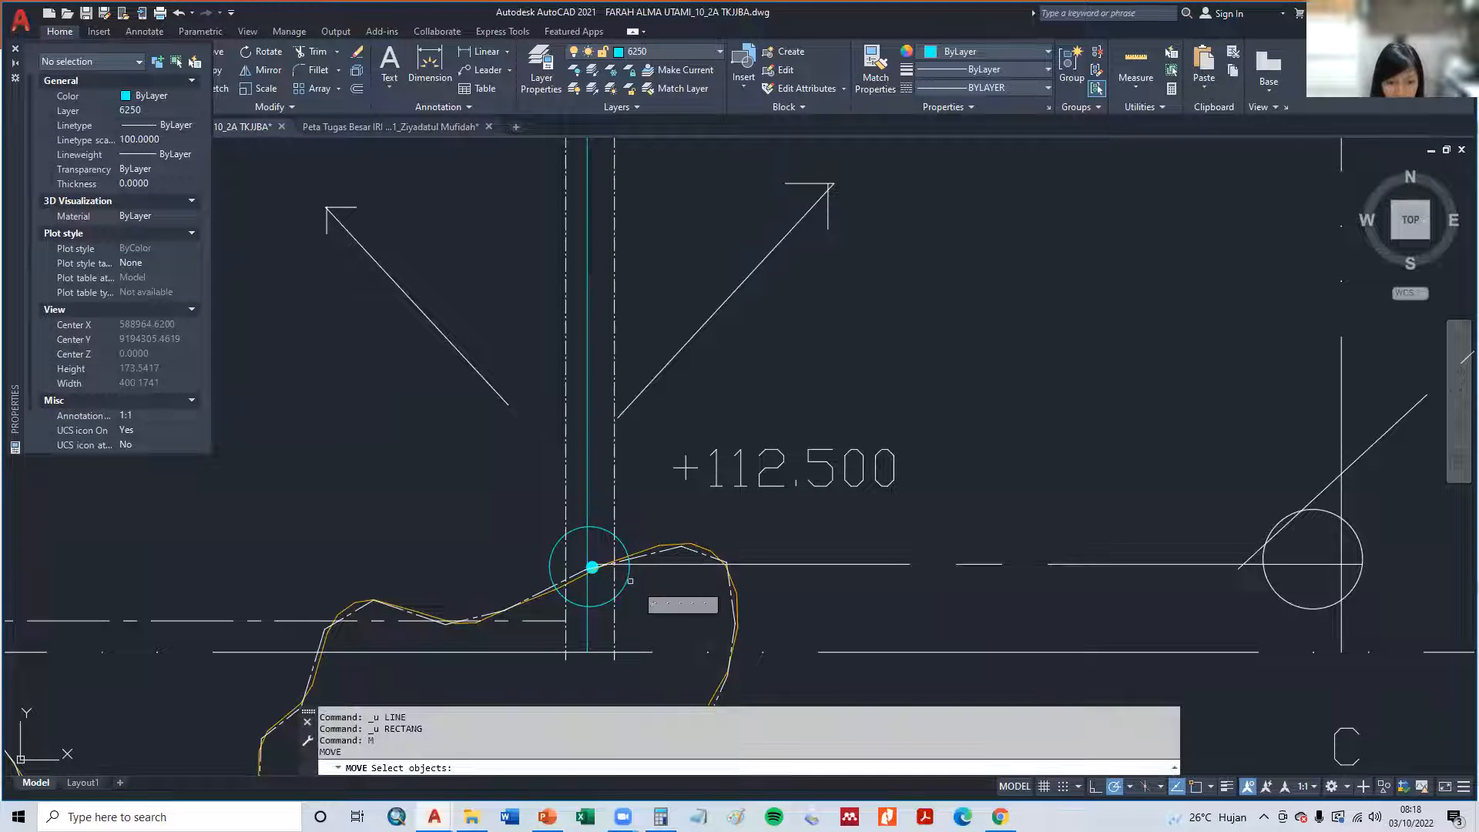
scroll(608, 570, up, 4)
click(599, 565)
click(591, 471)
key(Return)
click(592, 468)
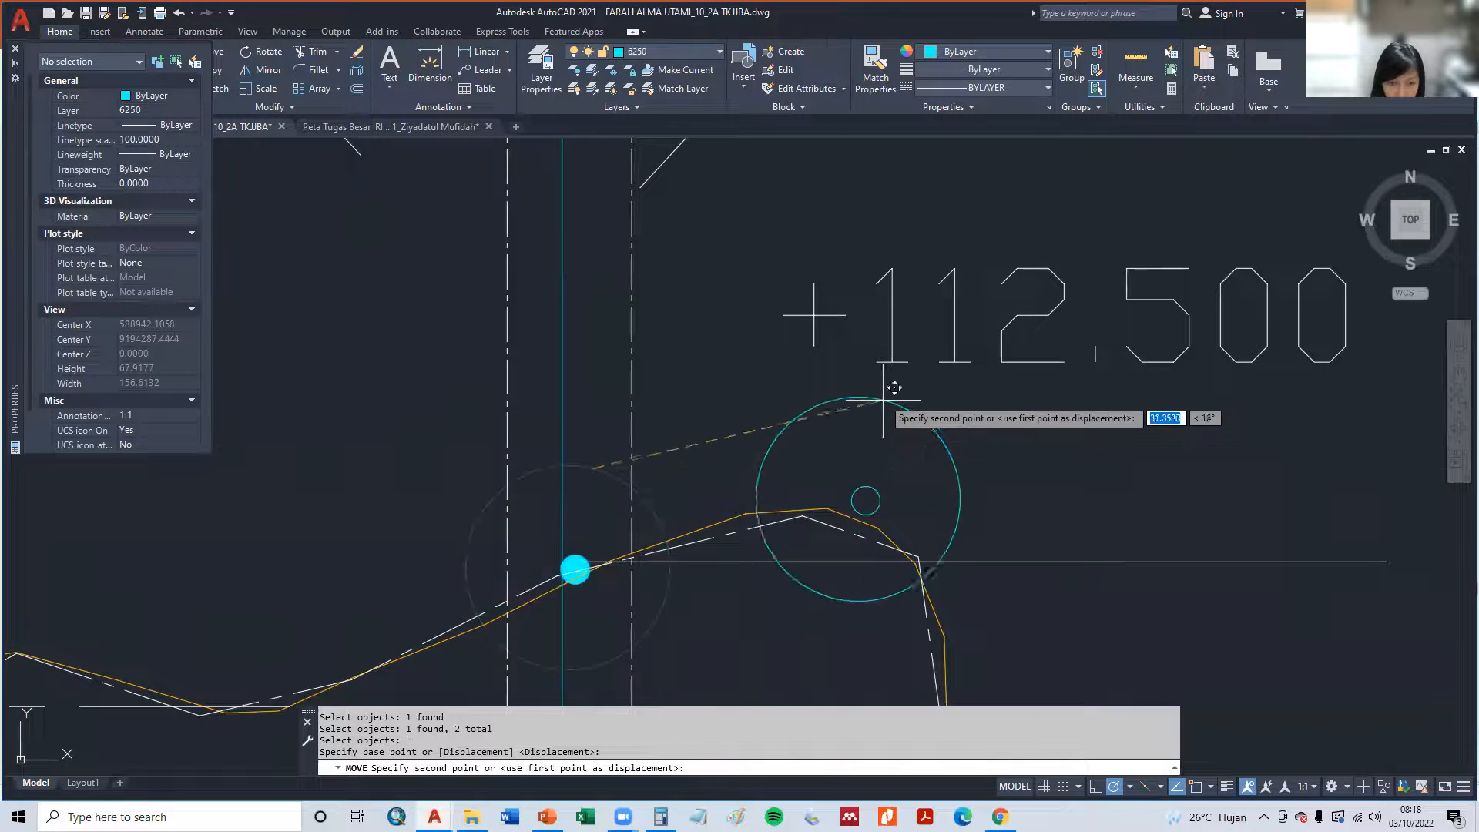
click(832, 397)
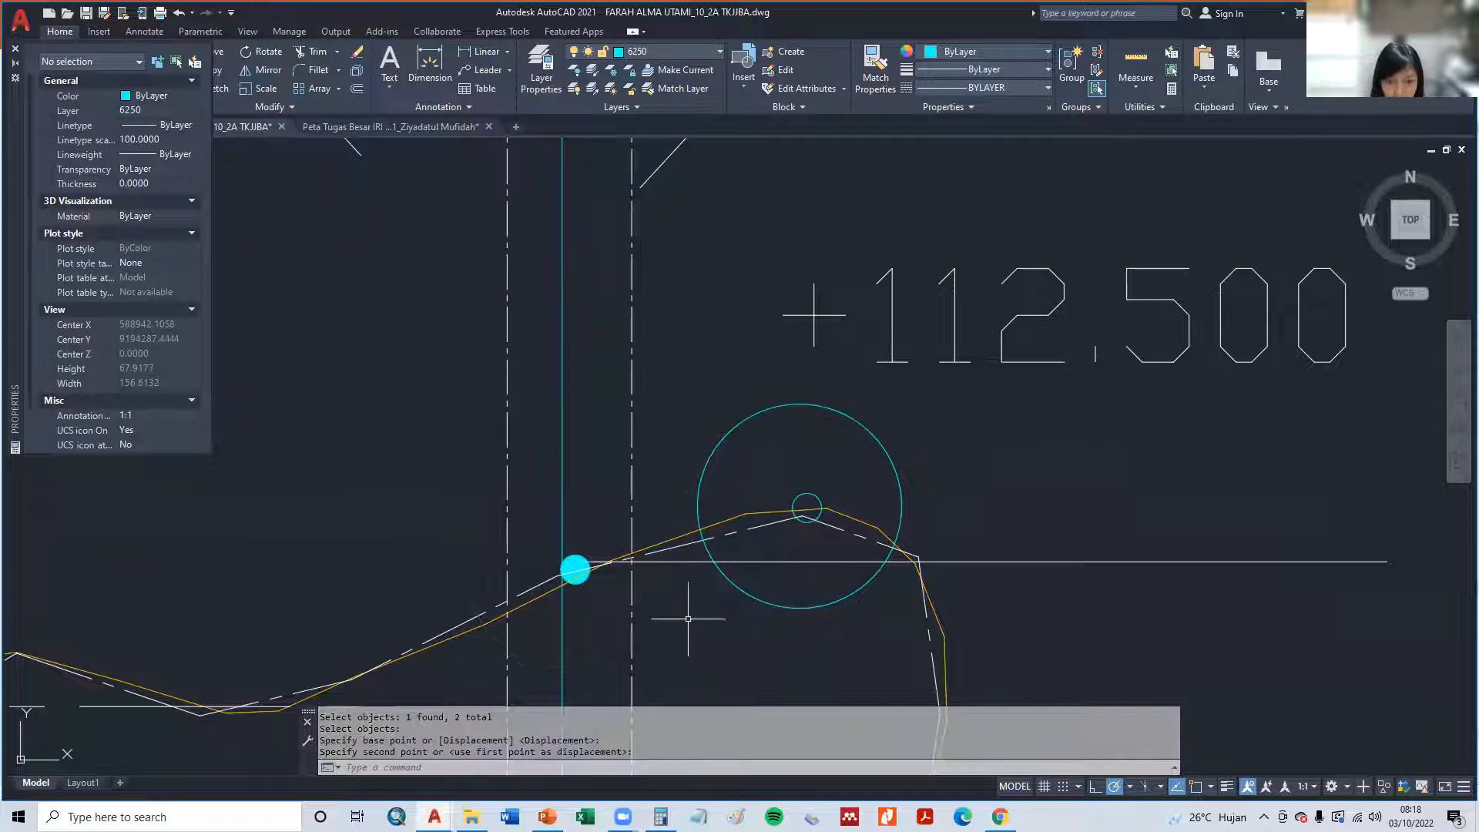
- Move the solid cyan fill from the channel into the small circle at the centre of the relocated large circle
text(m)
key(Return)
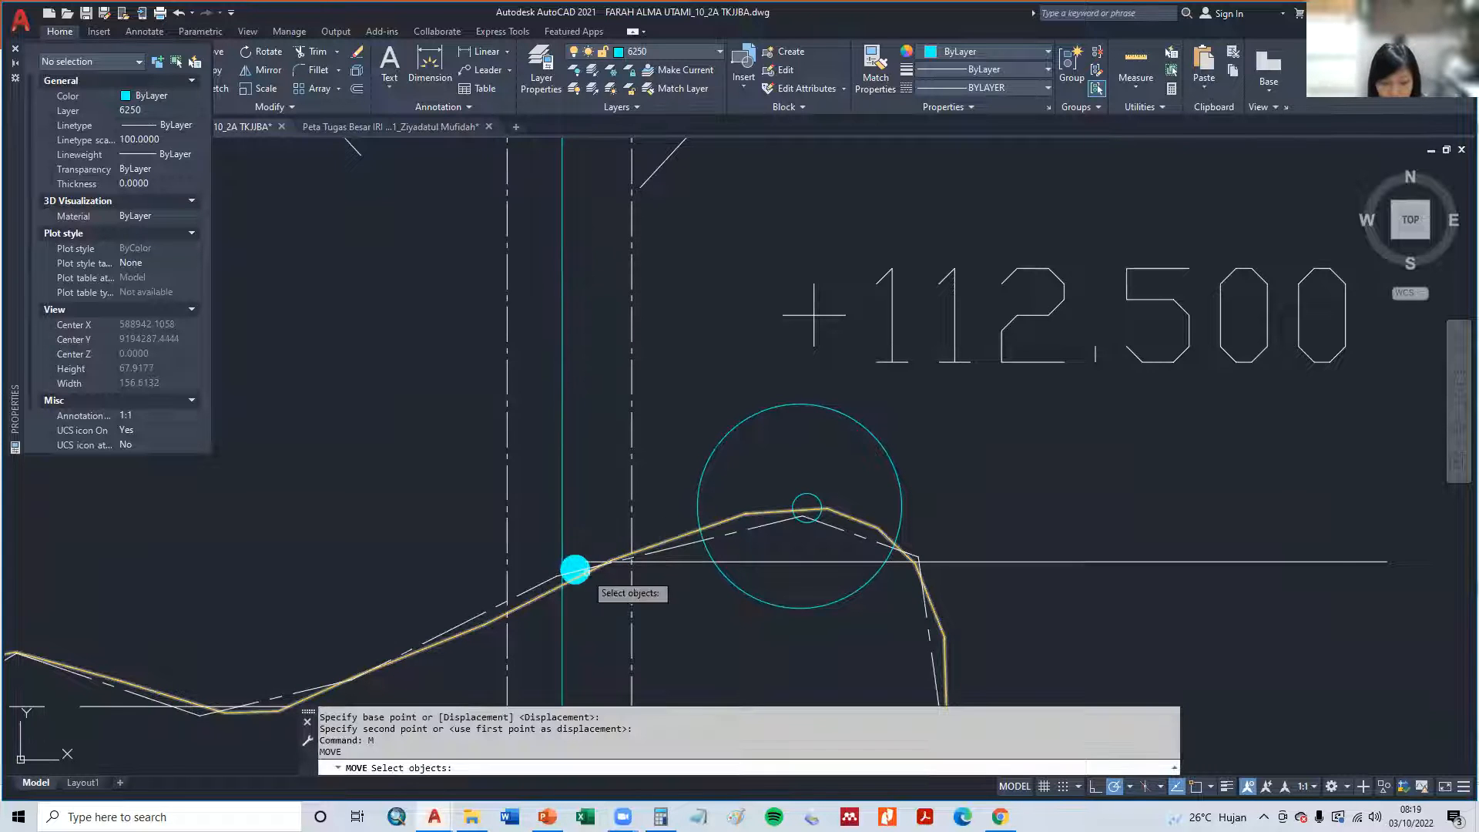
scroll(574, 569, up, 4)
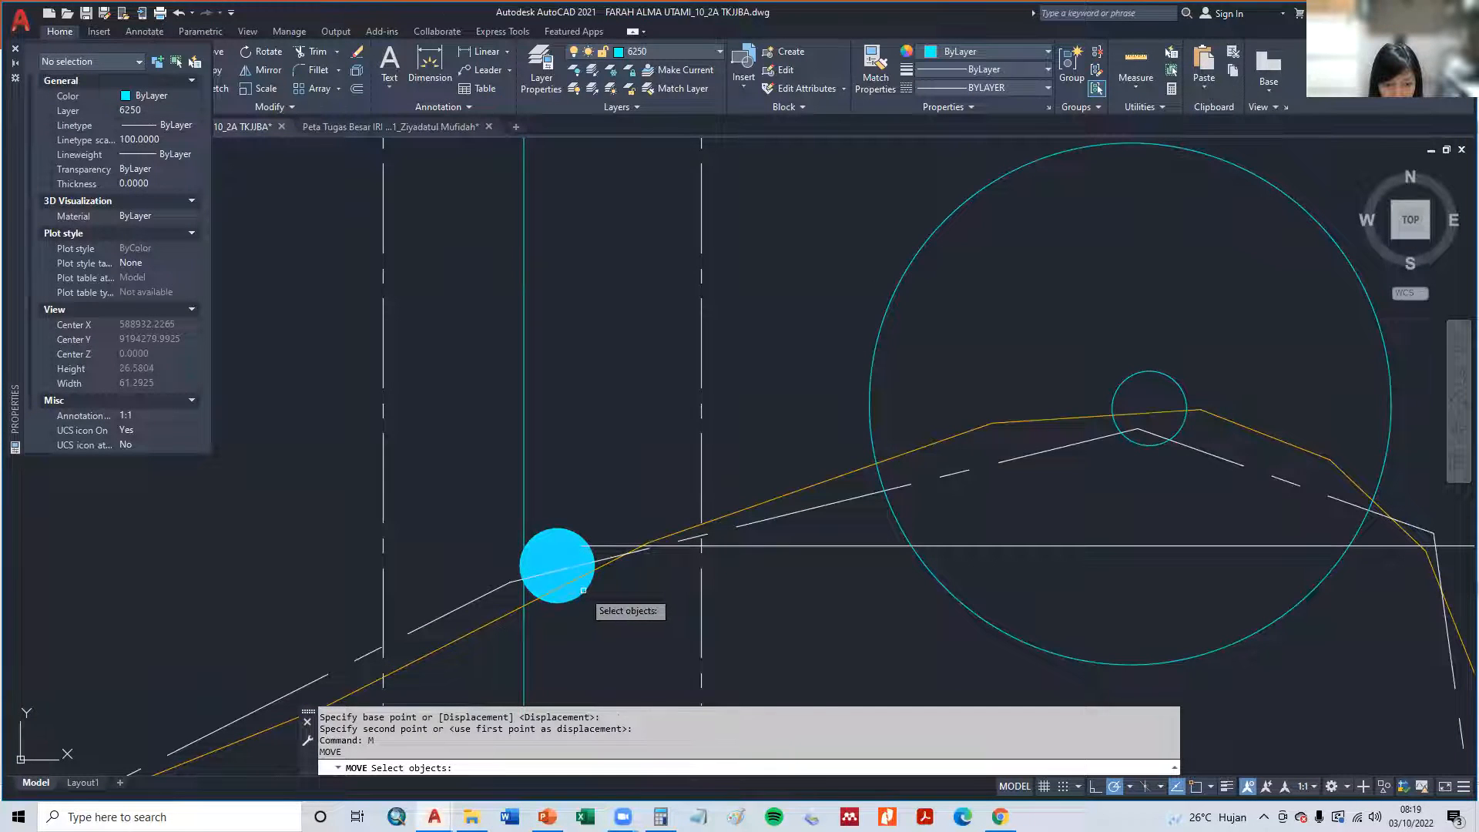
click(583, 589)
key(Return)
click(583, 590)
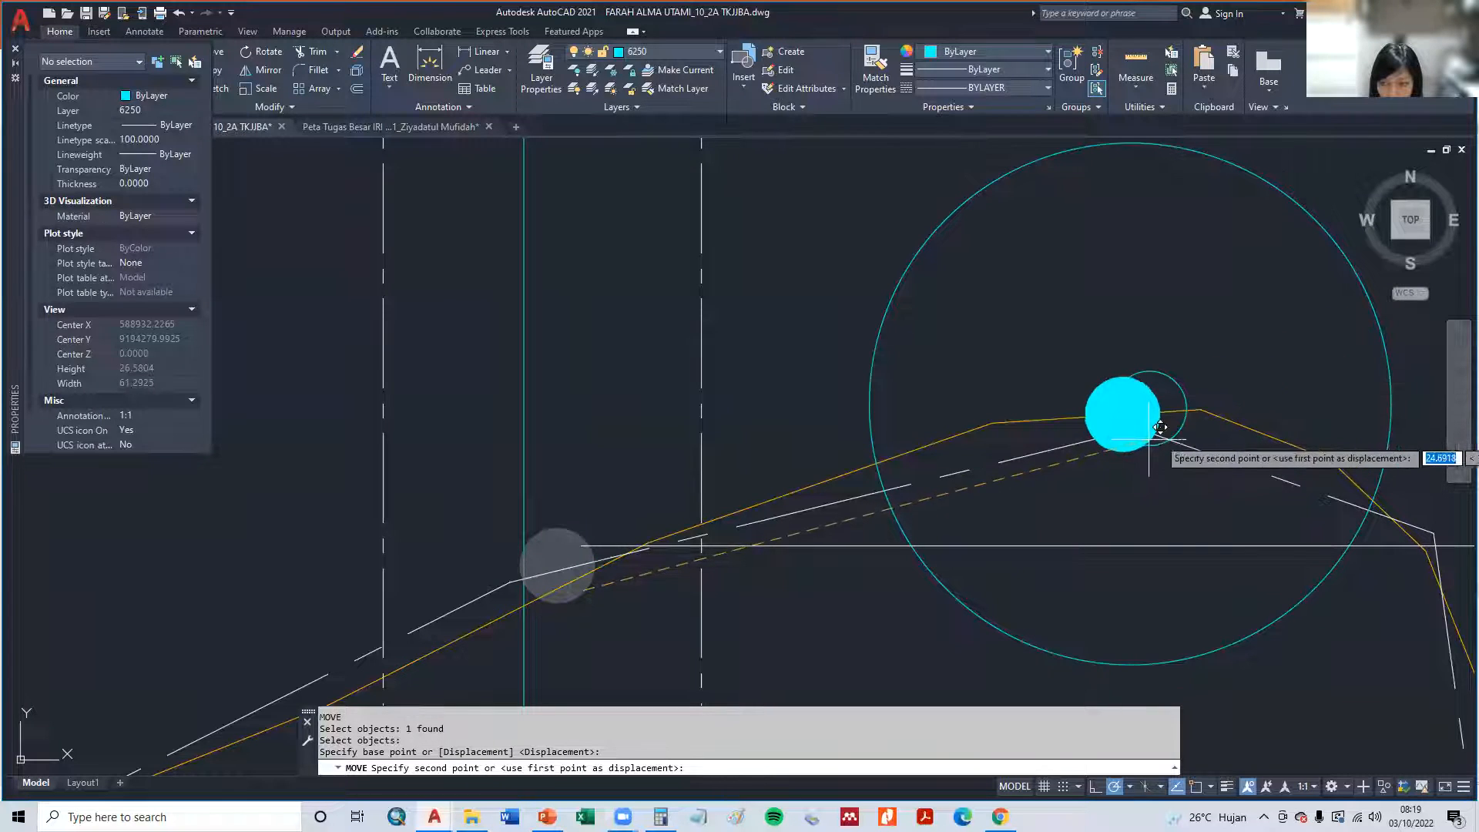
click(1182, 420)
scroll(558, 597, down, 6)
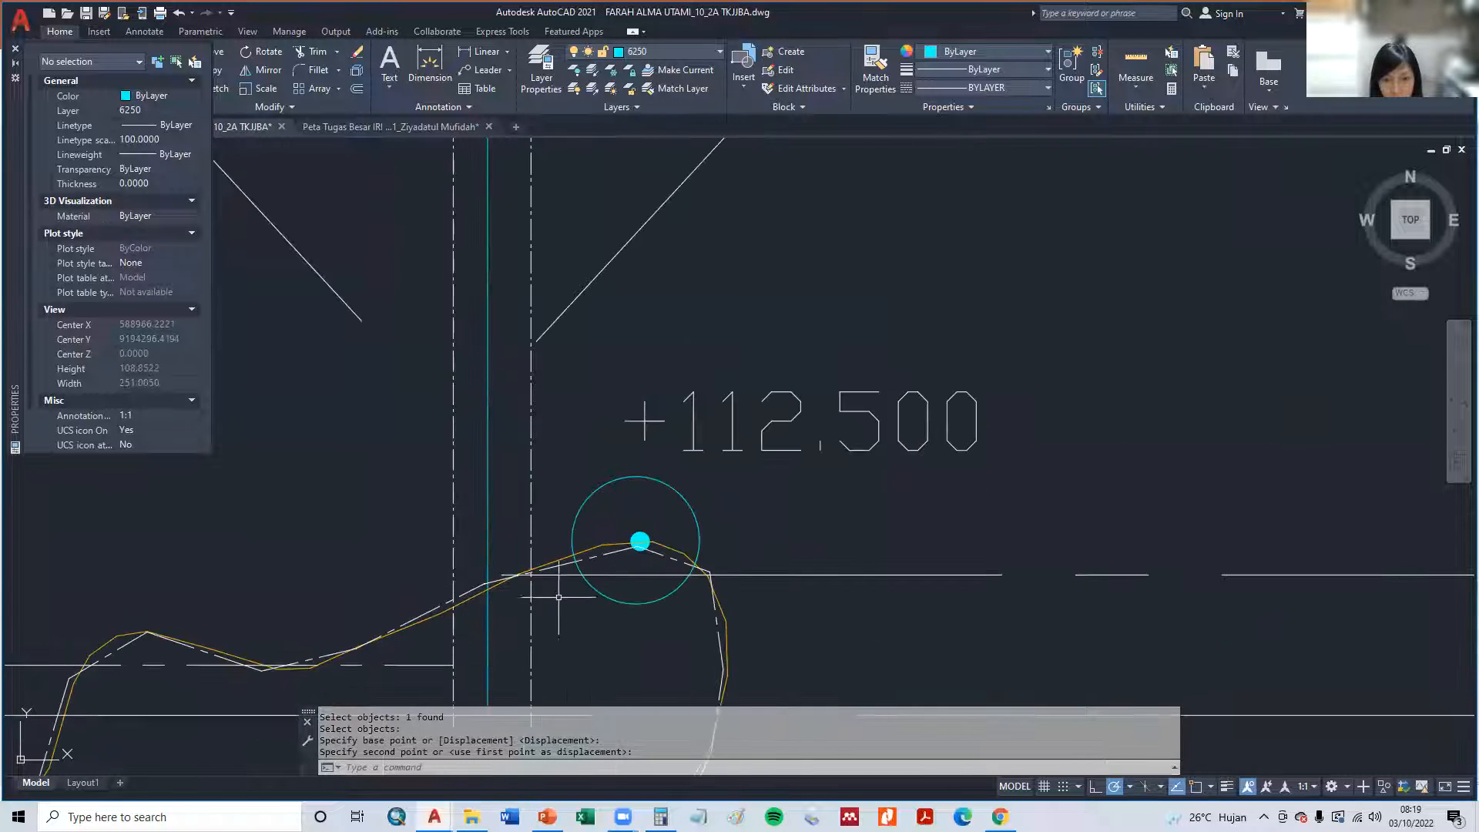
middle_drag(770, 540, 1089, 443)
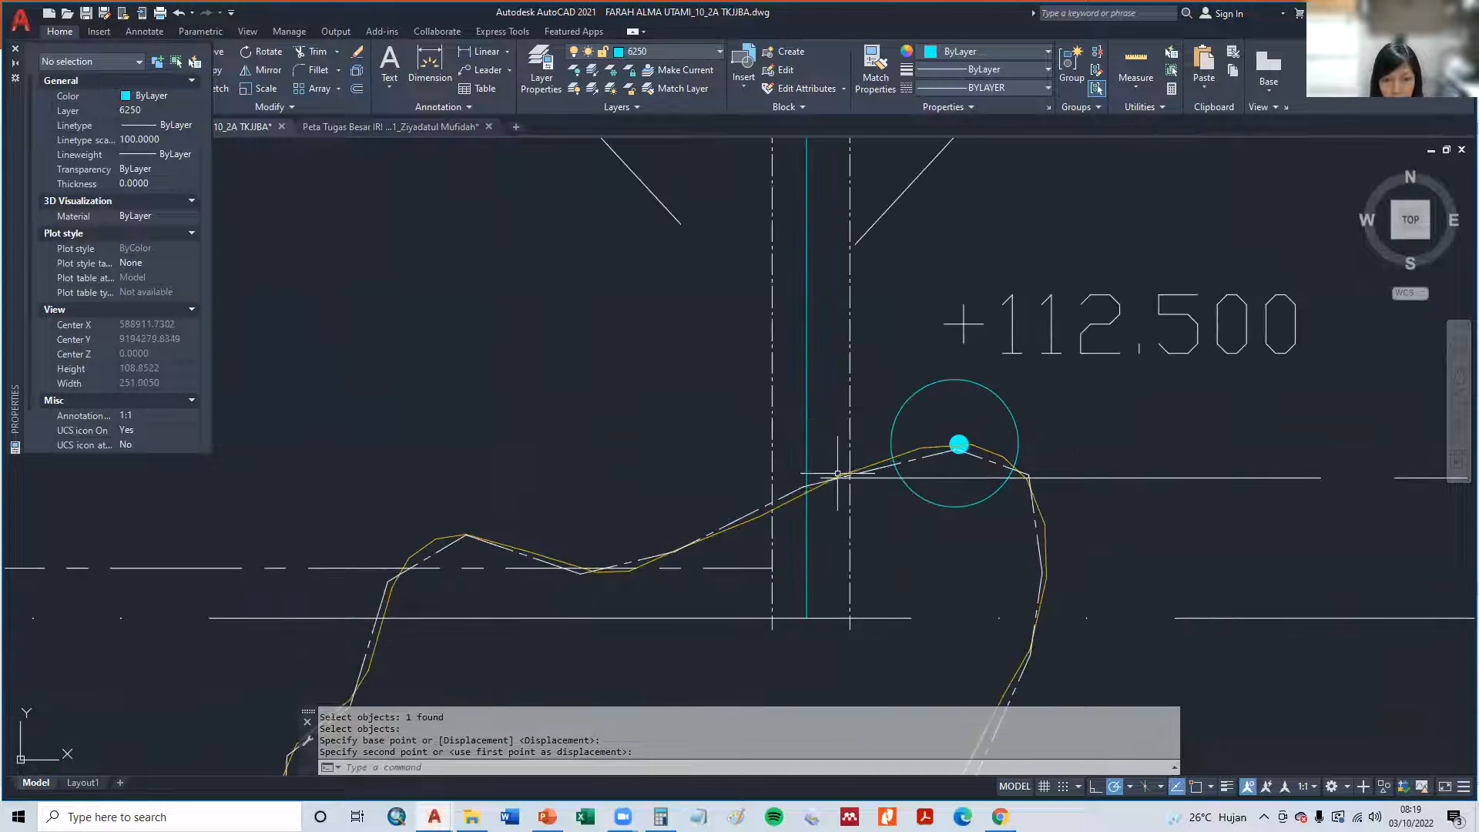
text(re)
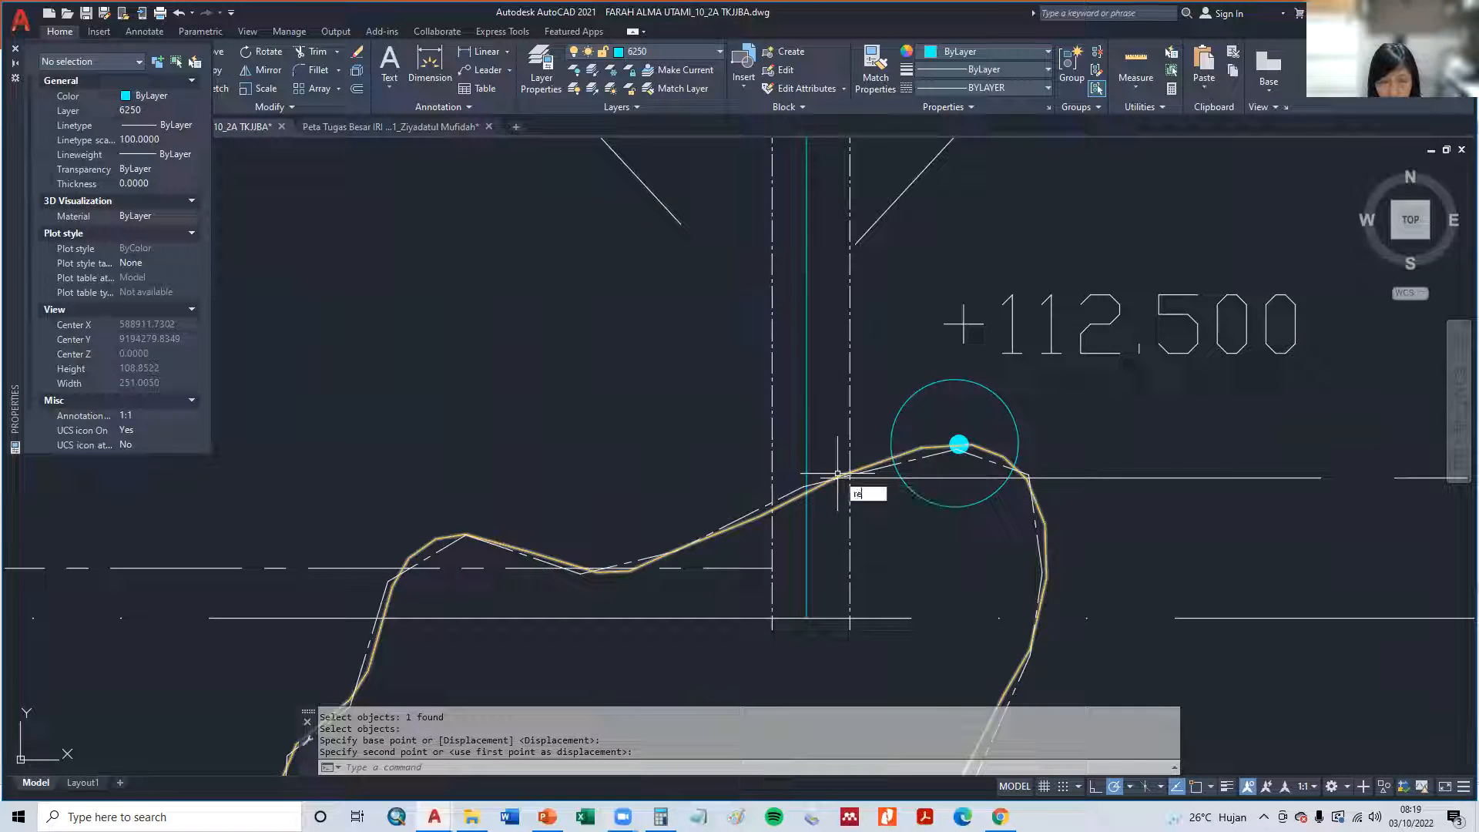
key(Return)
click(741, 525)
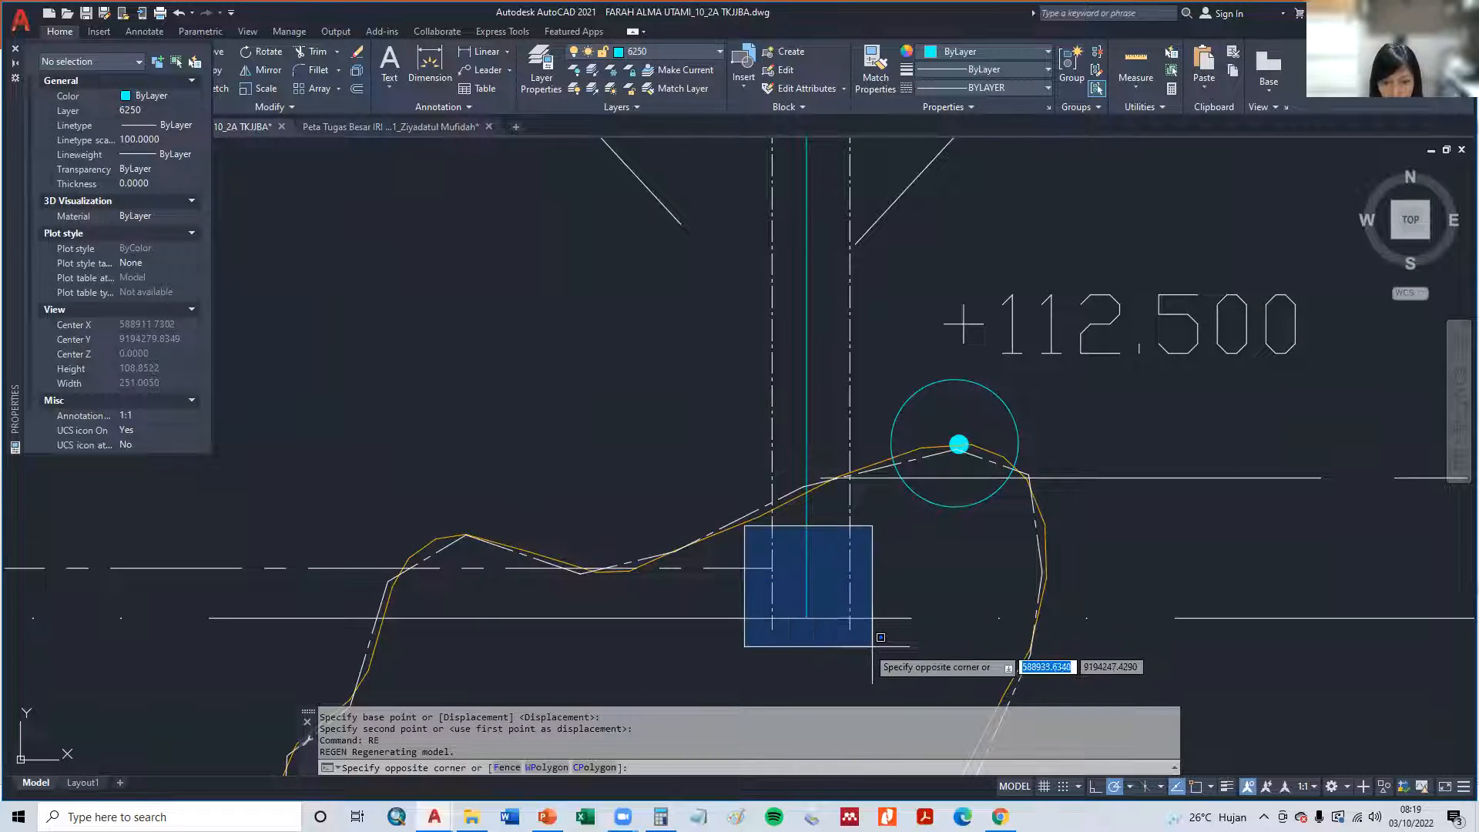
click(879, 646)
key(Return)
key(Escape)
- Draw a nearly square rectangle about 19 units high around the middle channel's south end, enclosing the channel and both its boundary lines
text(rec)
key(Return)
click(758, 541)
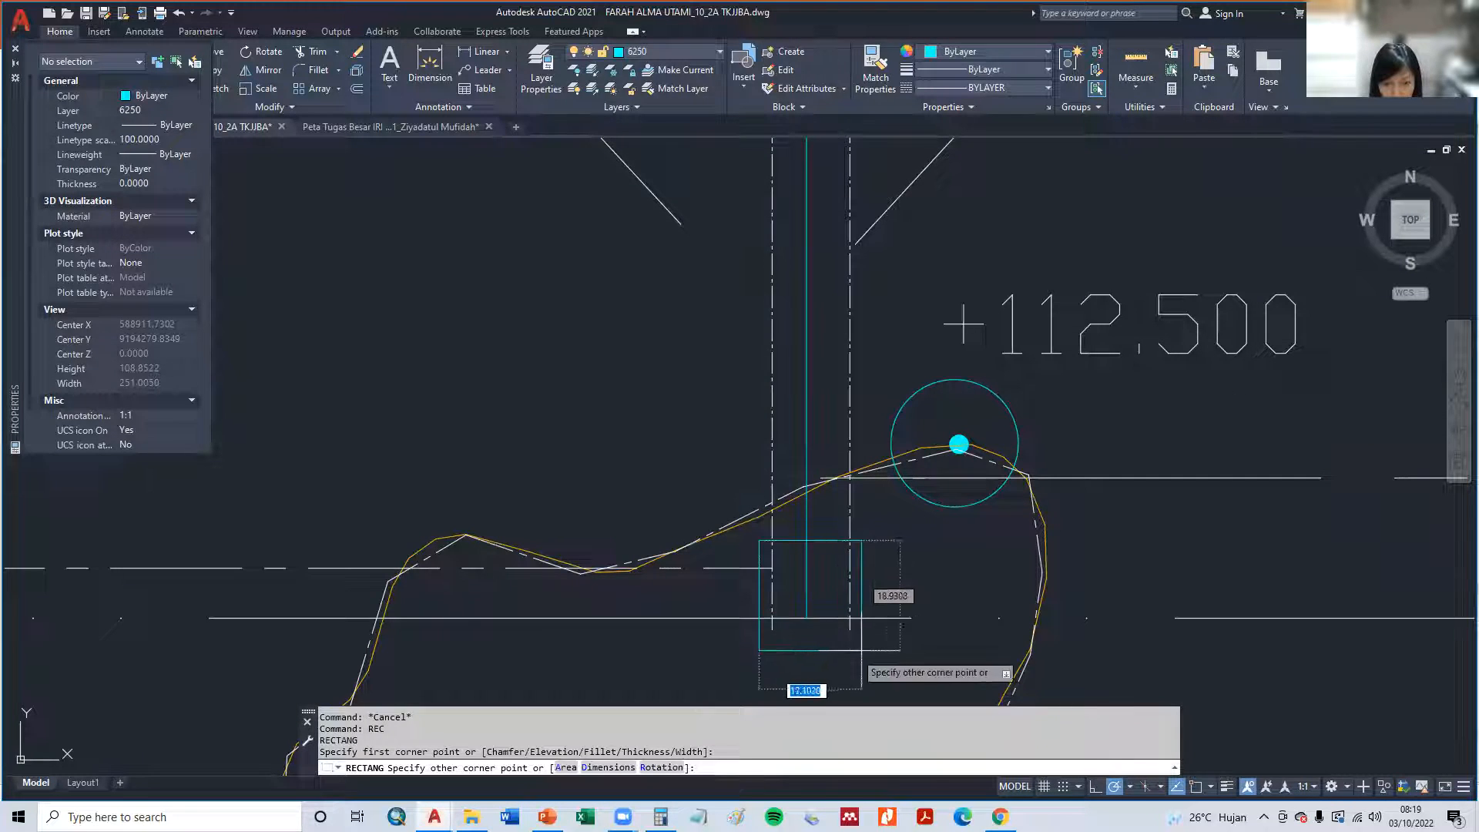
key(Escape)
key(Escape)
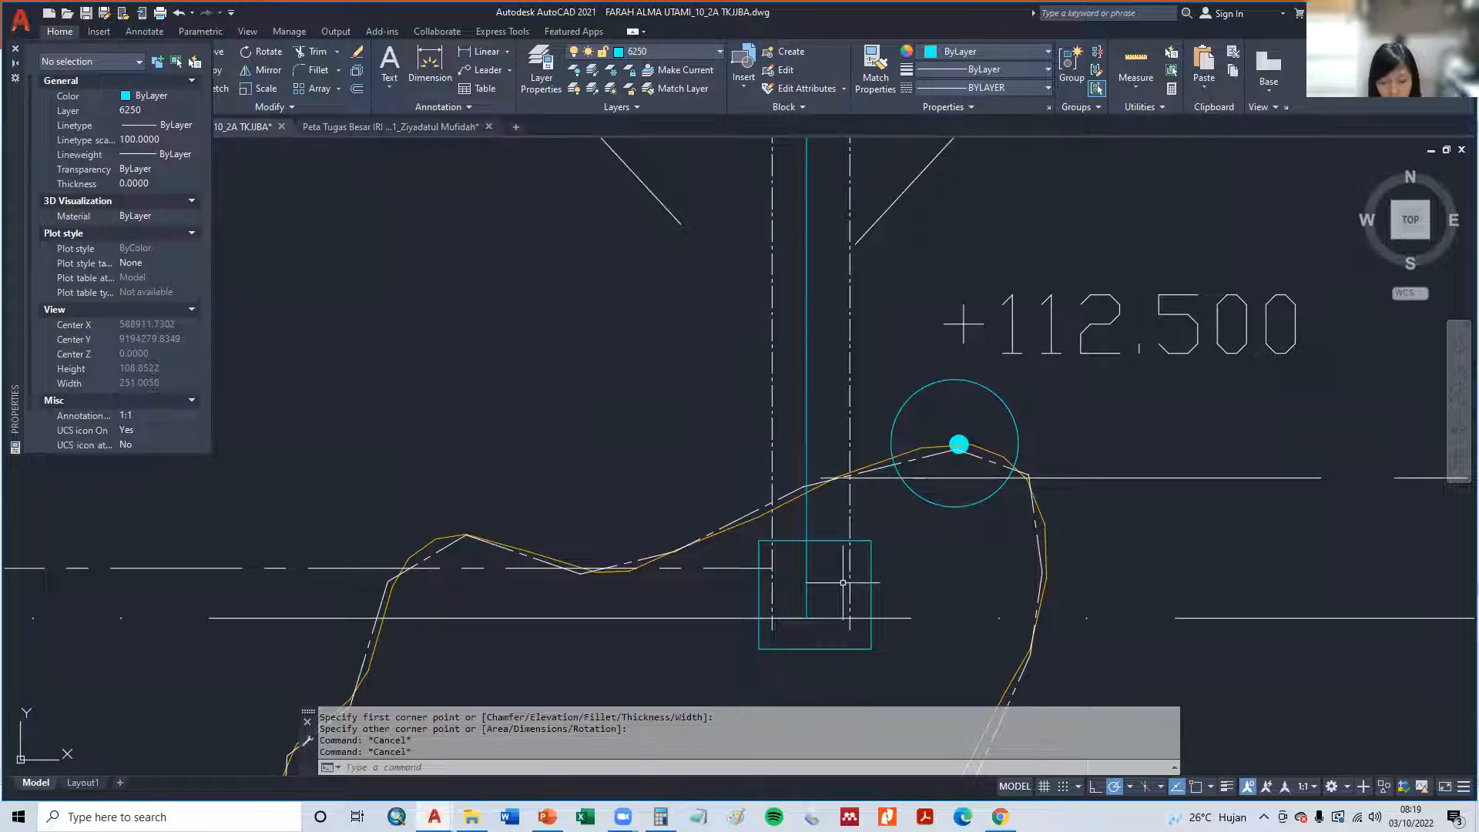
- Trim away the channel, boundary and dash-dot line segments inside the cyan rectangle at the middle channel's south end
text(tr)
key(Return)
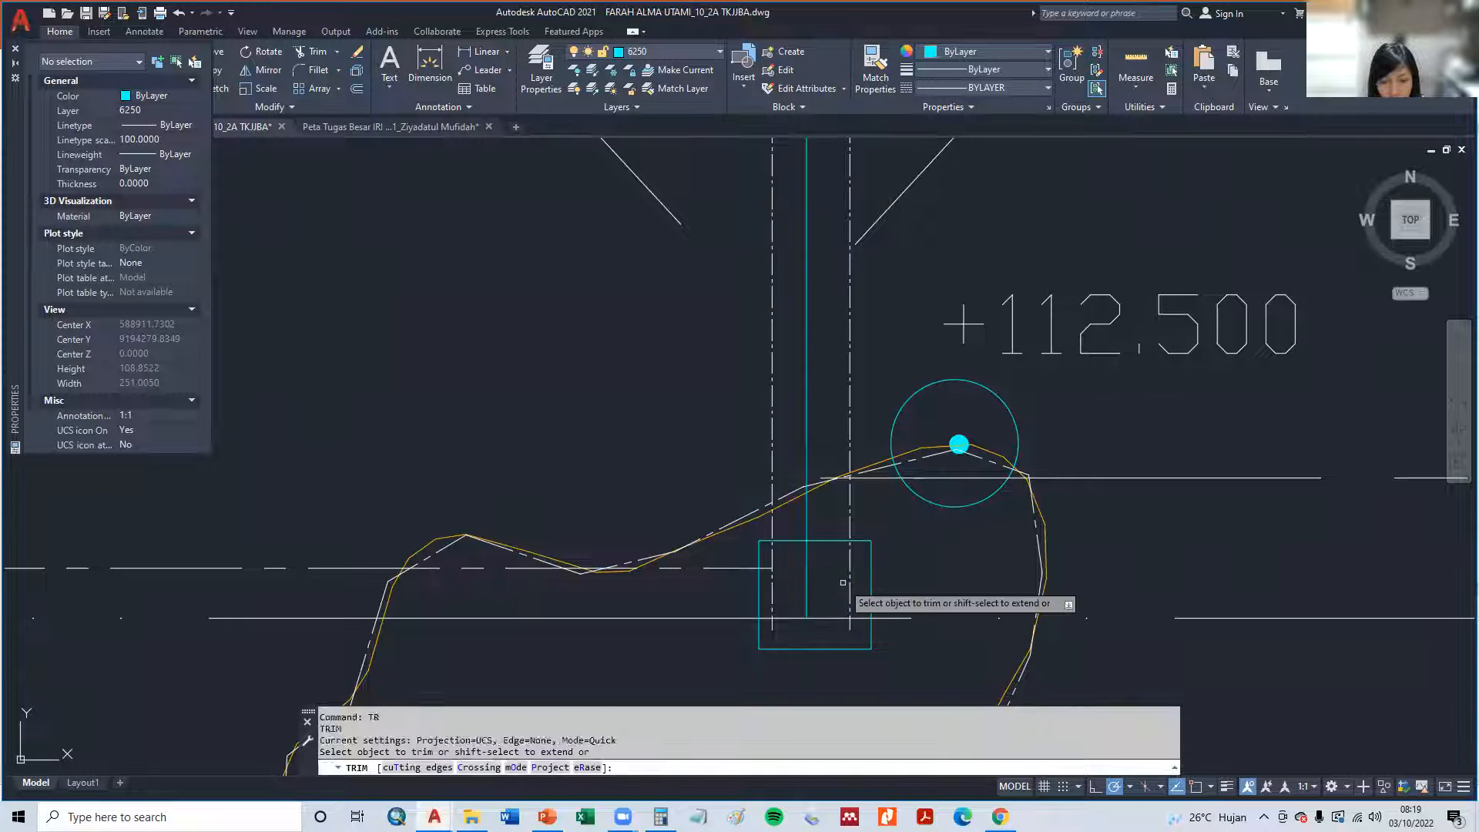
click(850, 624)
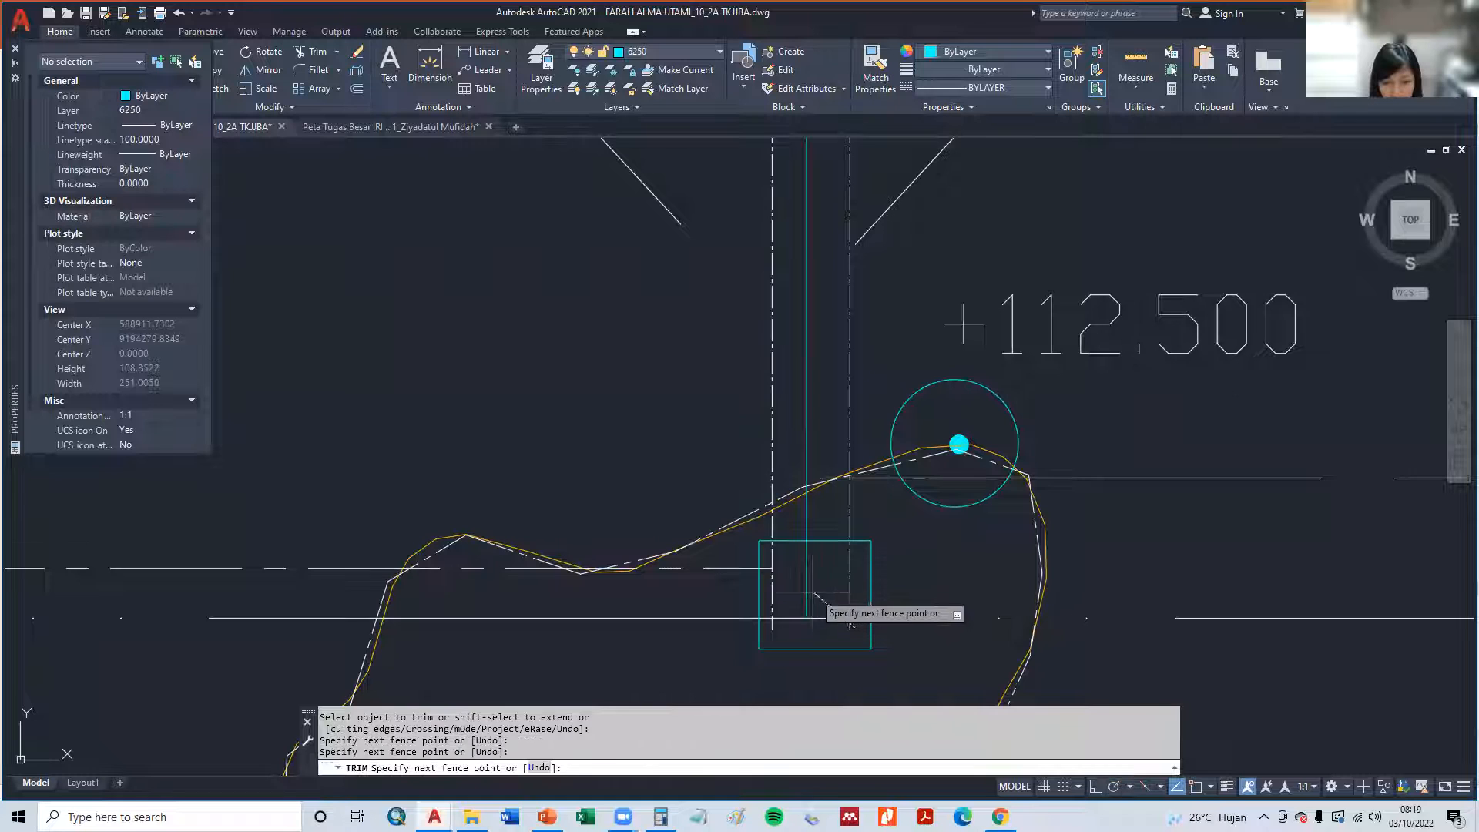
key(Return)
click(772, 553)
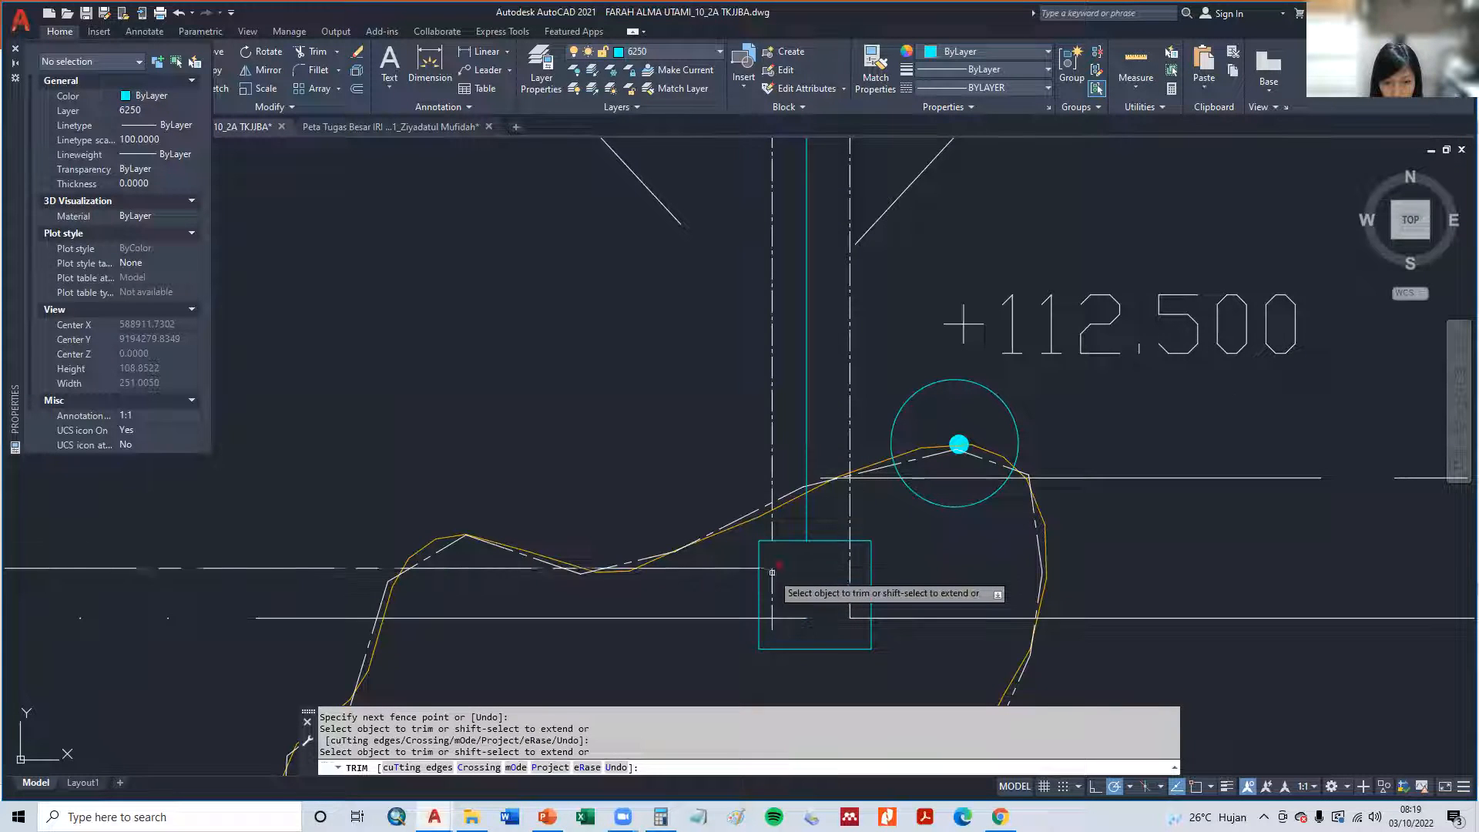
click(767, 568)
click(849, 573)
click(804, 639)
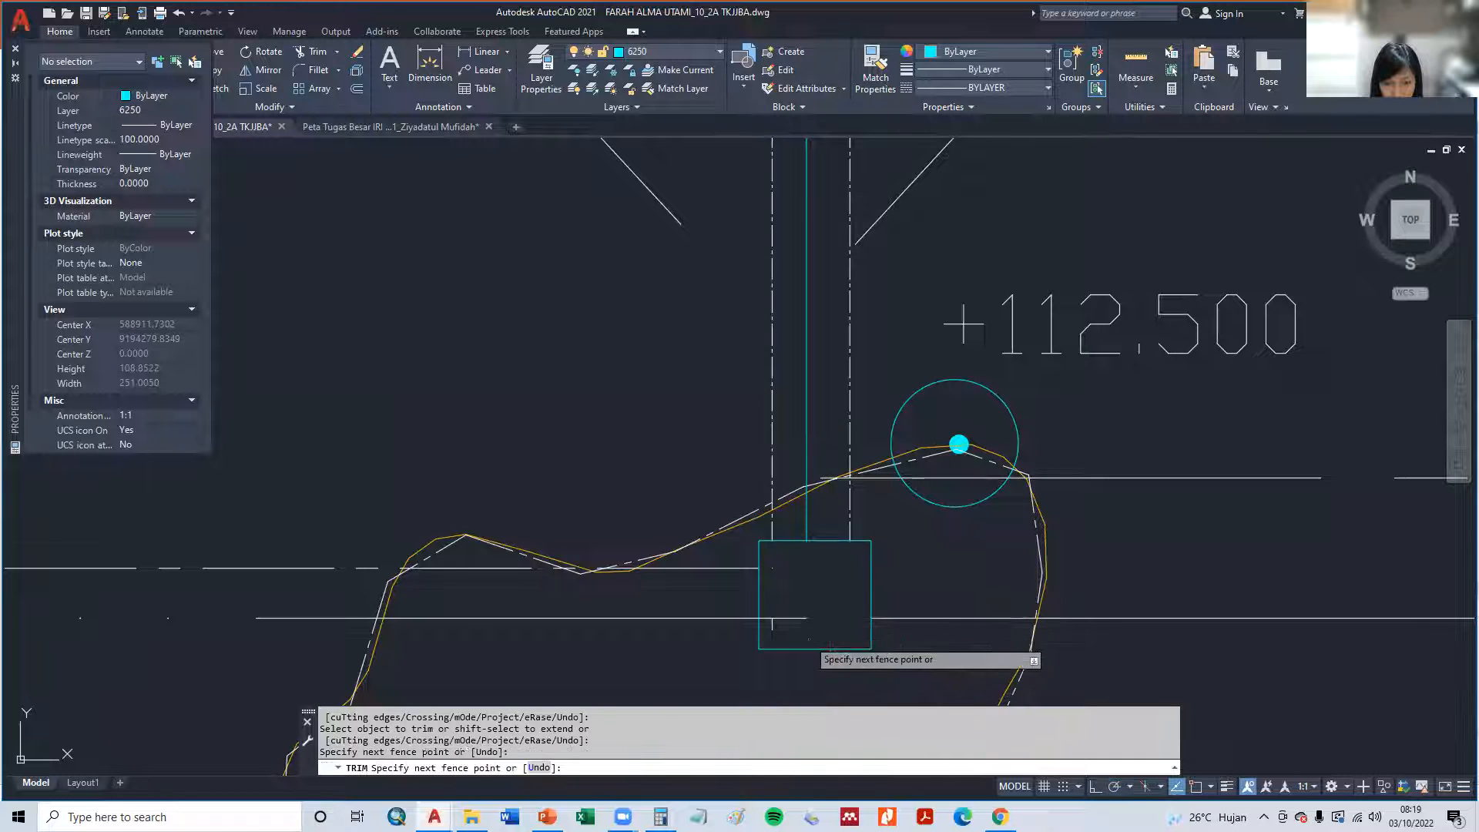
click(775, 615)
click(772, 621)
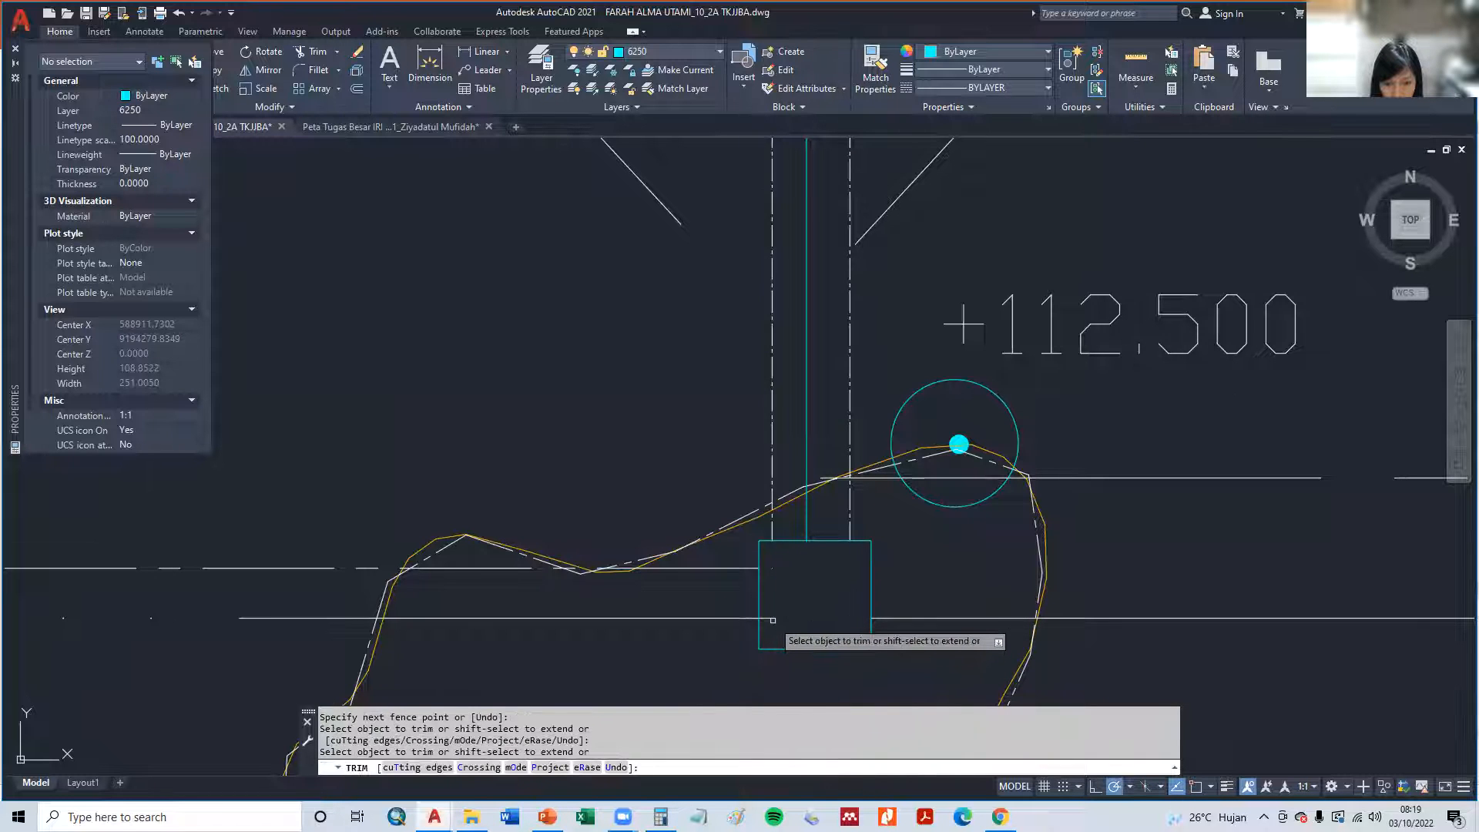
key(Escape)
key(Escape)
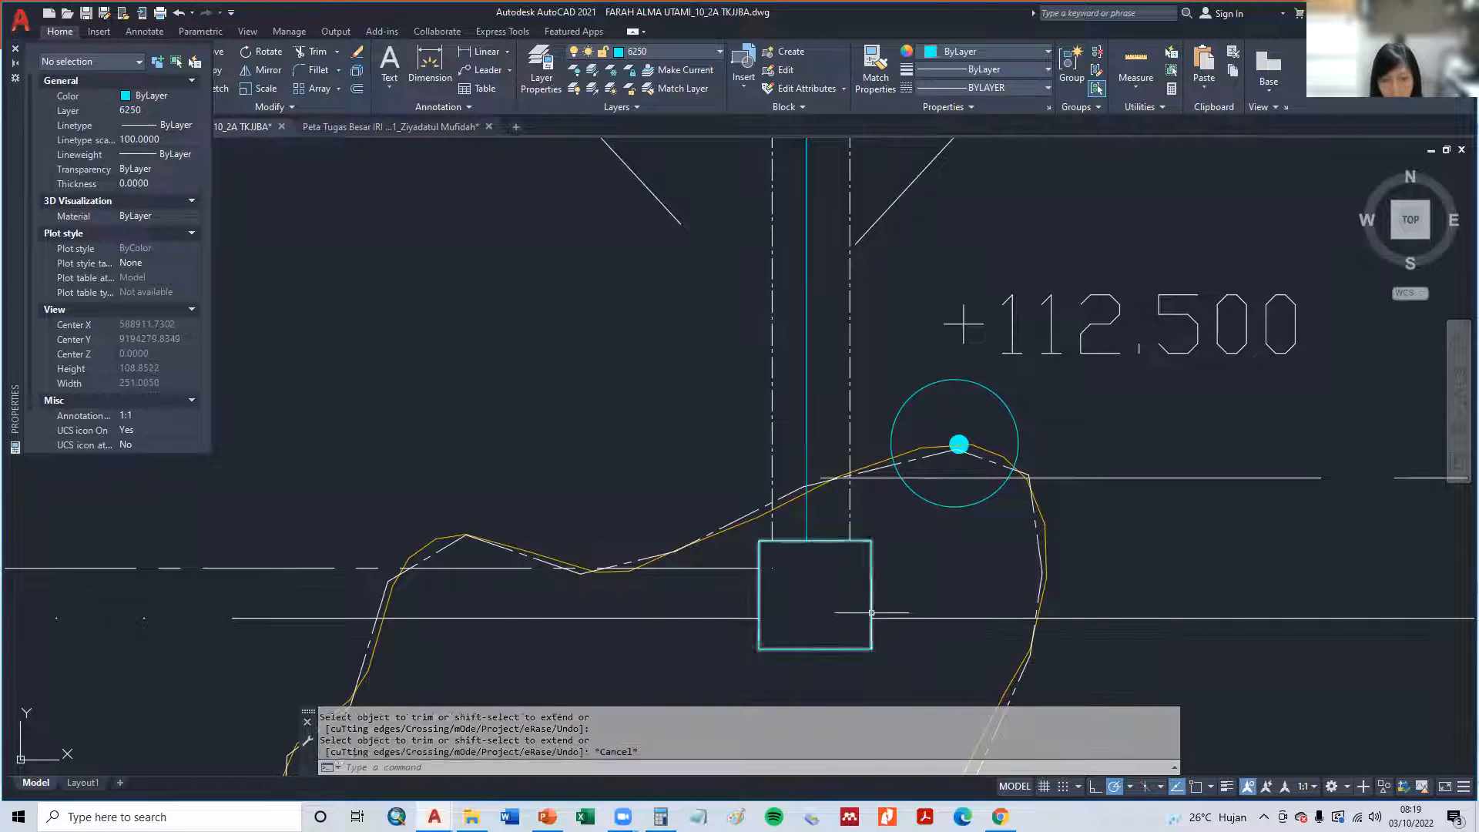
- Draw a line from the solid cyan circle below the +112.500 label to the northeast corner of the cyan rectangle
scroll(832, 568, down, 2)
text(l)
key(Return)
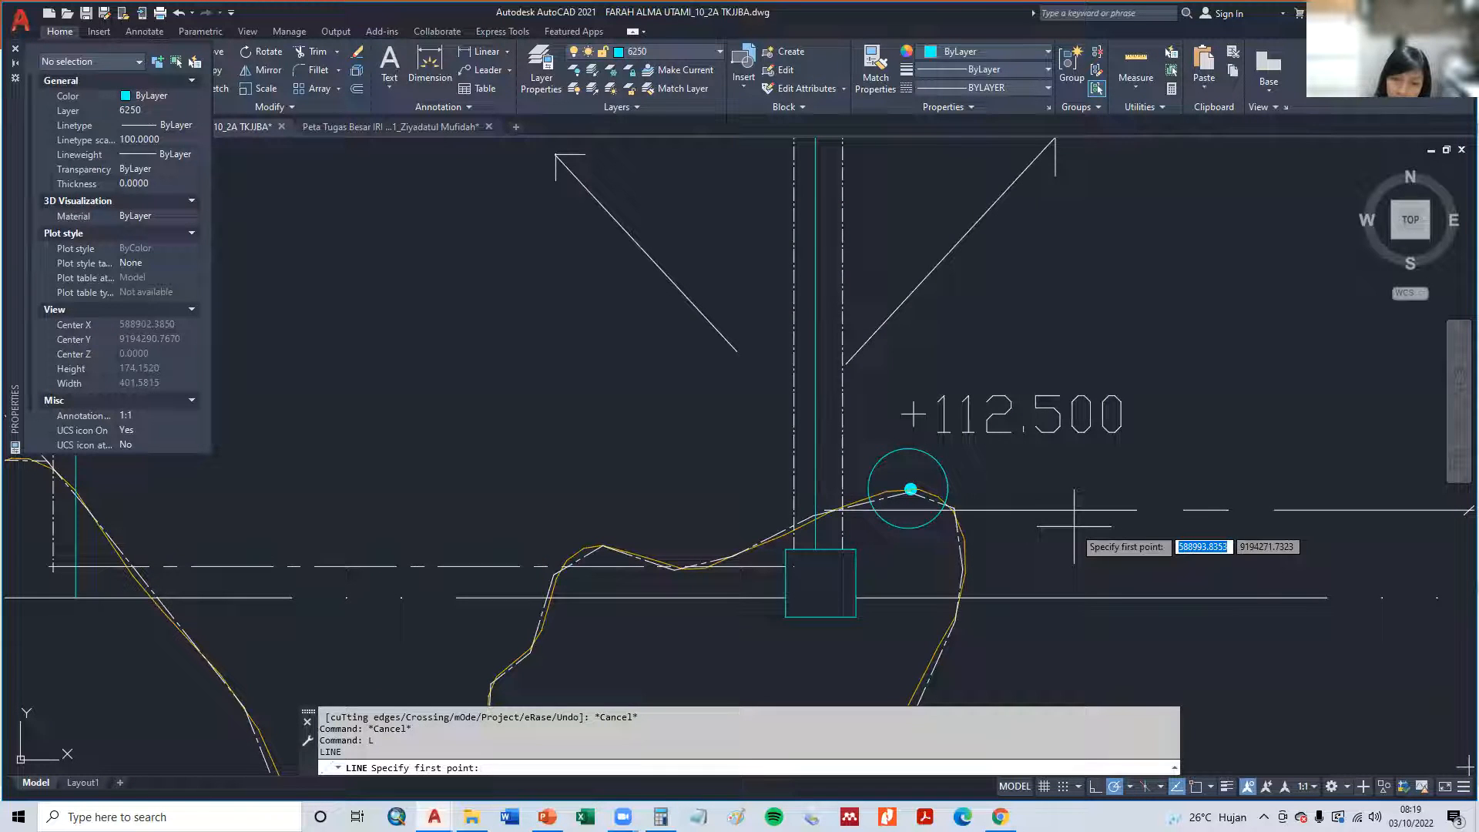
click(909, 489)
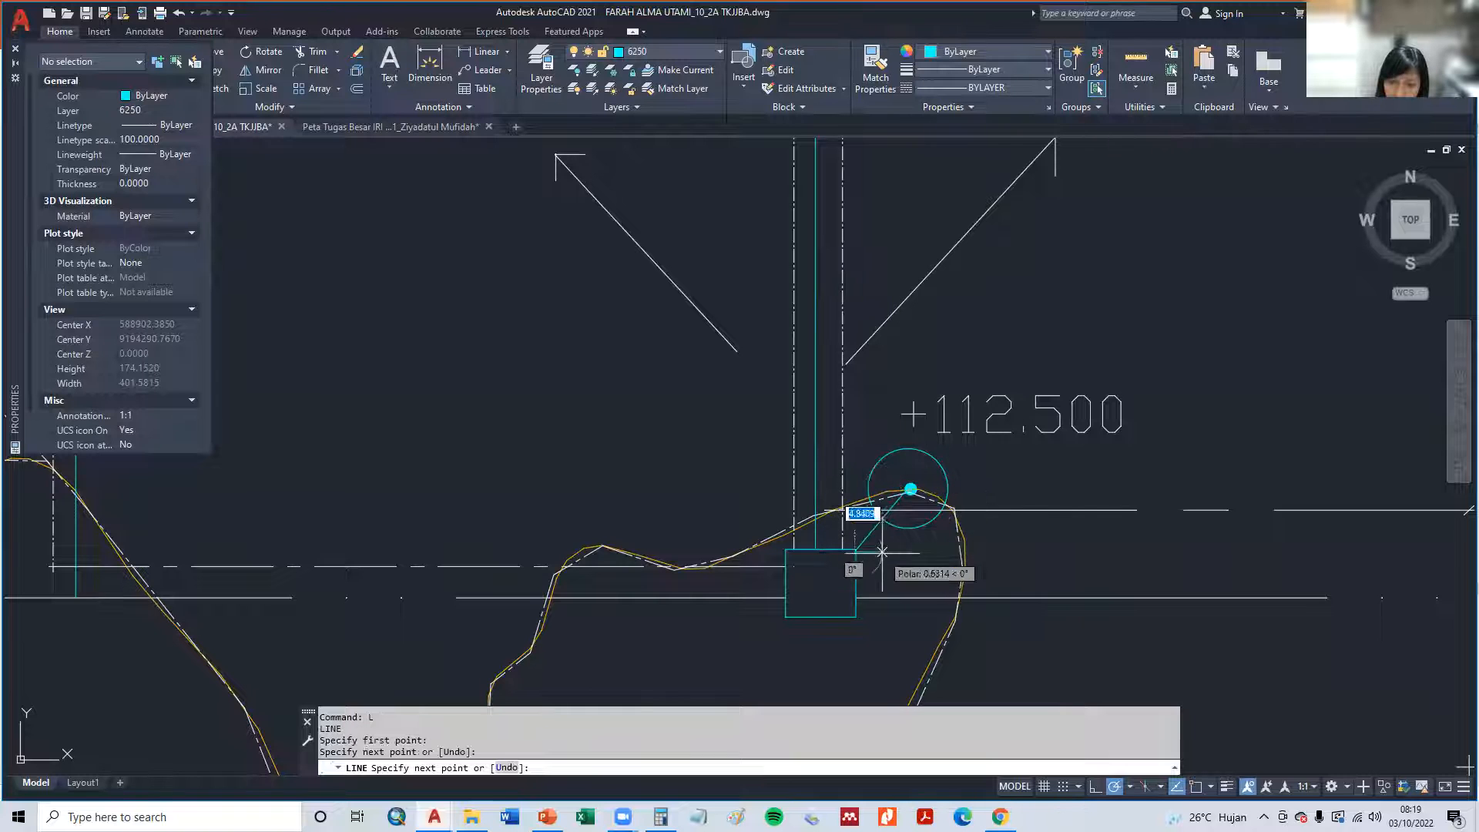
click(855, 548)
key(Escape)
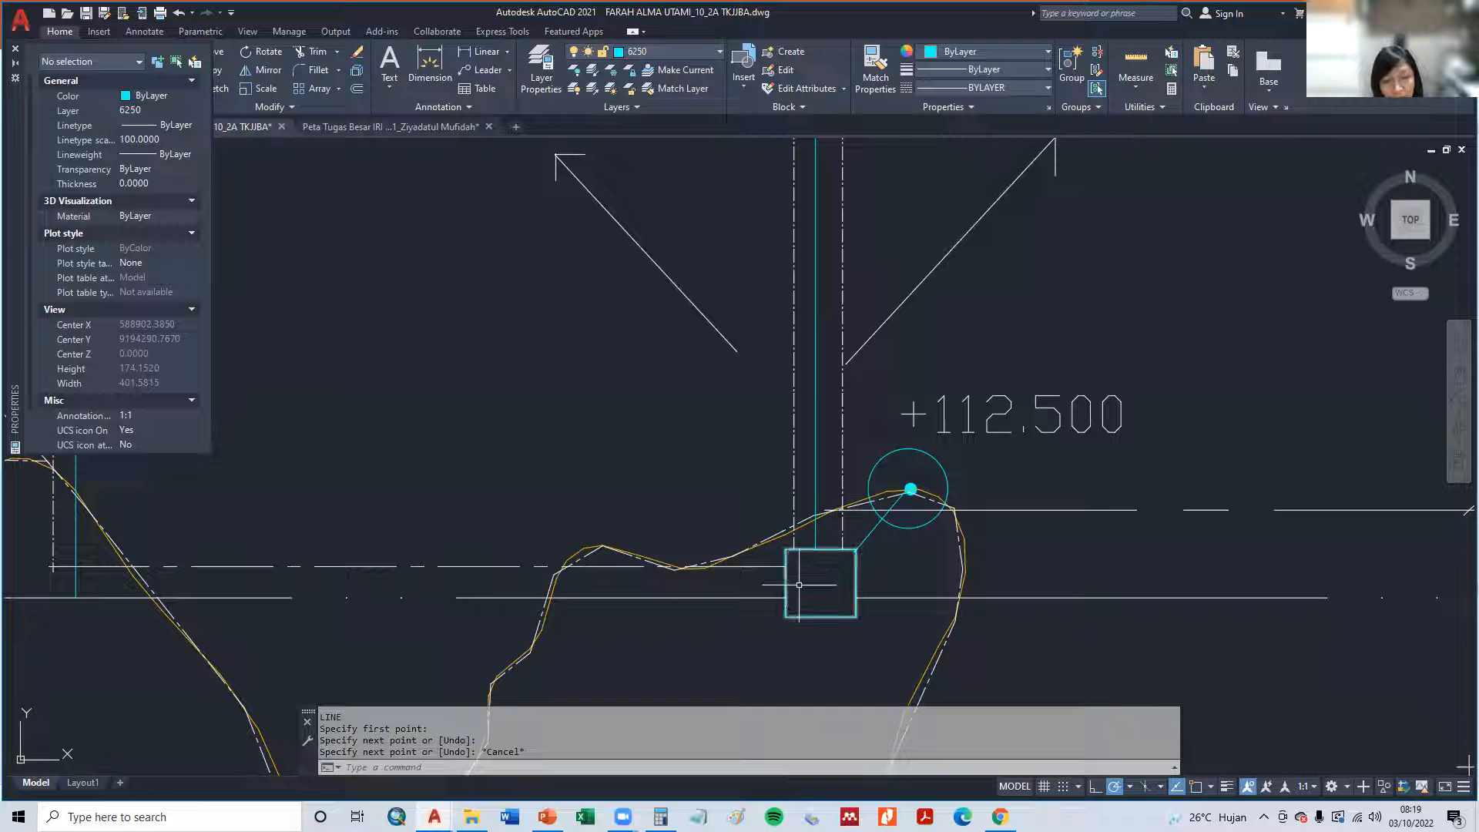
- Review the box, the offtake circle and the quaternary channels across the whole tertiary plot
middle_drag(798, 586, 910, 589)
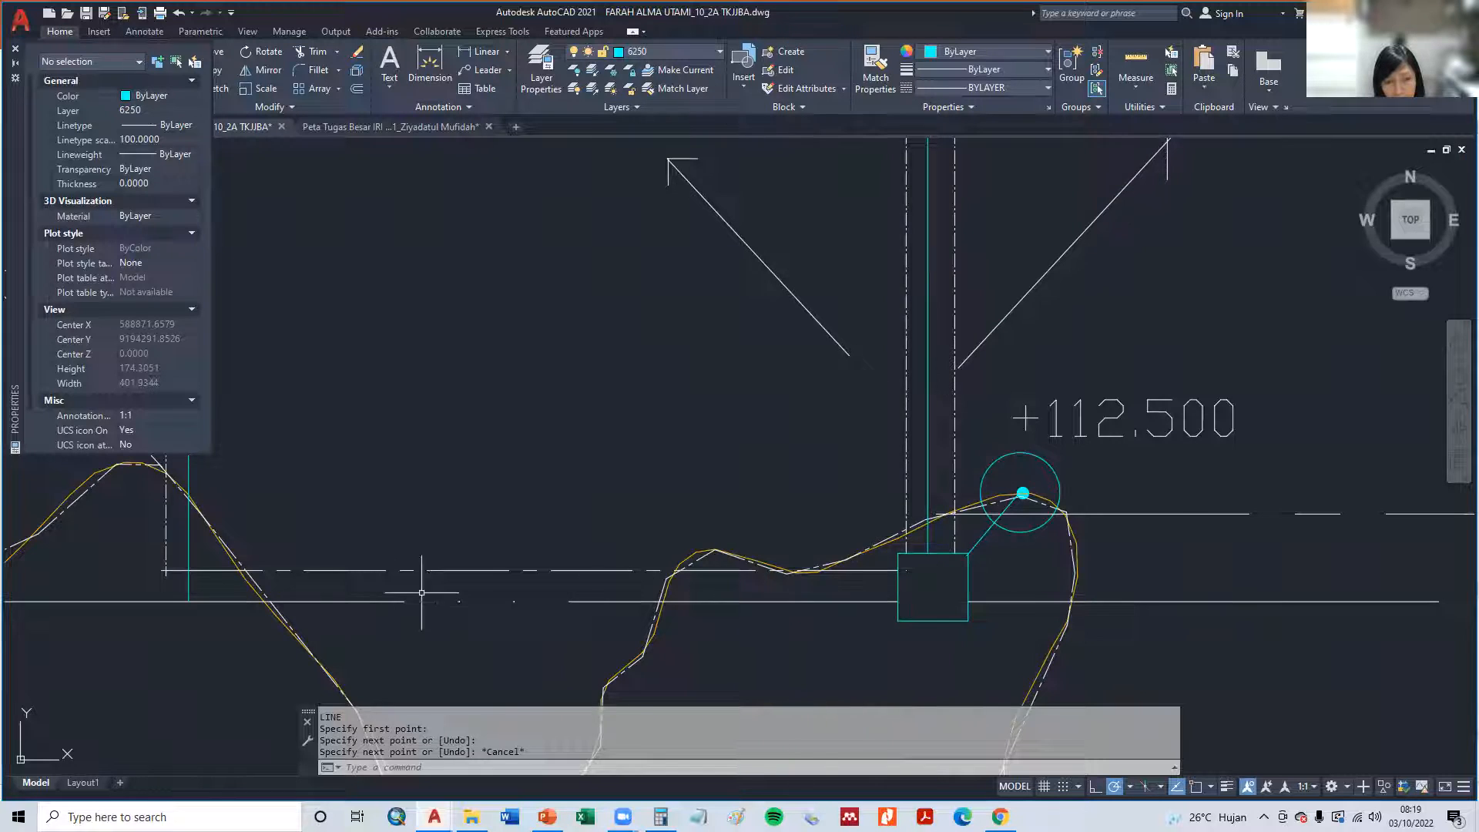
middle_drag(422, 592, 683, 591)
scroll(413, 534, down, 4)
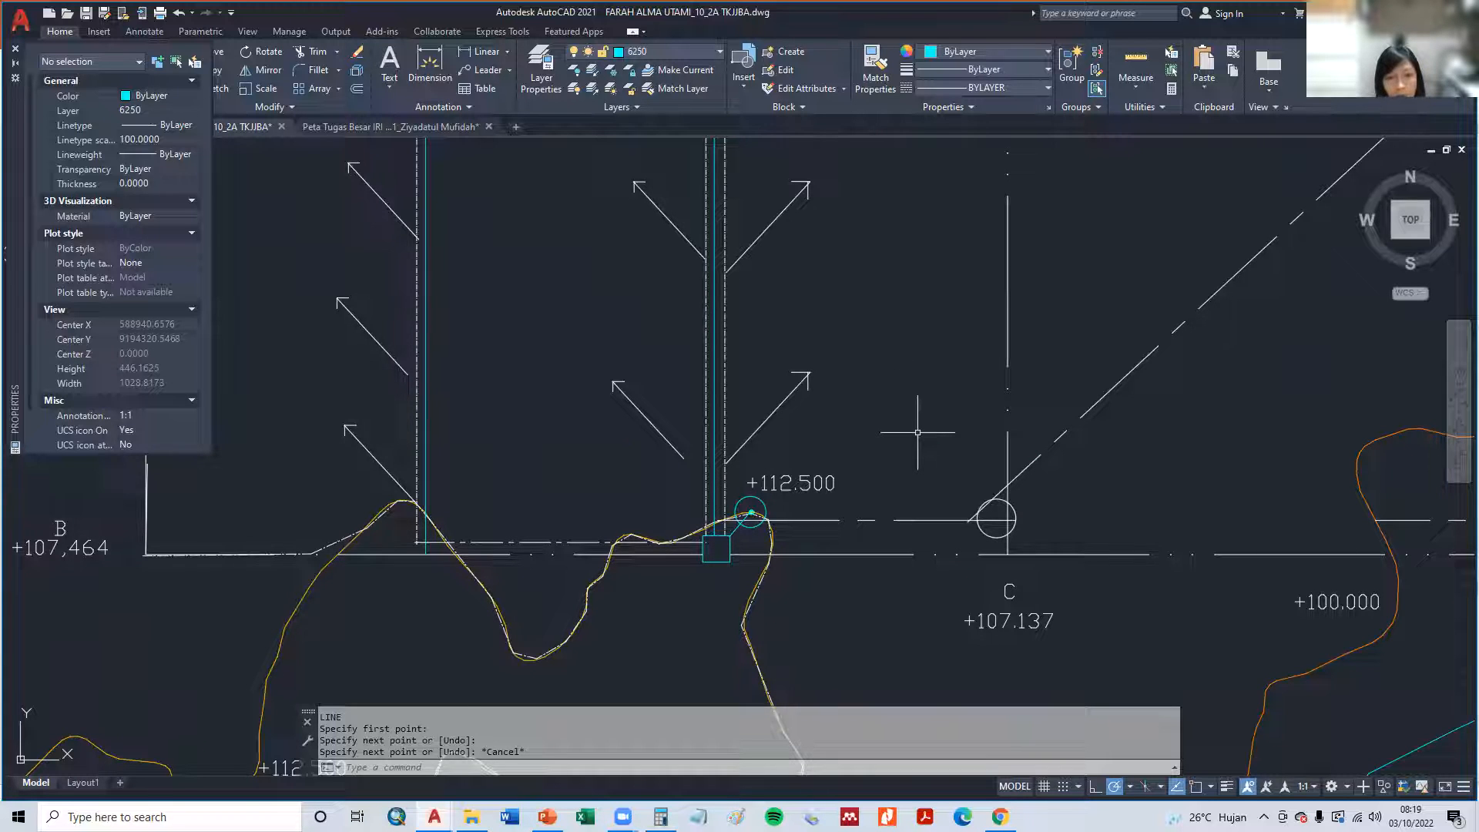
scroll(587, 423, down, 3)
mouse_move(561, 462)
middle_down()
mouse_move(525, 517)
mouse_move(528, 501)
middle_up()
scroll(528, 502, down, 2)
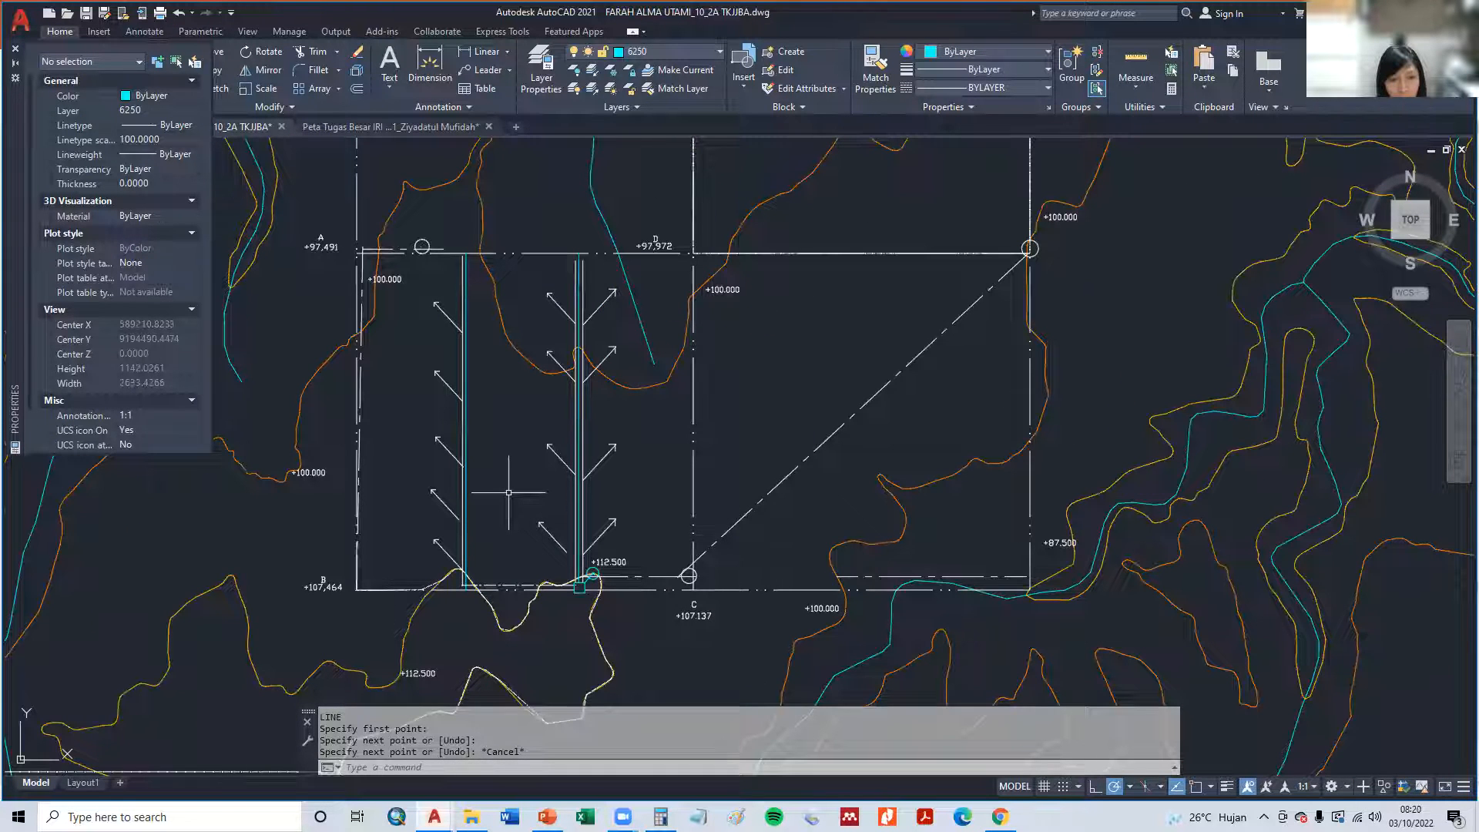
scroll(583, 577, up, 4)
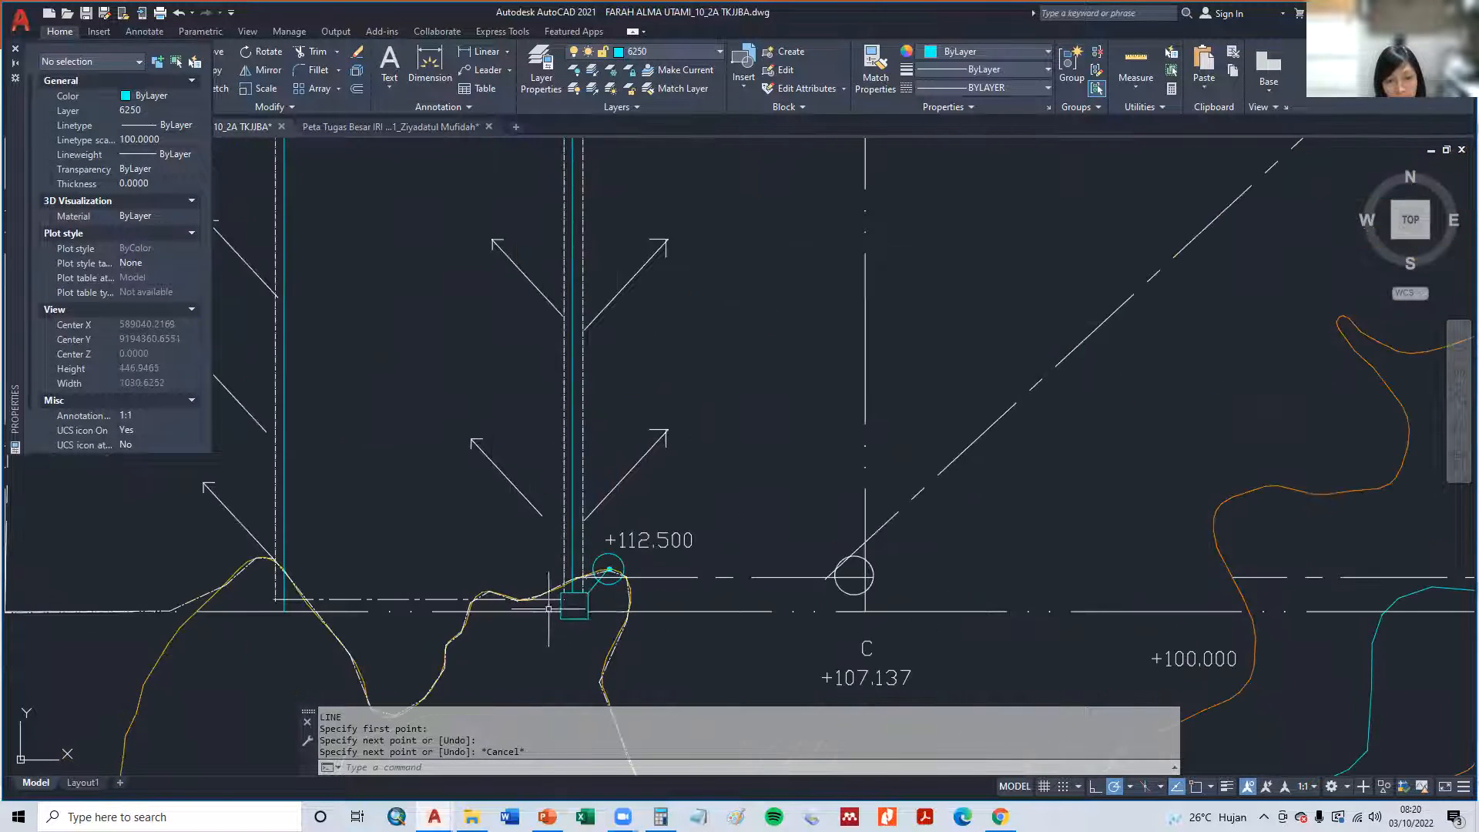
scroll(572, 604, up, 2)
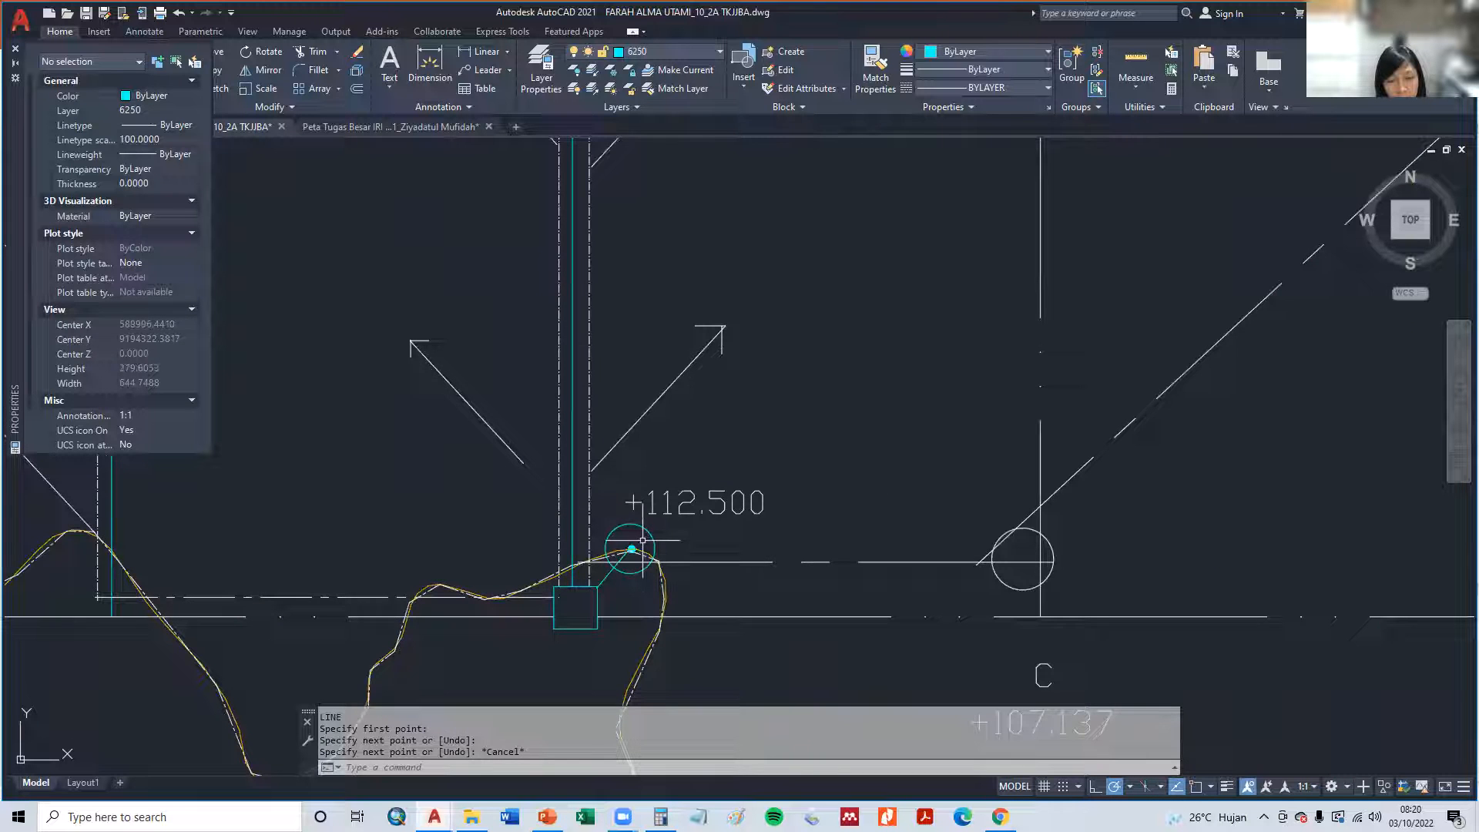
- Switch to PowerPoint to examine the tertiary network layout examples on slides 44 to 46, and return to AutoCAD
key(alt+Tab)
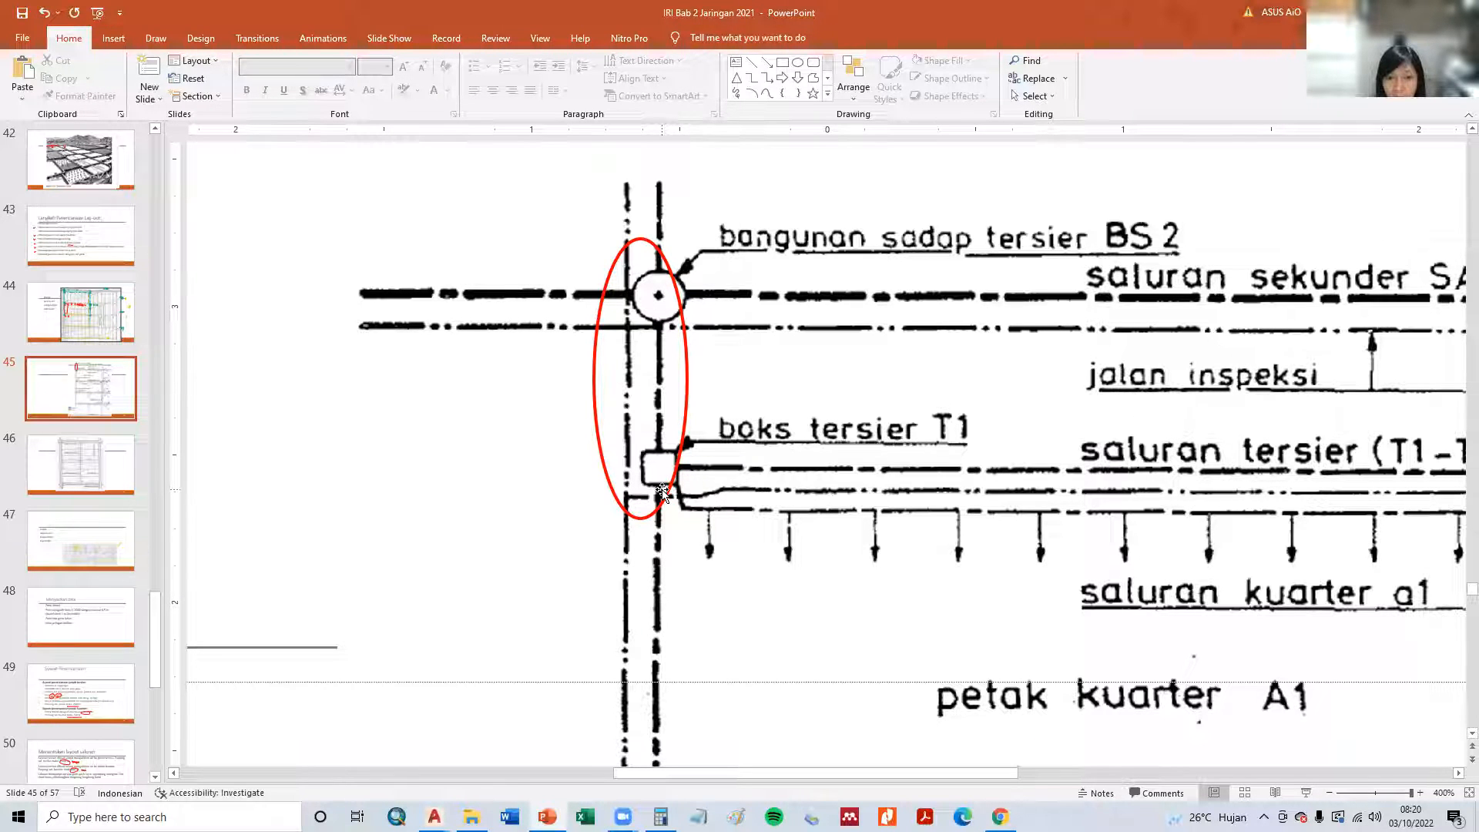
scroll(914, 416, down, 2)
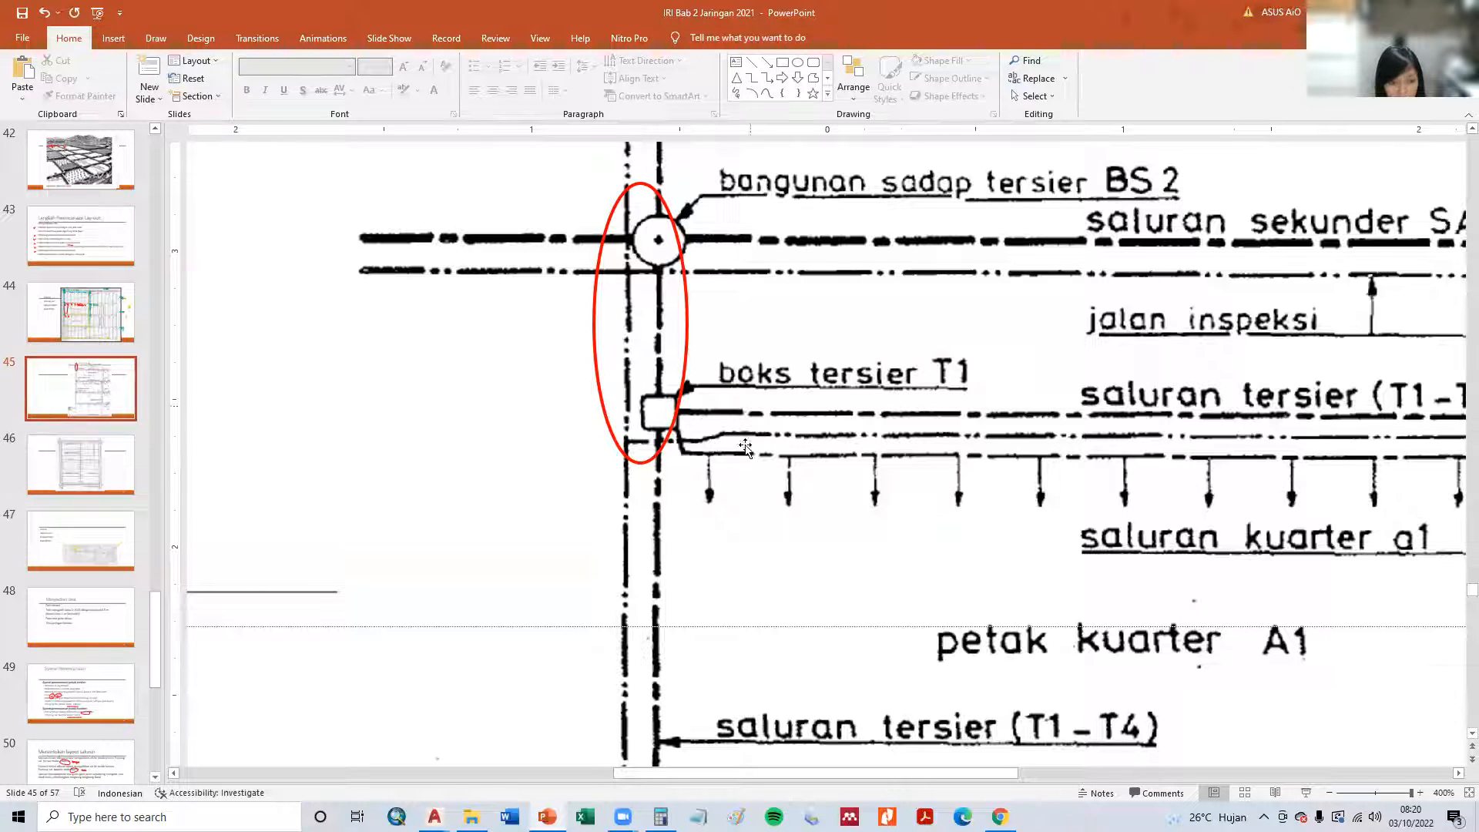
key(Page_Up)
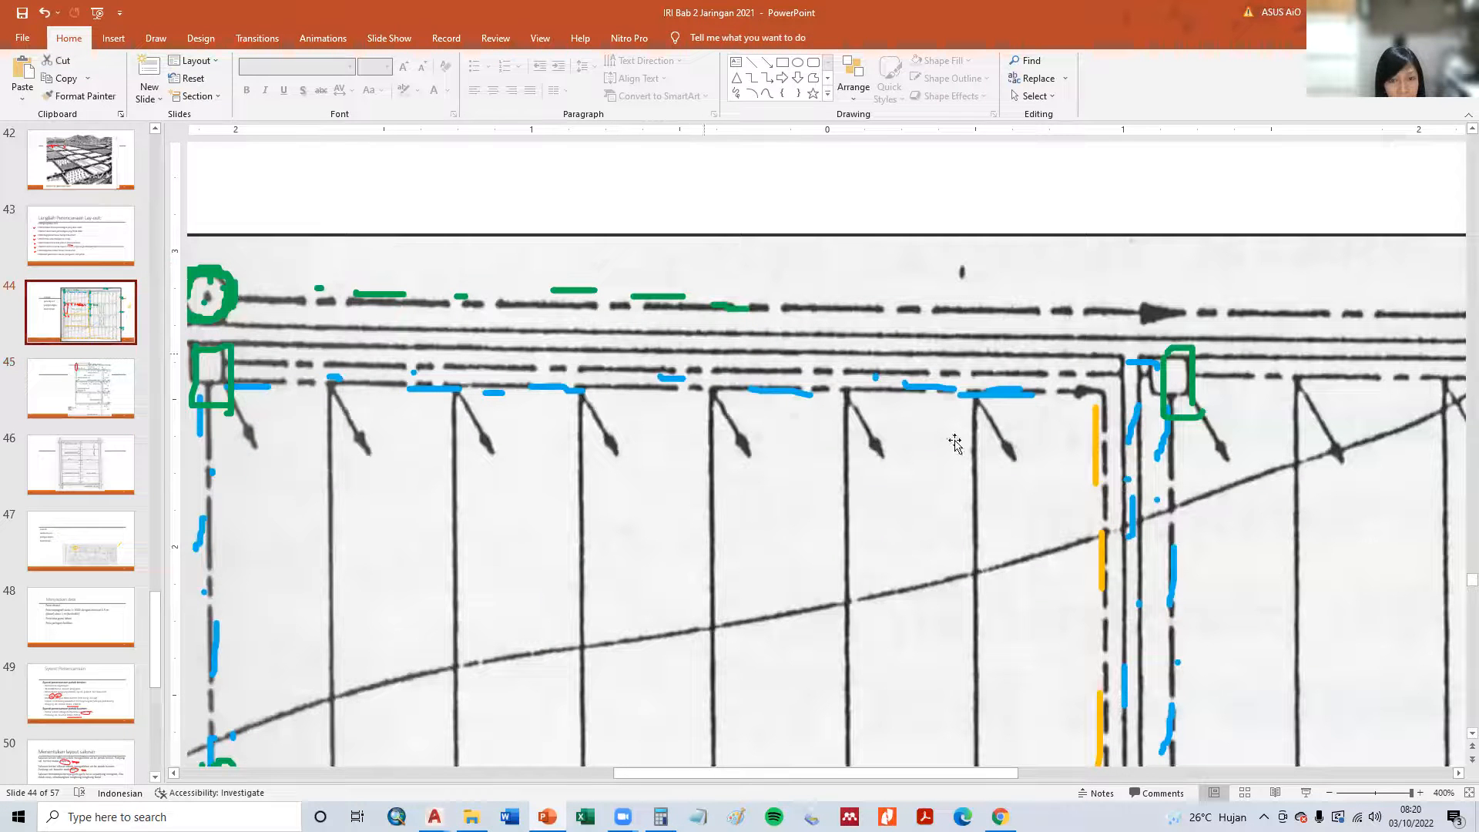
click(506, 760)
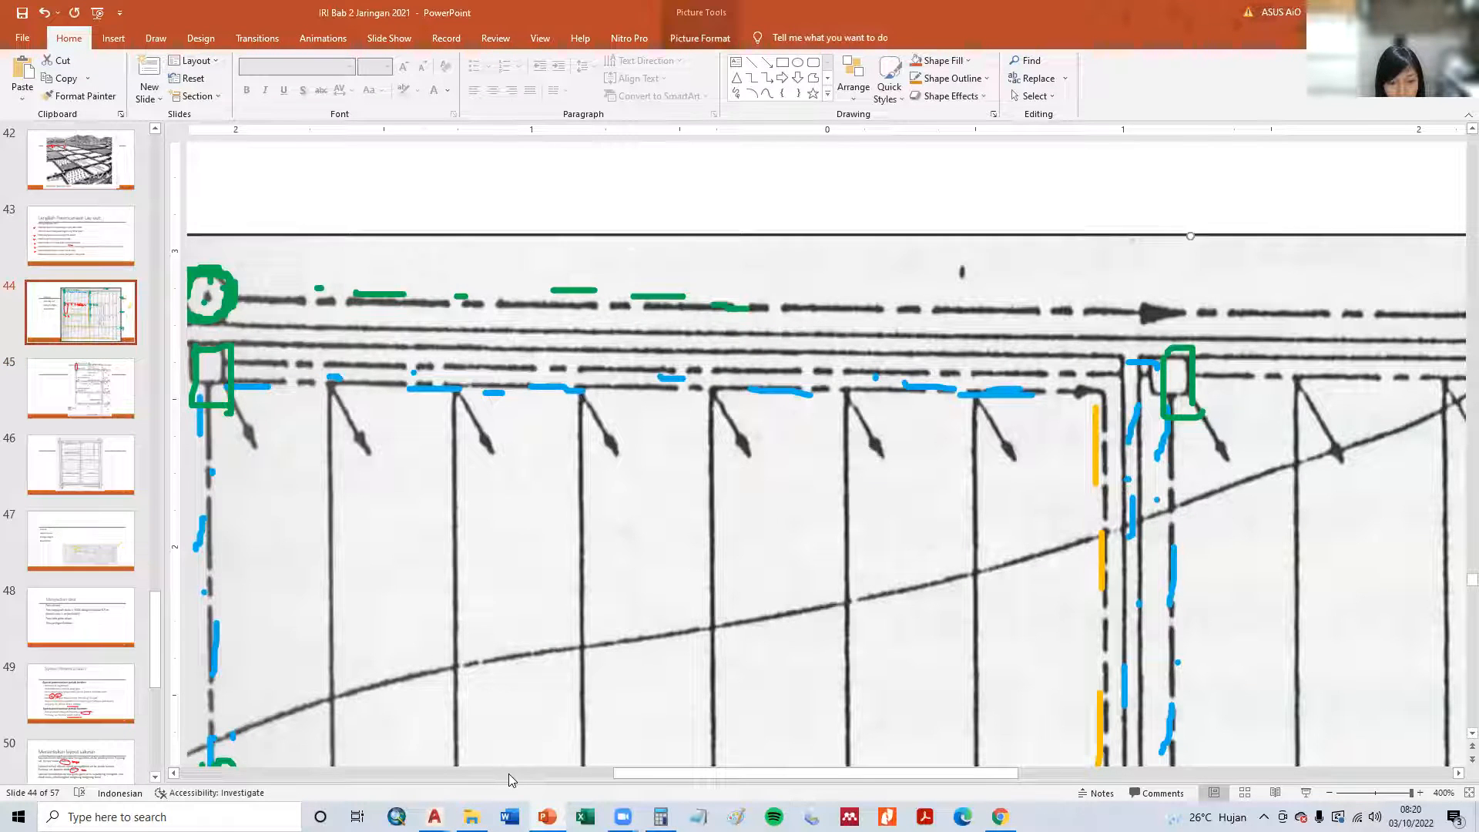
click(510, 773)
ctrl+scroll(667, 627, down, 5)
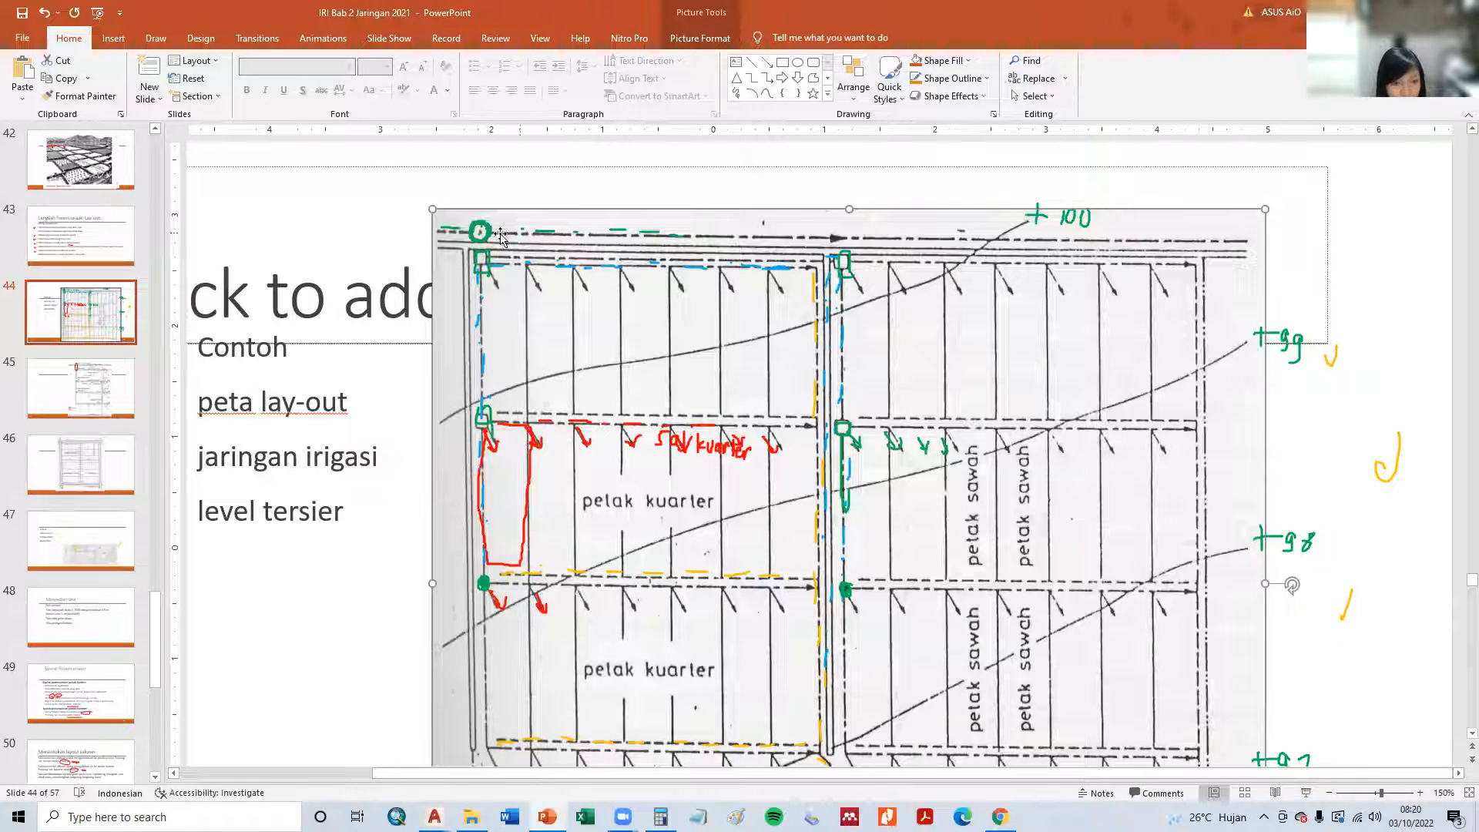
key(Page_Down)
key(Page_Down)
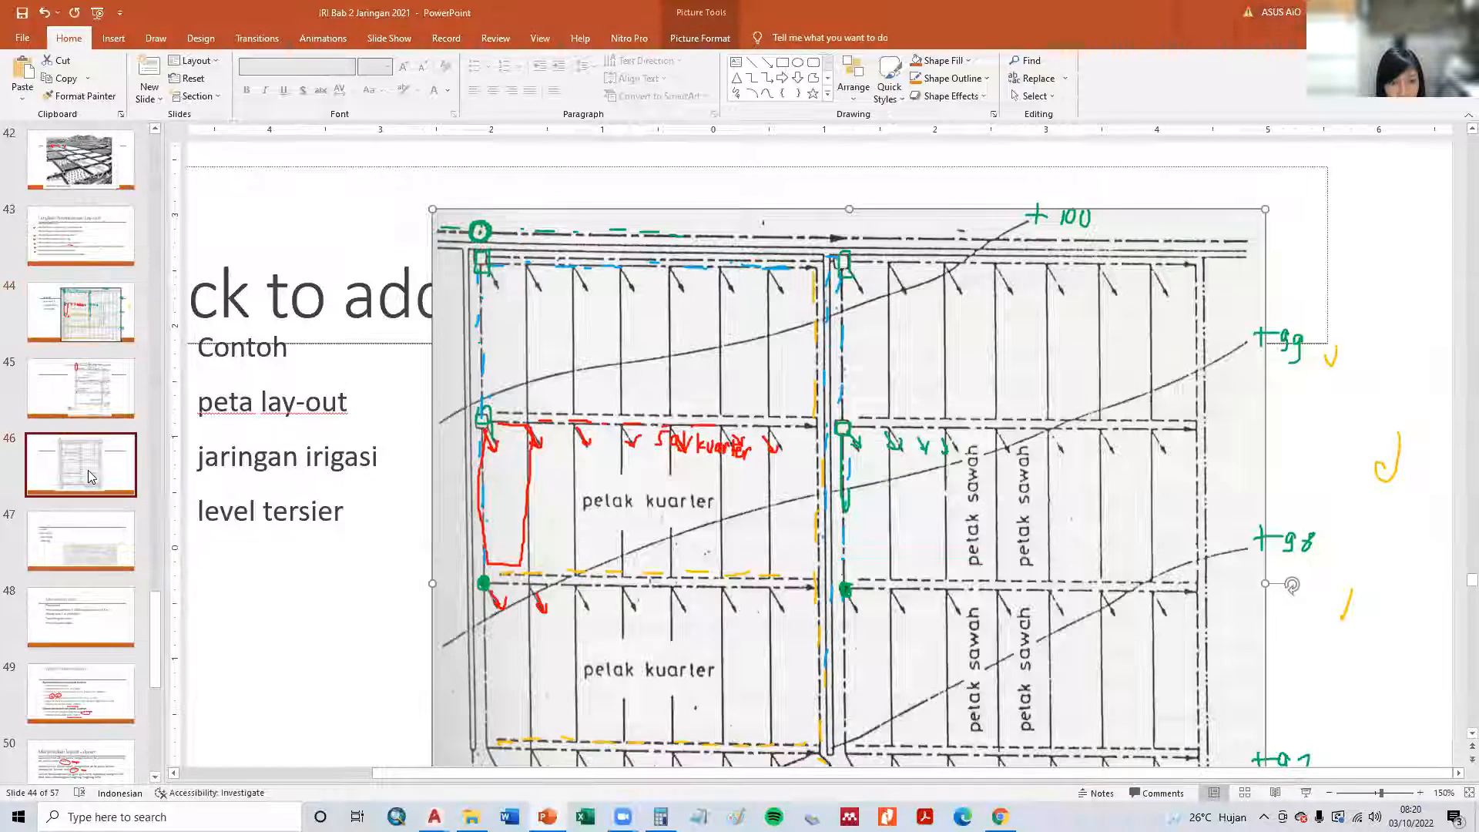
ctrl+scroll(677, 656, down, 5)
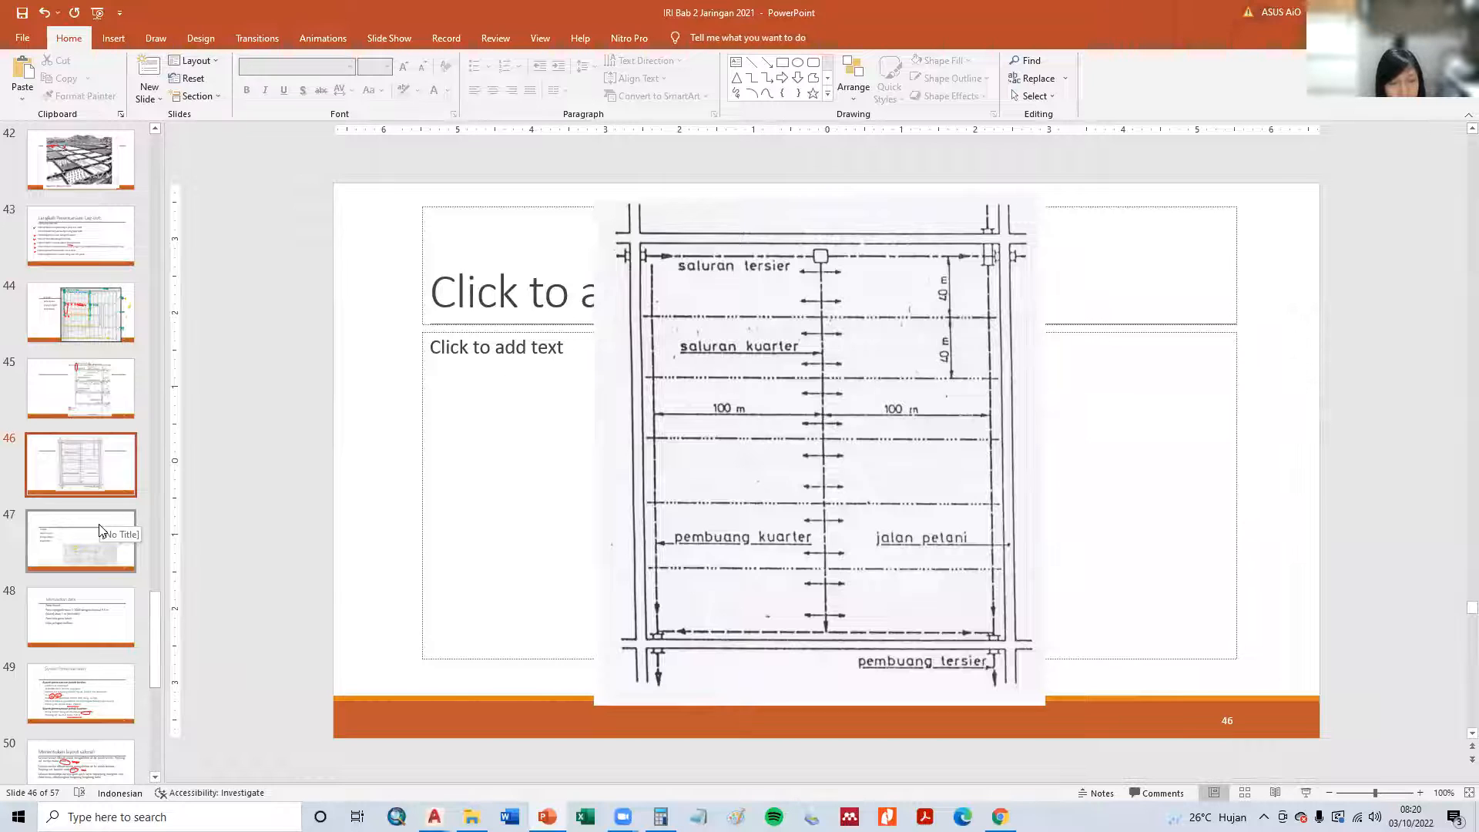
key(alt+Tab)
scroll(567, 485, down, 3)
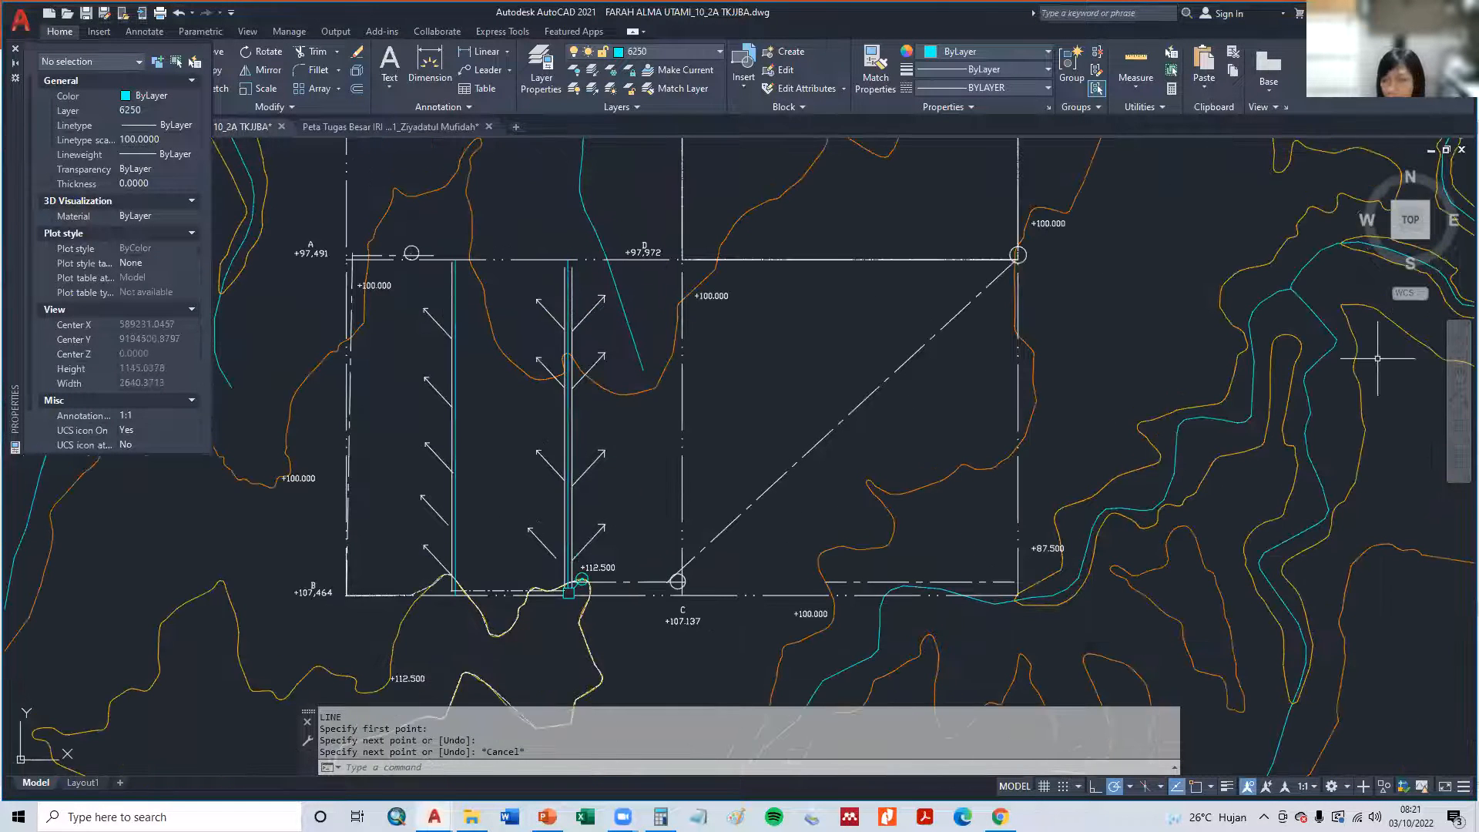
key(alt+Tab)
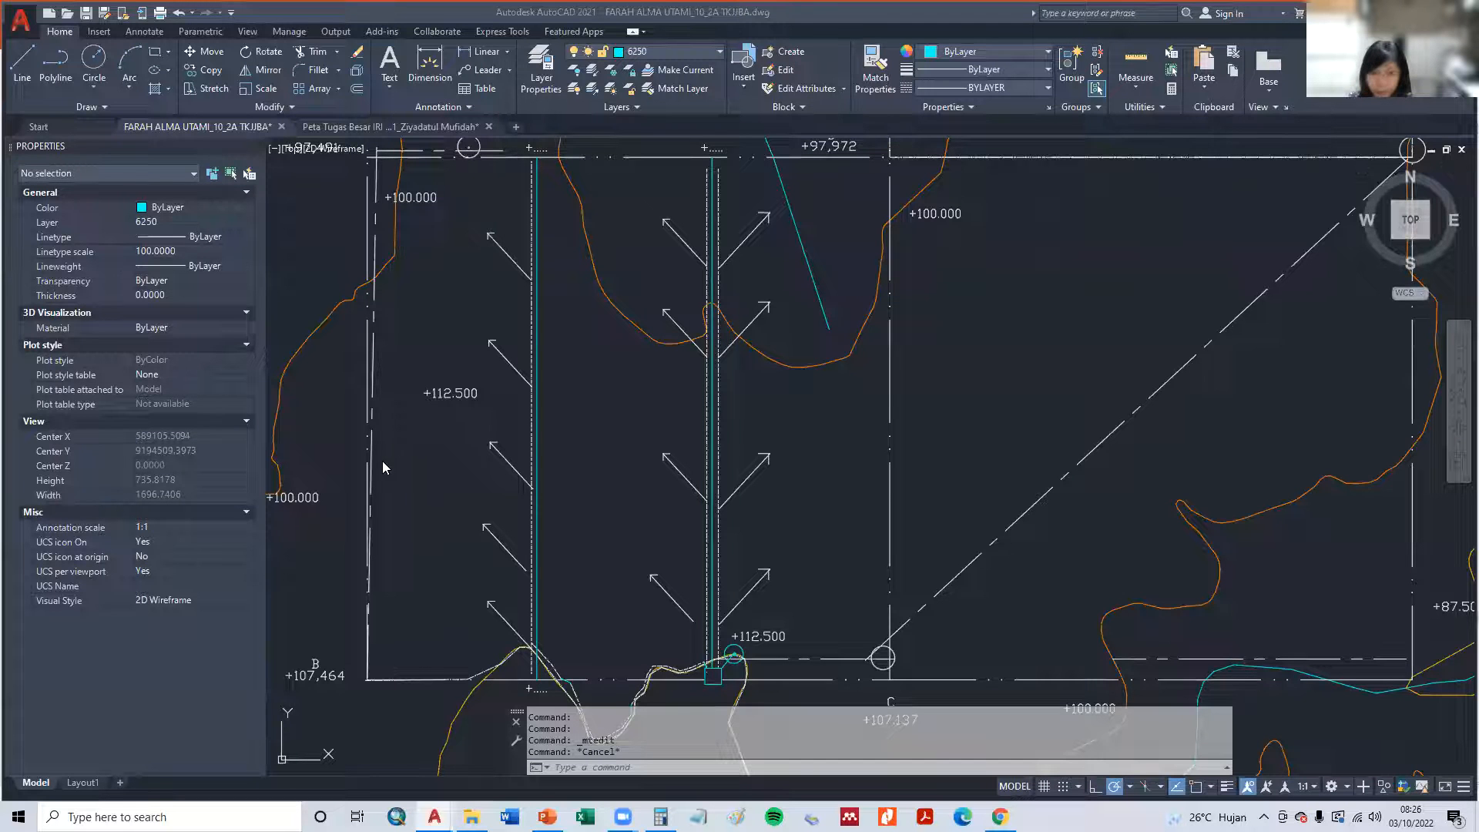
- Change the +112.500 text inside the westernmost quaternary plot to A and set its text height to 50
double_click(422, 394)
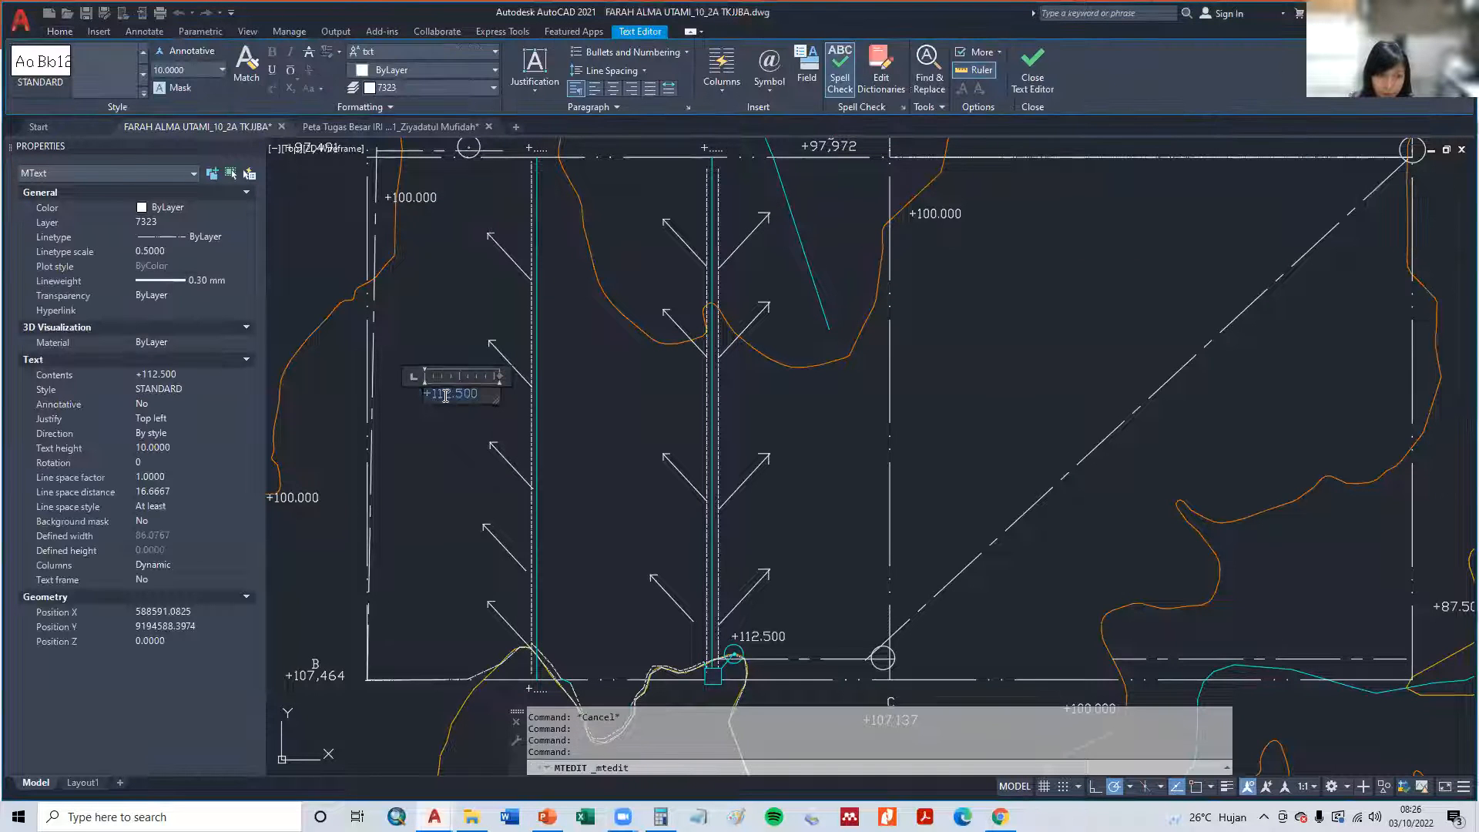
text(A)
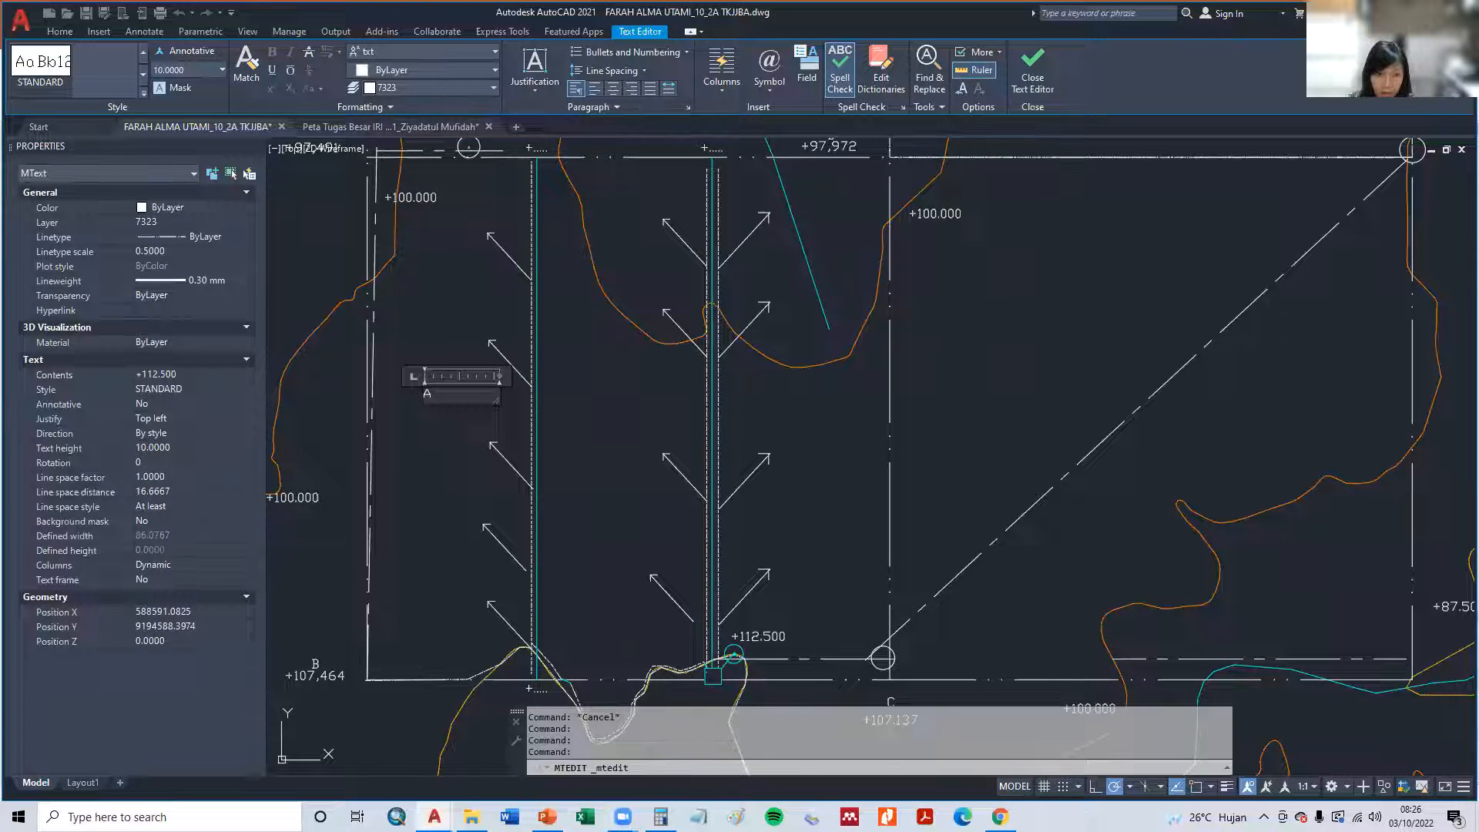
click(451, 436)
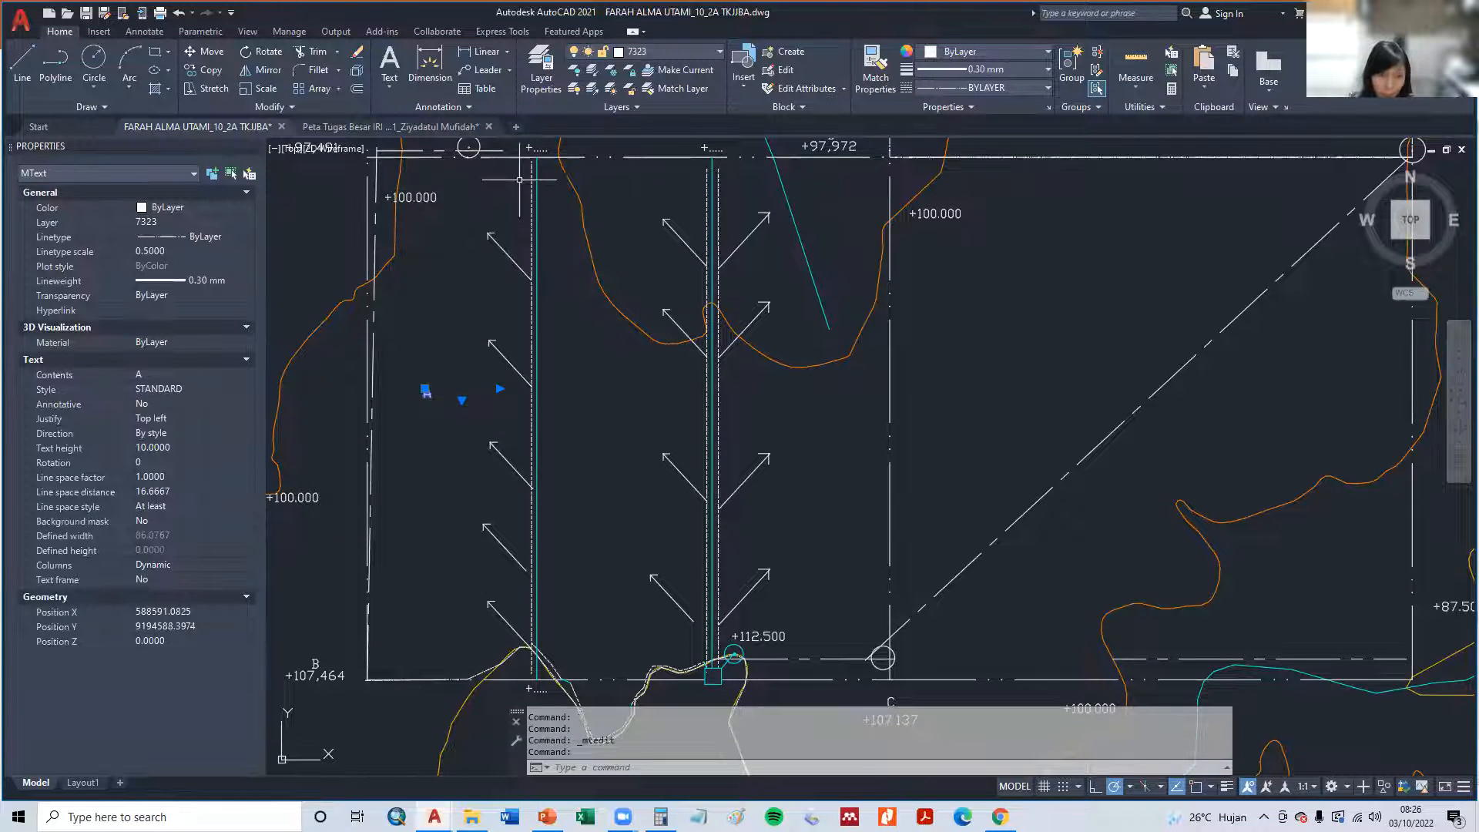
click(168, 252)
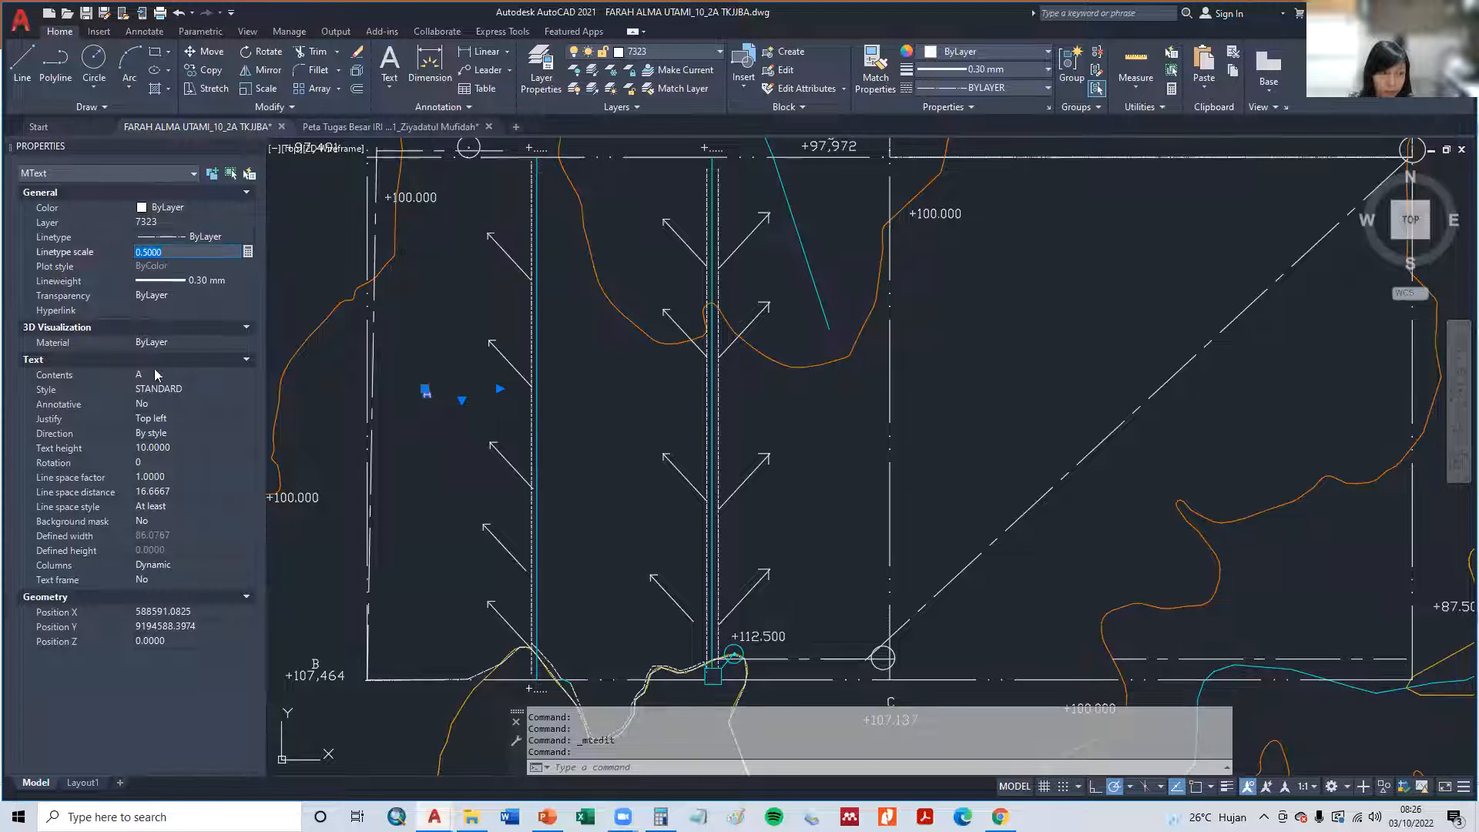
click(158, 449)
text(50)
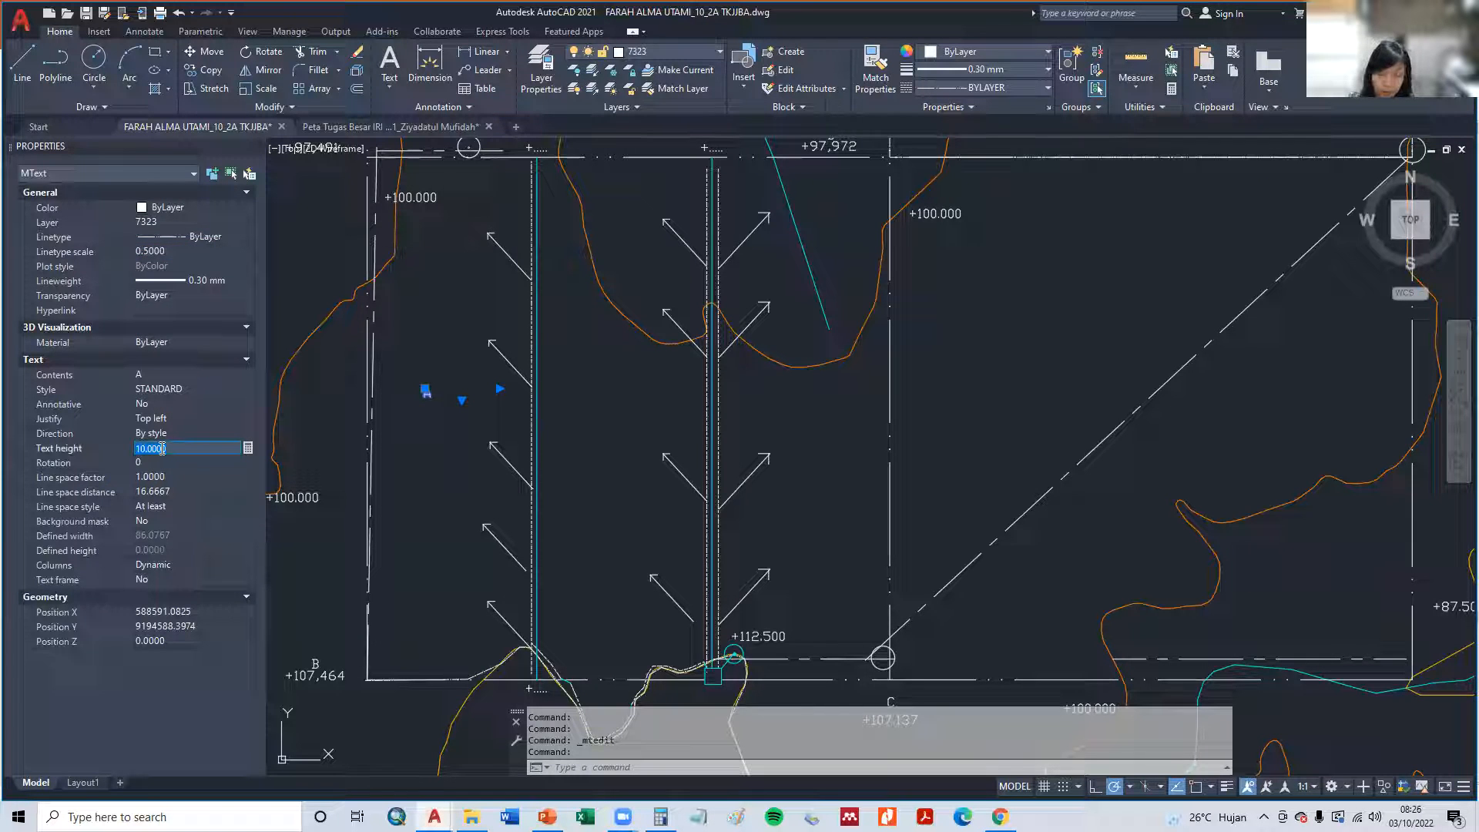
key(Tab)
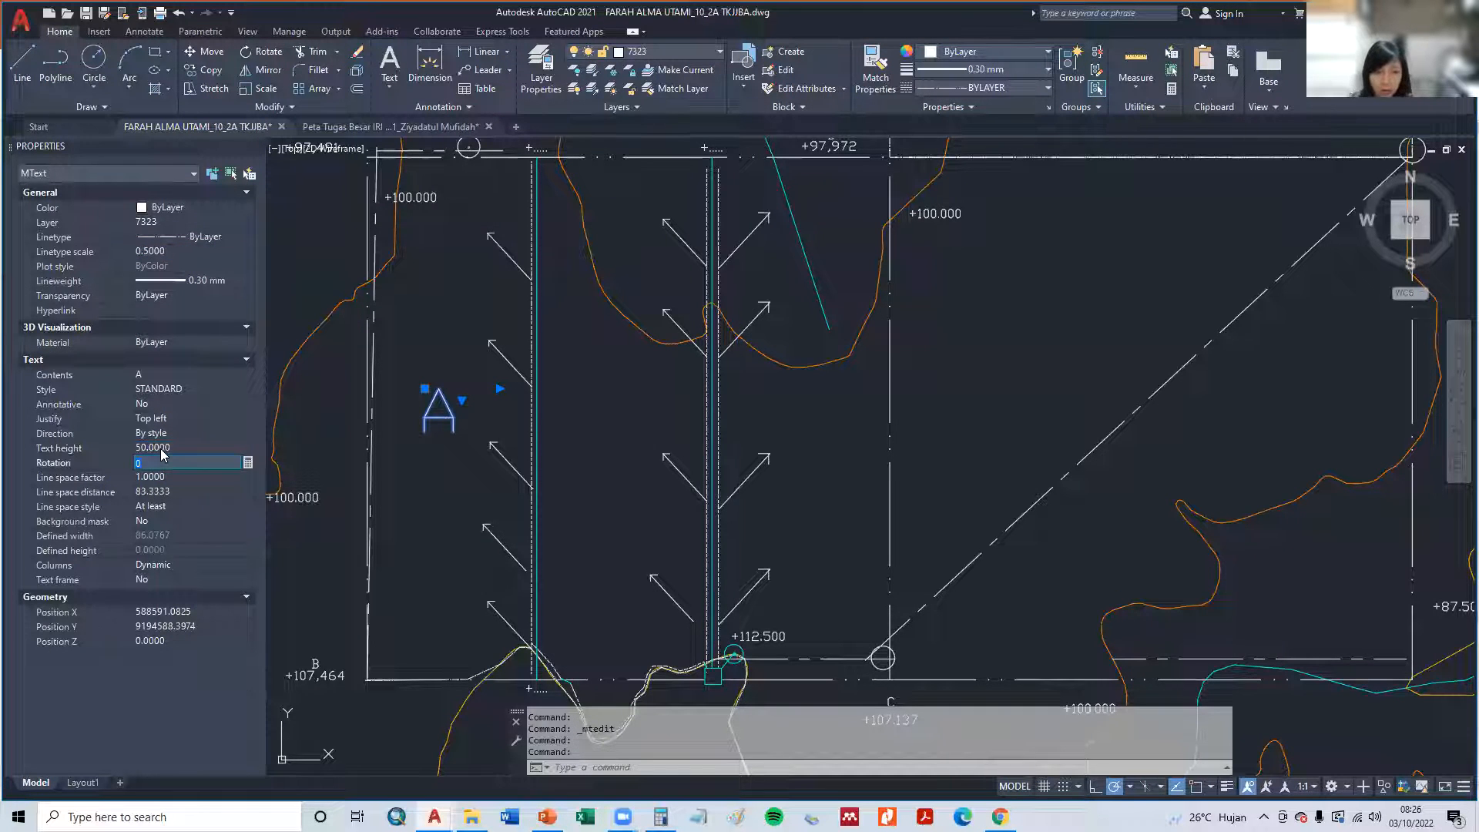
click(445, 541)
key(Escape)
key(Escape)
- Copy the letter A horizontally into the plot east of the middle channel and into the plot between the two channels
text(cp)
key(Return)
click(445, 403)
key(Return)
click(445, 404)
click(824, 402)
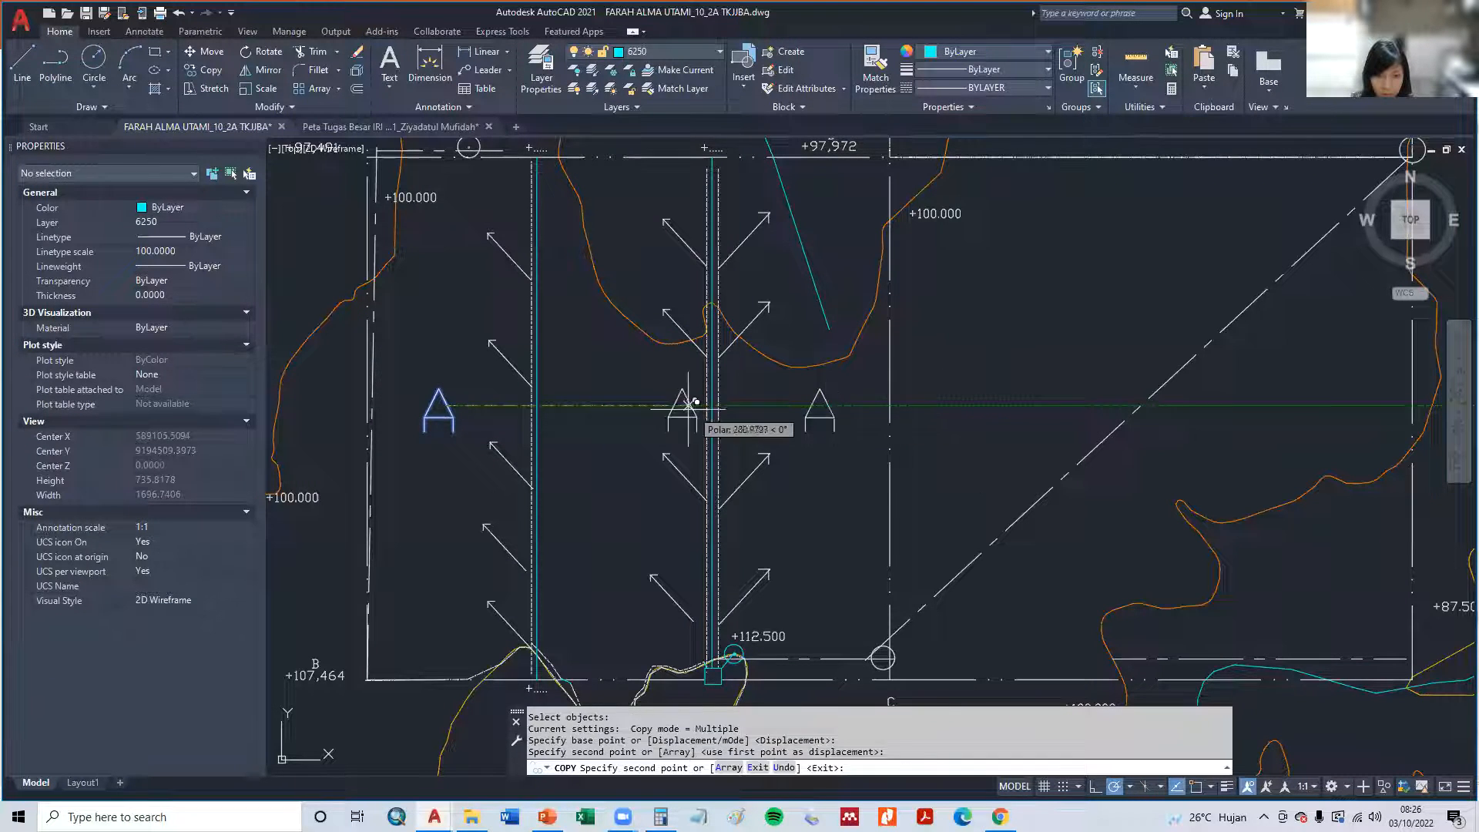
click(640, 404)
key(Escape)
- Change the letter in the plot between the channels to B and the letter in the westernmost plot to C
double_click(643, 408)
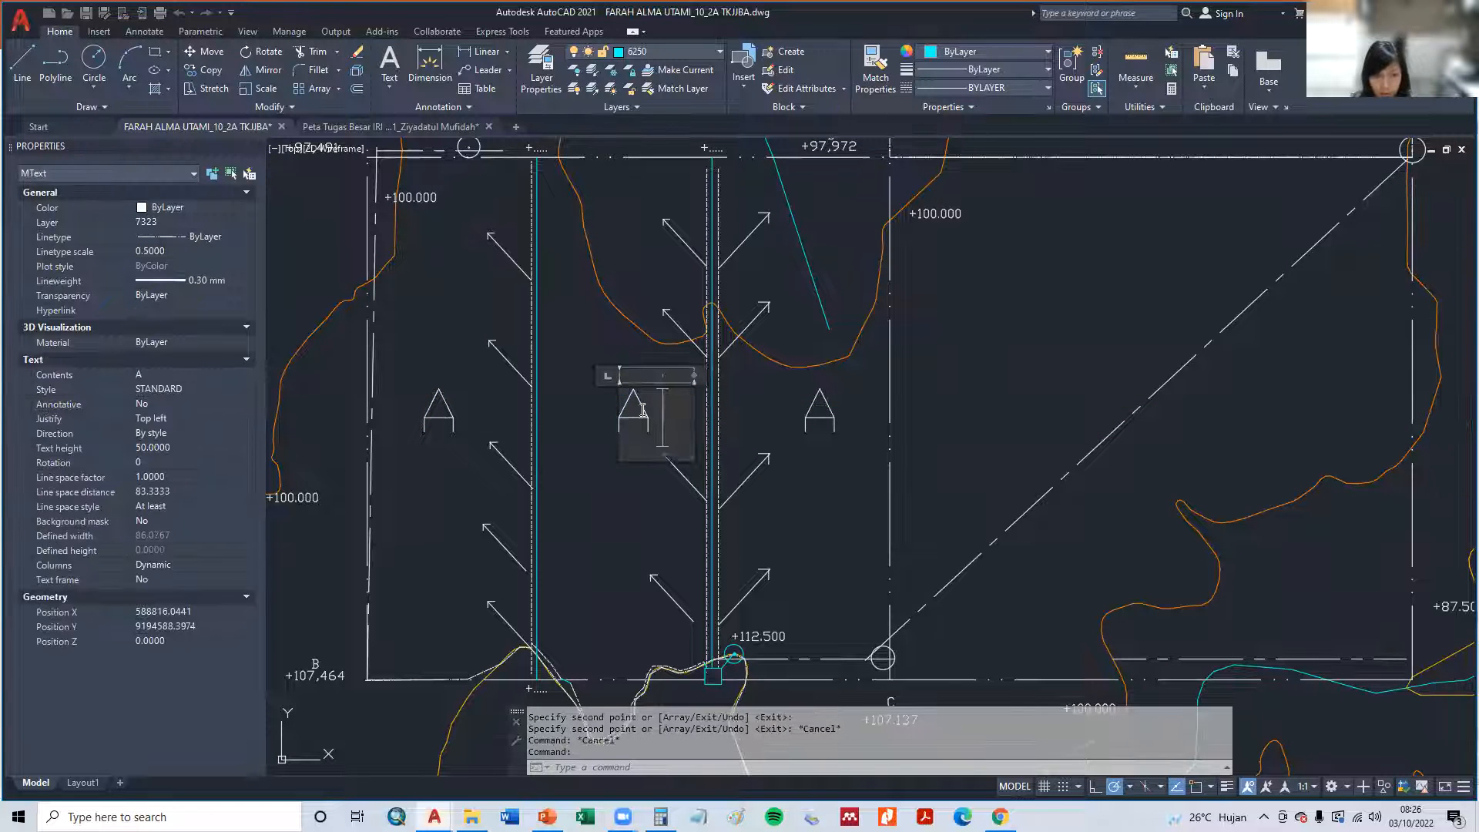
text(B)
click(409, 425)
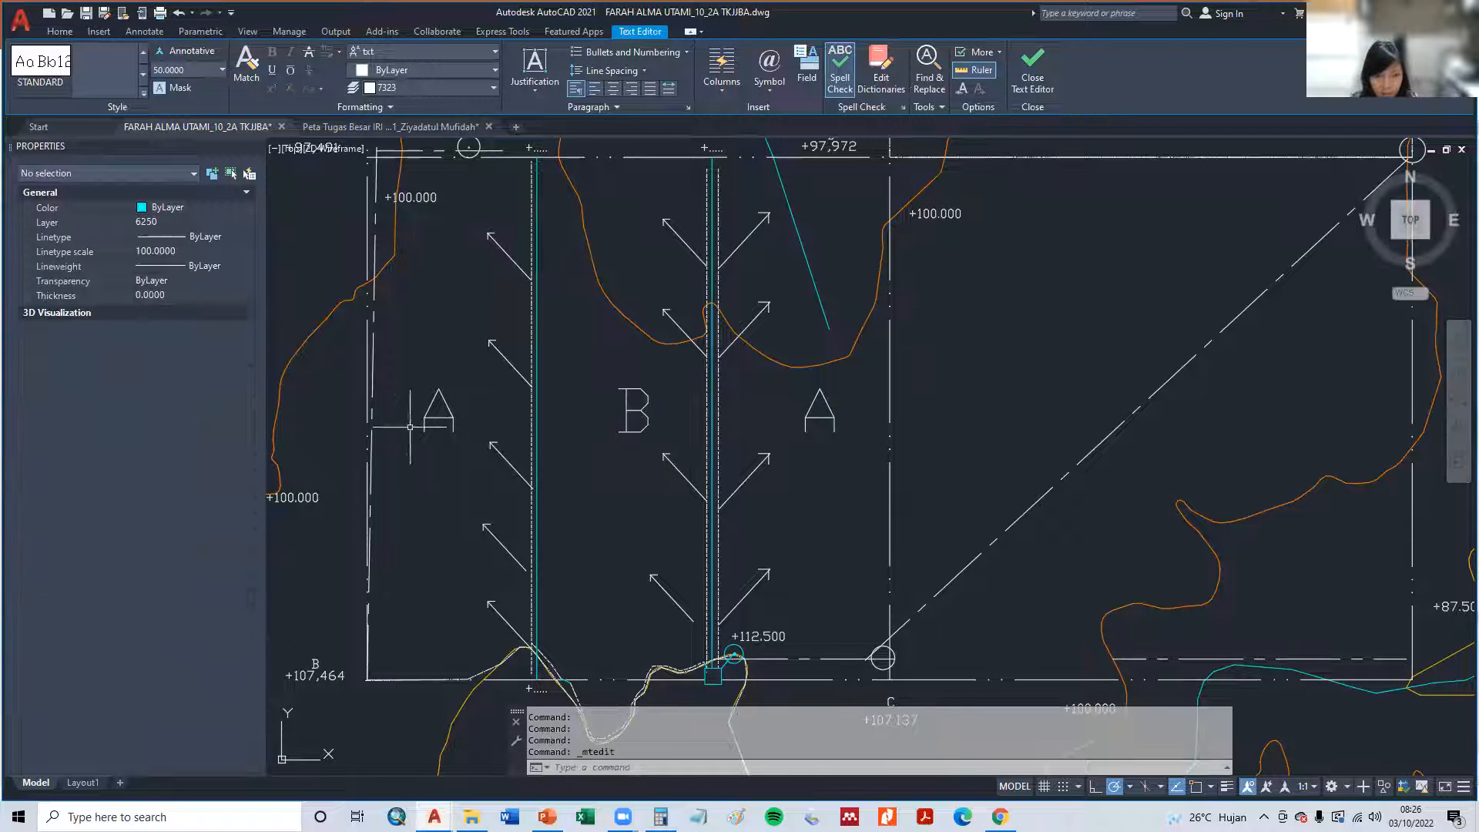
double_click(453, 417)
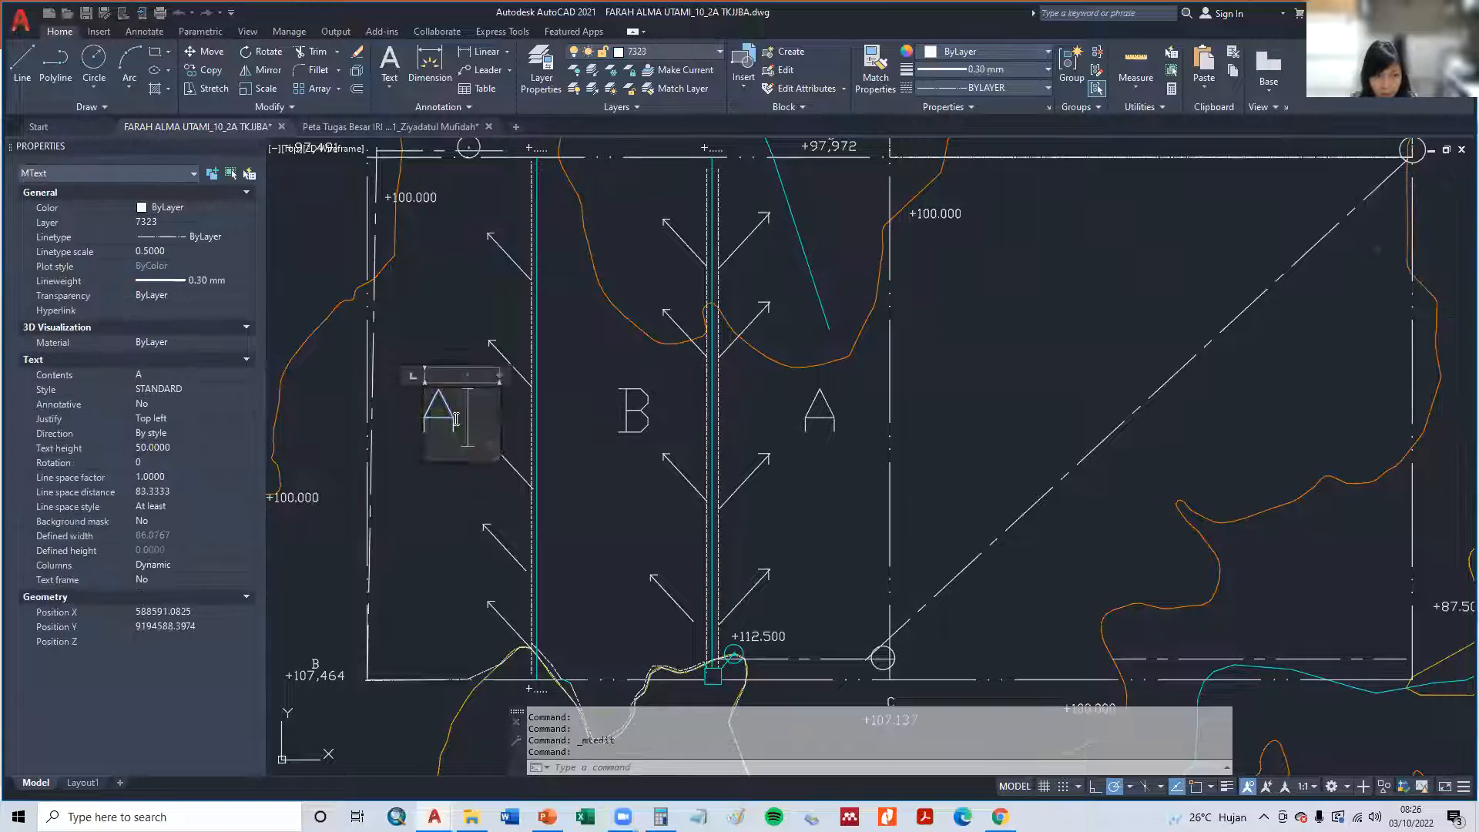
text(C)
click(447, 490)
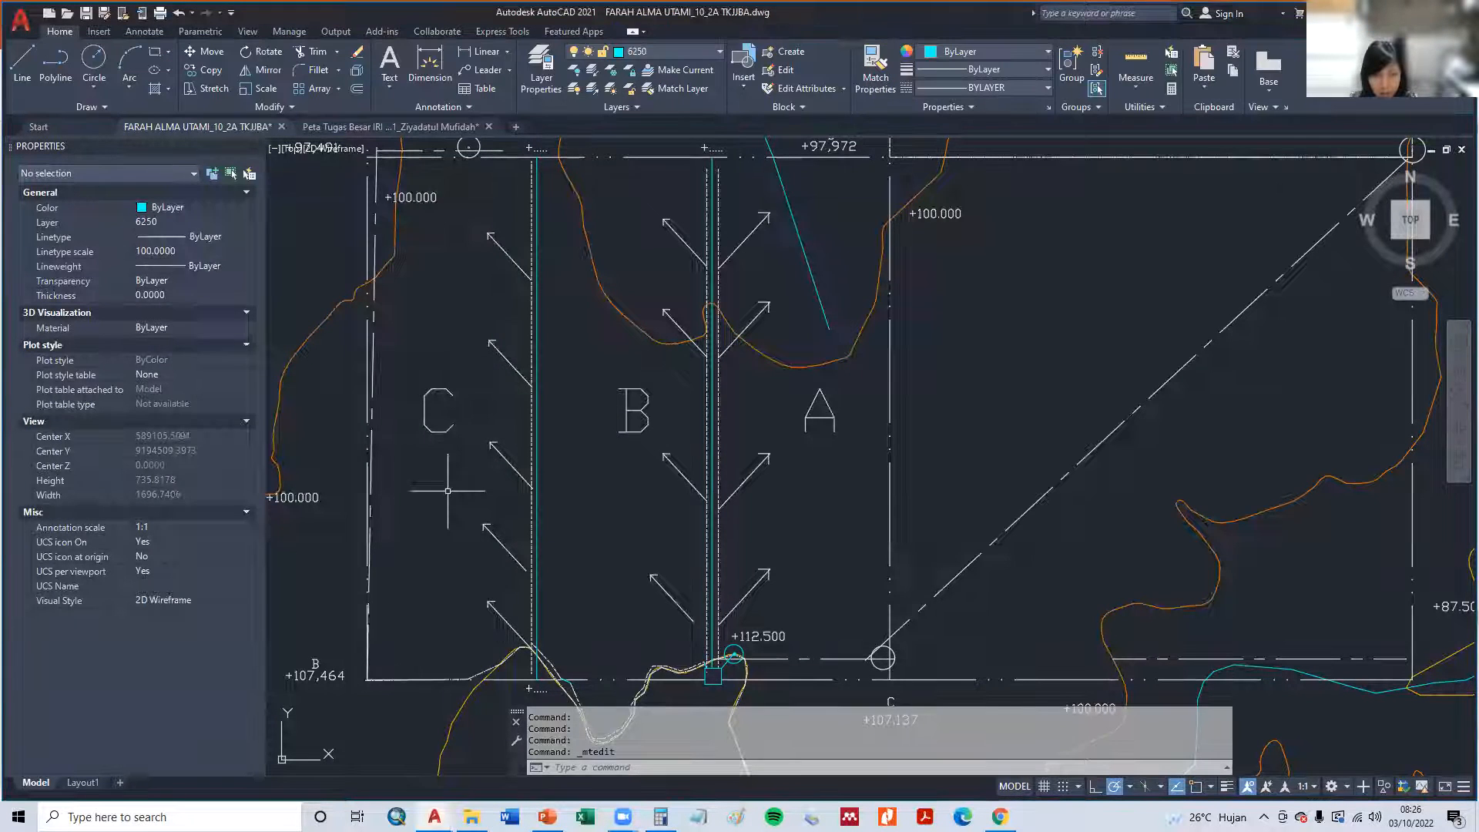
key(alt+Tab)
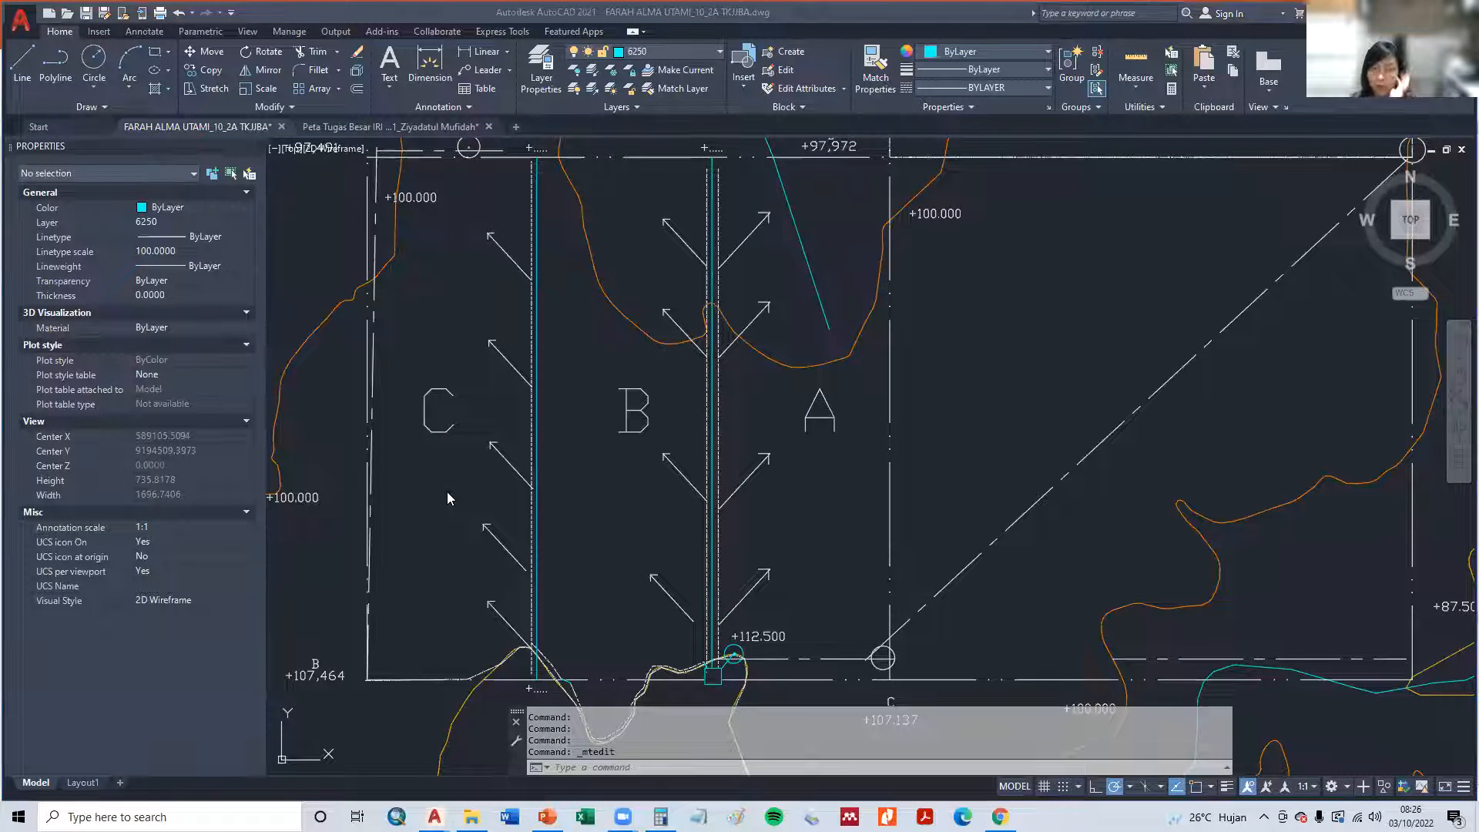
- Switch to PowerPoint to examine the tertiary layout scheme on slide 47, and return to AutoCAD
key(alt+Tab)
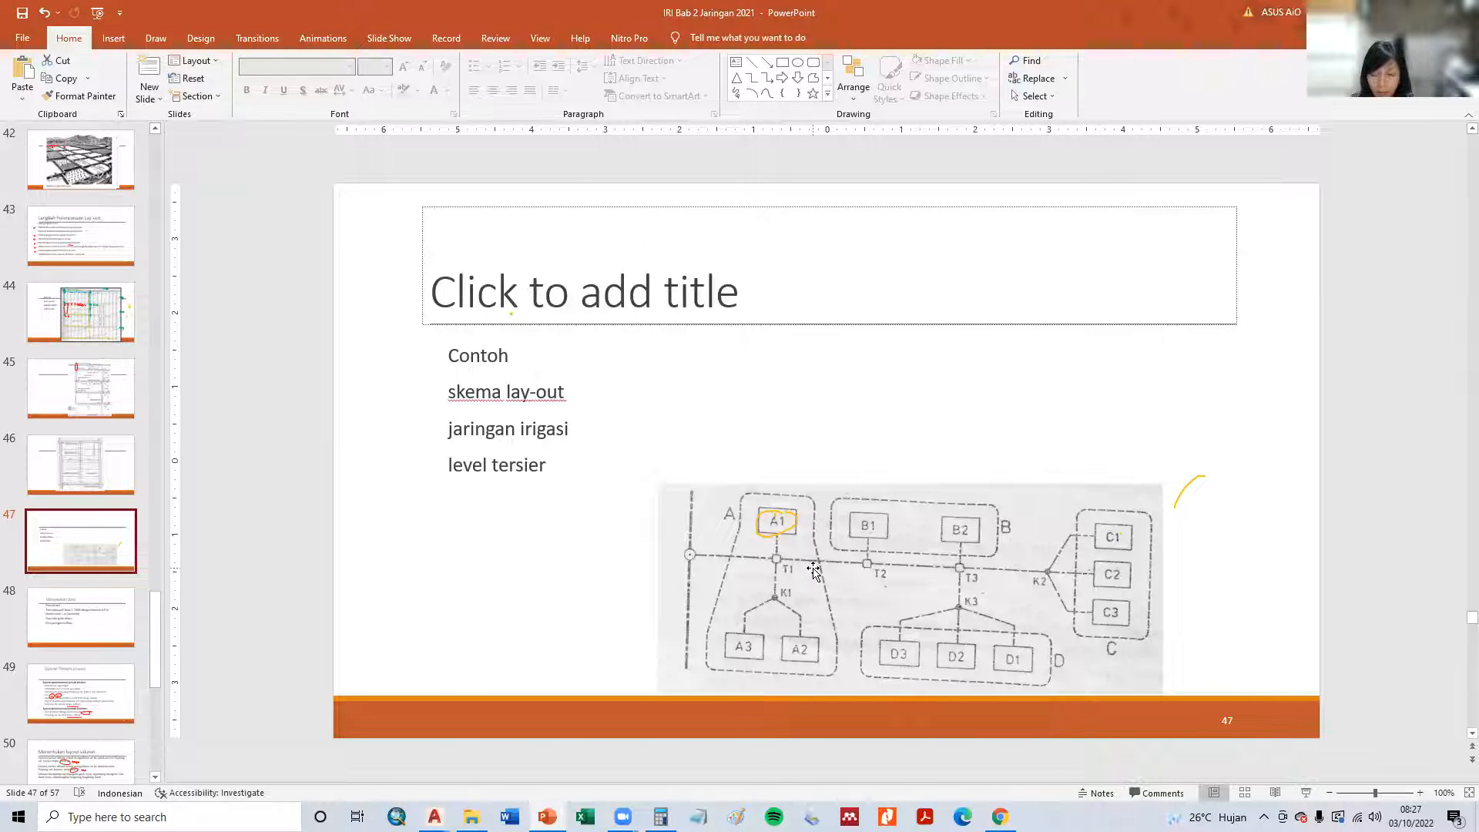
key(alt+Tab)
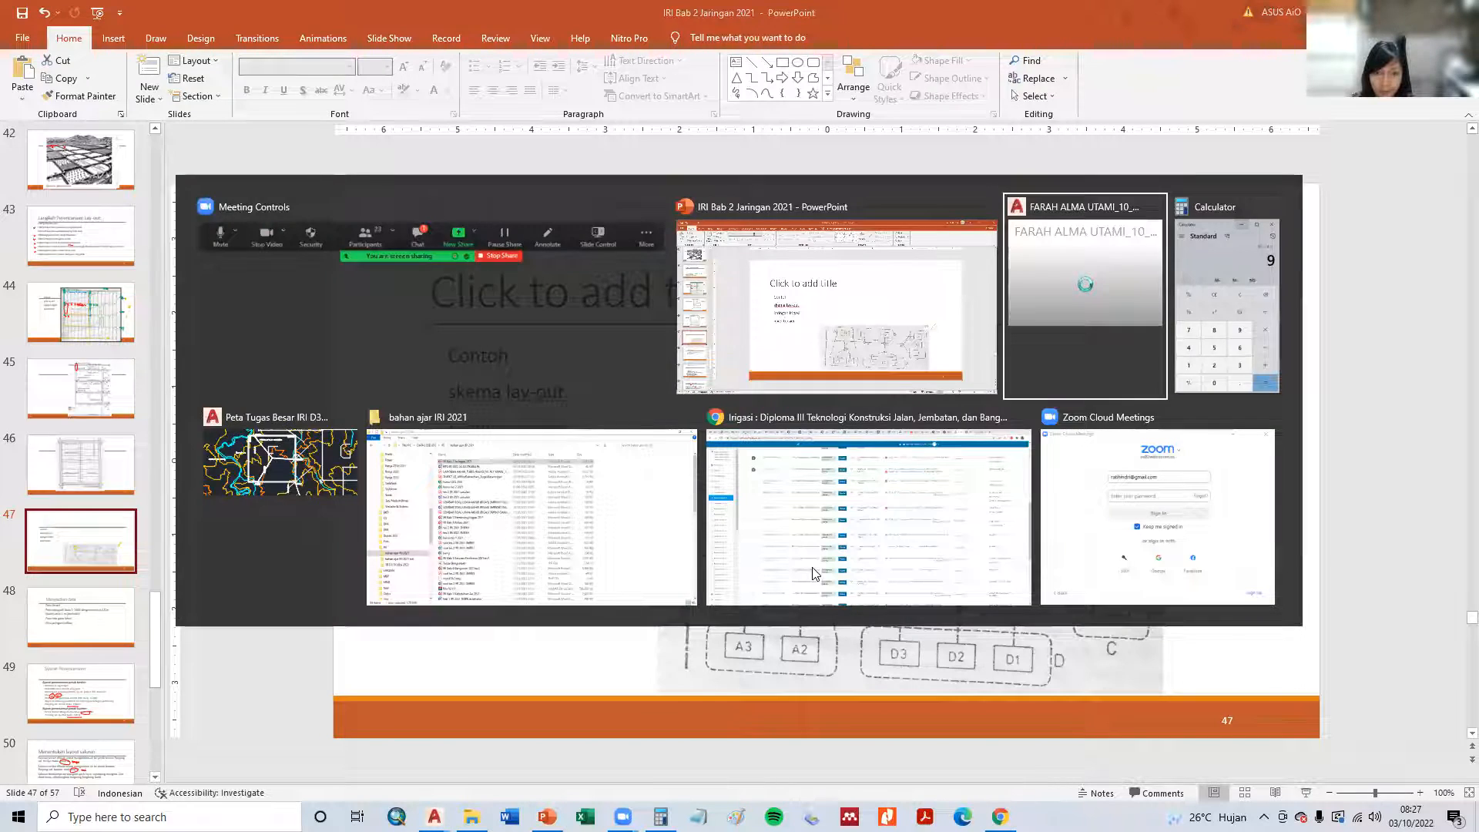
- Copy the +112.500 elevation text beside the offtake circle to just below the tertiary box
middle_drag(890, 593, 888, 439)
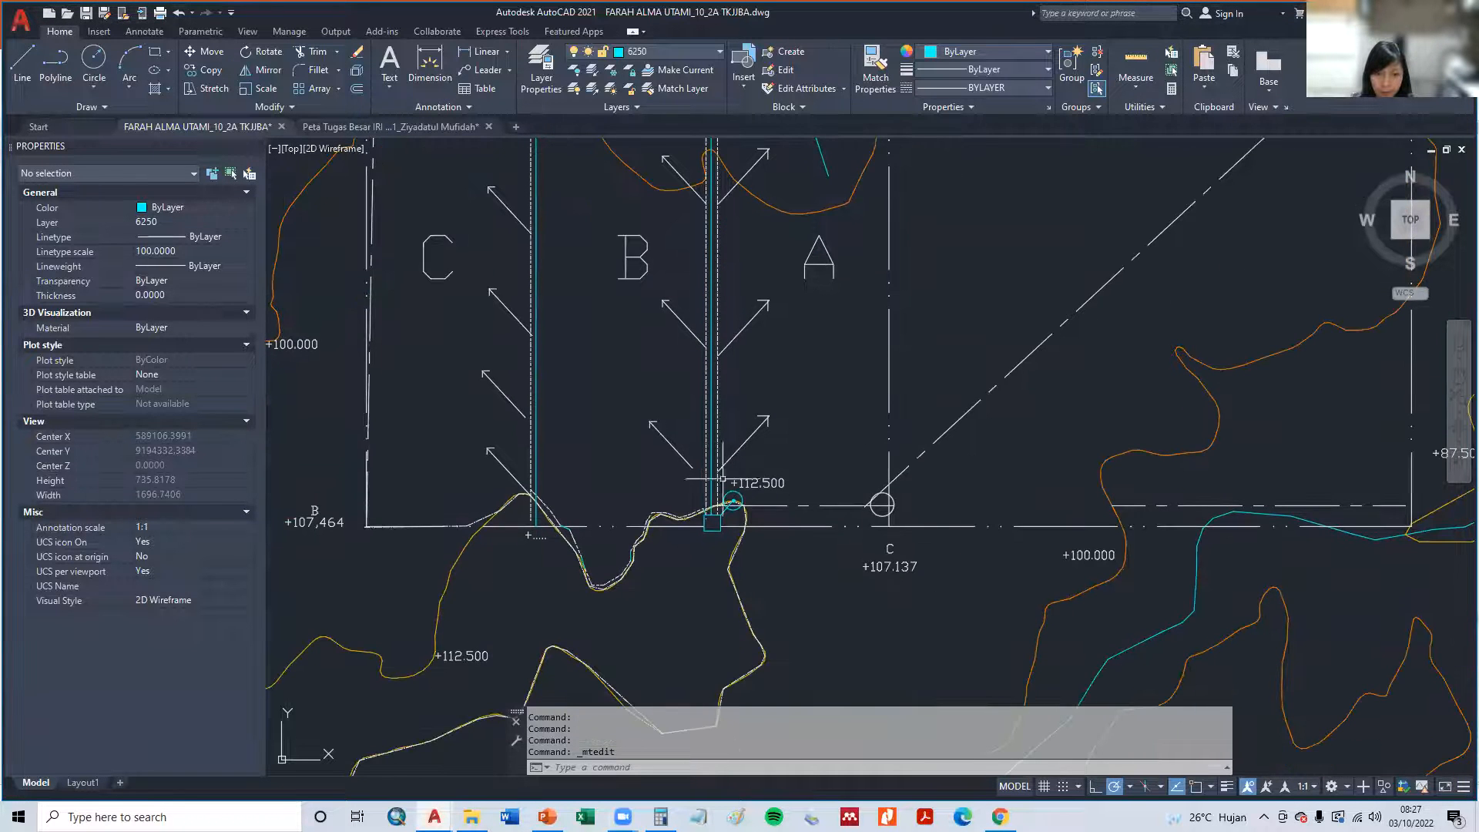
scroll(722, 479, up, 4)
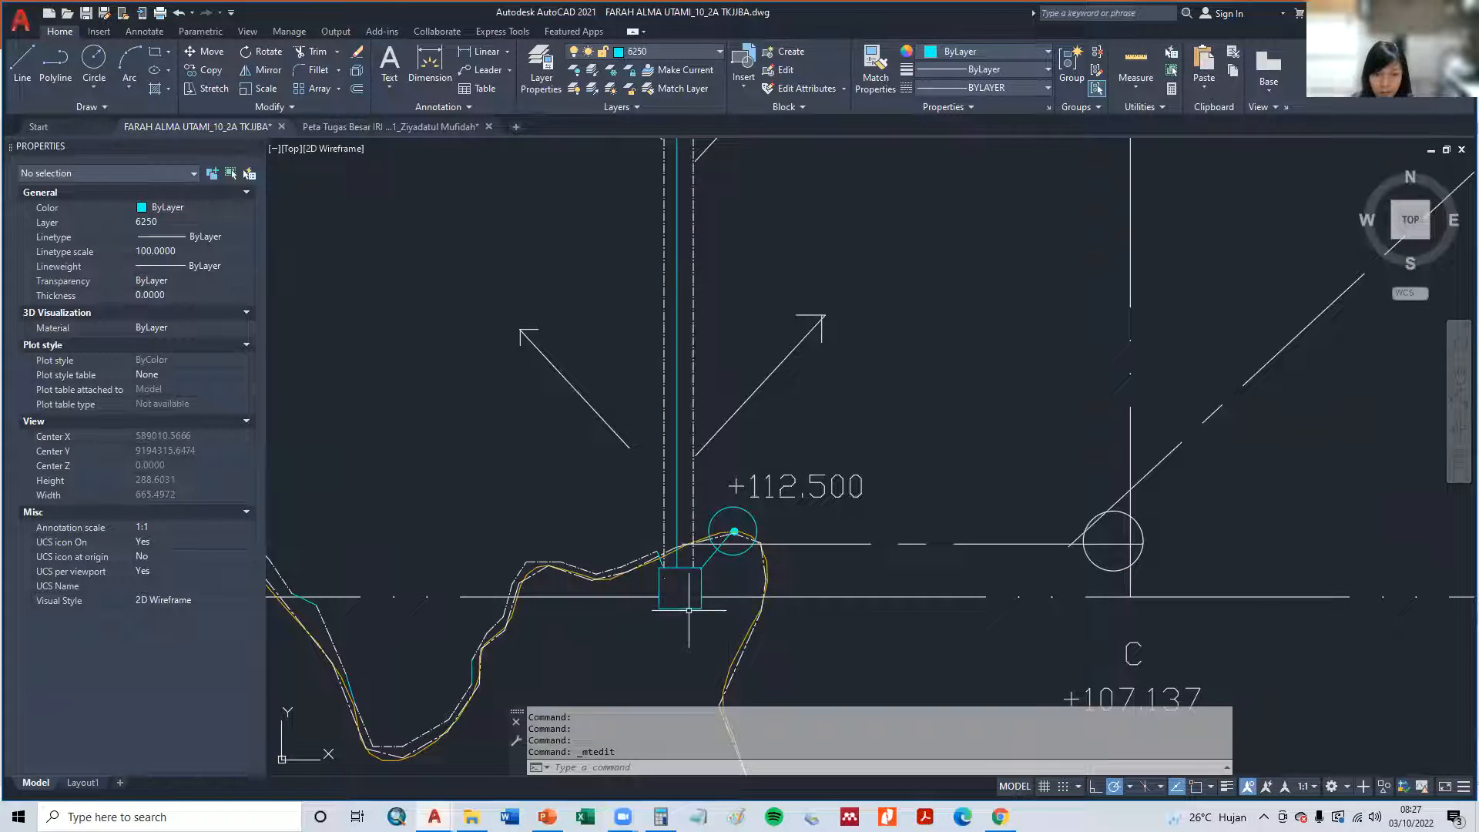
text(CP)
key(Return)
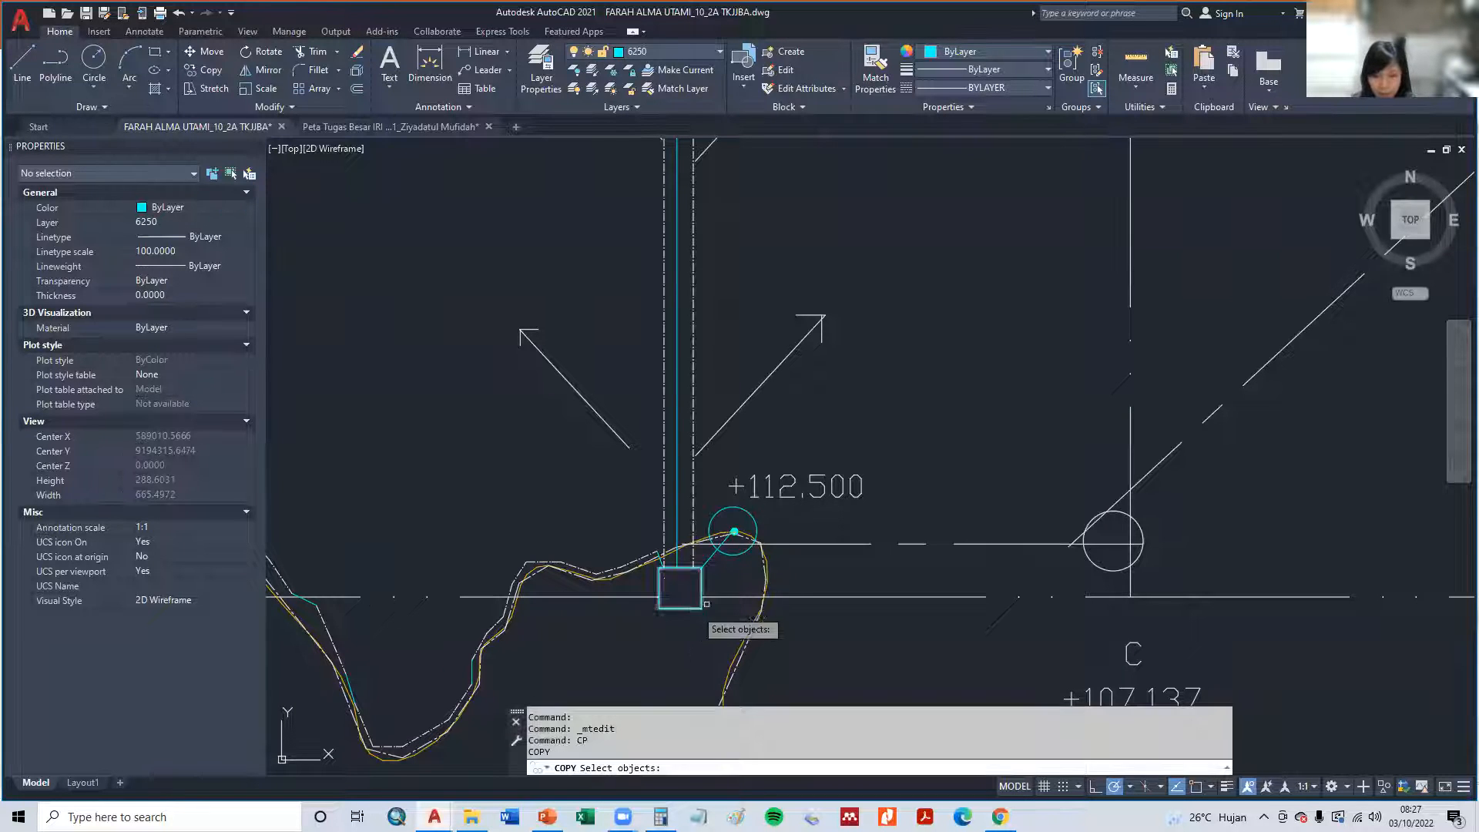
click(770, 492)
key(Return)
click(770, 502)
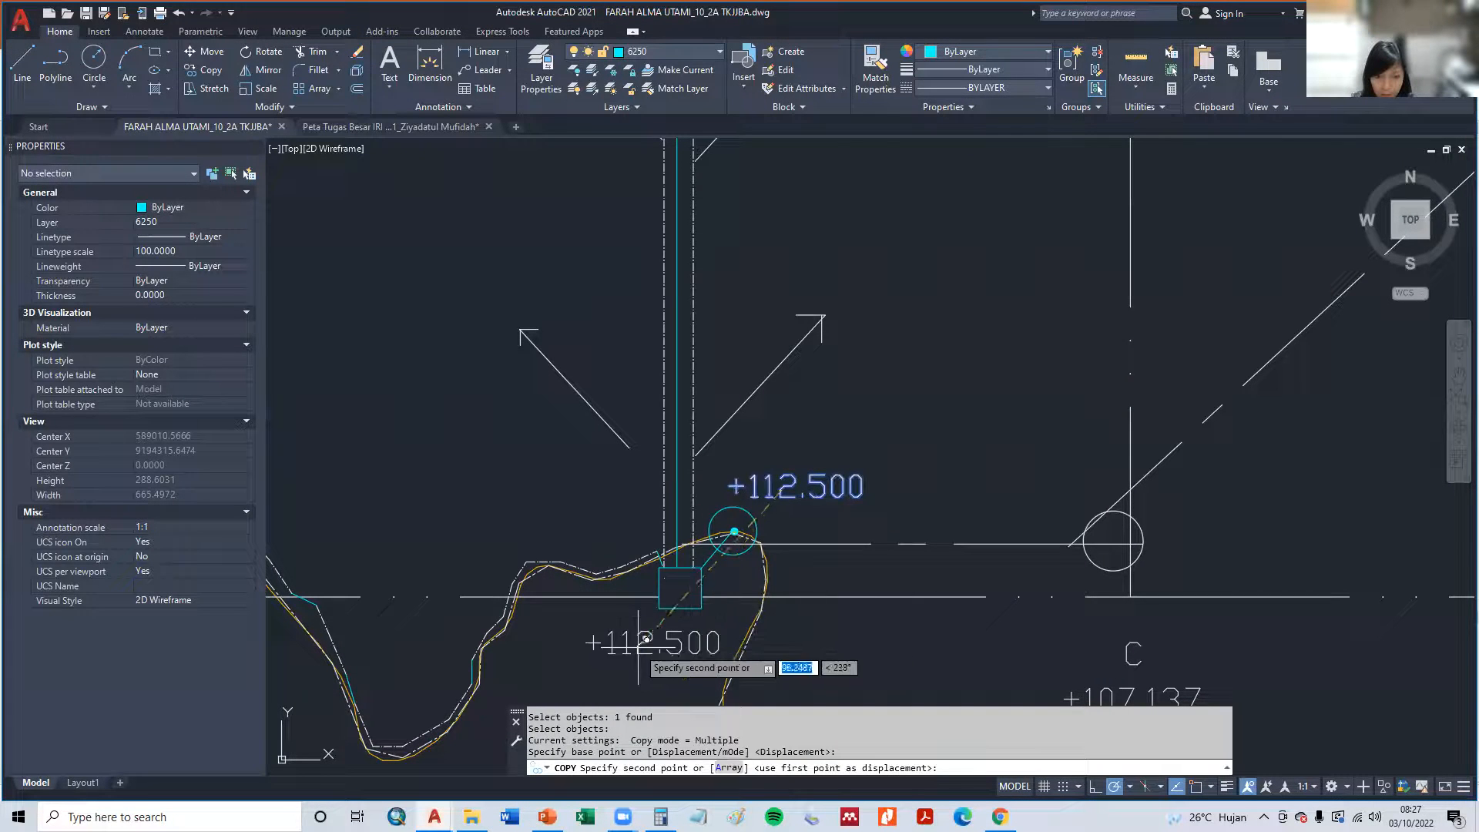
click(675, 630)
key(Escape)
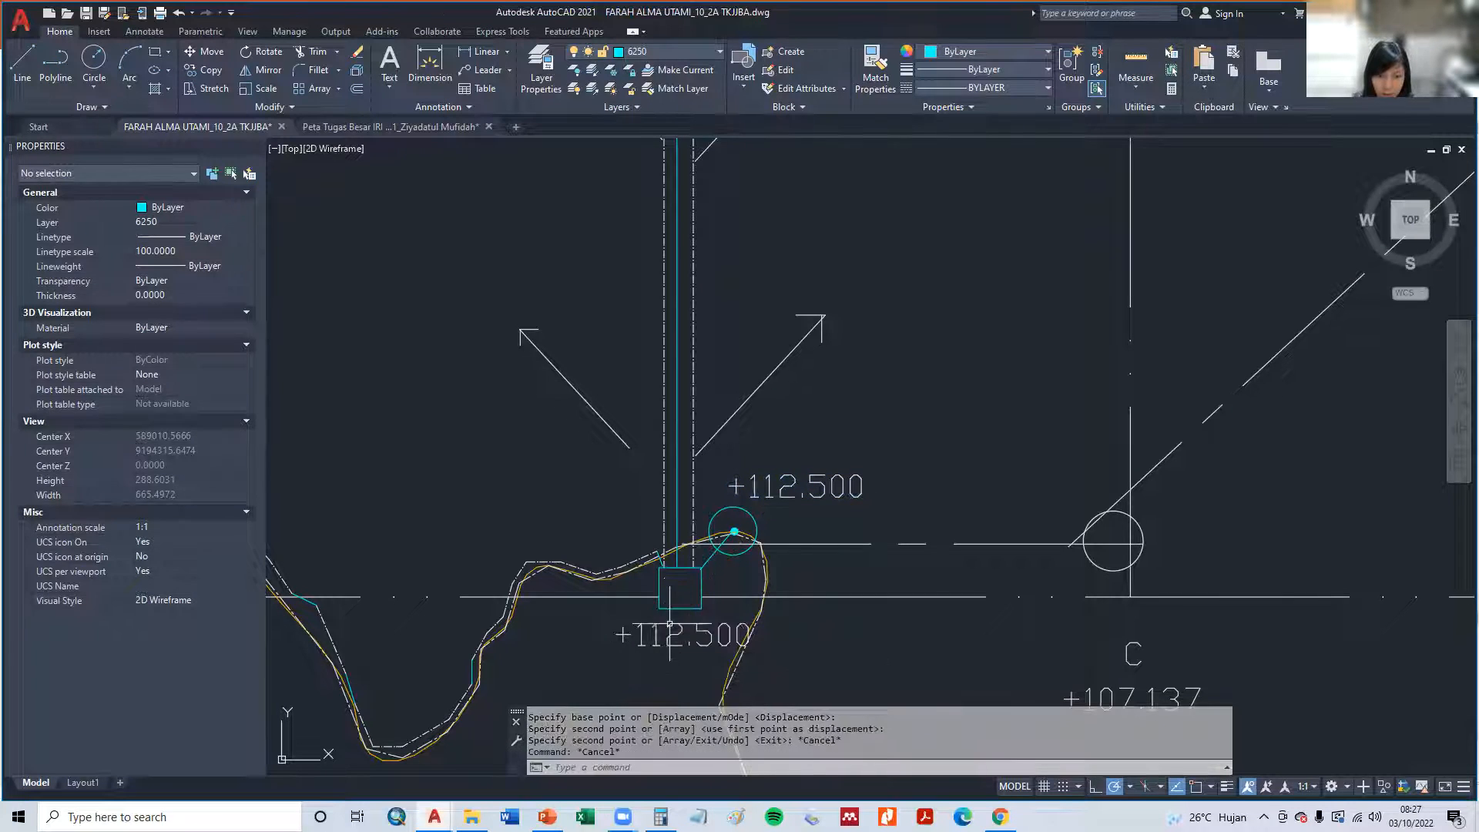
- Change the copied elevation text below the tertiary box to T1
double_click(670, 624)
text(10)
key(BackSpace)
text(10)
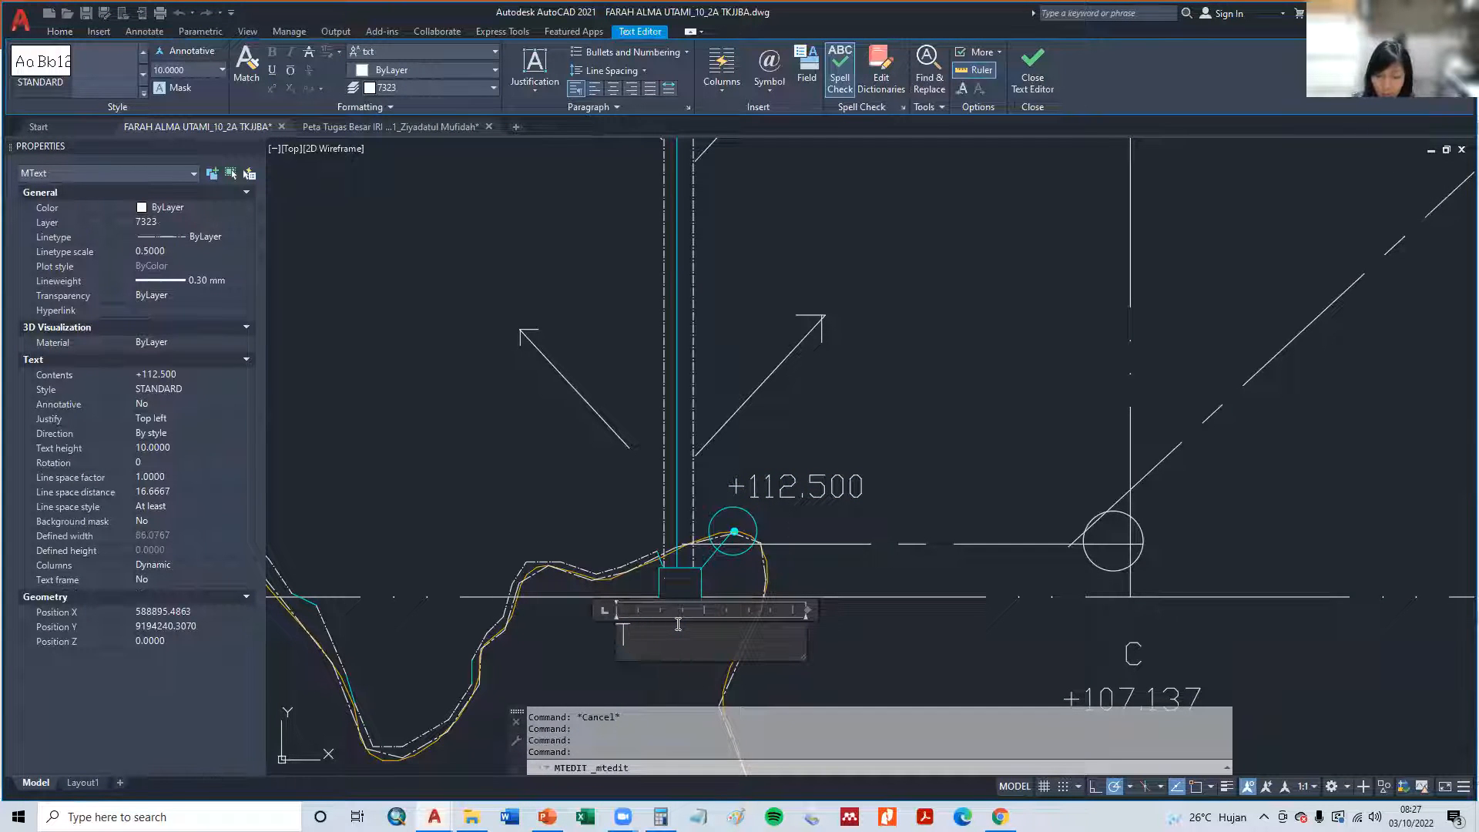
key(BackSpace)
click(595, 513)
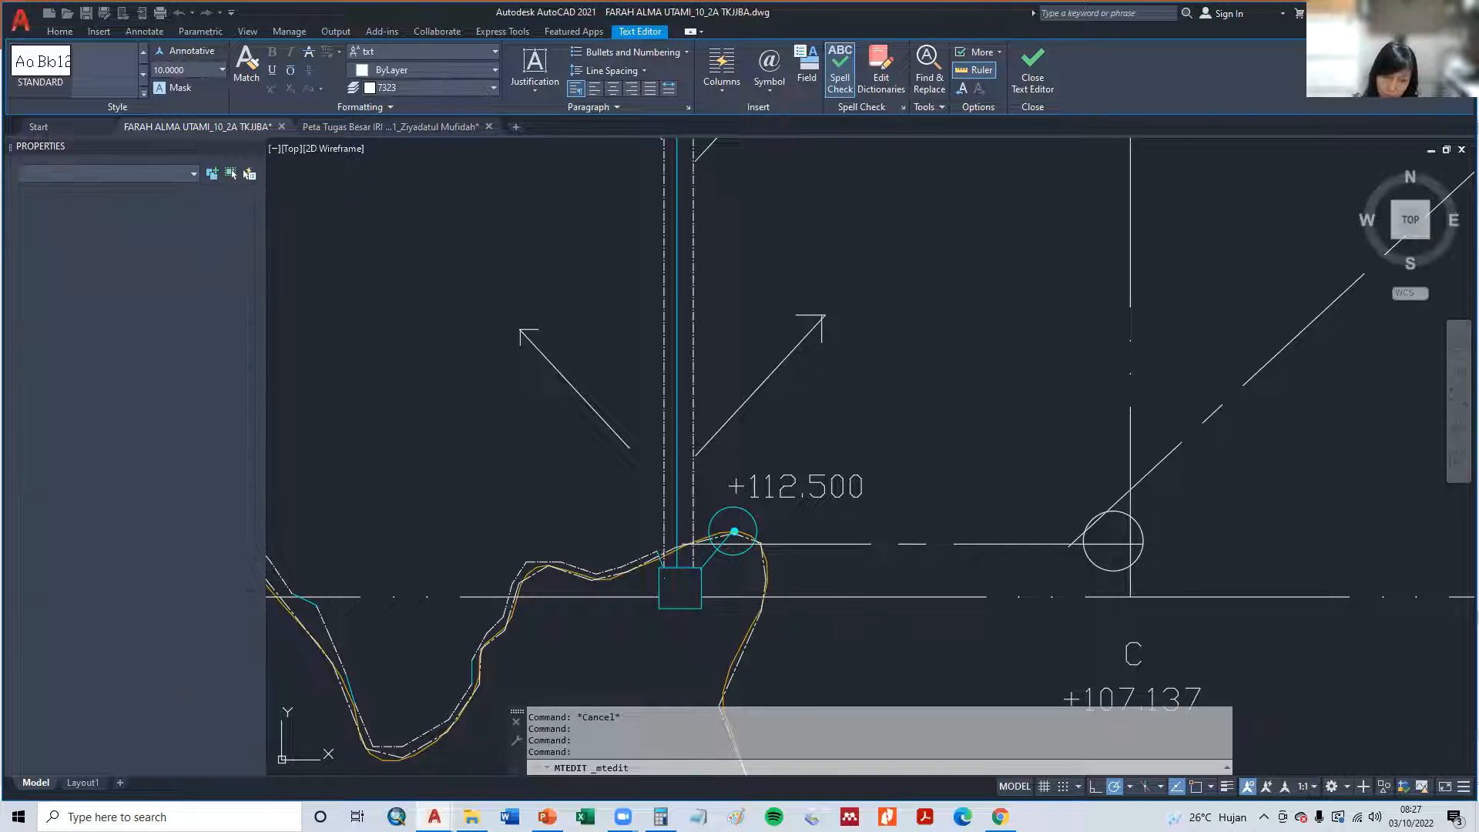
- Move the T1 label so it sits directly beneath the tertiary box
text(M)
key(Return)
click(635, 634)
key(Return)
click(645, 634)
key(Escape)
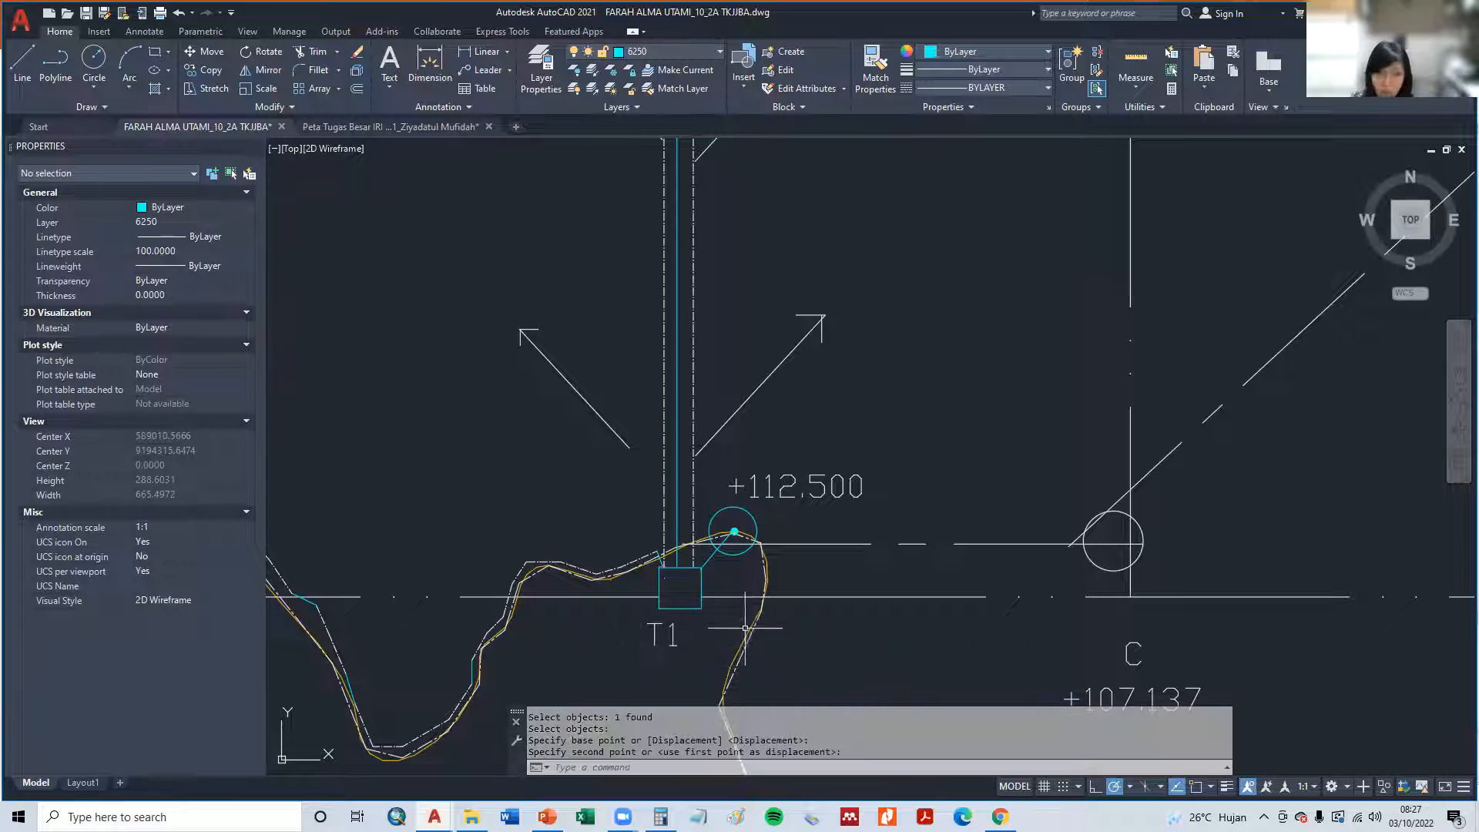
- Examine the labelled plots, the T1 box and the supply channel's route down to the weir
scroll(603, 597, down, 4)
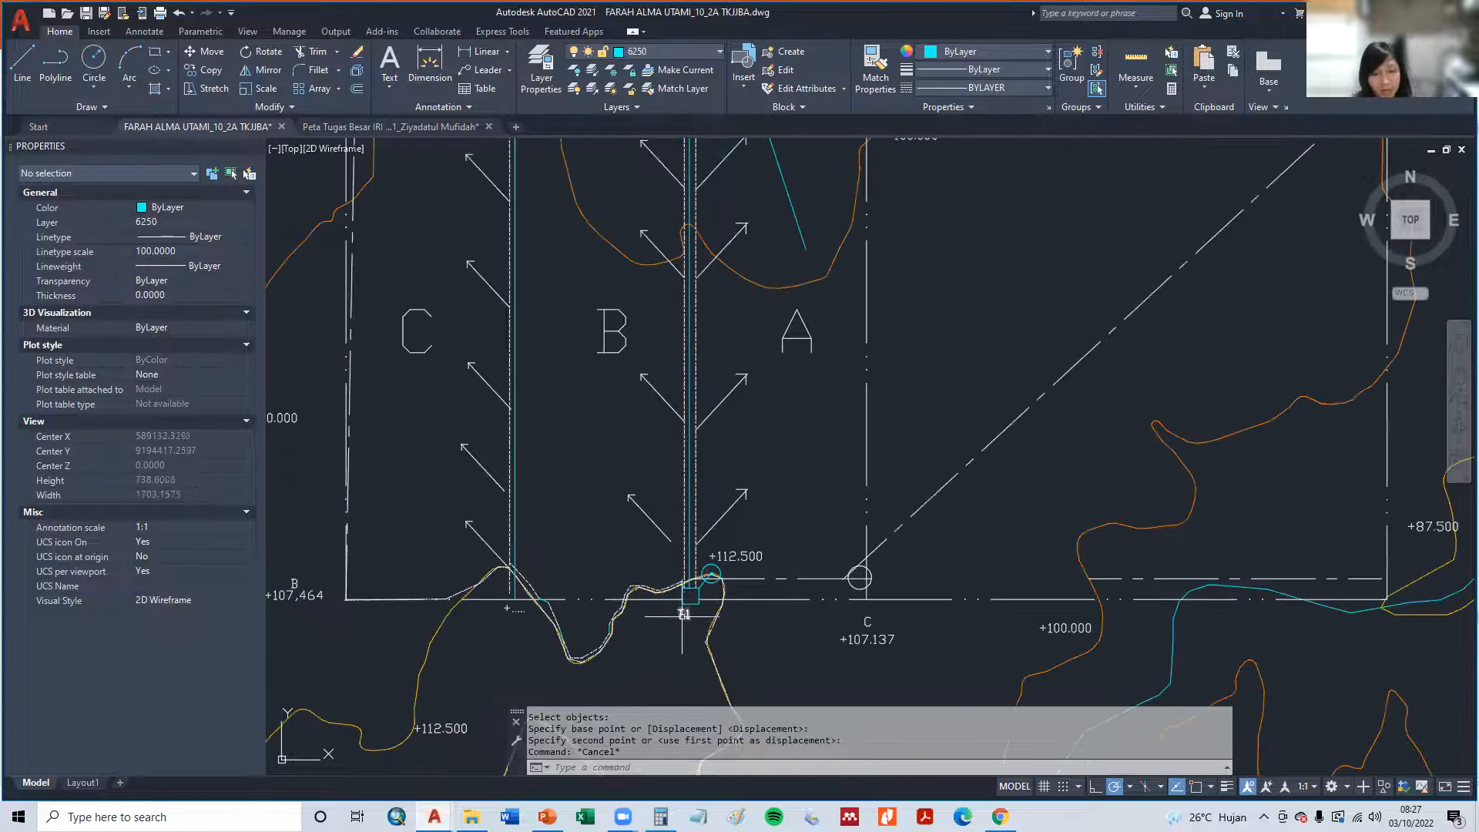
scroll(684, 620, up, 2)
scroll(683, 620, up, 2)
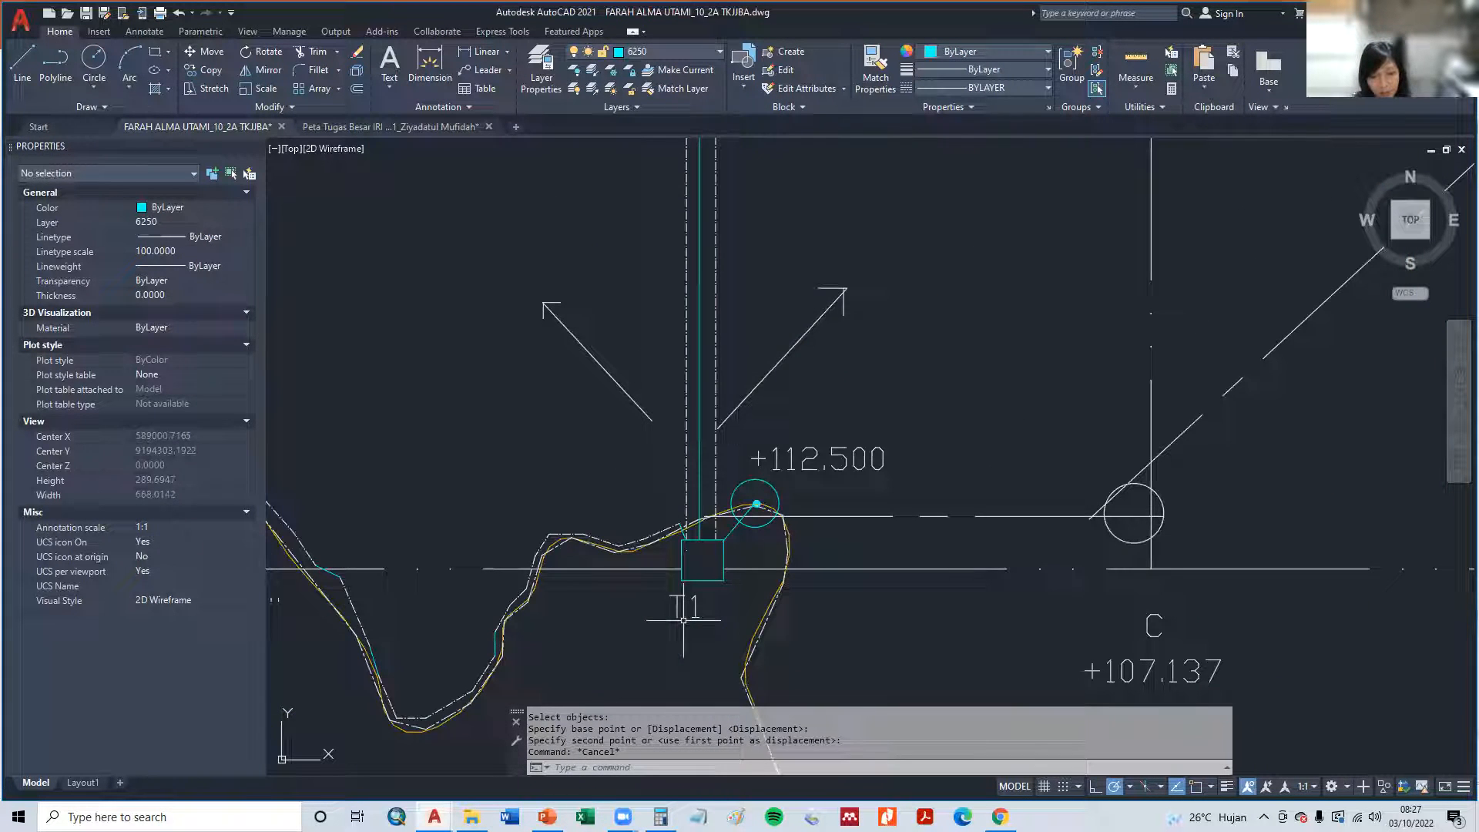
scroll(705, 613, down, 2)
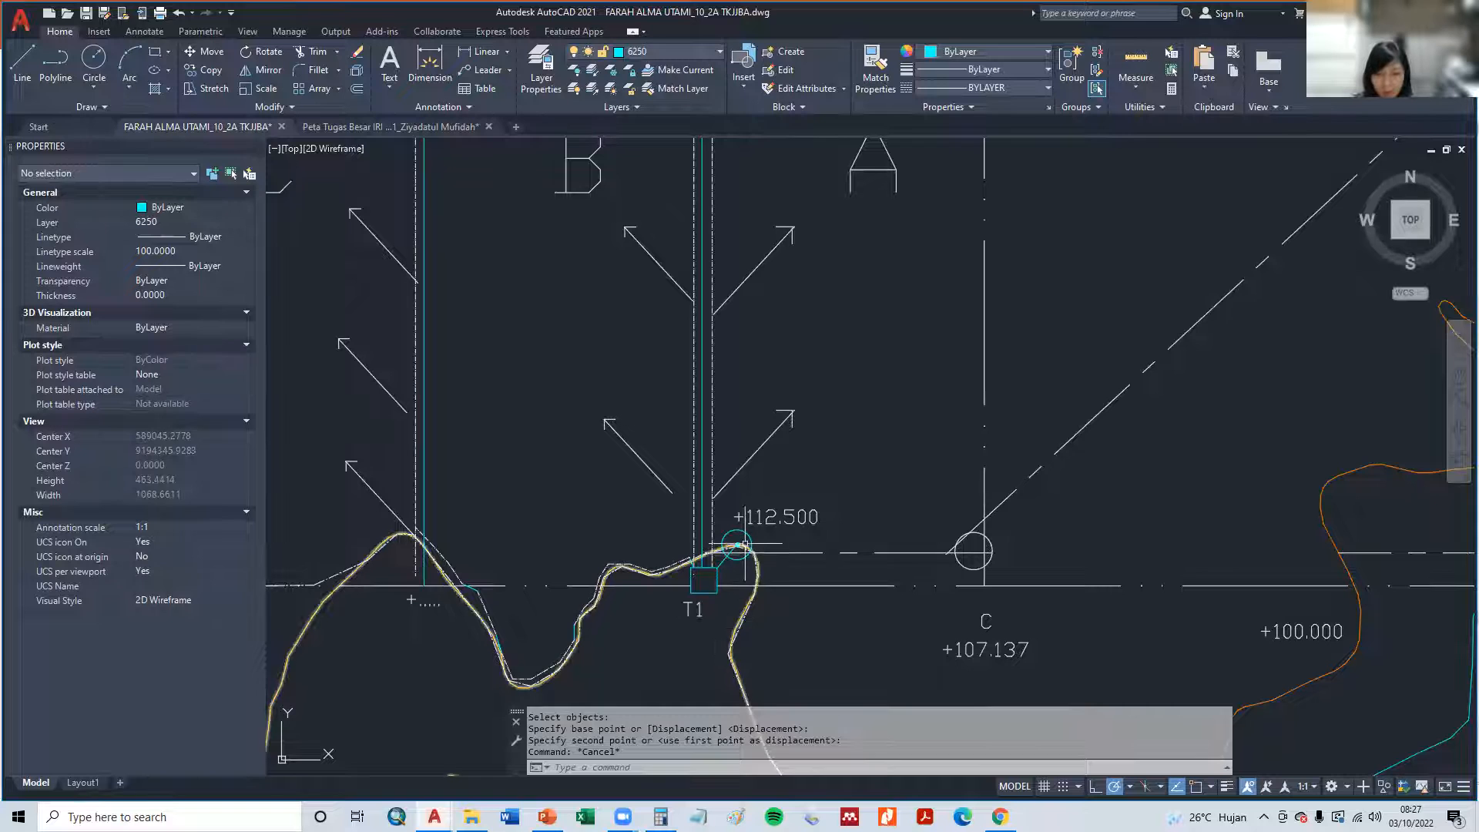
scroll(753, 567, down, 2)
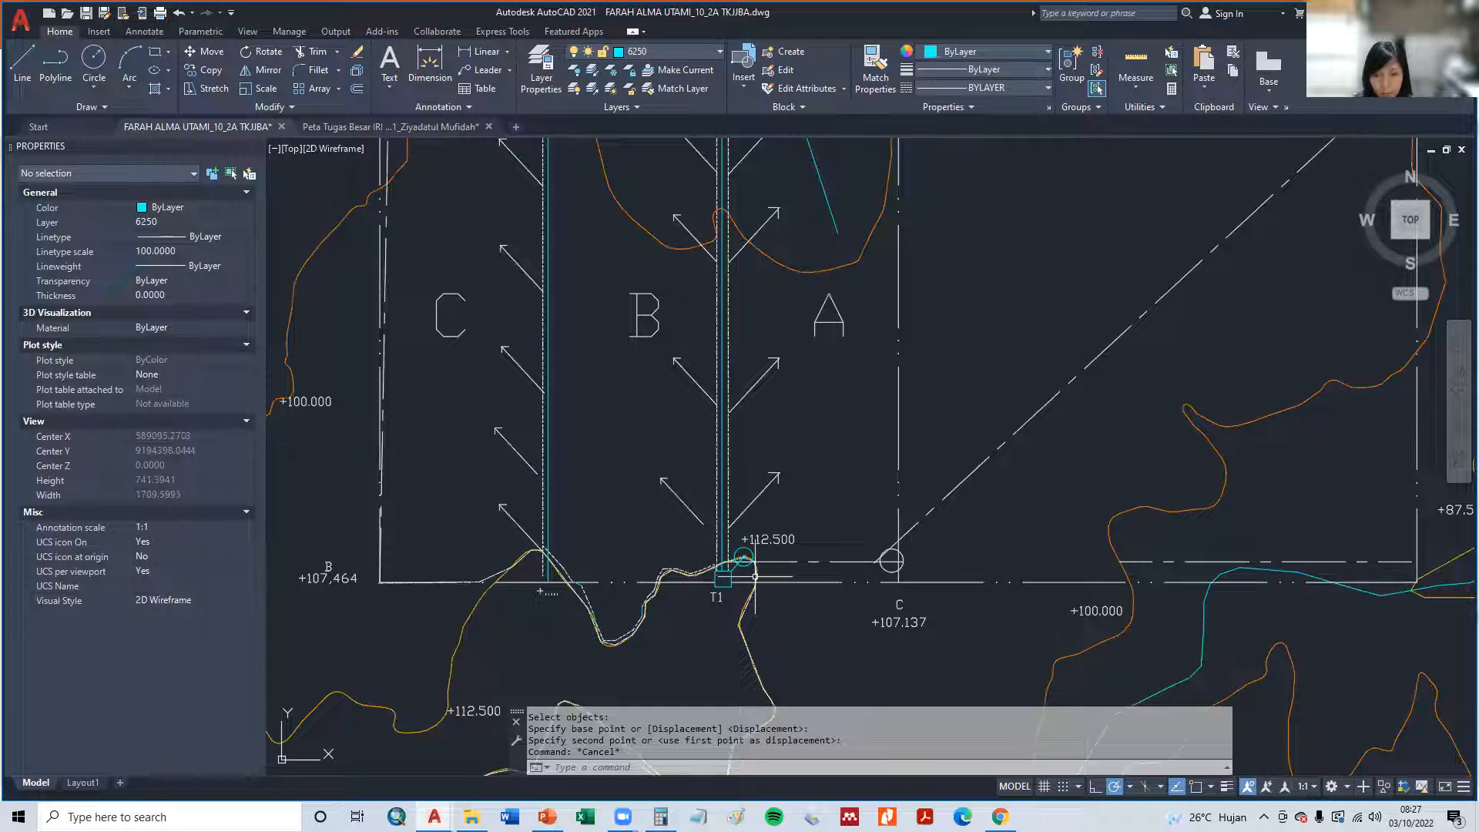
middle_drag(893, 642, 861, 362)
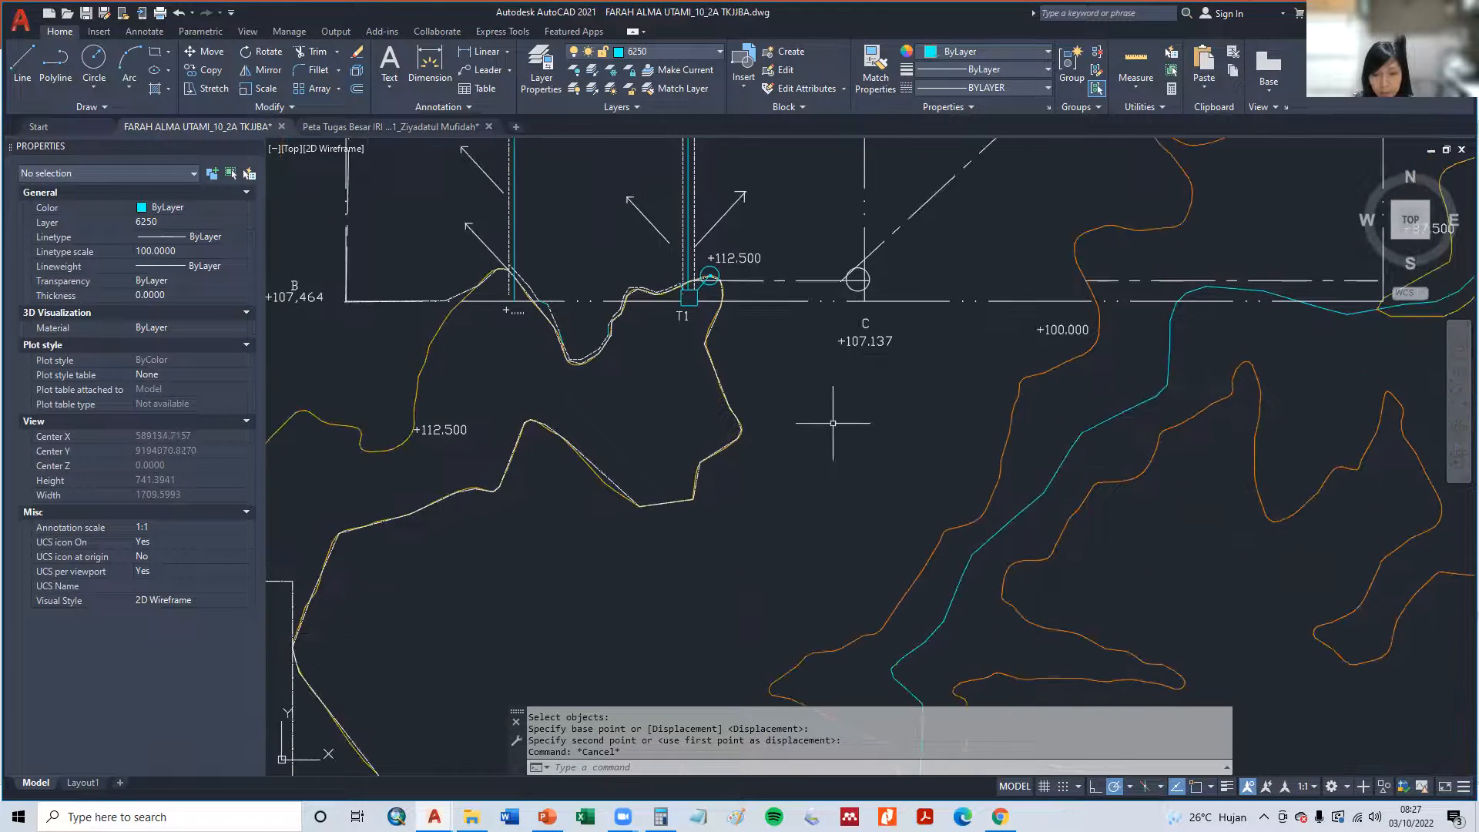
scroll(708, 430, down, 2)
scroll(739, 570, down, 2)
middle_drag(753, 616, 743, 388)
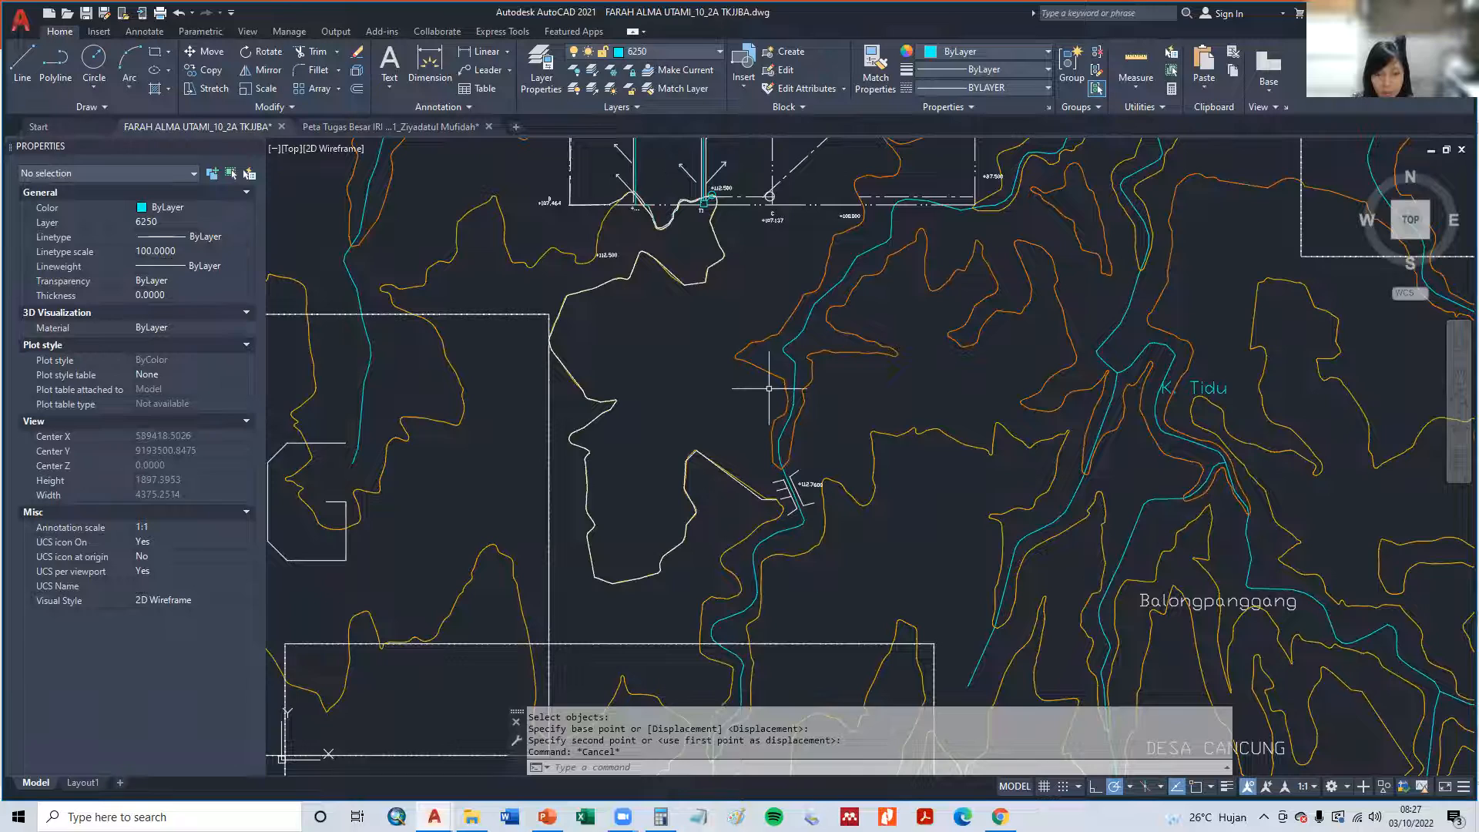
middle_drag(634, 293, 680, 495)
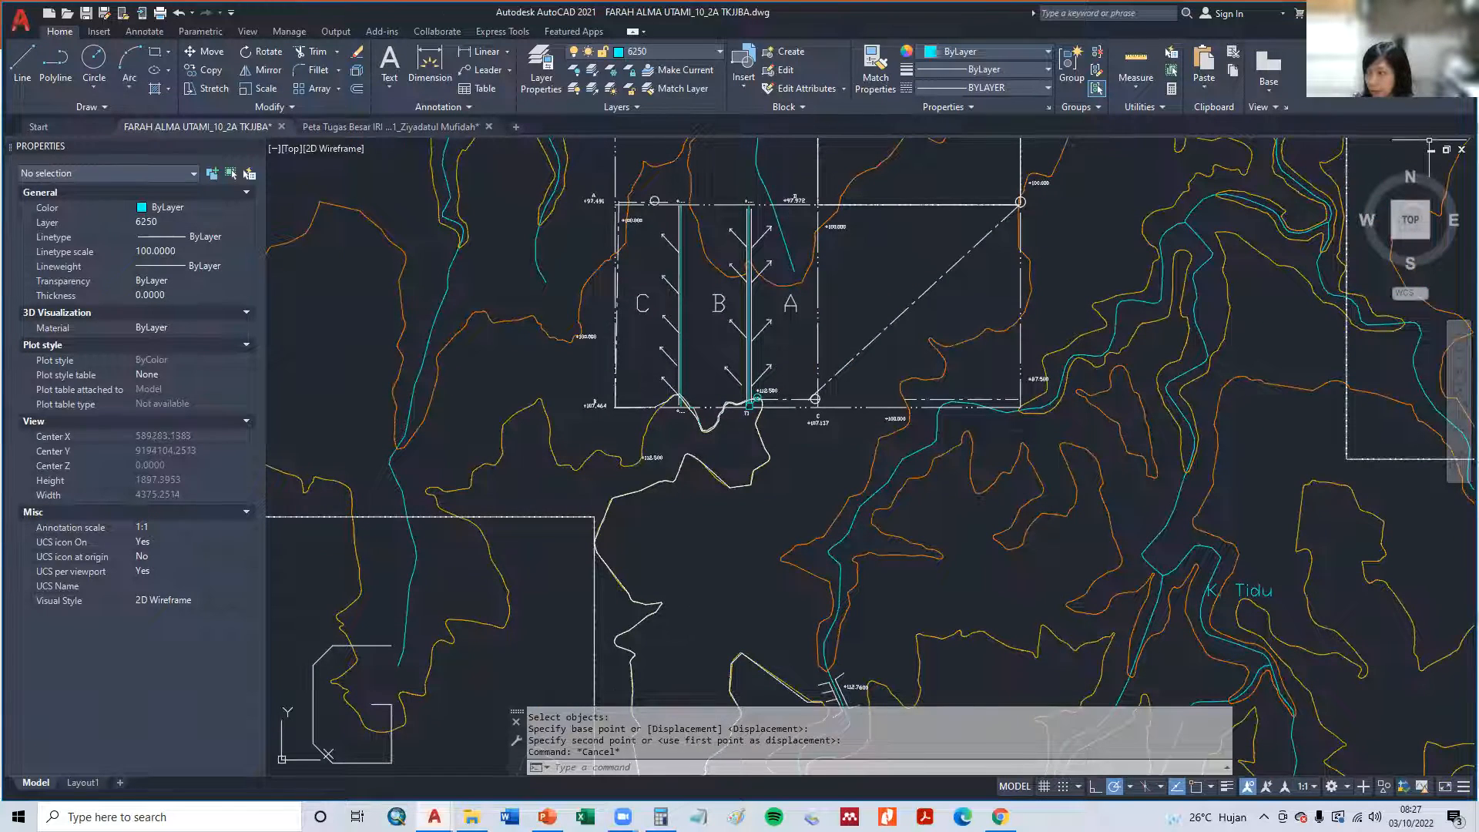
click(1379, 13)
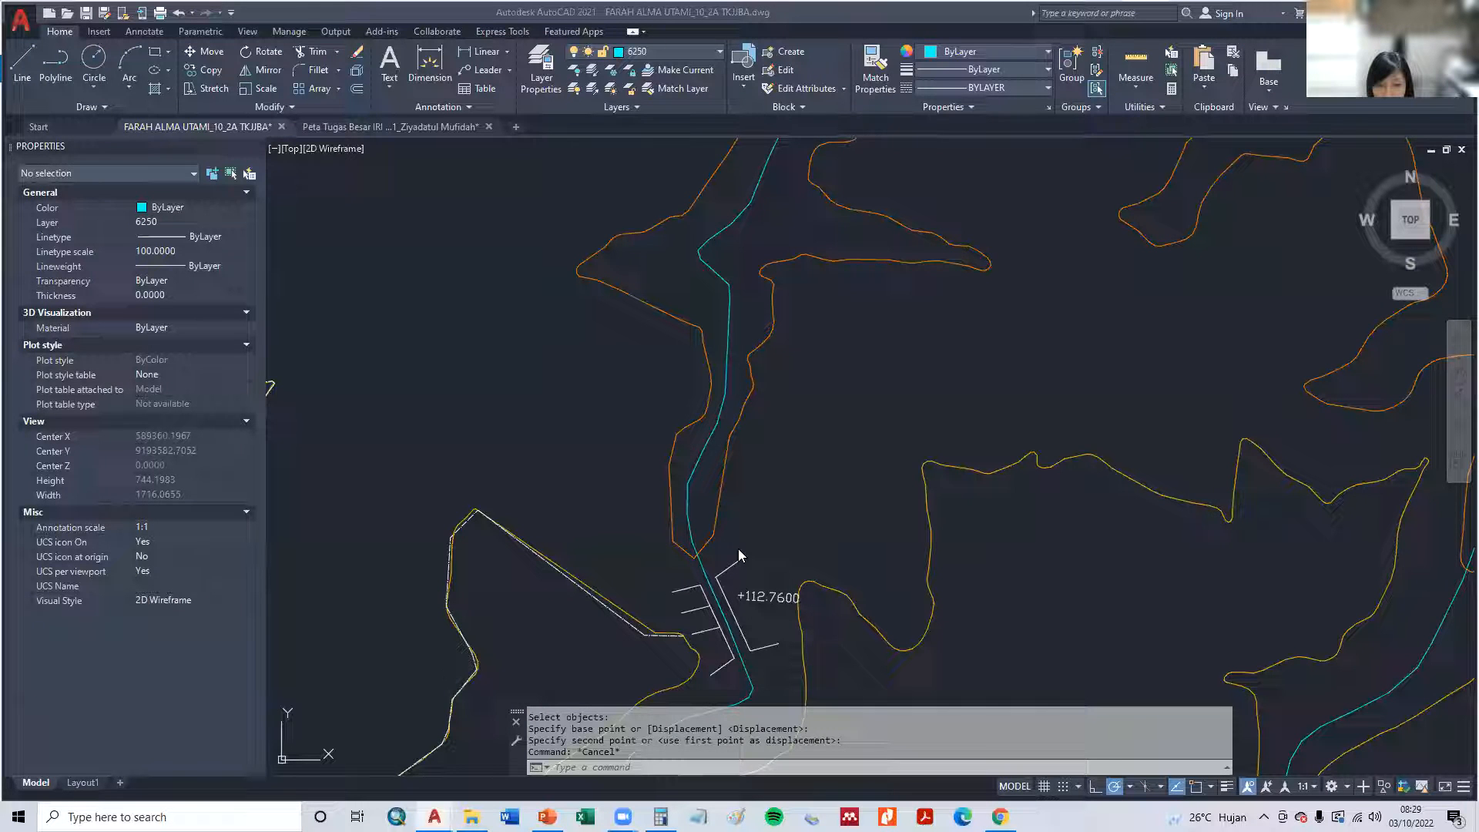
scroll(777, 602, down, 4)
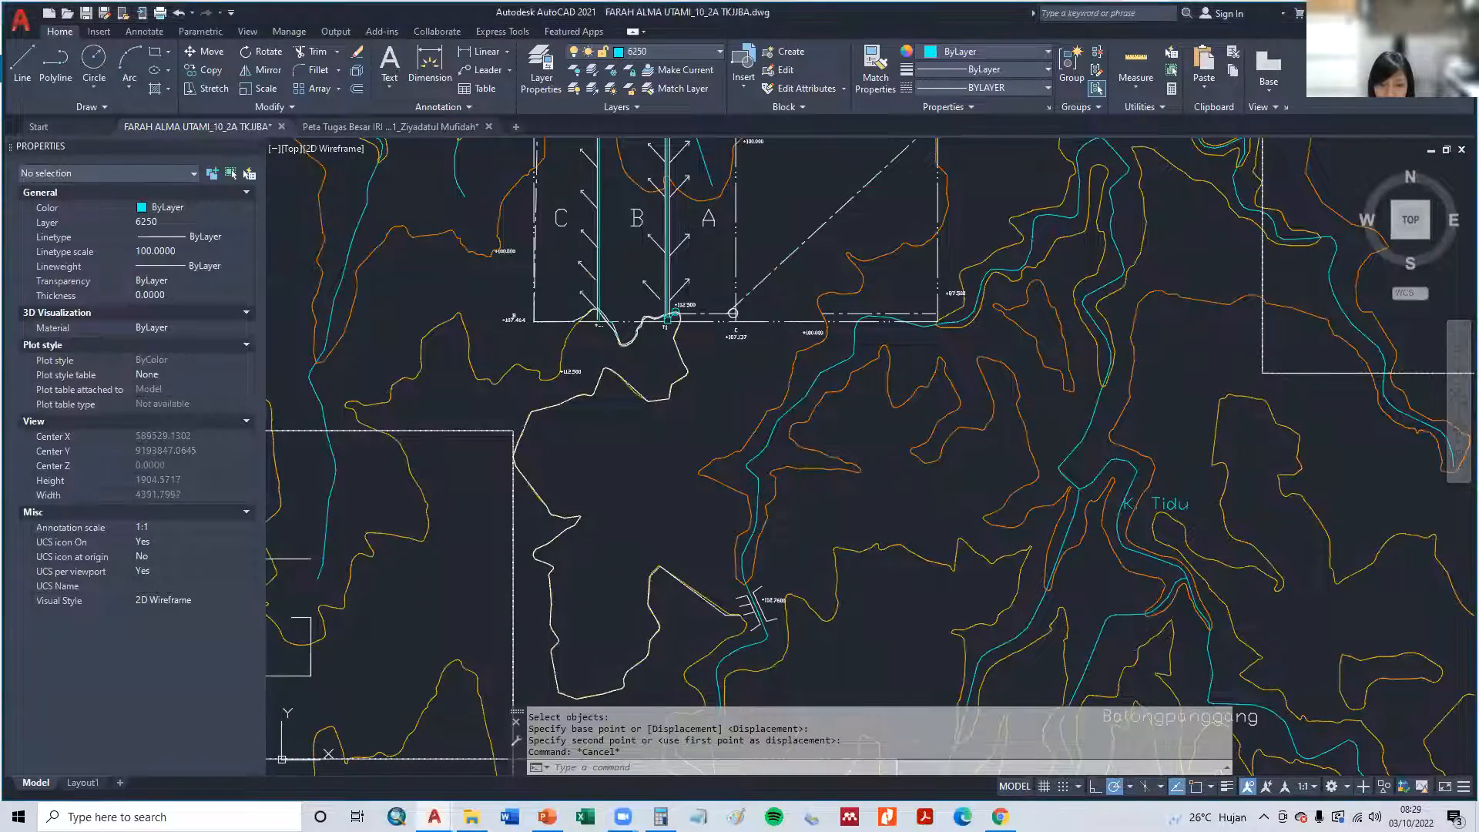
middle_drag(801, 583, 820, 244)
scroll(842, 422, down, 2)
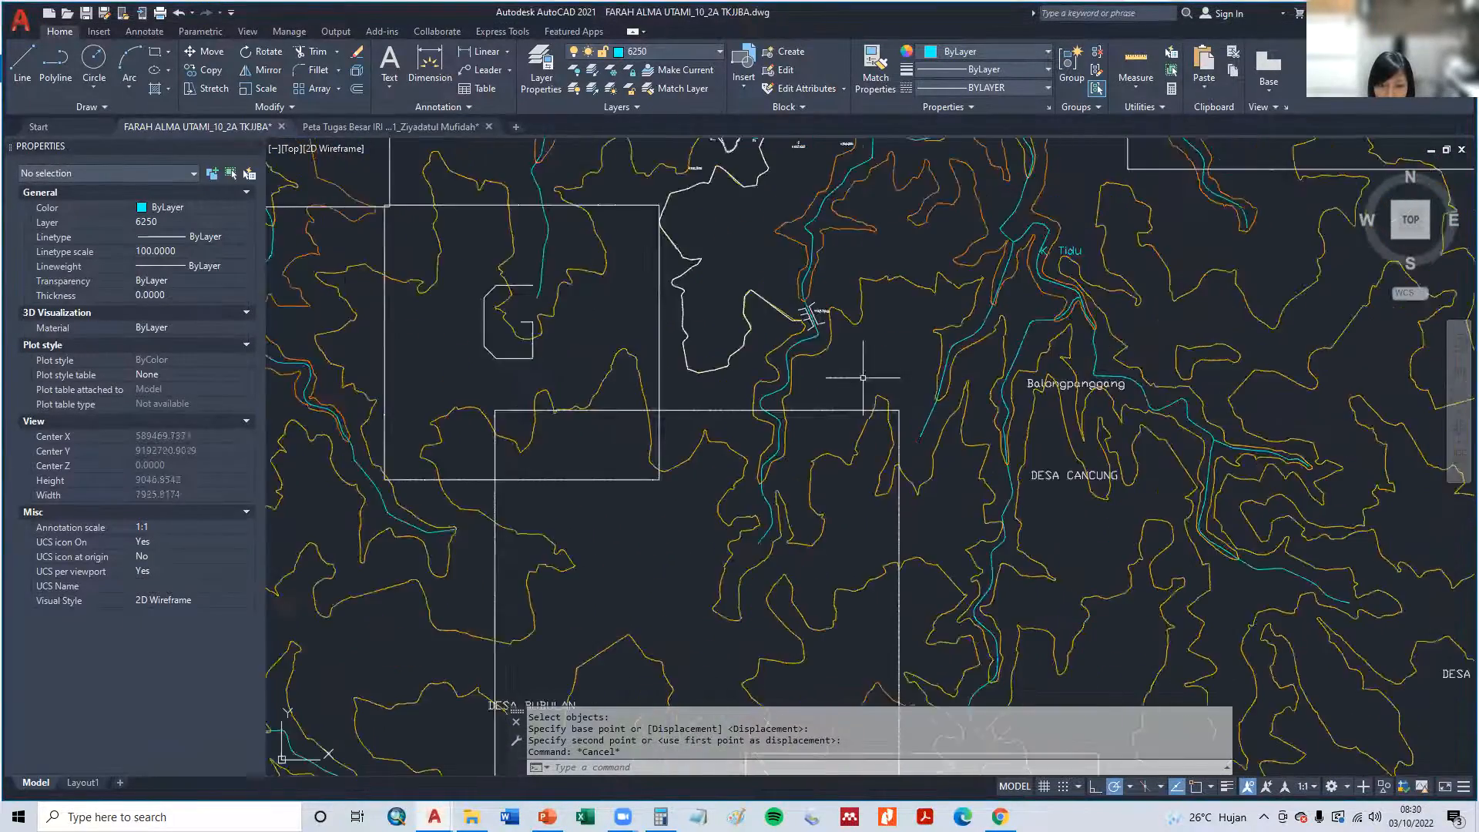
middle_drag(869, 358, 718, 769)
mouse_move(1021, 453)
middle_down()
mouse_move(949, 766)
mouse_move(885, 295)
middle_up()
middle_drag(687, 432, 749, 429)
- Copy the +112.7600 elevation text at the weir to a spot just above it
scroll(750, 429, up, 6)
middle_drag(644, 374, 808, 447)
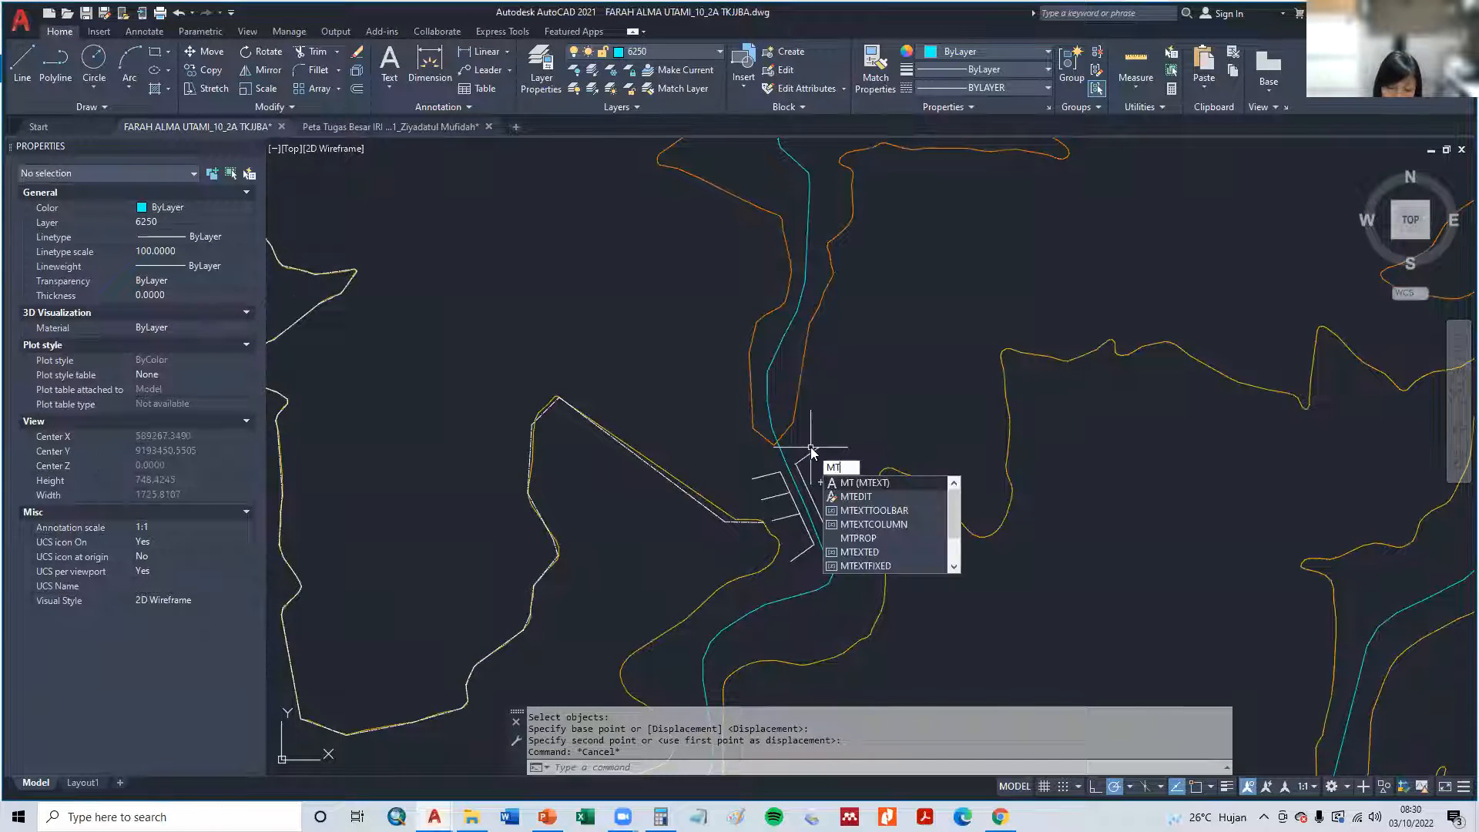
key(Escape)
key(Escape)
key(Escape)
key(Return)
click(851, 481)
key(Return)
click(852, 484)
click(854, 420)
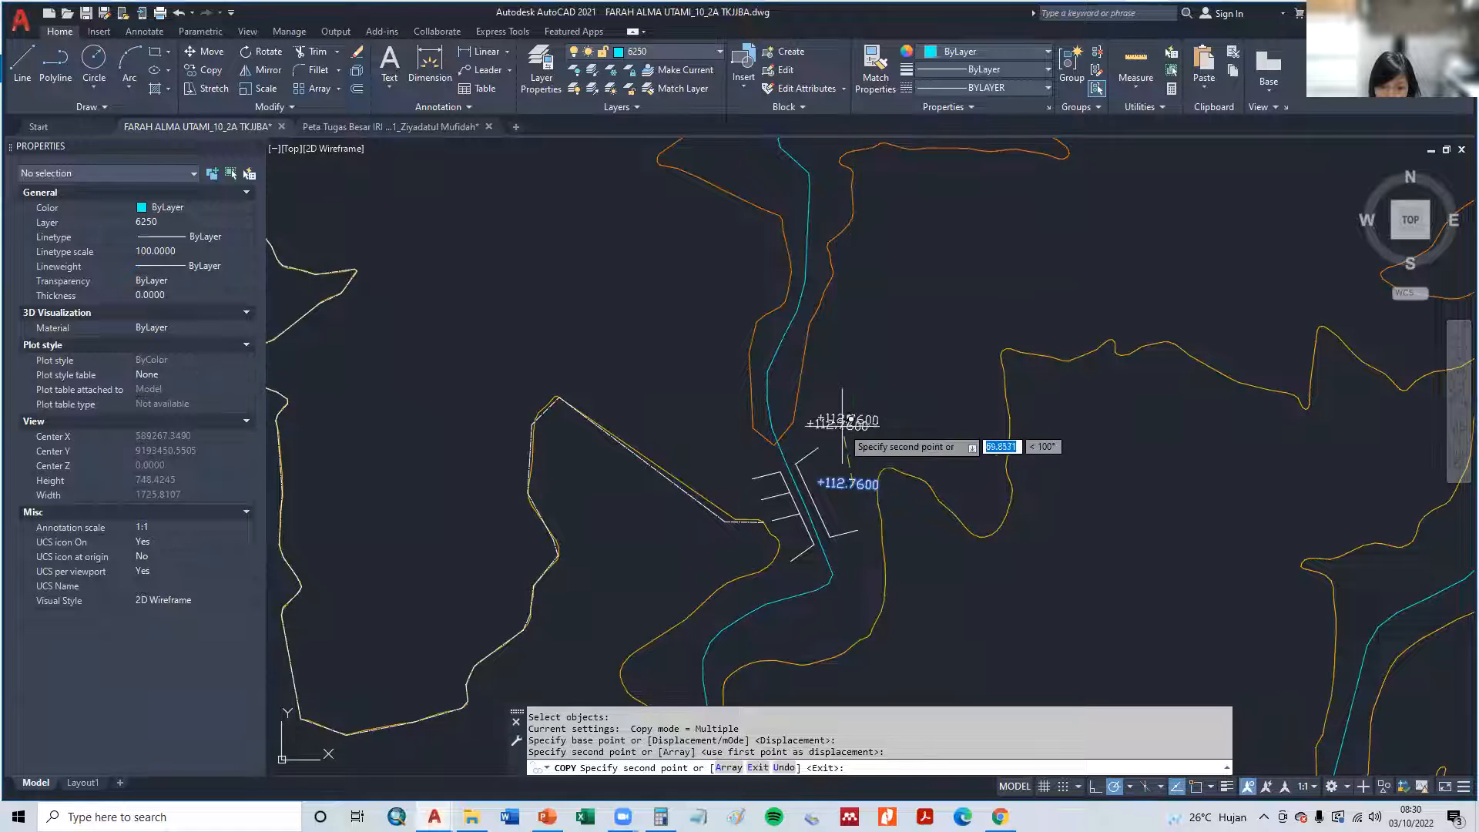
key(Escape)
- Change the copied text above the weir's elevation to Bendung Semek and set its text height to 50
click(854, 422)
double_click(841, 417)
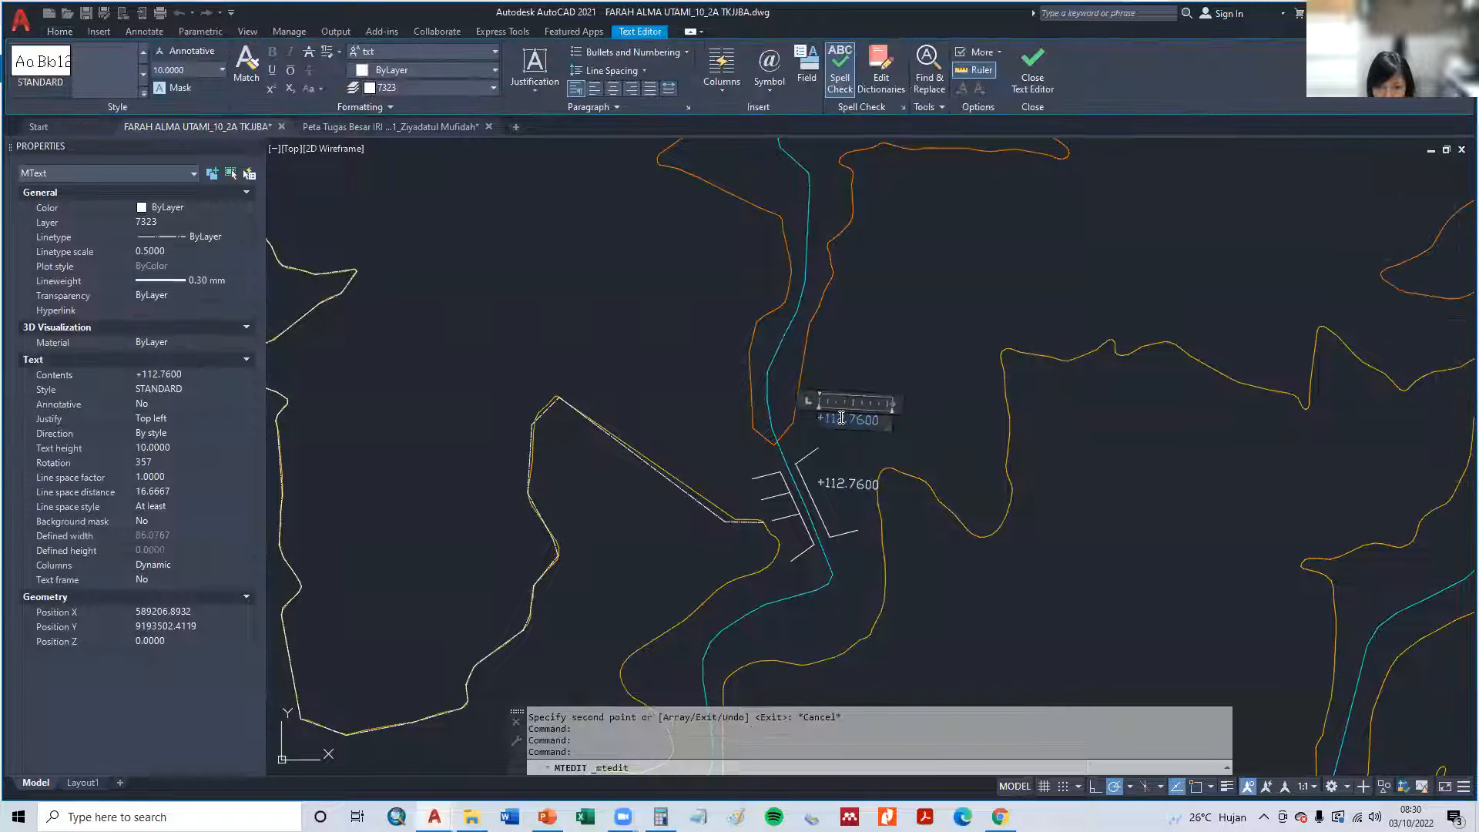
text(Berdung Semek)
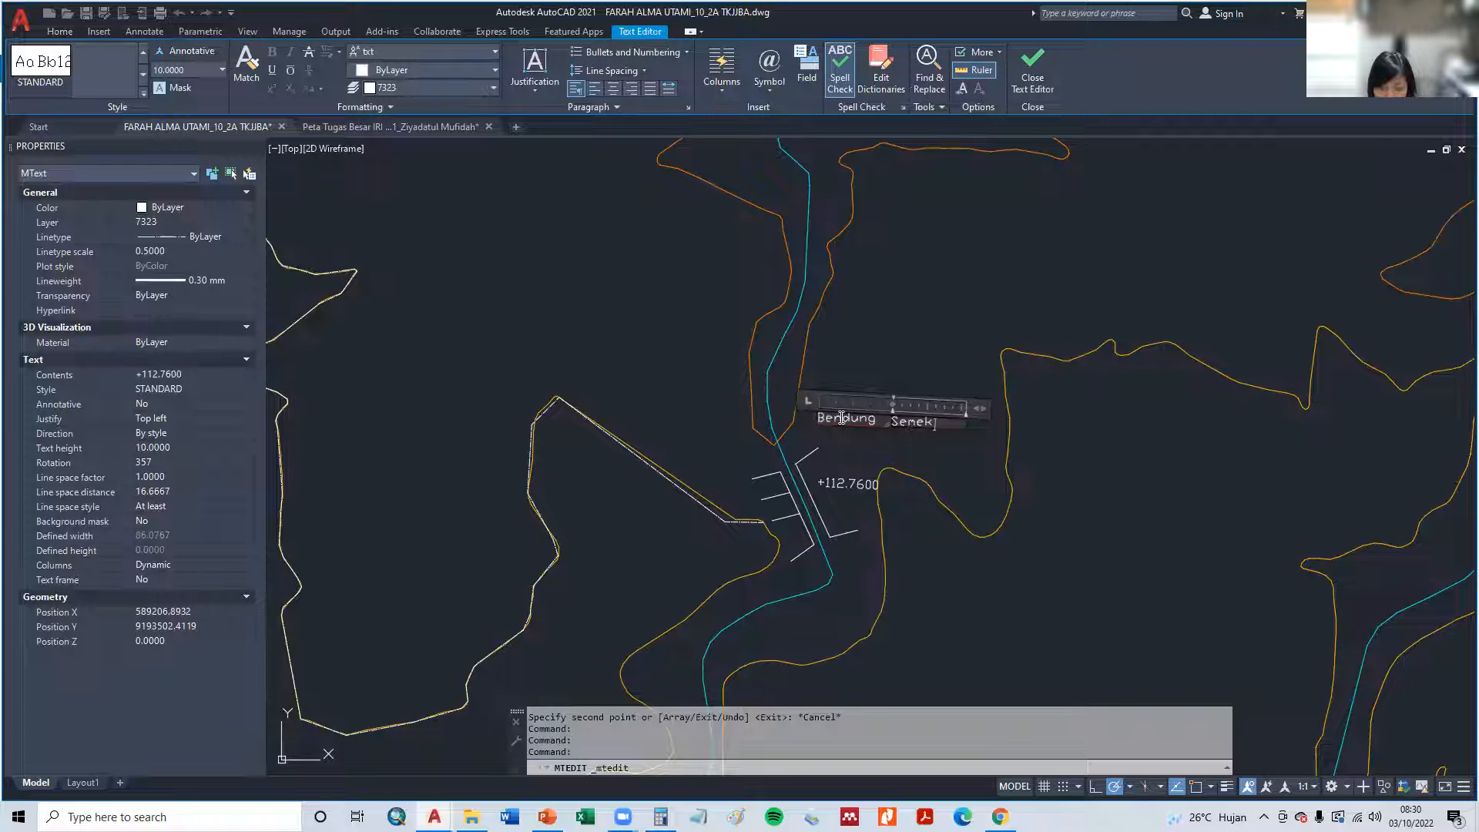
key(ctrl+a)
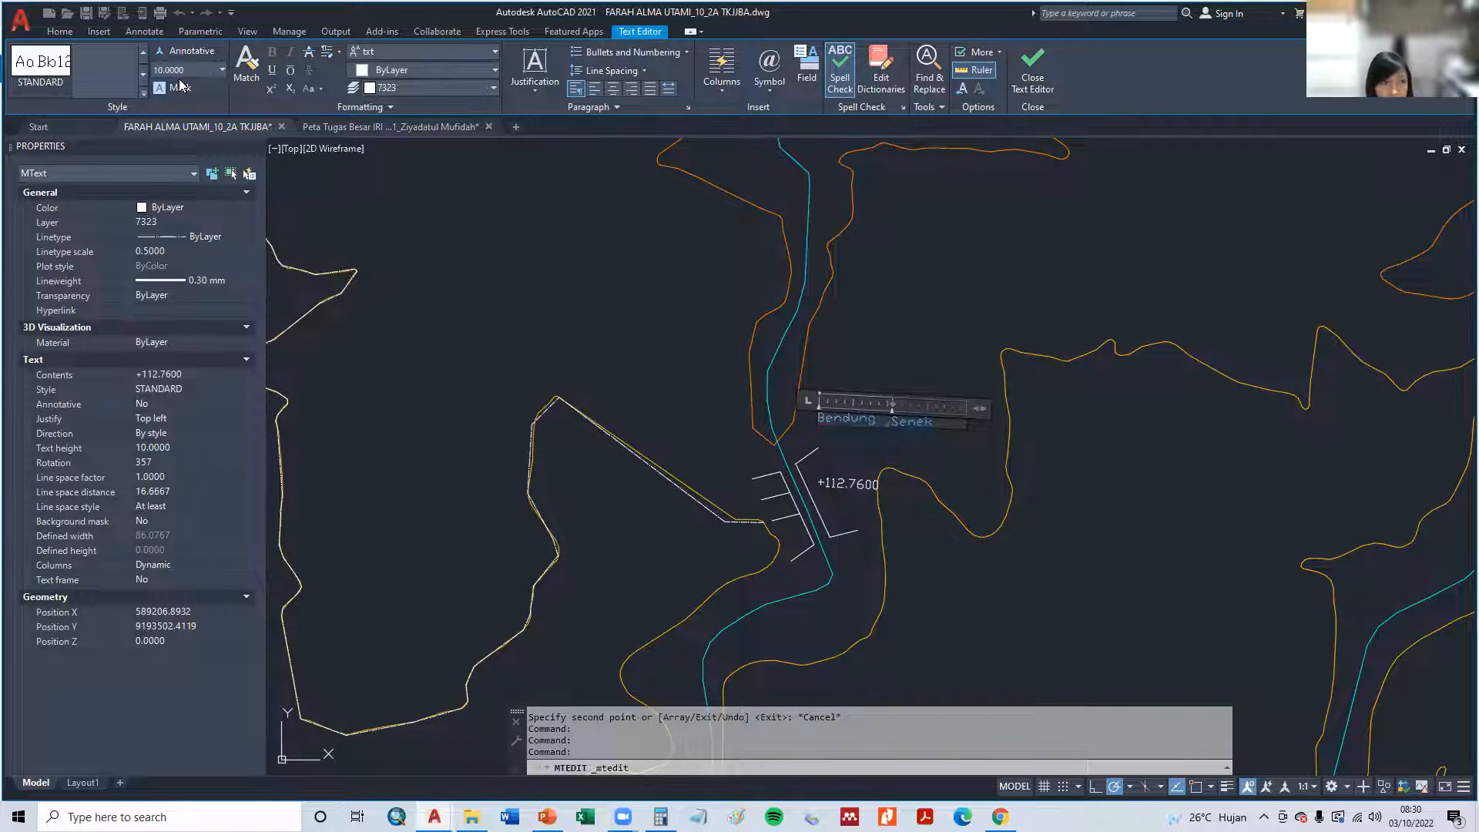
text(50)
key(Return)
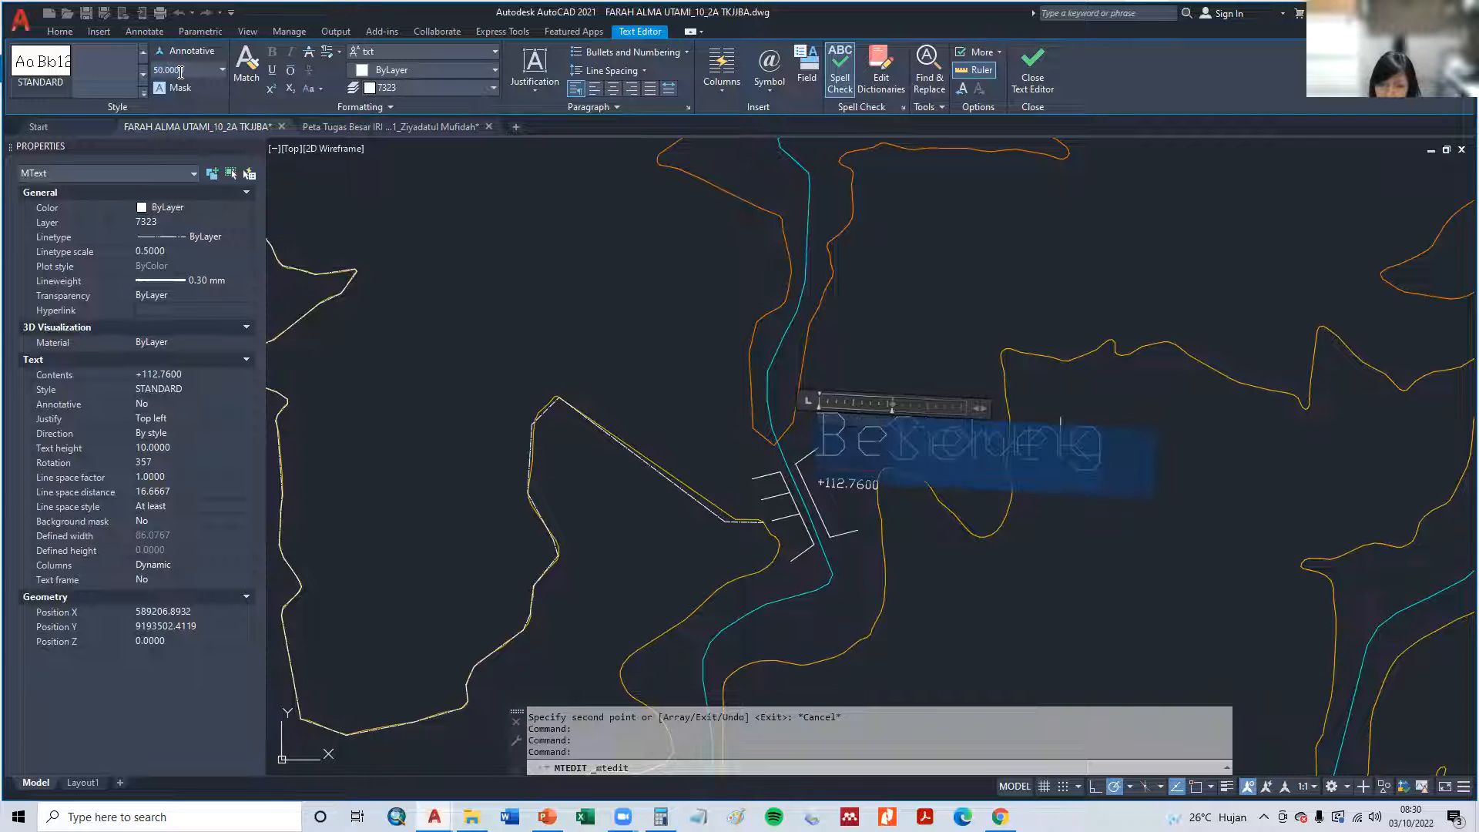
click(844, 338)
- Widen the Bendung Semek text frame so the whole name fits on one line
double_click(941, 437)
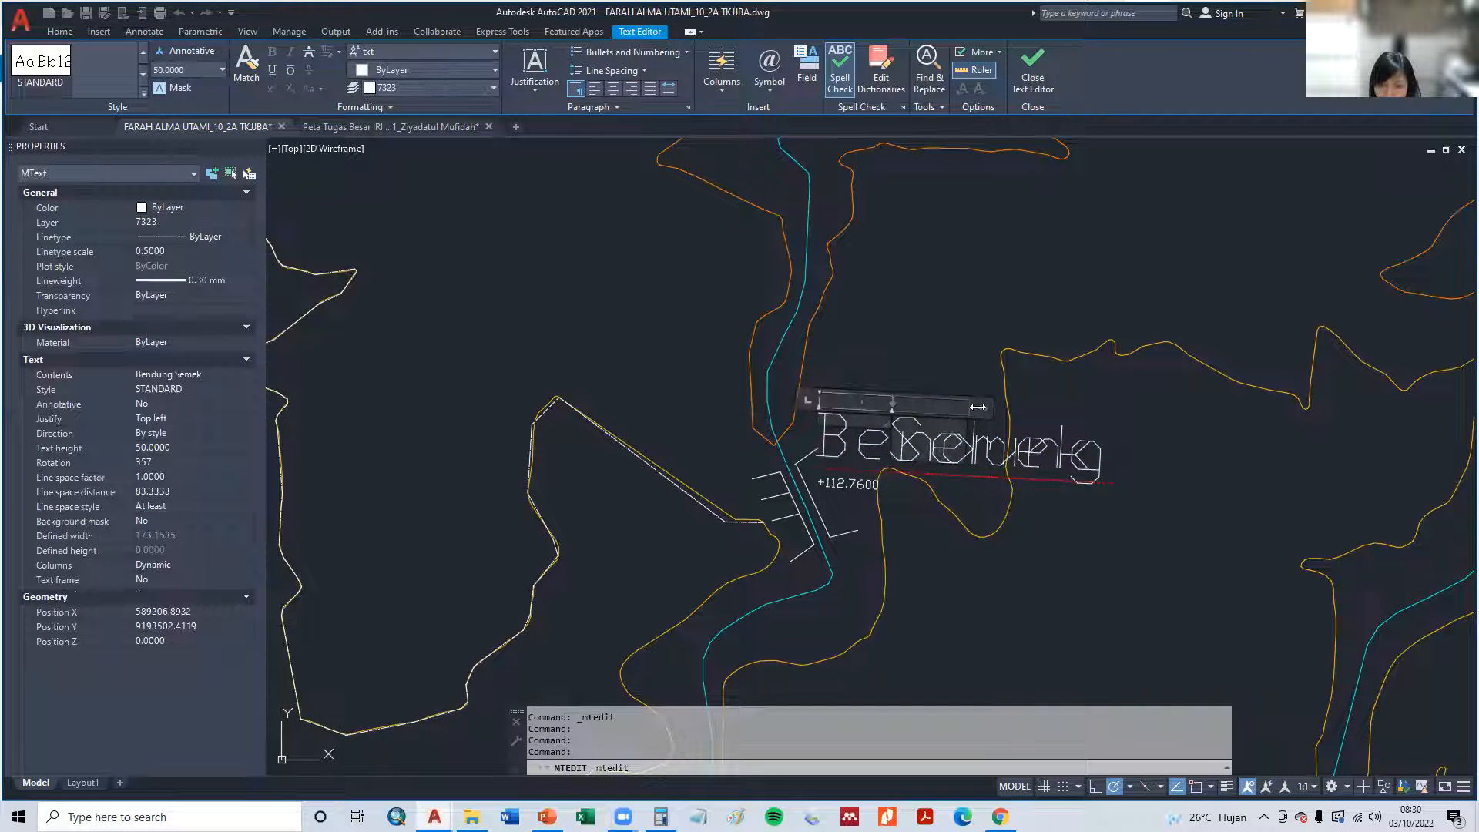
drag(977, 406, 1225, 406)
click(961, 279)
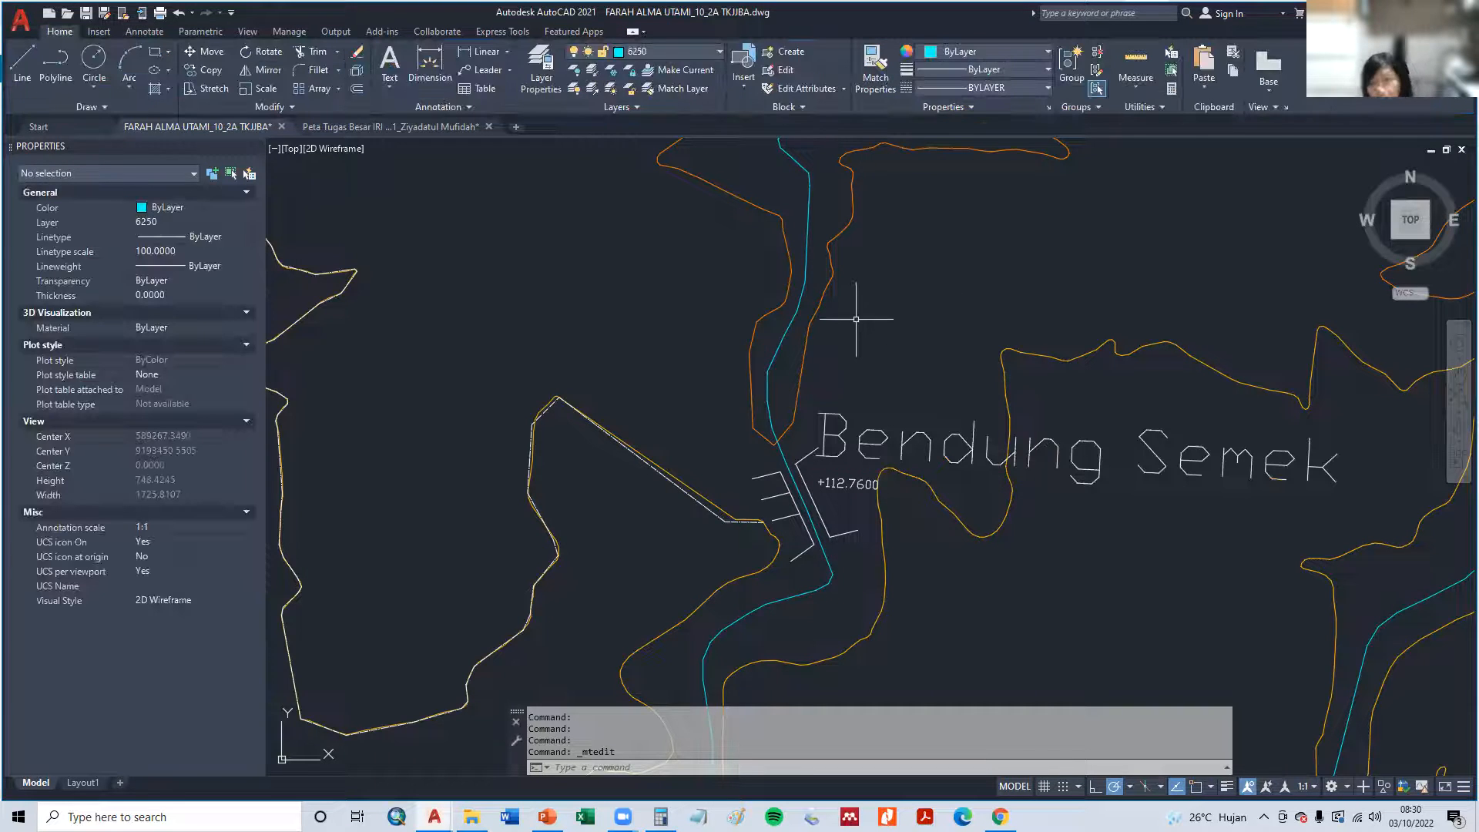
scroll(855, 330, down, 2)
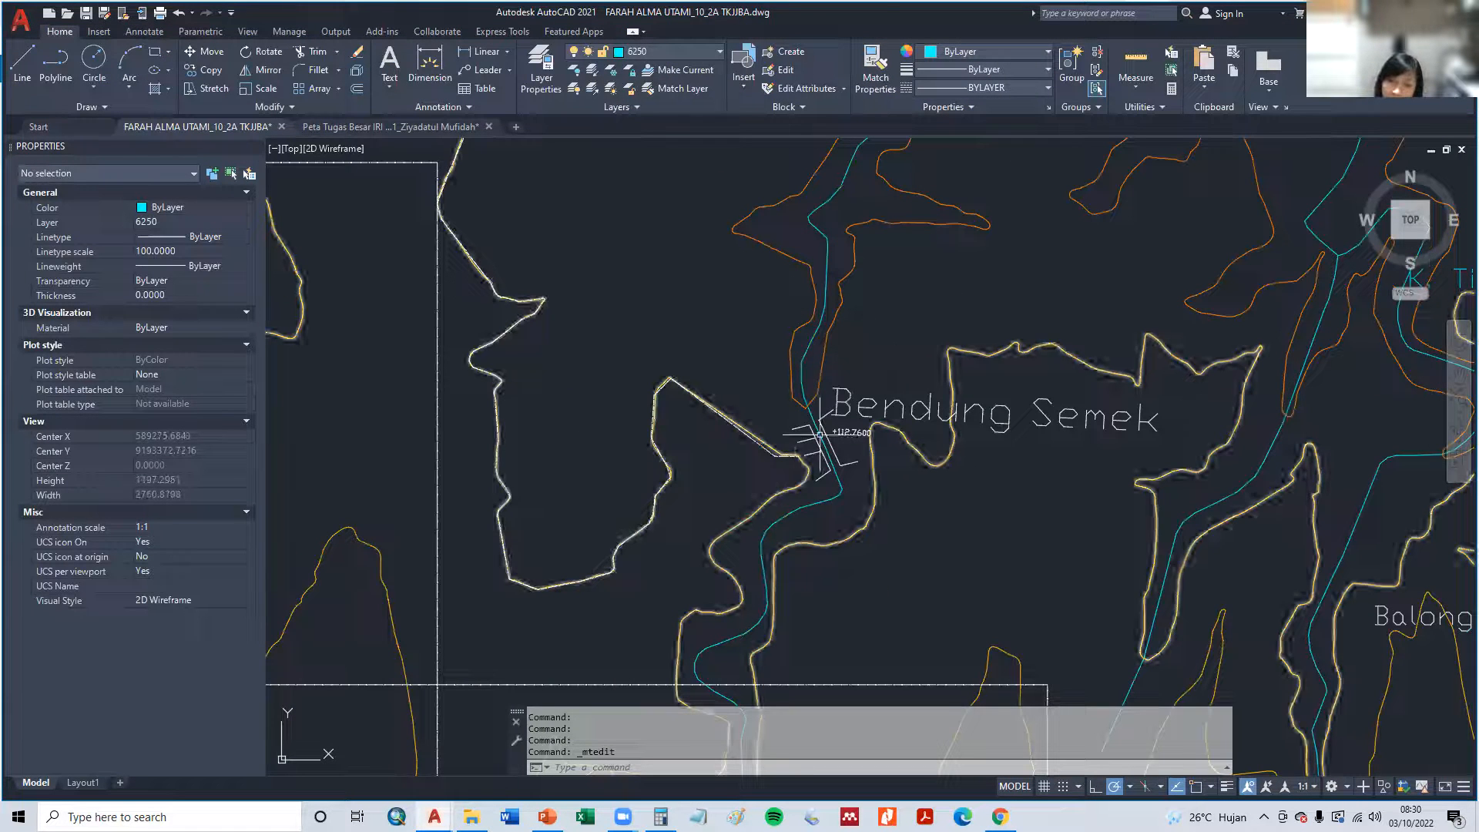
middle_drag(832, 361, 831, 402)
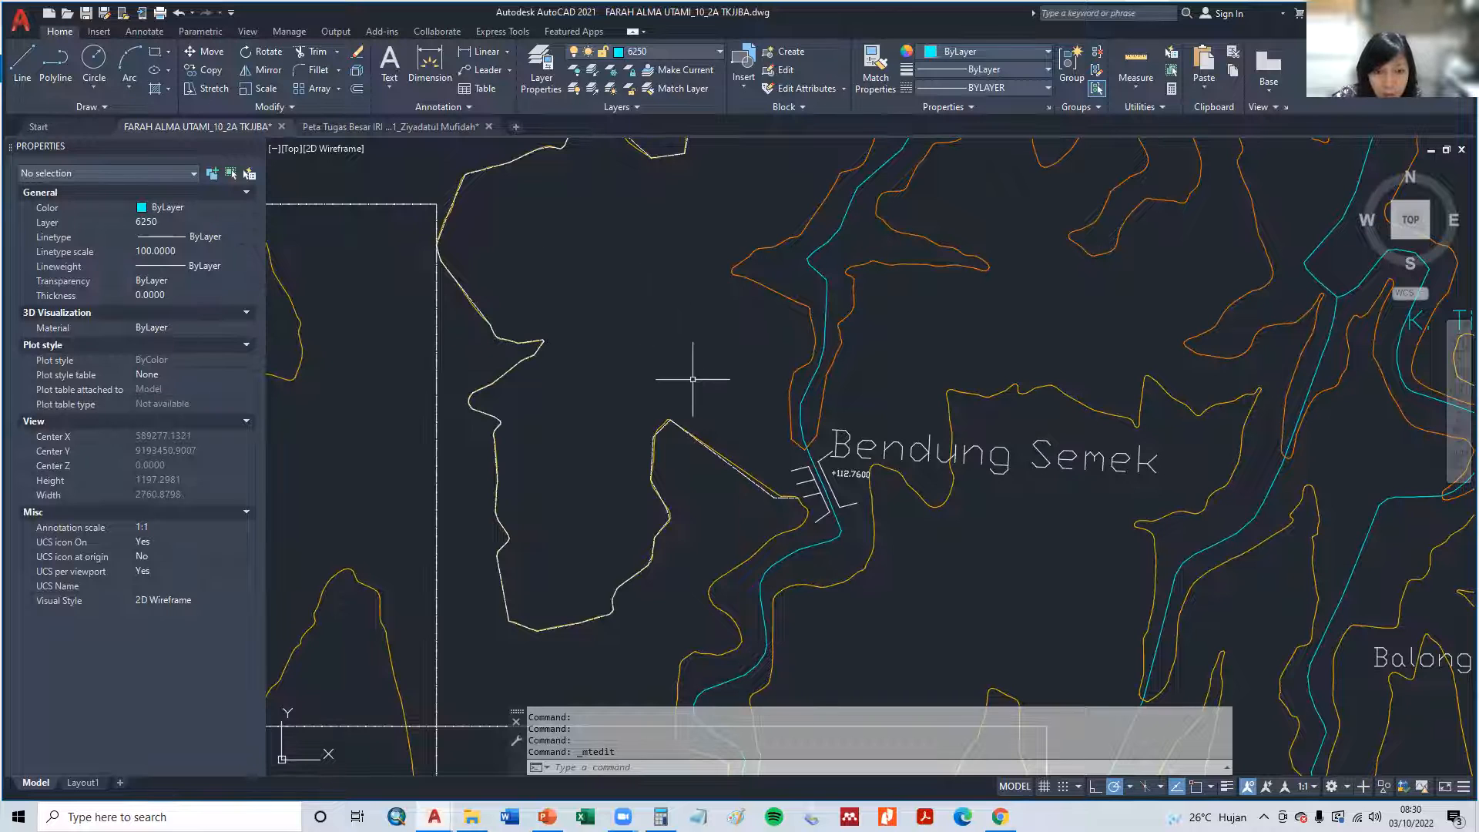
click(763, 486)
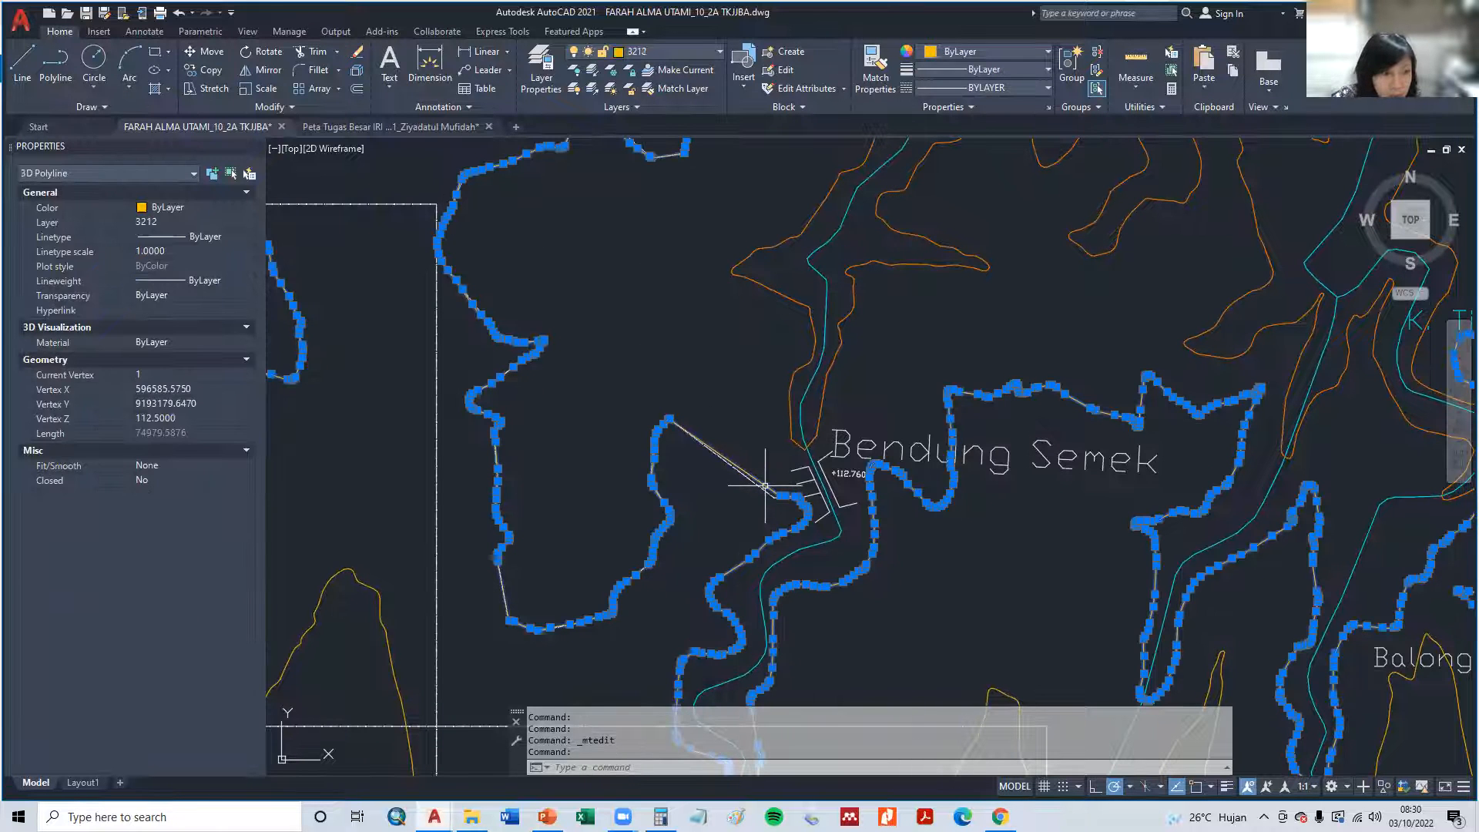
key(Escape)
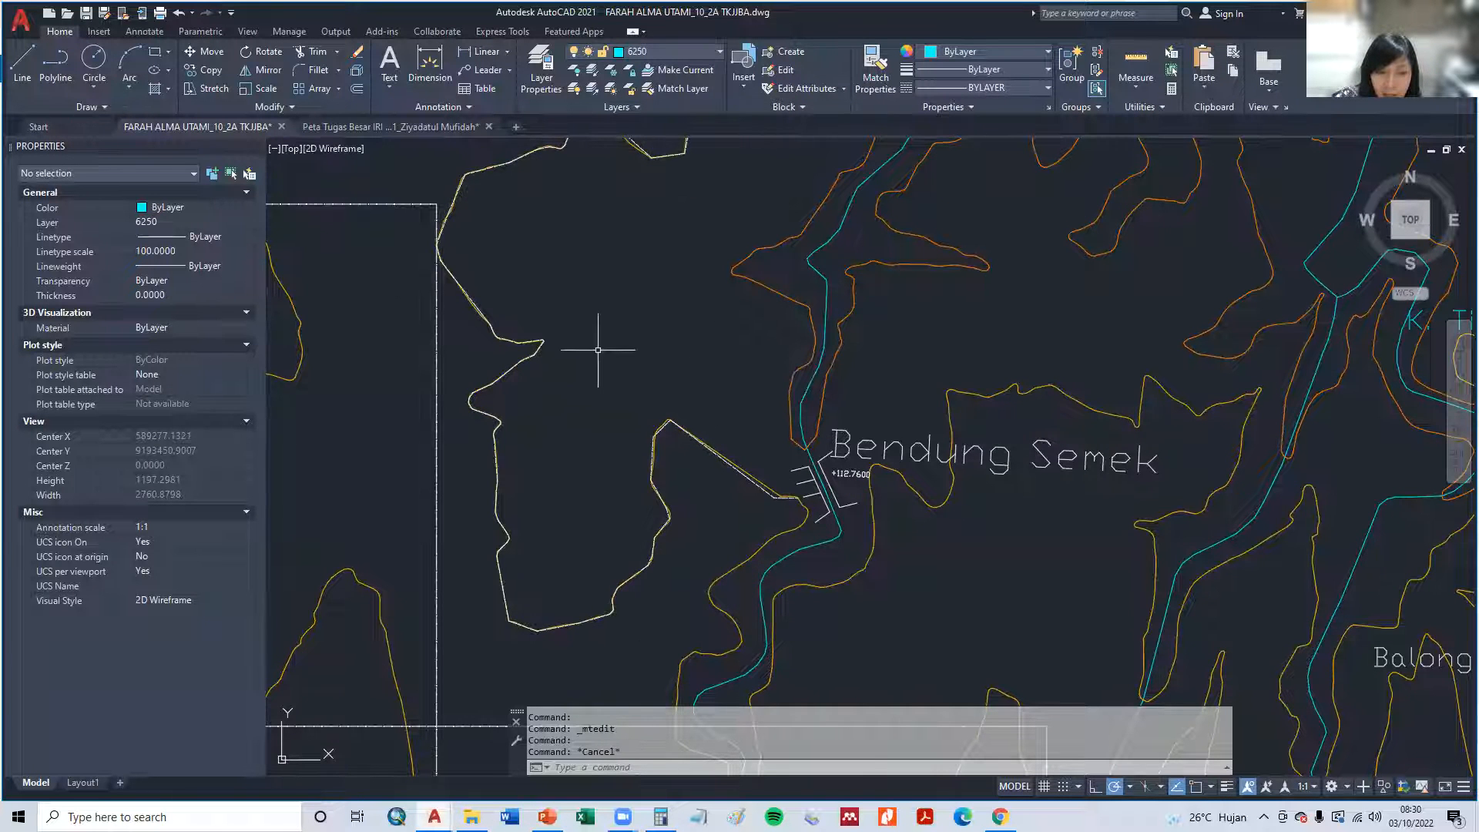
- Copy the K. Tidu river label to an open spot beside the supply channel, west of the weir
scroll(598, 350, down, 2)
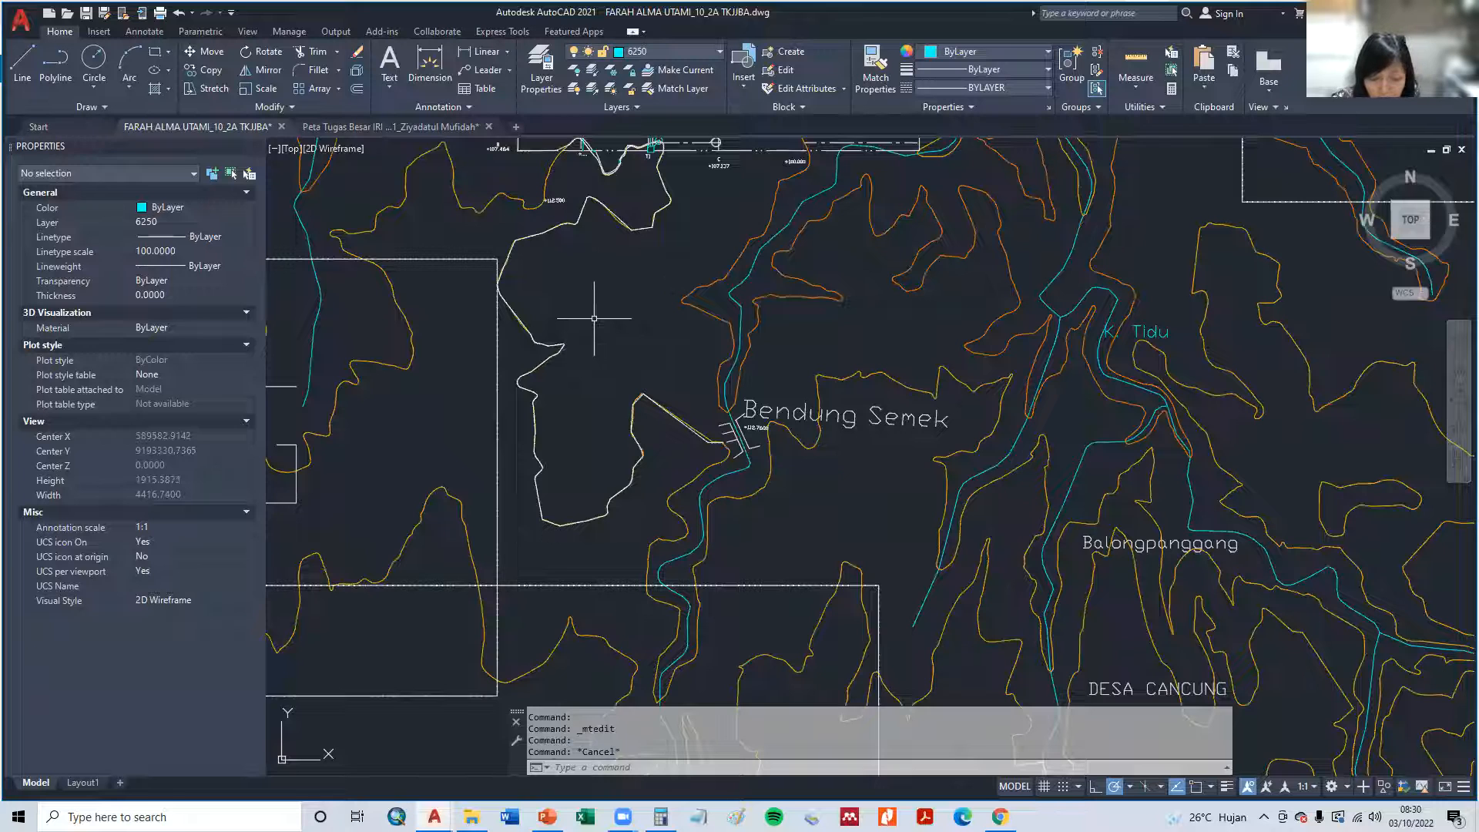
text(p)
key(Return)
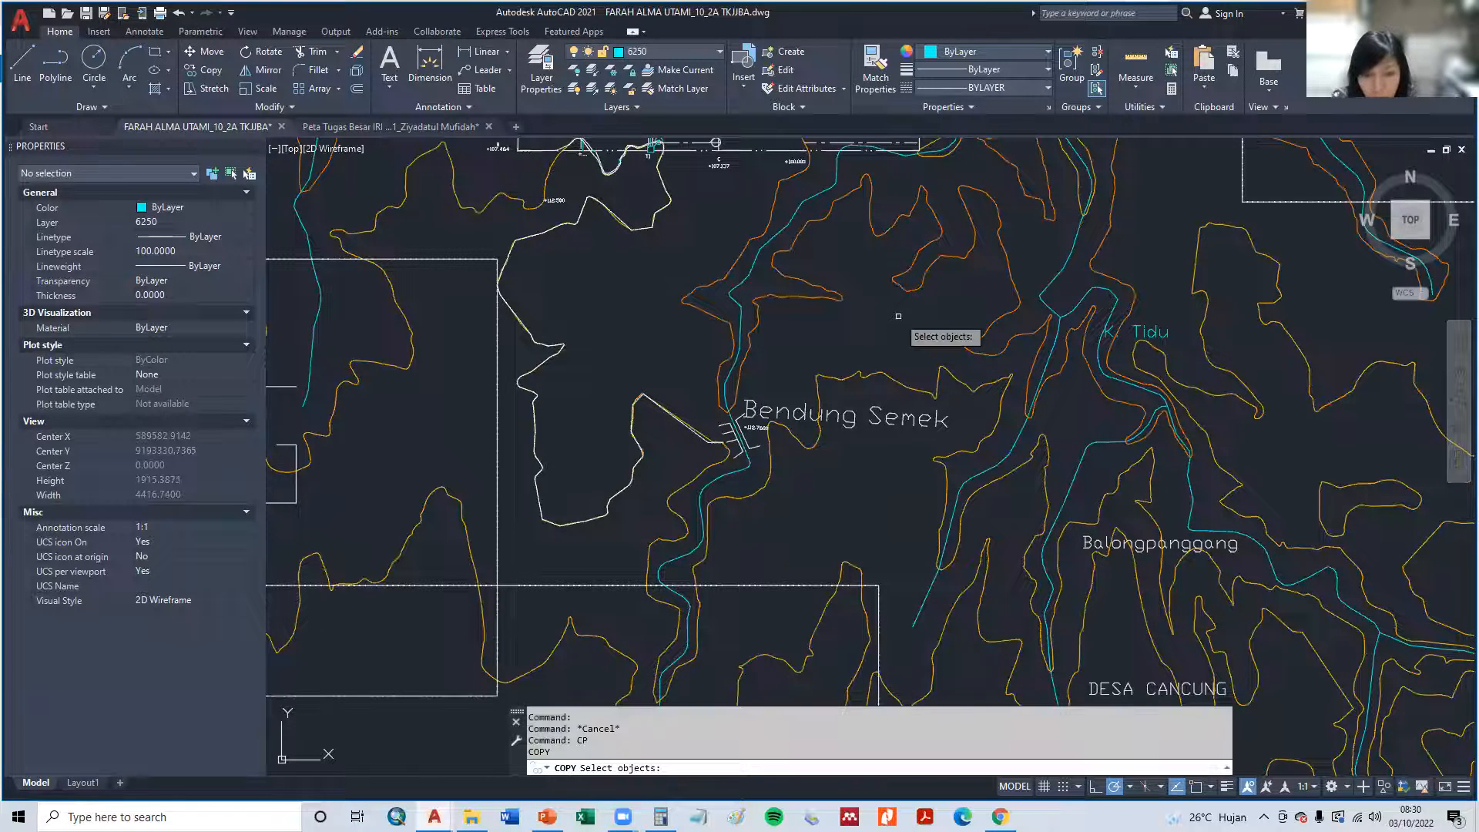
click(1136, 325)
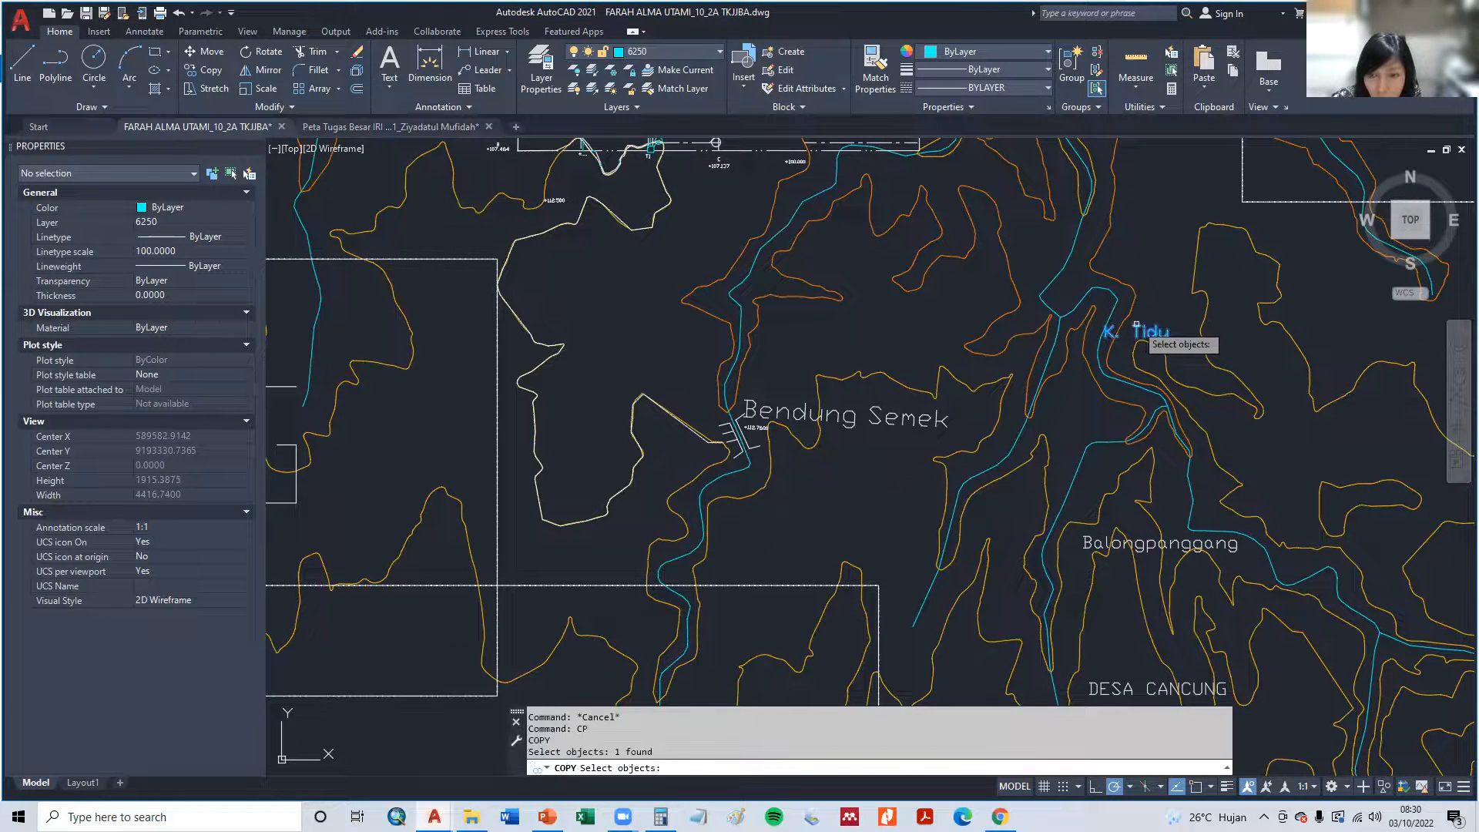
key(Return)
click(1136, 325)
key(Escape)
key(Escape)
click(574, 371)
- Change the copied river label west of the weir to Sal. Primer Semek
double_click(570, 382)
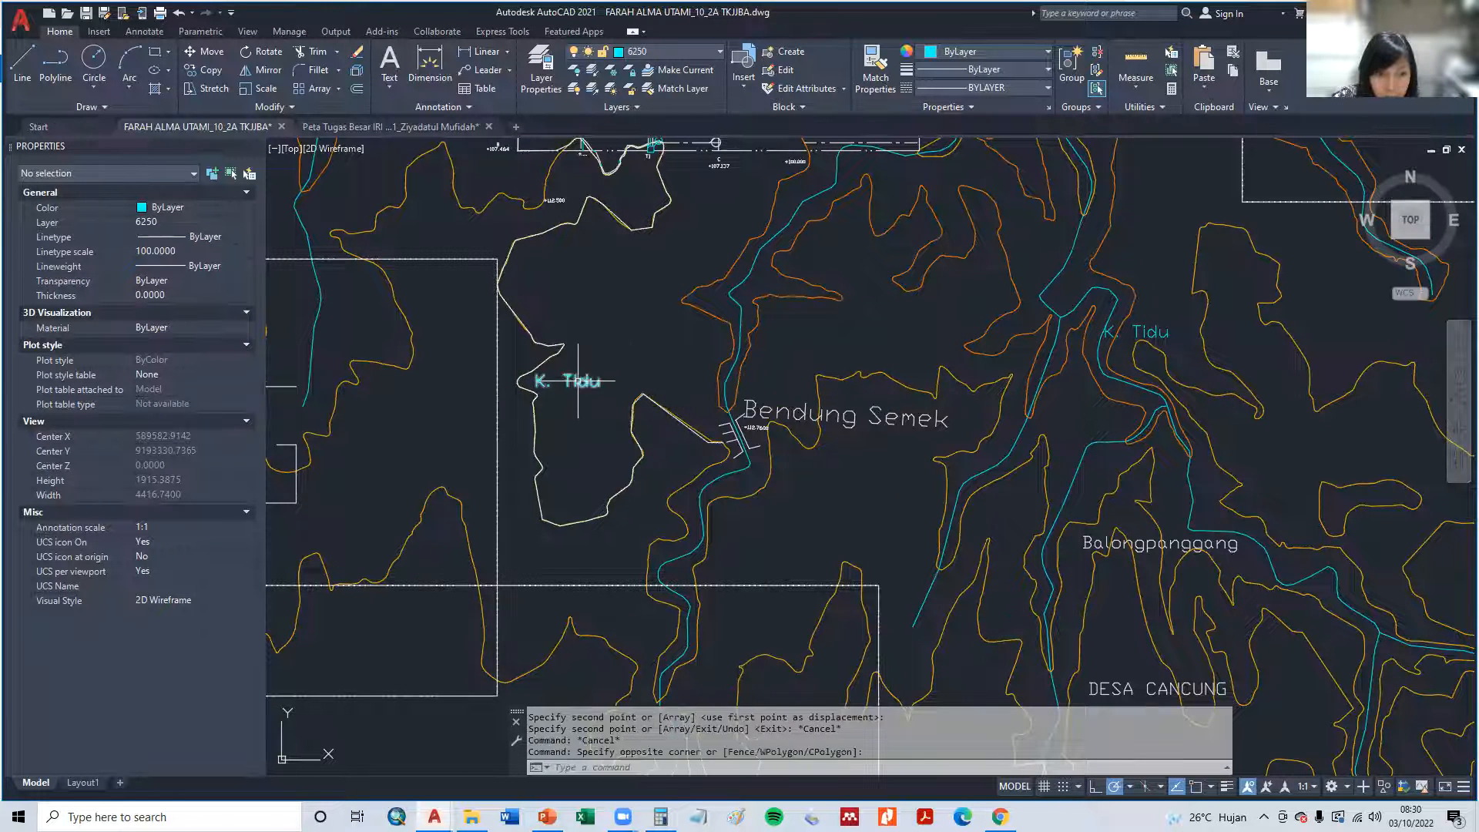
text(Sal. Primer Semek)
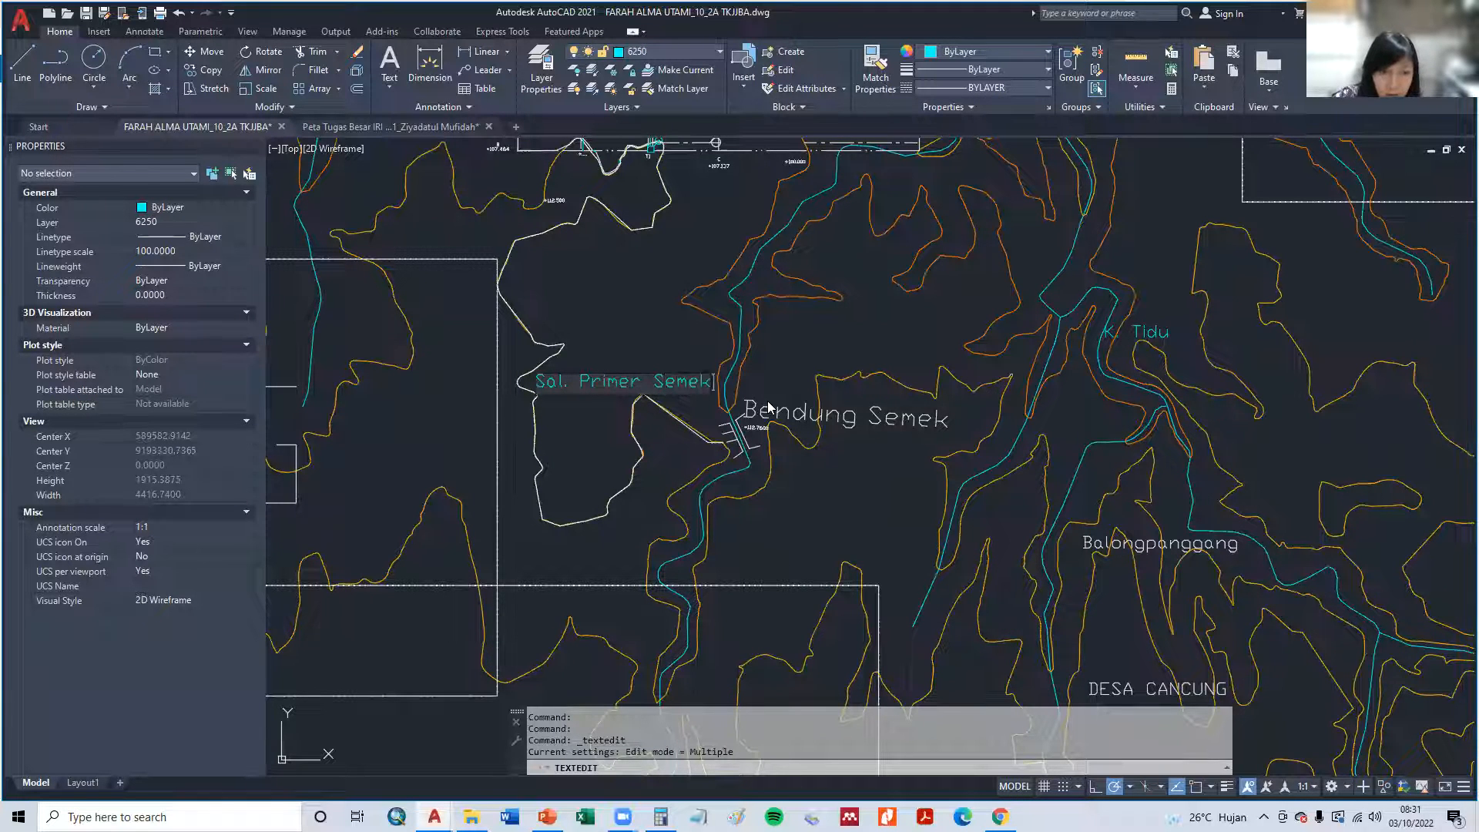
key(Return)
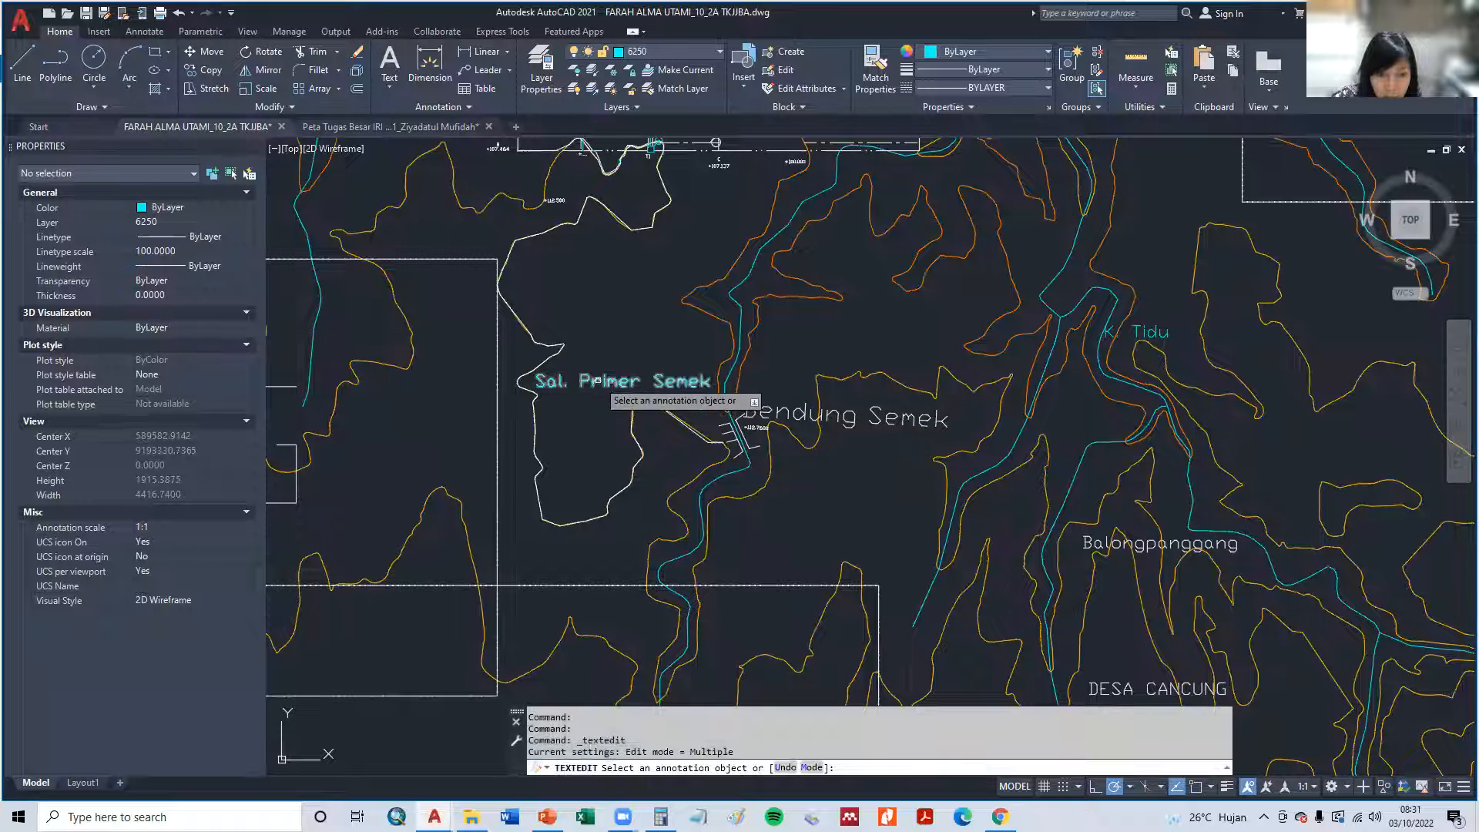
click(597, 380)
right_click(597, 380)
click(595, 398)
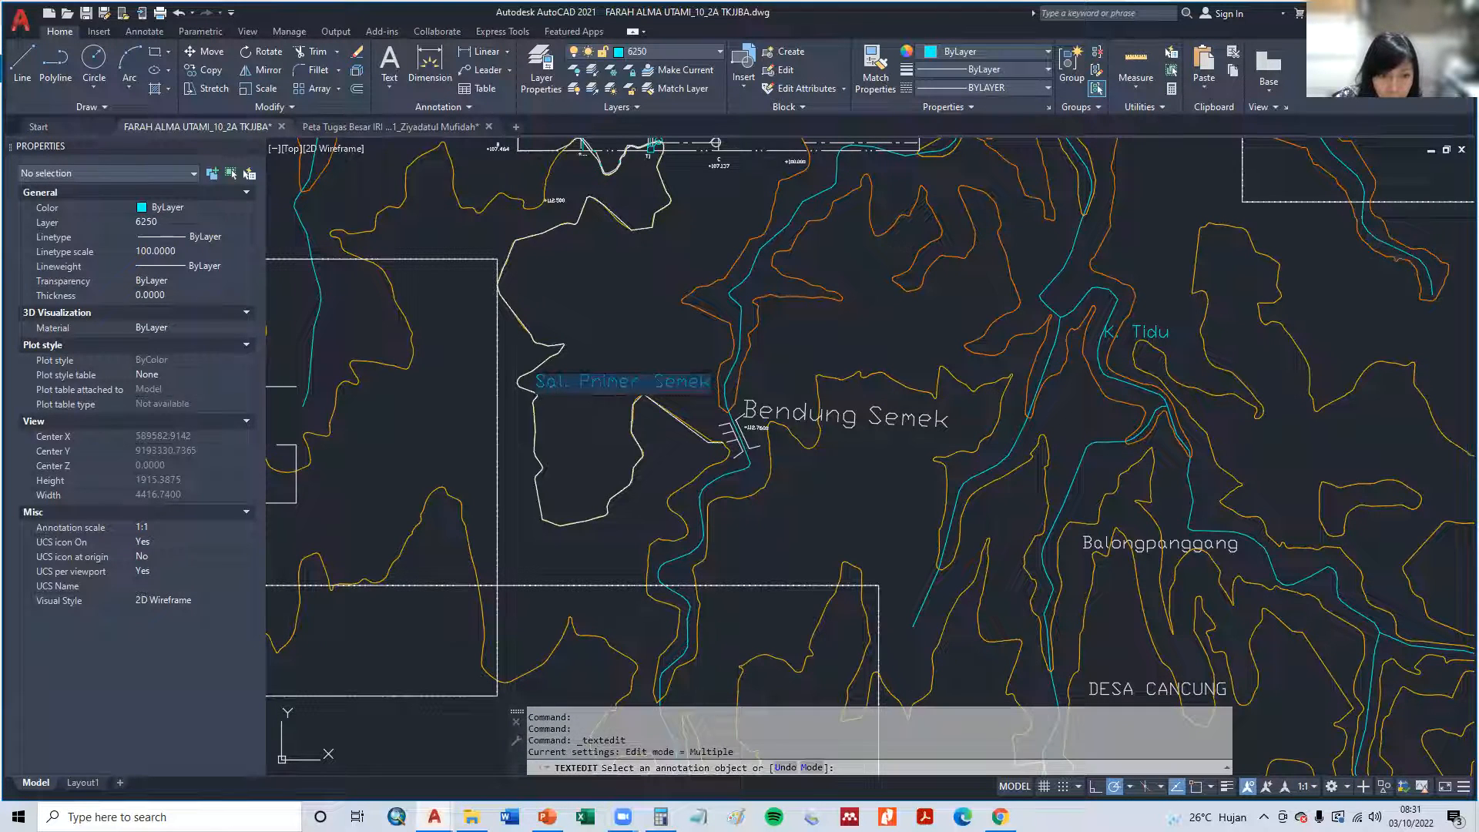
key(Escape)
- Copy the Sal. Primer Semek label to a spot just above it, beside the supply channel
click(593, 382)
right_click(593, 381)
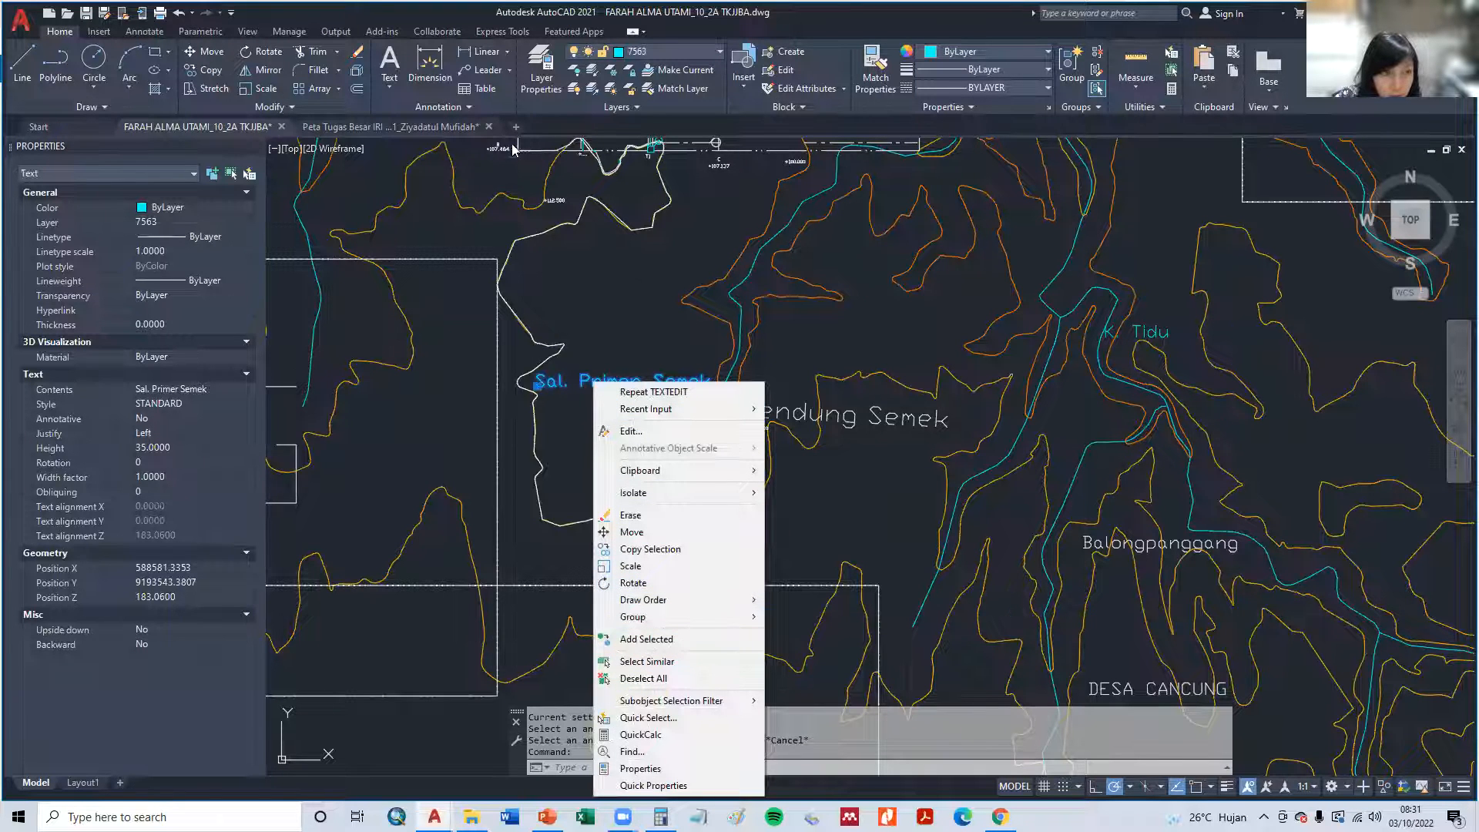
key(Escape)
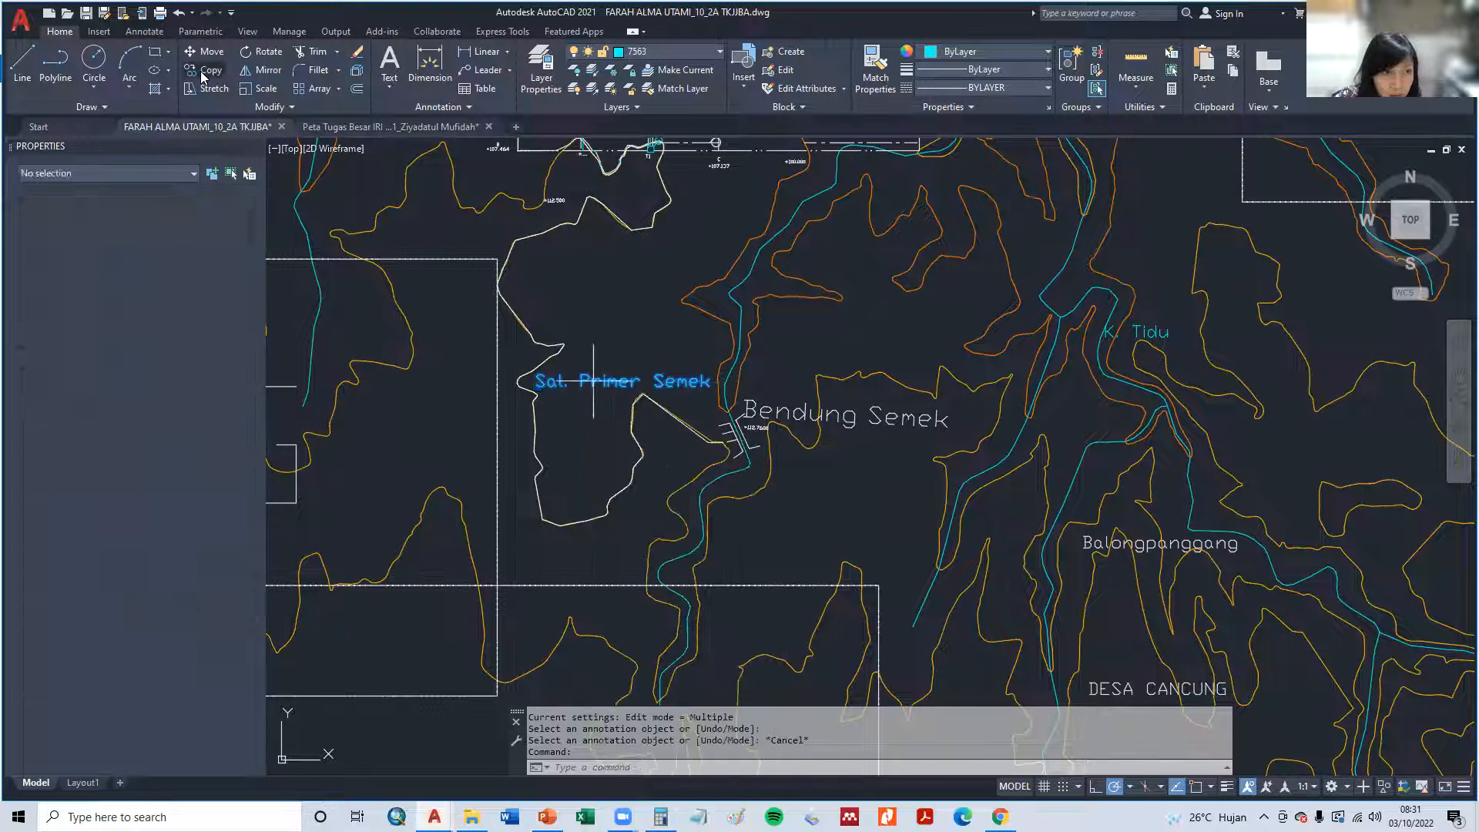
click(202, 69)
click(600, 380)
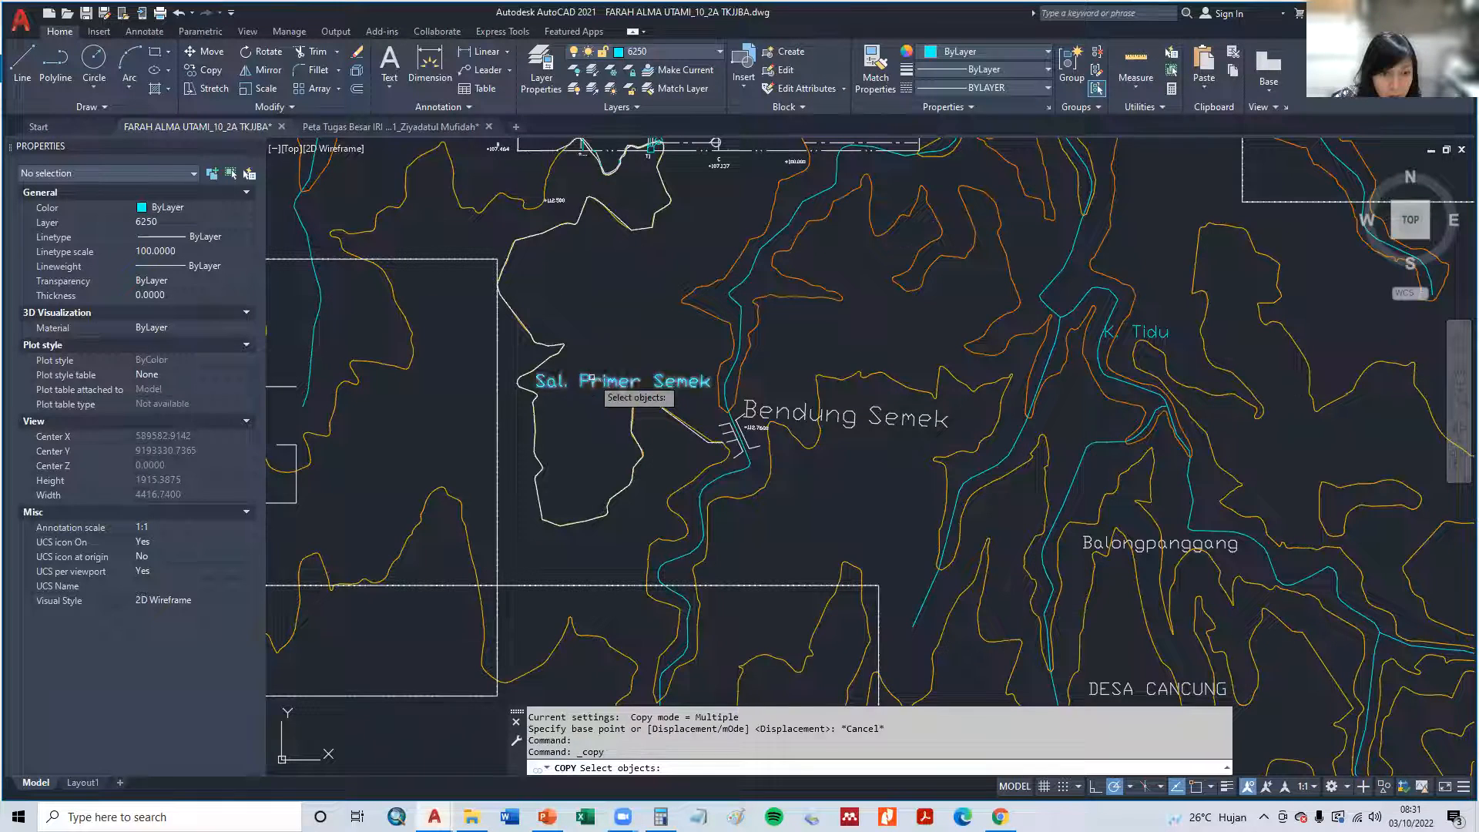
key(Return)
click(597, 369)
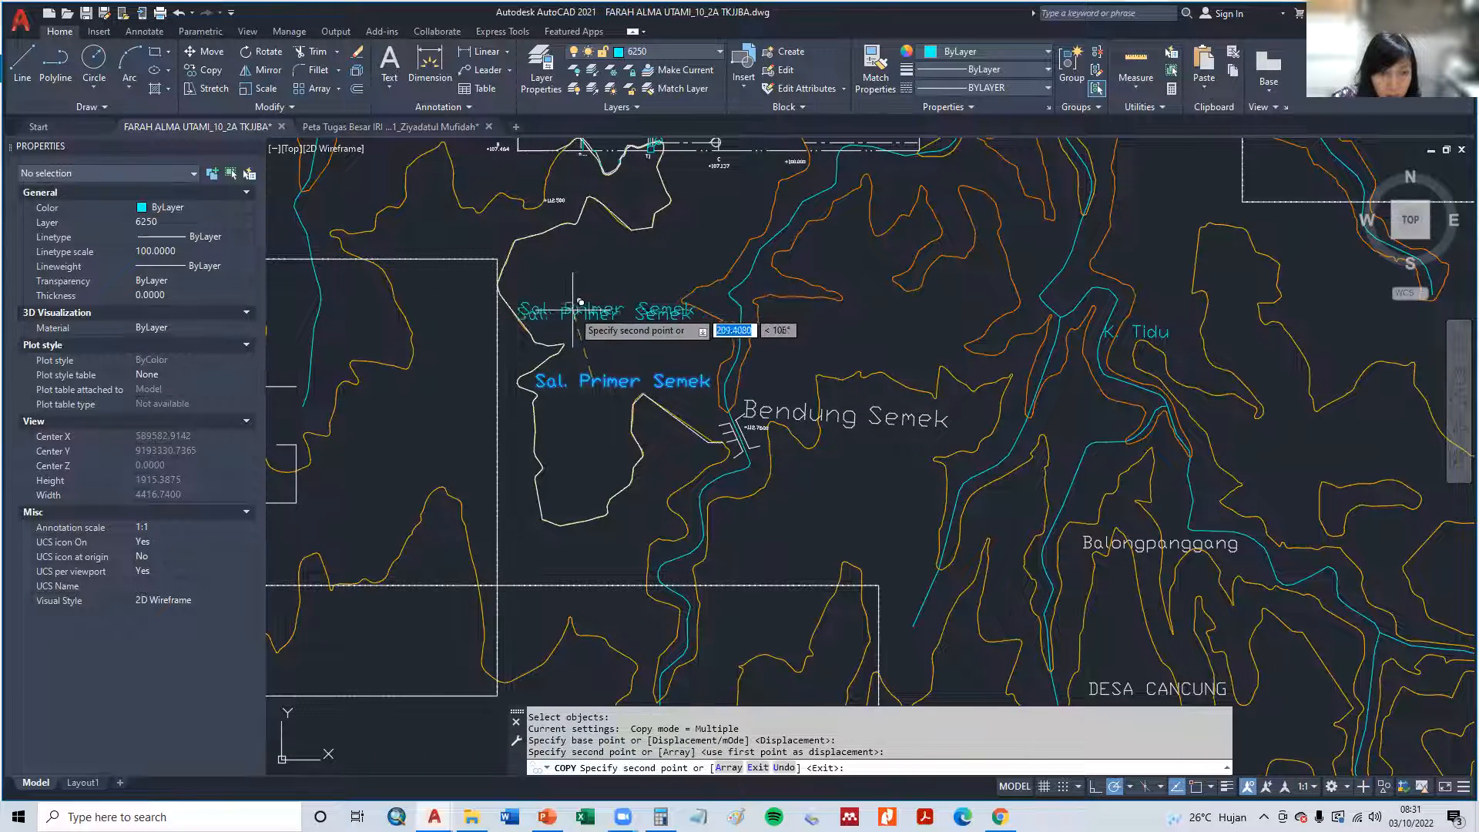
click(583, 296)
key(Return)
- Change the upper copy of the Sal. Primer Semek label to RS1
double_click(570, 310)
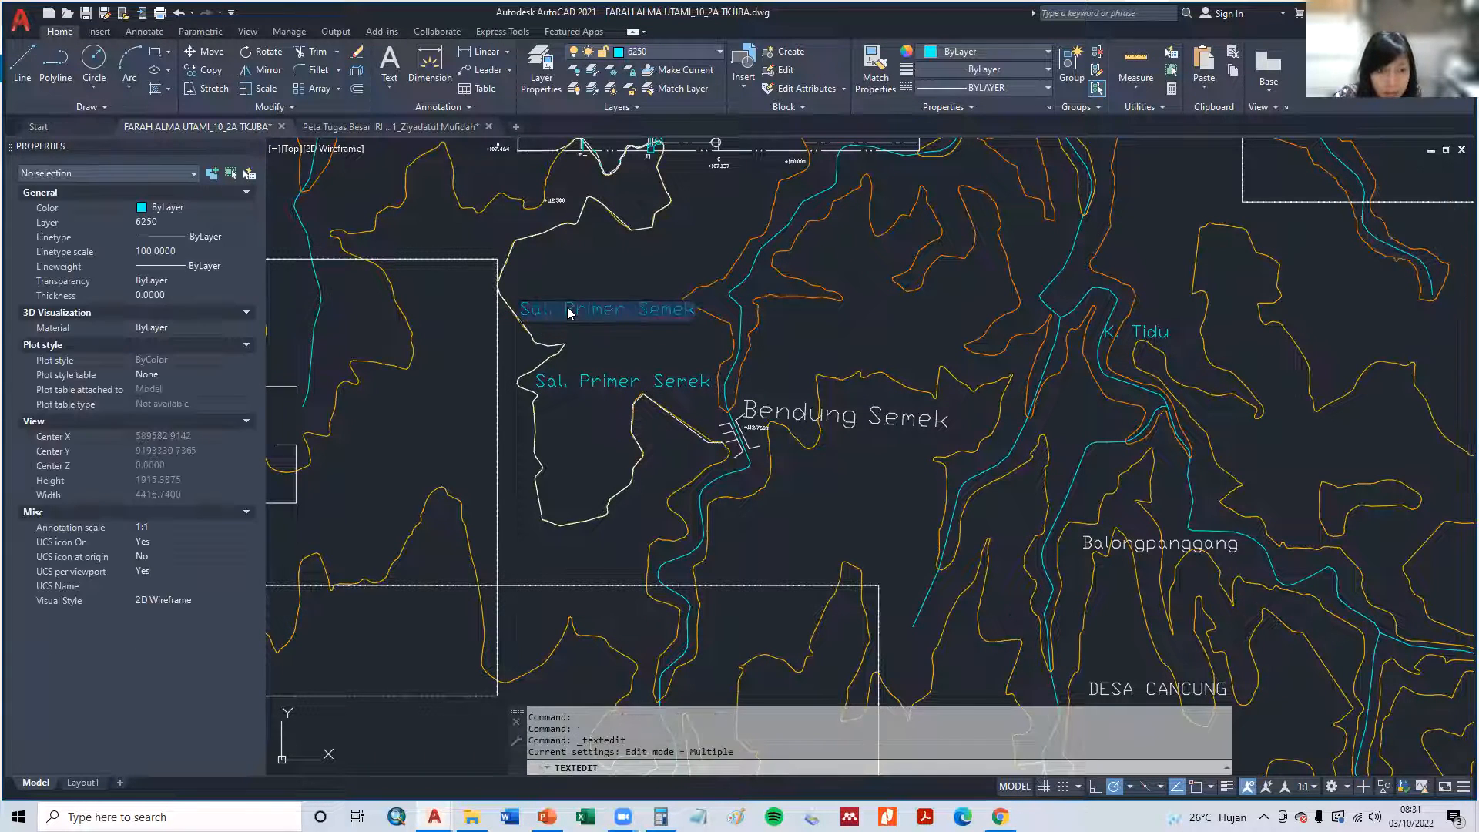
text(RS1)
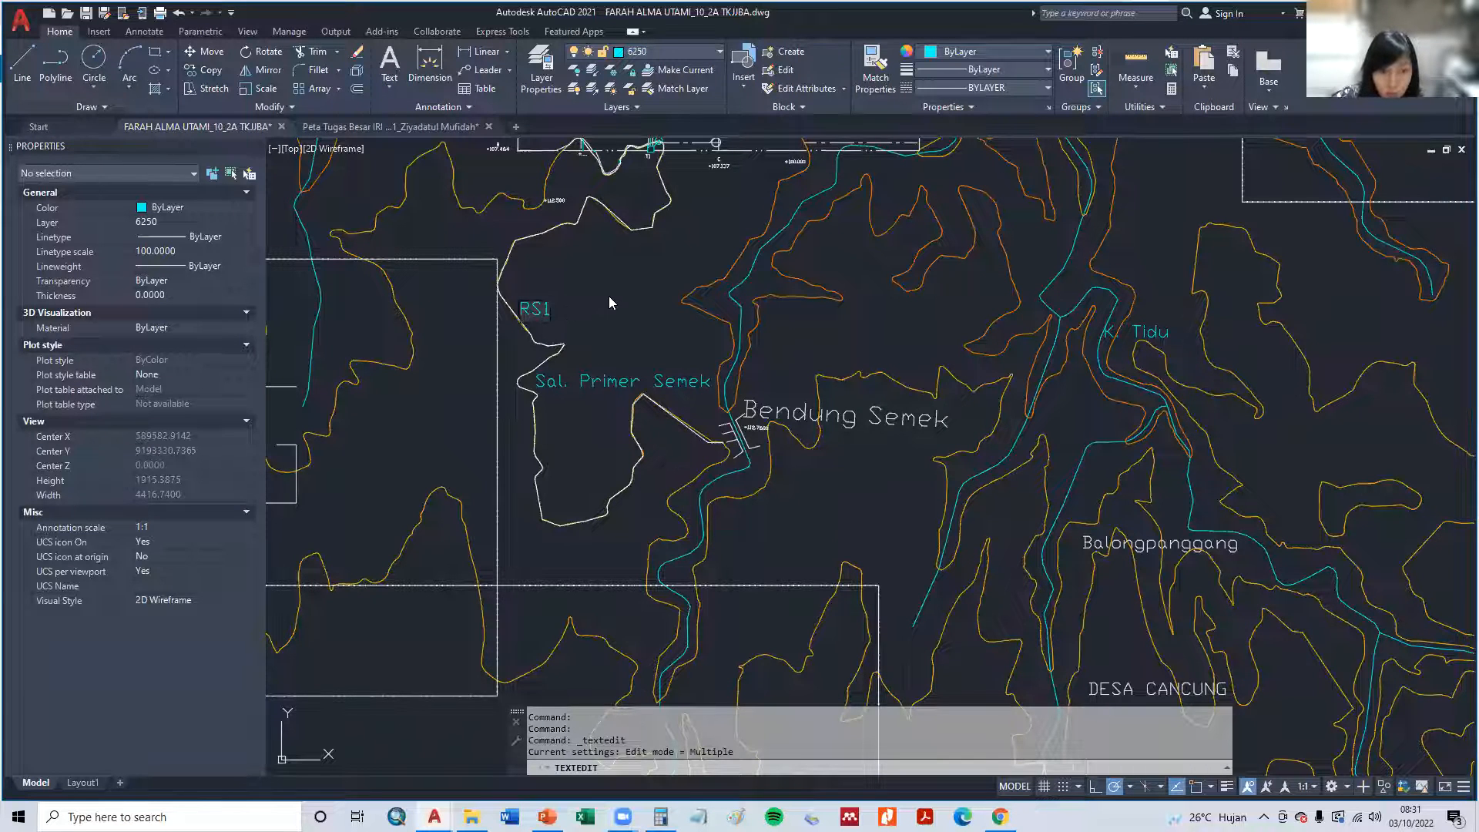
key(Return)
key(Escape)
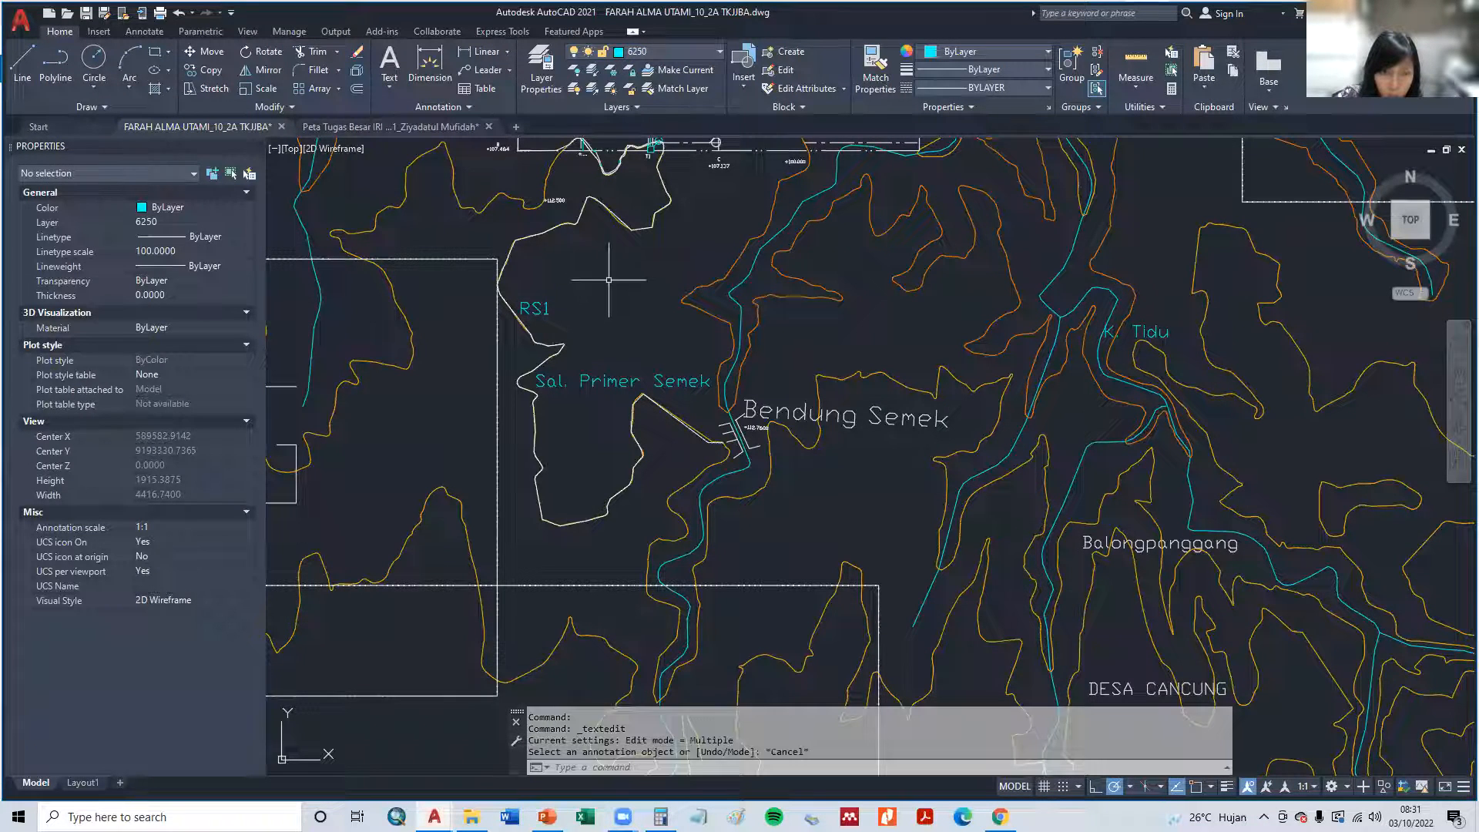
- Copy the RS1 label to just above the +112.500 elevation text beside the T1 box
middle_drag(614, 272, 643, 415)
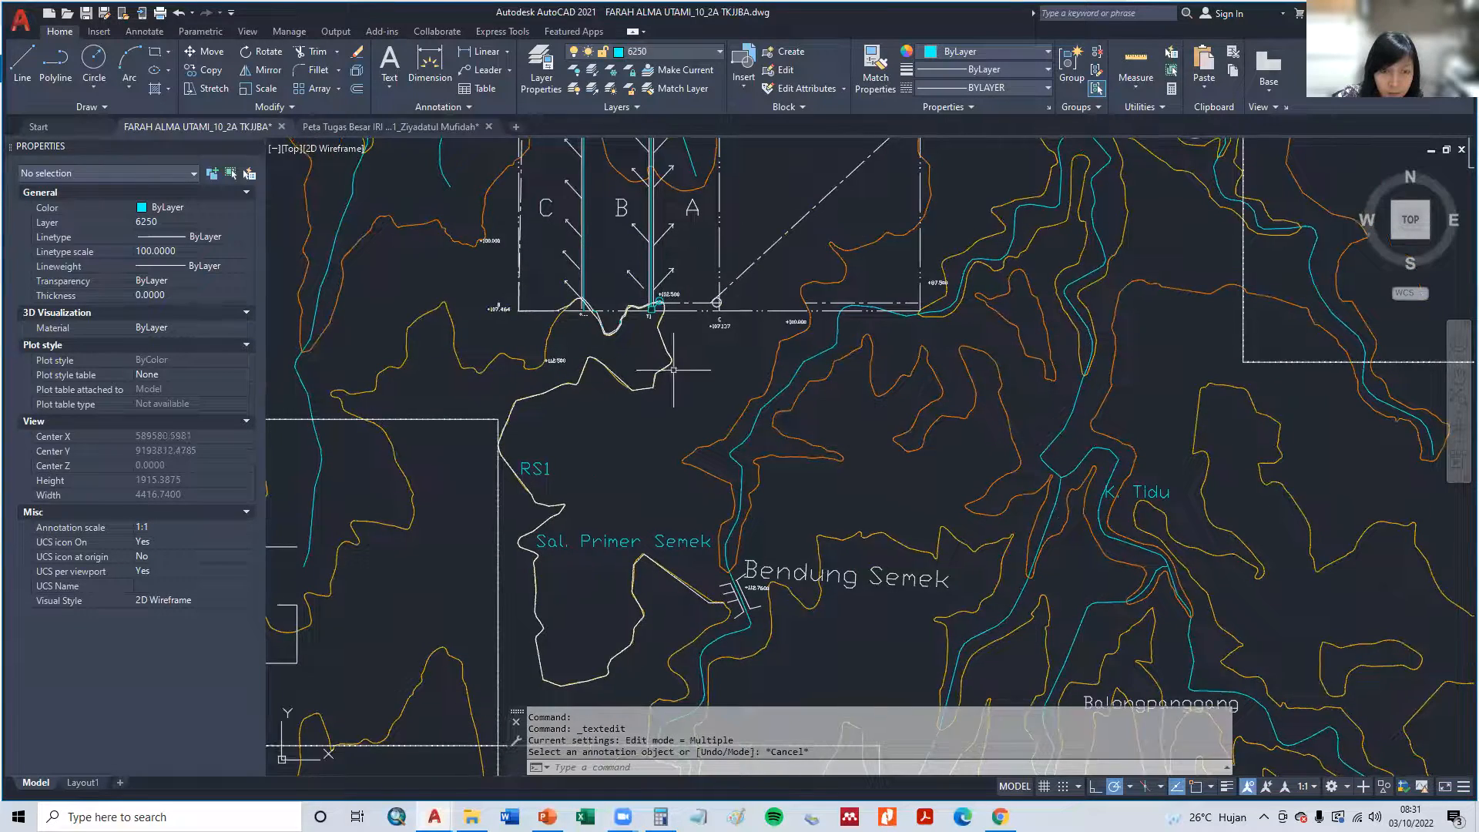
scroll(674, 370, up, 2)
scroll(617, 330, up, 6)
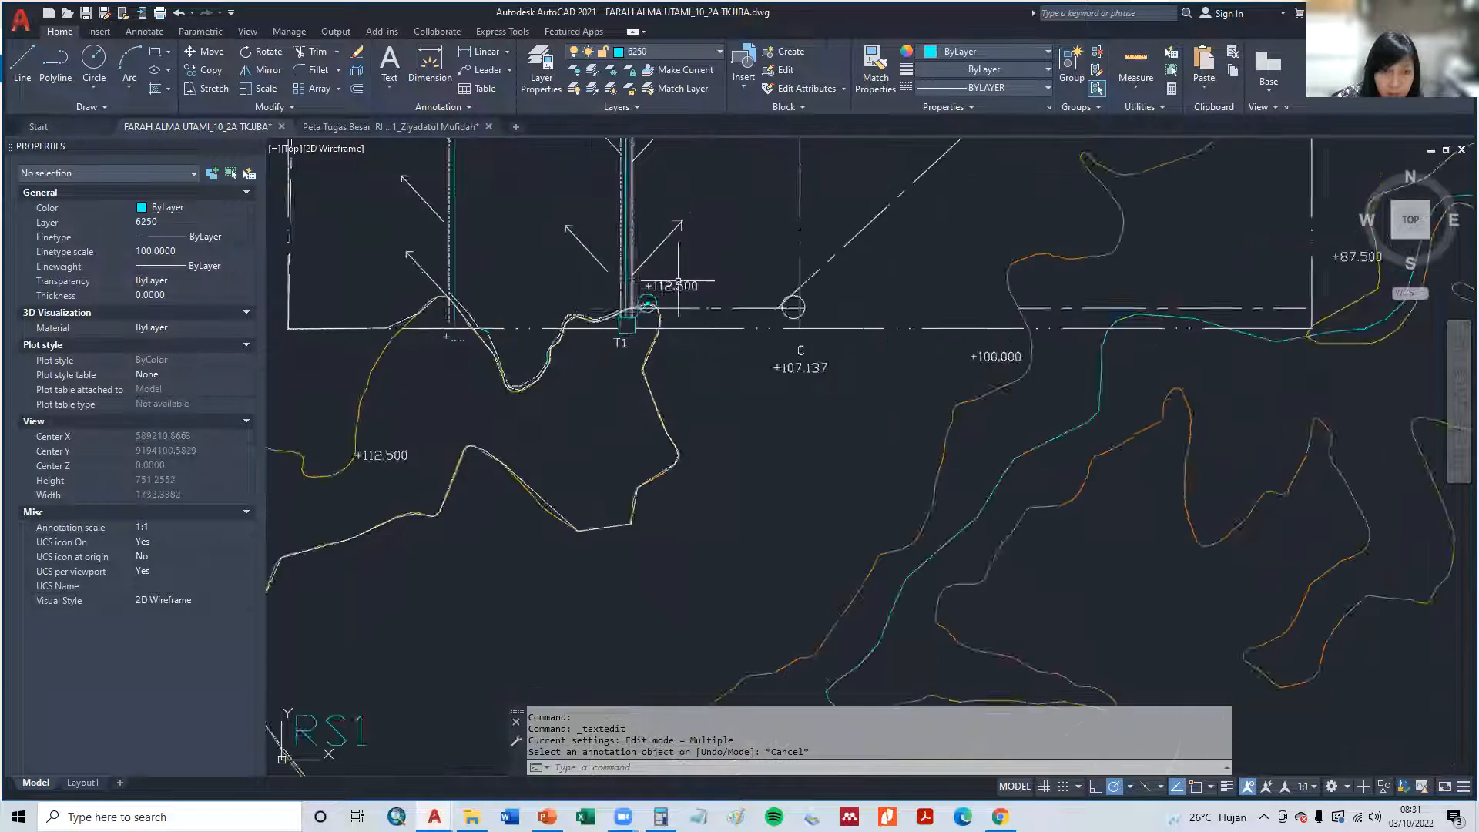
scroll(639, 348, down, 1)
key(Escape)
scroll(550, 478, down, 5)
middle_drag(550, 479, 551, 476)
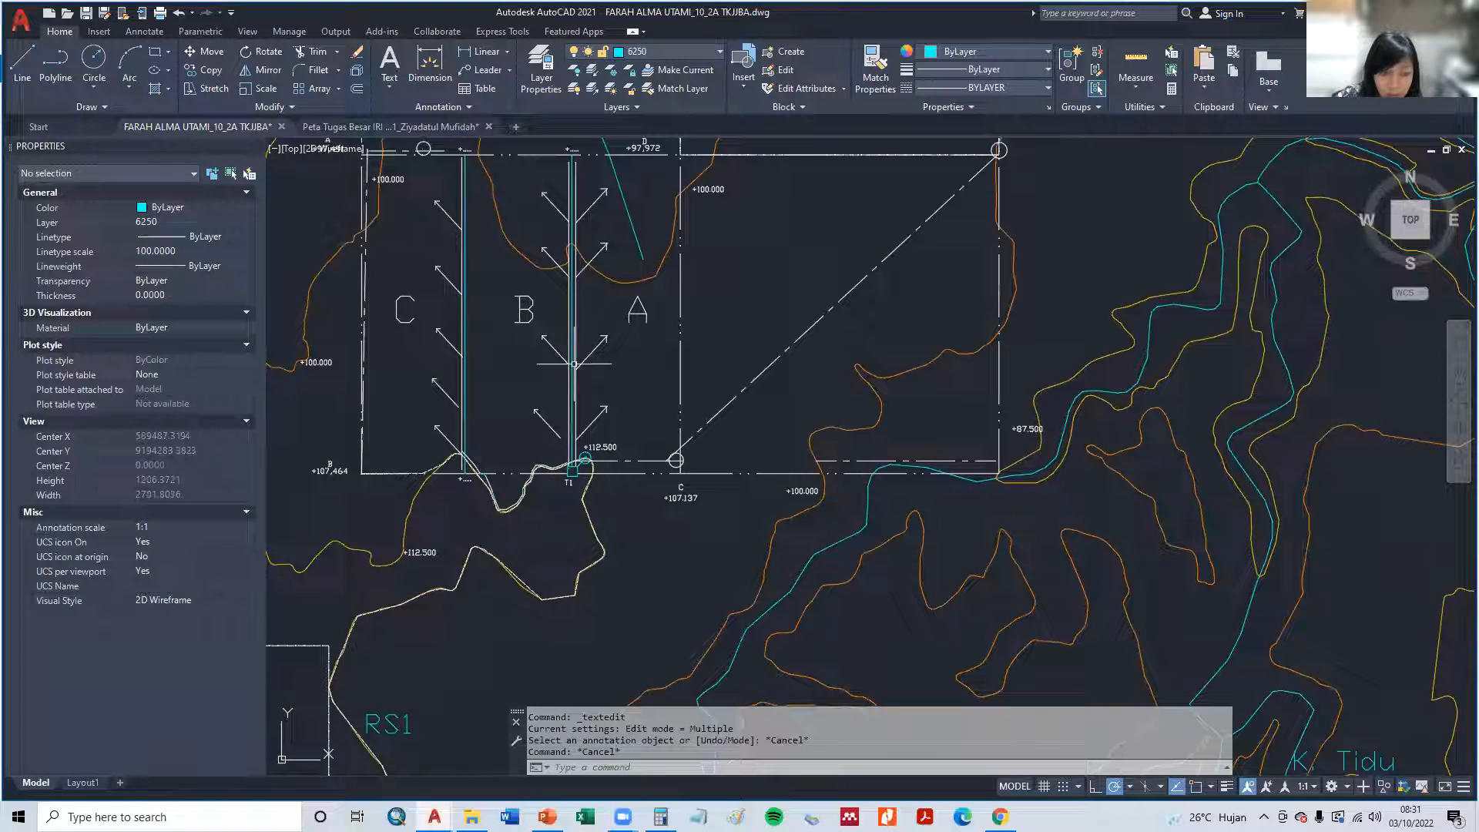
text(cp)
key(Return)
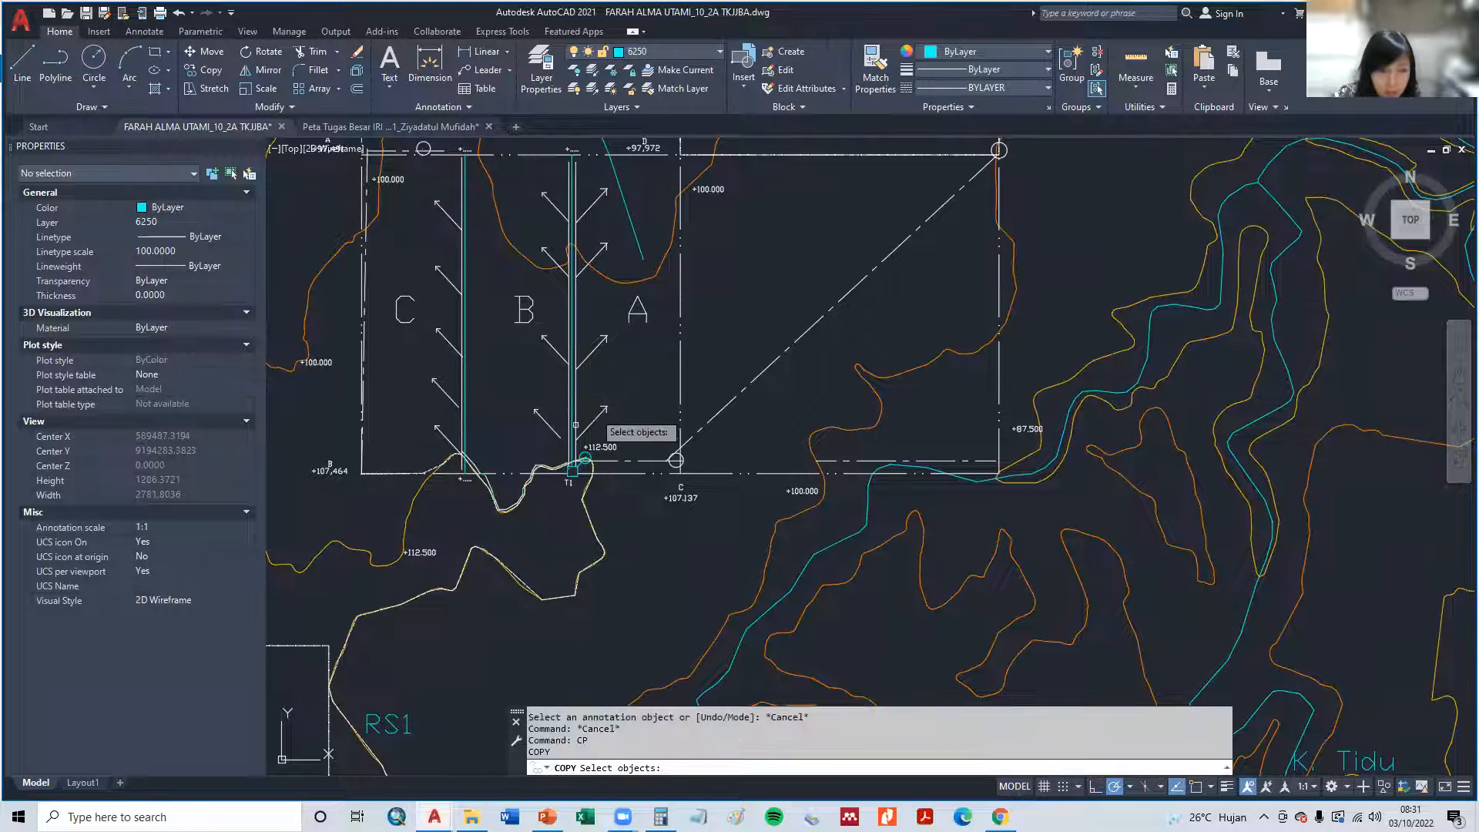
click(389, 724)
key(Return)
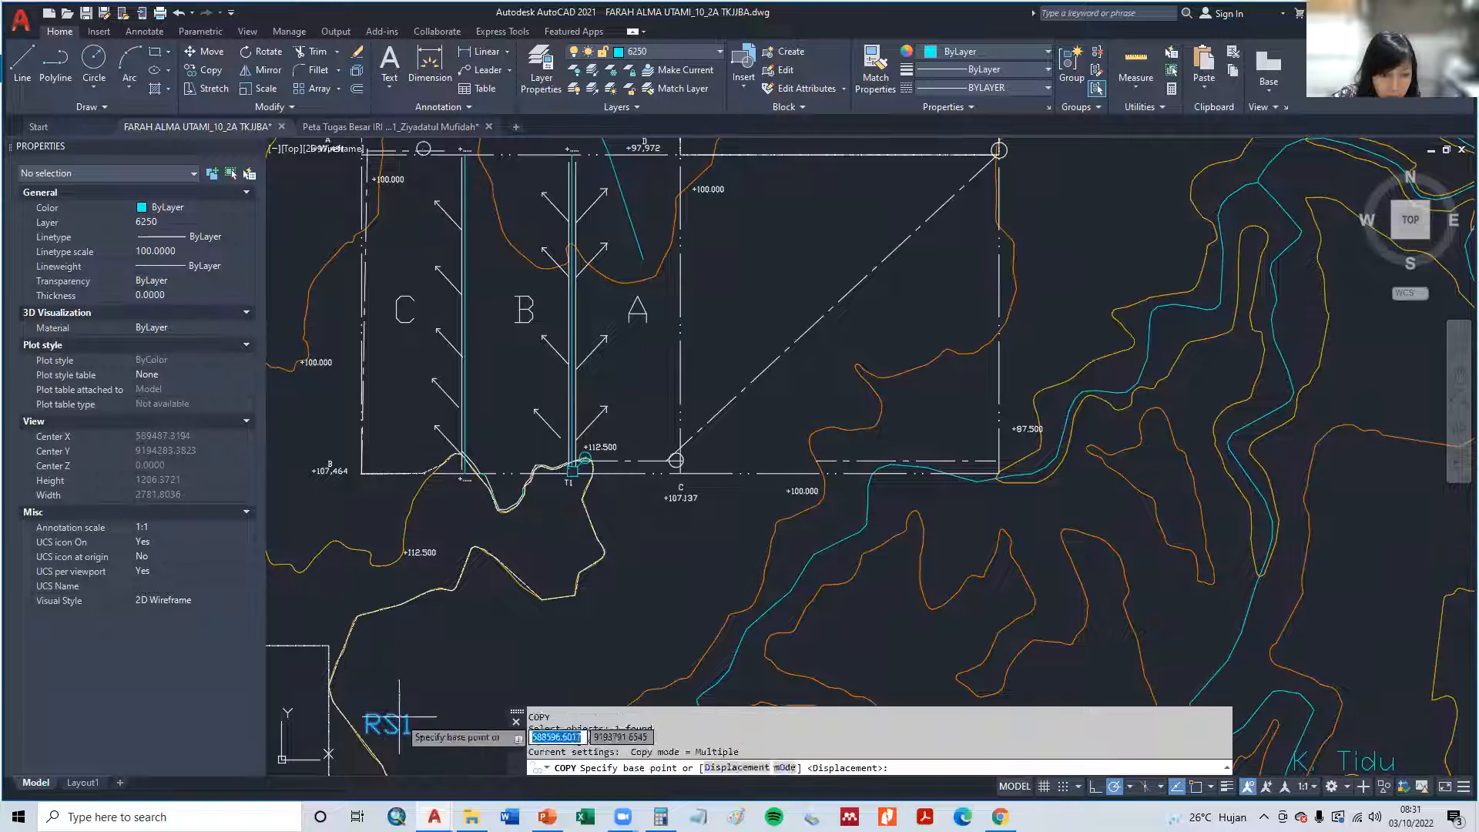
click(400, 713)
scroll(607, 474, up, 4)
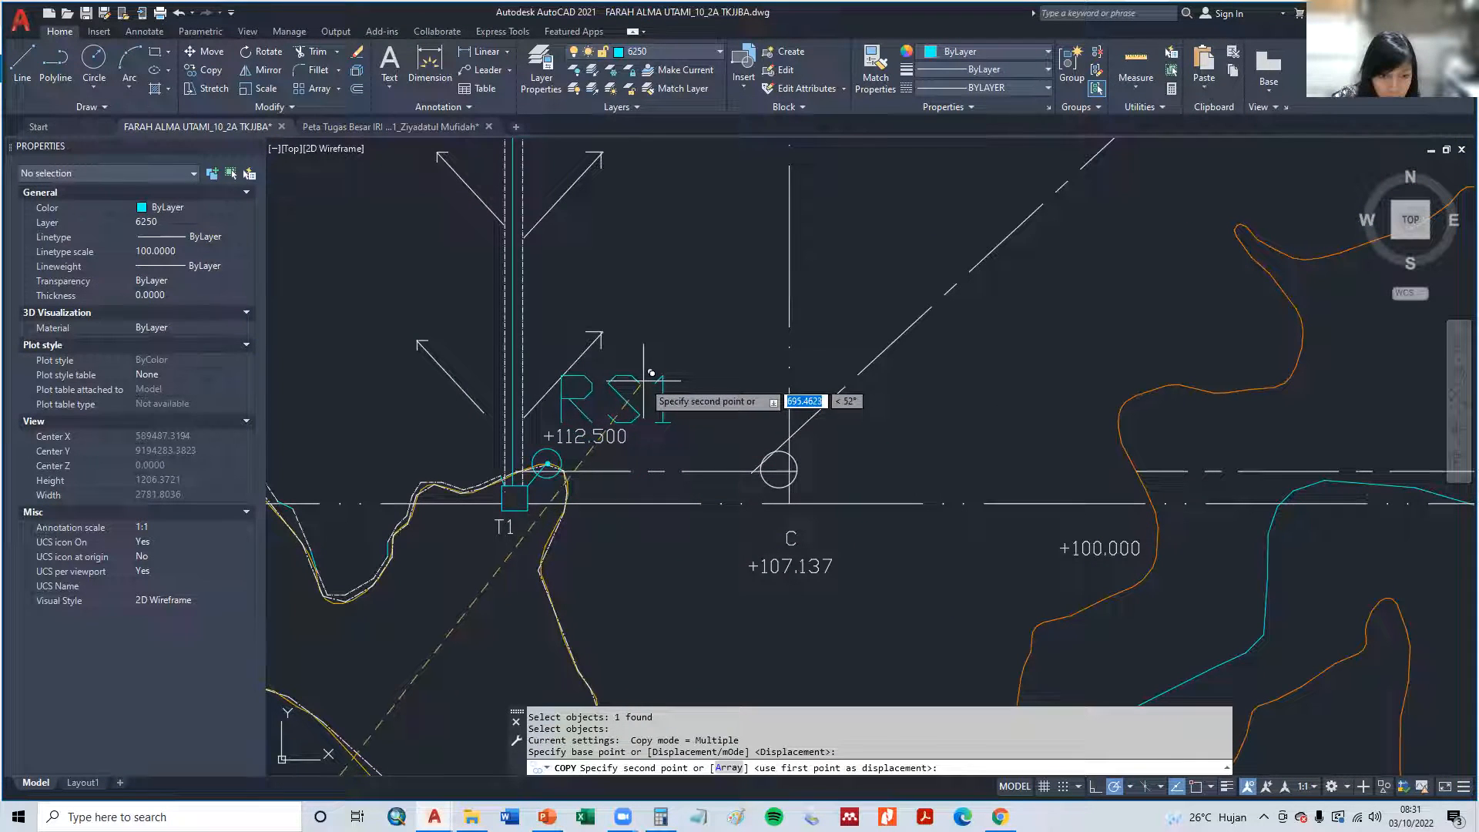
key(Escape)
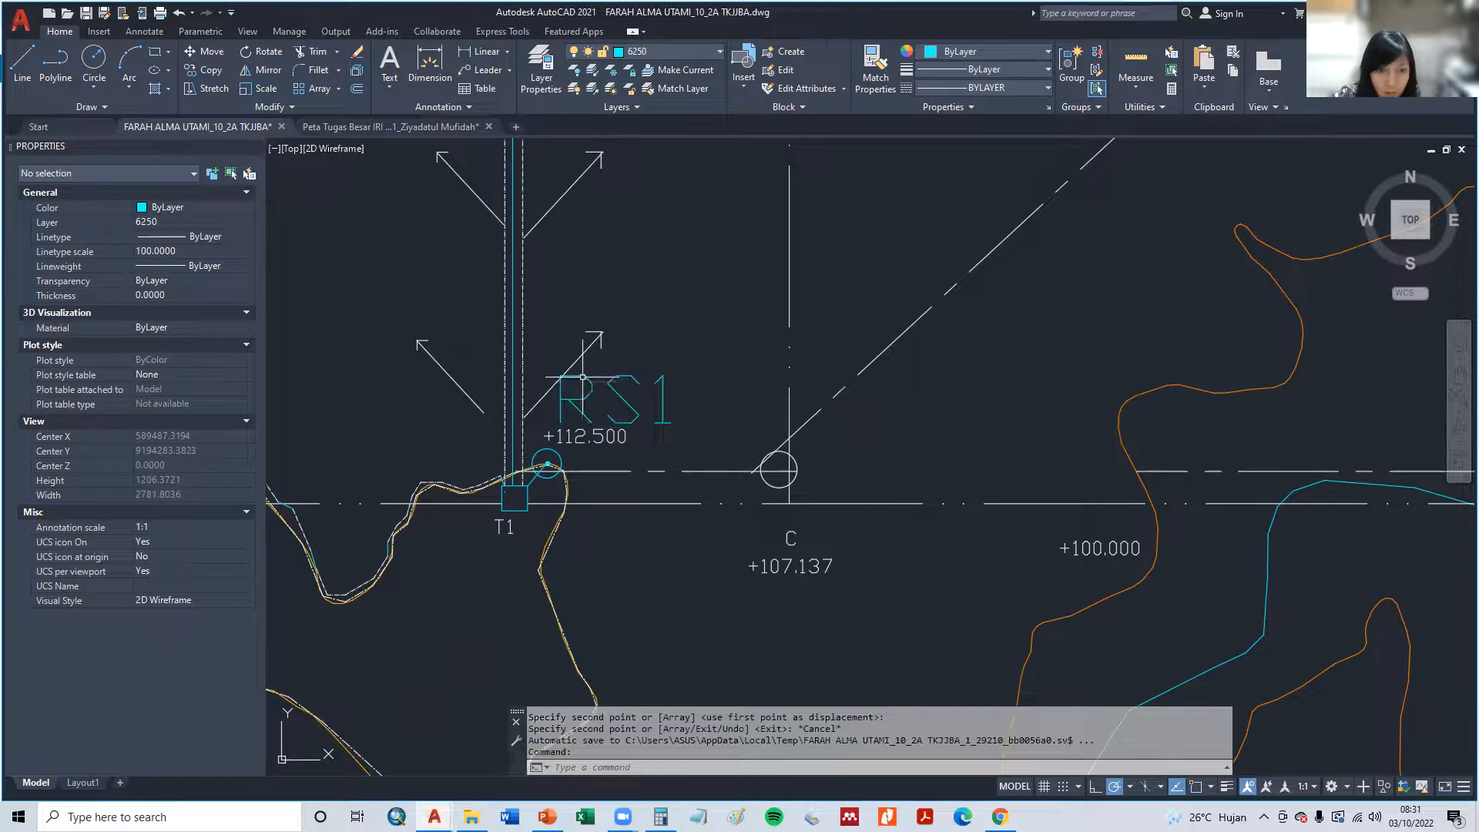
- Change the copied label above the +112.500 elevation near T1 to BS1
double_click(583, 377)
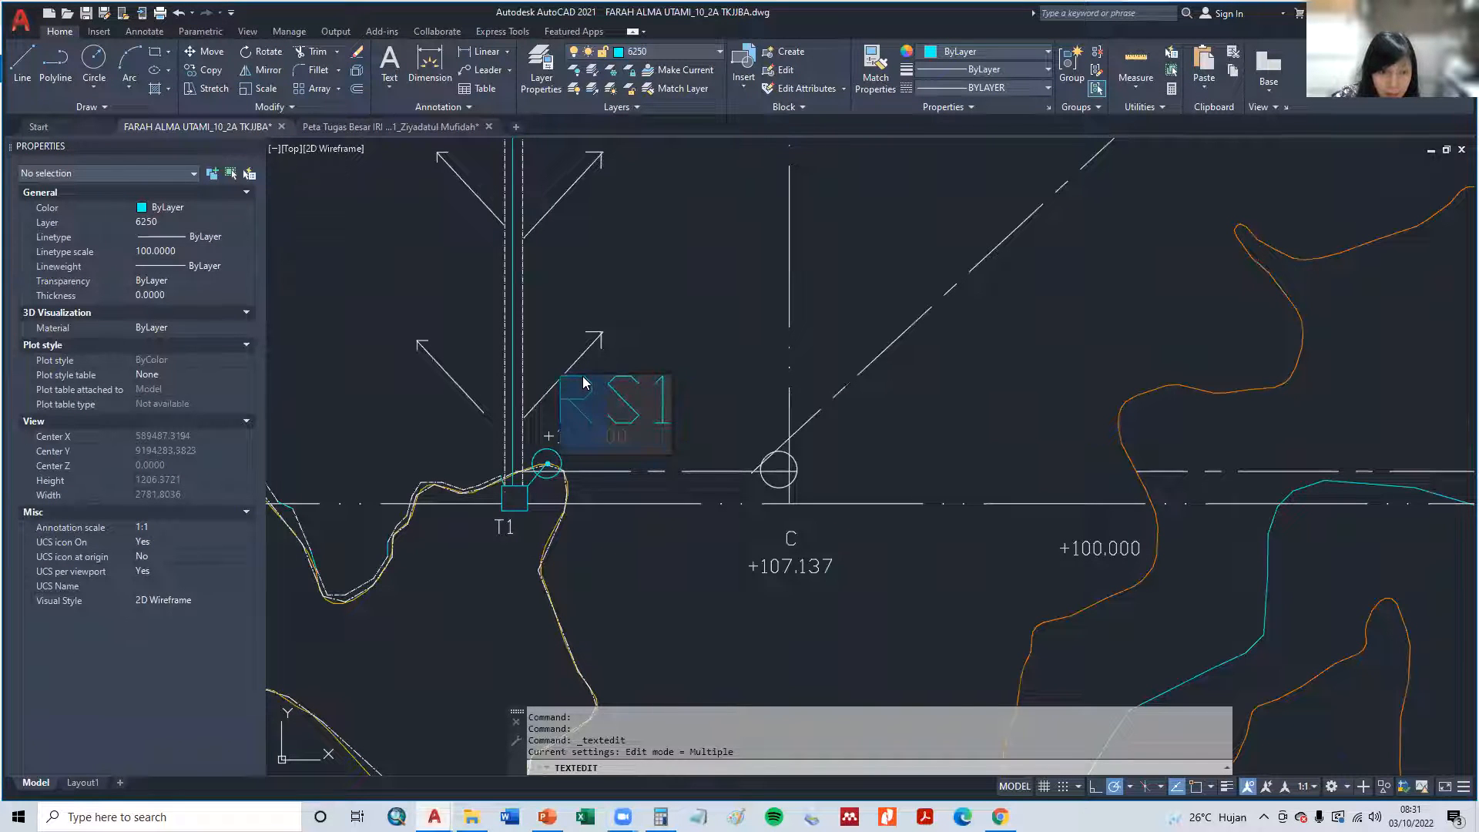
click(644, 586)
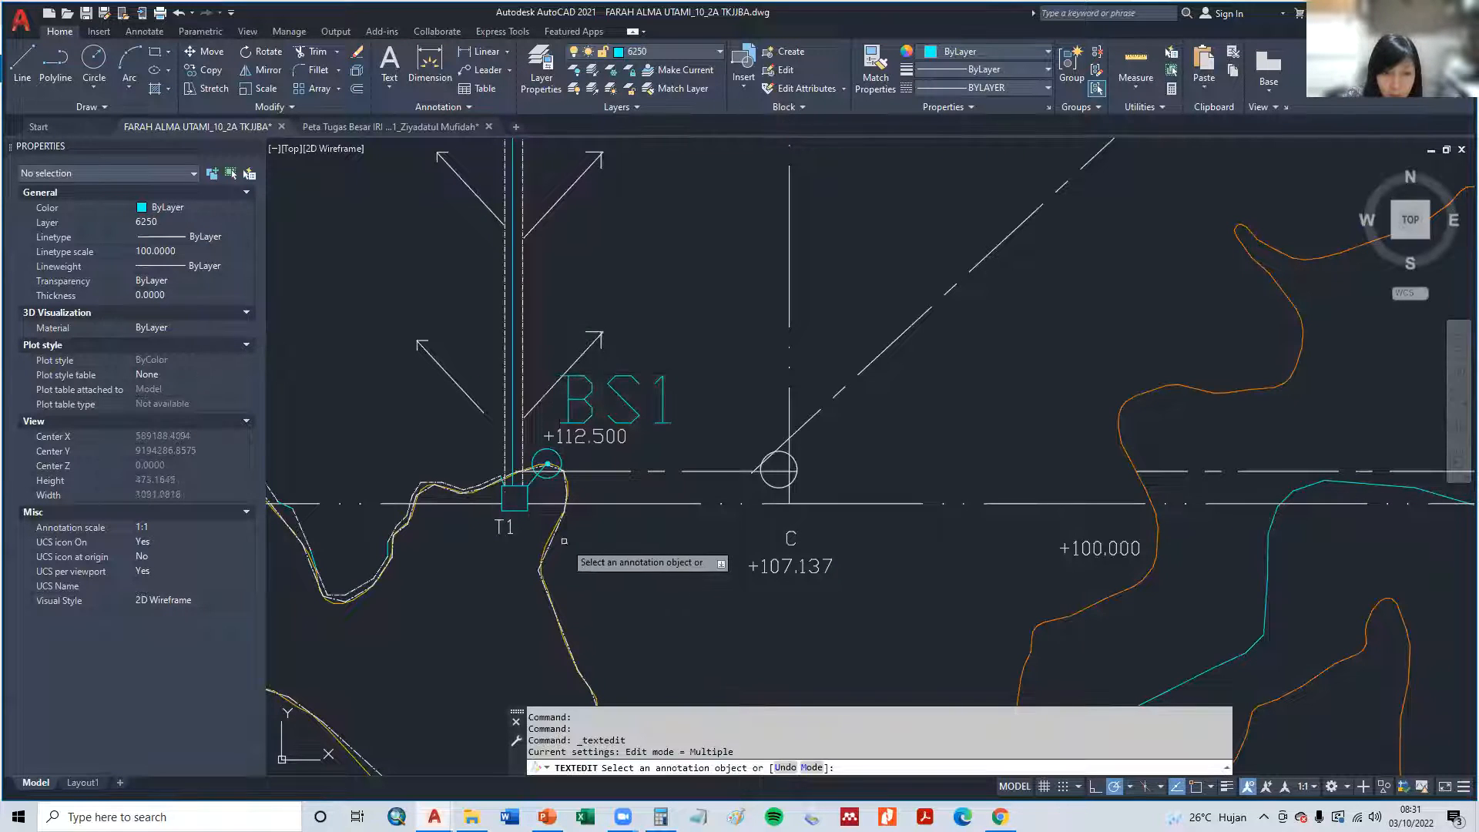
key(Escape)
- Match the properties of plot C's outer dash-dot edge line onto the polyline along the plots' southern boundary
scroll(537, 506, down, 1)
middle_drag(474, 510, 670, 605)
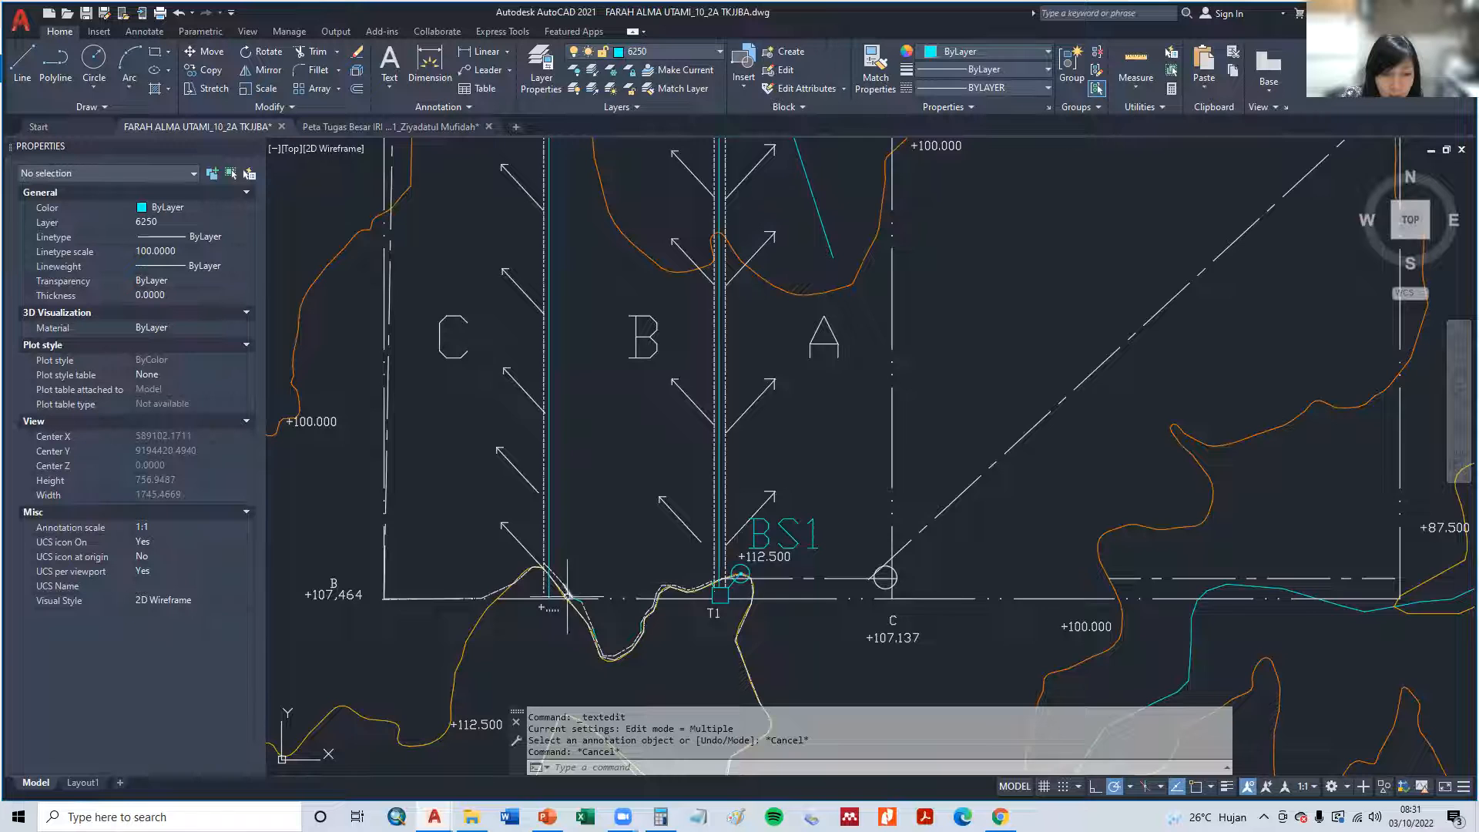
scroll(743, 589, up, 2)
middle_drag(468, 606, 702, 565)
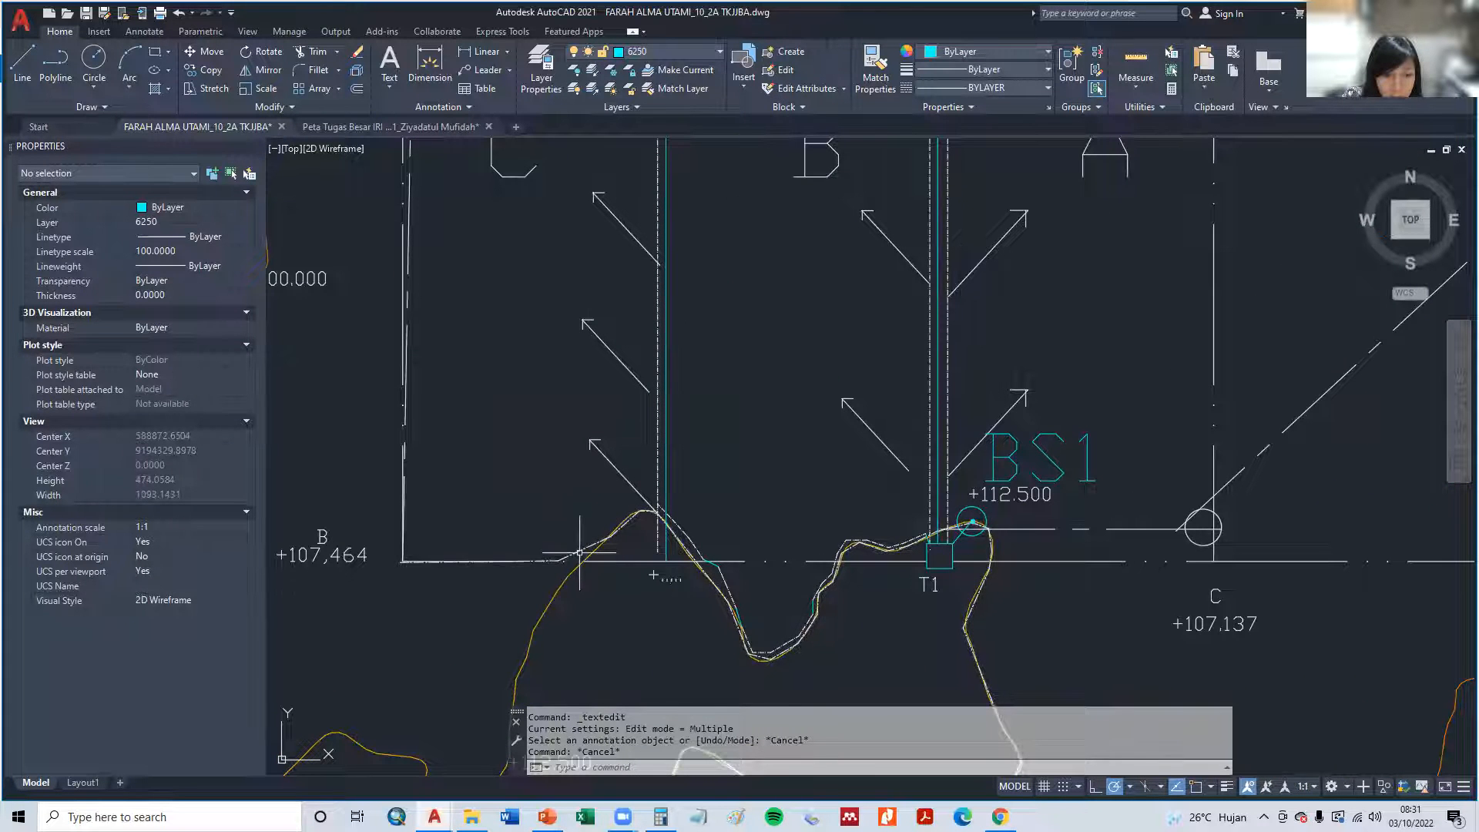
click(579, 552)
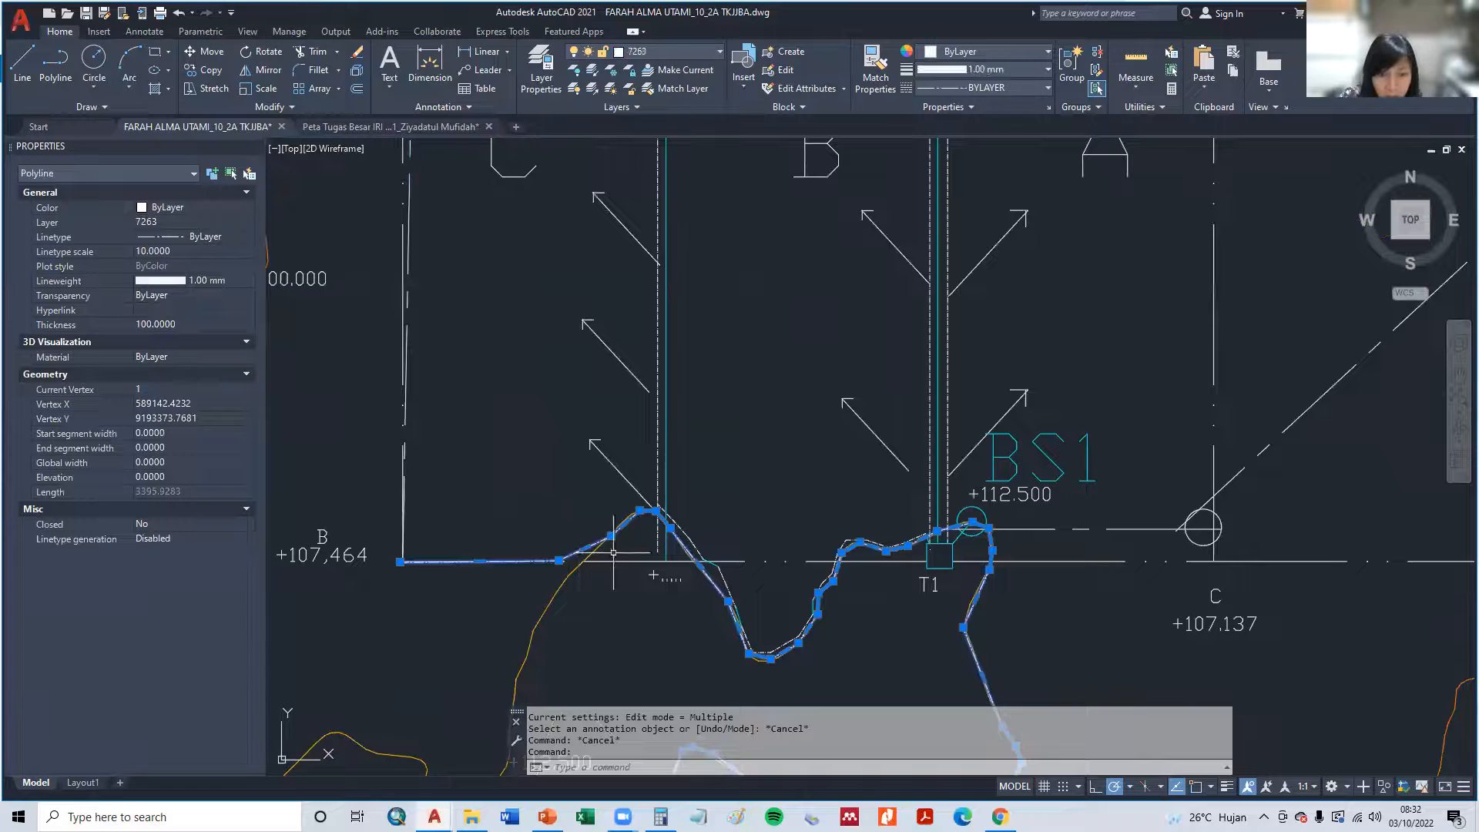
key(Escape)
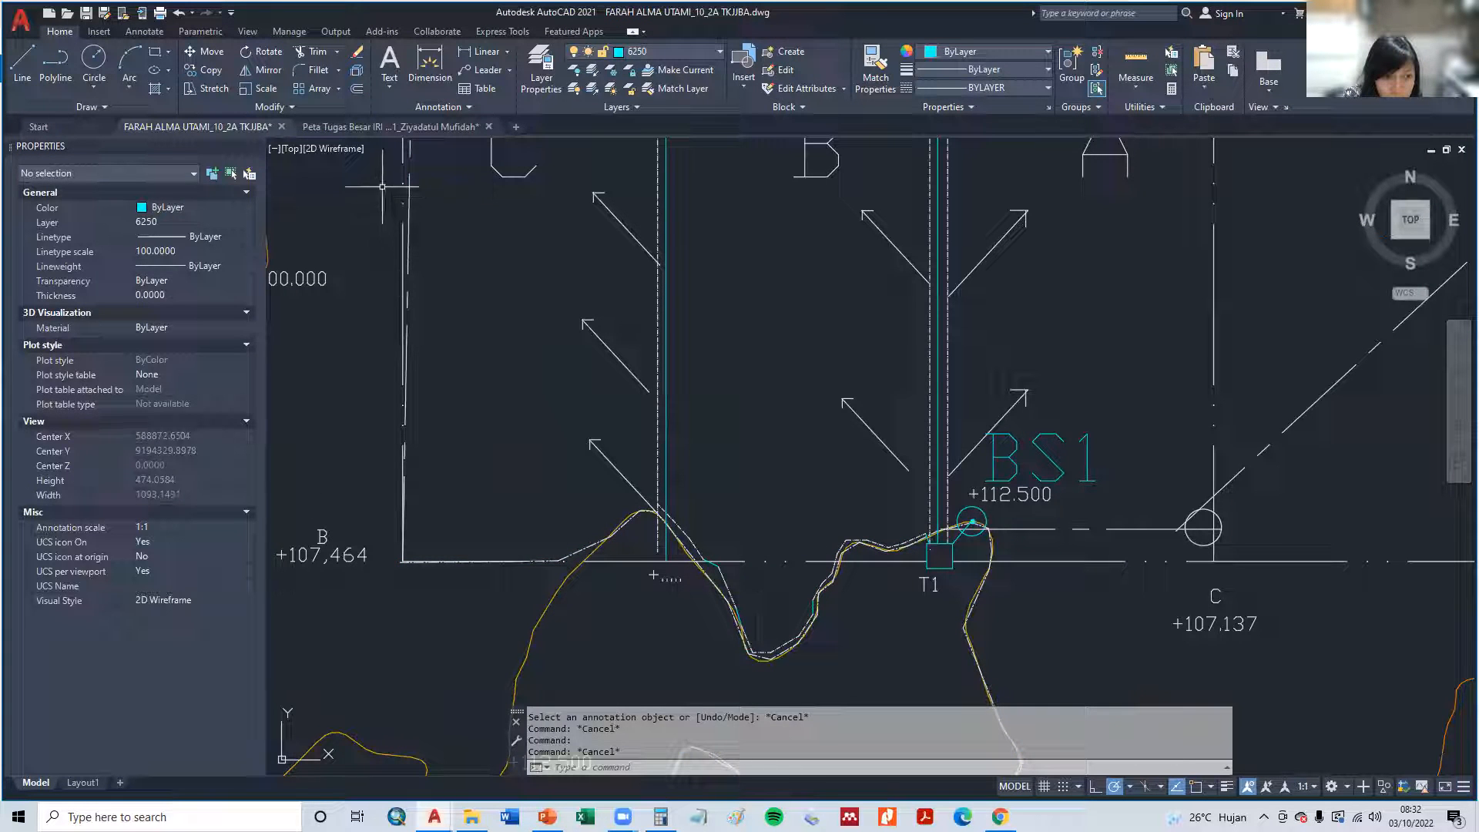
click(406, 190)
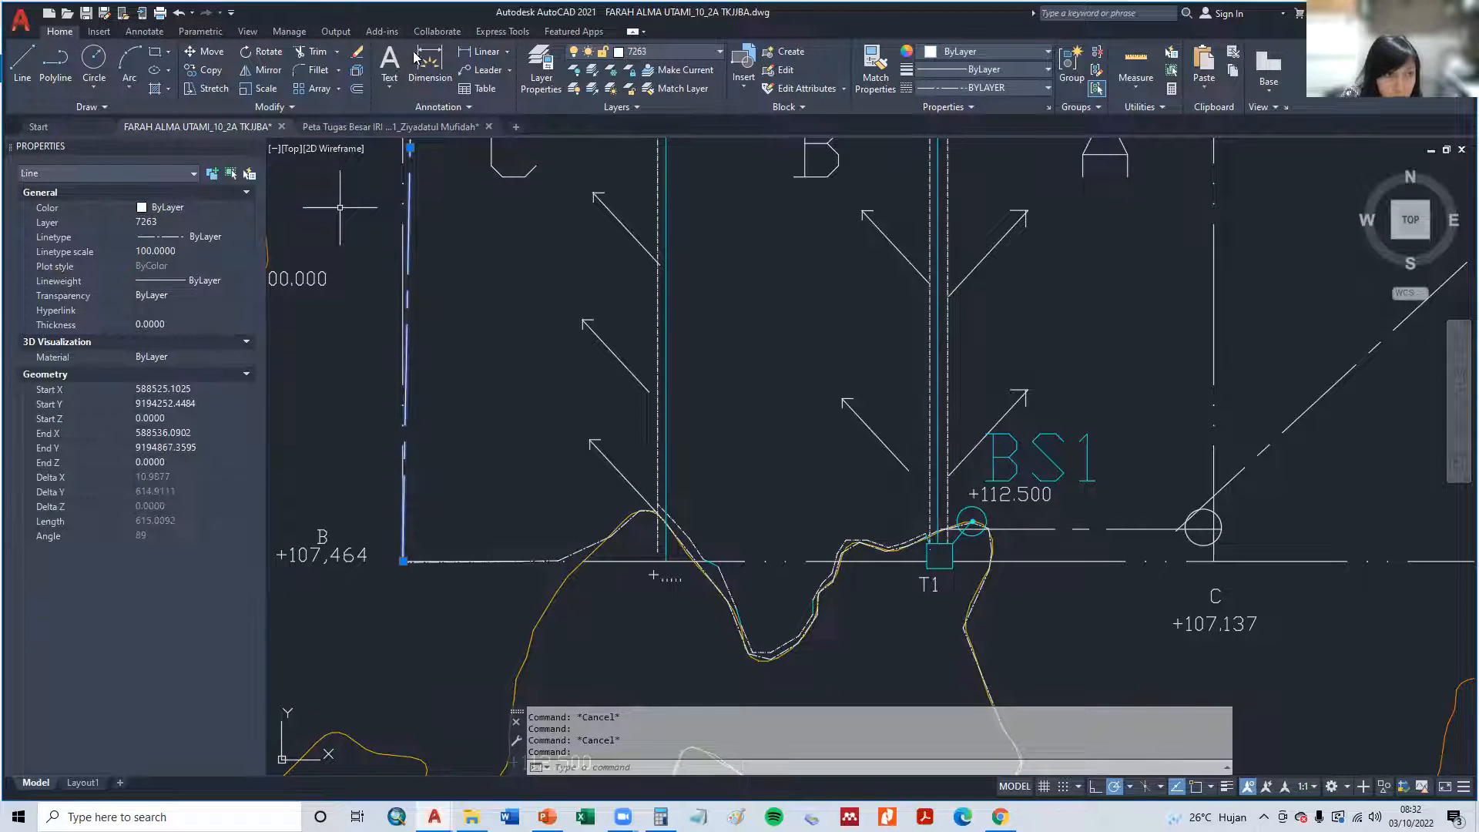
click(875, 71)
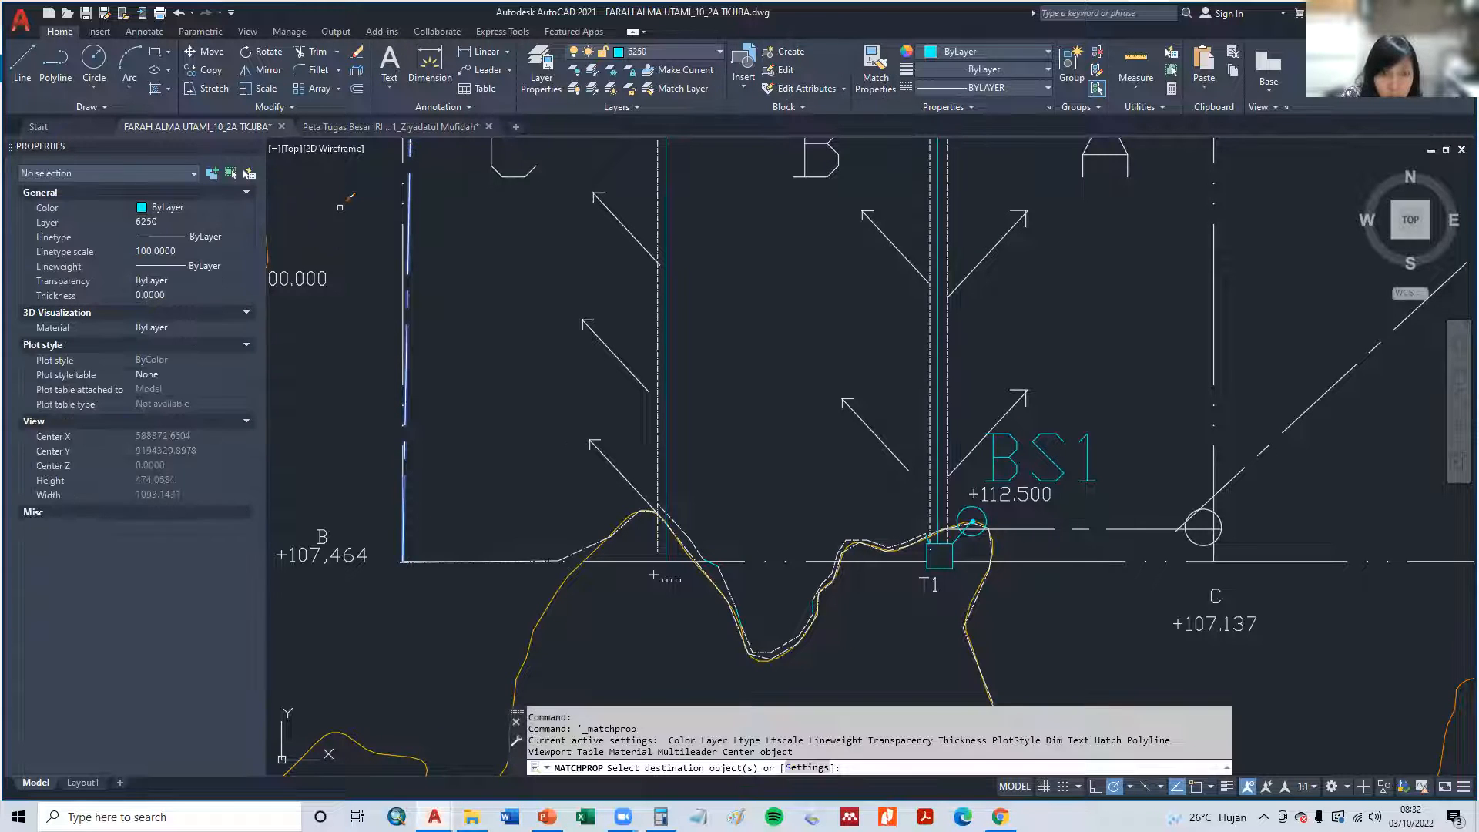
scroll(589, 555, up, 2)
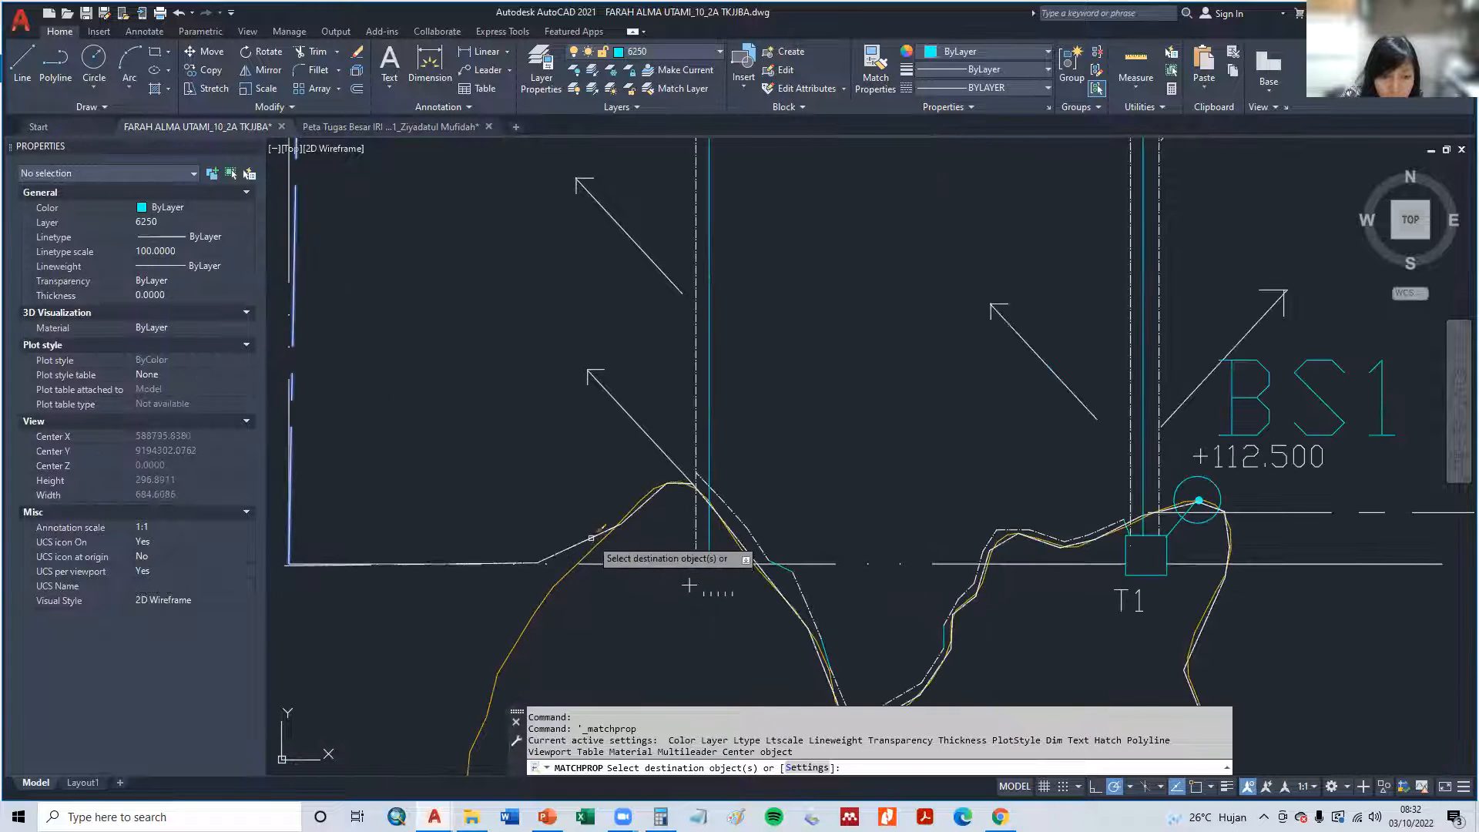
key(Escape)
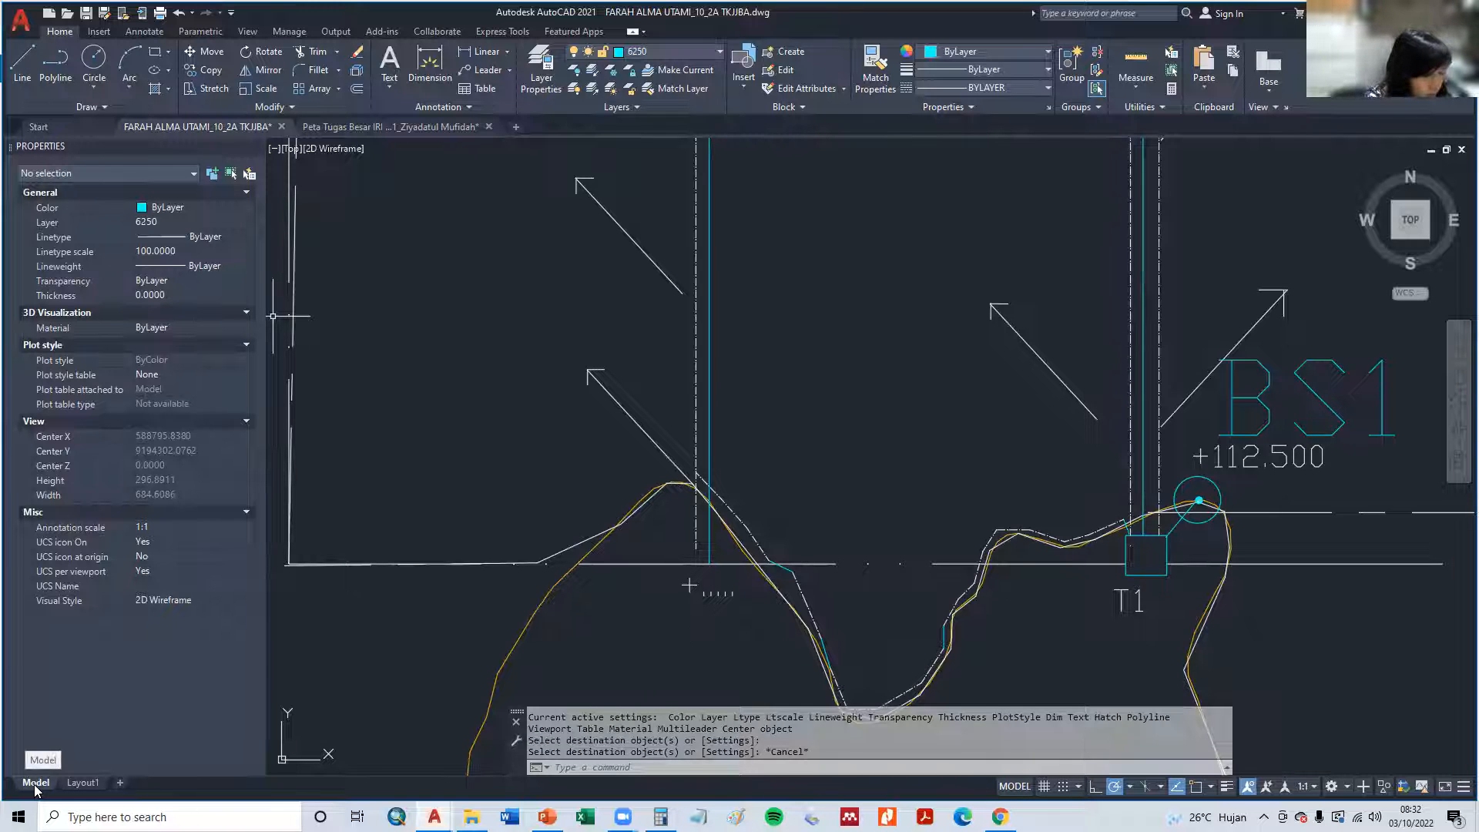
key(Escape)
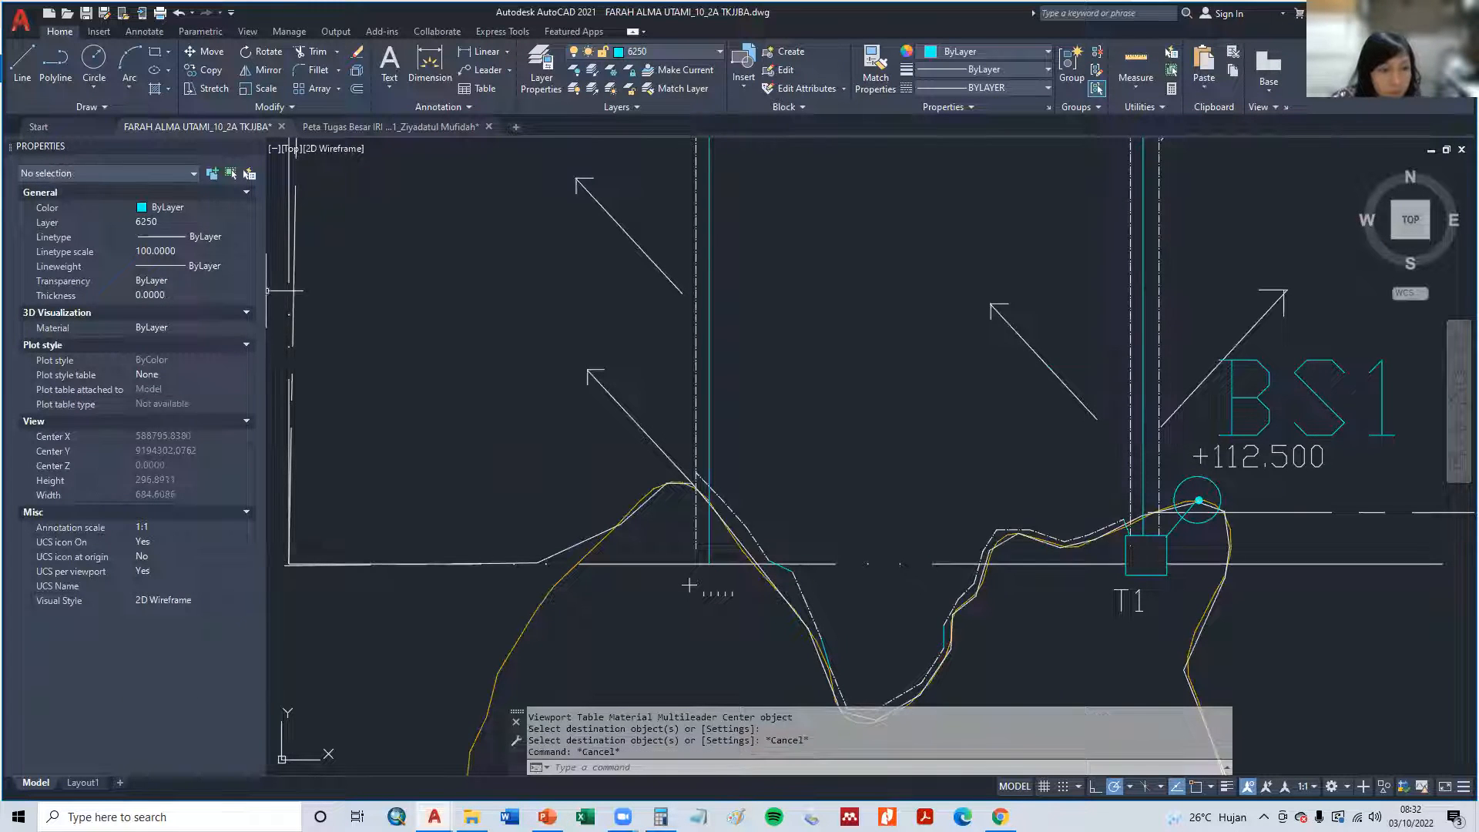
- Match the properties of plot C's western edge line onto the remaining segments of the winding line along the plots' southern boundary
click(291, 308)
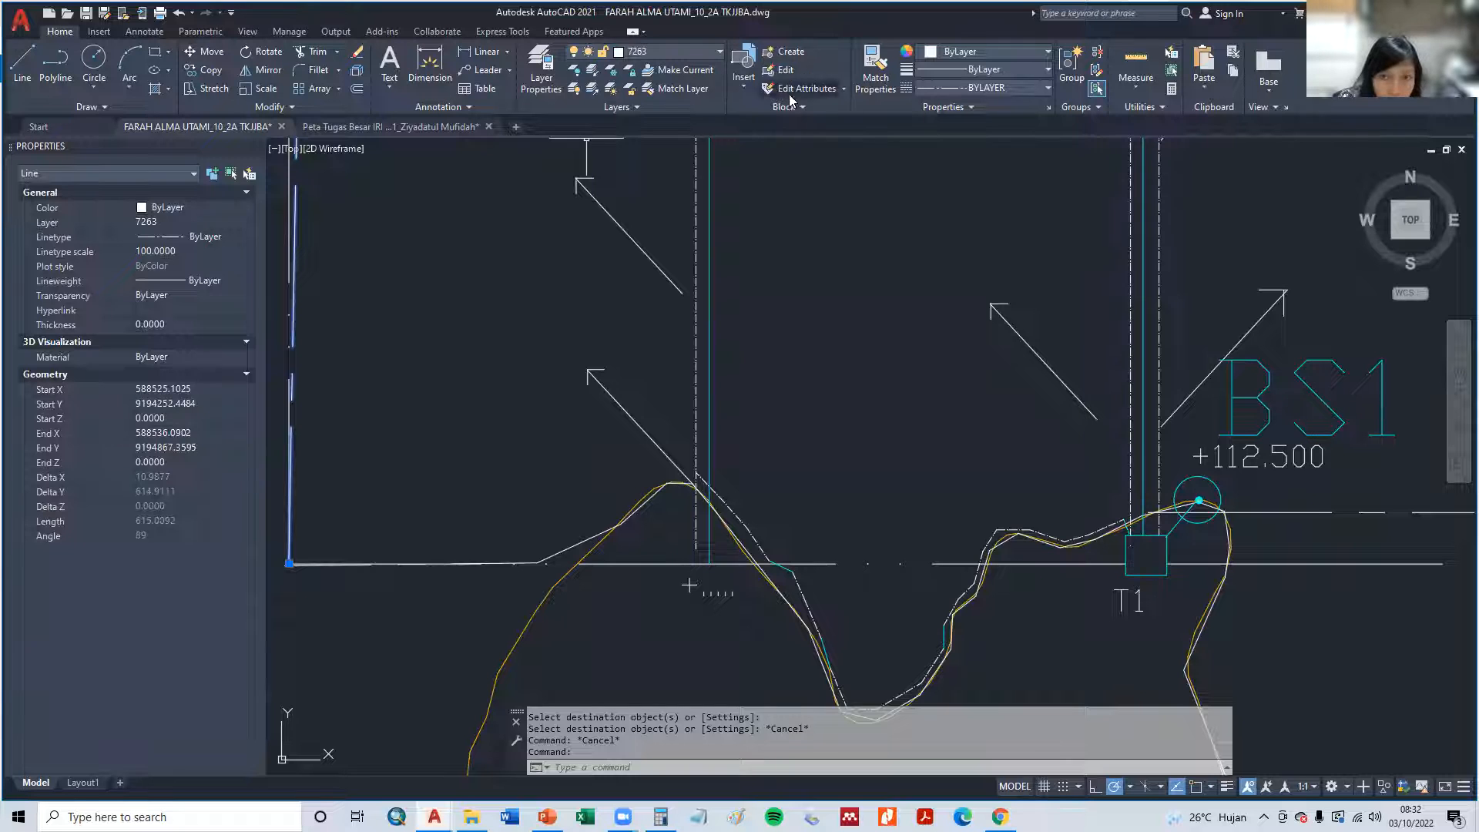
click(875, 68)
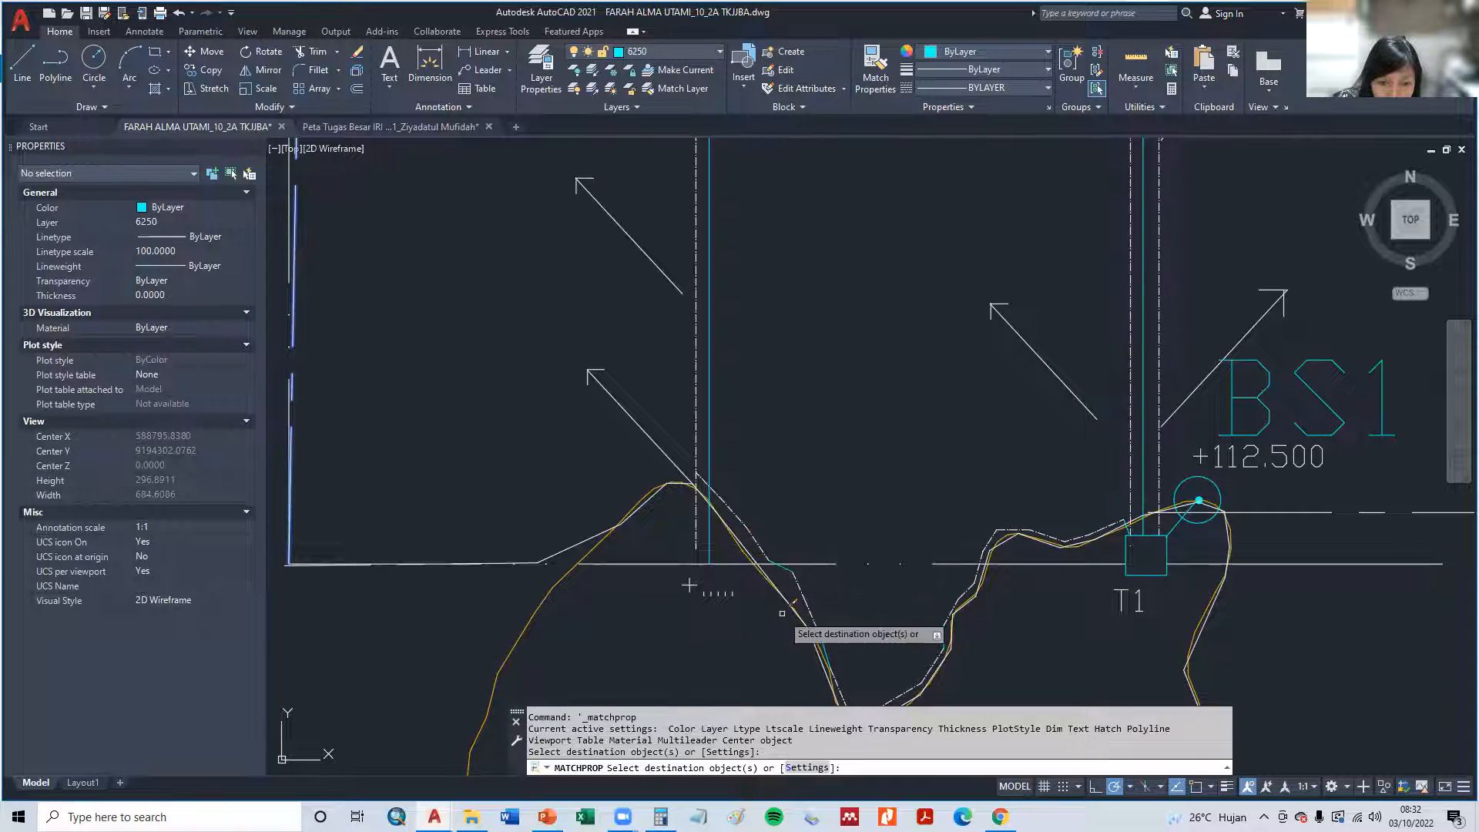
scroll(782, 612, up, 5)
click(721, 473)
click(720, 474)
click(720, 473)
scroll(815, 556, down, 4)
middle_drag(839, 585, 801, 504)
scroll(858, 510, up, 3)
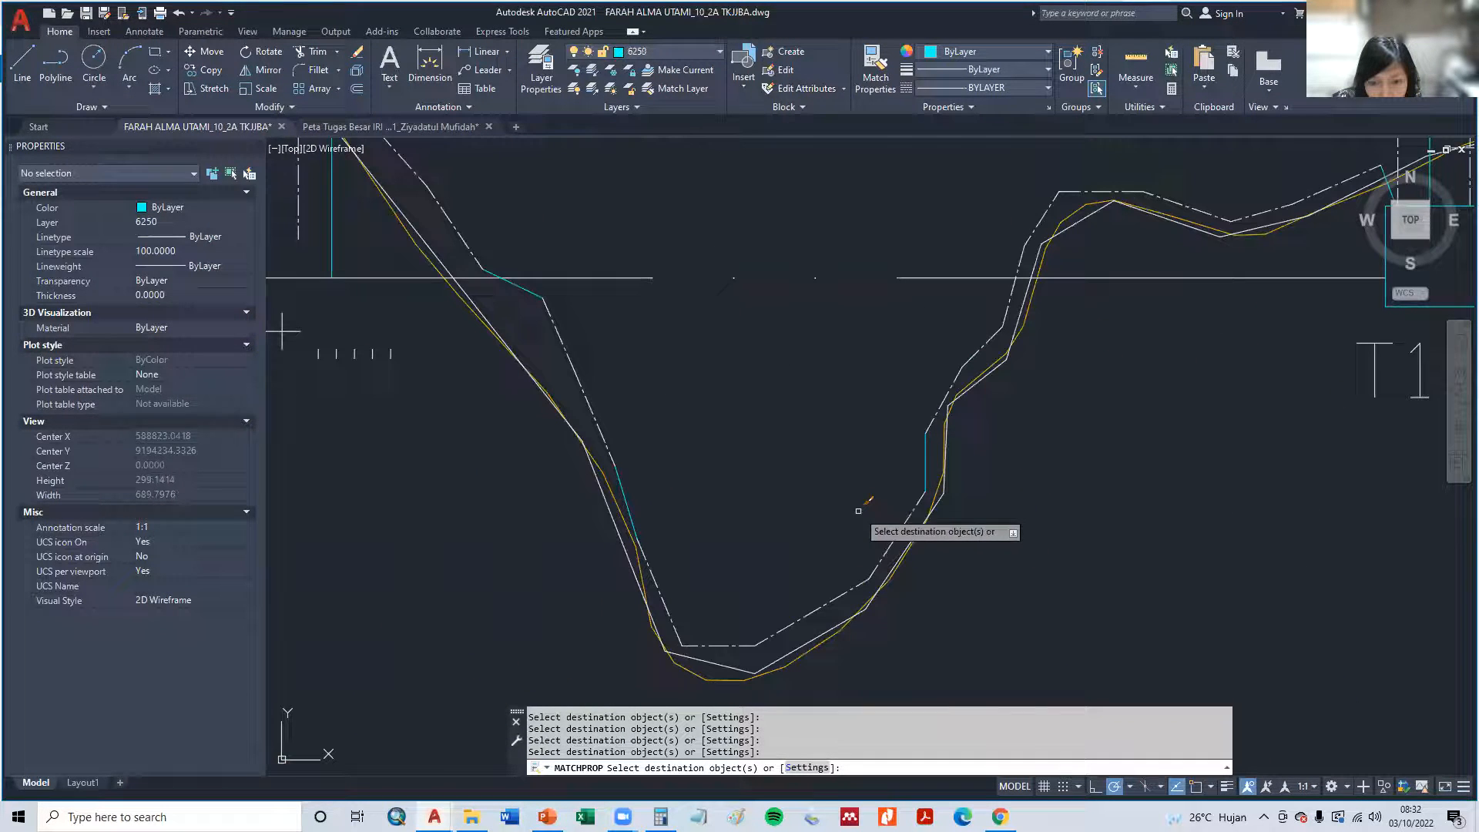
key(Escape)
- Set the linetype scale of the winding southern boundary polyline to 10 after trying 50 and 5
click(828, 632)
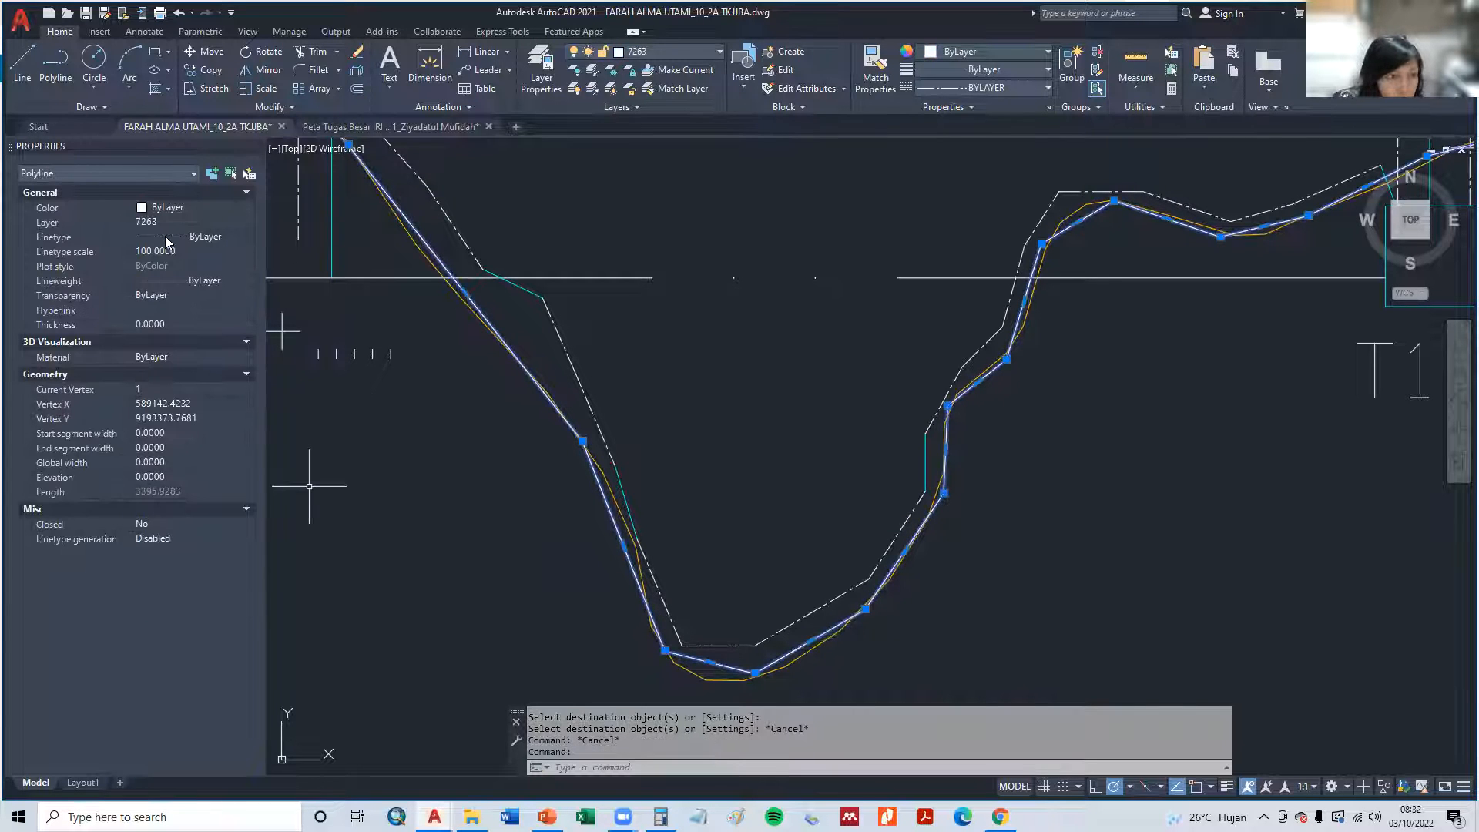
click(179, 252)
text(50)
key(Return)
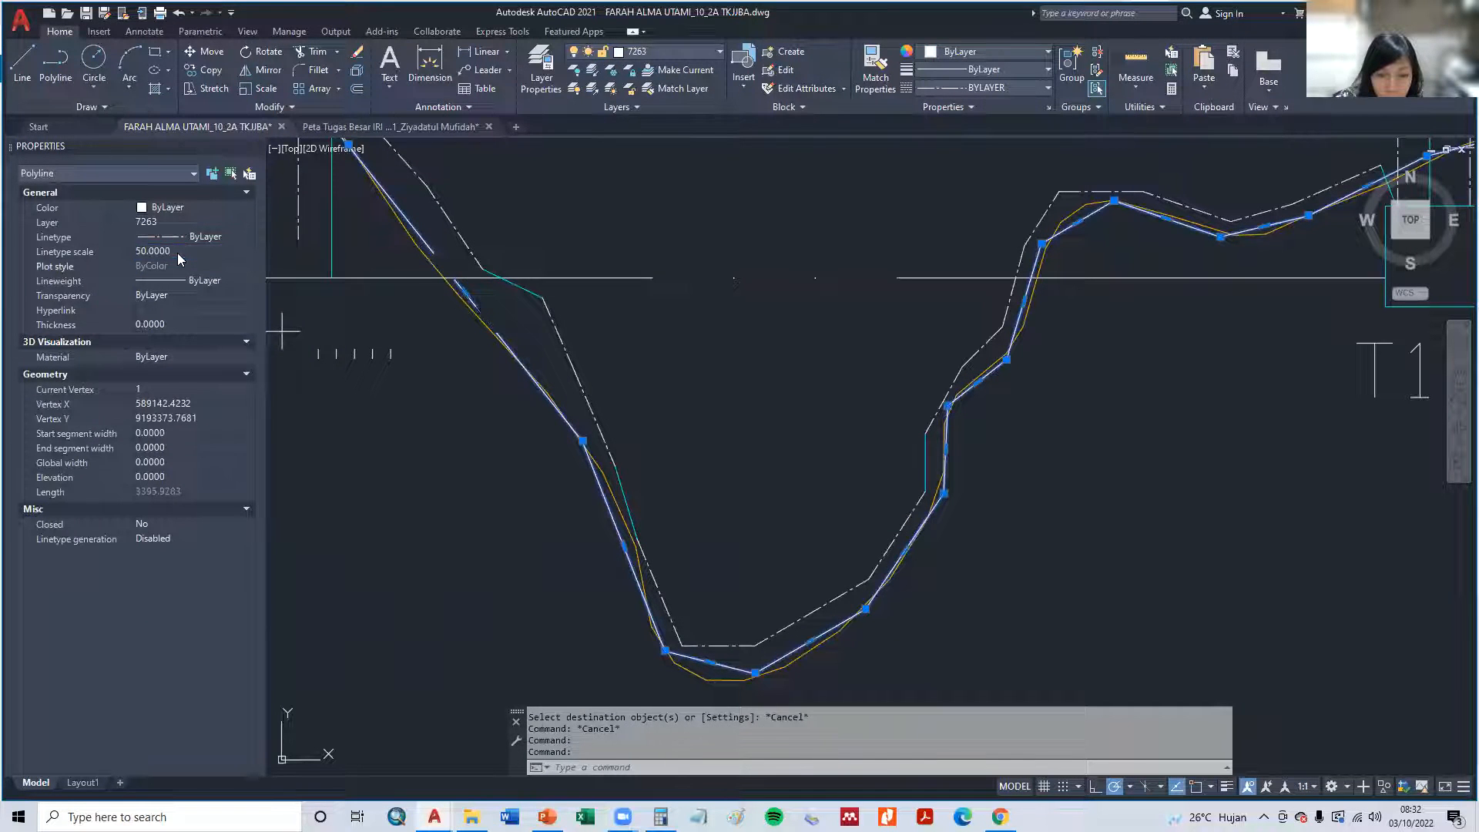
click(179, 255)
text(5)
key(Return)
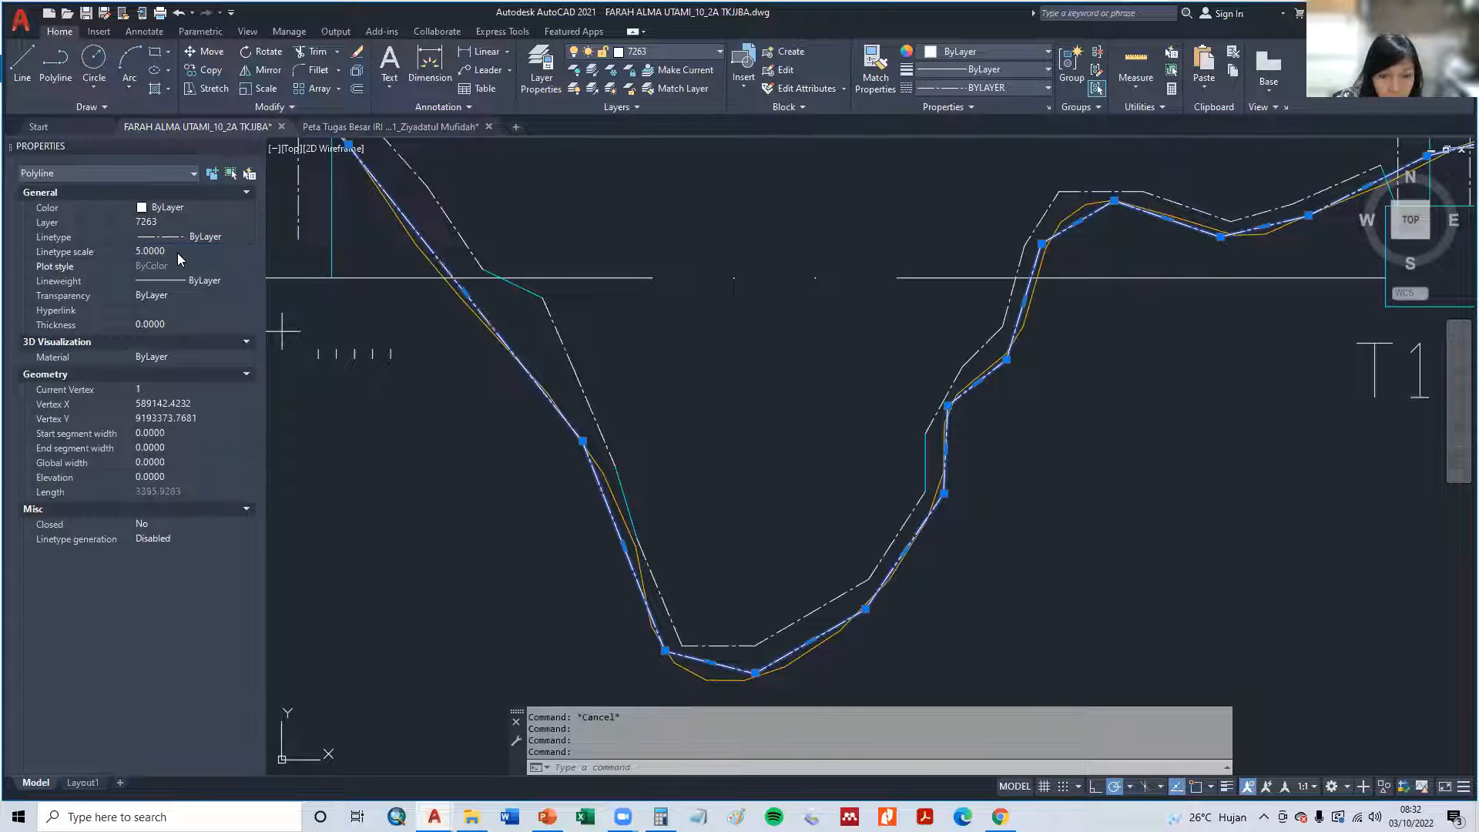
click(179, 253)
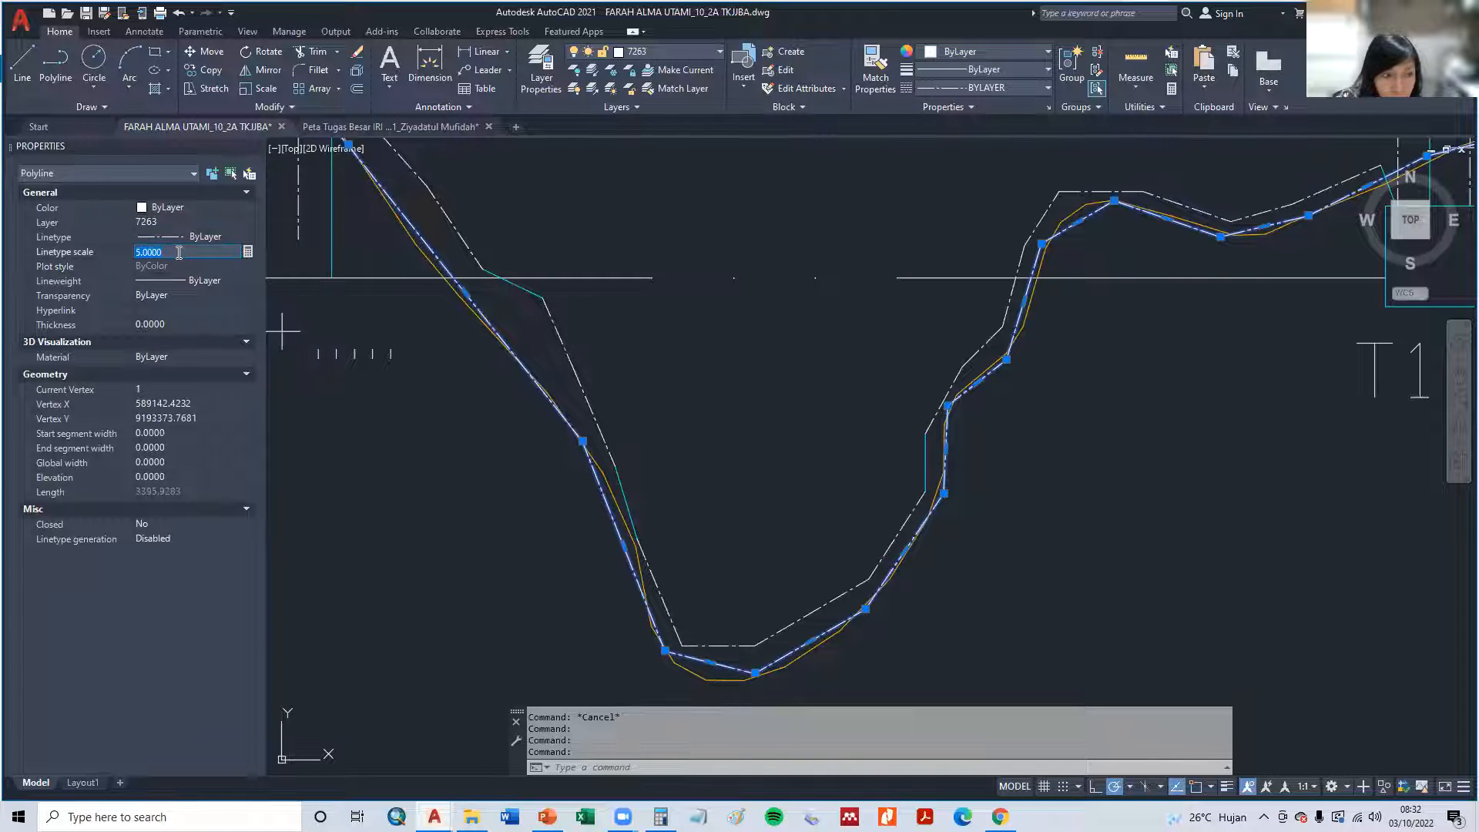
text(10)
key(Return)
key(Escape)
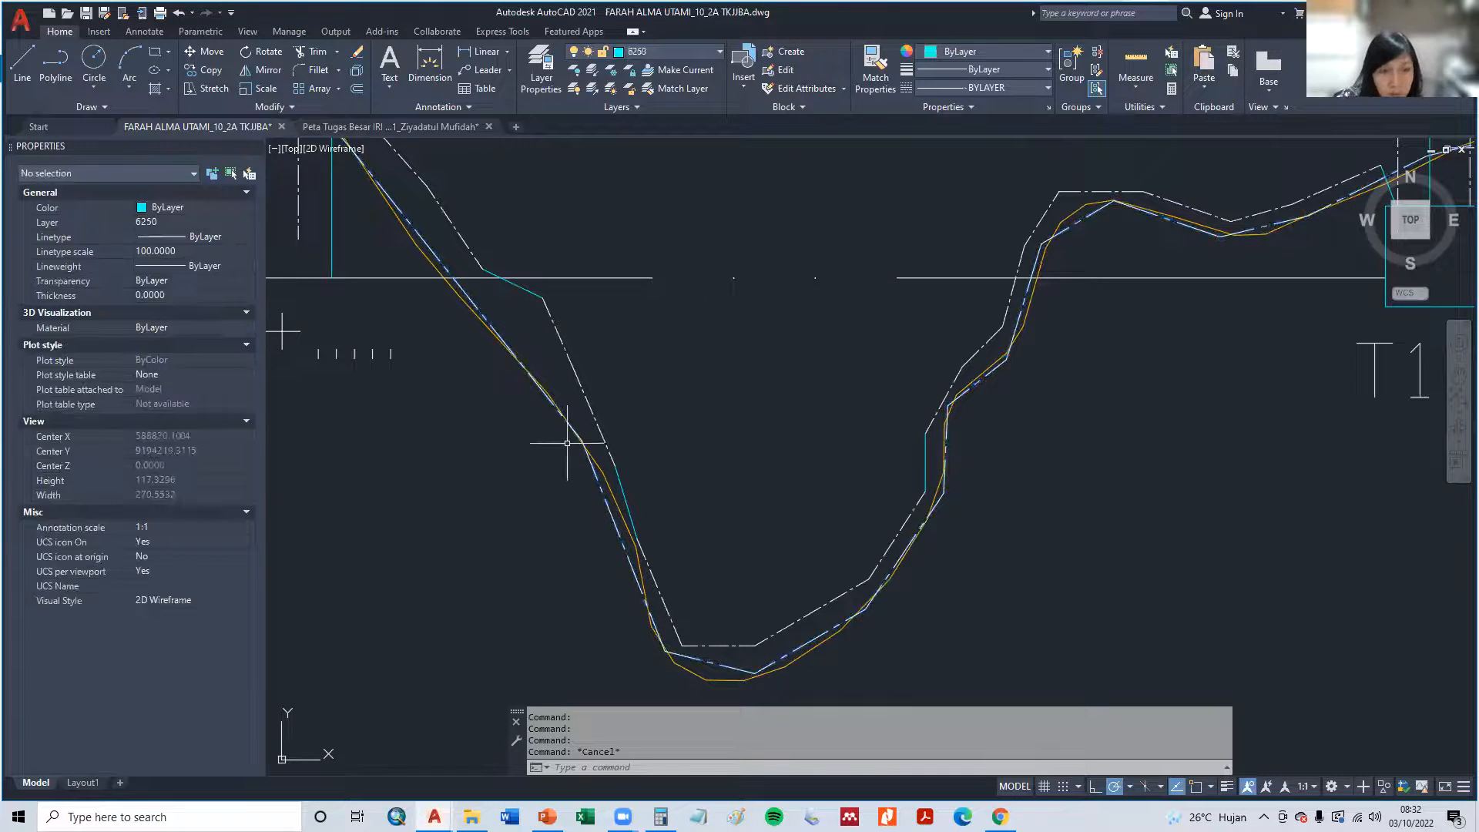
- Set the linetype scale of plot C's western edge line to 50
scroll(531, 428, down, 3)
scroll(720, 406, up, 4)
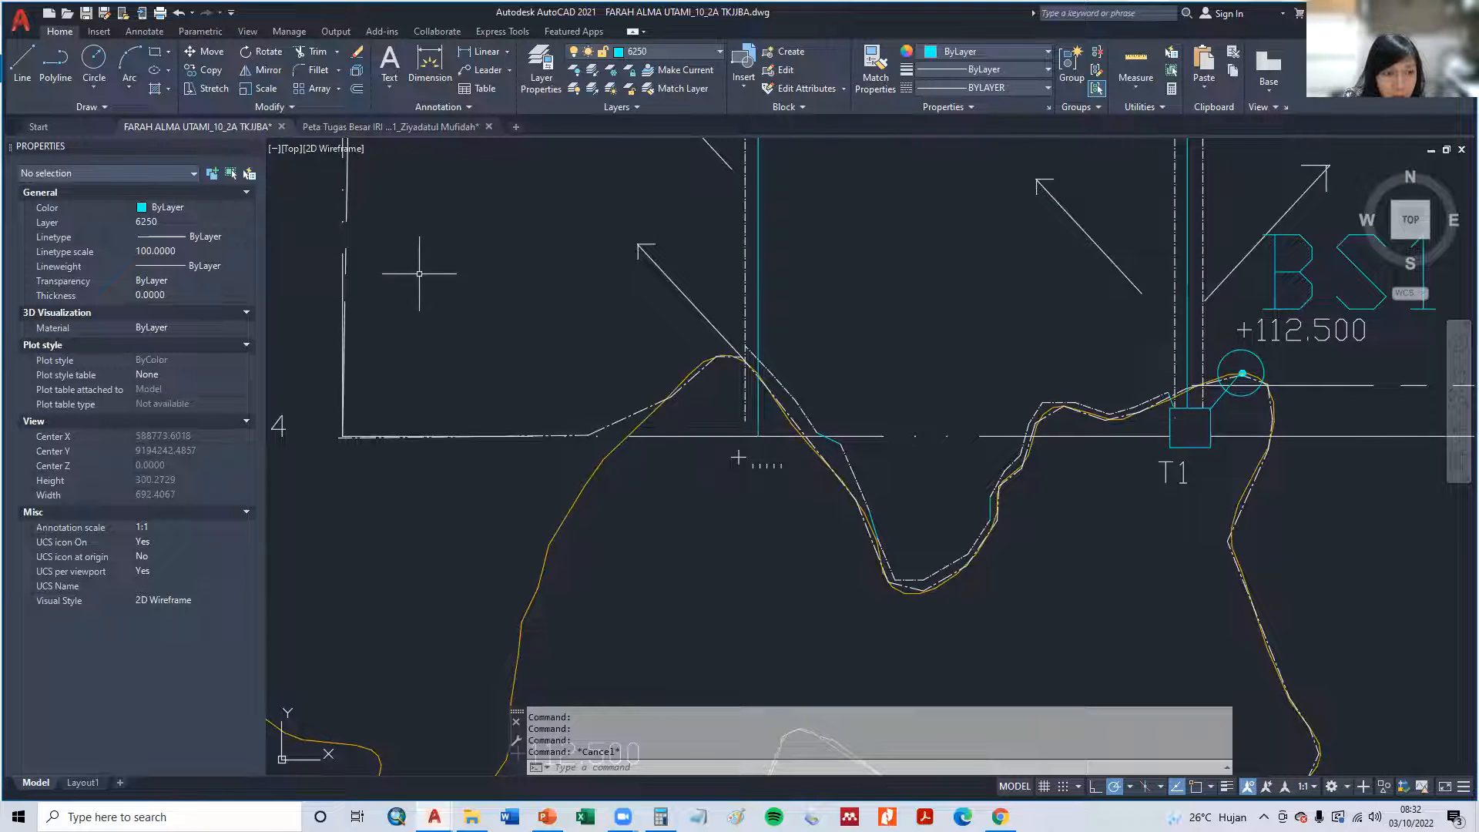
click(345, 213)
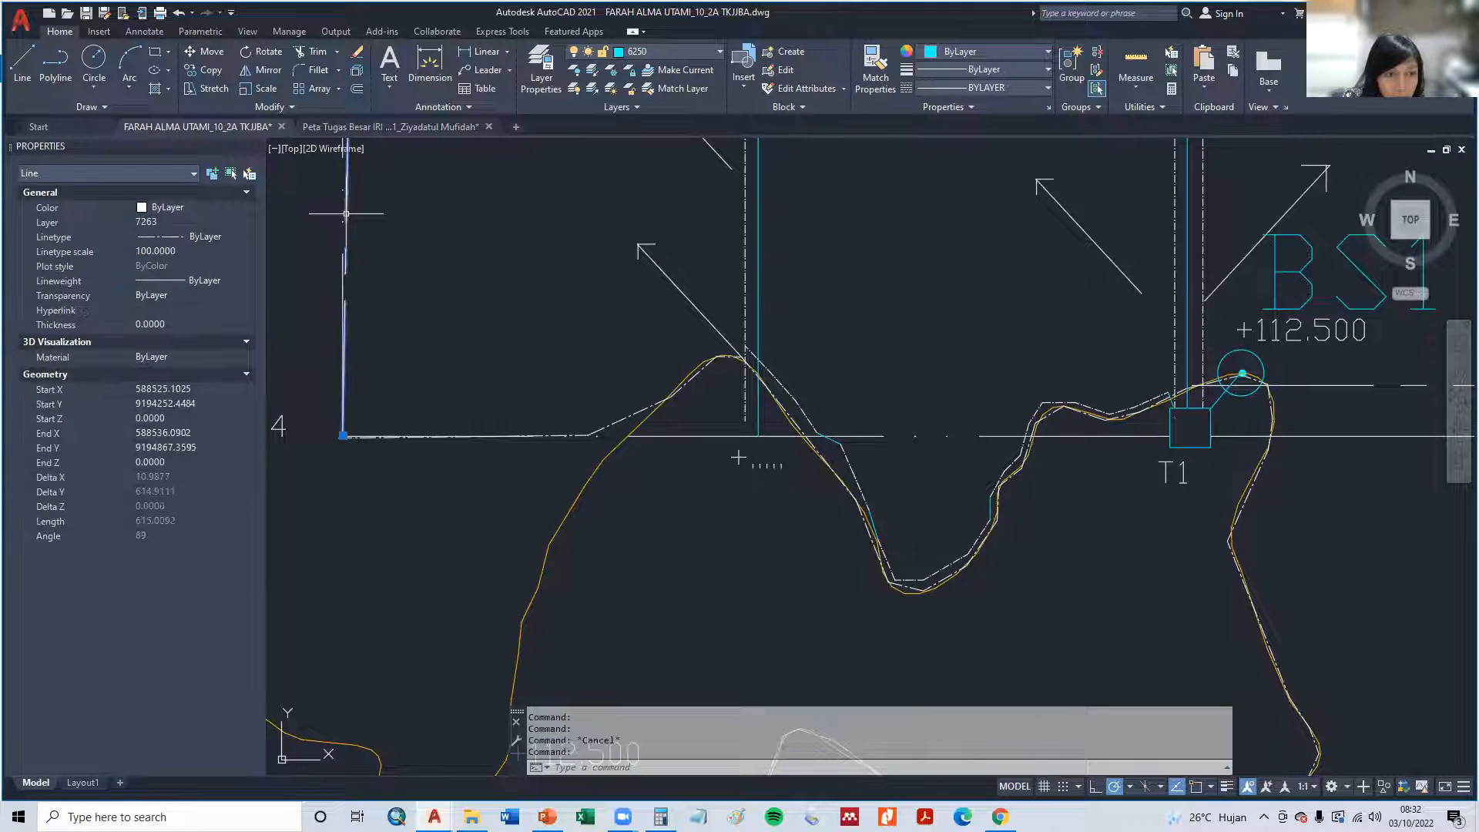
click(162, 252)
text(50)
key(Return)
key(Escape)
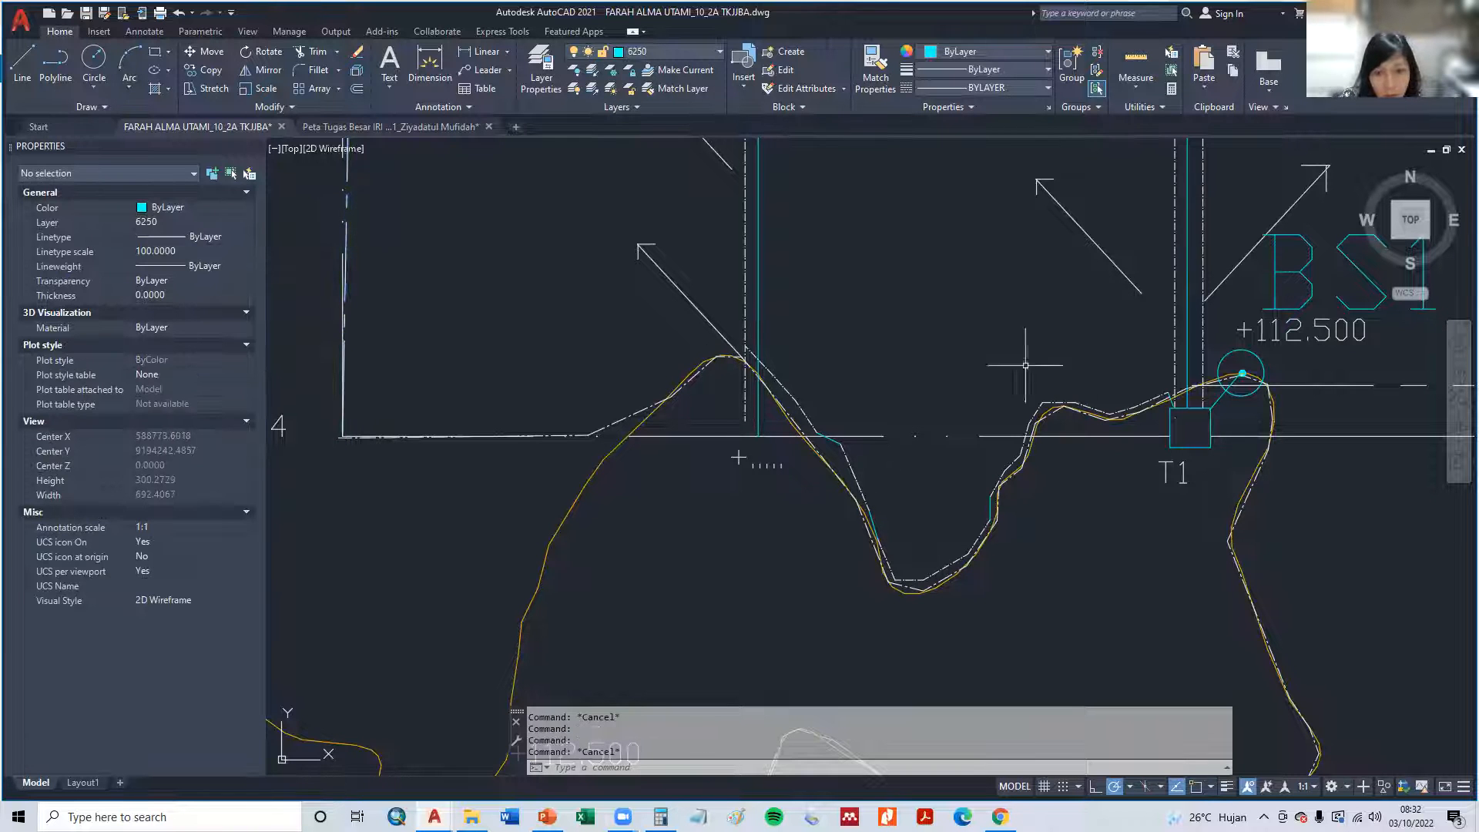
- Copy the BS1 label to just above the circle on the plots' northern boundary near point A
scroll(440, 378, down, 4)
middle_drag(441, 343, 499, 673)
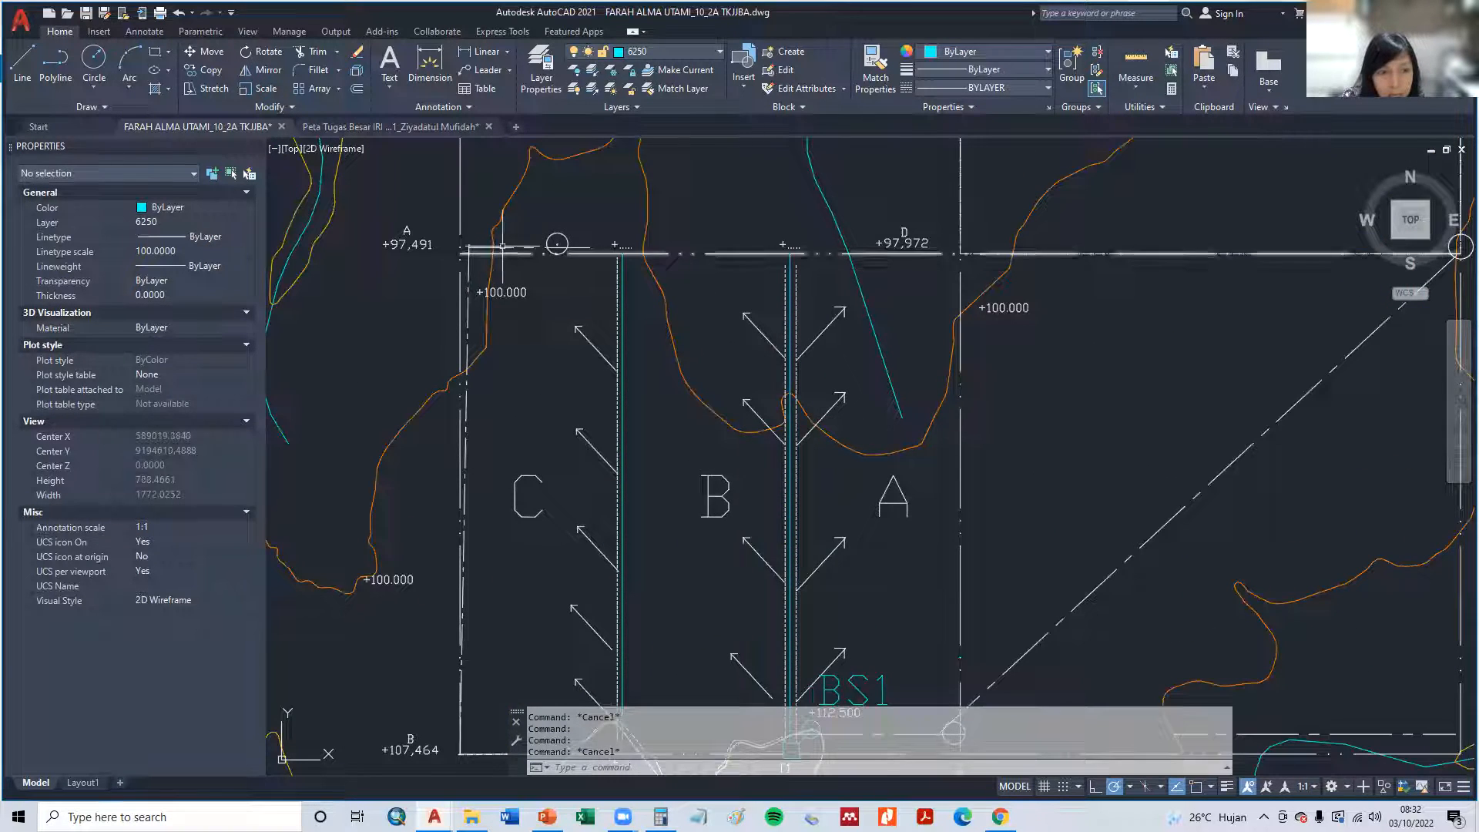
scroll(496, 225, up, 2)
middle_drag(605, 254, 602, 462)
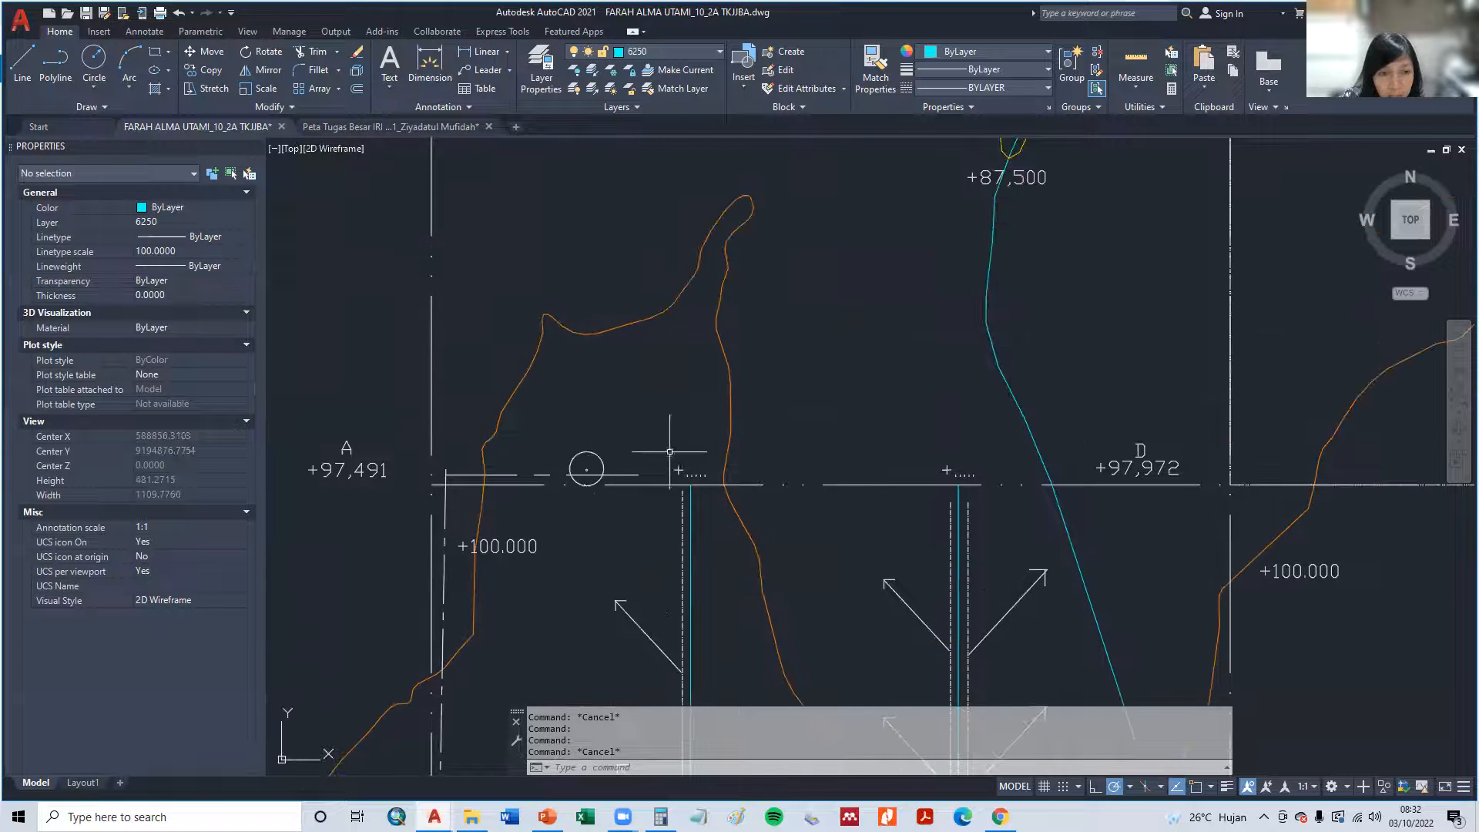
scroll(801, 240, down, 5)
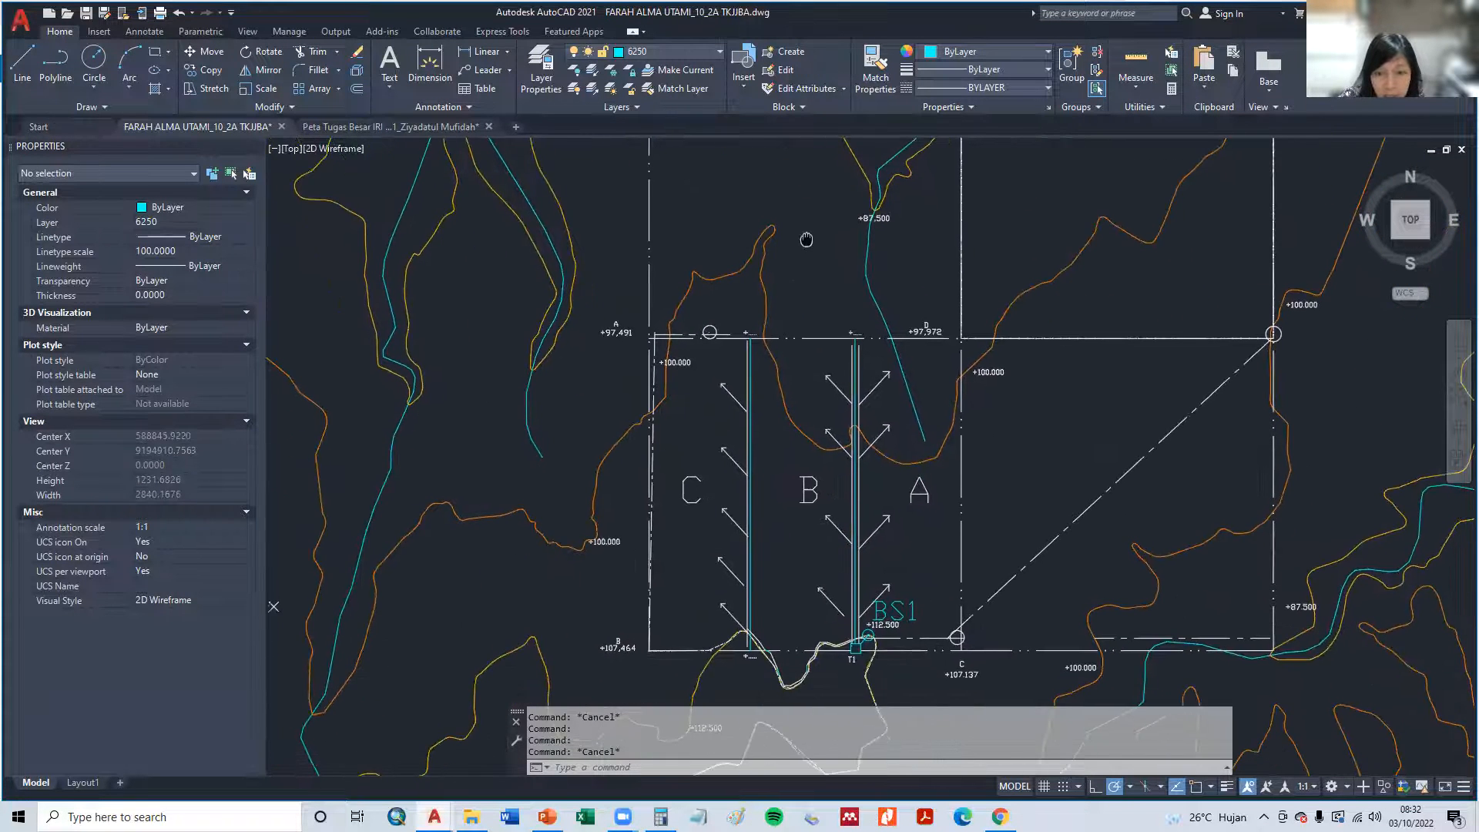
text(p)
key(Return)
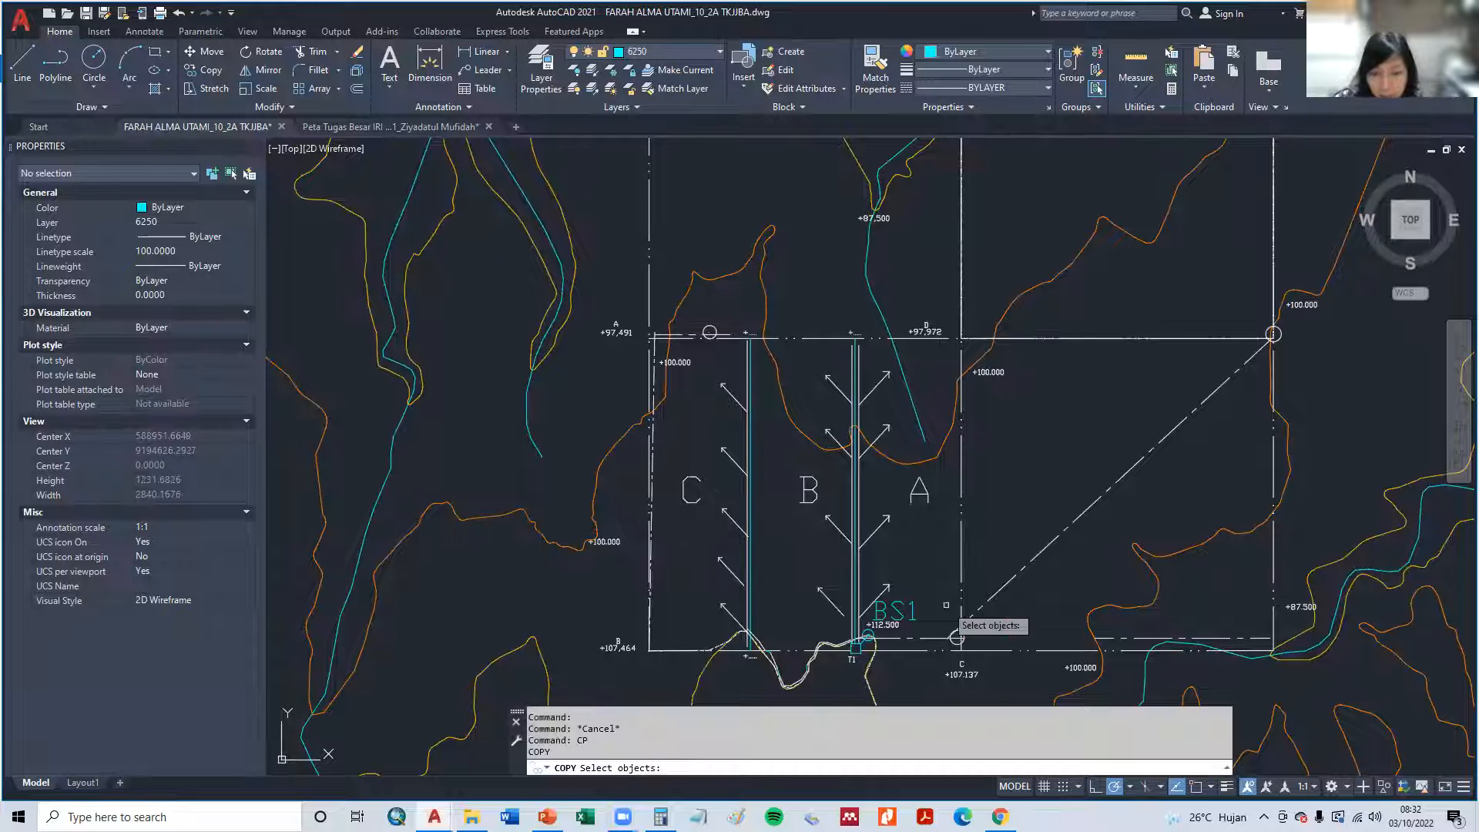
click(895, 612)
key(Return)
click(892, 609)
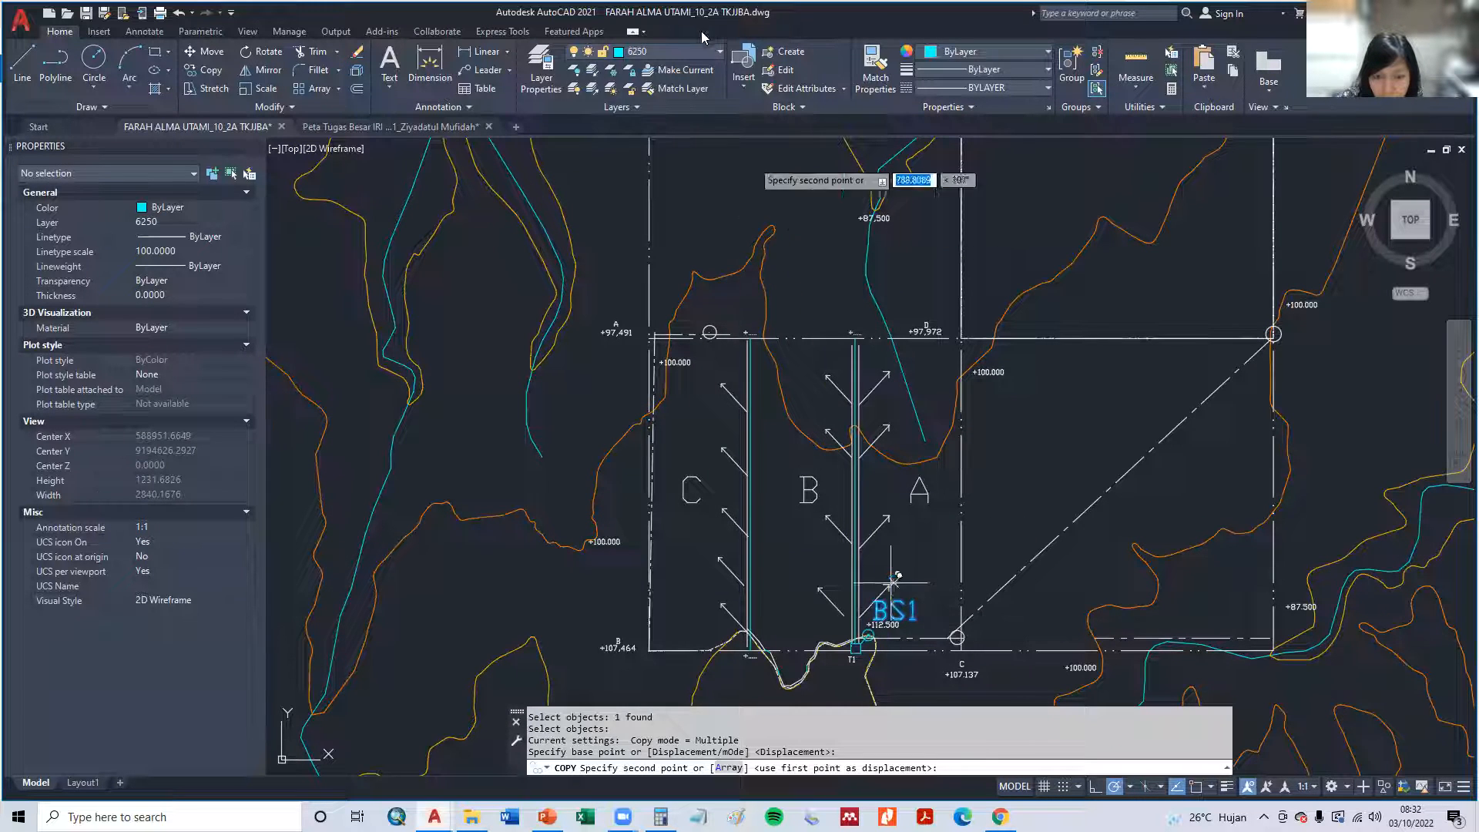
click(719, 305)
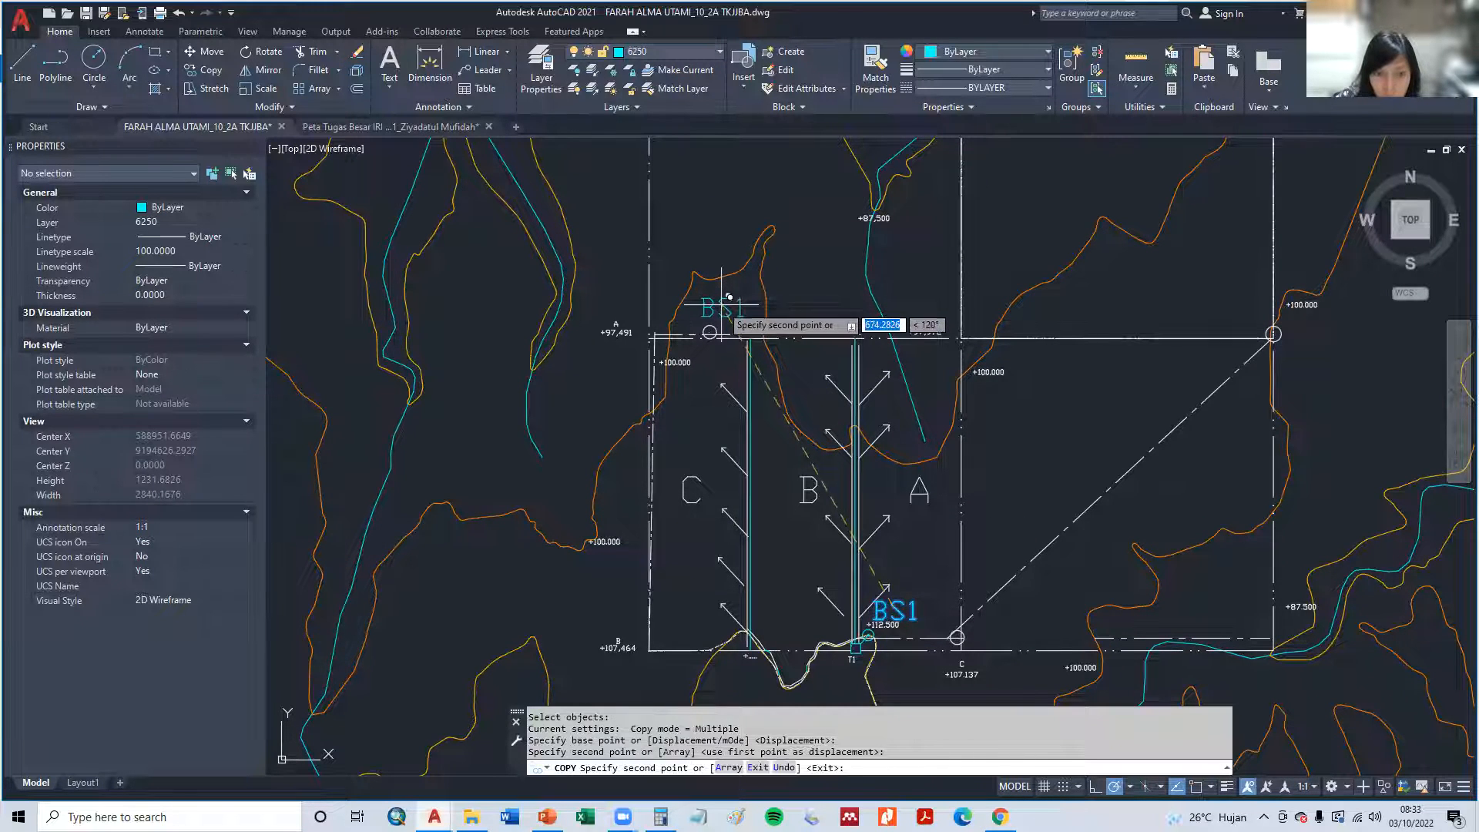
key(Escape)
key(Escape)
- Change the copied label above the northern boundary circle to BS2
double_click(722, 308)
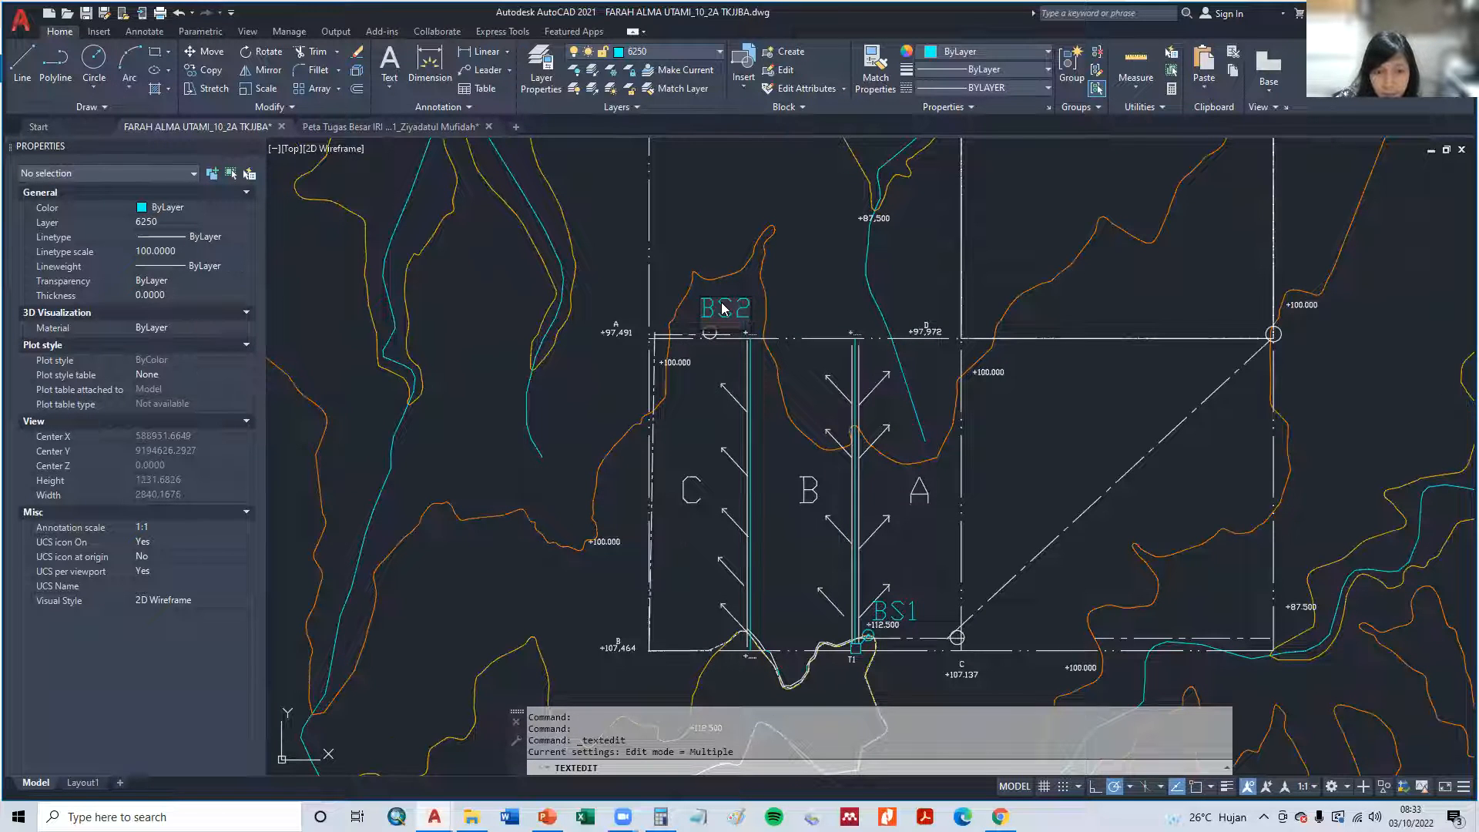
click(711, 424)
middle_drag(854, 675, 804, 375)
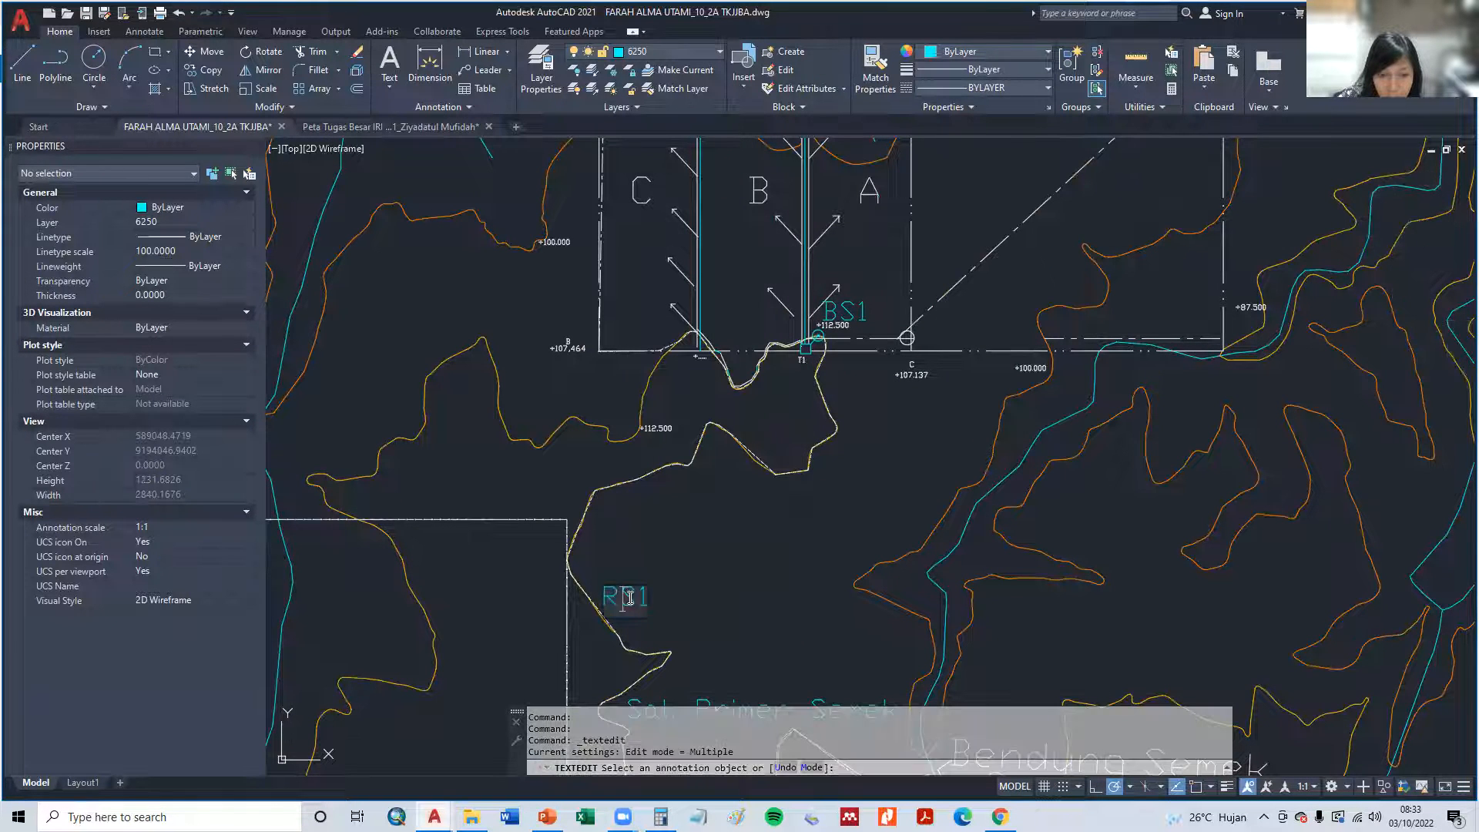
key(Escape)
- Copy the RS1 label to beside plot C's western edge, just above the +100.000 elevation text
text(cp)
key(Return)
click(628, 595)
key(Return)
click(616, 597)
middle_drag(713, 269, 760, 501)
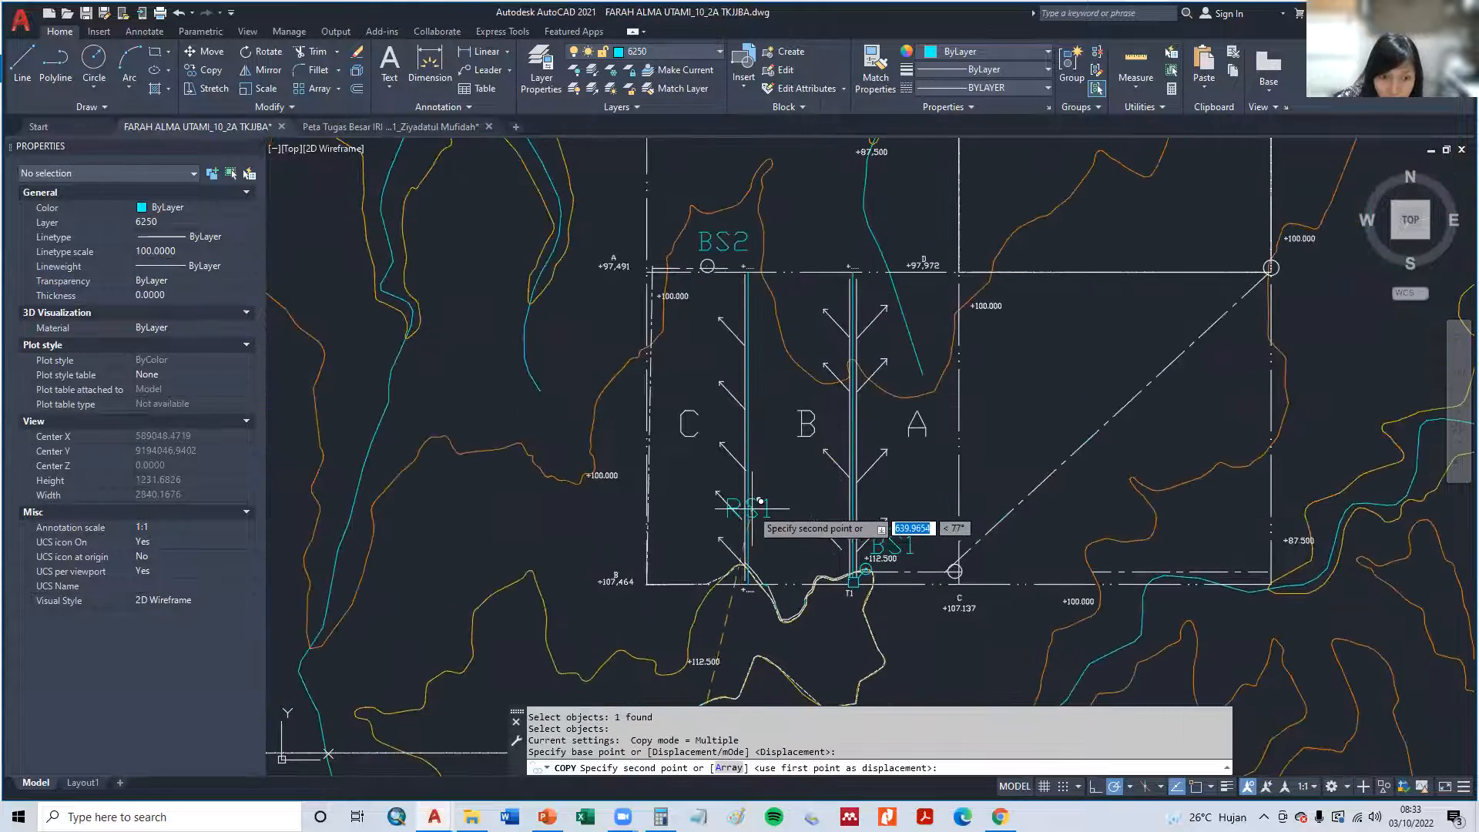
click(634, 443)
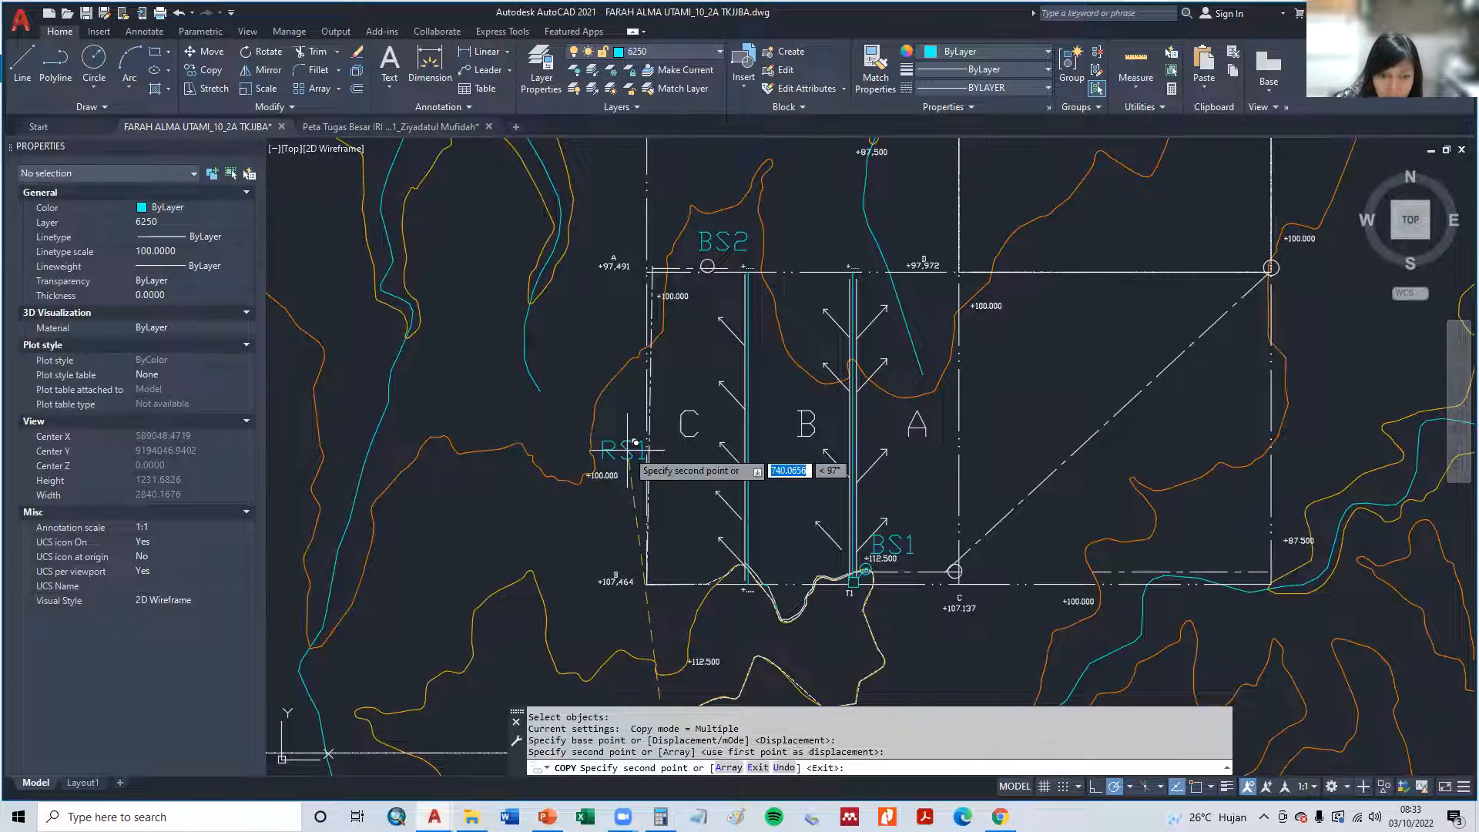
key(Escape)
- Change the copied label beside plot C's western edge to RS2
click(628, 445)
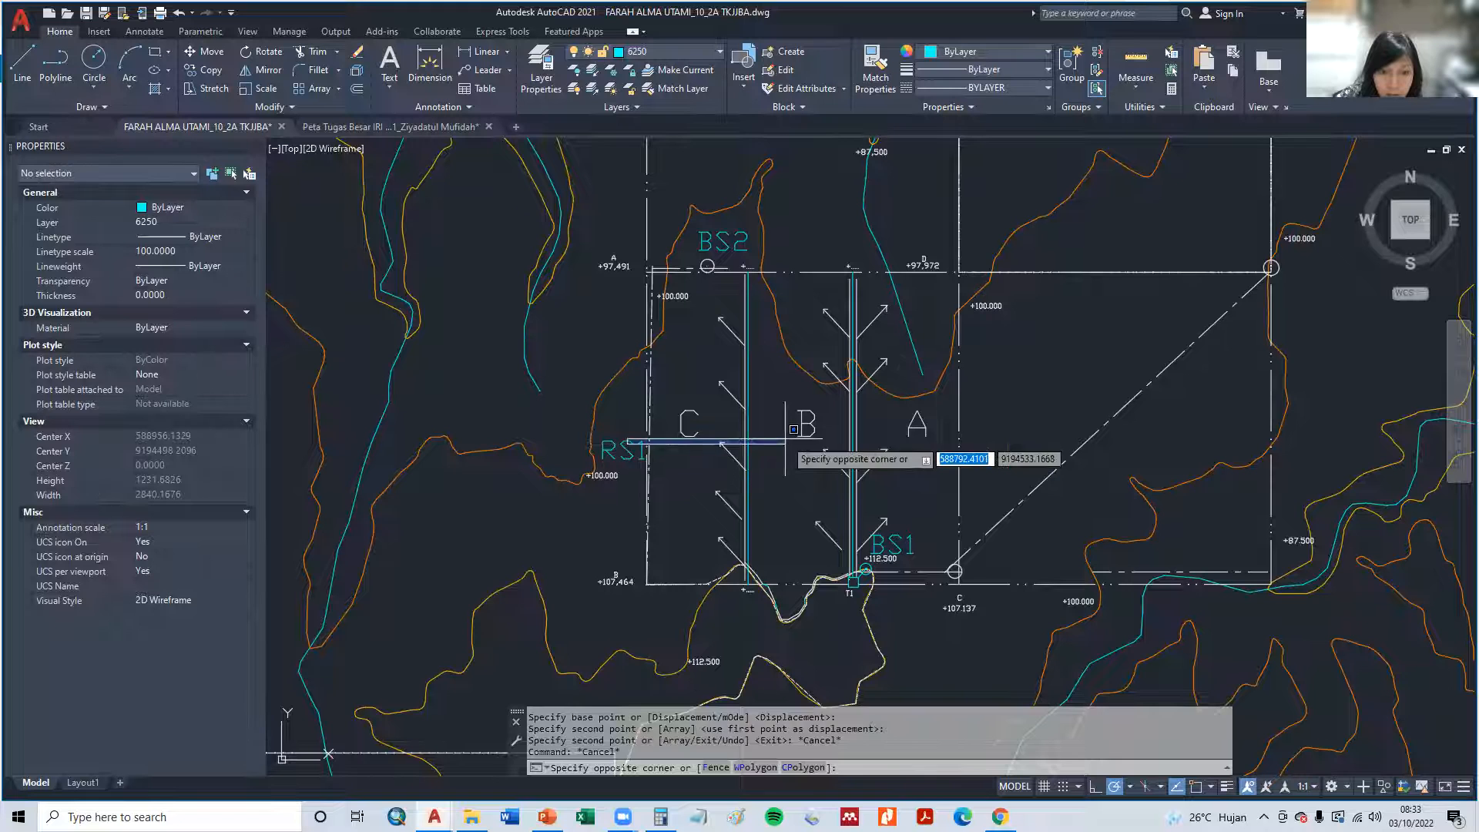
key(Escape)
key(Escape)
click(631, 440)
key(Right)
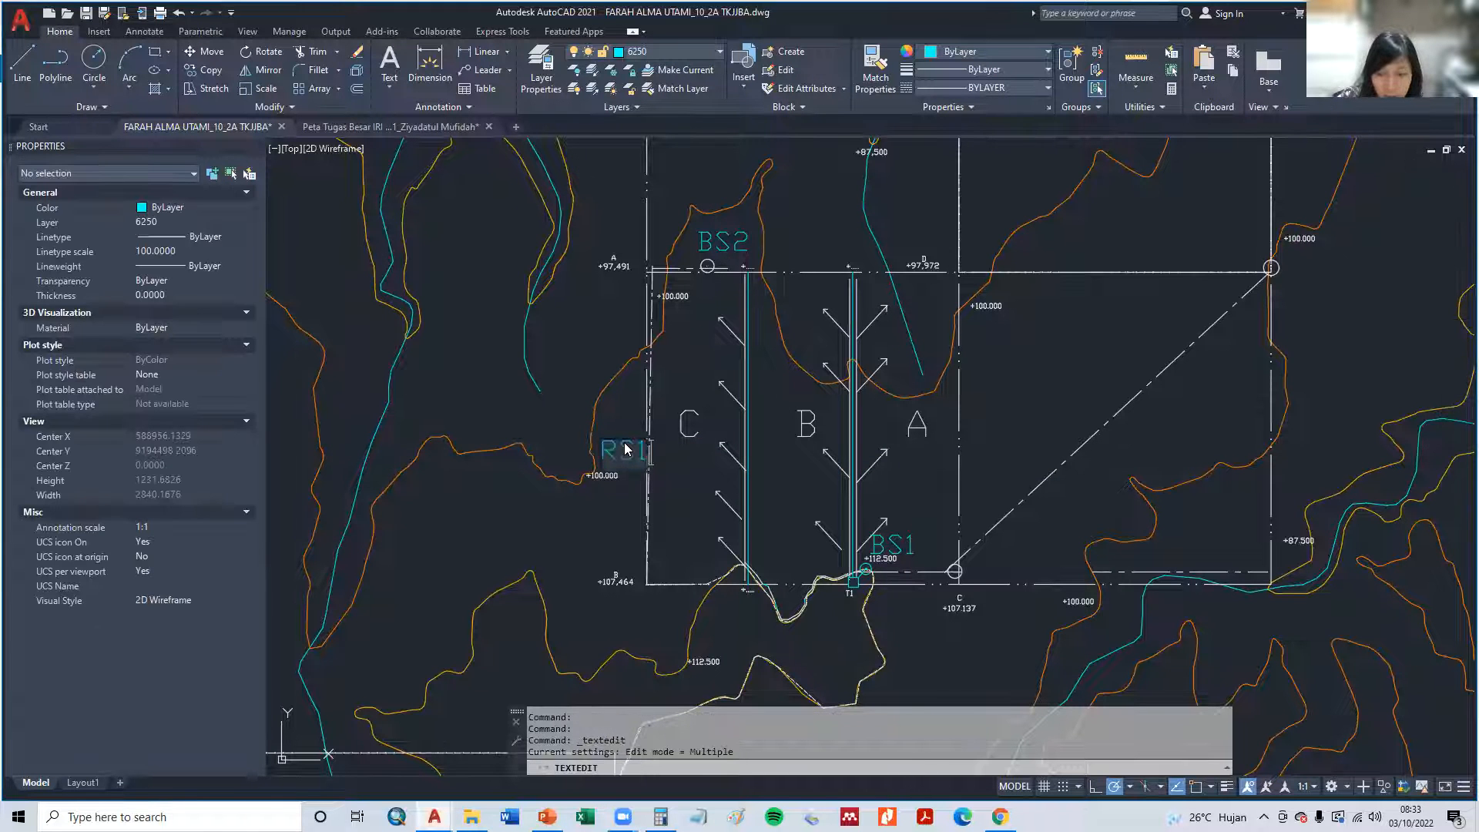
click(697, 467)
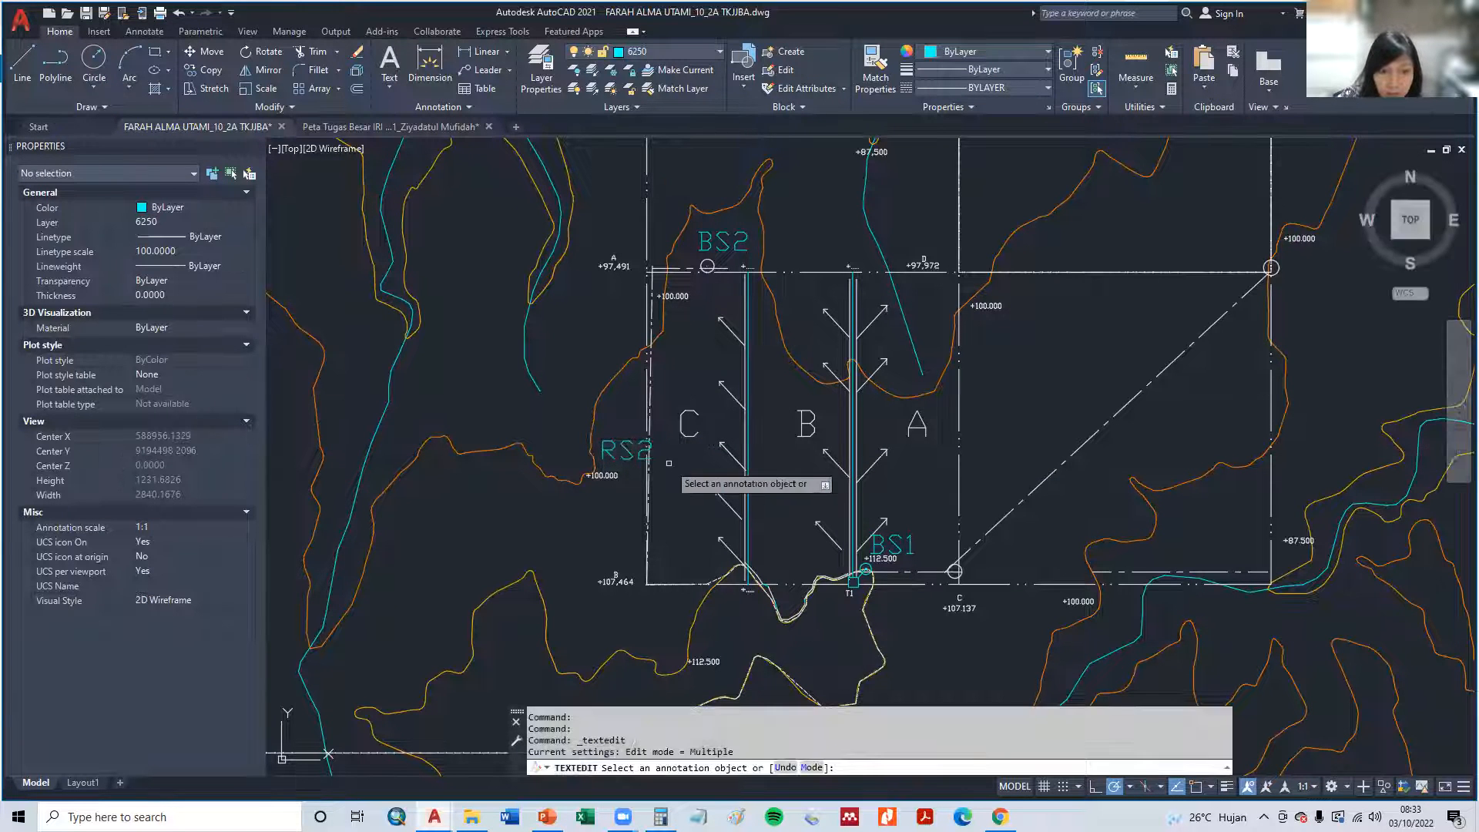
scroll(683, 459, down, 2)
key(Escape)
key(Escape)
middle_drag(841, 645, 812, 491)
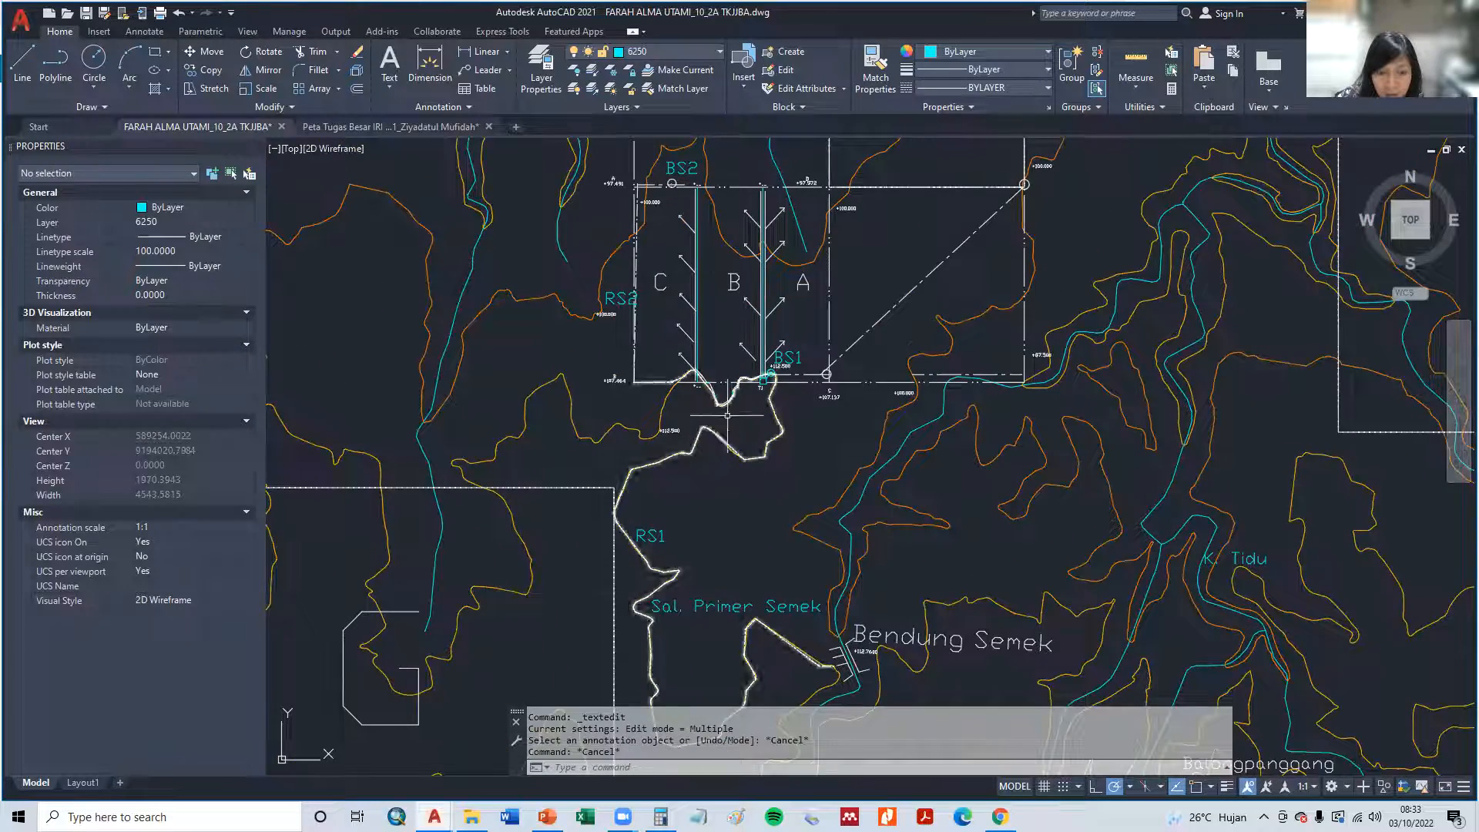
scroll(735, 158, up, 2)
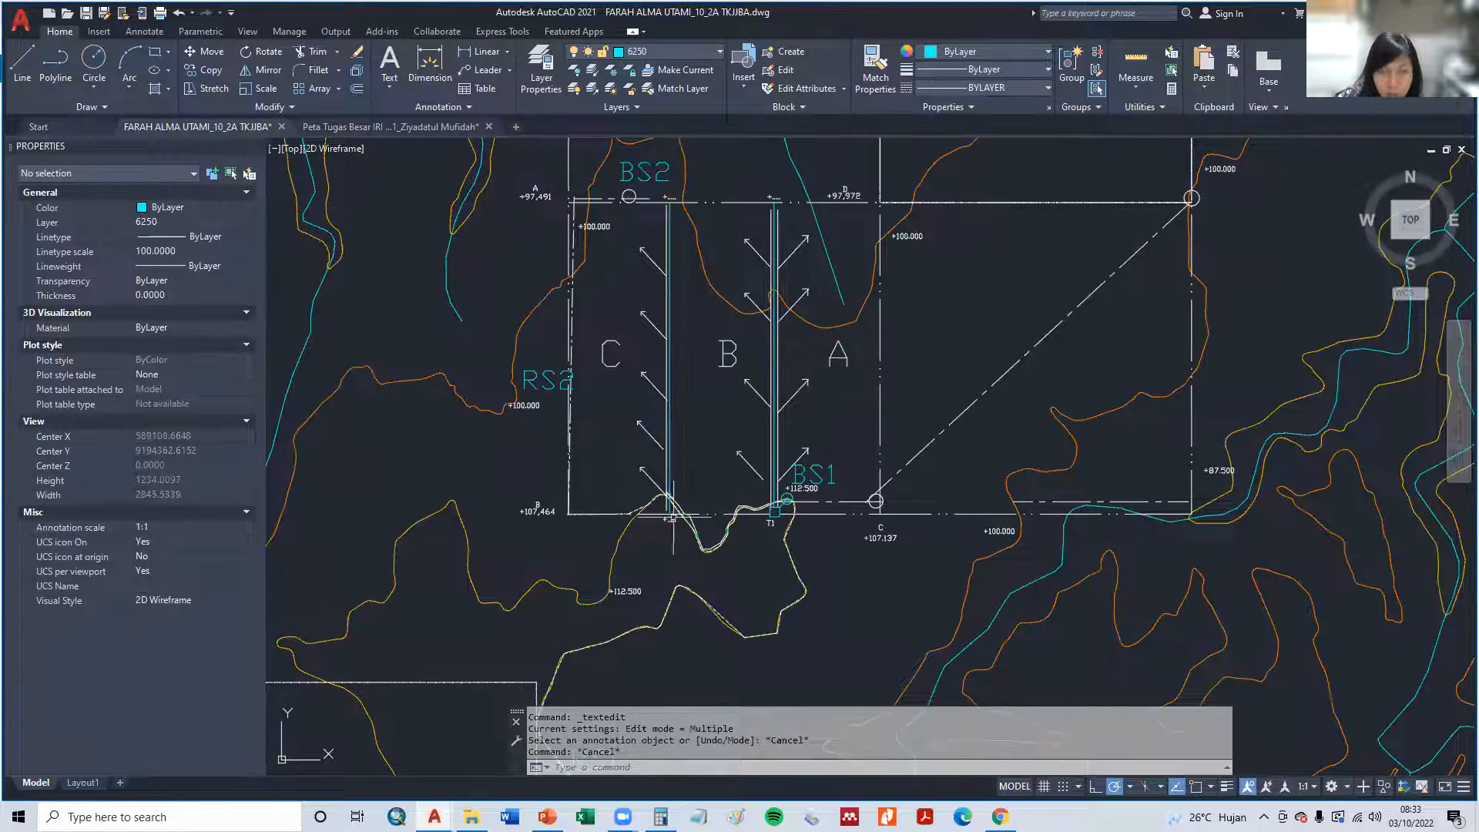
middle_drag(783, 504, 732, 559)
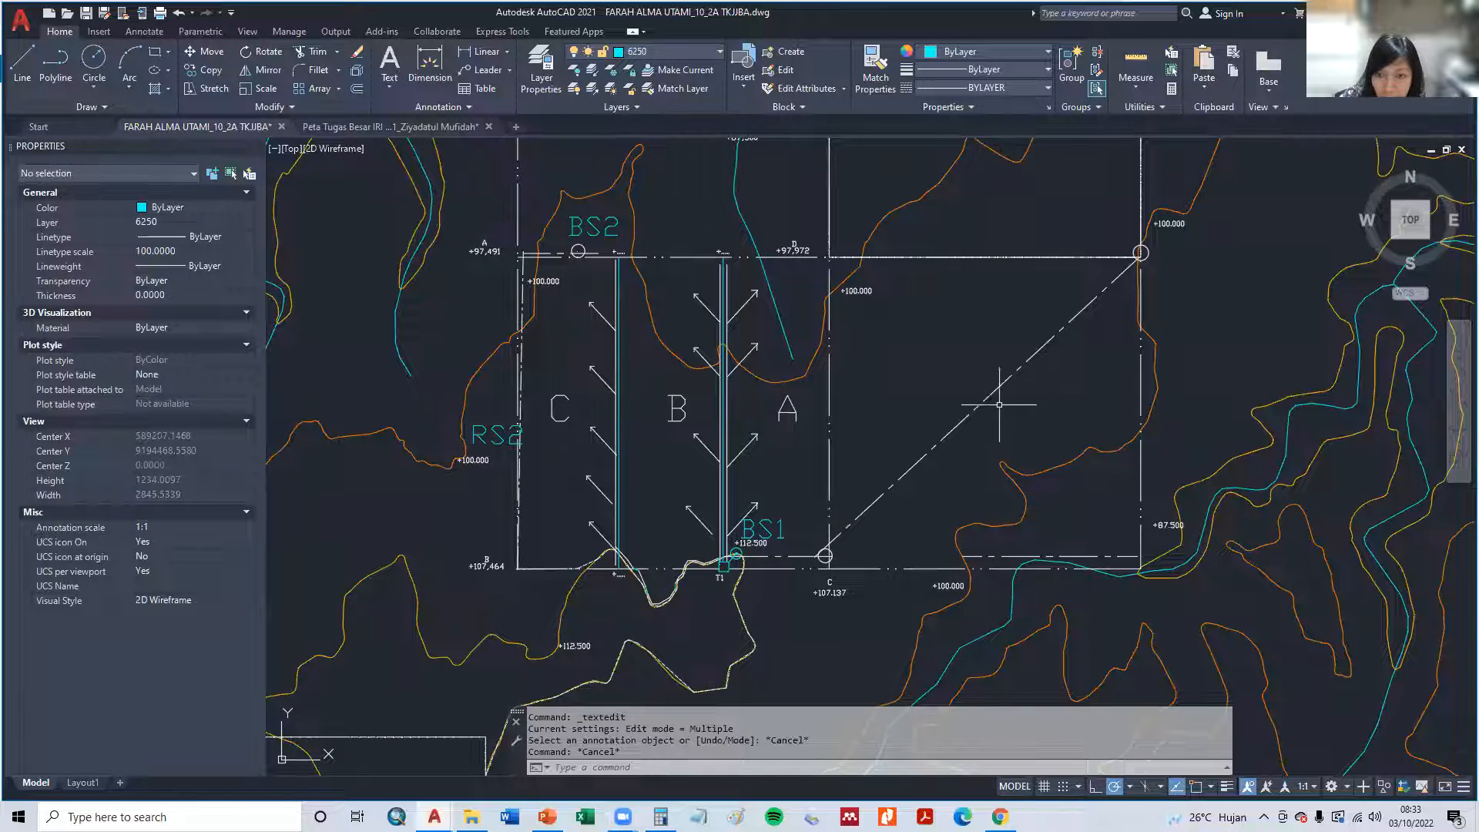
scroll(911, 495, up, 2)
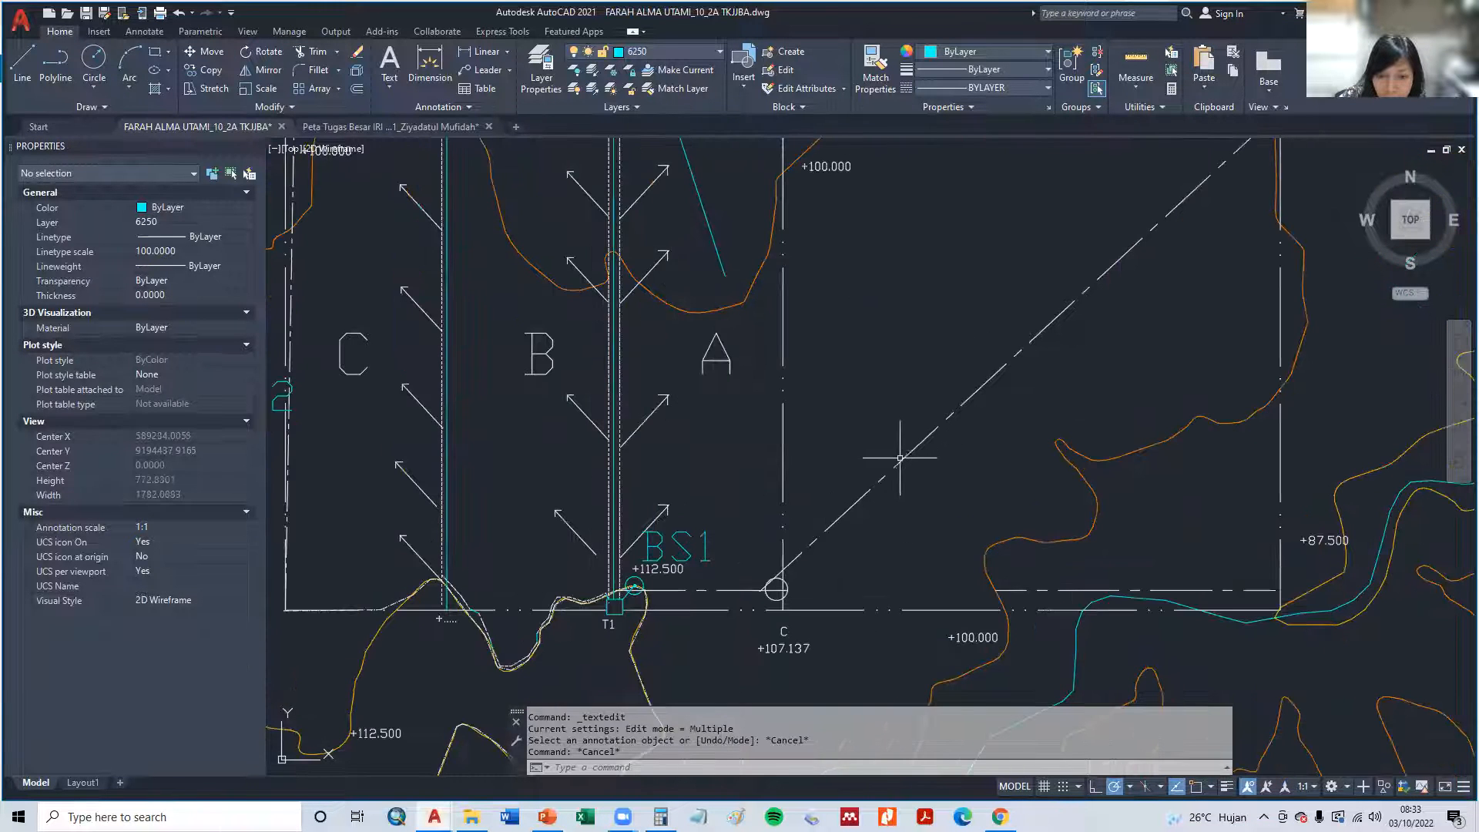
click(891, 451)
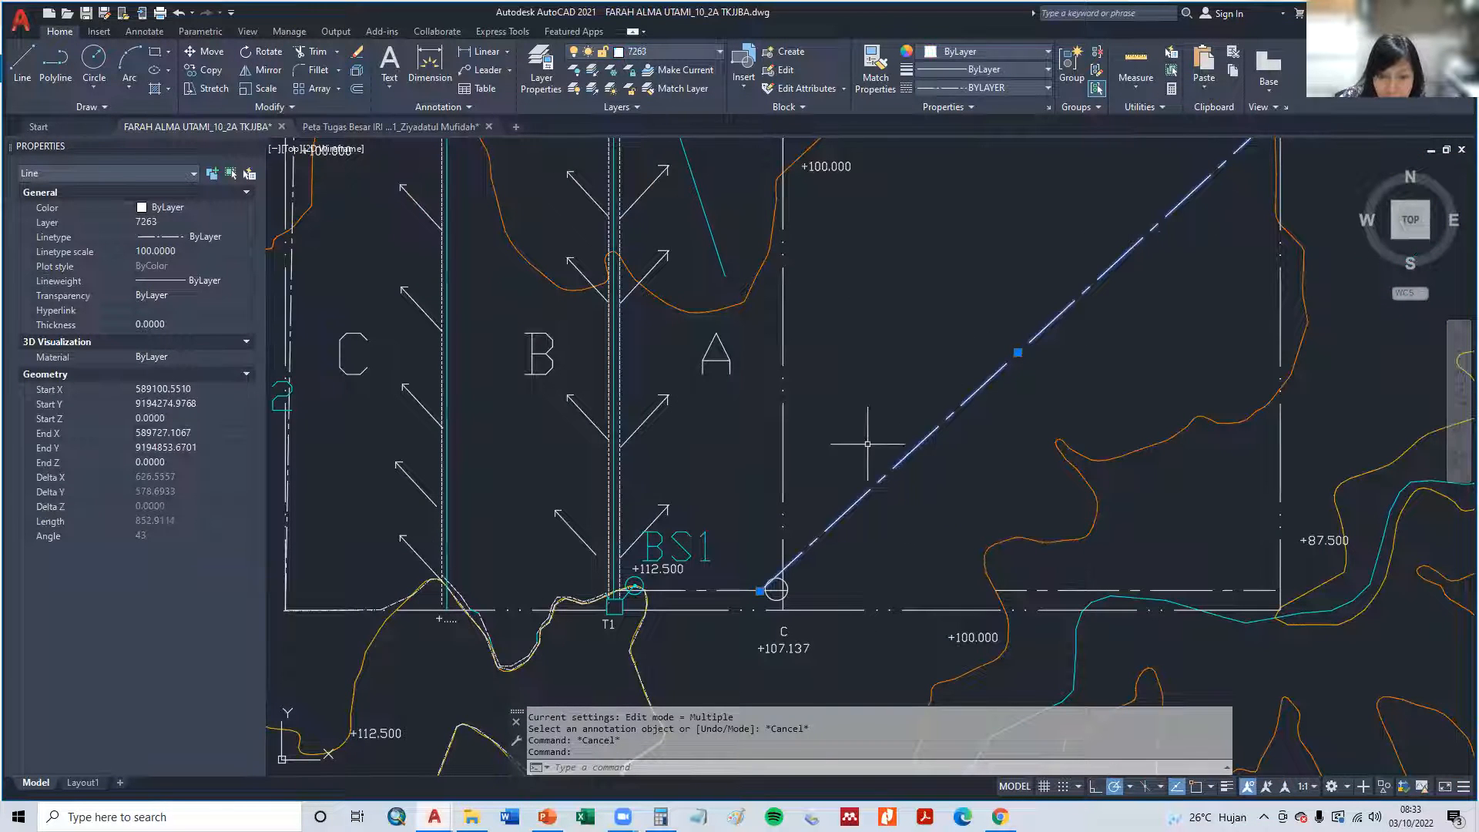
key(Escape)
scroll(897, 513, down, 2)
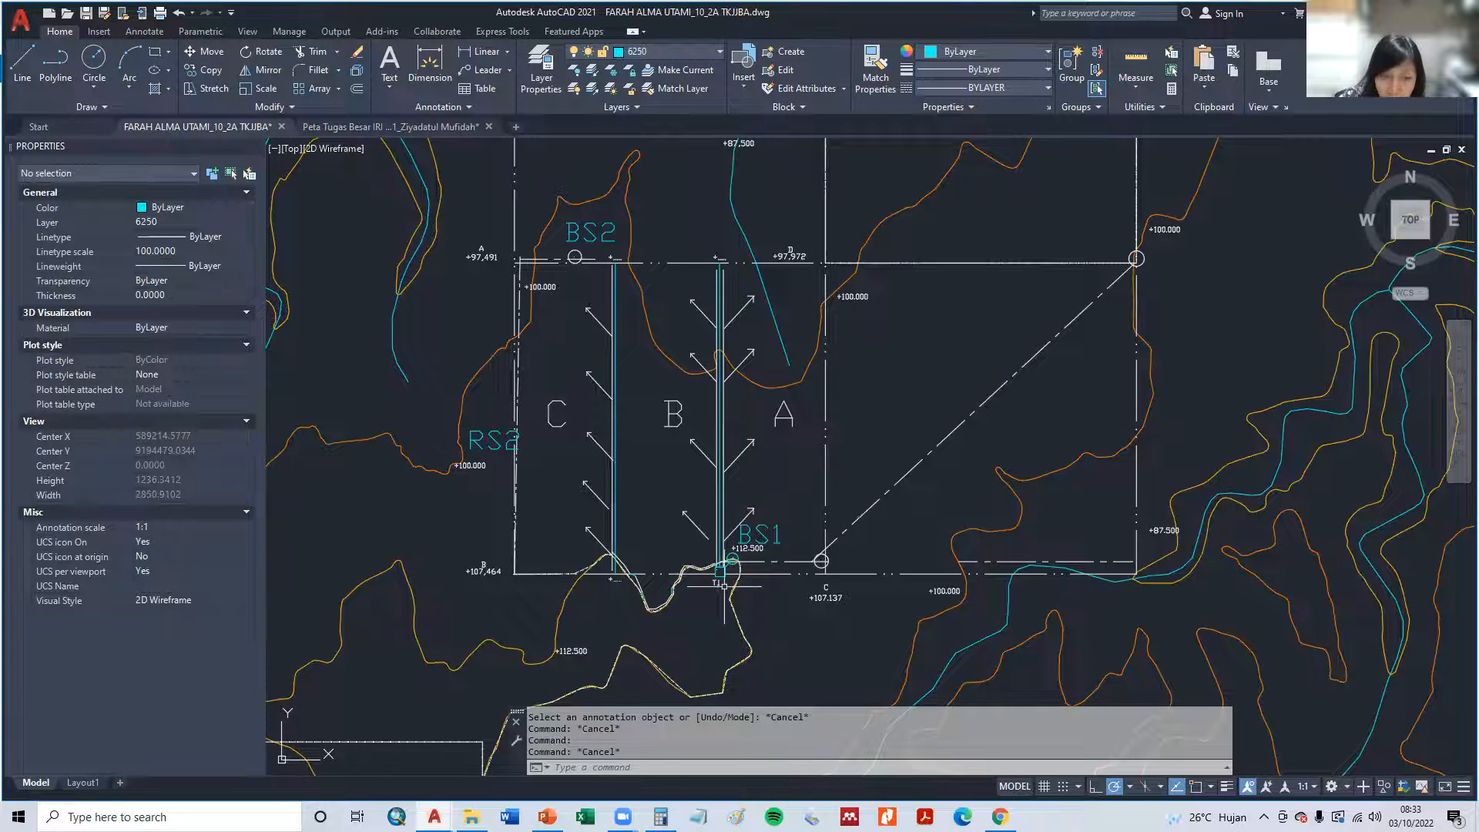
- Switch to PowerPoint and view the Level primer irrigation network scheme on slide 16
key(alt+Tab)
key(alt+Tab)
key(alt+Tab)
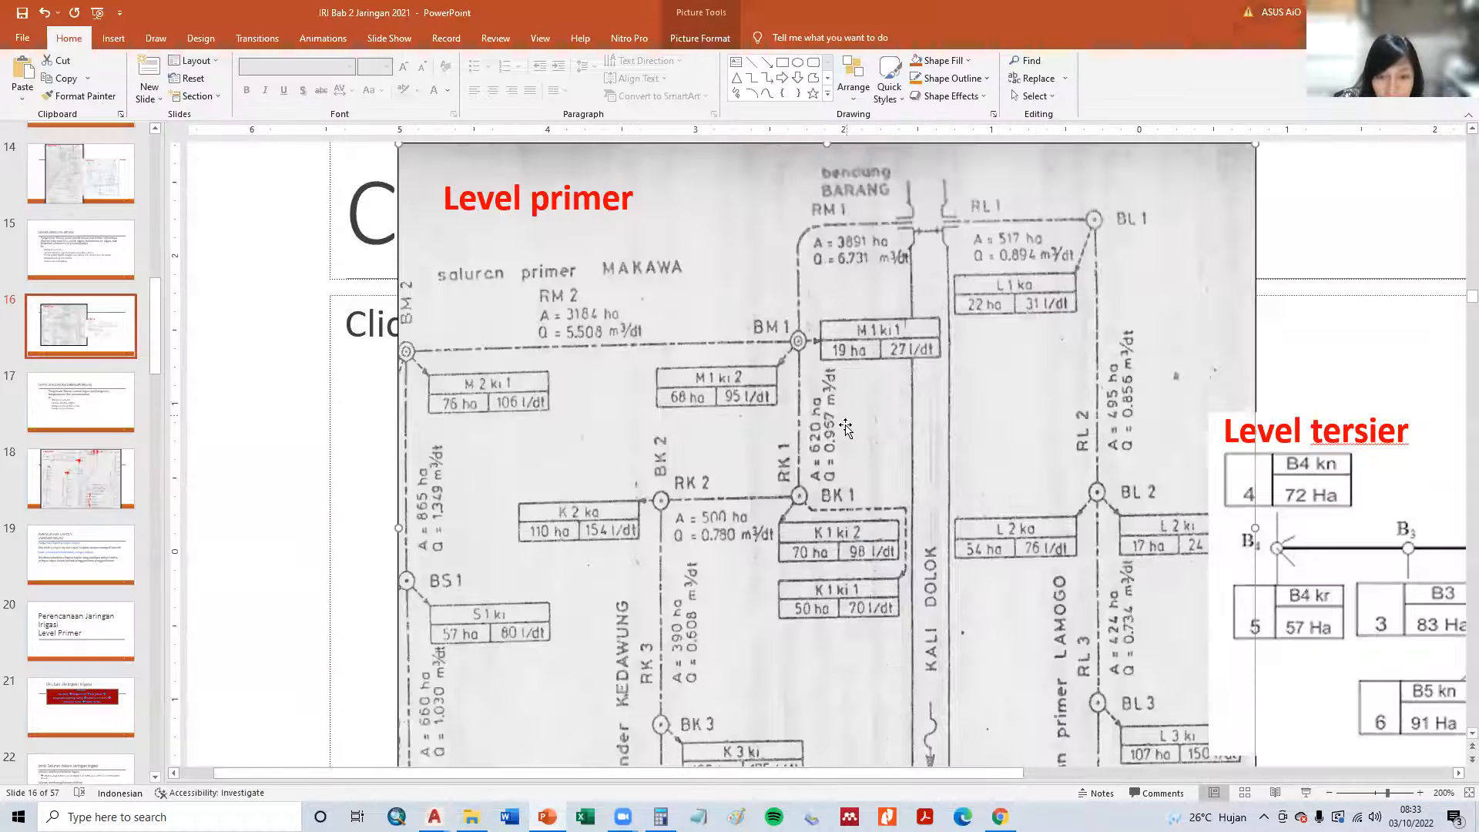
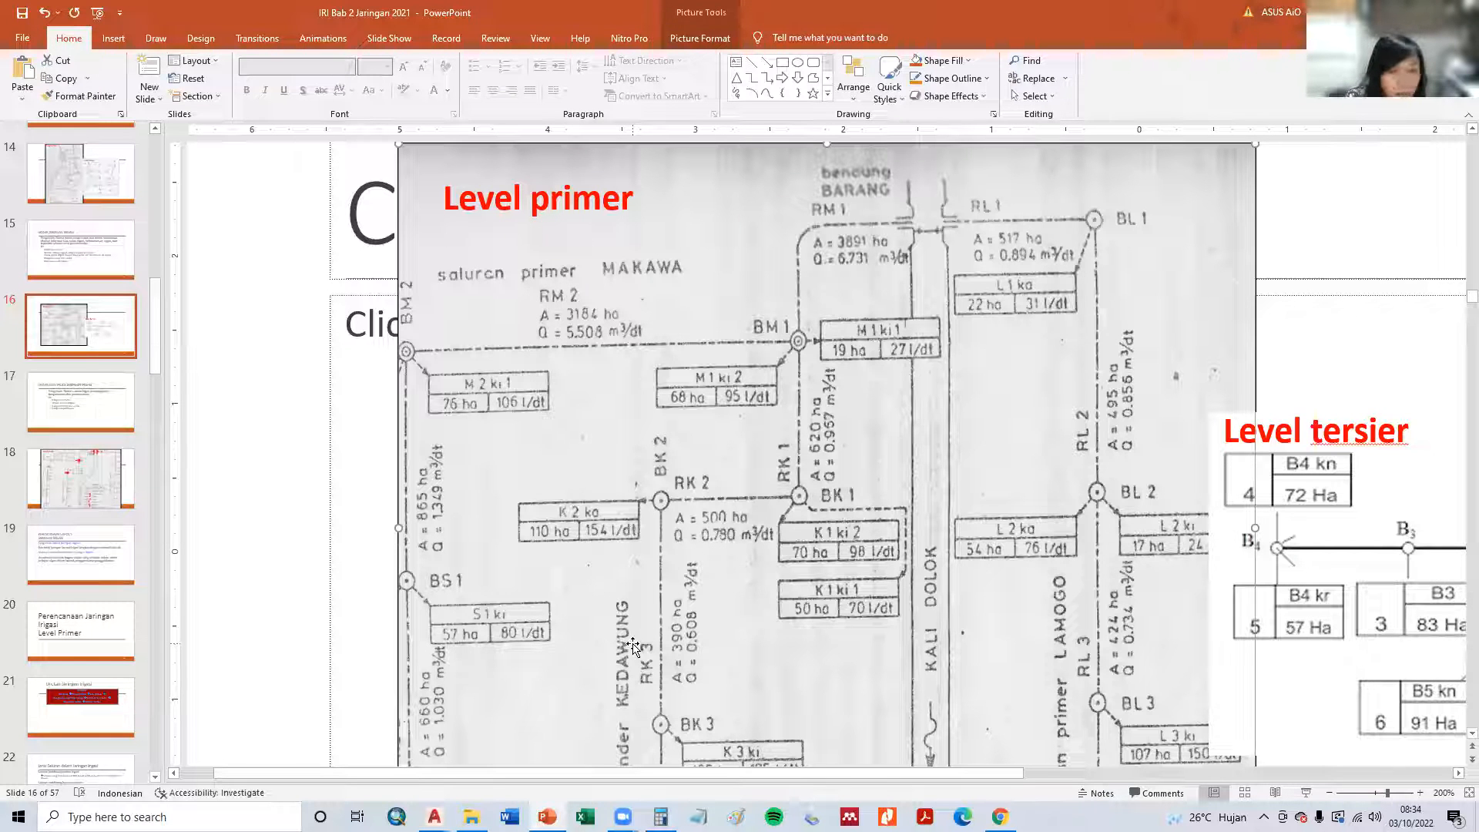
- Switch to AutoCAD and look over the map around the tertiary plots for the nearby village and river names
key(alt+Tab)
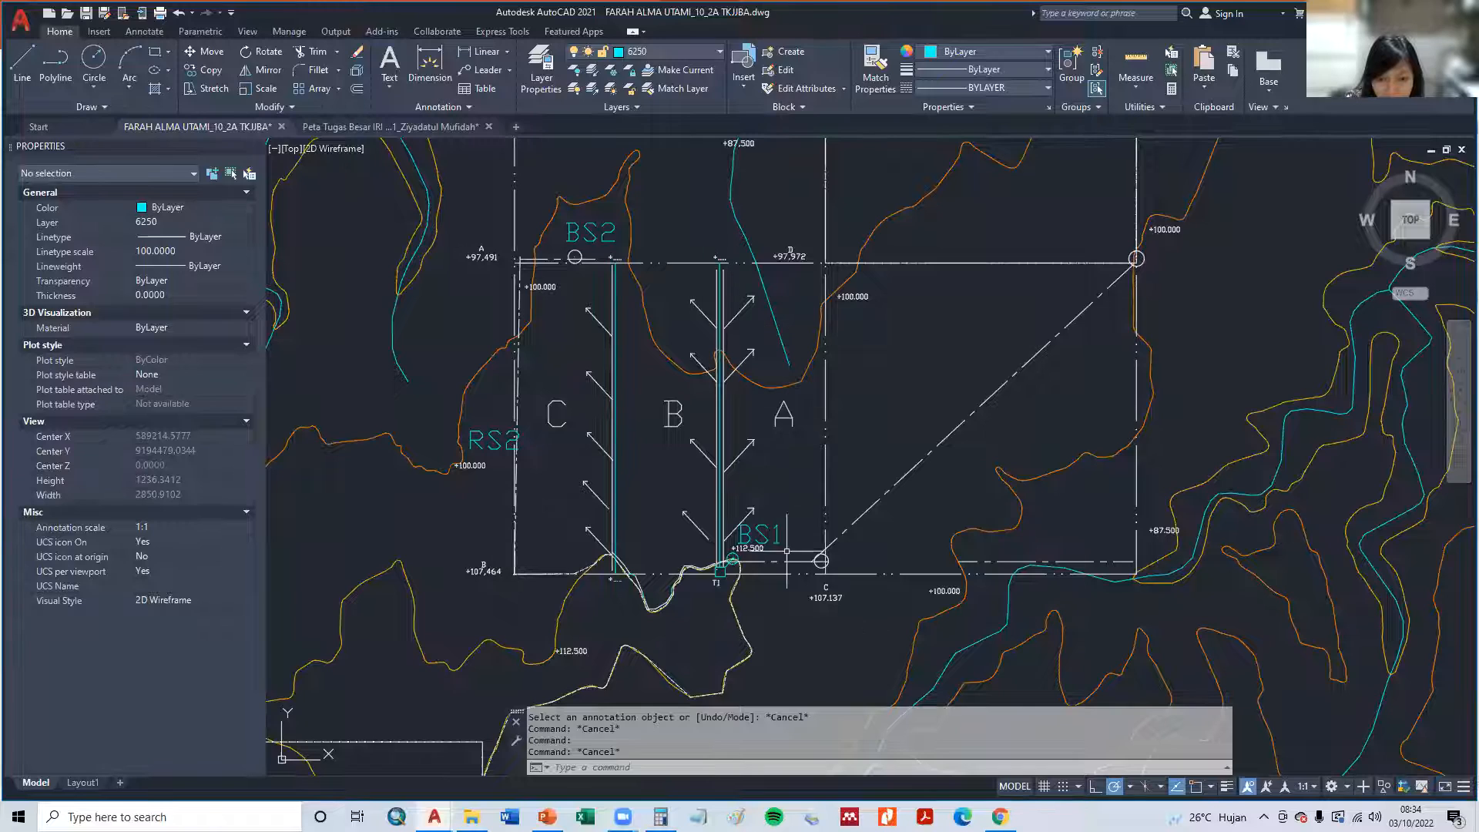
scroll(1034, 491, down, 3)
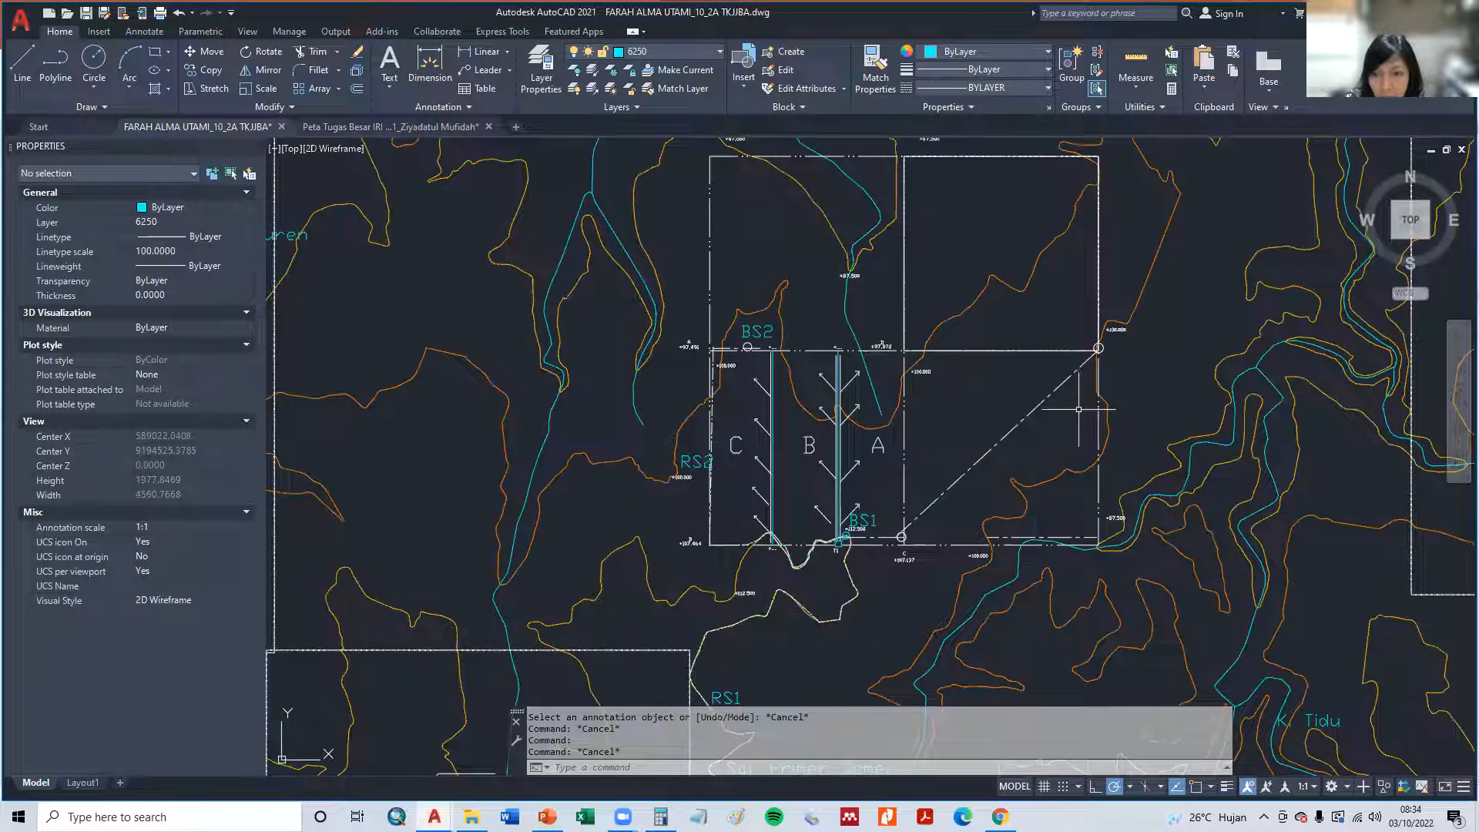
scroll(892, 440, down, 2)
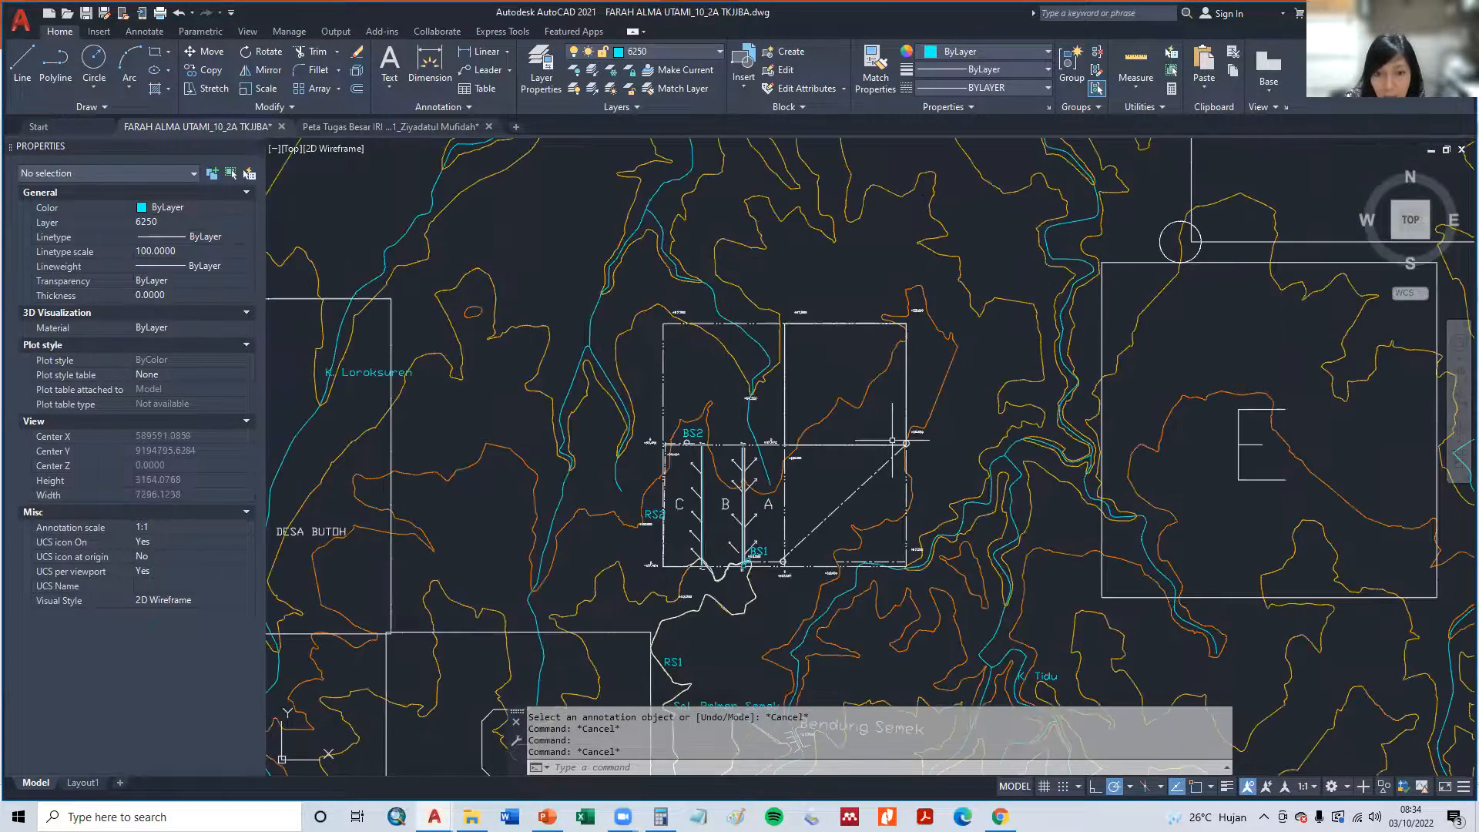
scroll(896, 450, up, 4)
scroll(1047, 443, down, 8)
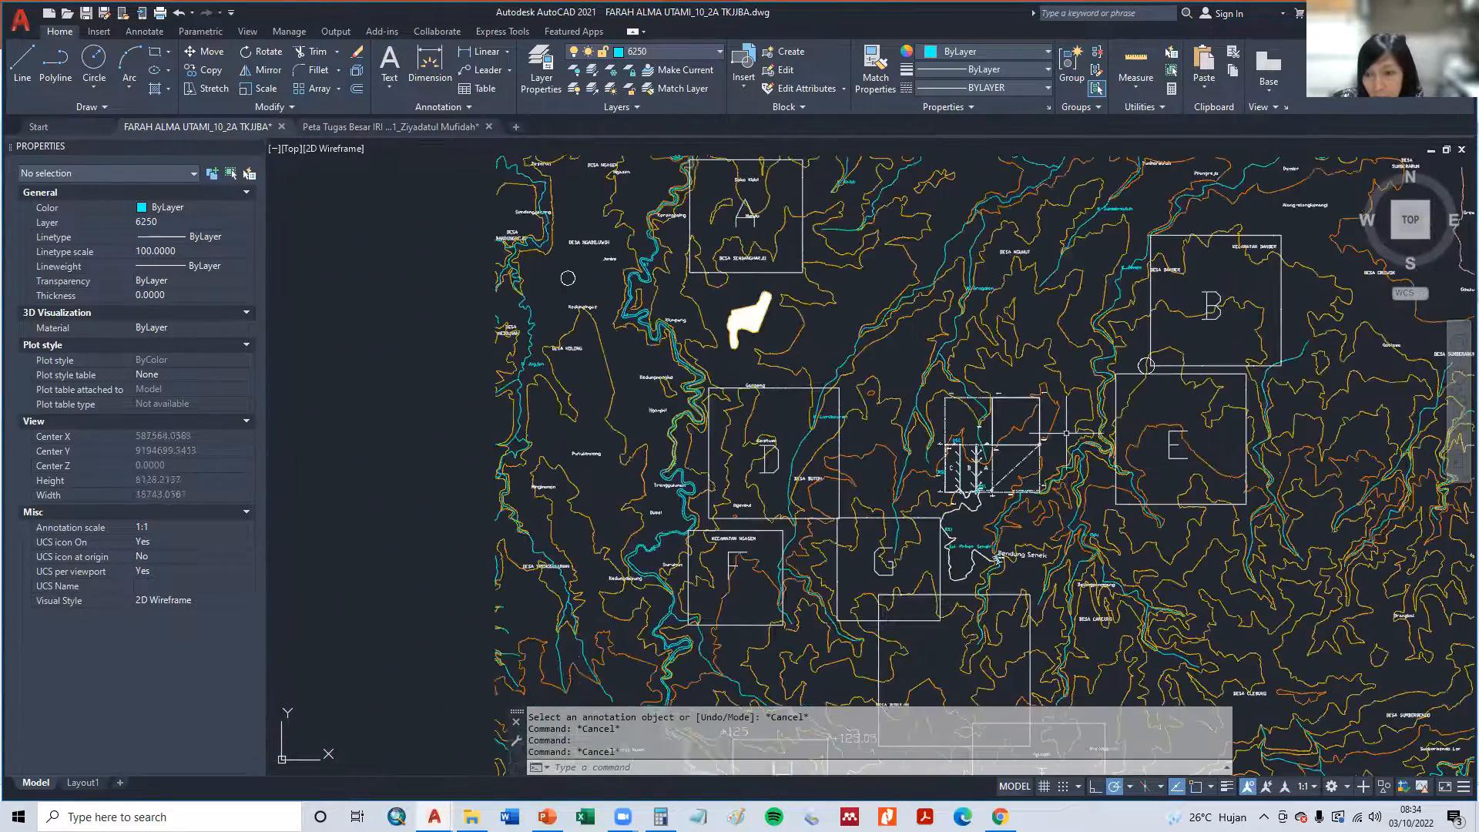
scroll(1141, 285, up, 2)
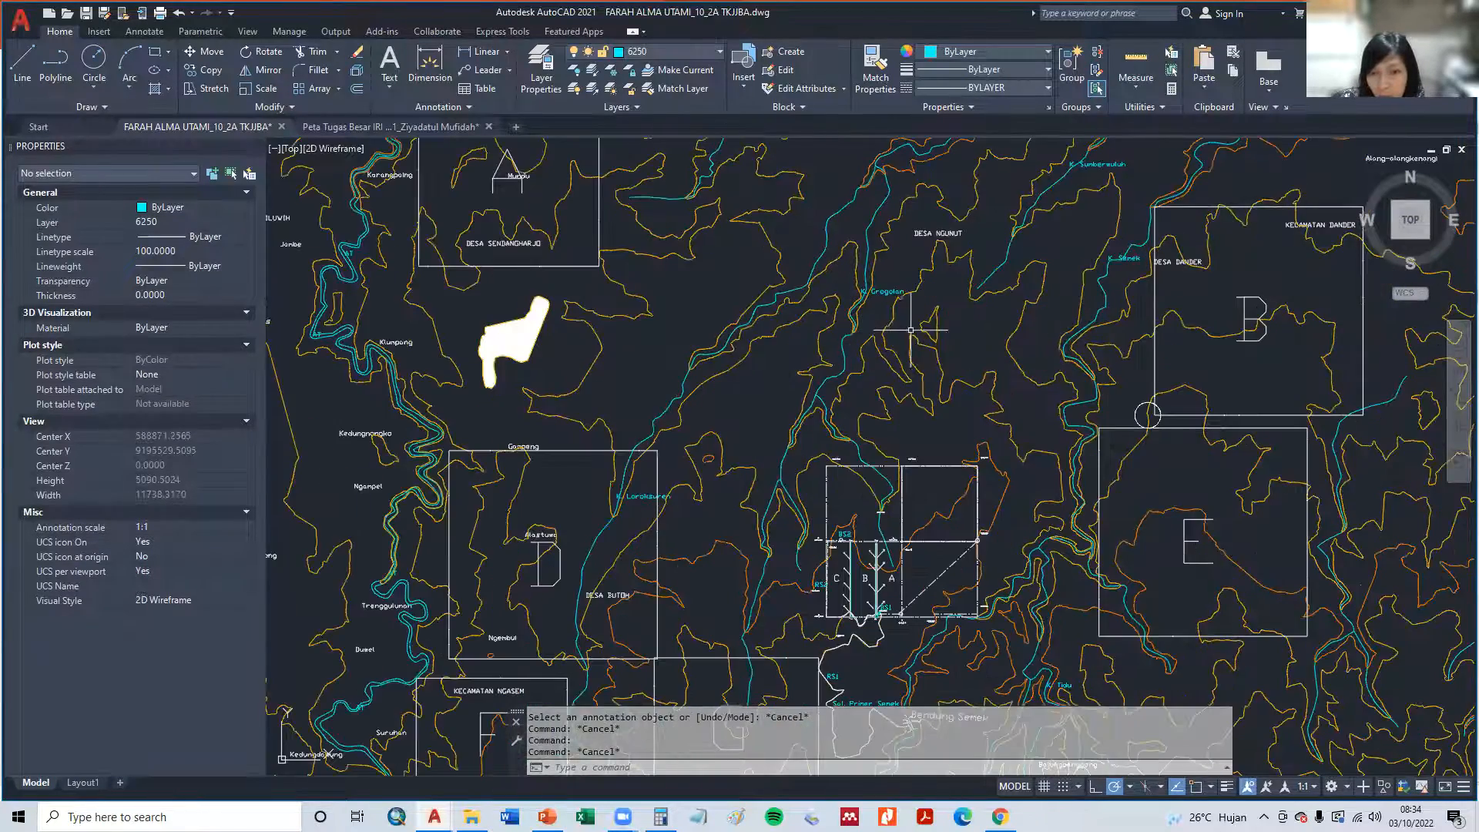
scroll(1136, 263, up, 2)
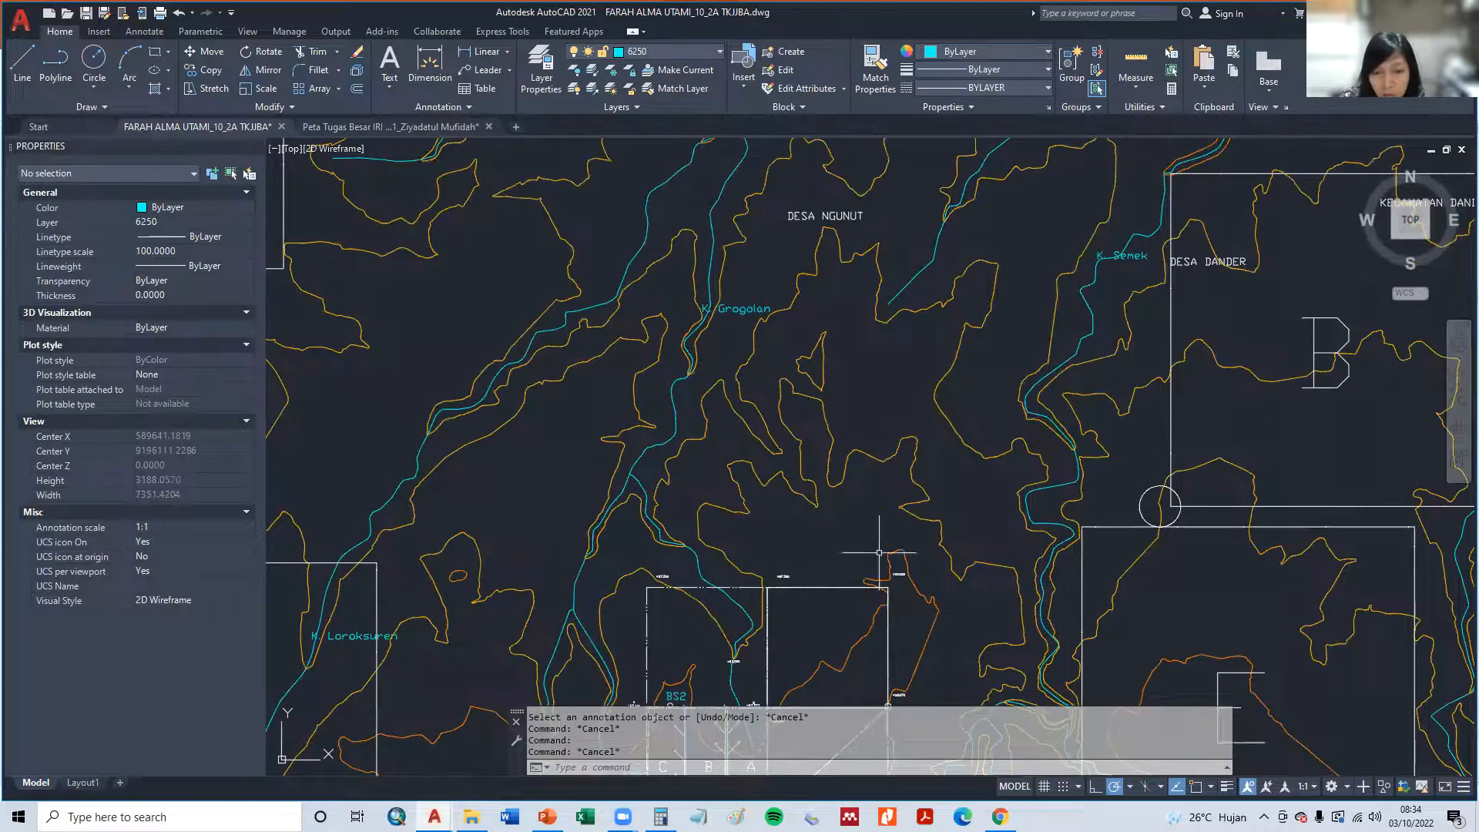
scroll(868, 610, up, 1)
scroll(831, 272, up, 1)
scroll(752, 504, up, 2)
scroll(750, 473, up, 2)
scroll(750, 474, down, 2)
- Copy the Sal. Primer Semek label into the area east of plot A, across the diagonal channel line
middle_drag(705, 532, 683, 392)
text(cp)
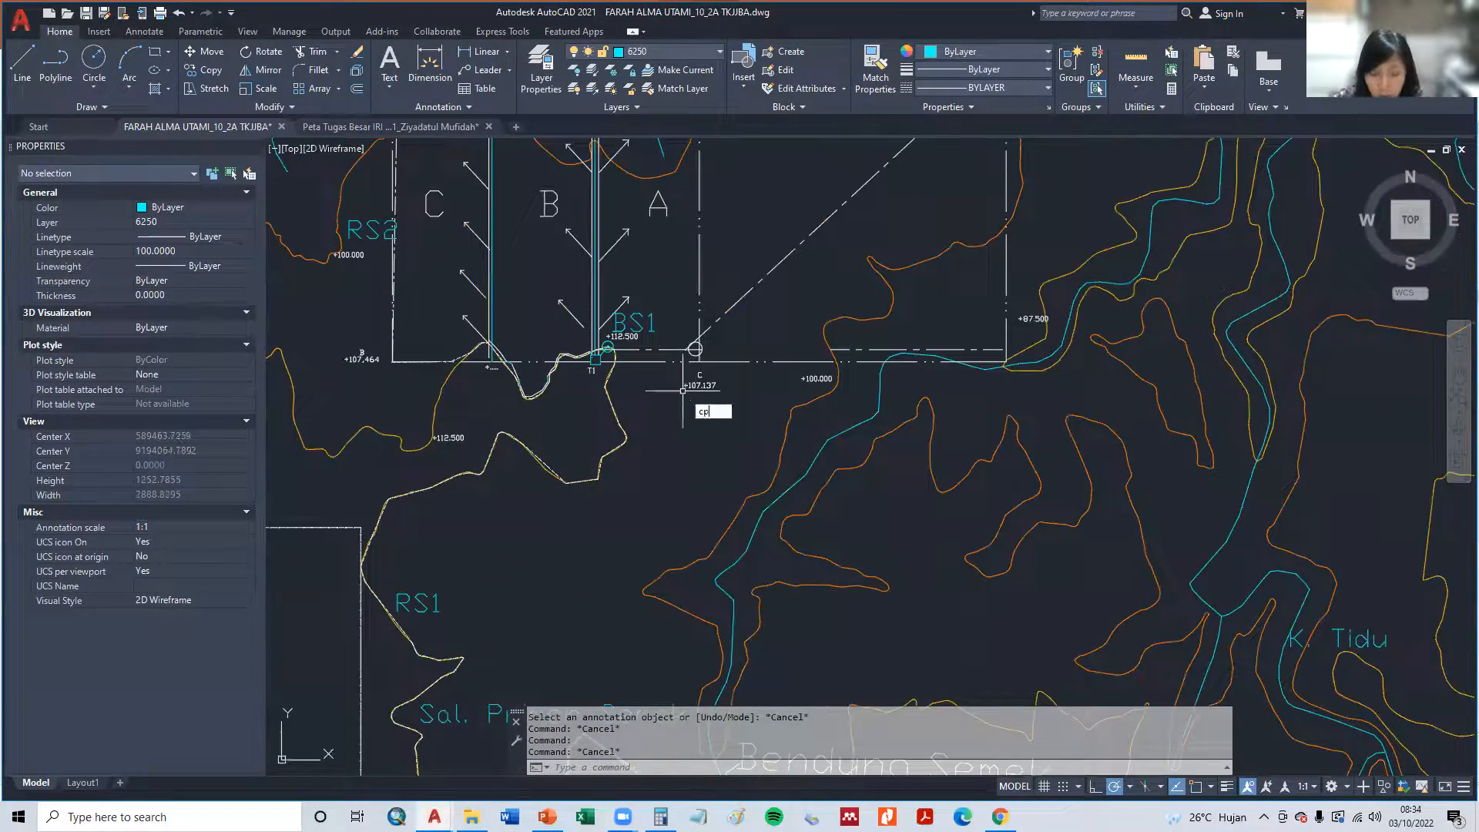
key(Return)
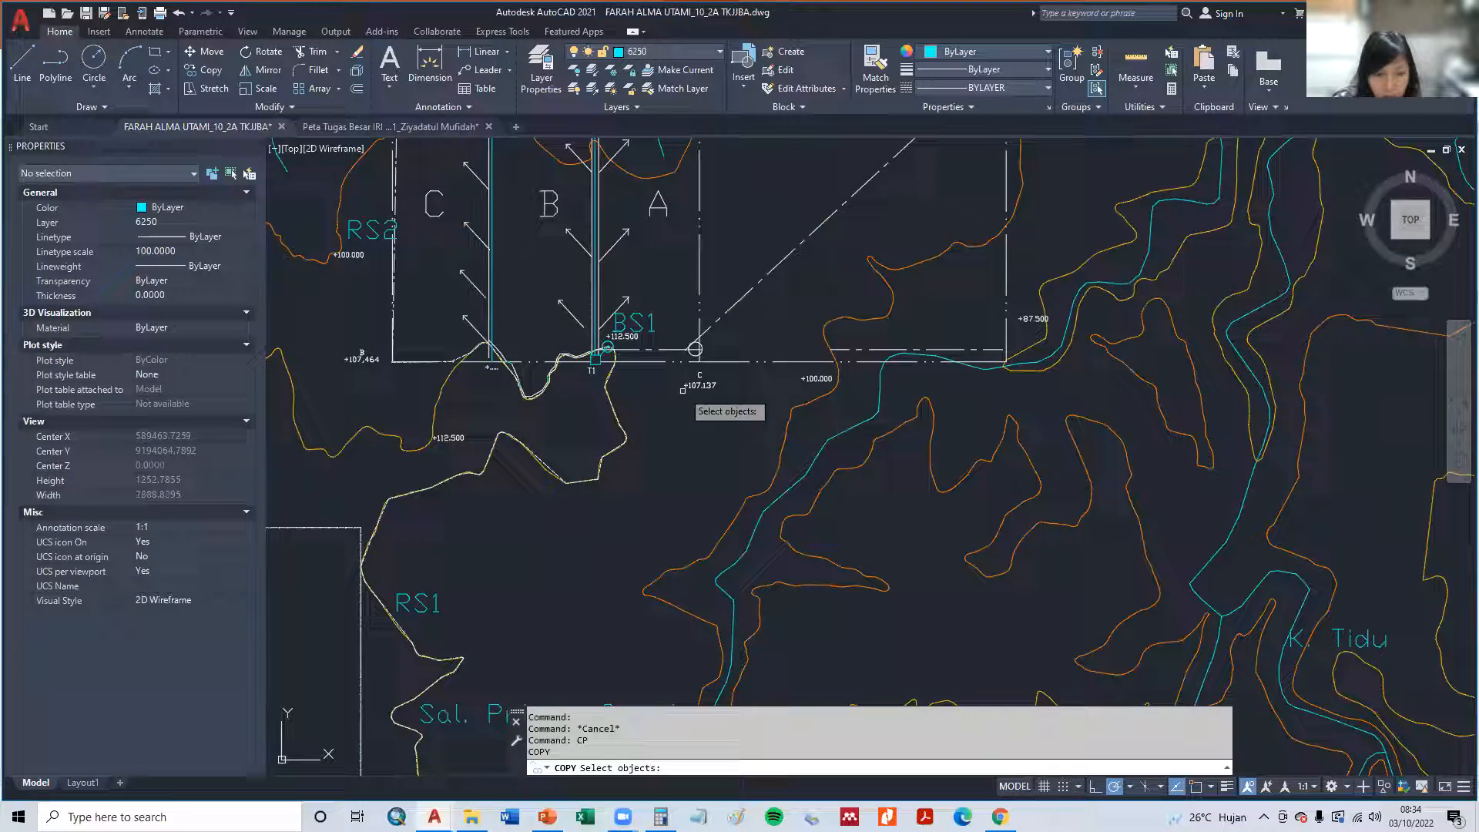
click(459, 712)
key(Return)
click(462, 704)
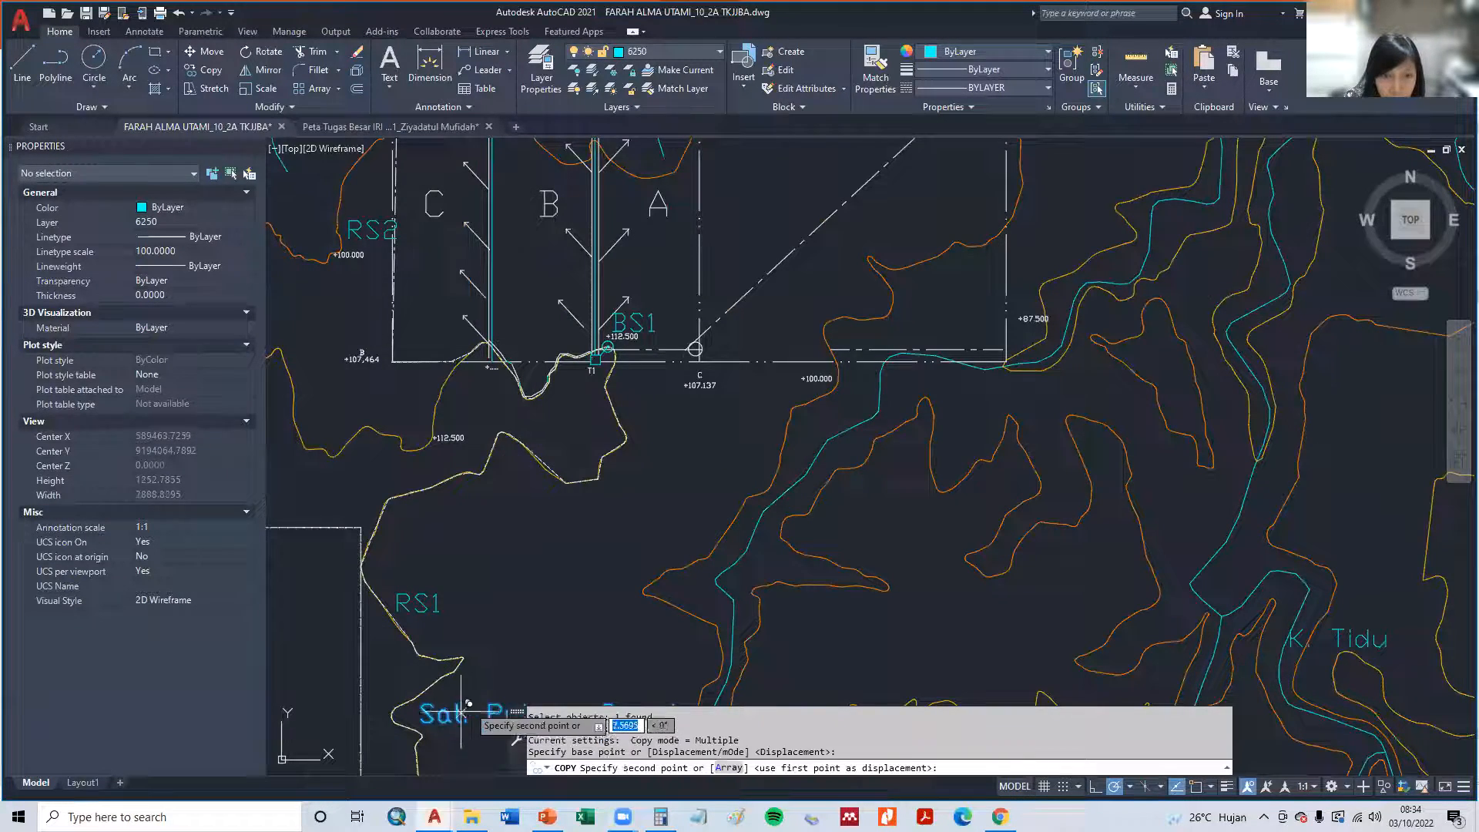
middle_drag(759, 243, 636, 509)
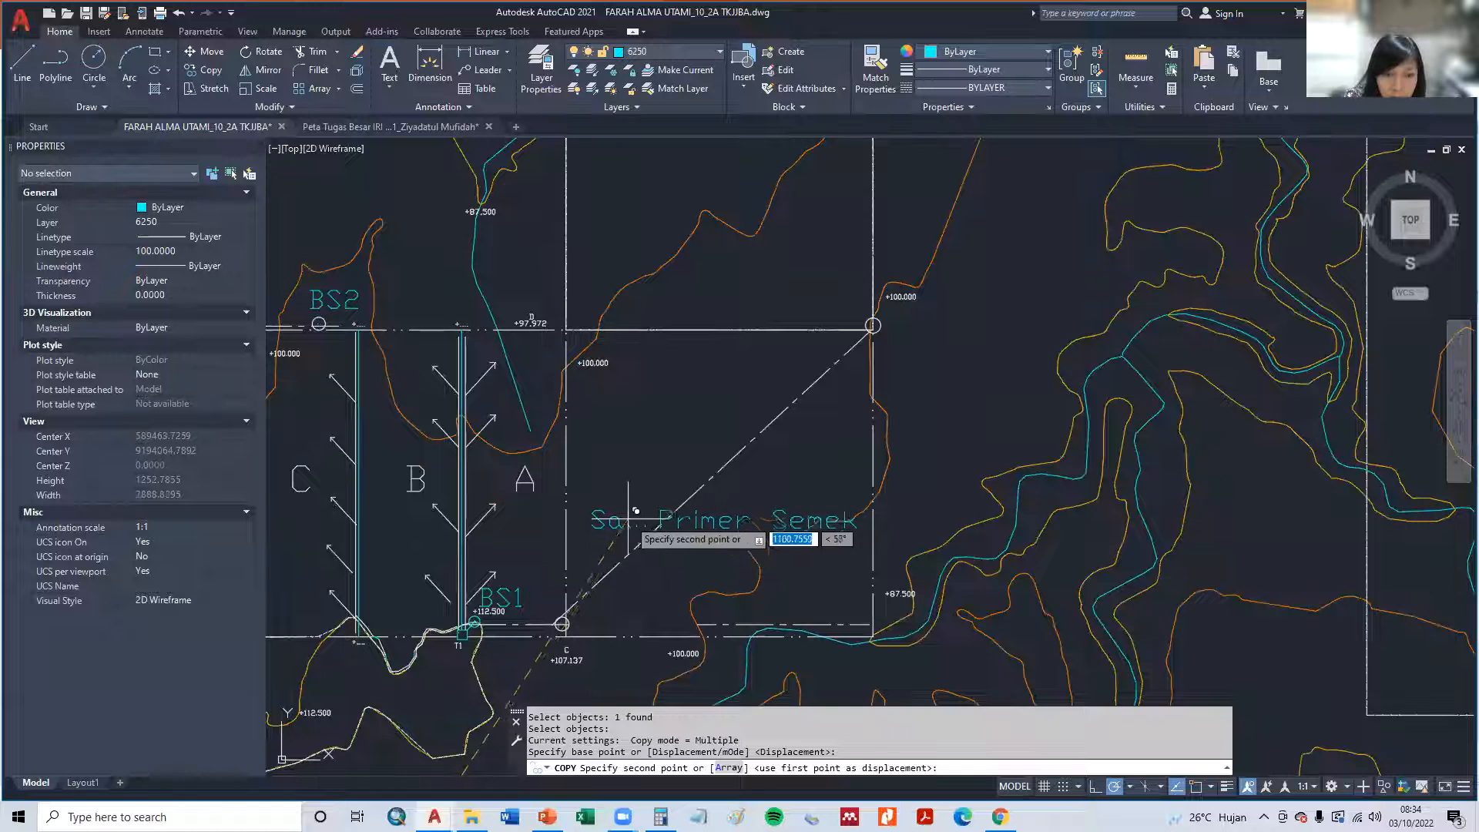
click(624, 528)
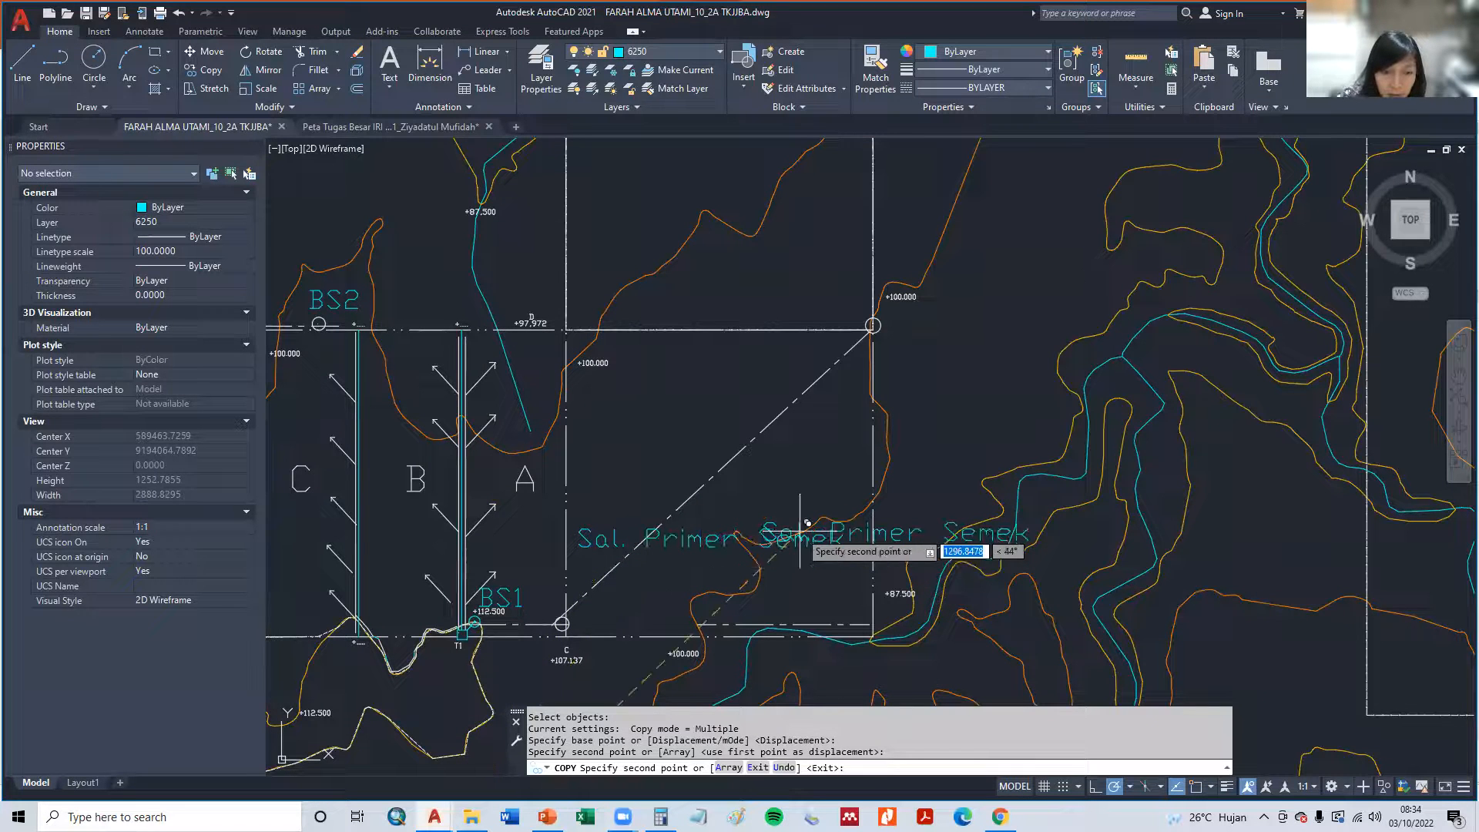
key(Escape)
- Move the copied Sal. Primer Semek label to just below the southern boundary, beside T1 and over the +107.137 elevation text
text(m)
key(Return)
click(695, 538)
key(Return)
click(697, 539)
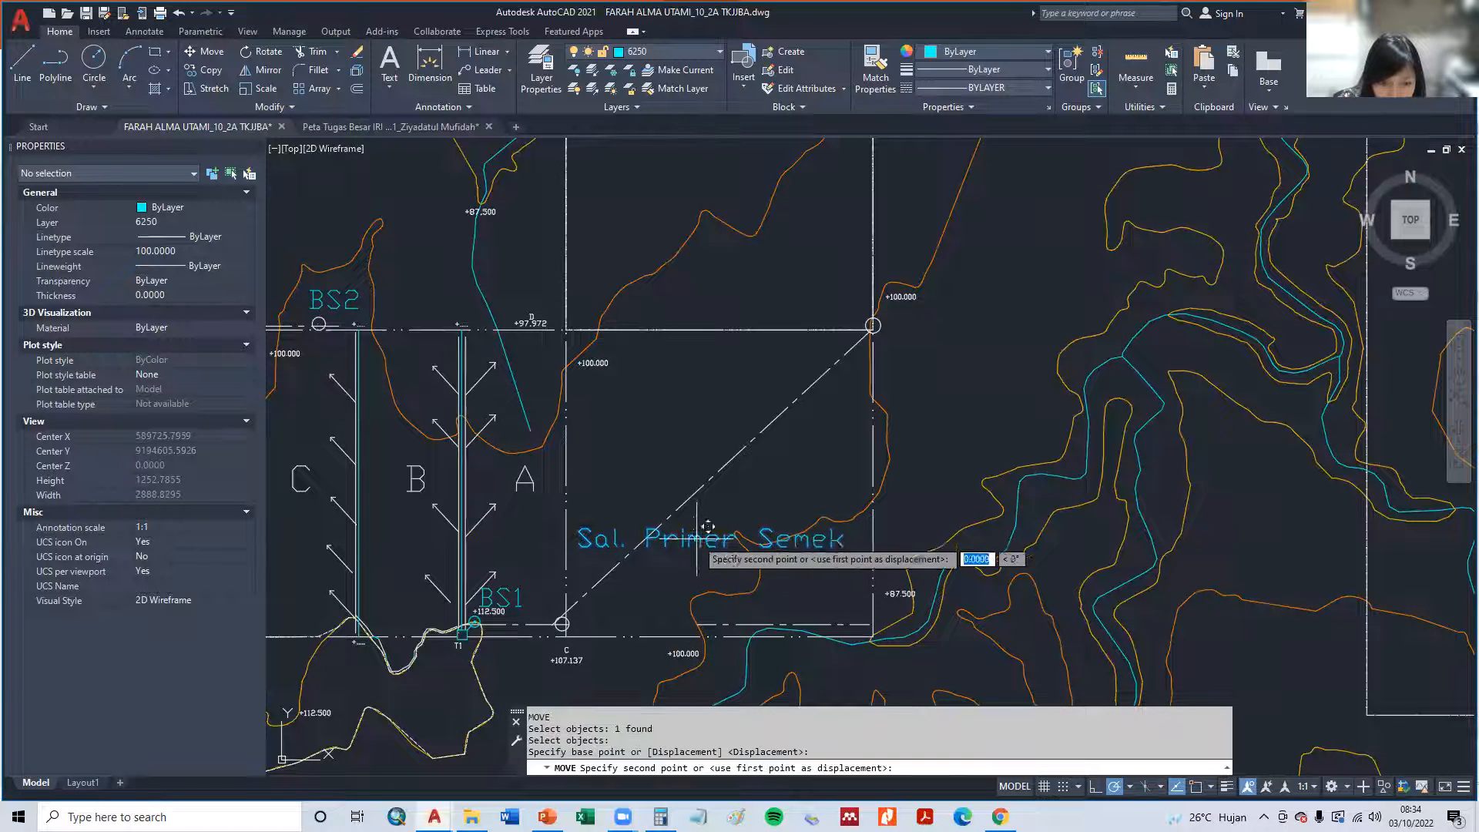
click(557, 653)
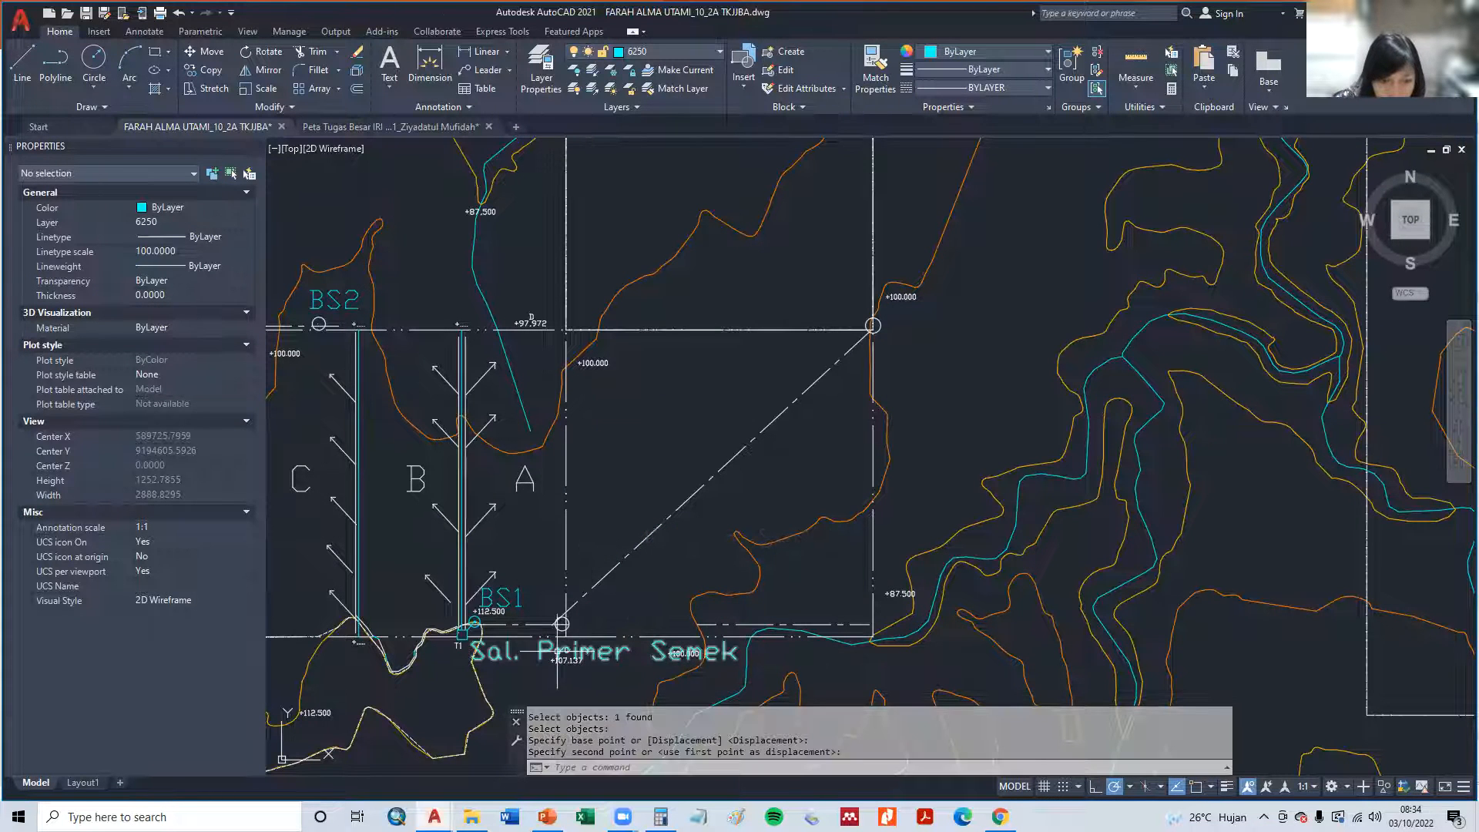
- Change the copied channel label below the southern boundary to Sal. Sek. Ngunut
double_click(557, 653)
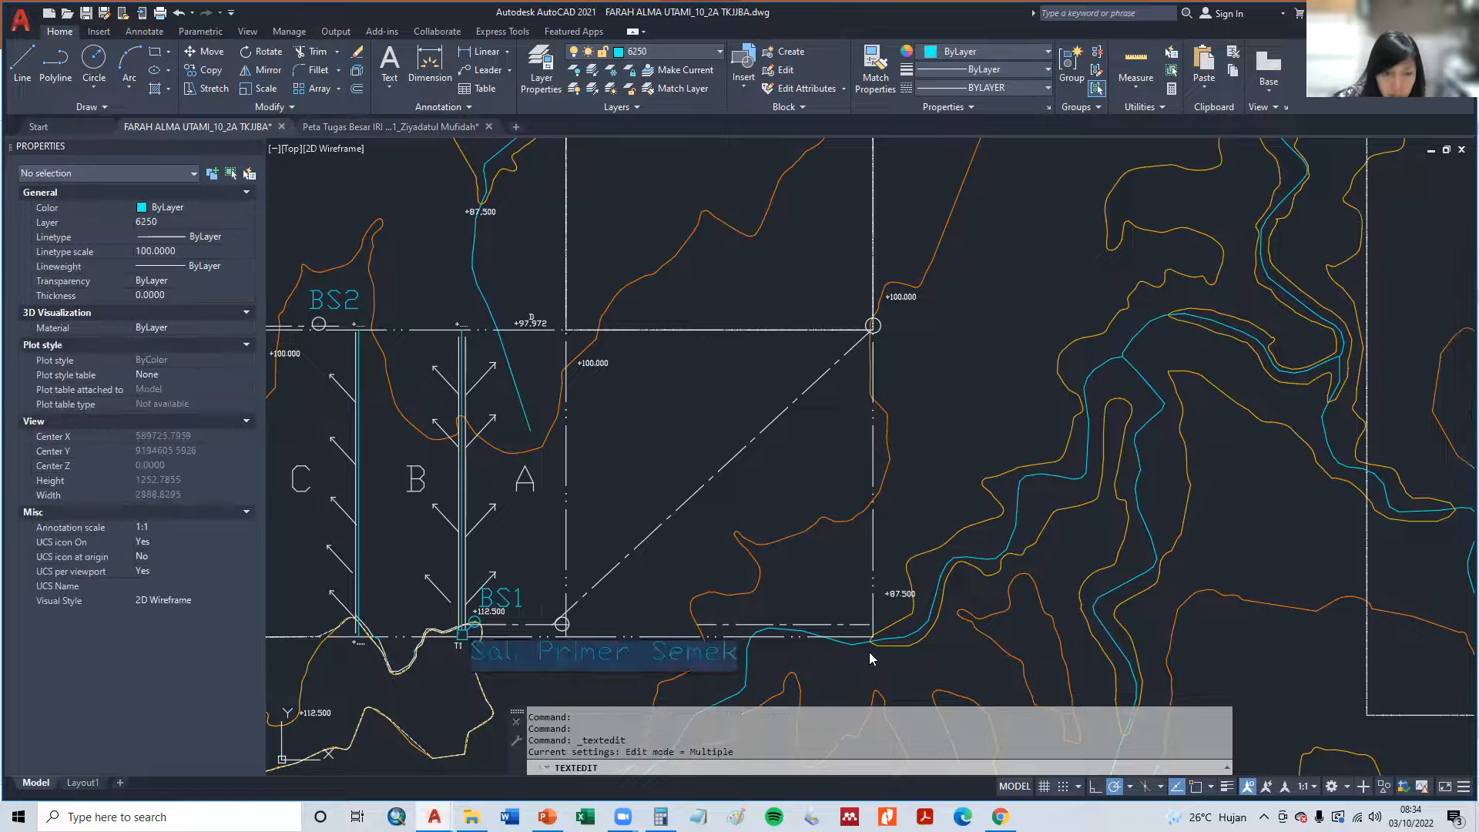
text(Sal. Sek. )
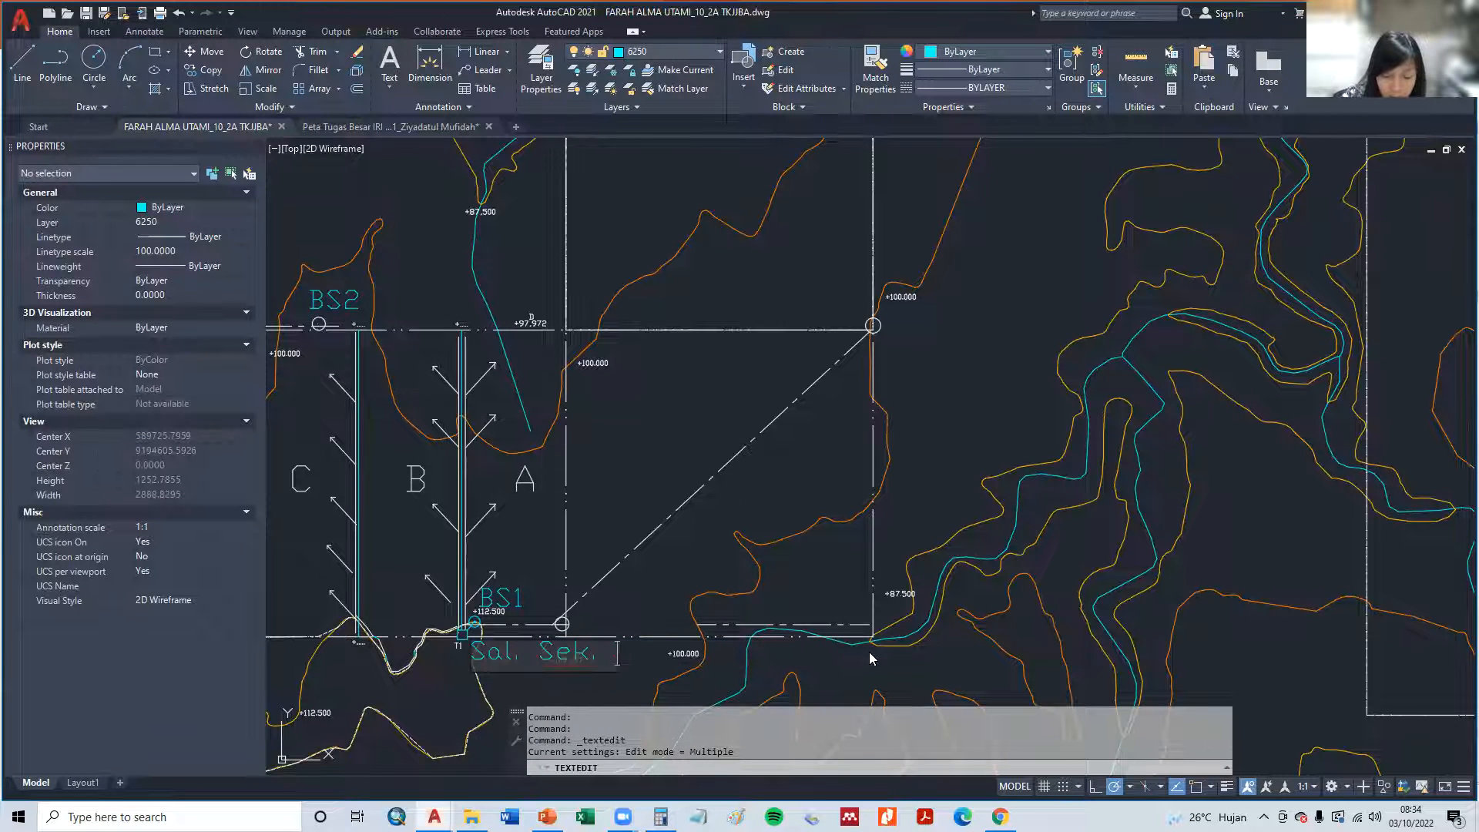
text(Ngunu)
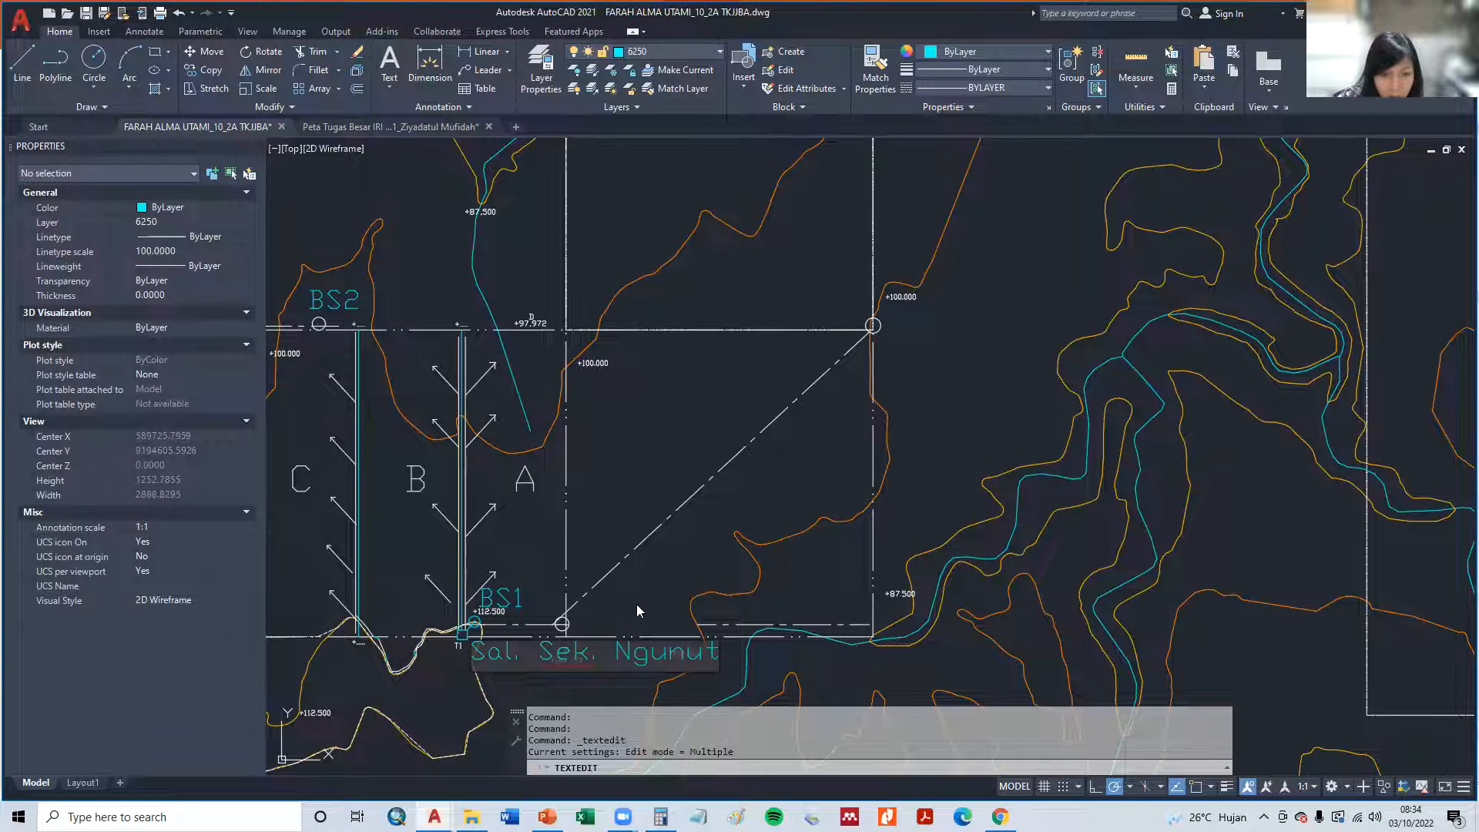
text(t)
click(636, 610)
scroll(728, 556, up, 3)
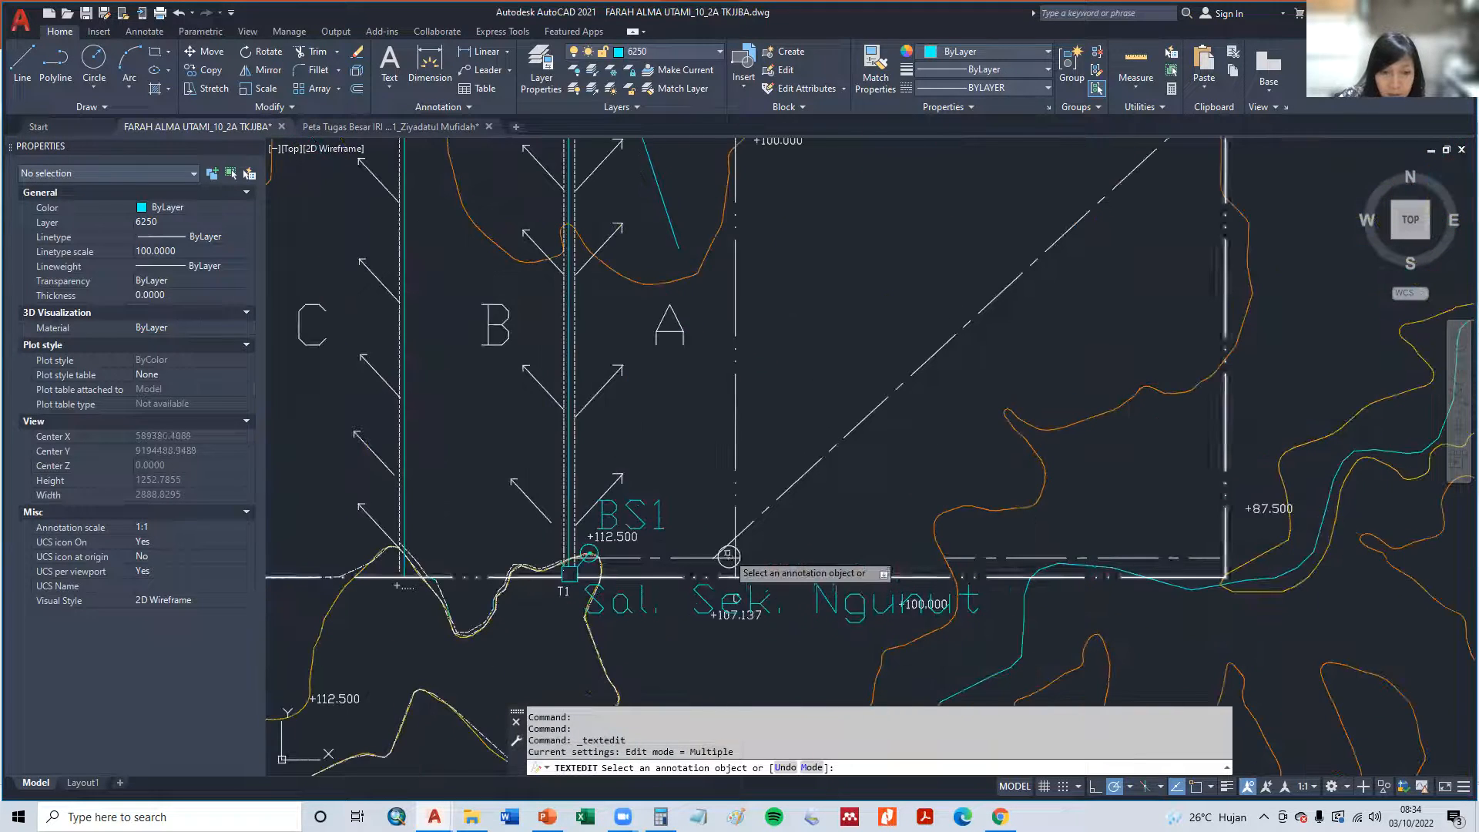
key(Escape)
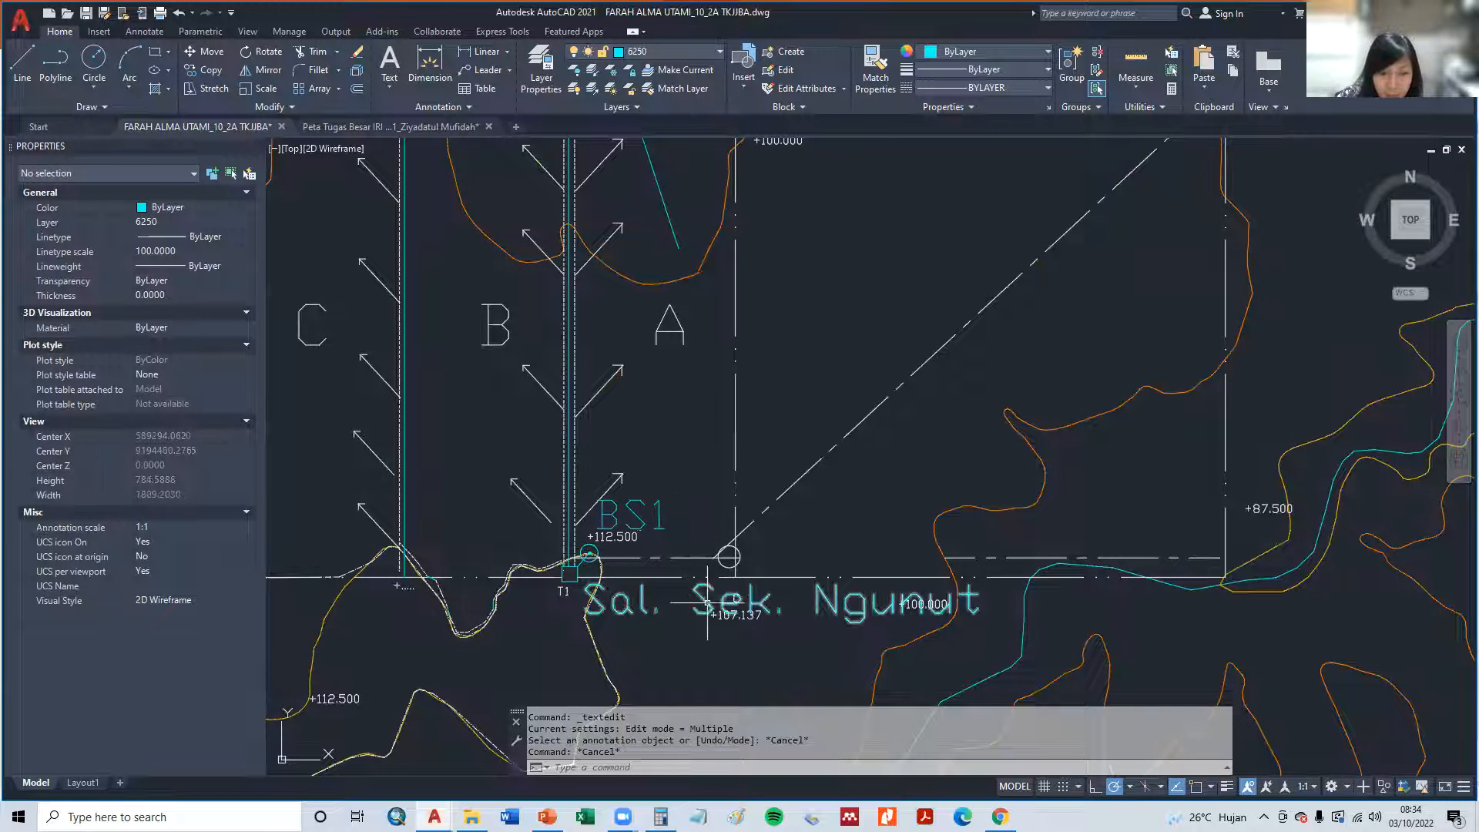
- Copy the BS1 label to just east of the circle at the lower end of the diagonal channel
text(co)
key(Return)
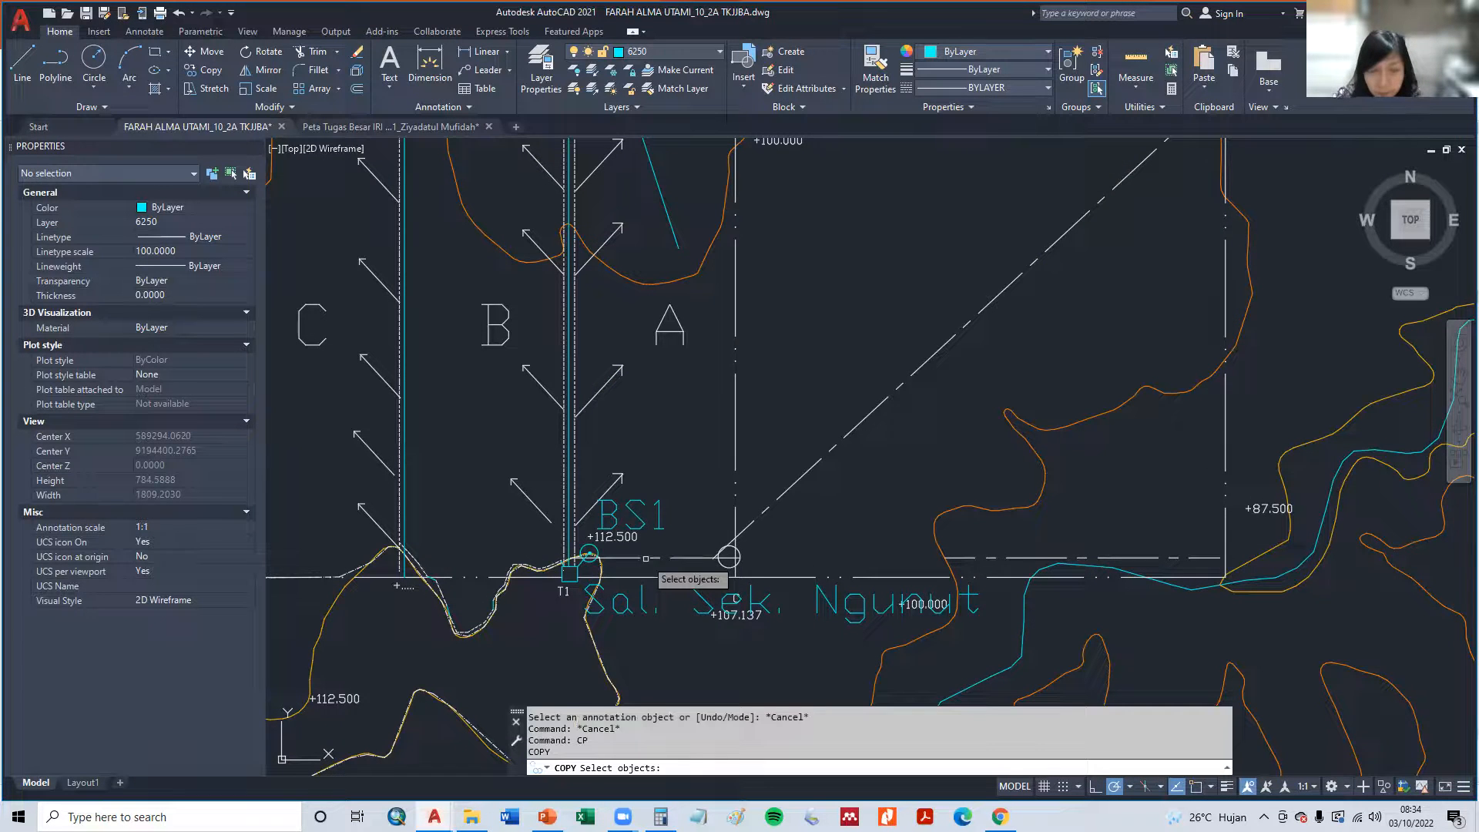
click(655, 522)
key(Return)
click(651, 520)
click(805, 554)
key(Escape)
key(Escape)
- Change the copied label beside the circle at the diagonal channel's lower end to BN1
double_click(786, 548)
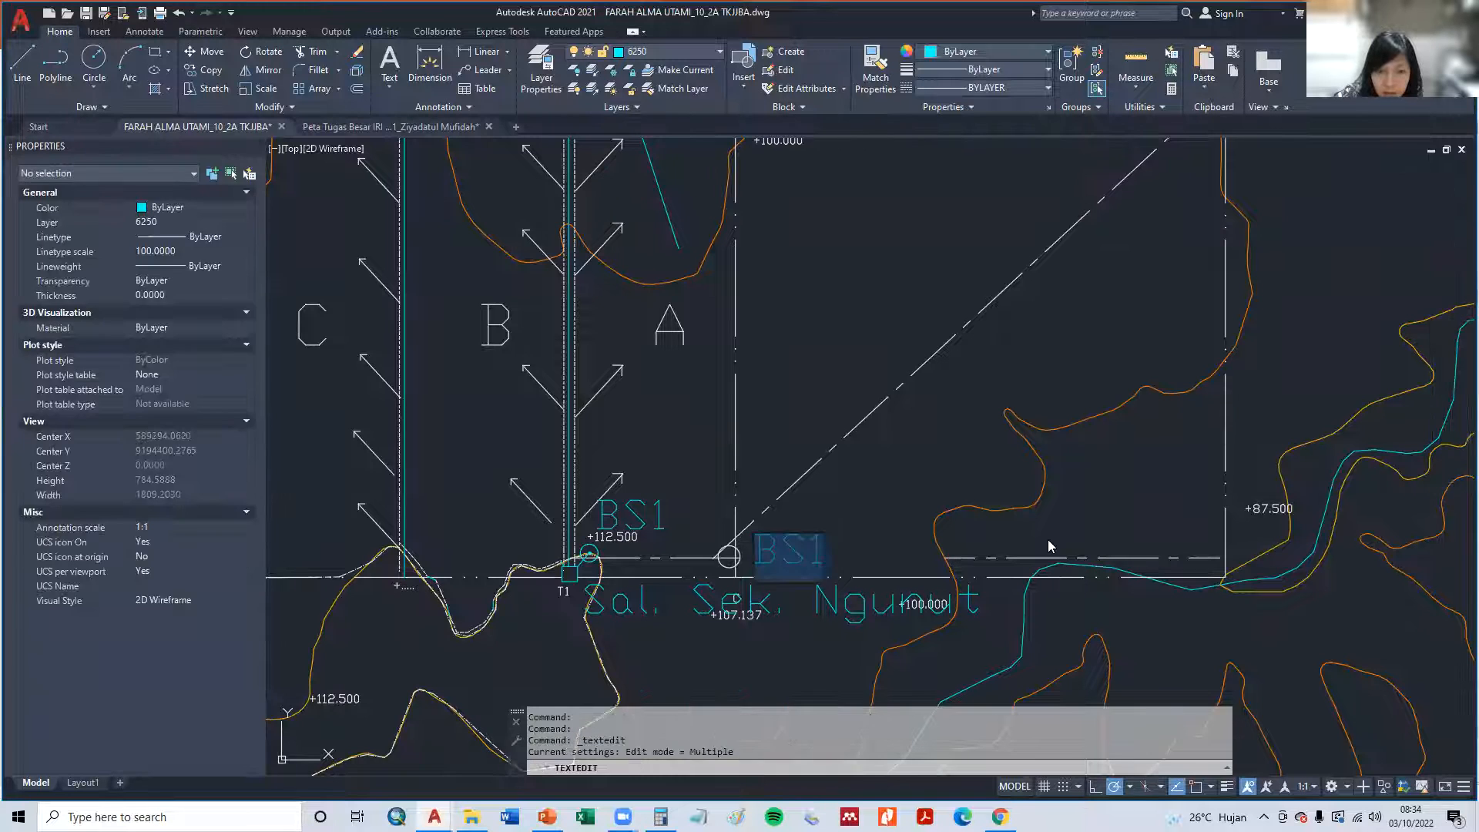
text(N)
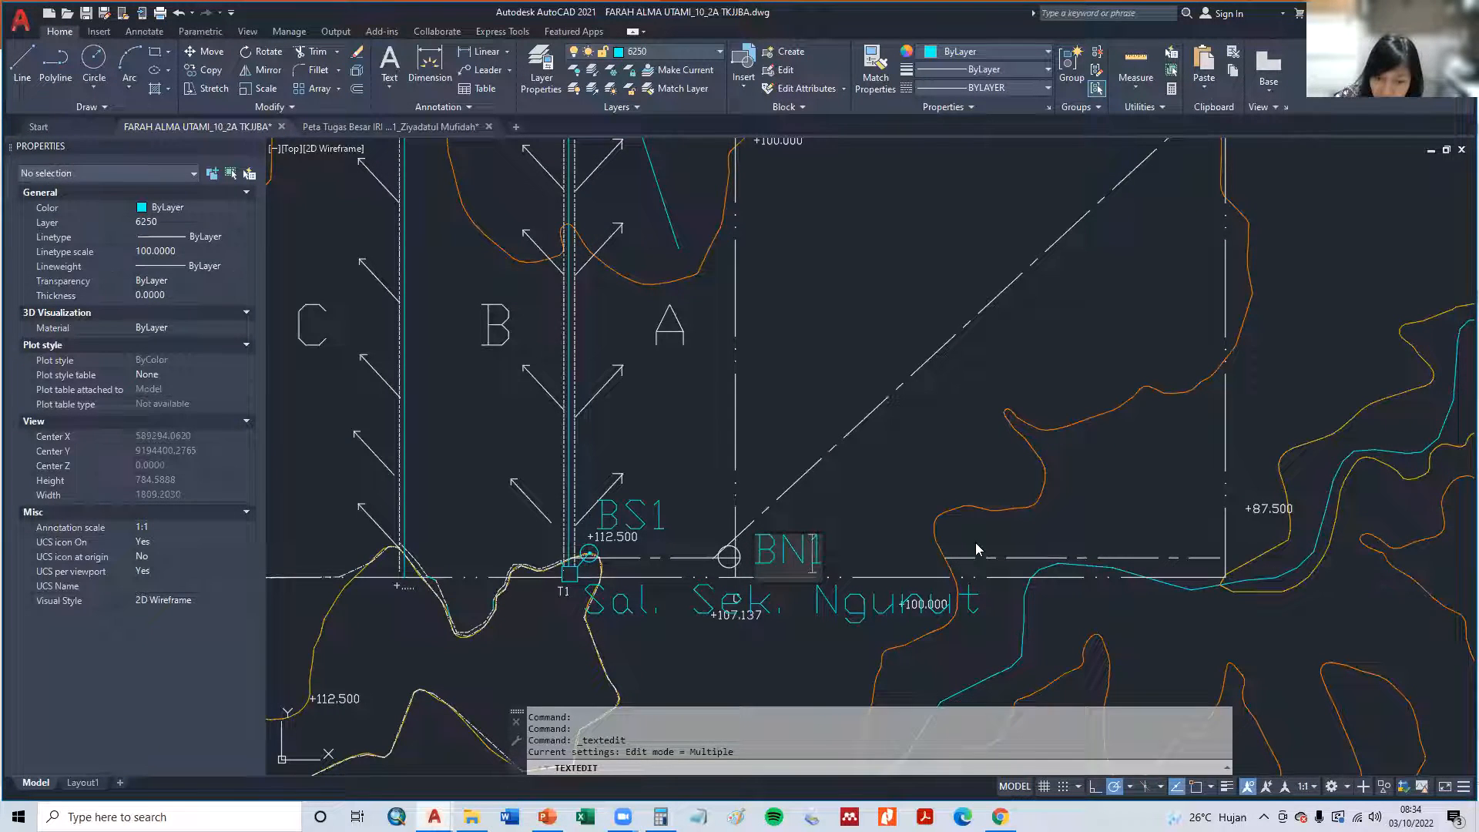
click(908, 528)
click(810, 544)
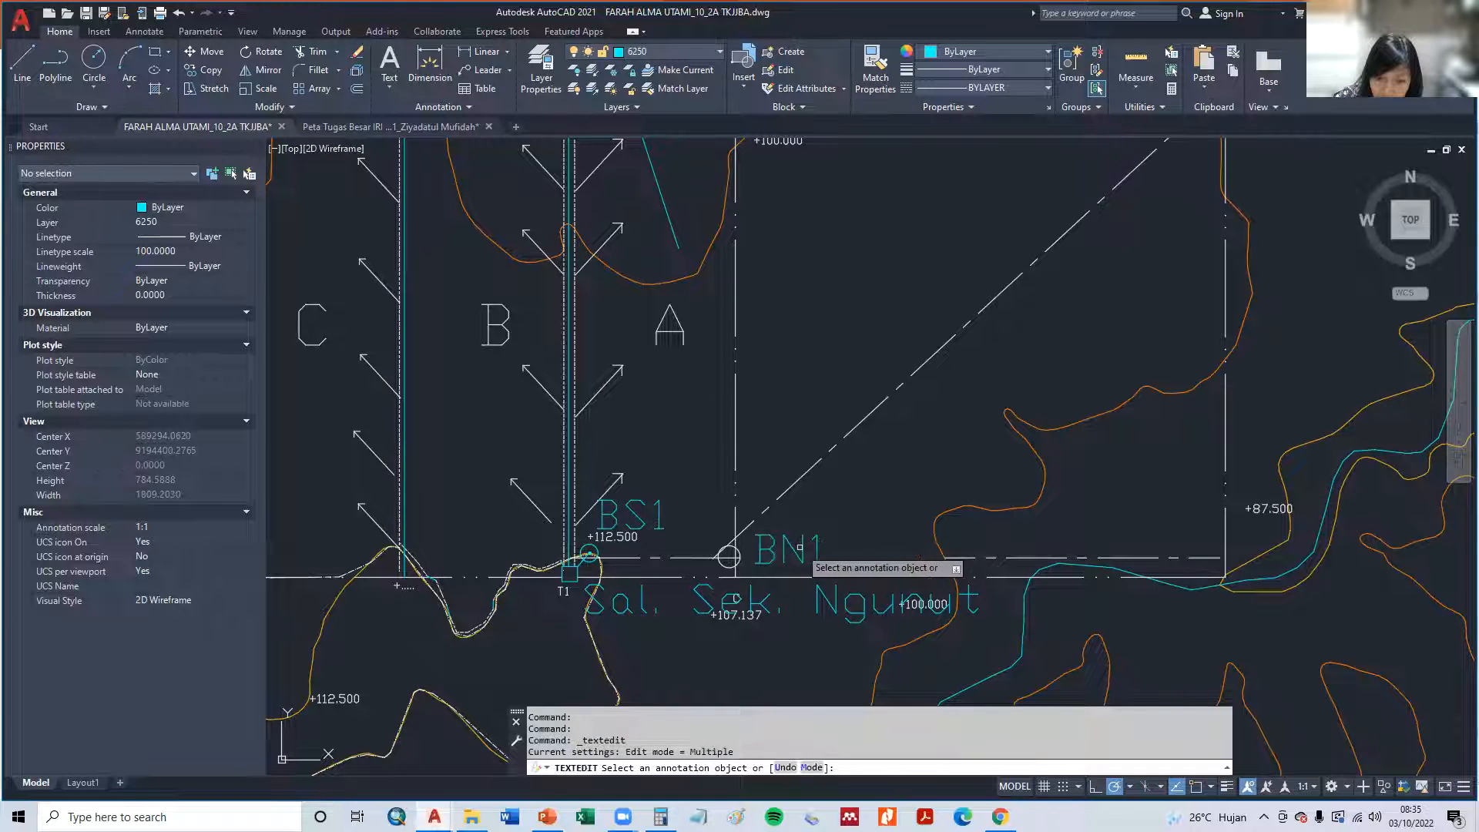
right_click(803, 553)
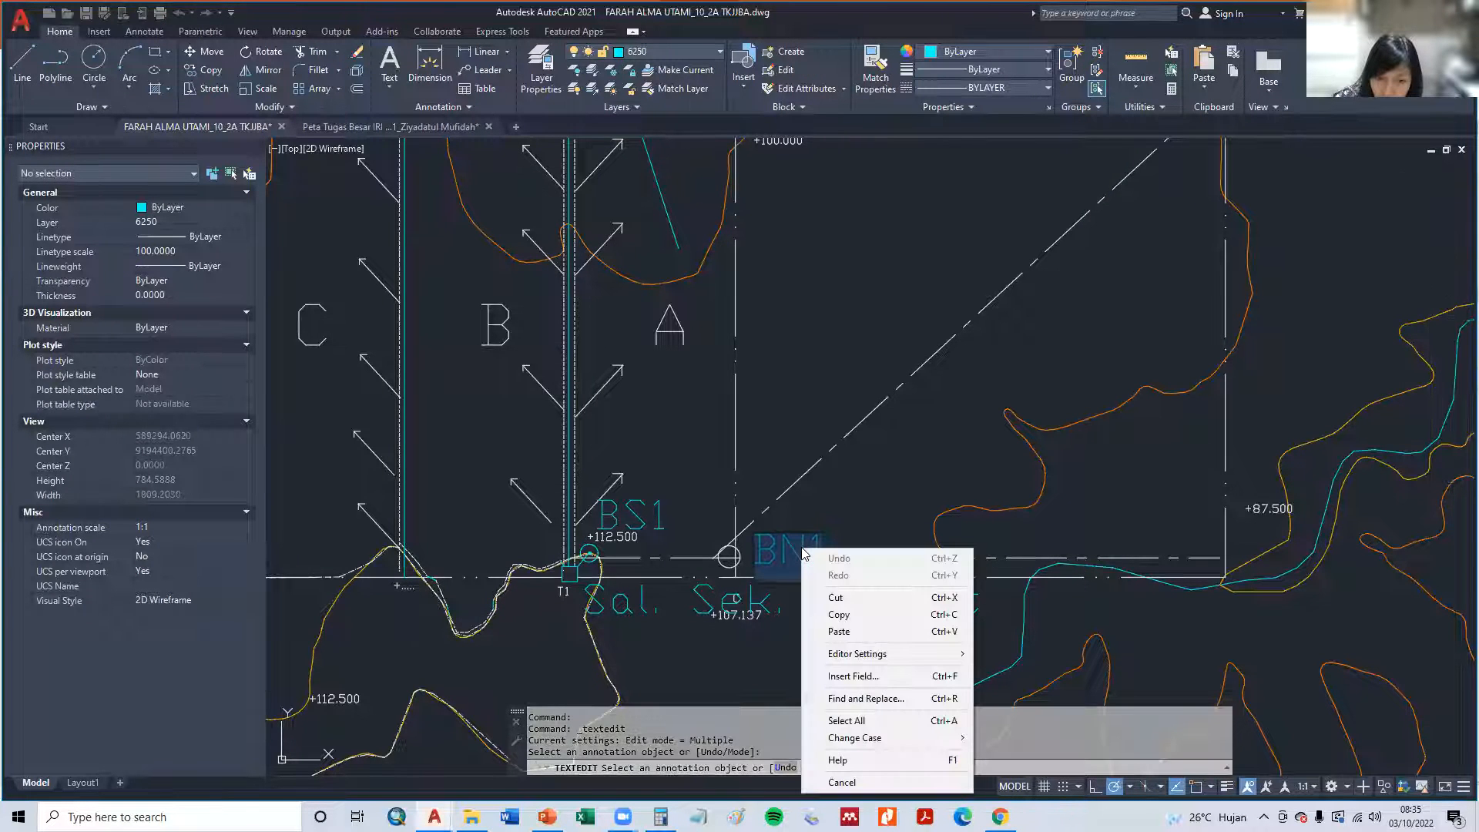
key(Escape)
key(Escape)
key(Escape)
- Copy the BN1 label to the short channel between the BS1 and BN1 circles, just above Sal. Sek. Ngunut
text(c)
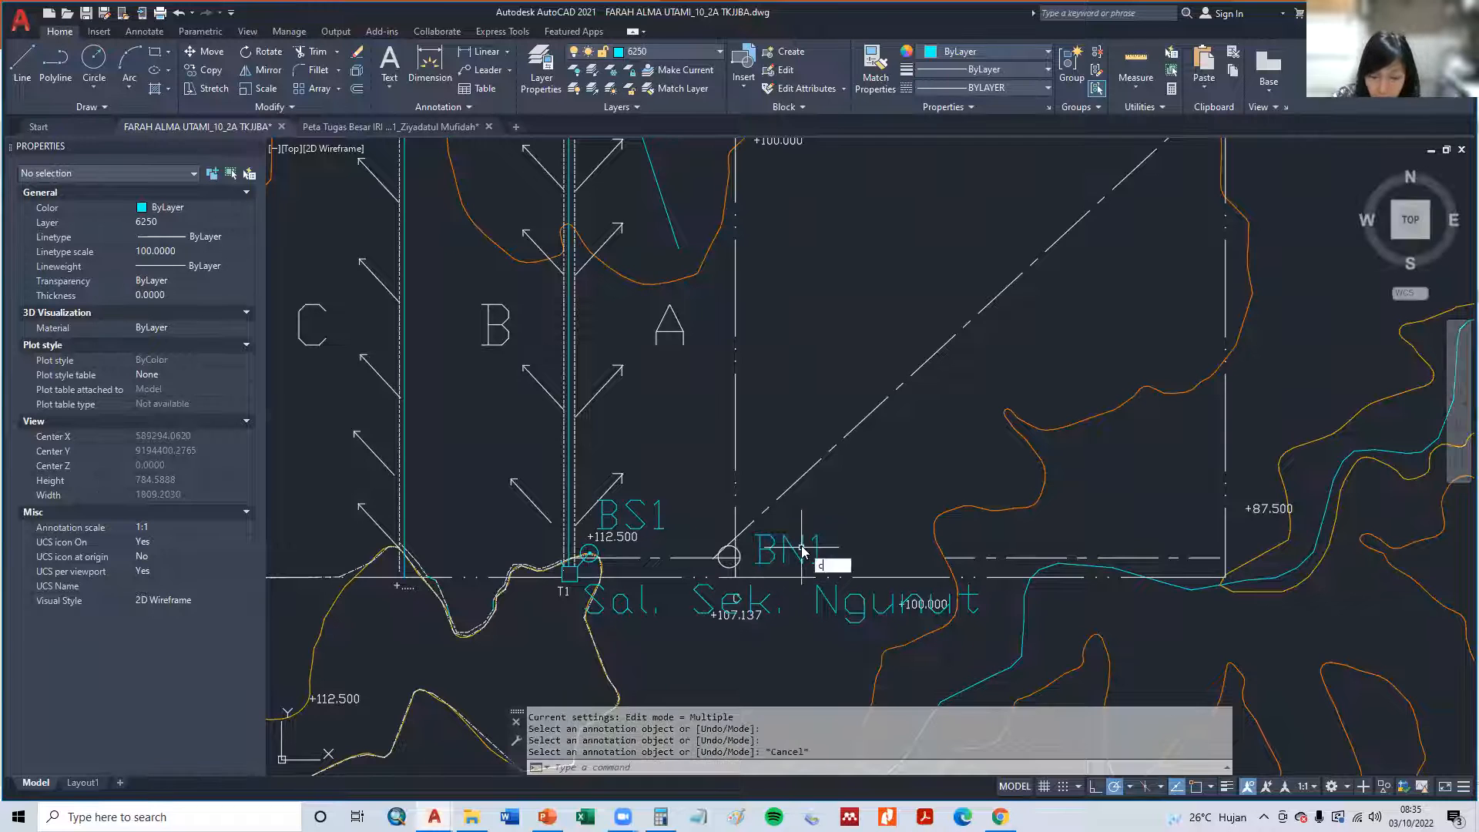
text(o)
key(Return)
click(802, 550)
key(Return)
click(803, 550)
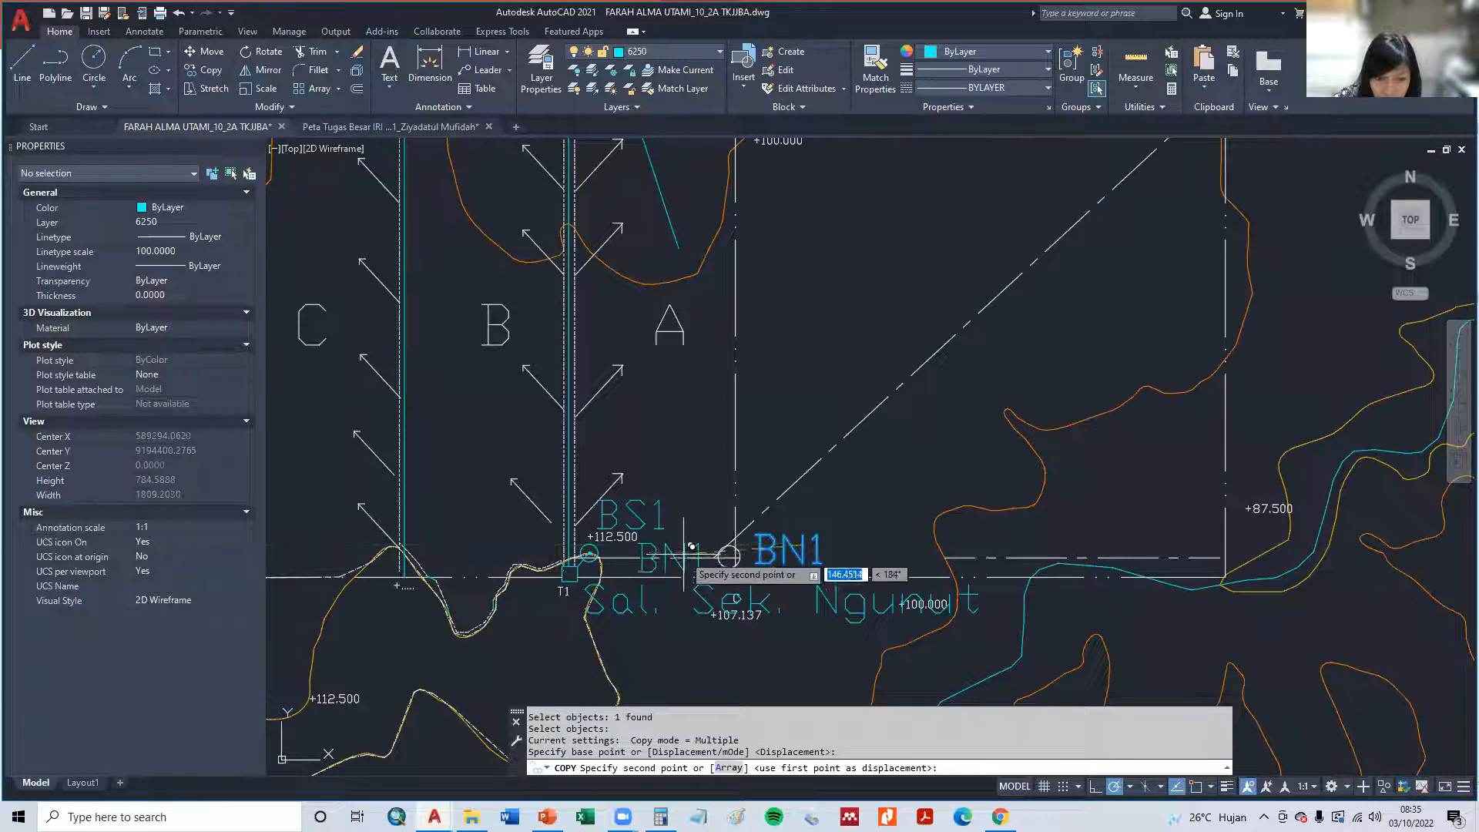
click(664, 570)
key(Escape)
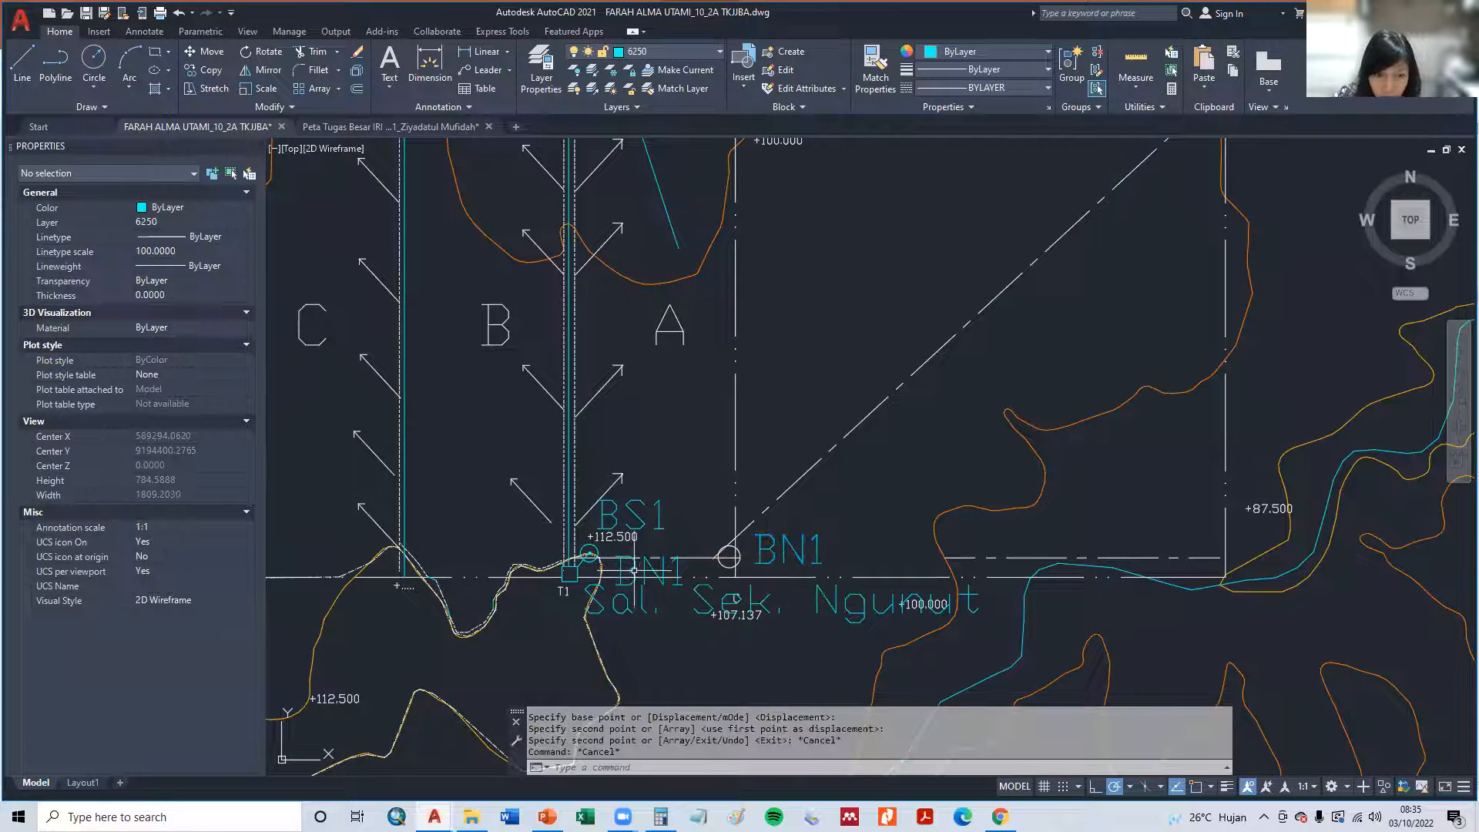
- Change the copied label on the short channel between the BS1 and BN1 circles to RN1
double_click(633, 570)
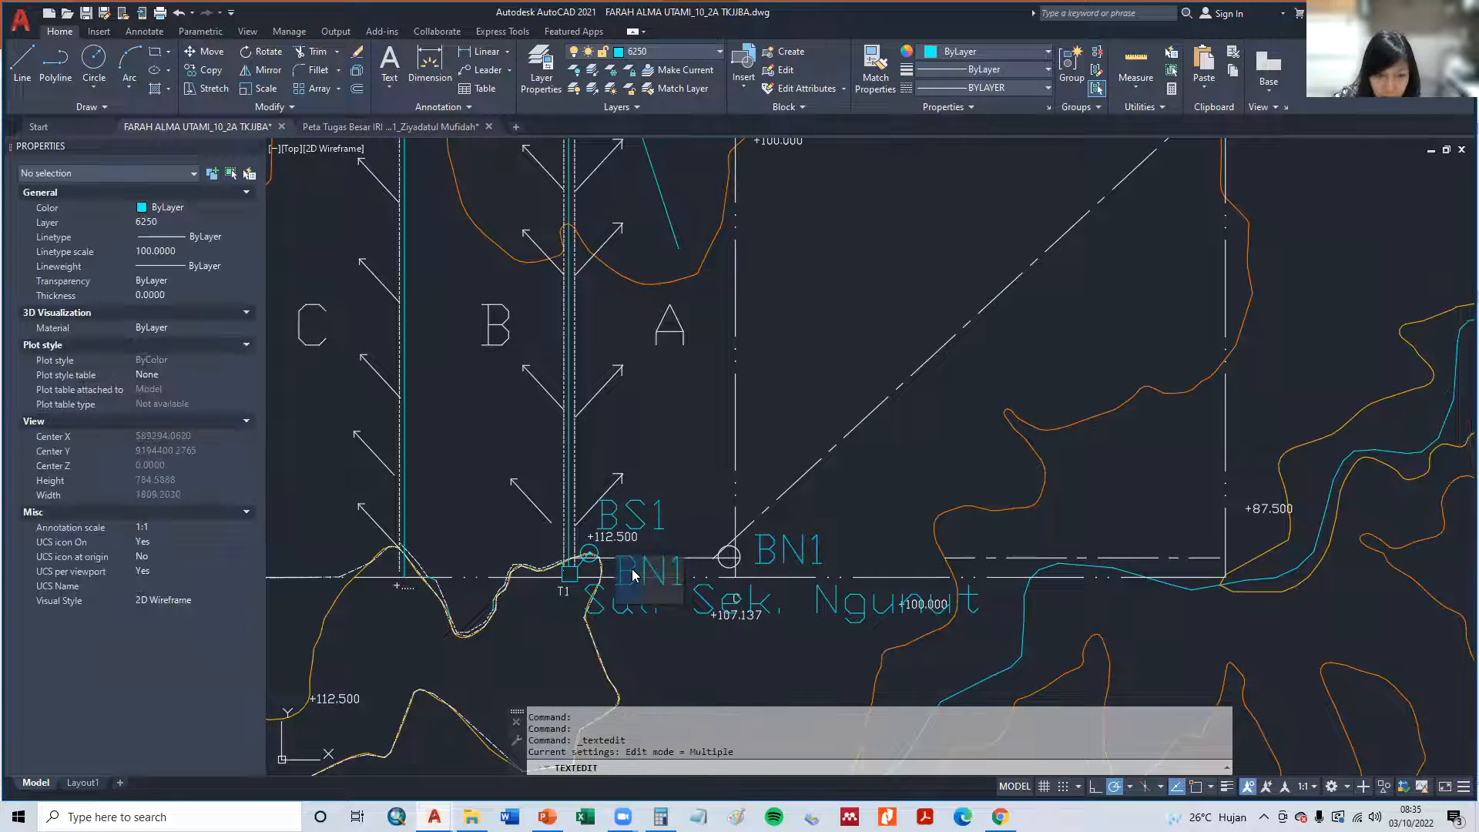
click(717, 524)
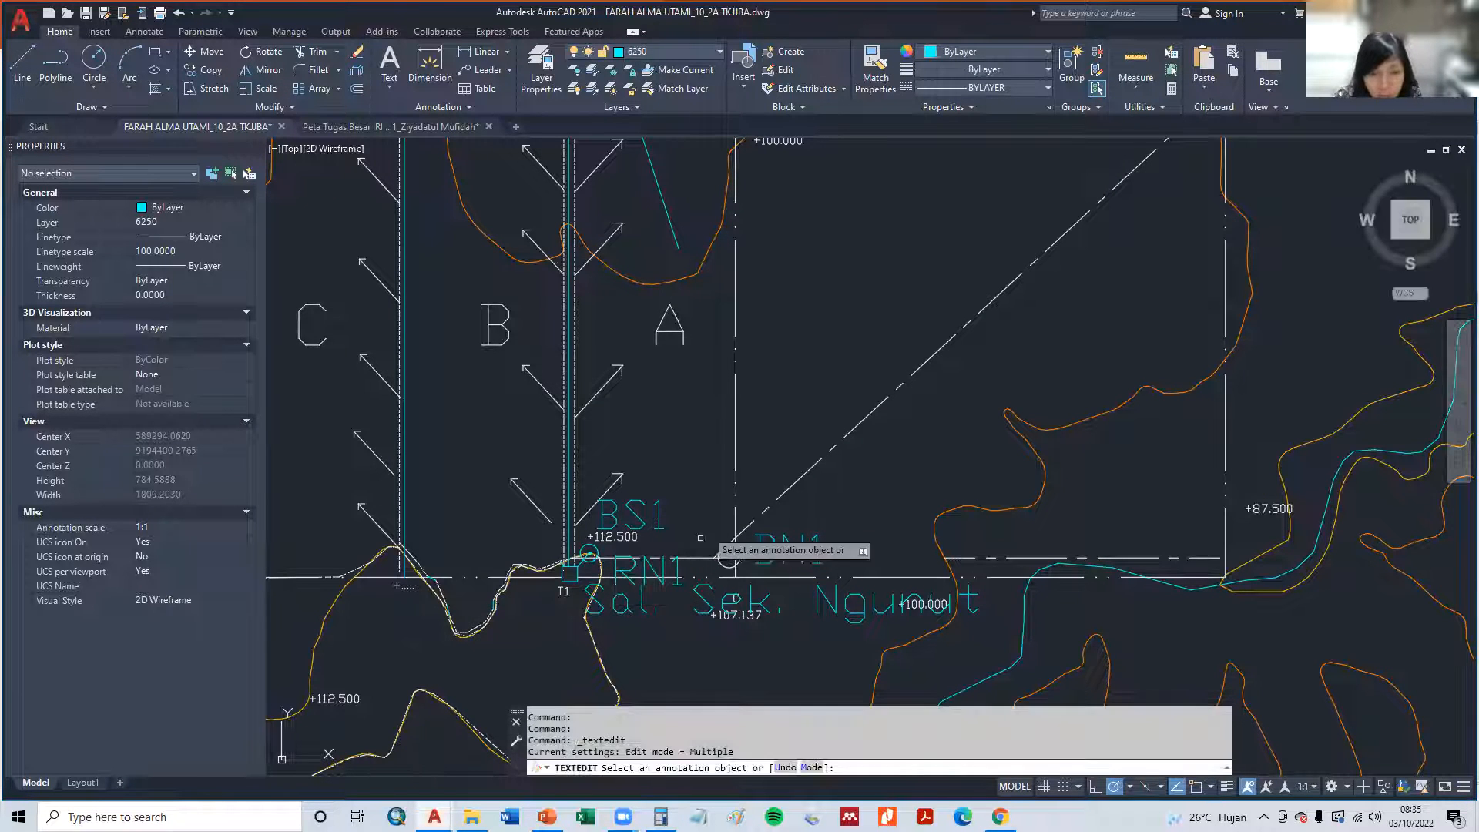
scroll(1114, 494, up, 3)
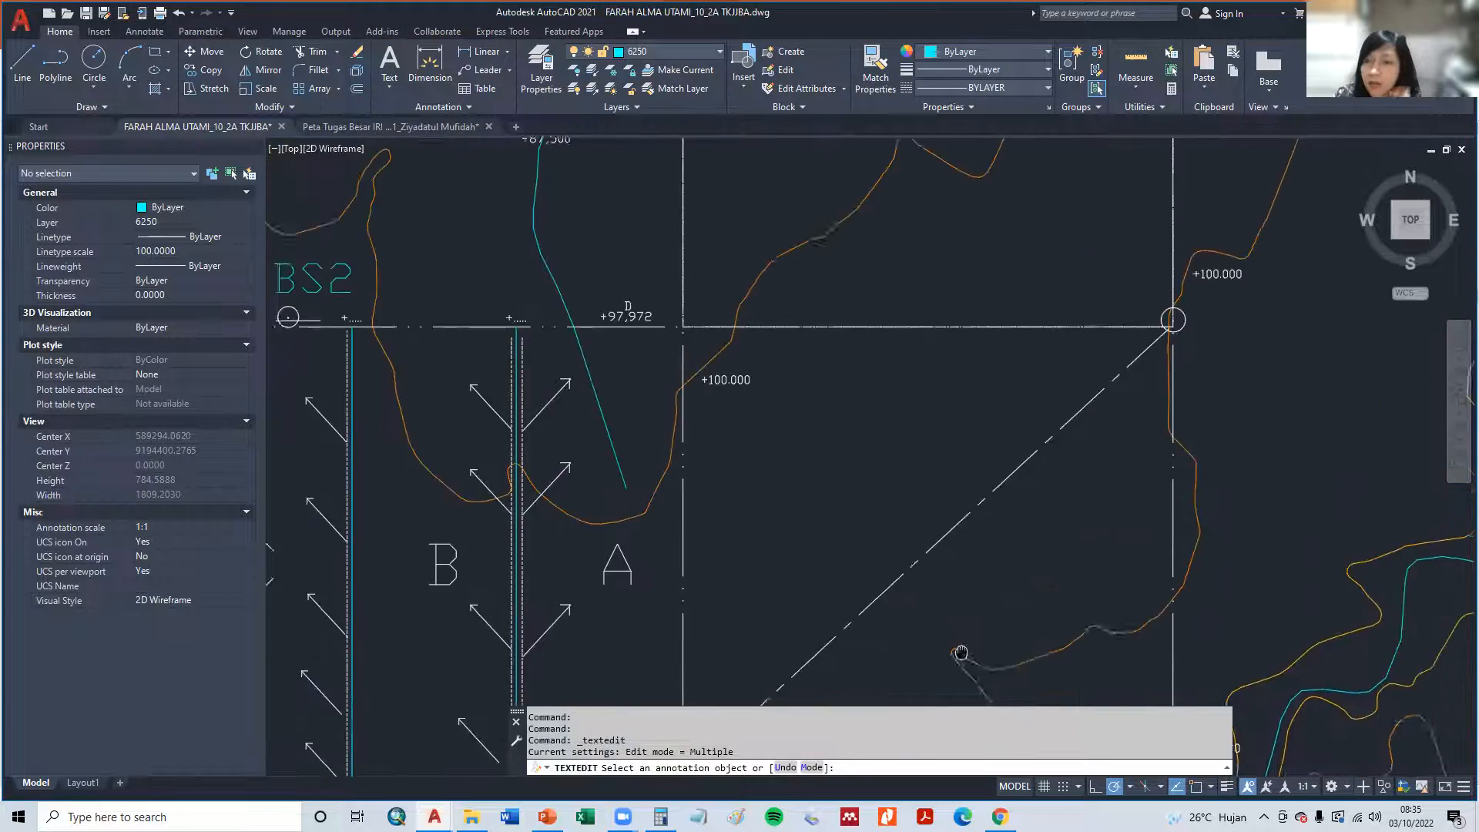
scroll(889, 451, down, 3)
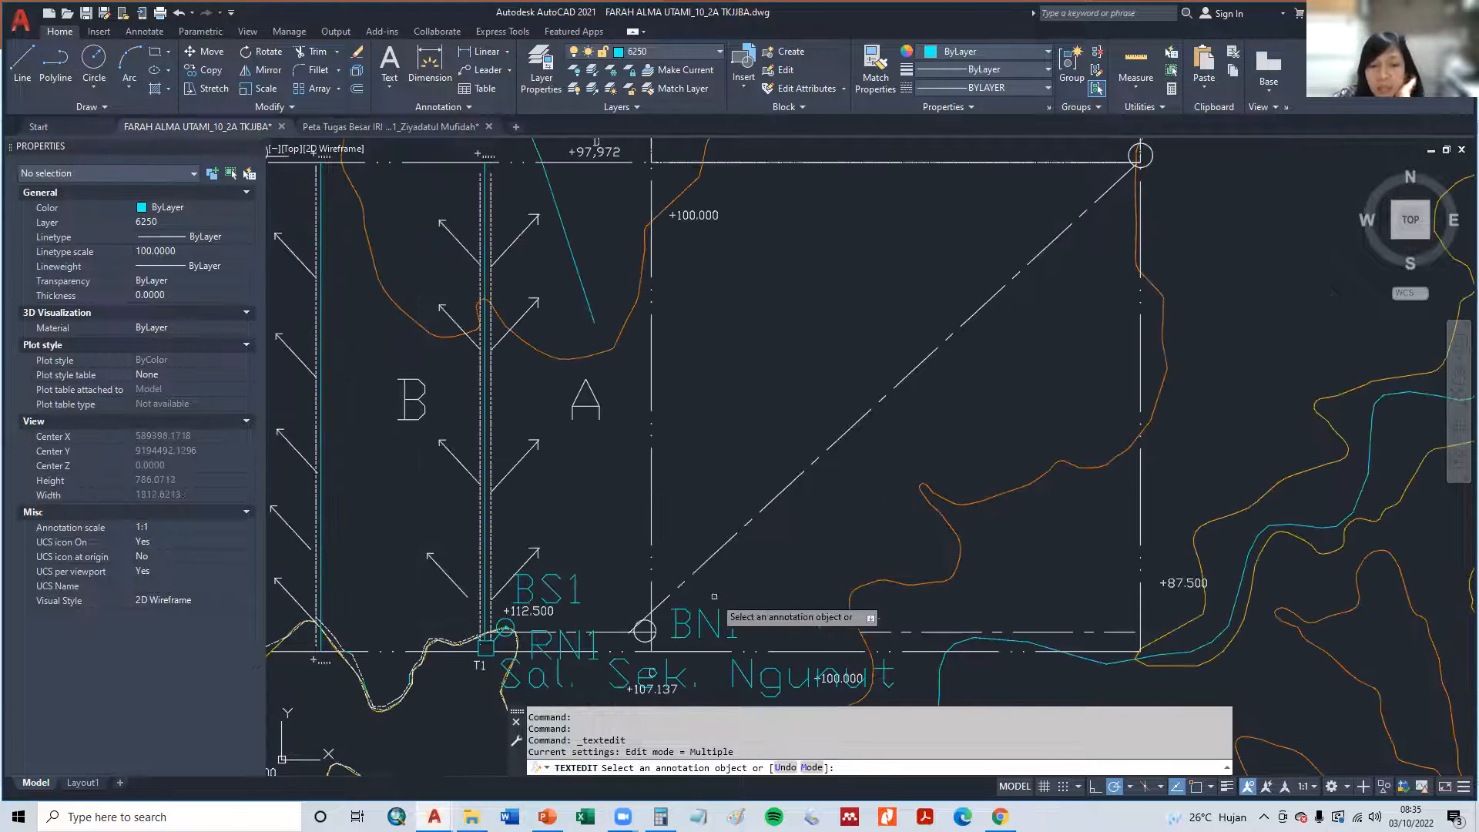
click(576, 645)
key(Escape)
- Copy the RN1 label to just above the middle of the diagonal channel
text(cp)
key(Return)
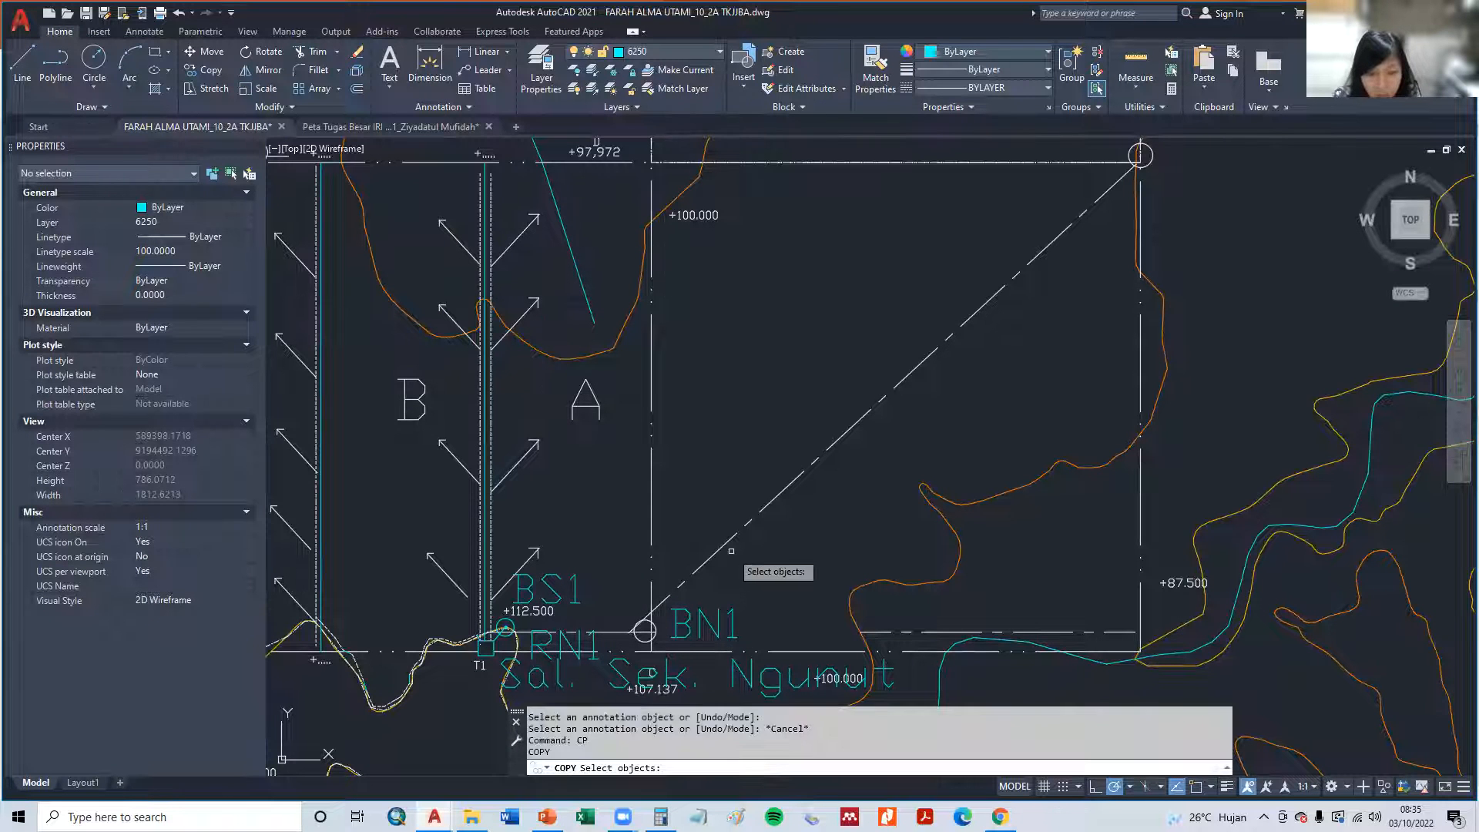
click(592, 645)
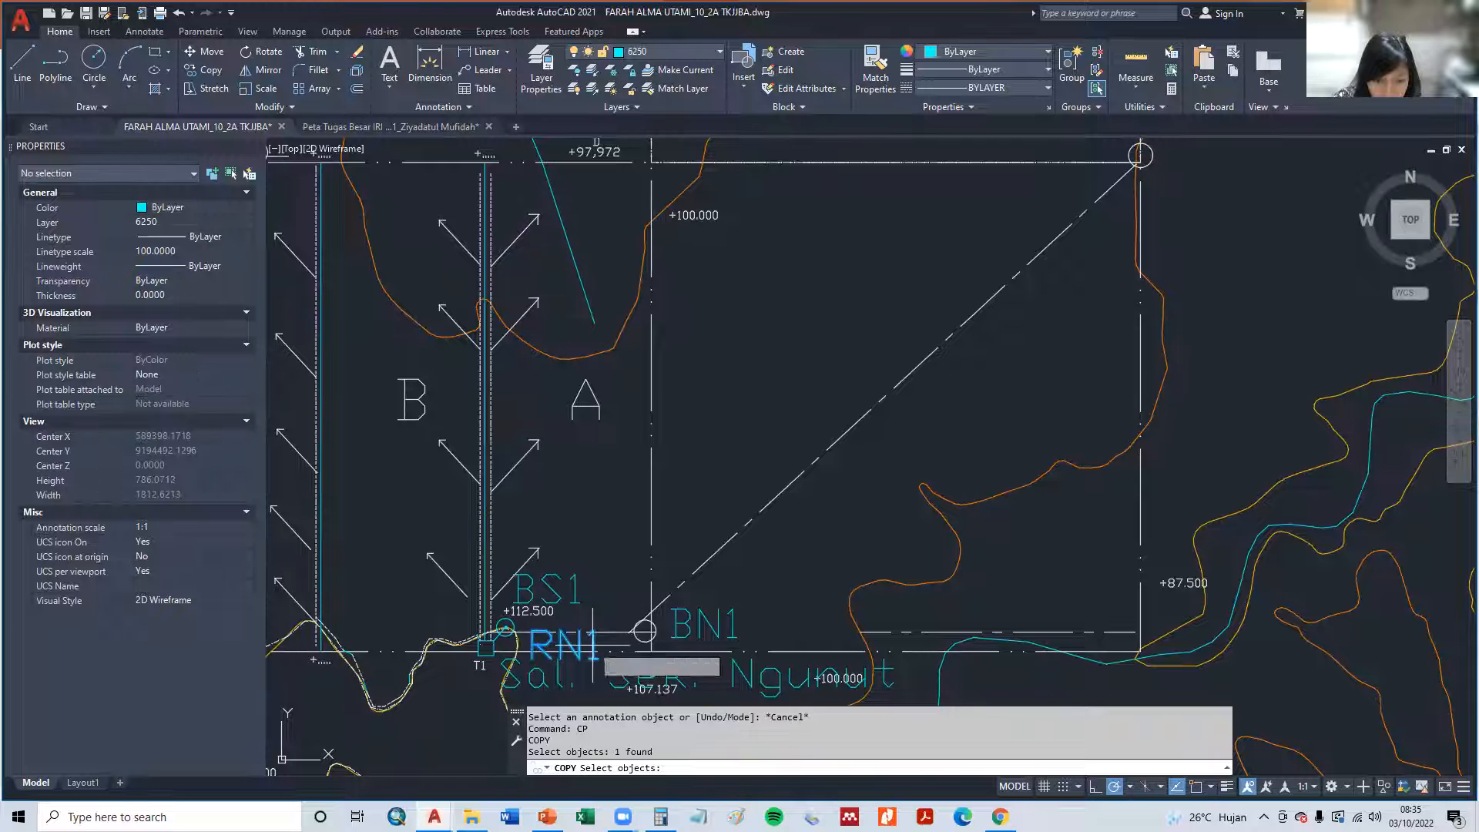
key(Return)
click(599, 638)
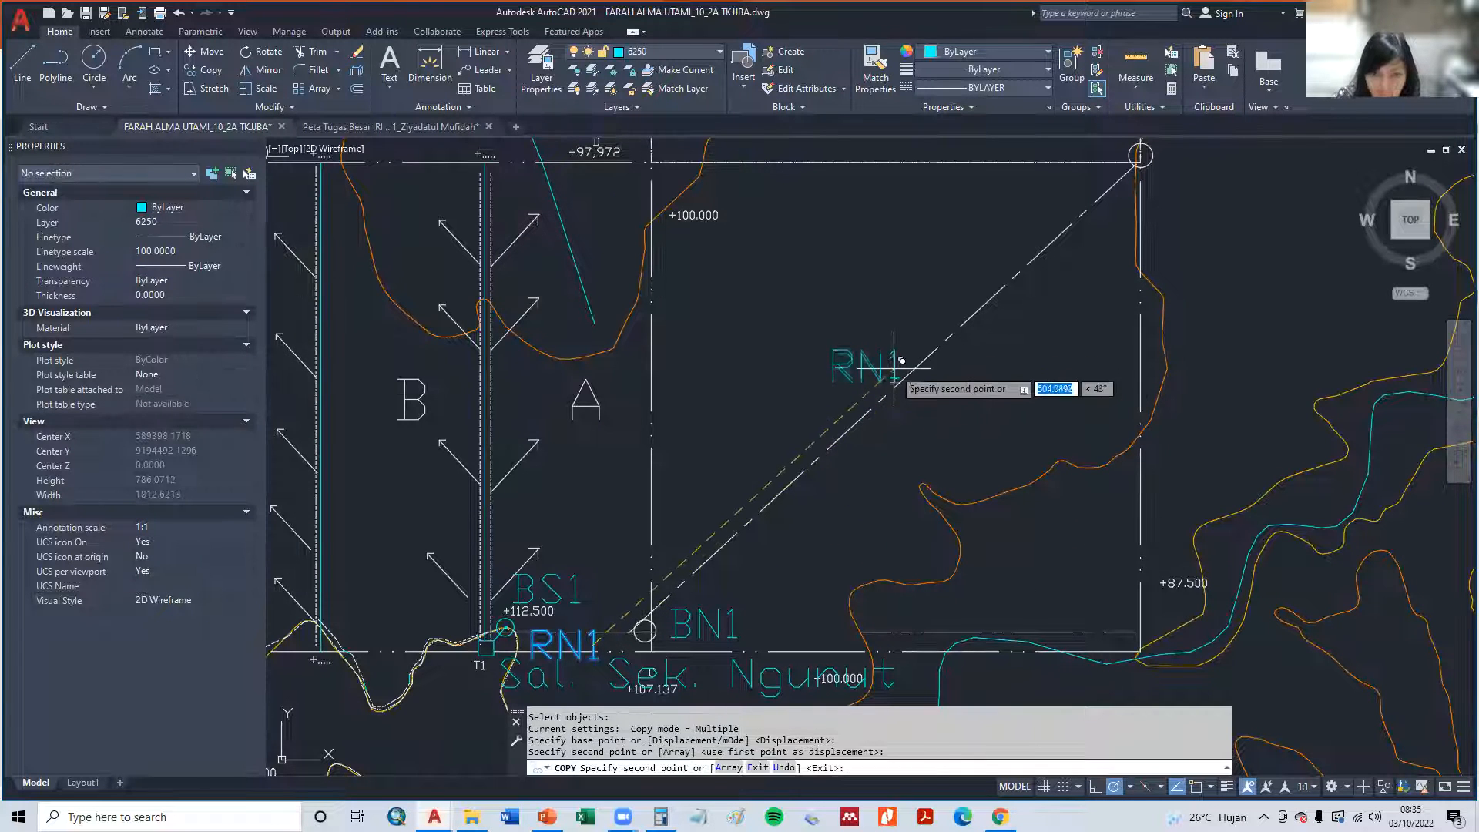
click(899, 356)
key(Return)
- Change the copied label above the diagonal channel to RN2
double_click(882, 372)
text(RN2)
key(Return)
scroll(939, 490, down, 2)
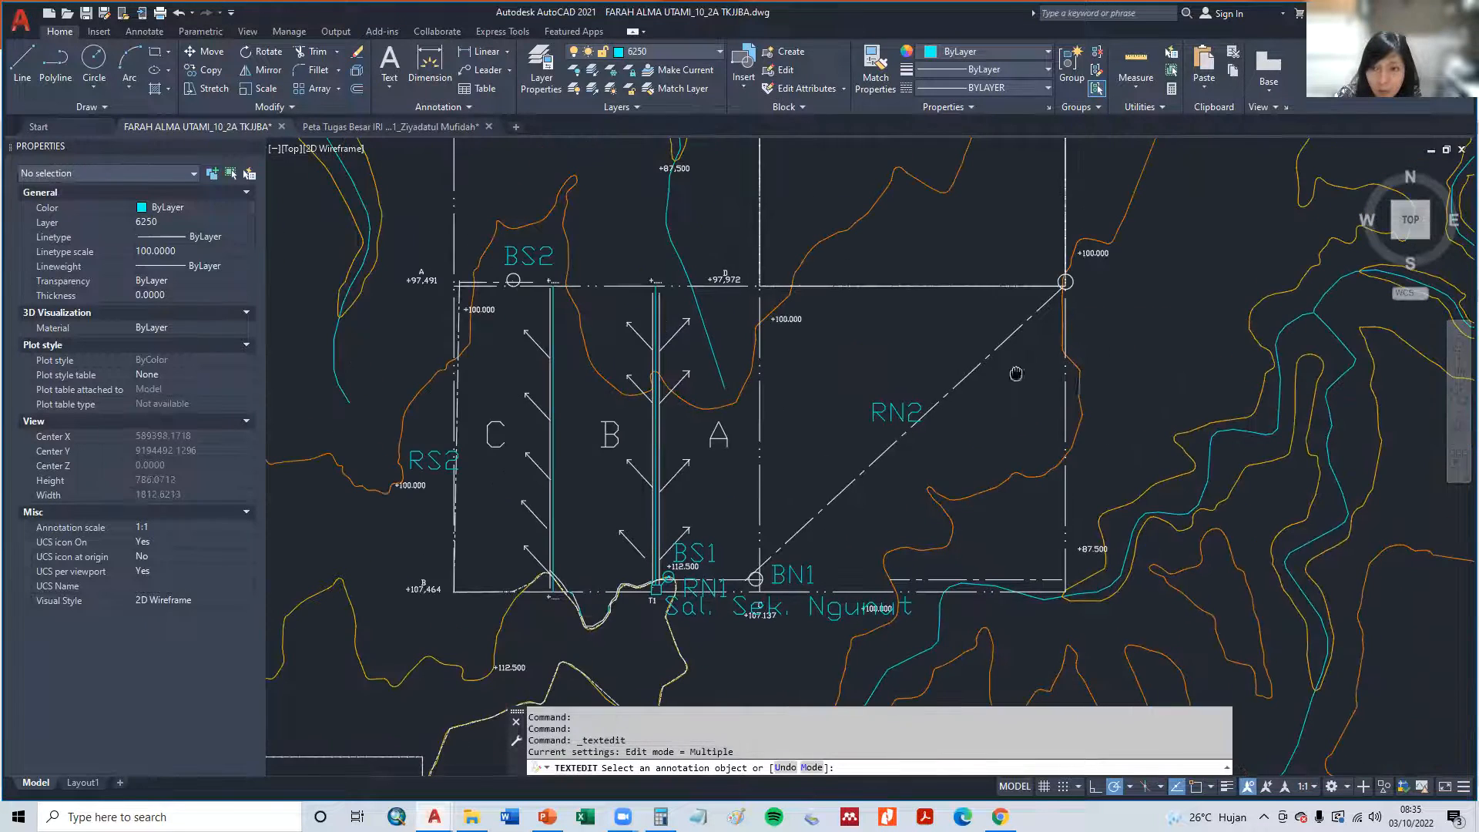
key(Escape)
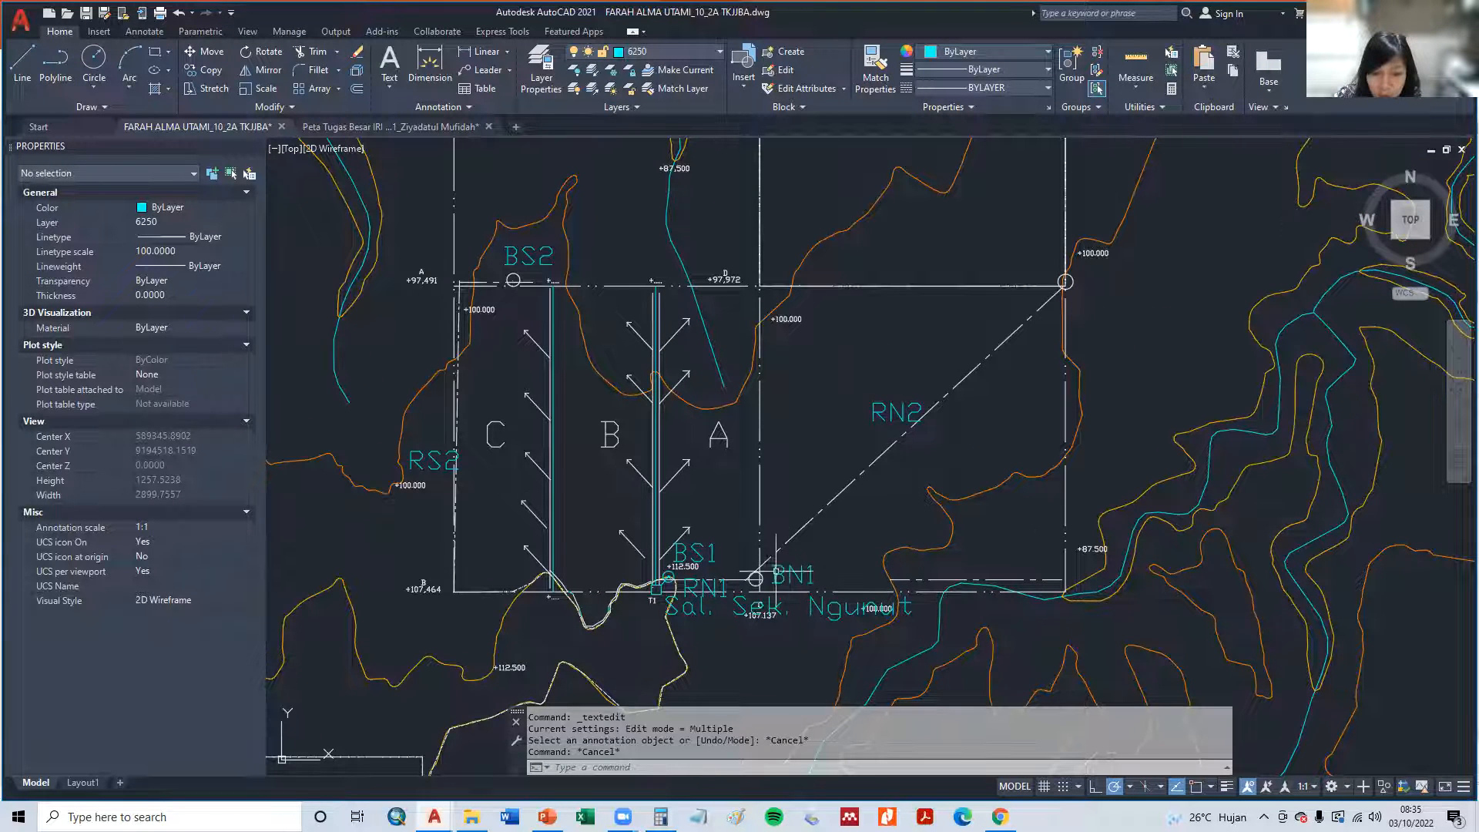
- Copy the BN1 label to beside the circle at the far upper end of the diagonal RN2 channel
text(c)
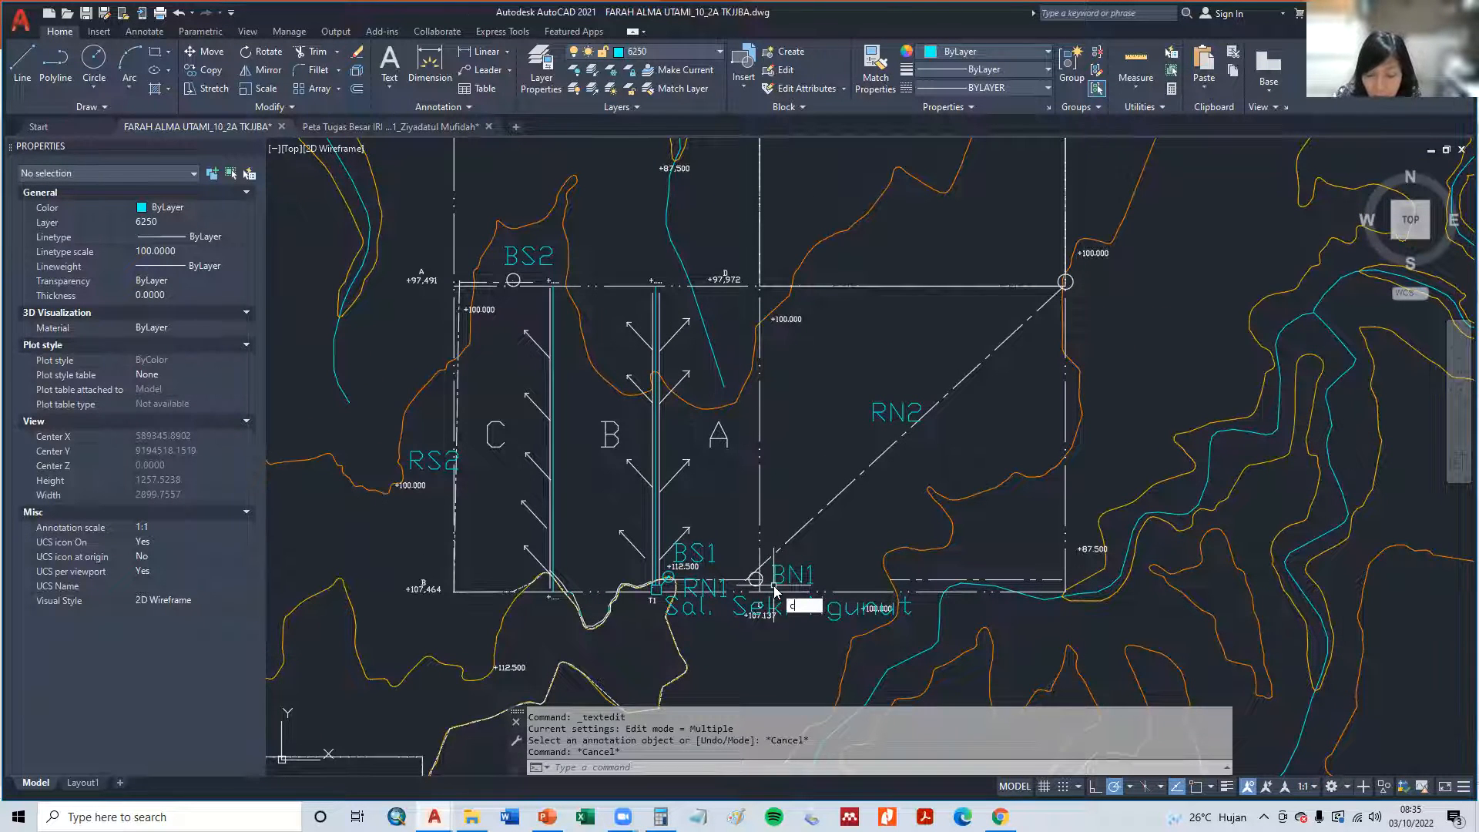
text(o)
key(Return)
click(792, 573)
key(Return)
scroll(792, 572, up, 2)
click(793, 572)
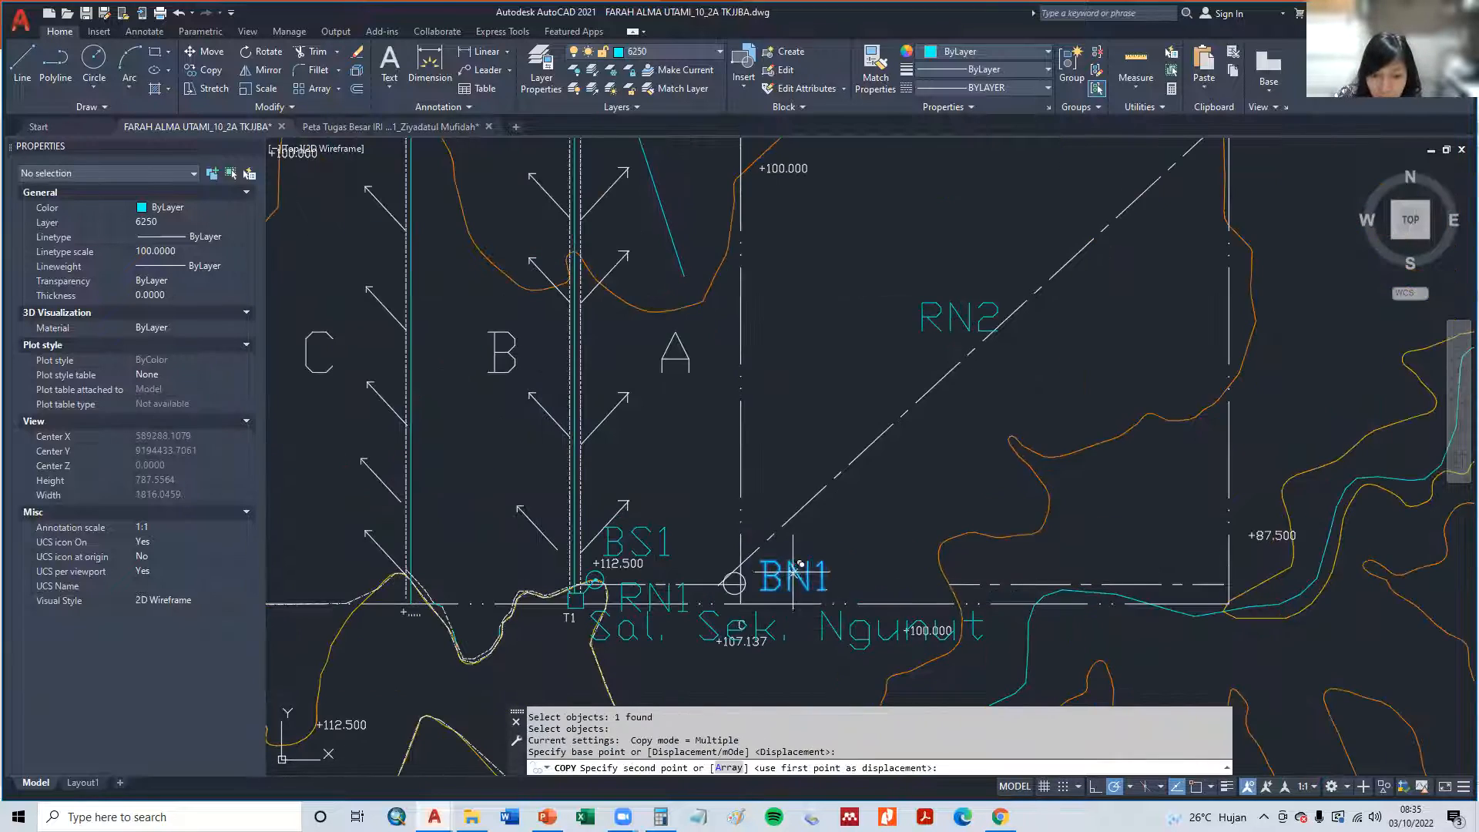
scroll(1121, 393, down, 6)
click(1117, 390)
key(Escape)
key(Escape)
- Change the copied label beside the circle at the diagonal channel's upper end to BN2 and save the drawing
click(1123, 393)
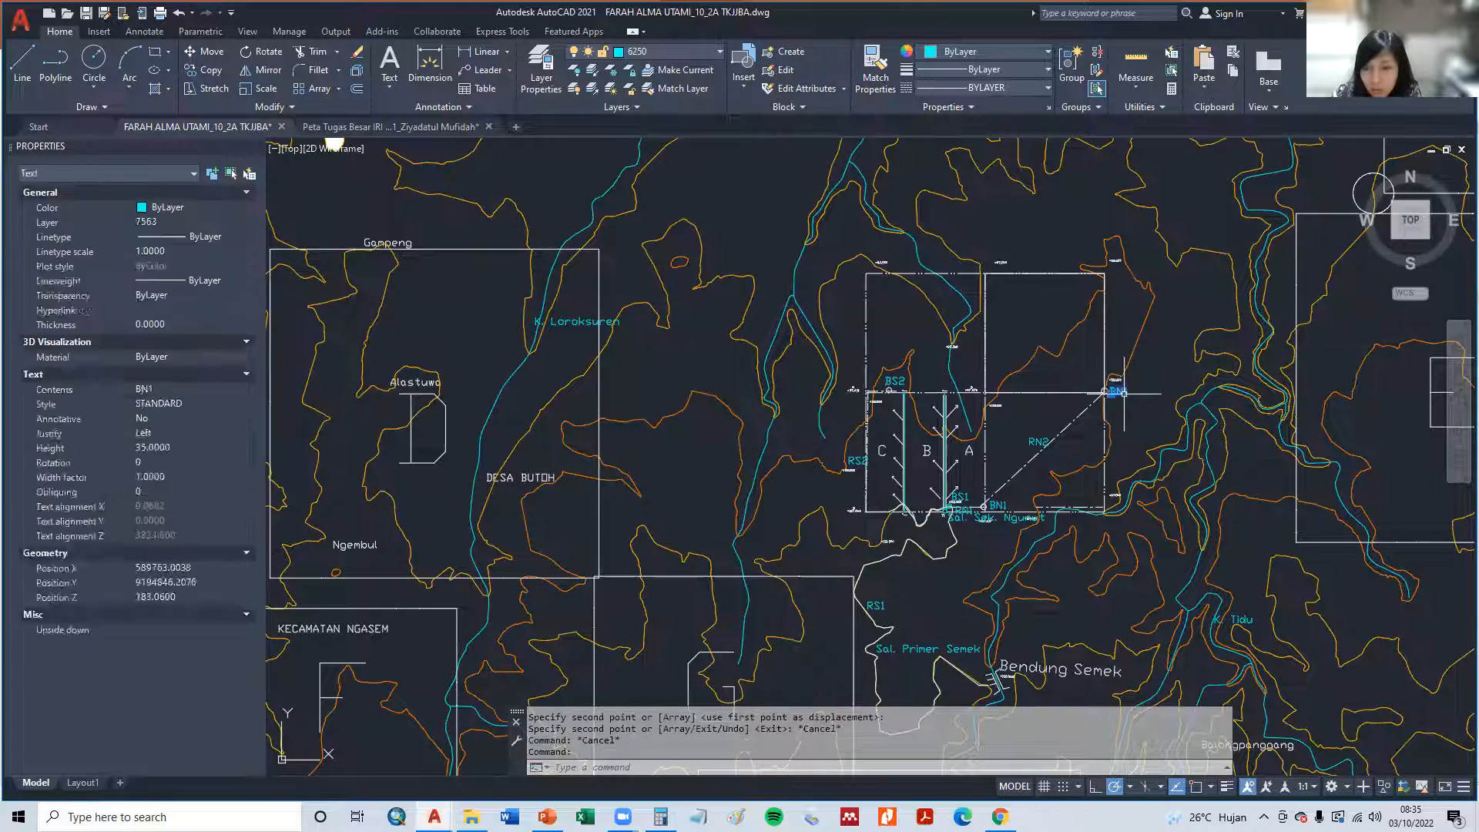
double_click(1124, 393)
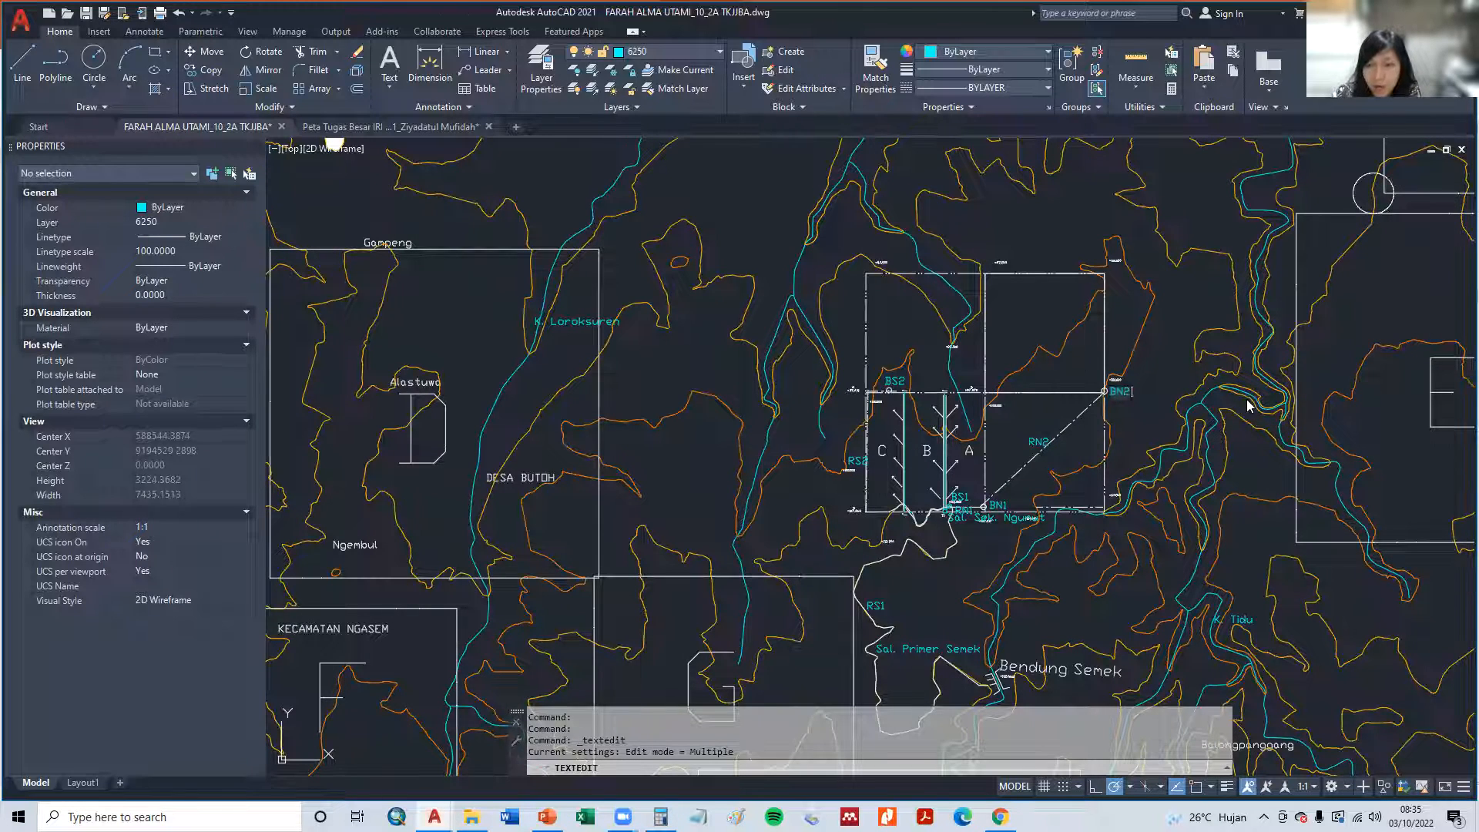
click(1137, 387)
scroll(1074, 446, up, 4)
key(Escape)
key(Escape)
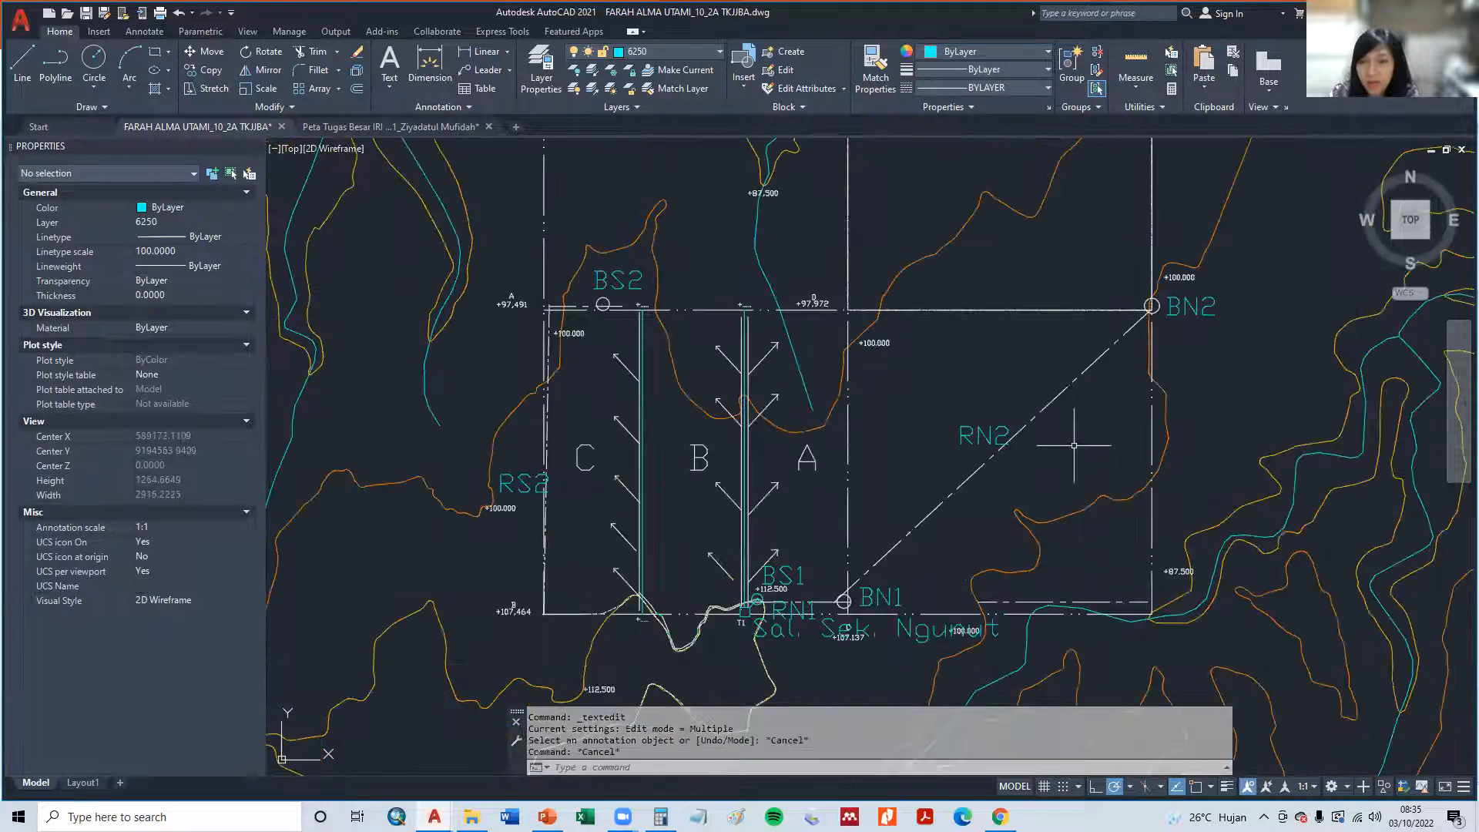
key(ctrl+s)
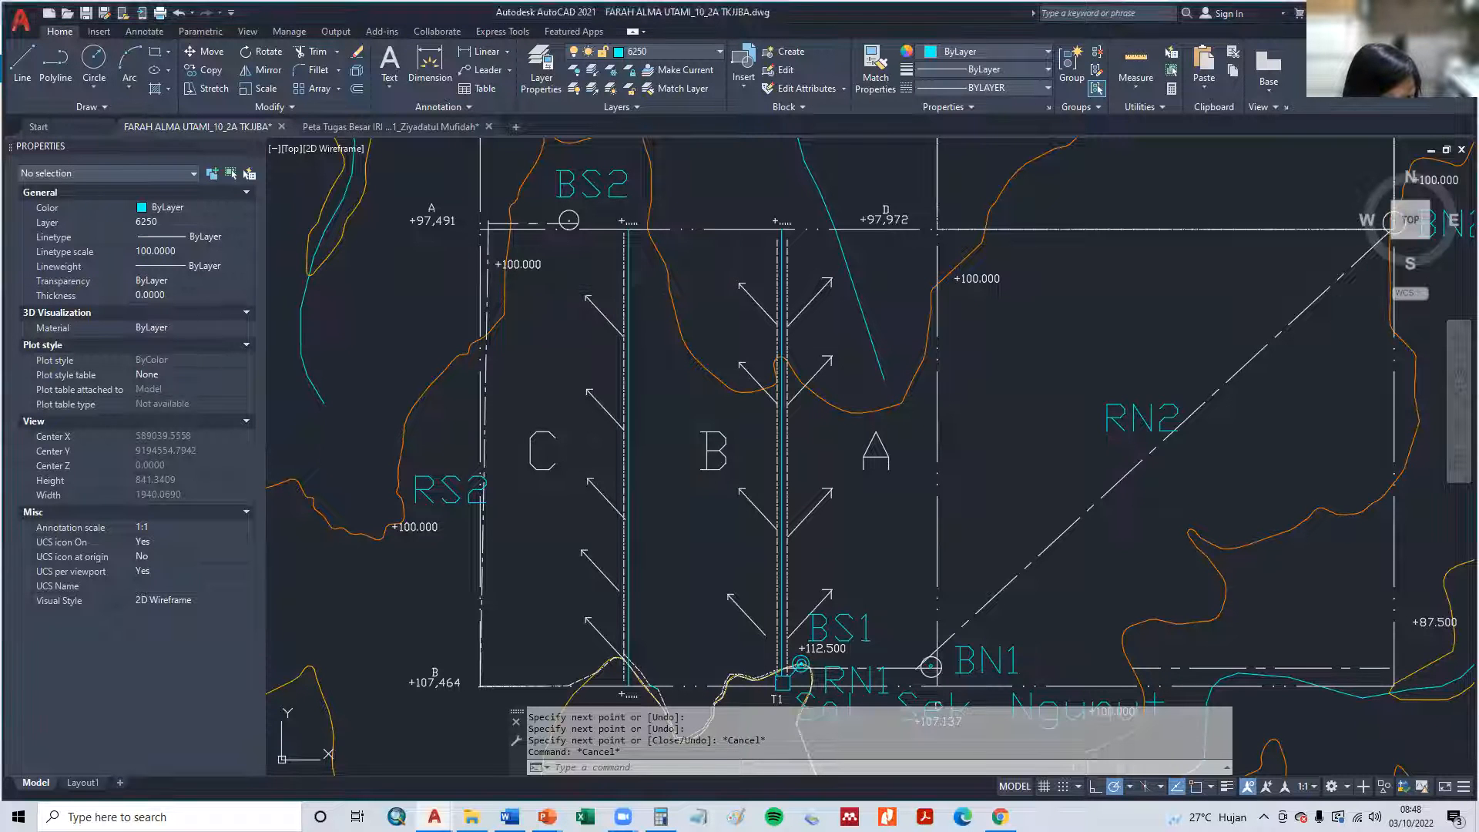
- Make layer 5214 the current layer, choosing to turn the current layer off
click(668, 51)
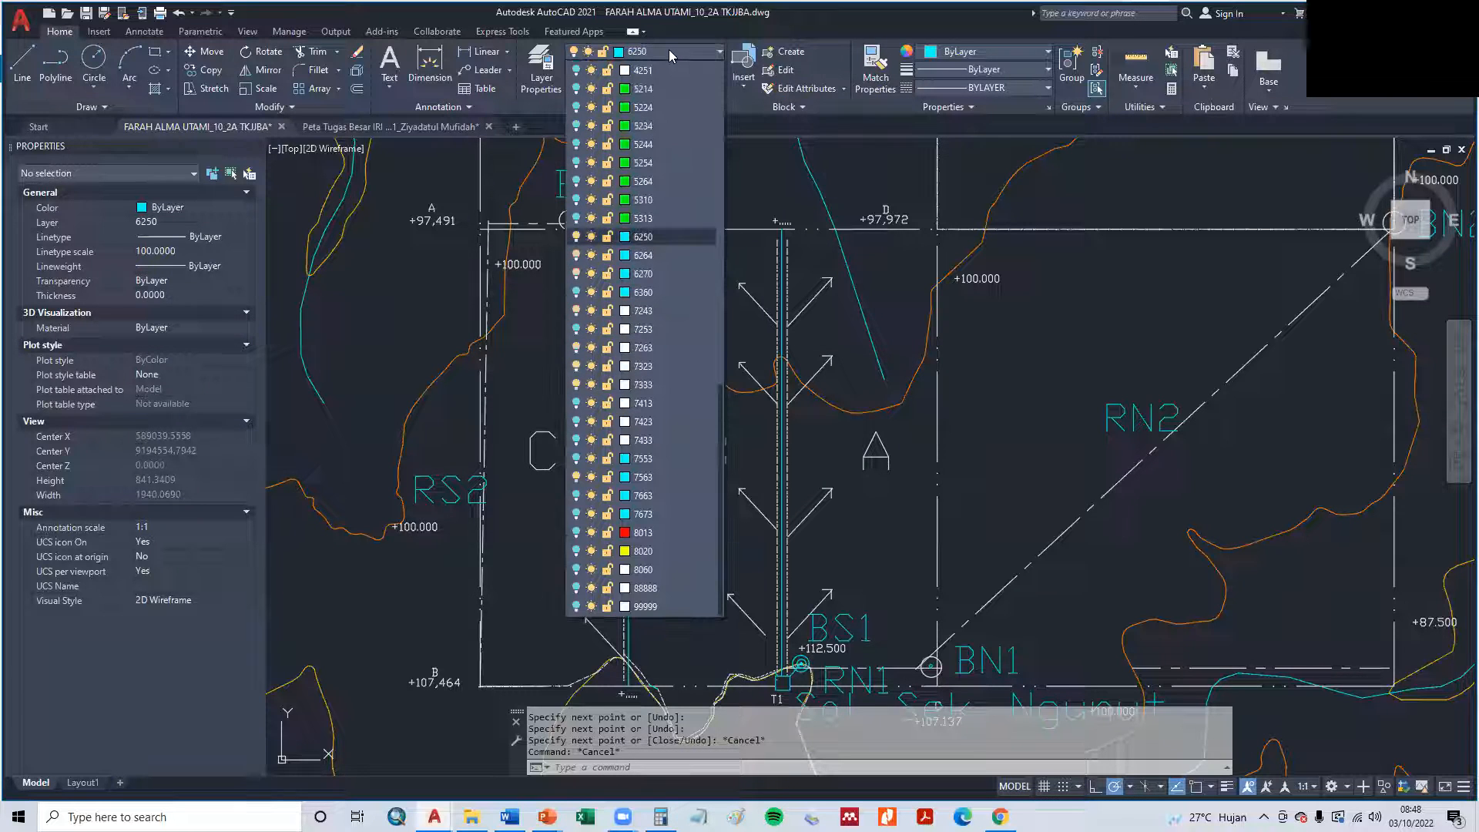
click(662, 89)
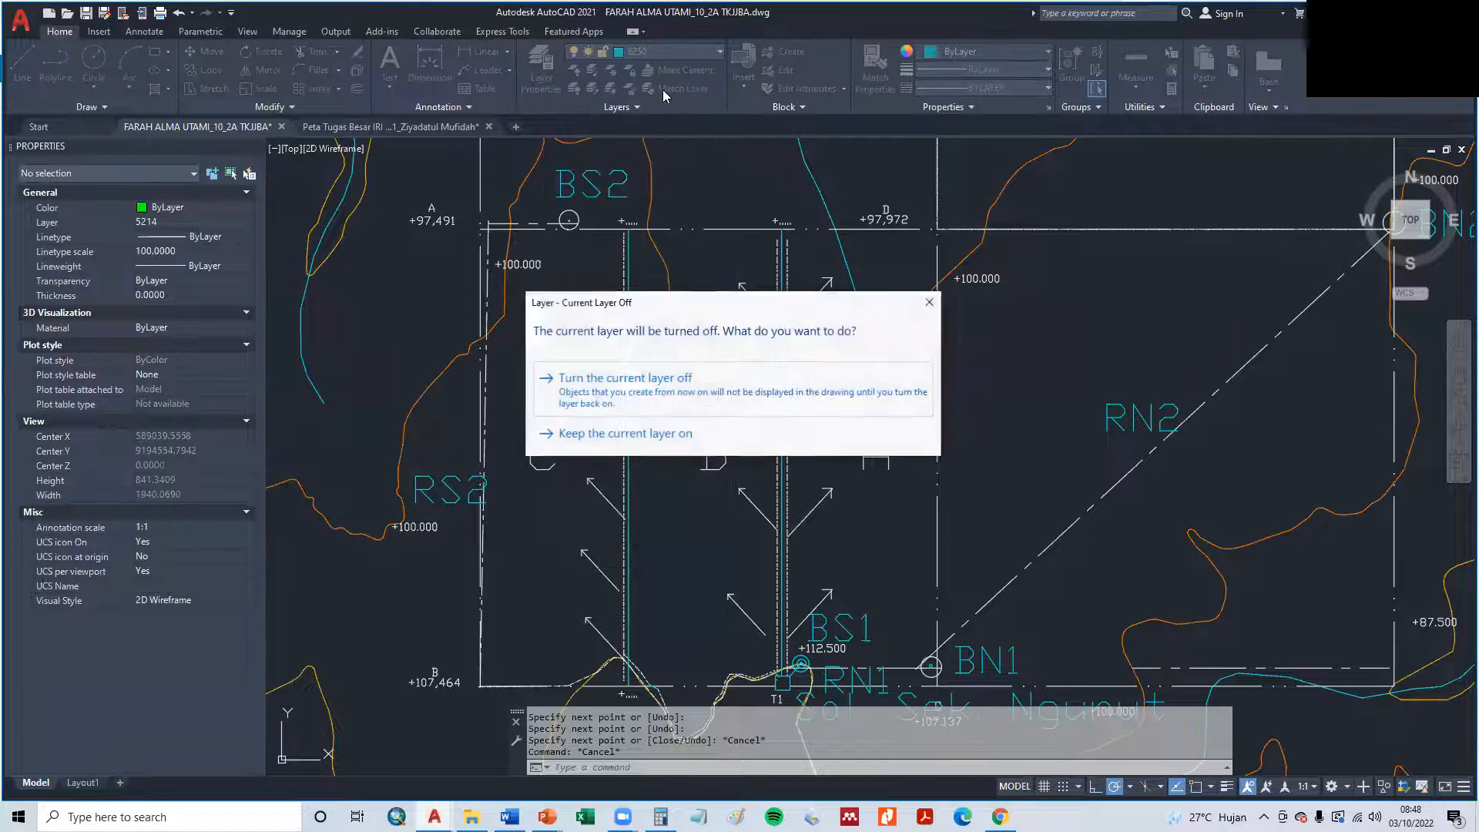
click(656, 385)
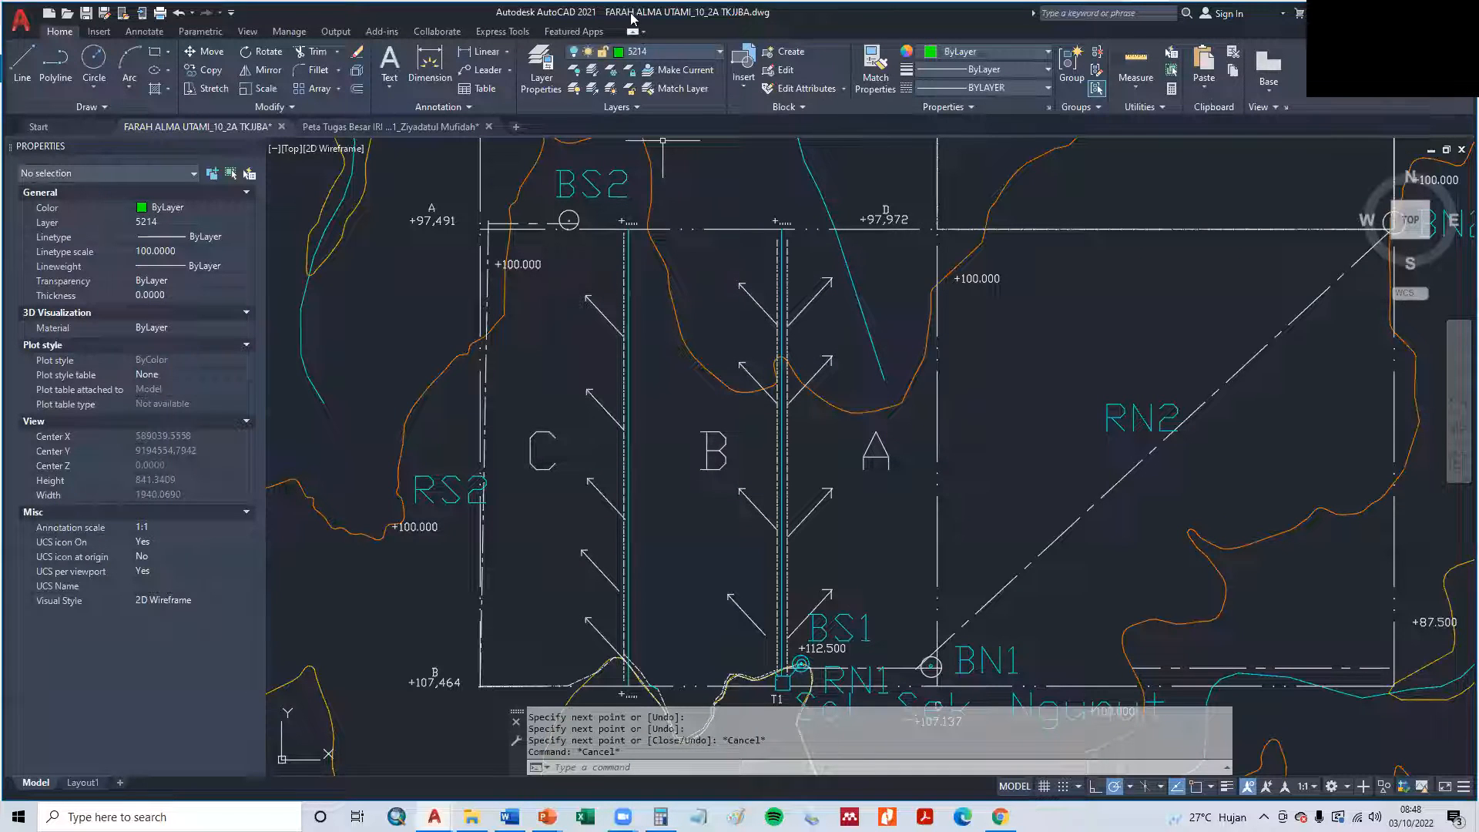
- Set the linetype of layer 5214 to DASHED2
click(541, 69)
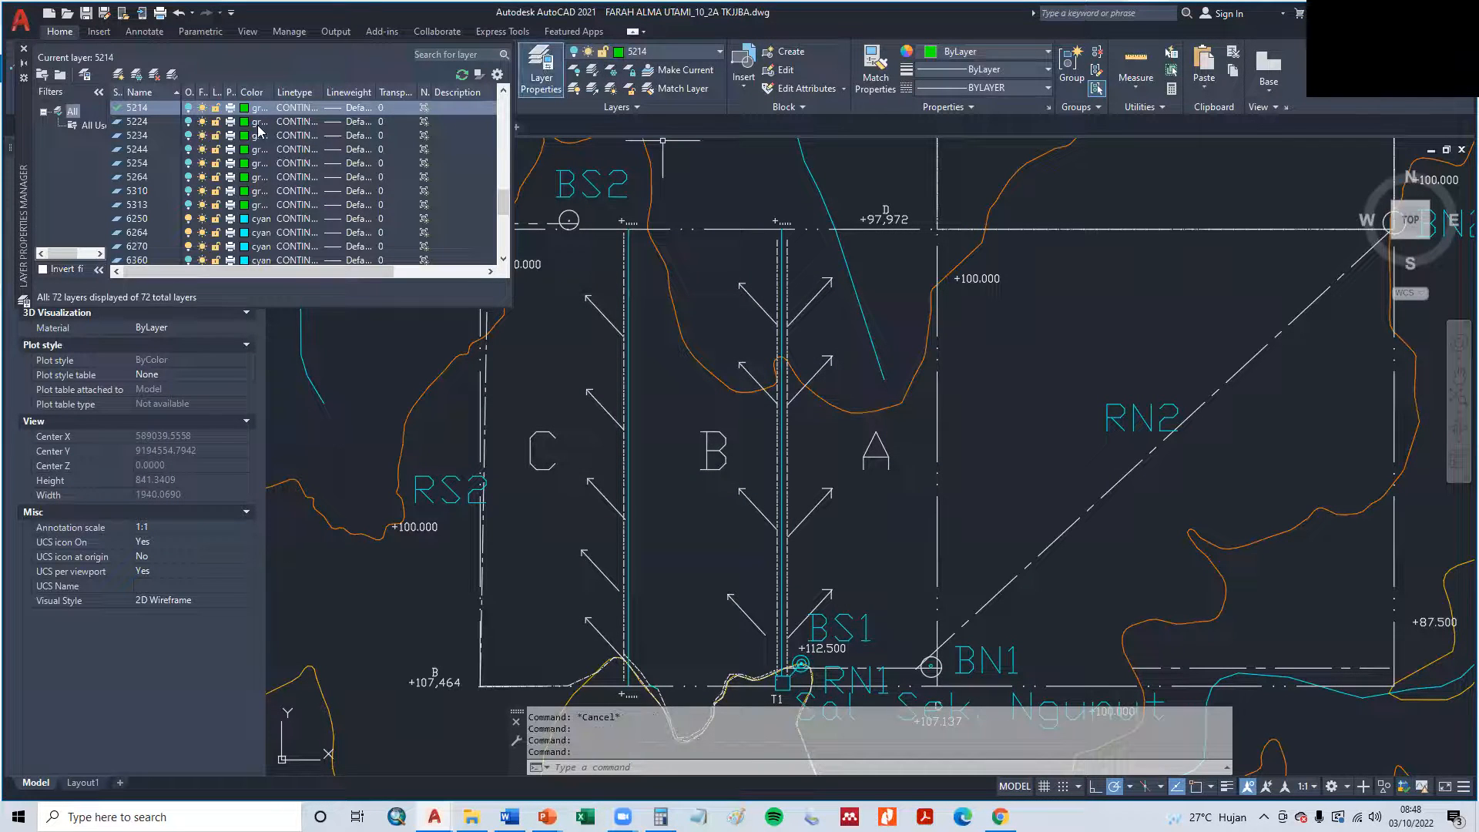
click(340, 107)
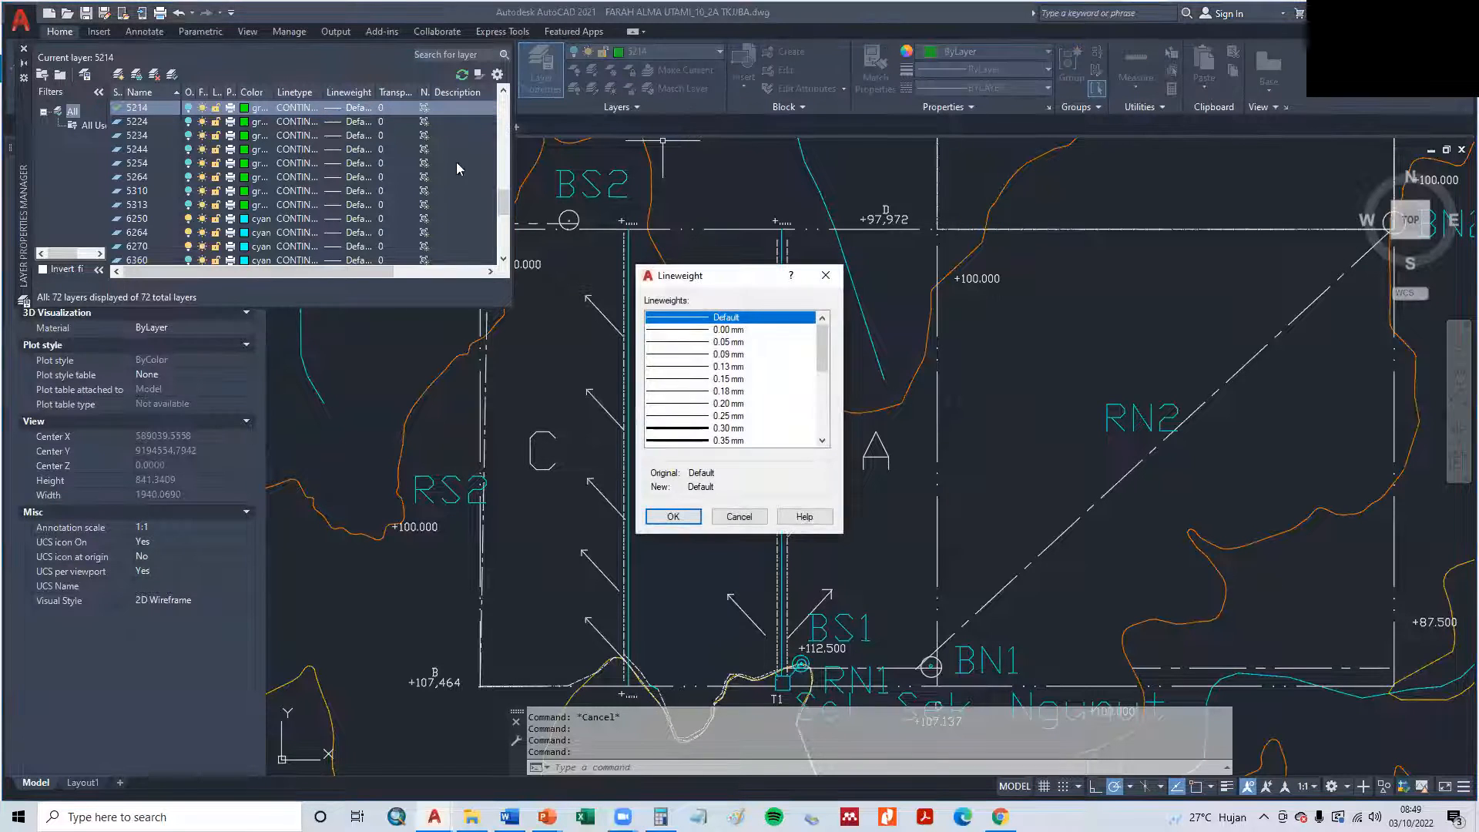
click(824, 275)
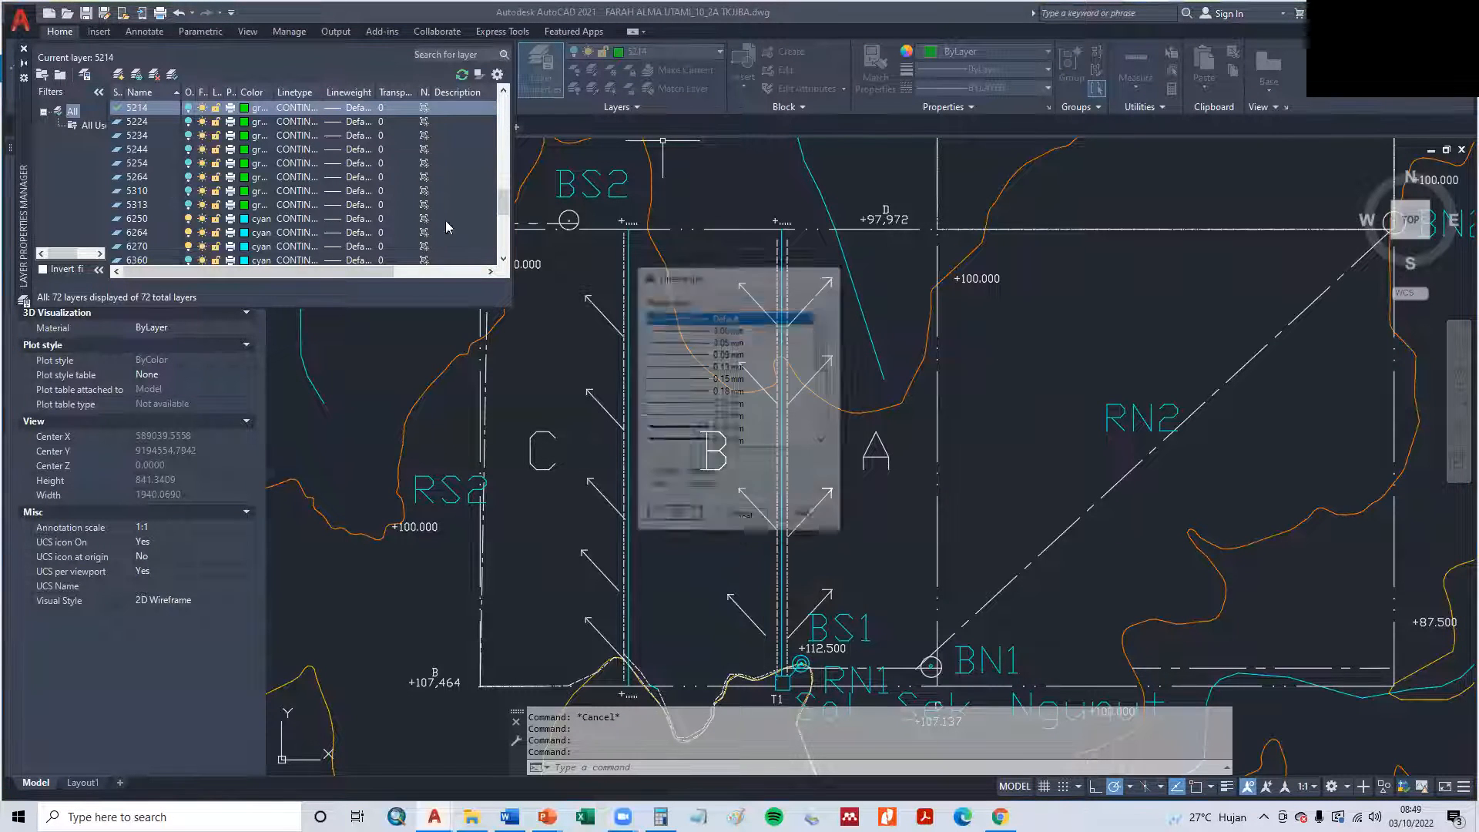
click(296, 108)
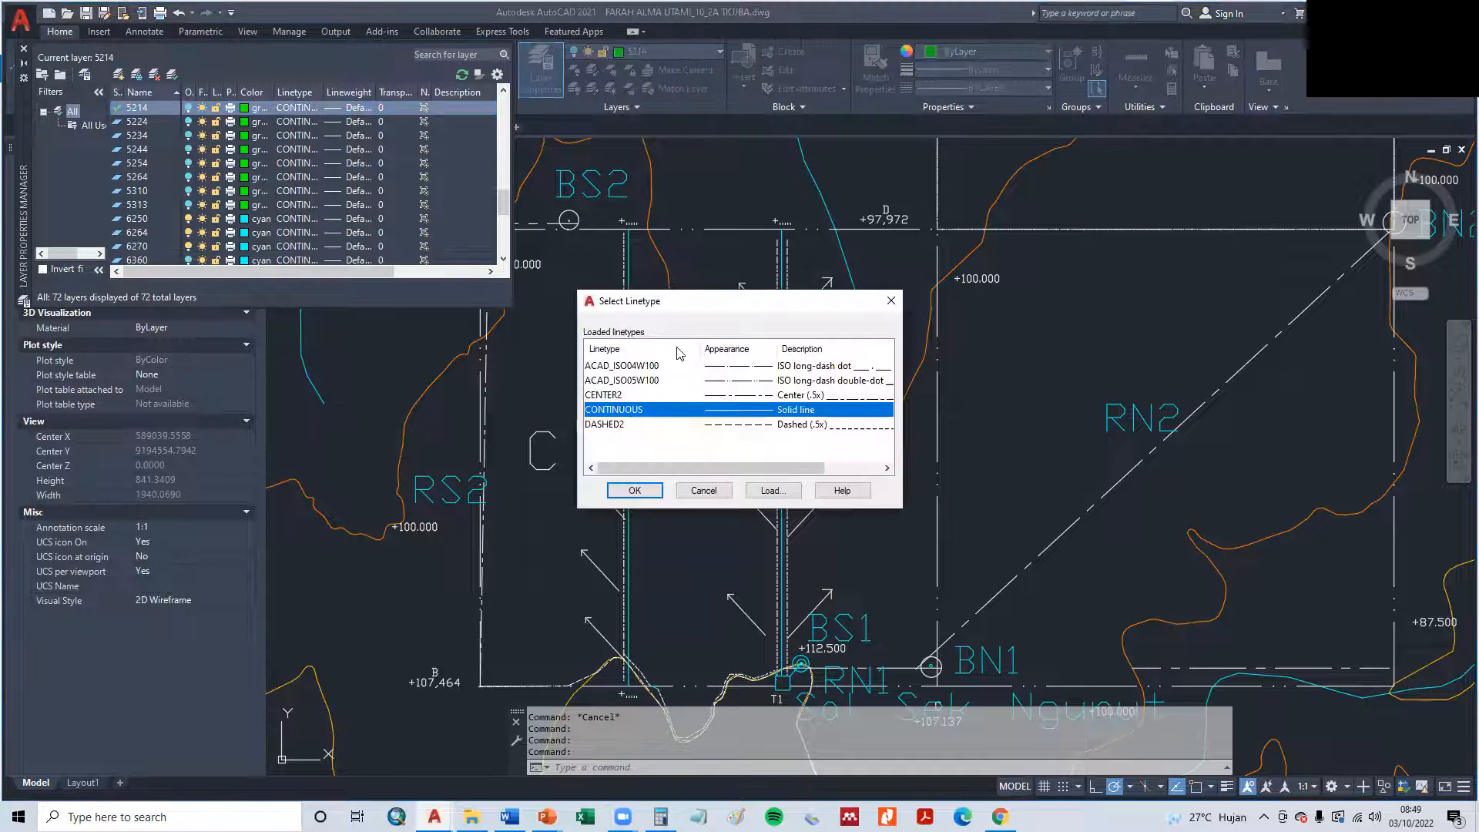
click(744, 425)
click(634, 490)
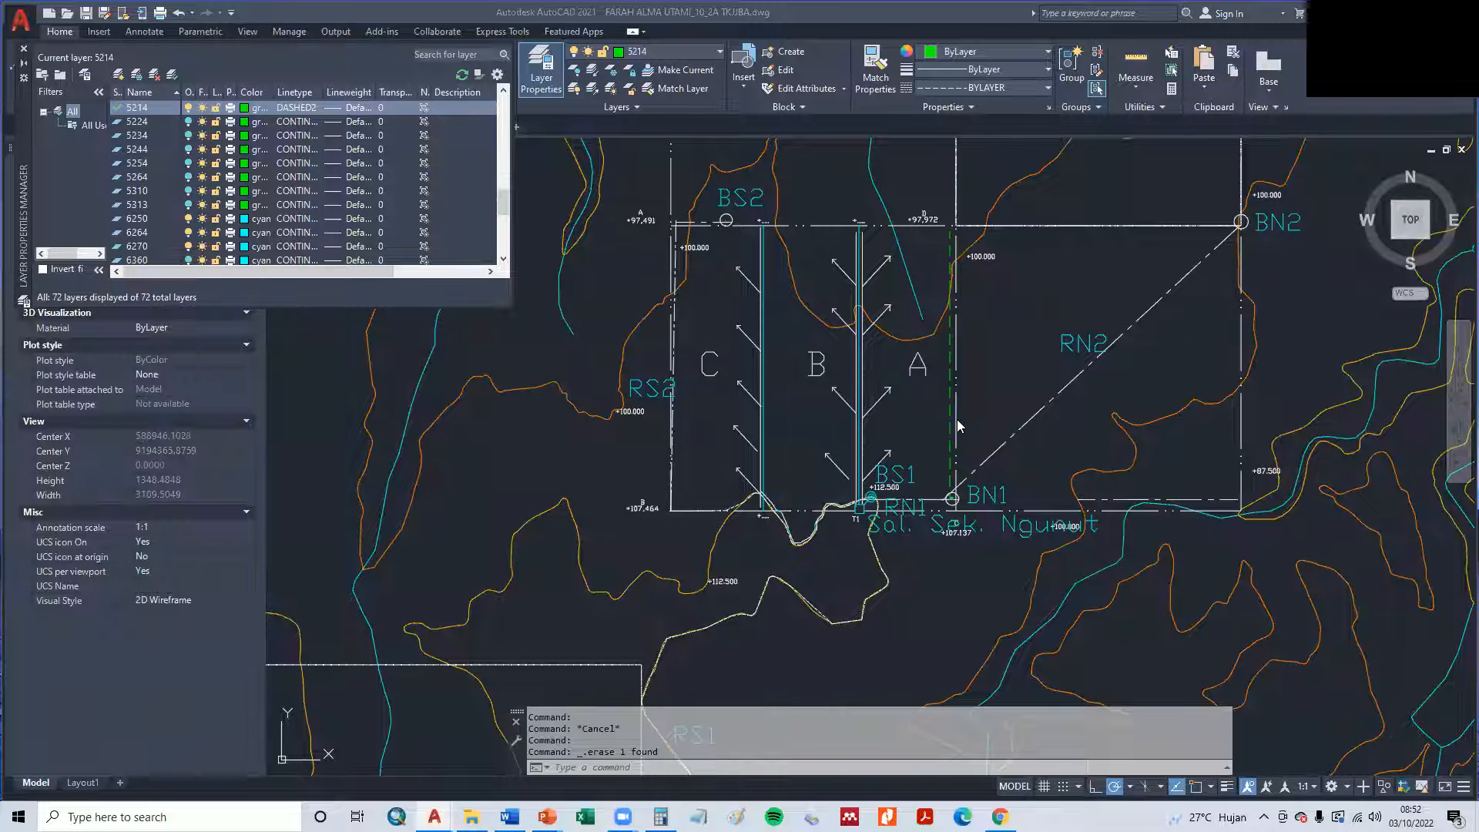
- Copy the green dashed line along plot A's east edge to beside the channel between B and C and inside plot C's west edge
scroll(889, 341, up, 2)
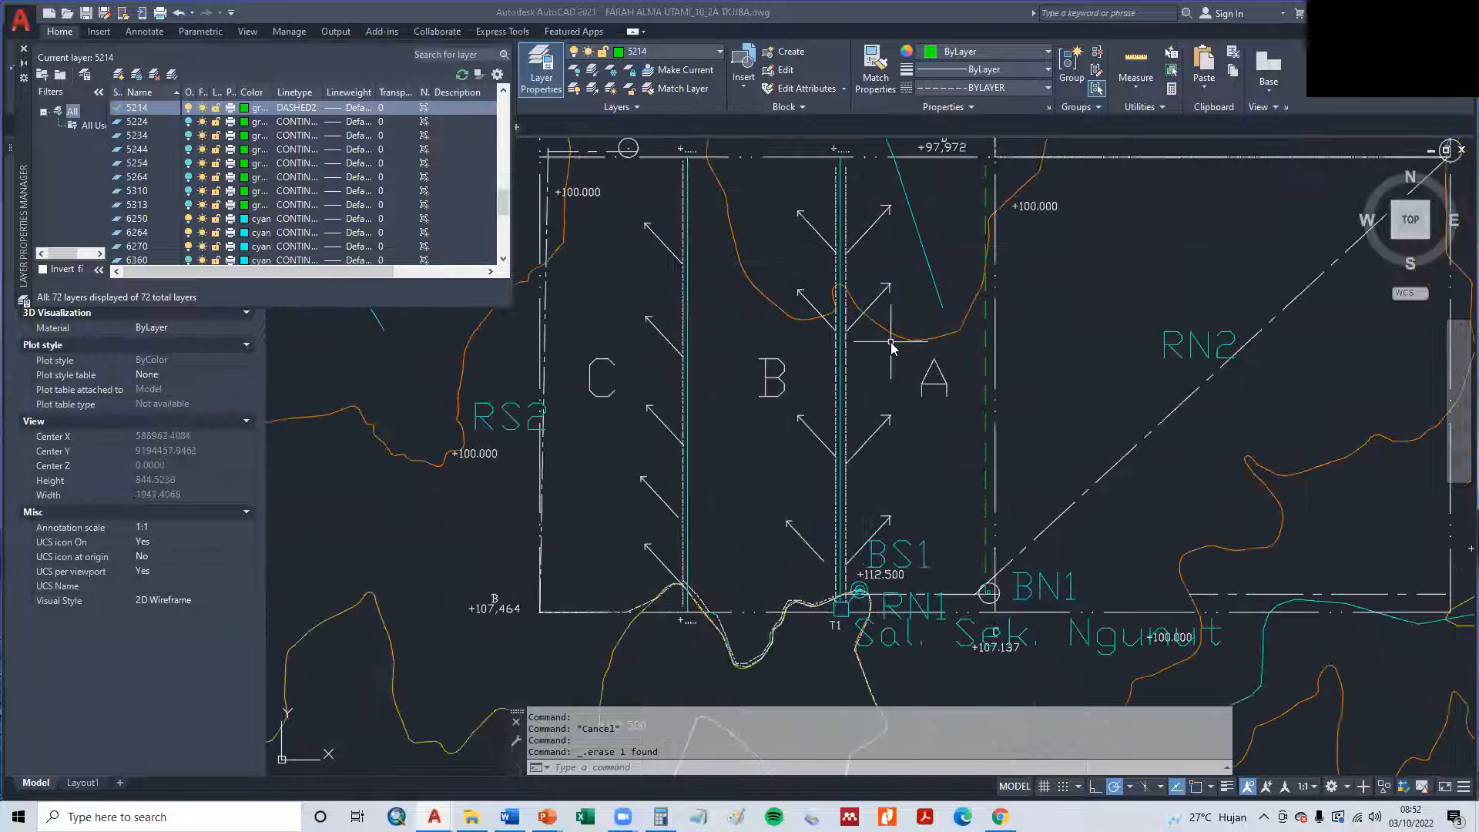
click(846, 362)
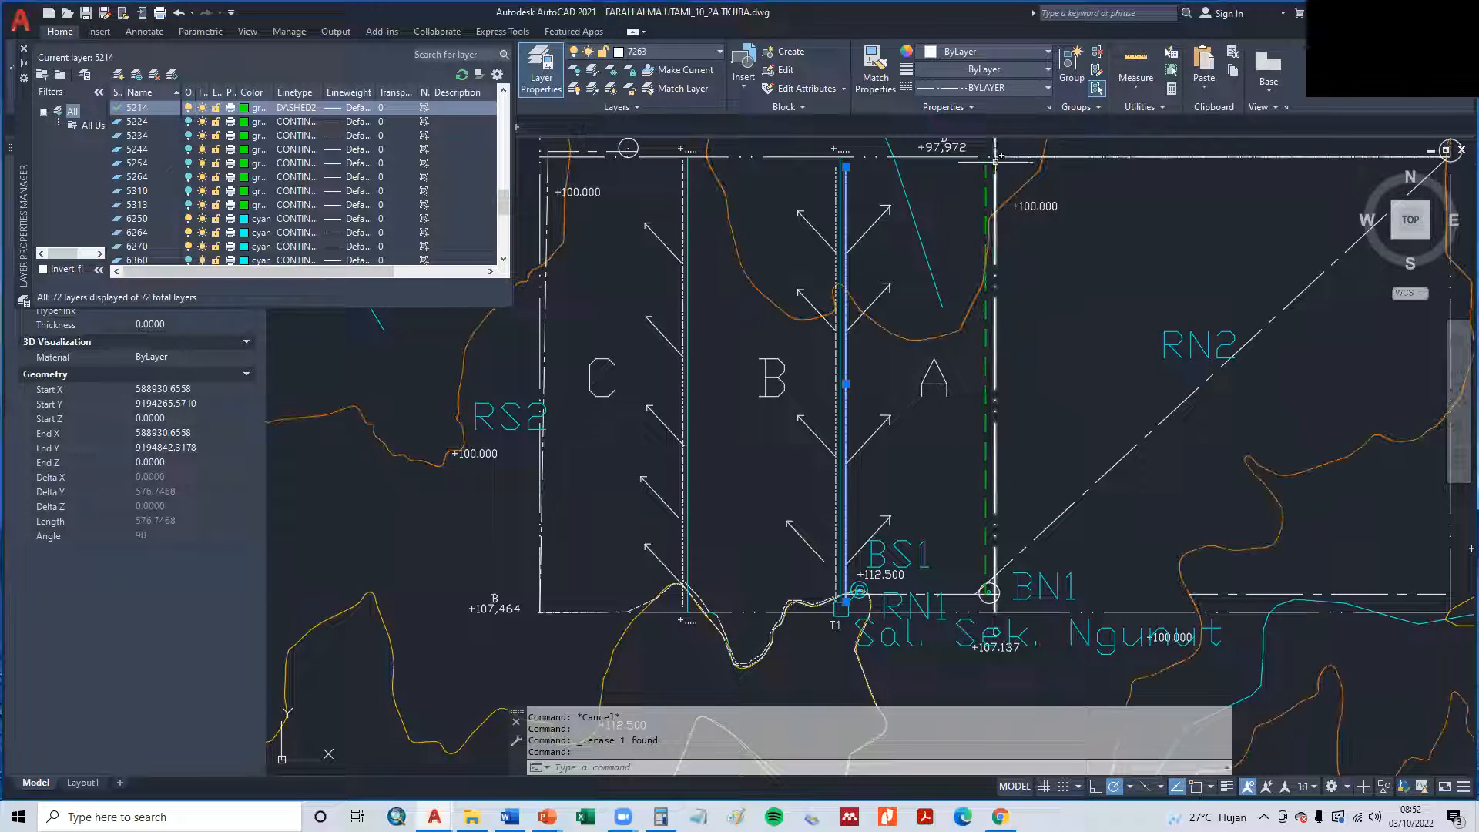
key(Escape)
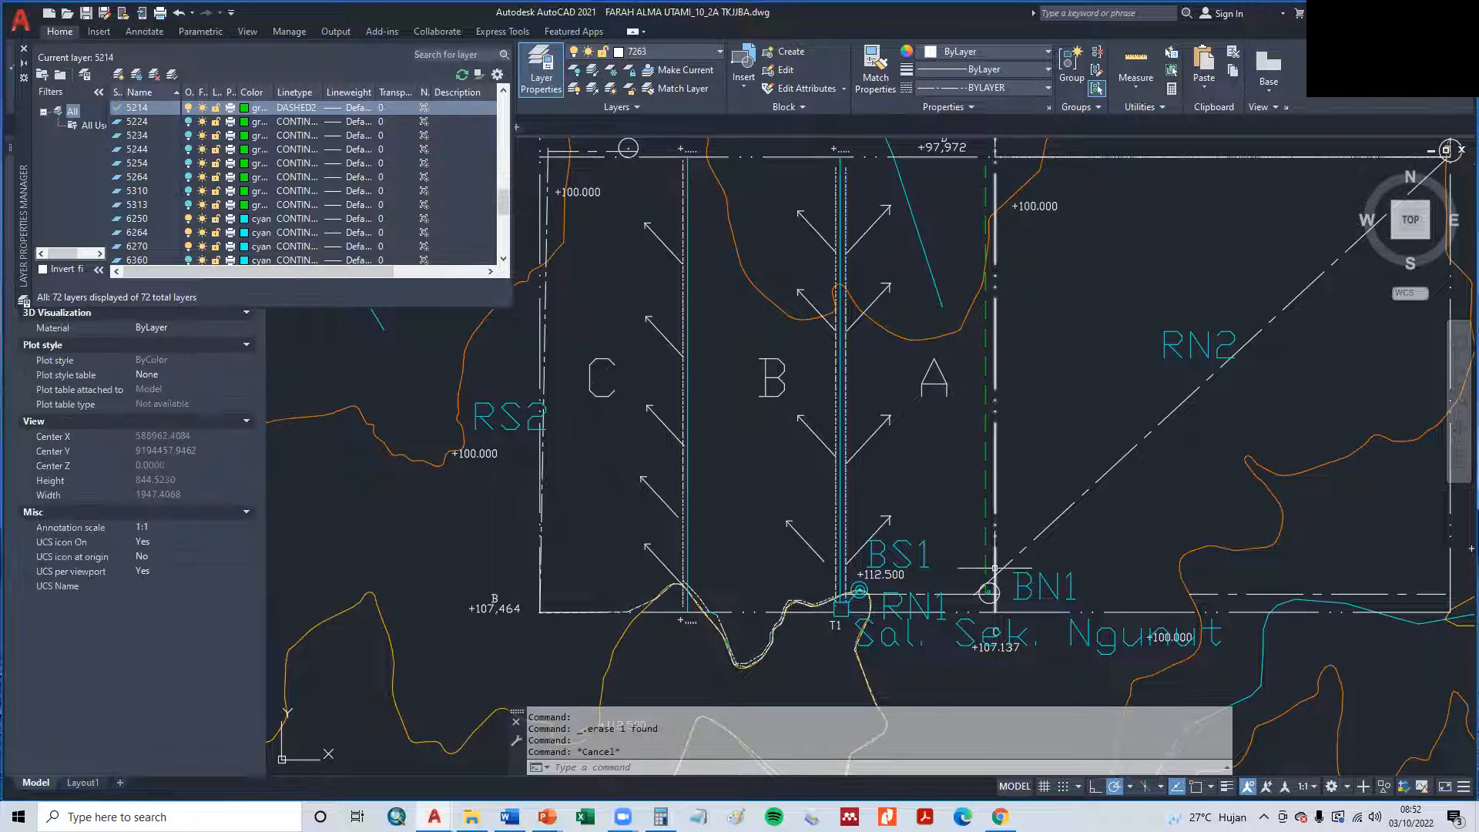
text(cp)
key(Return)
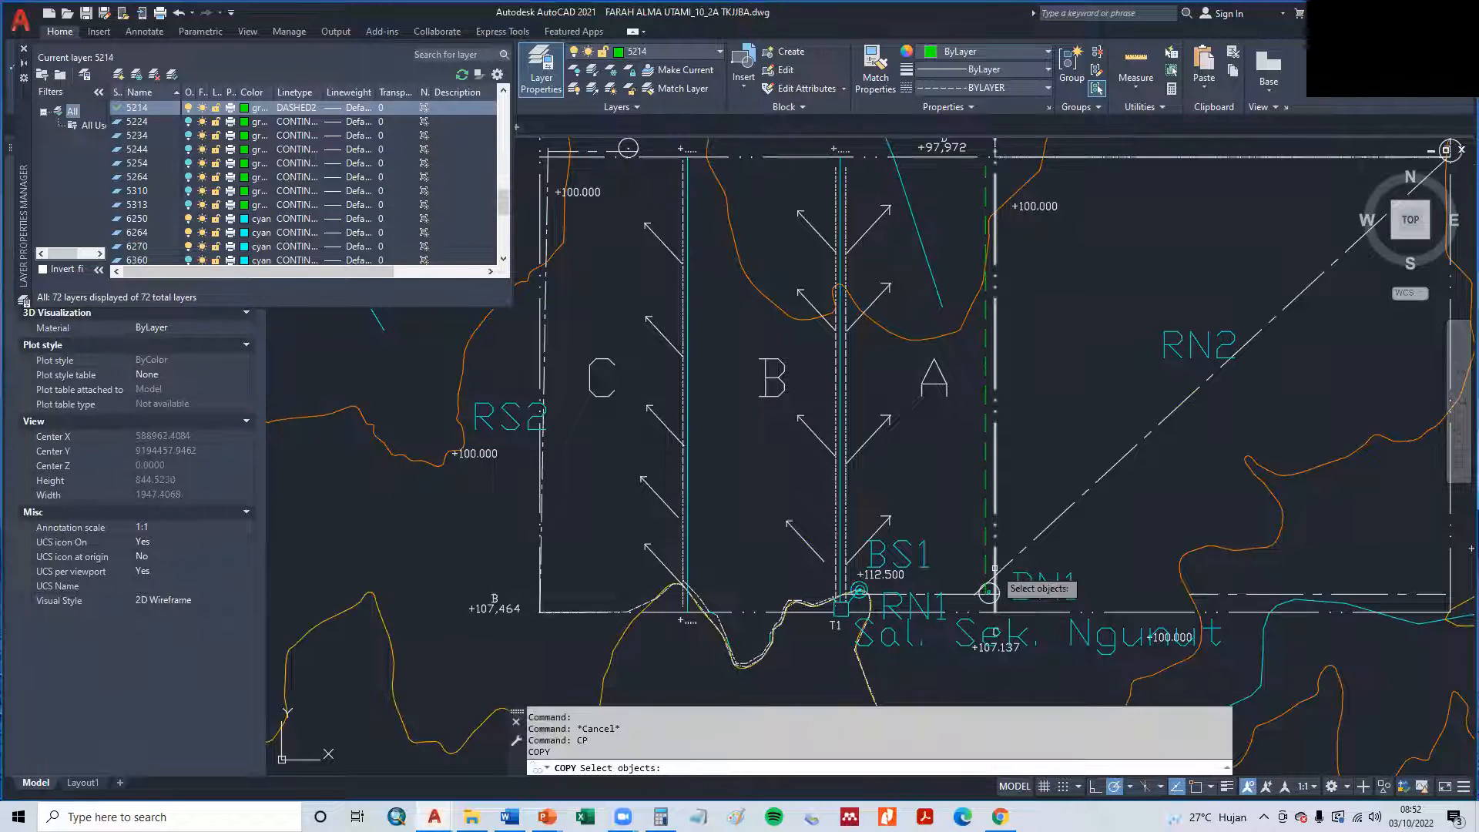
click(985, 478)
key(Return)
click(986, 473)
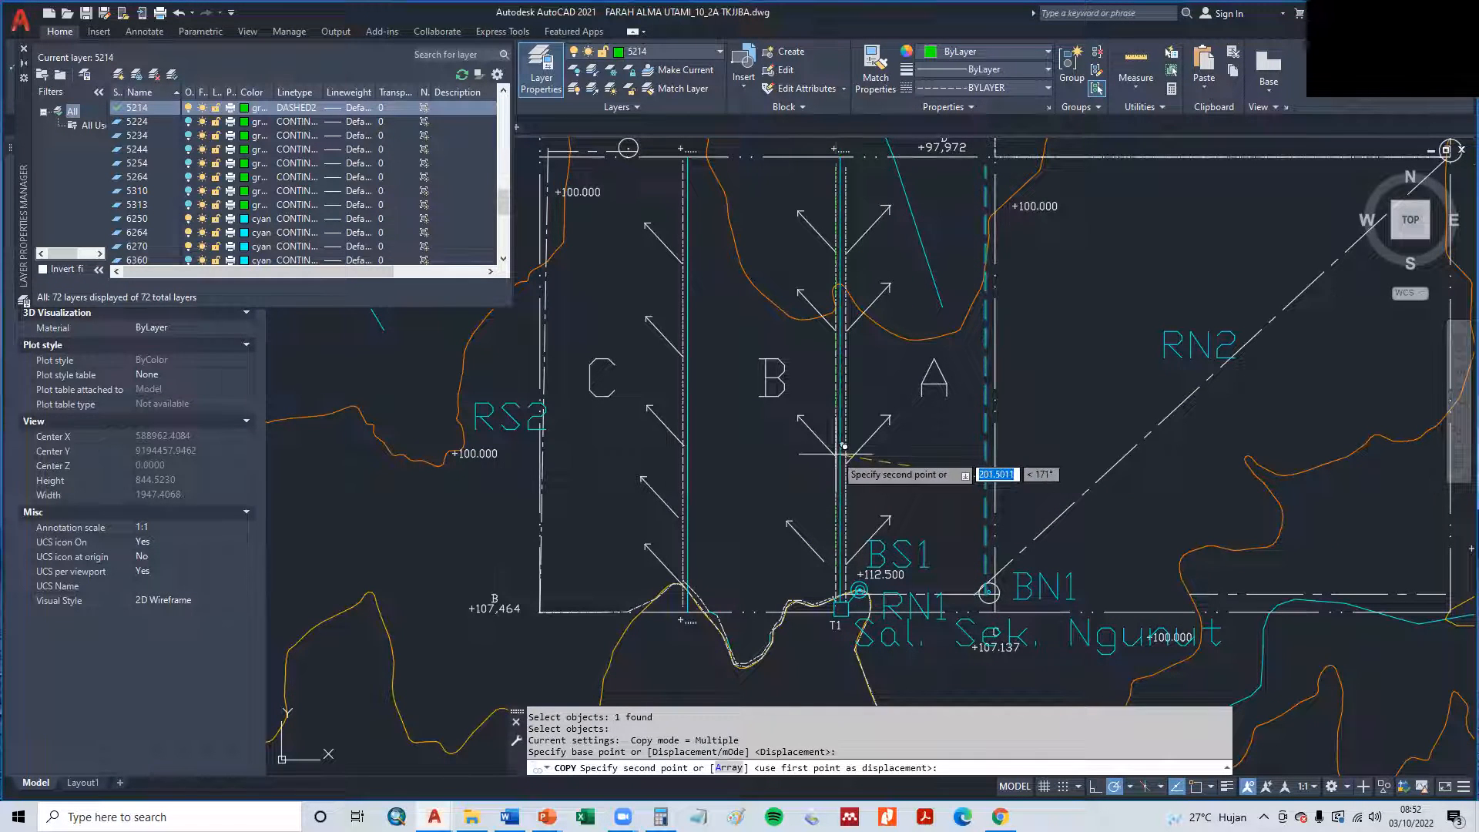
click(694, 468)
middle_drag(627, 478, 728, 478)
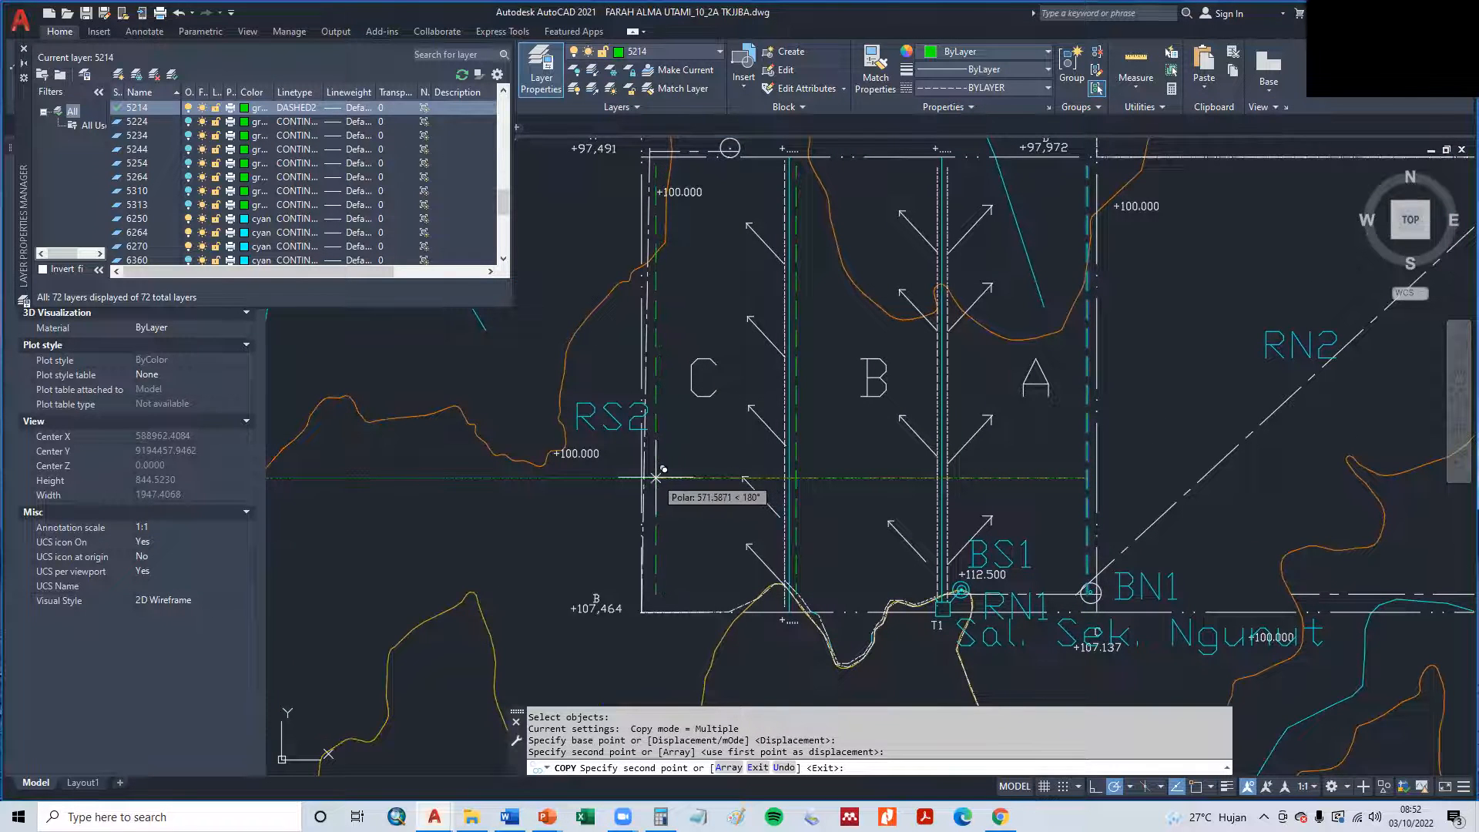
key(Escape)
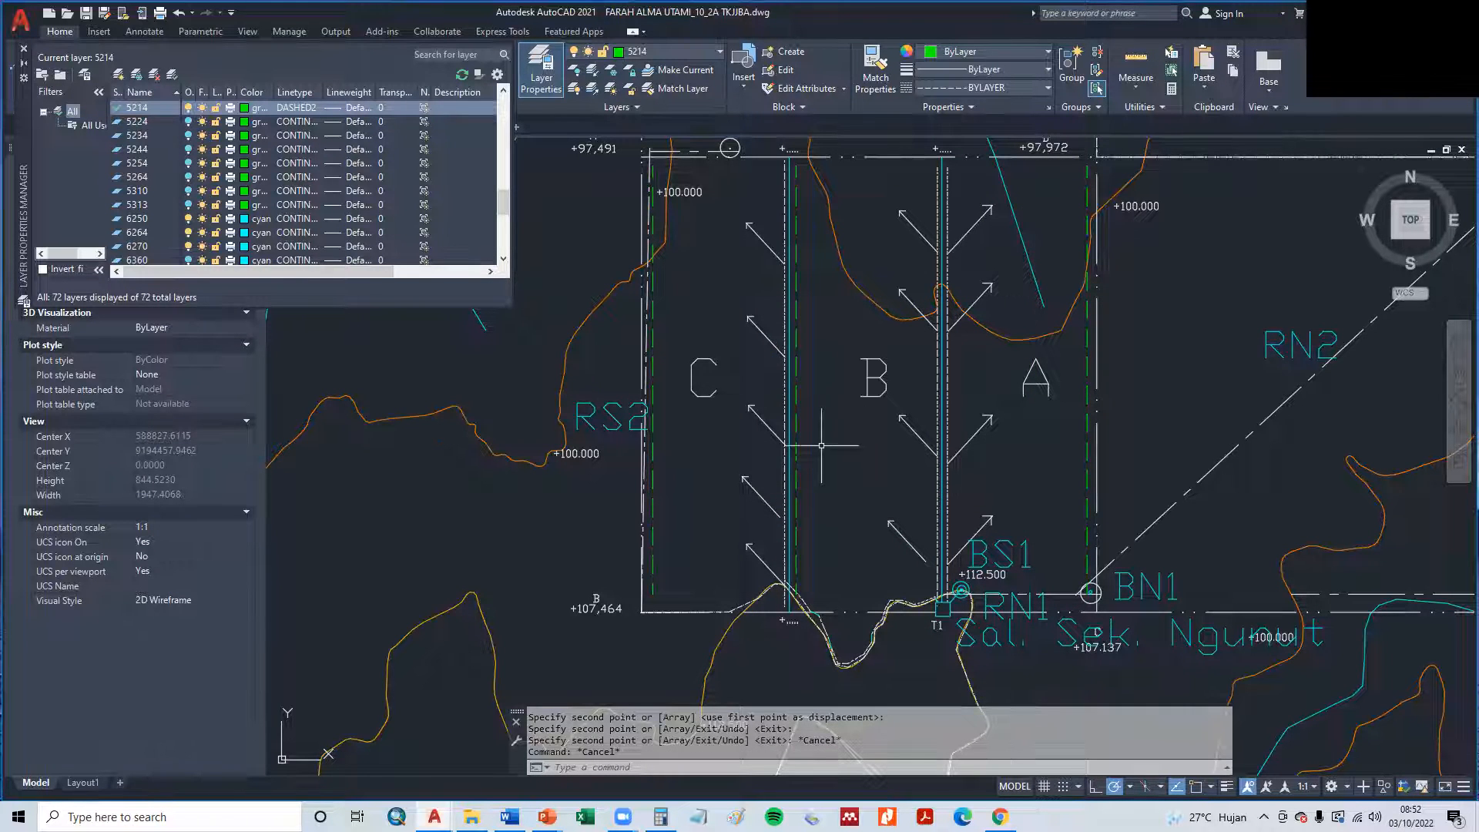
- Draw a green dashed line along plot C's north edge, joining the upper ends of the two copied dashed lines
scroll(821, 359, down, 2)
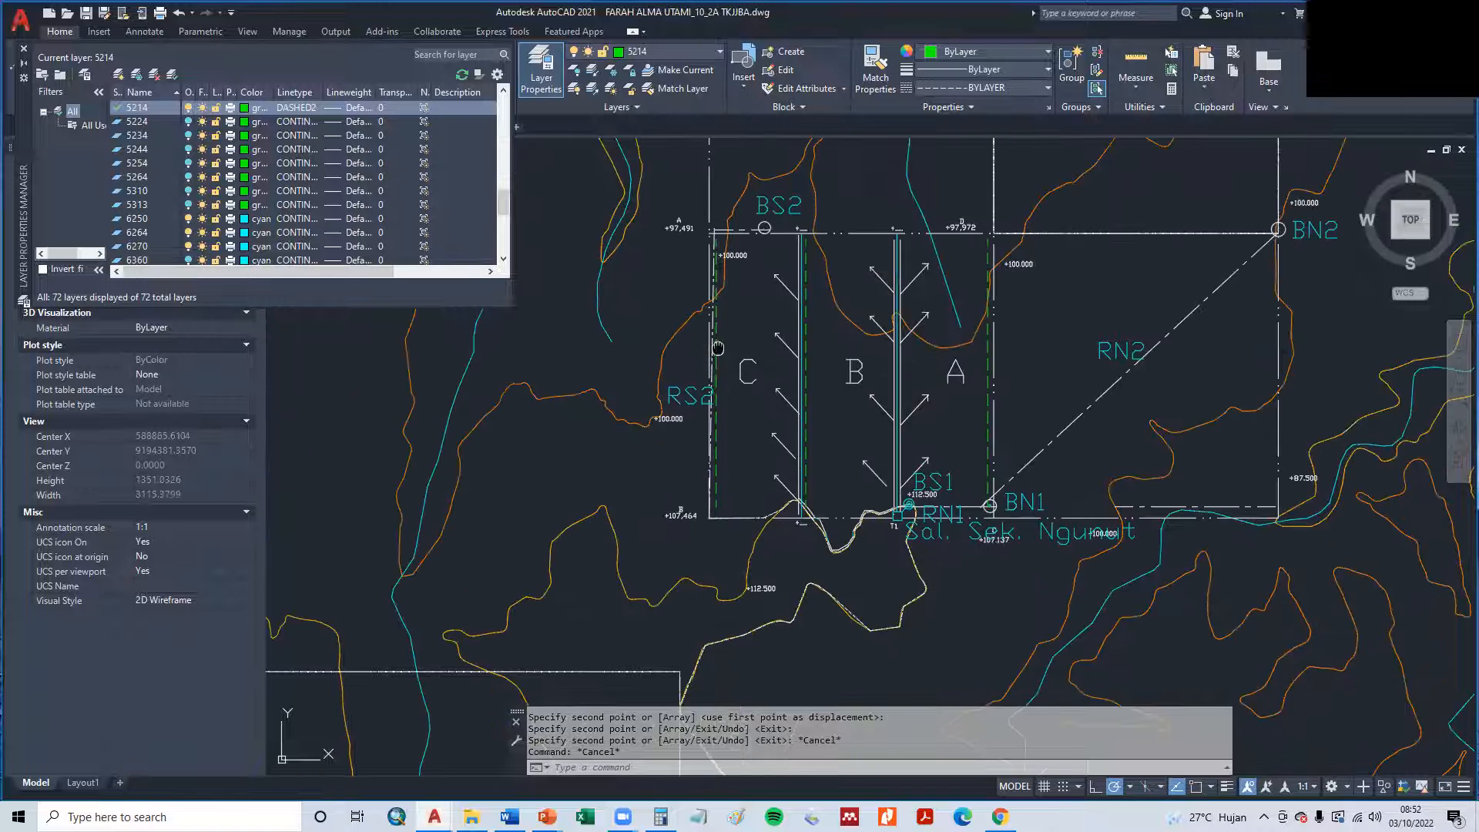
middle_drag(717, 348, 776, 348)
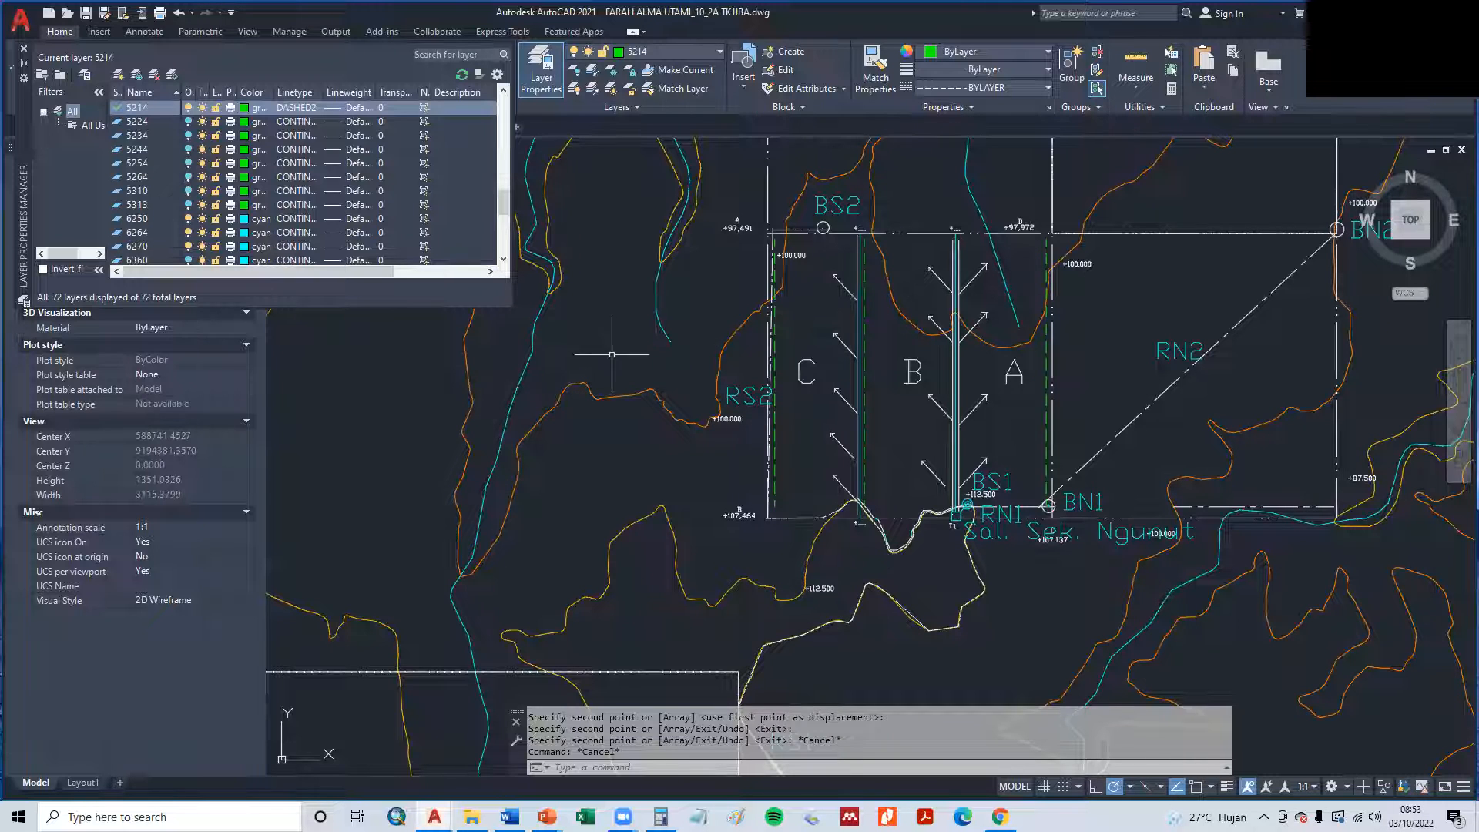
click(668, 336)
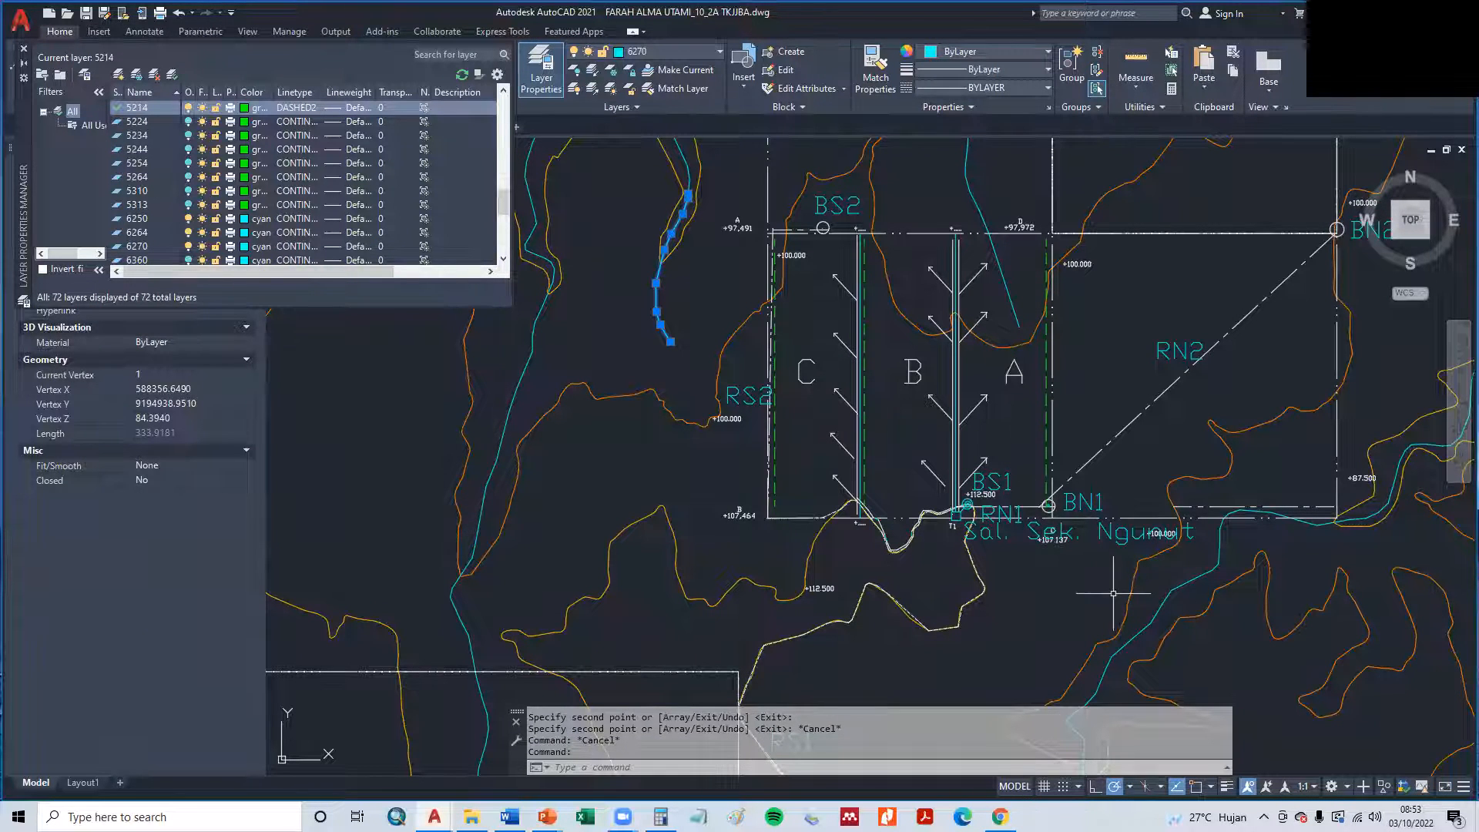
key(Escape)
text(L)
key(Return)
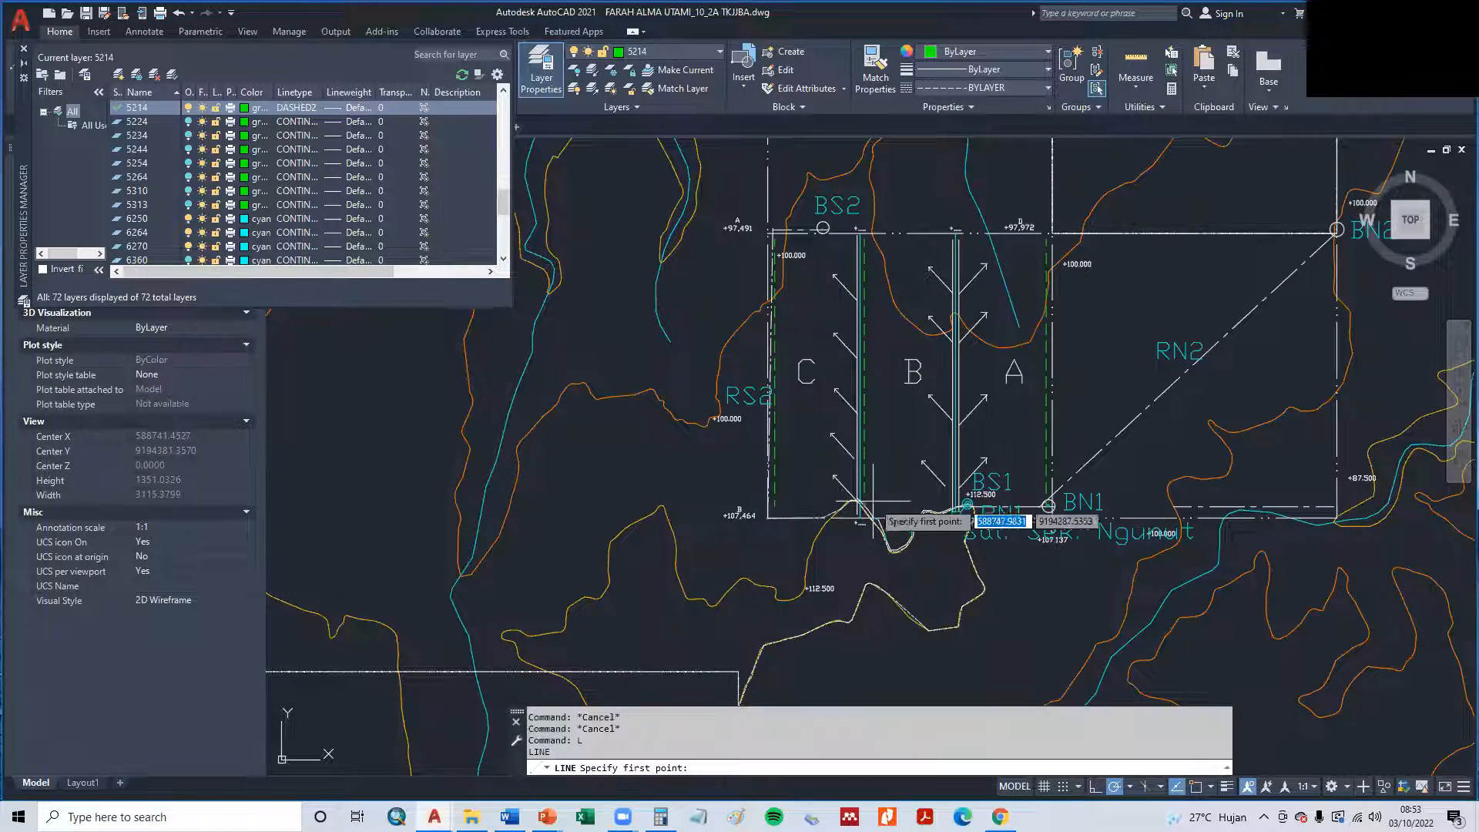
scroll(806, 518, up, 3)
scroll(927, 424, down, 2)
middle_drag(927, 423, 869, 601)
scroll(868, 600, up, 2)
middle_drag(878, 223, 879, 539)
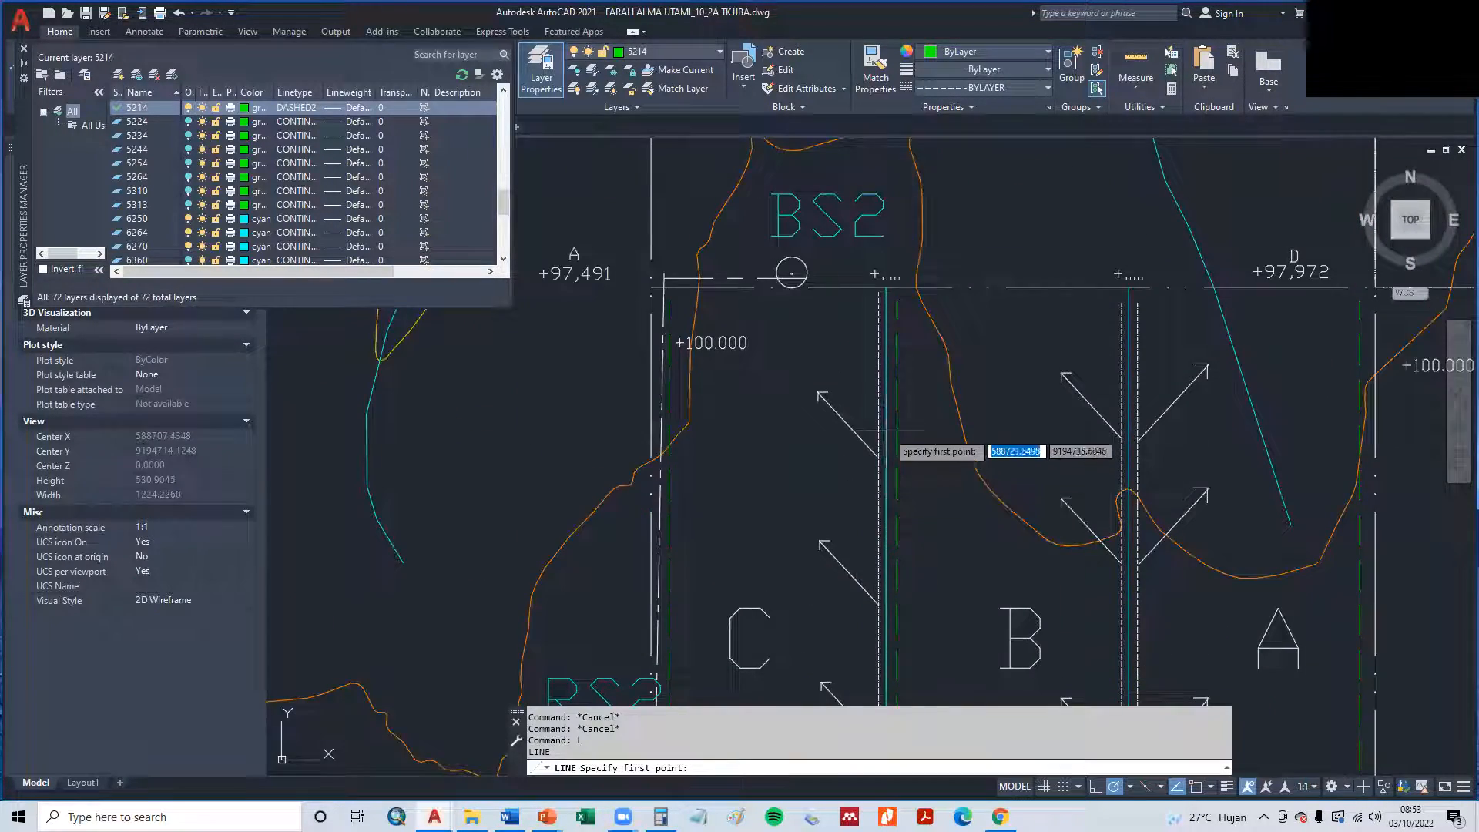
click(897, 299)
click(669, 300)
- Continue the green dashed line horizontally from plot C's northwest corner to the river west of the plot
middle_drag(678, 333, 914, 342)
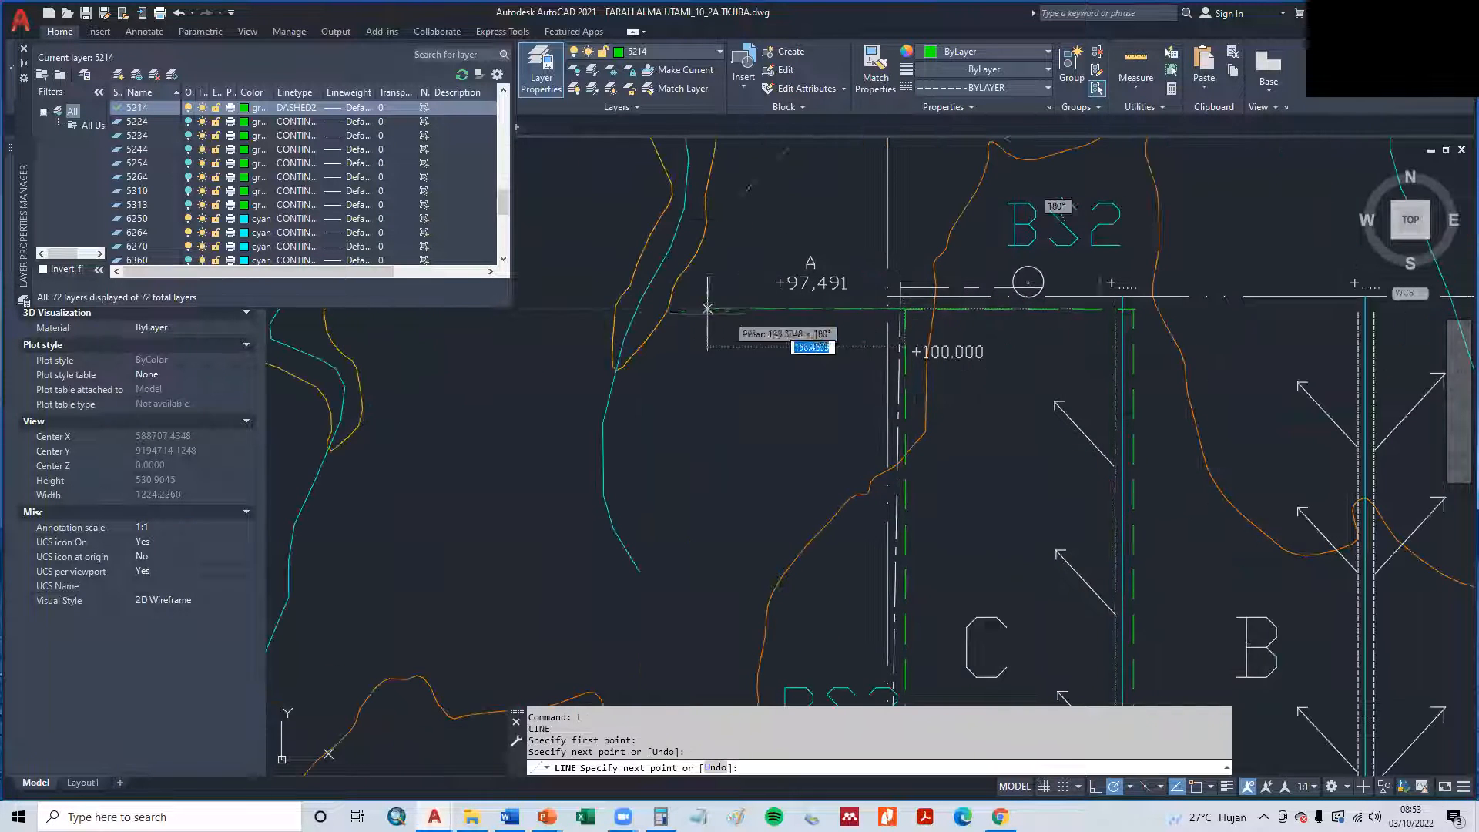
click(639, 309)
key(Escape)
key(Escape)
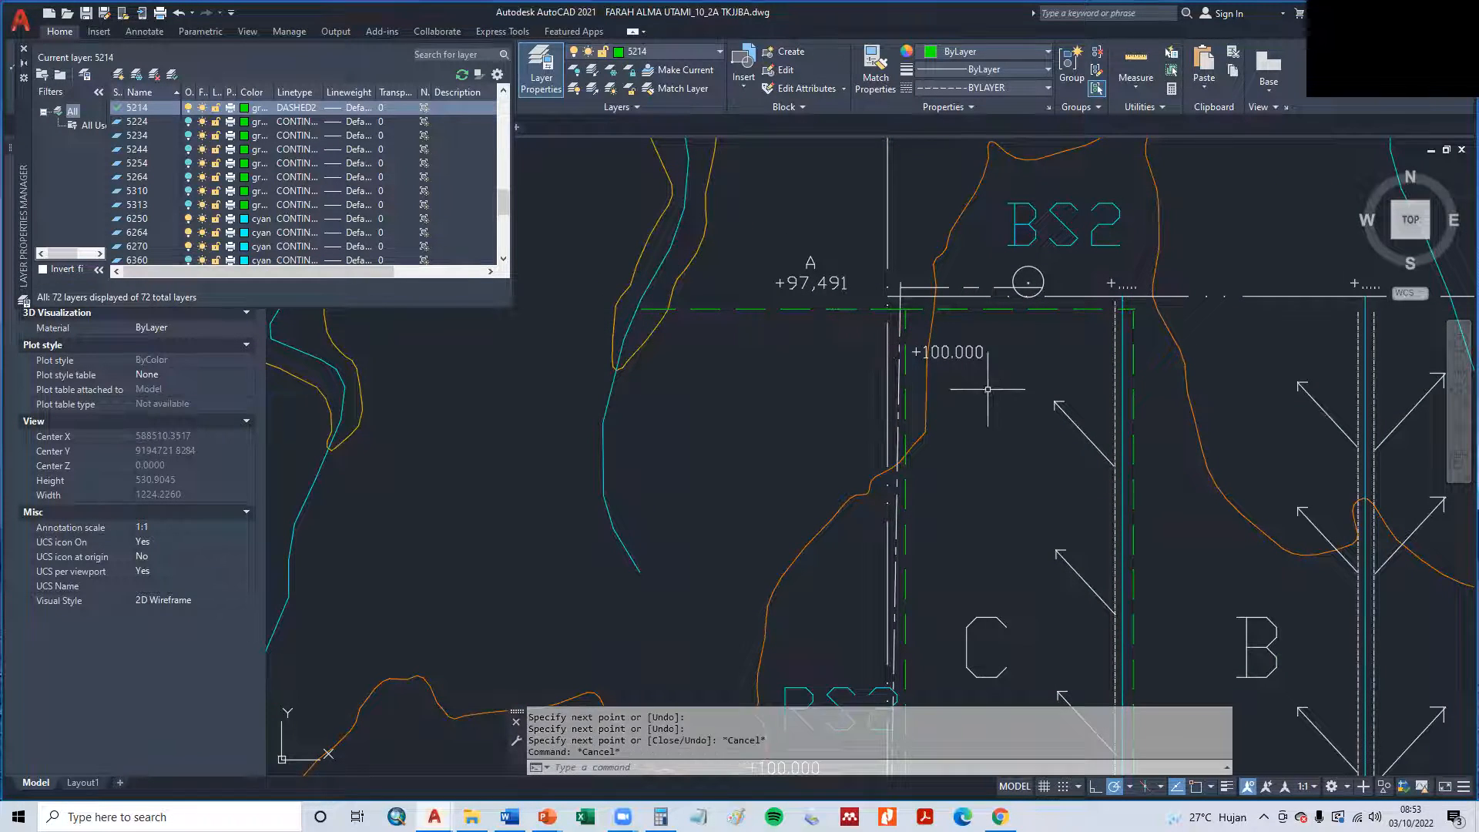
scroll(1063, 420, down, 4)
middle_drag(1093, 455, 949, 342)
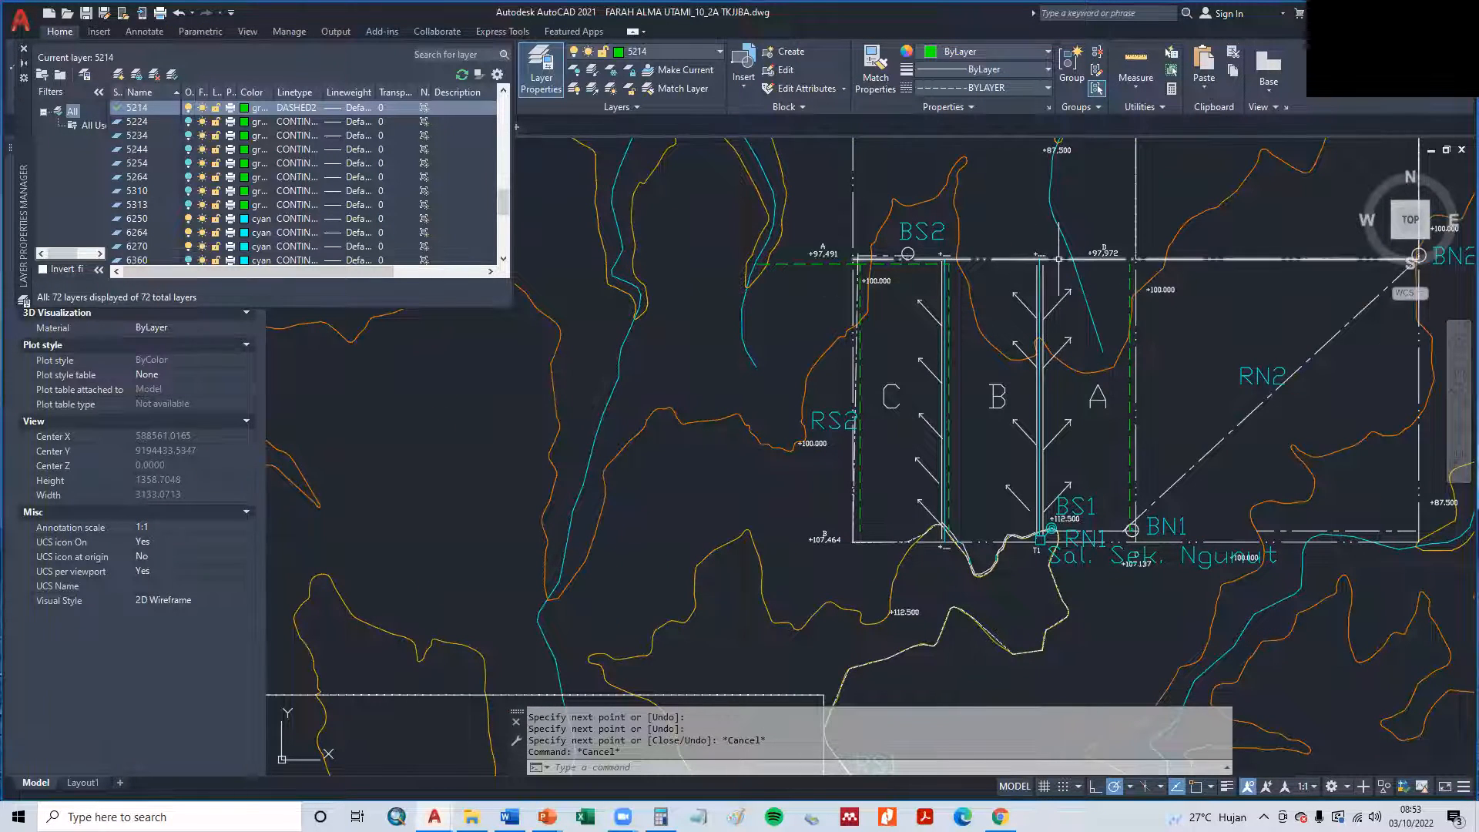
scroll(1117, 261, up, 2)
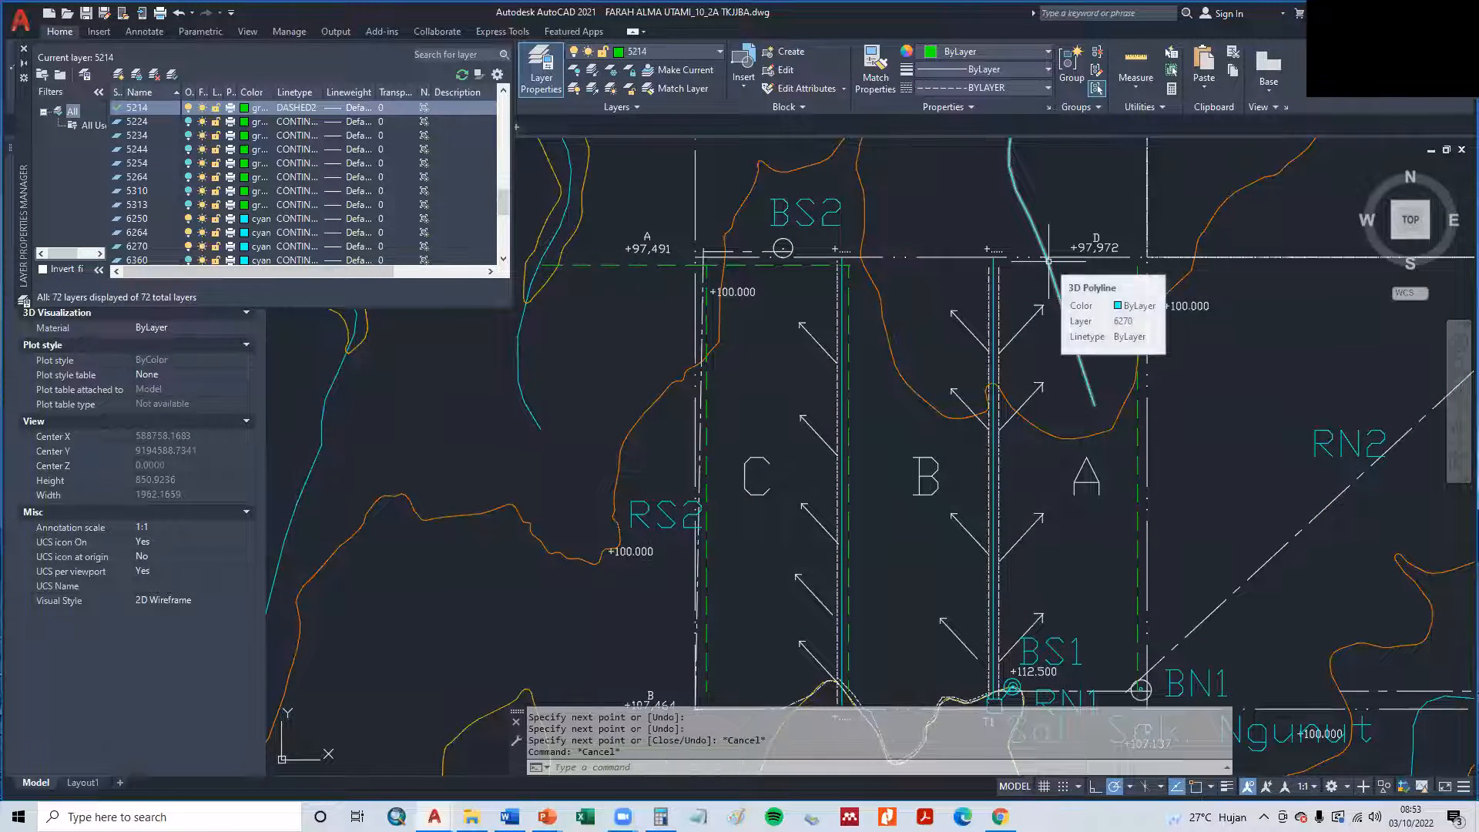
text(L)
key(Return)
click(1137, 254)
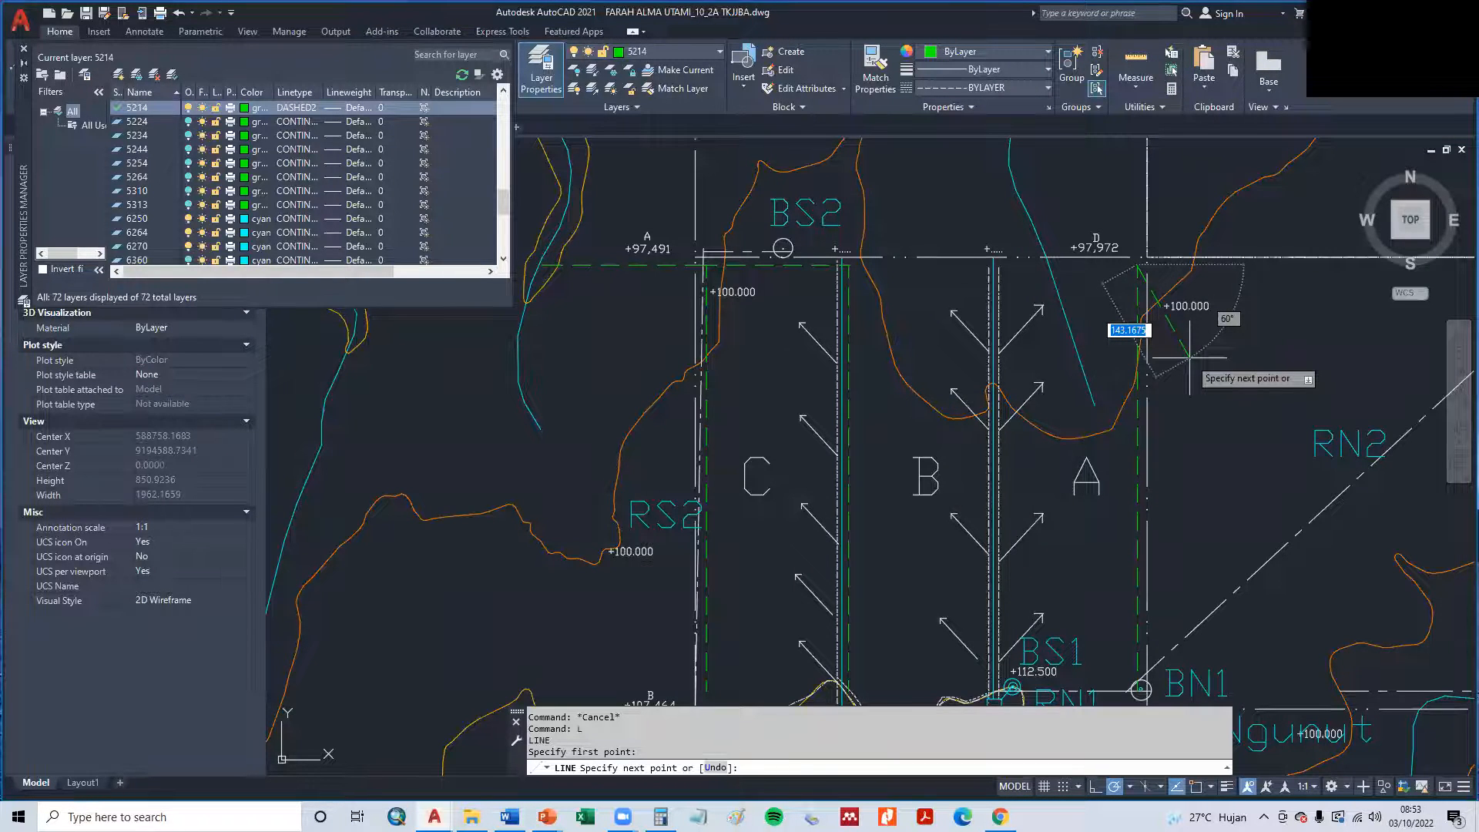
scroll(1190, 356, down, 8)
scroll(1190, 350, up, 10)
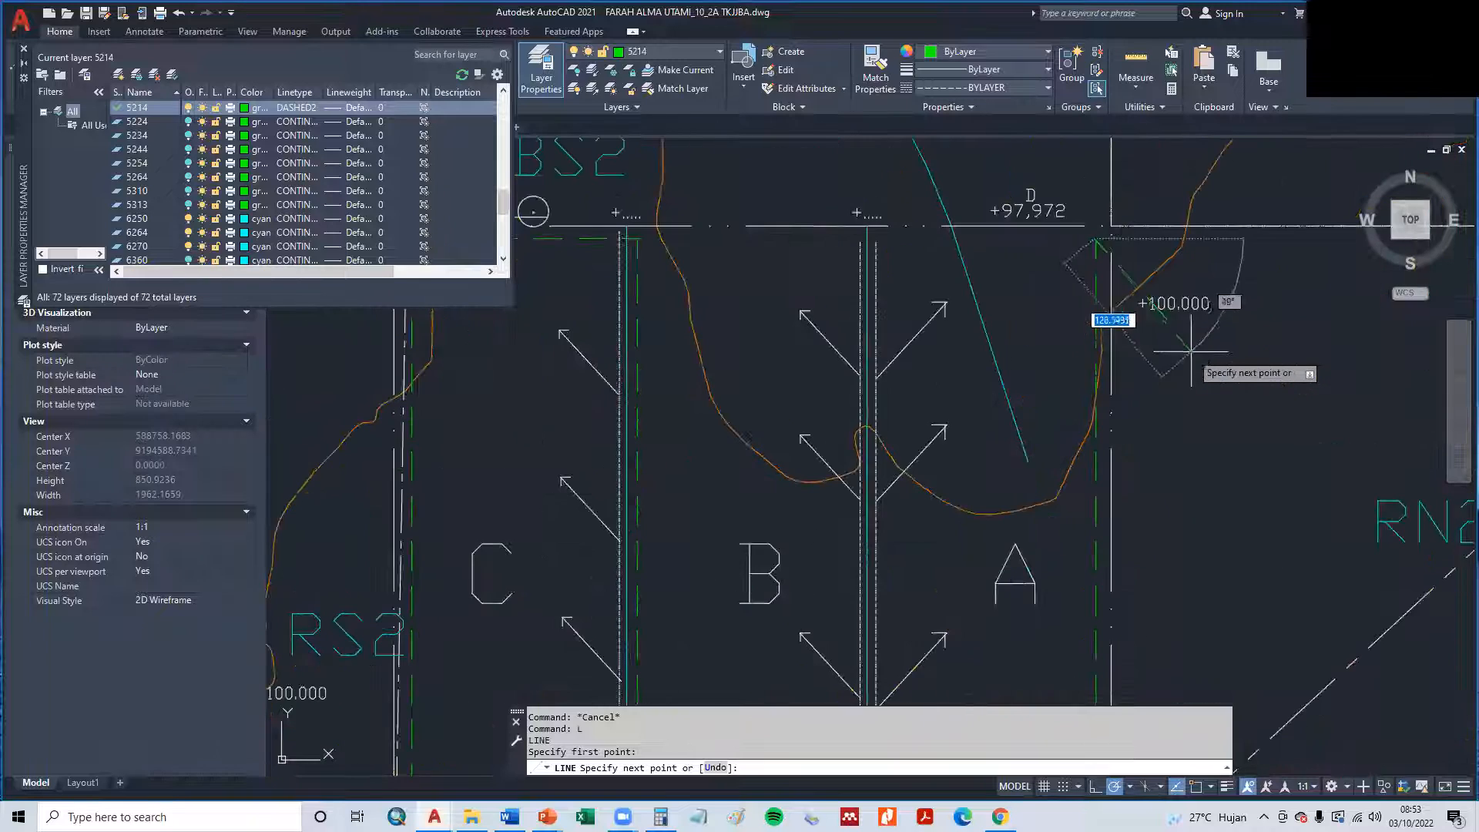
key(Escape)
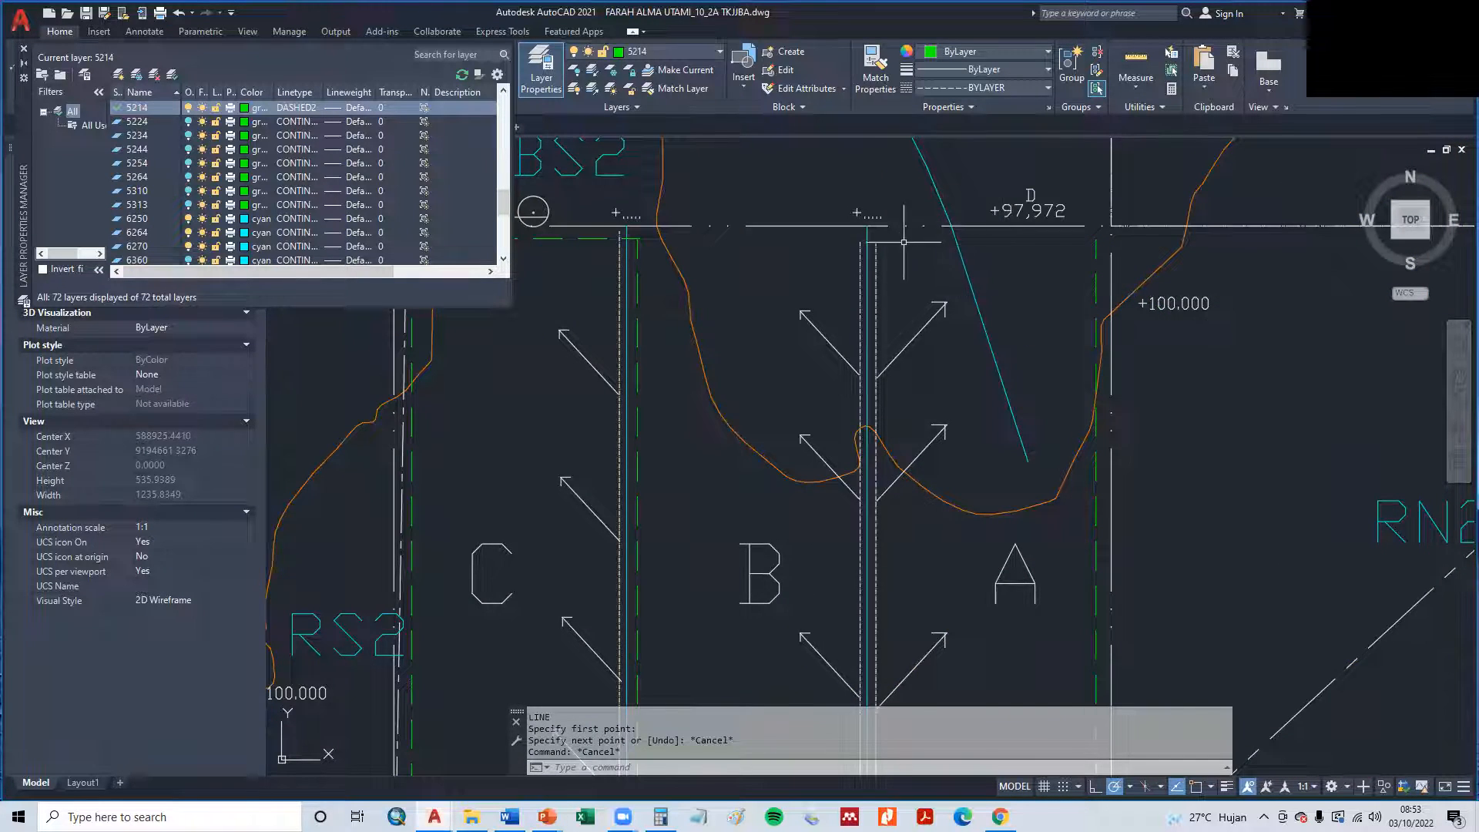
scroll(770, 570, down, 2)
click(700, 274)
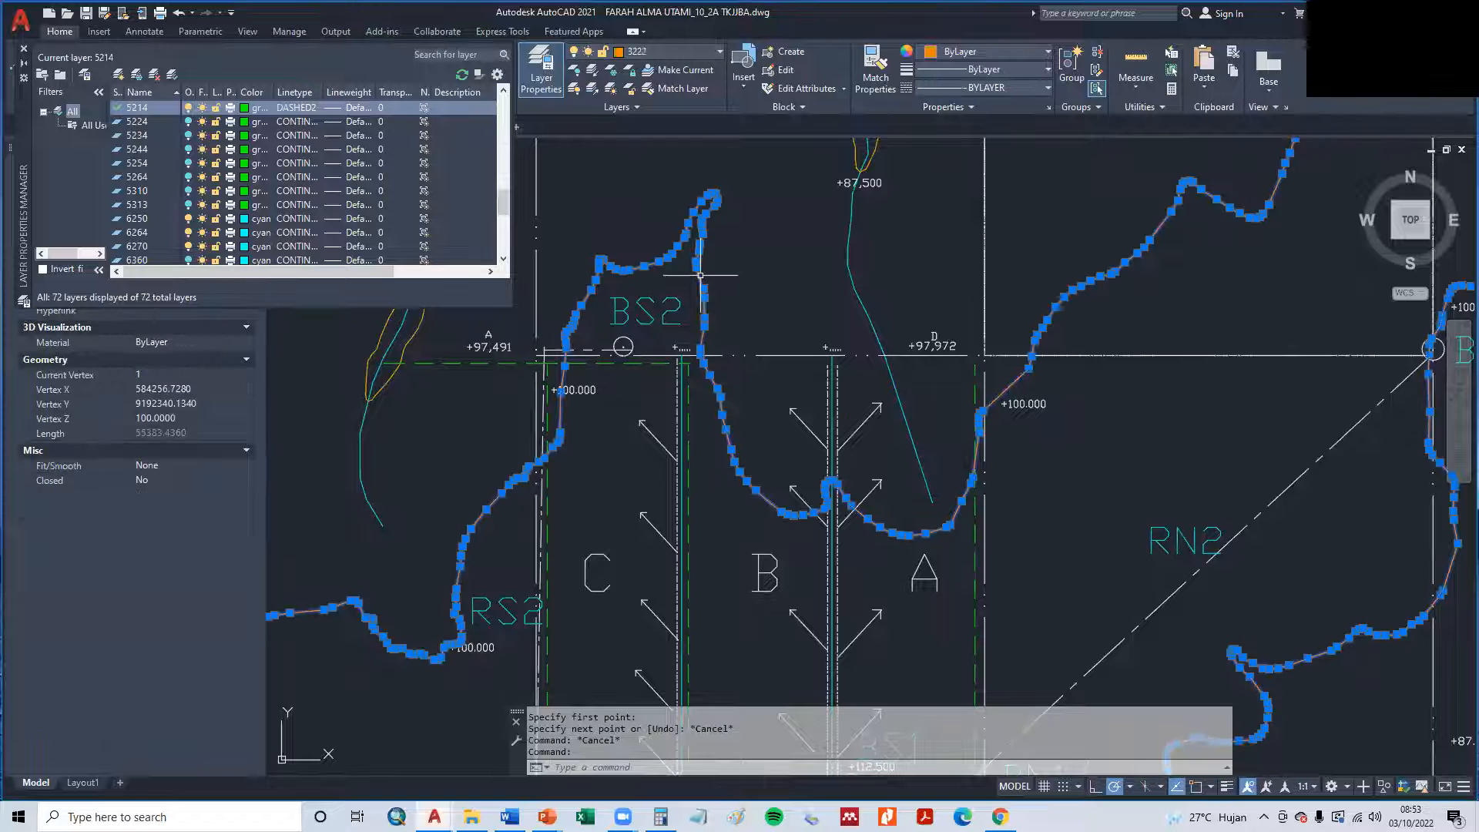
key(Escape)
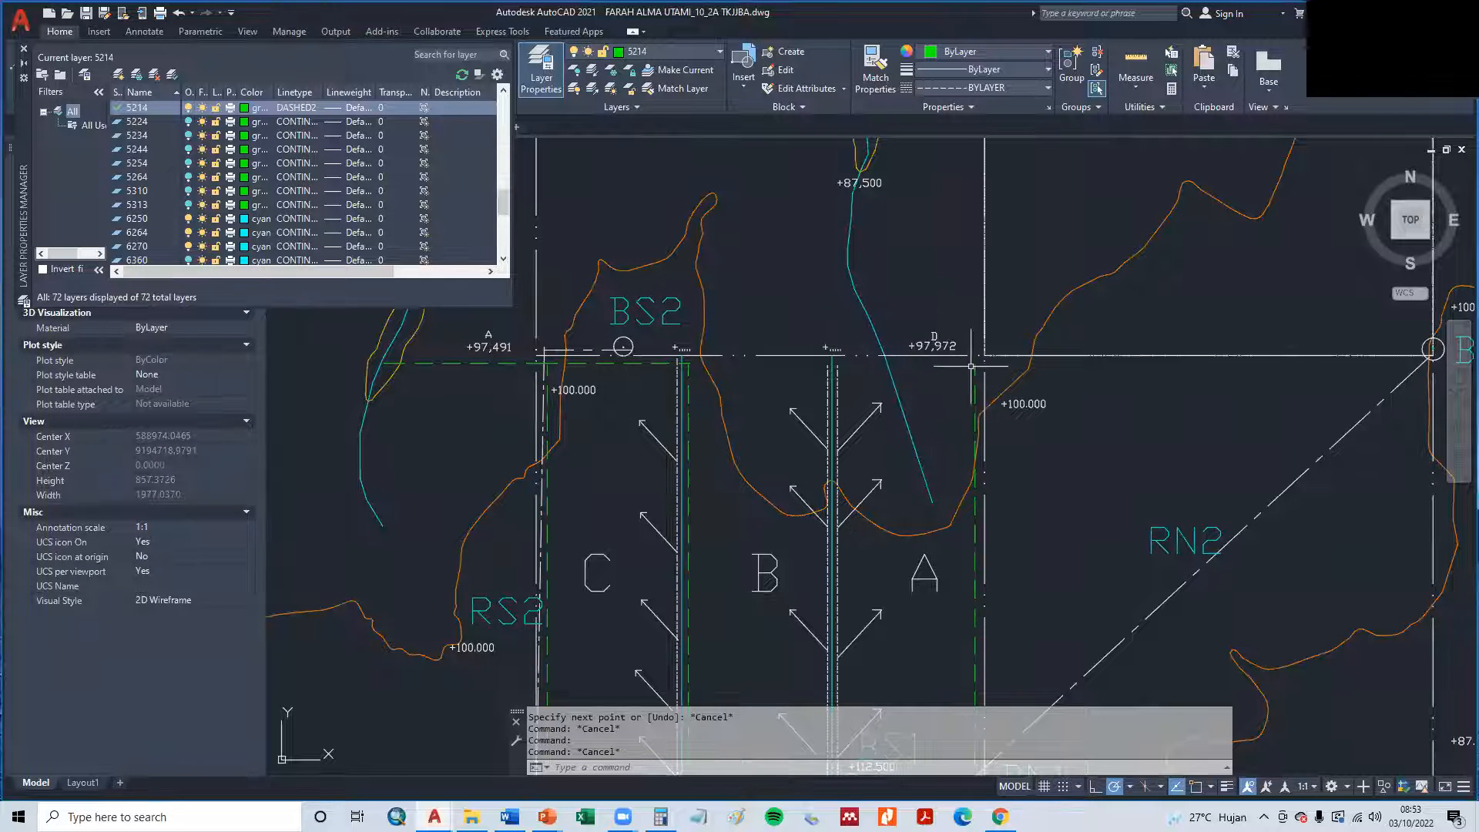
- Draw a green dashed line west along plot A's north edge, from its northeast corner to the river
text(l)
key(Return)
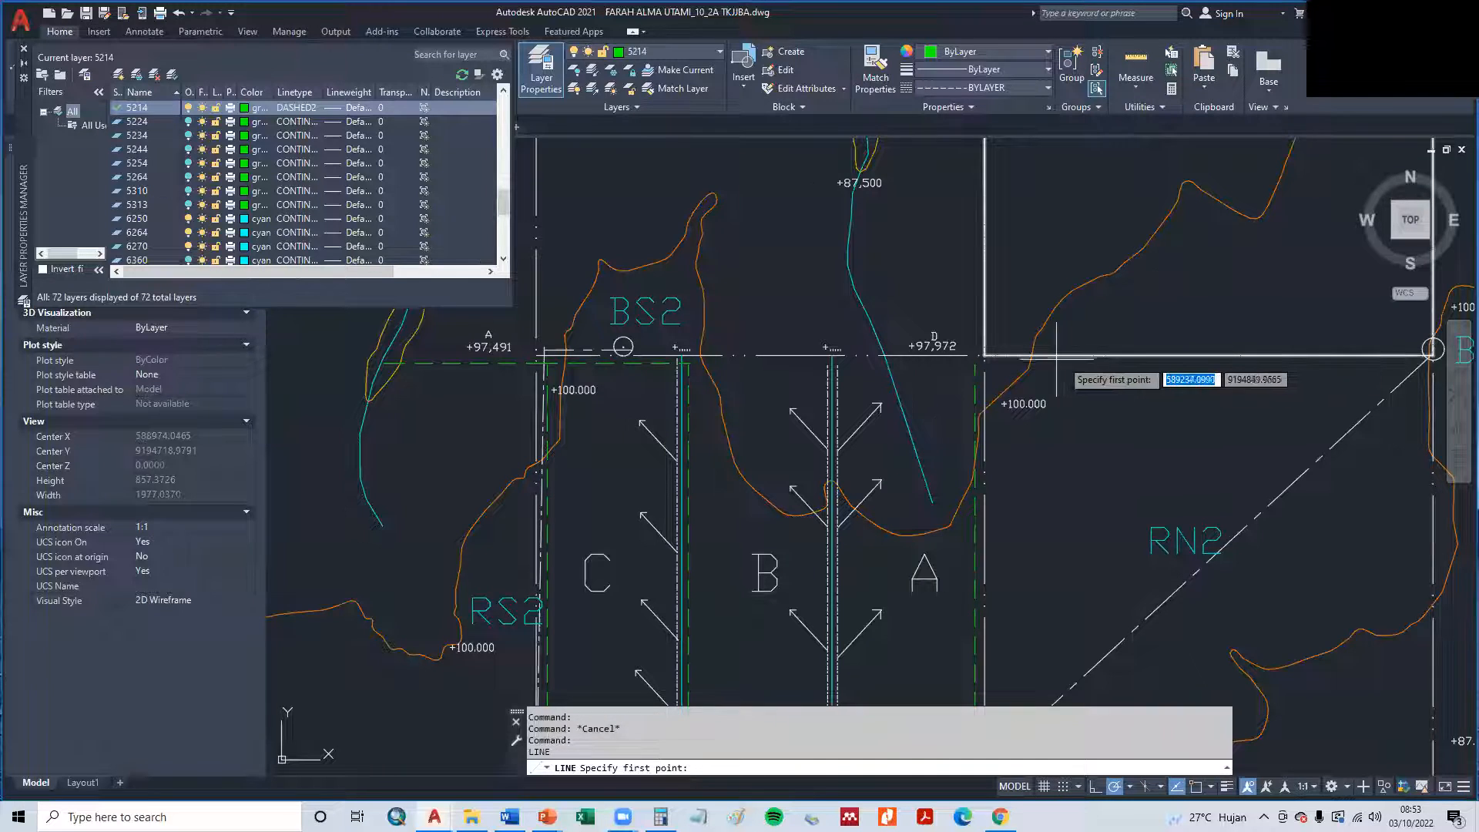
click(983, 355)
scroll(984, 355, down, 2)
click(920, 358)
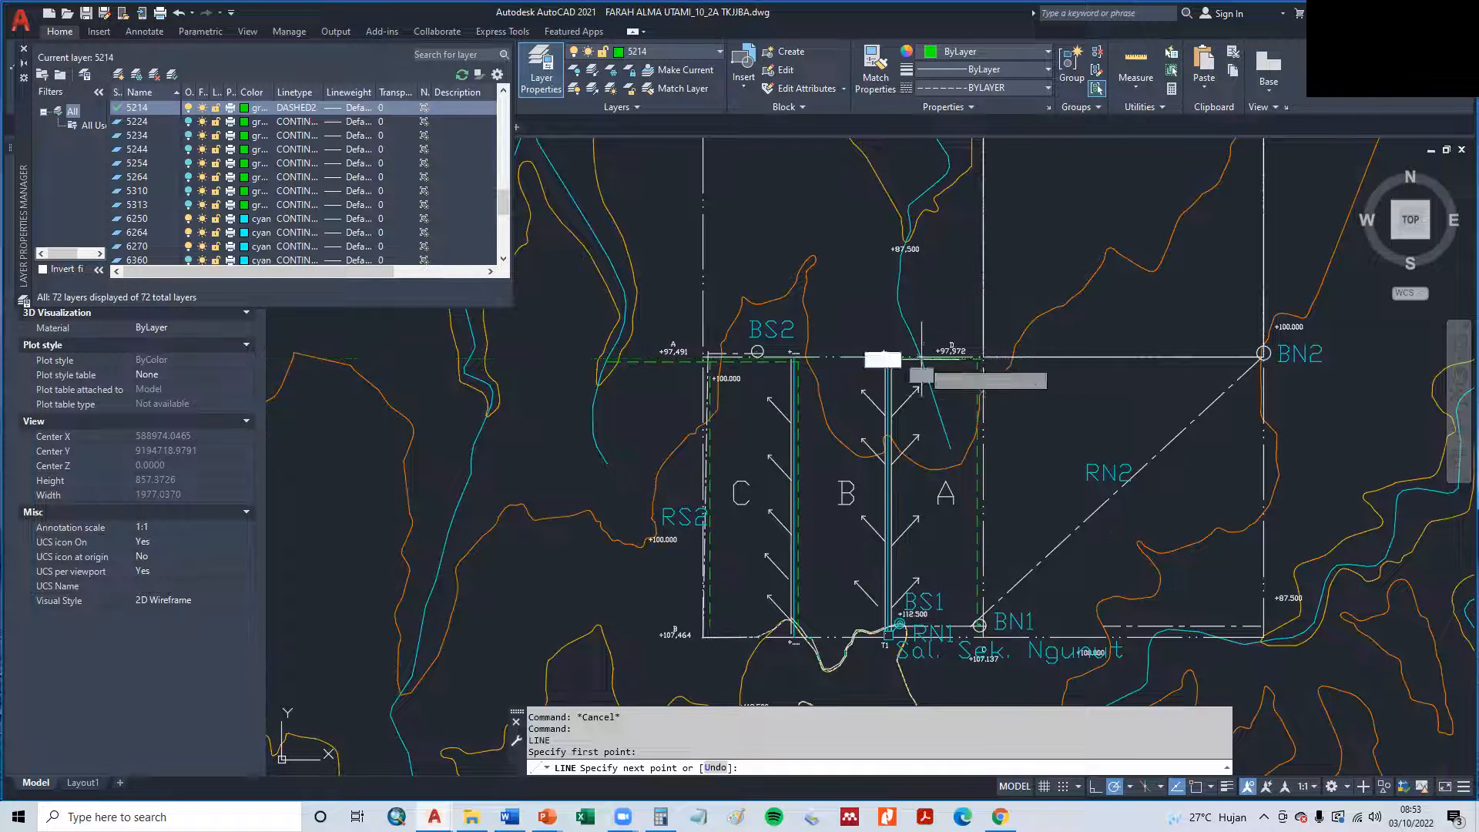
key(Escape)
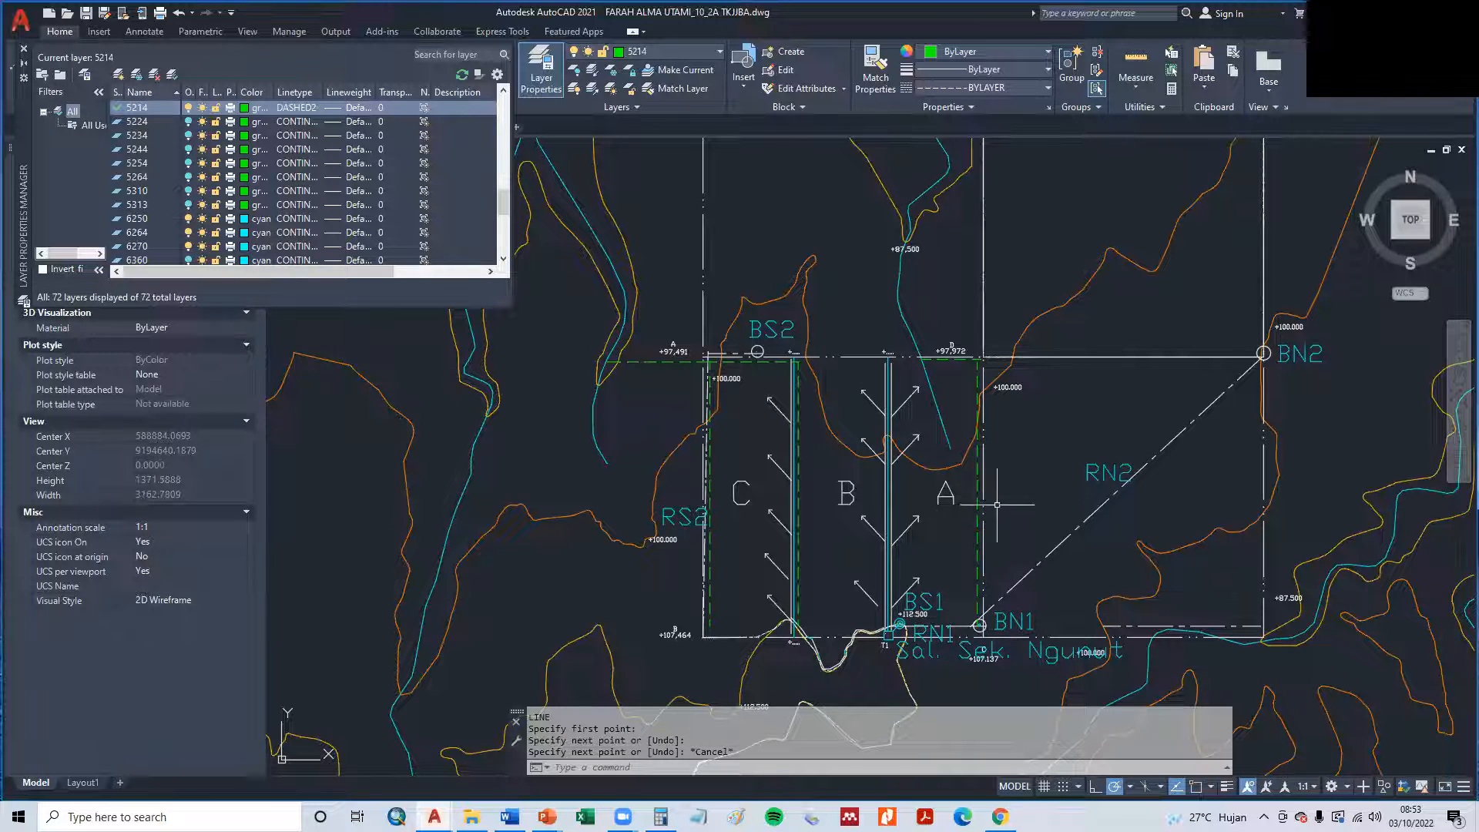
middle_drag(1096, 473, 1094, 296)
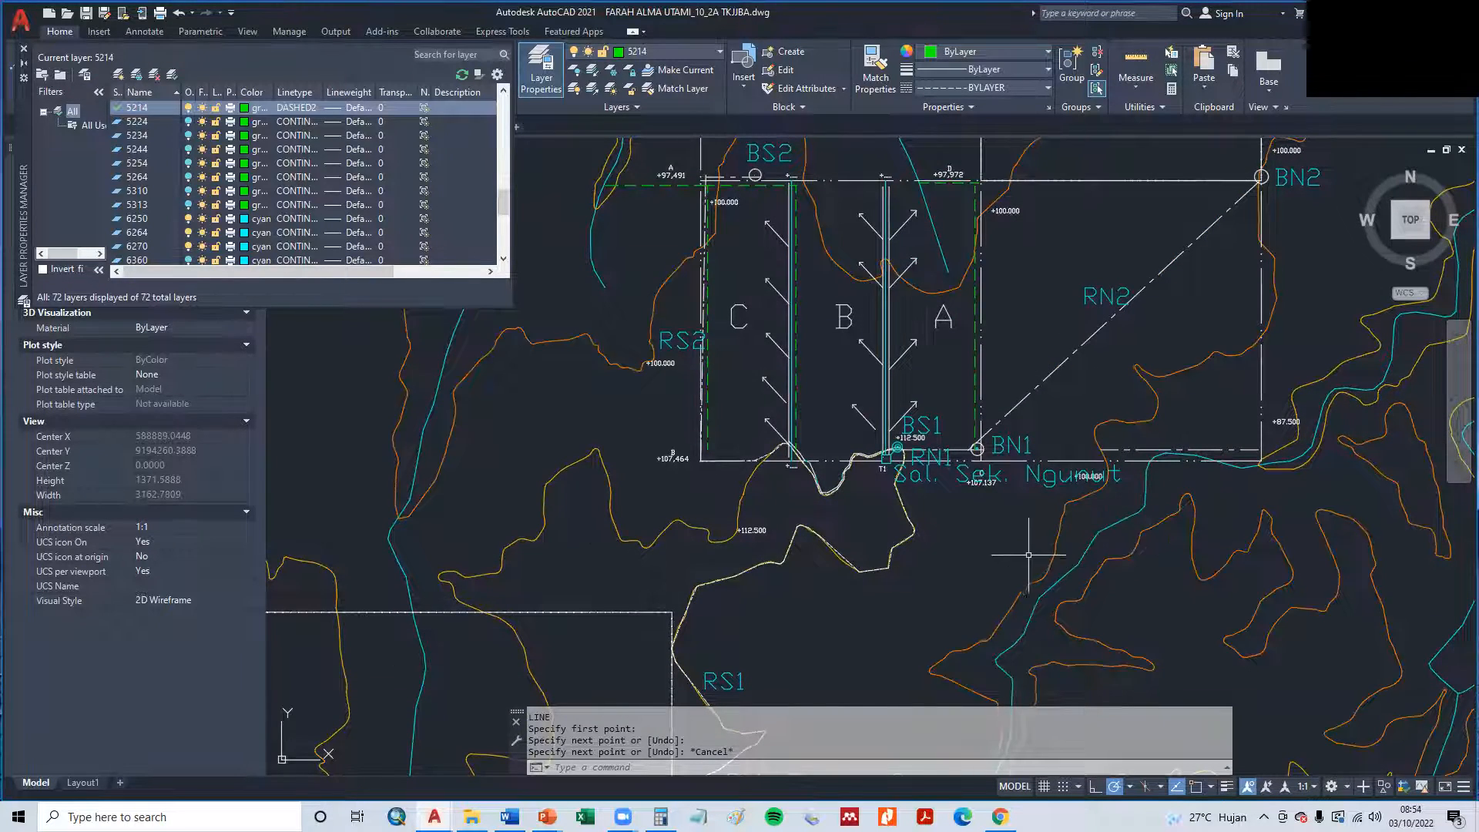
scroll(1023, 556, down, 2)
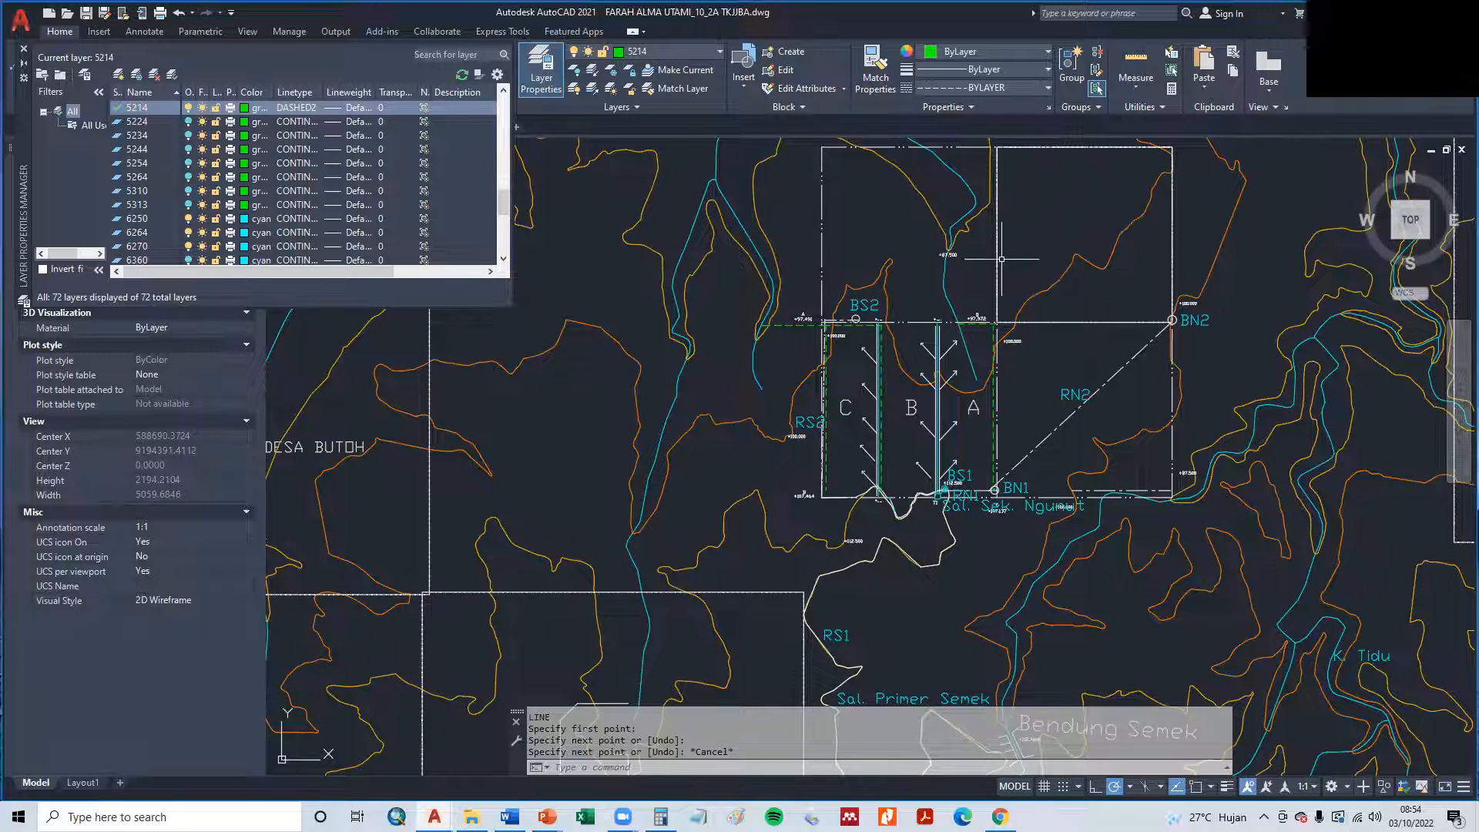
middle_drag(1009, 252, 894, 340)
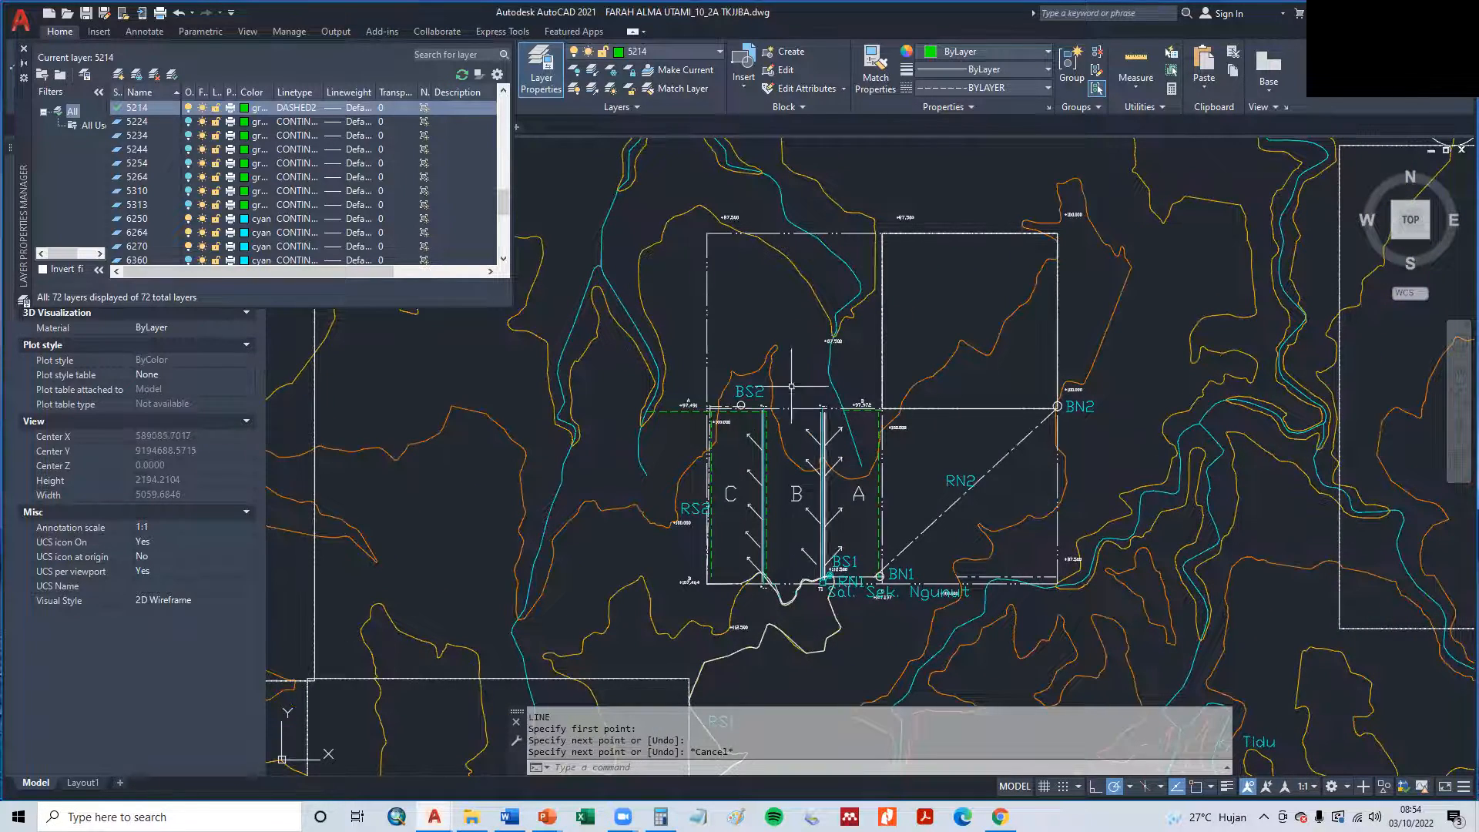
scroll(766, 483, up, 2)
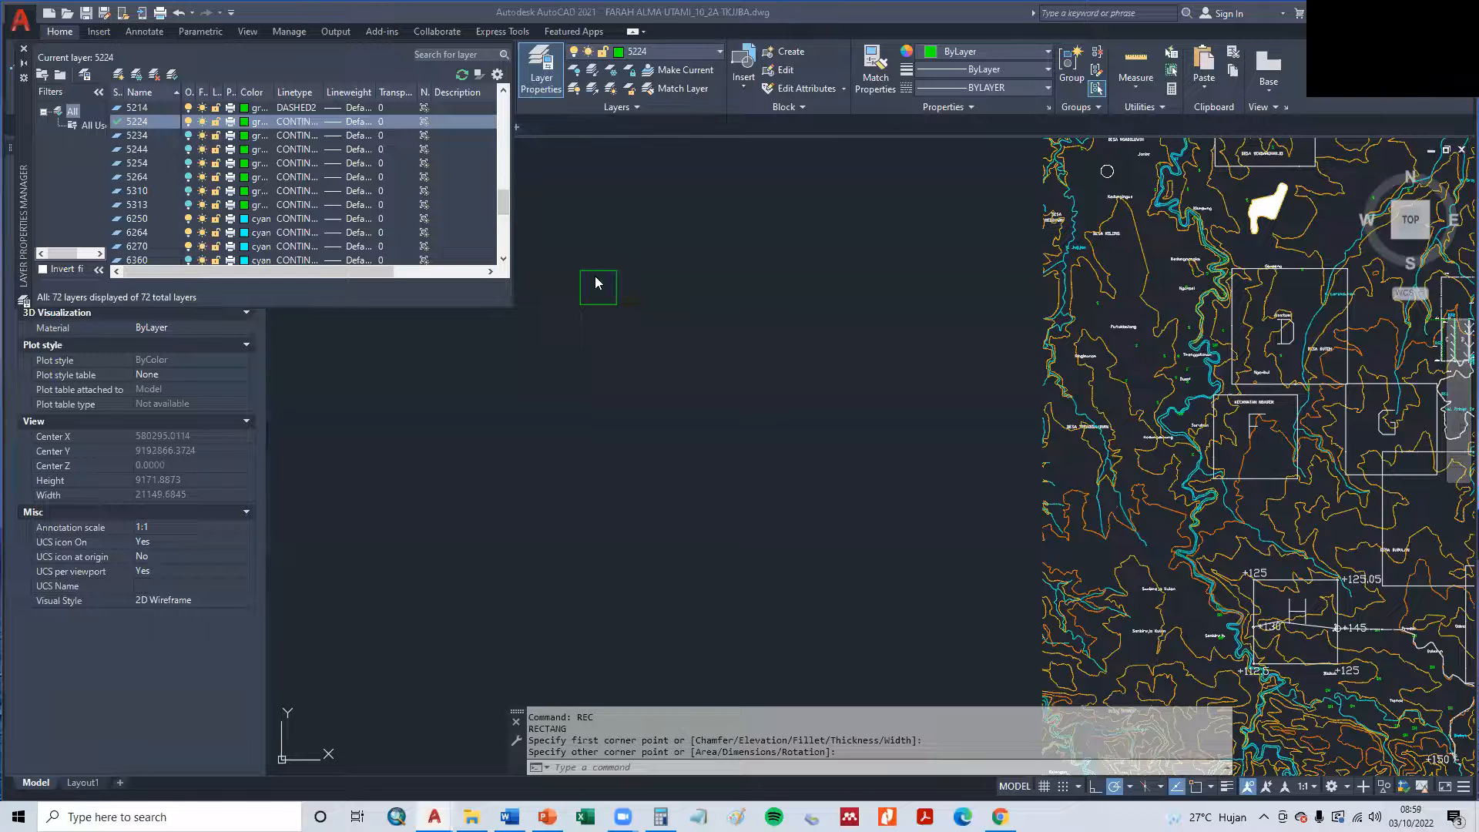
- Add the multiline text "A" inside the green square west of the map
scroll(594, 277, up, 2)
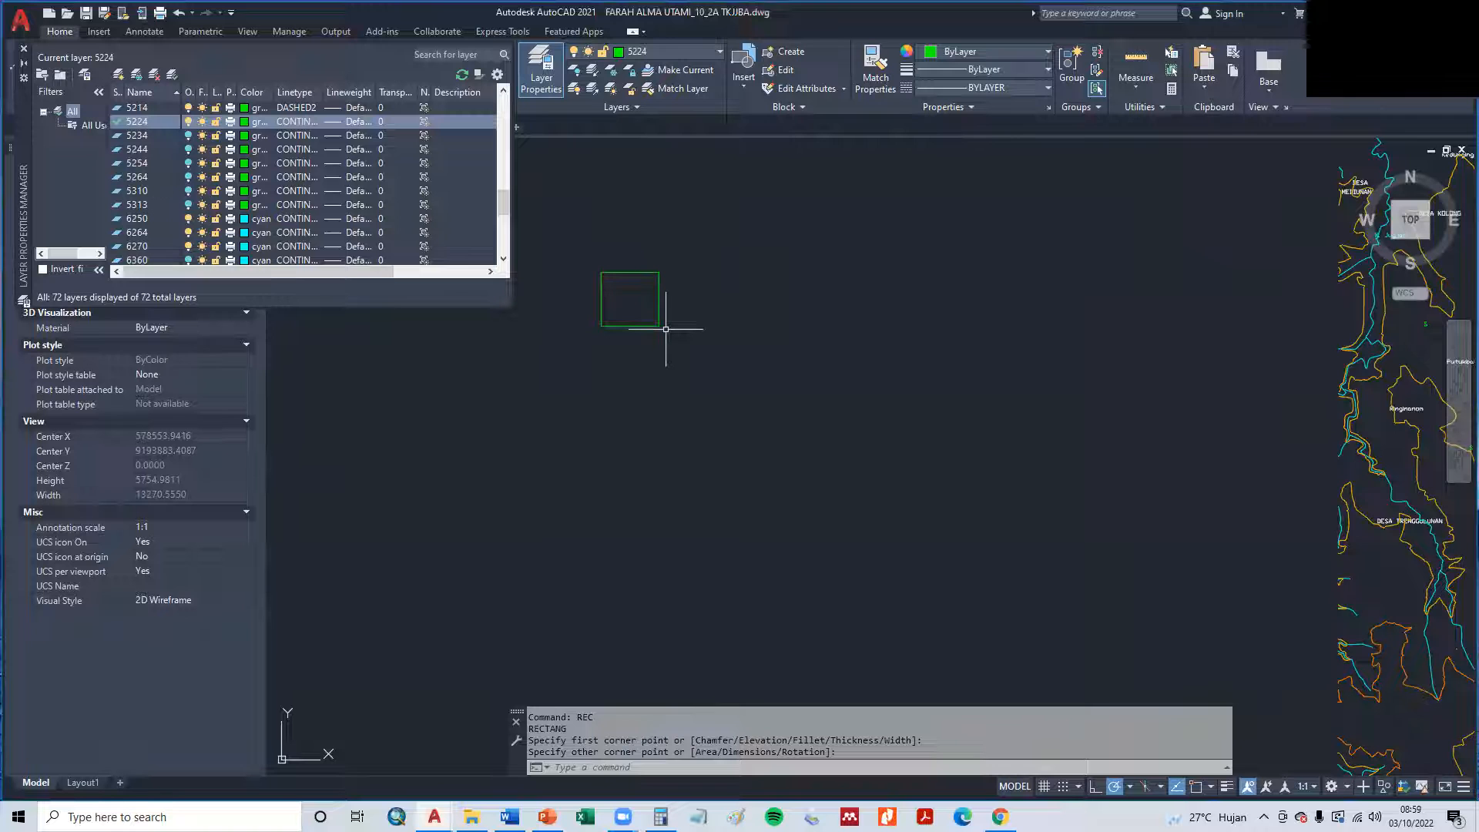
key(Escape)
text(mt)
key(Return)
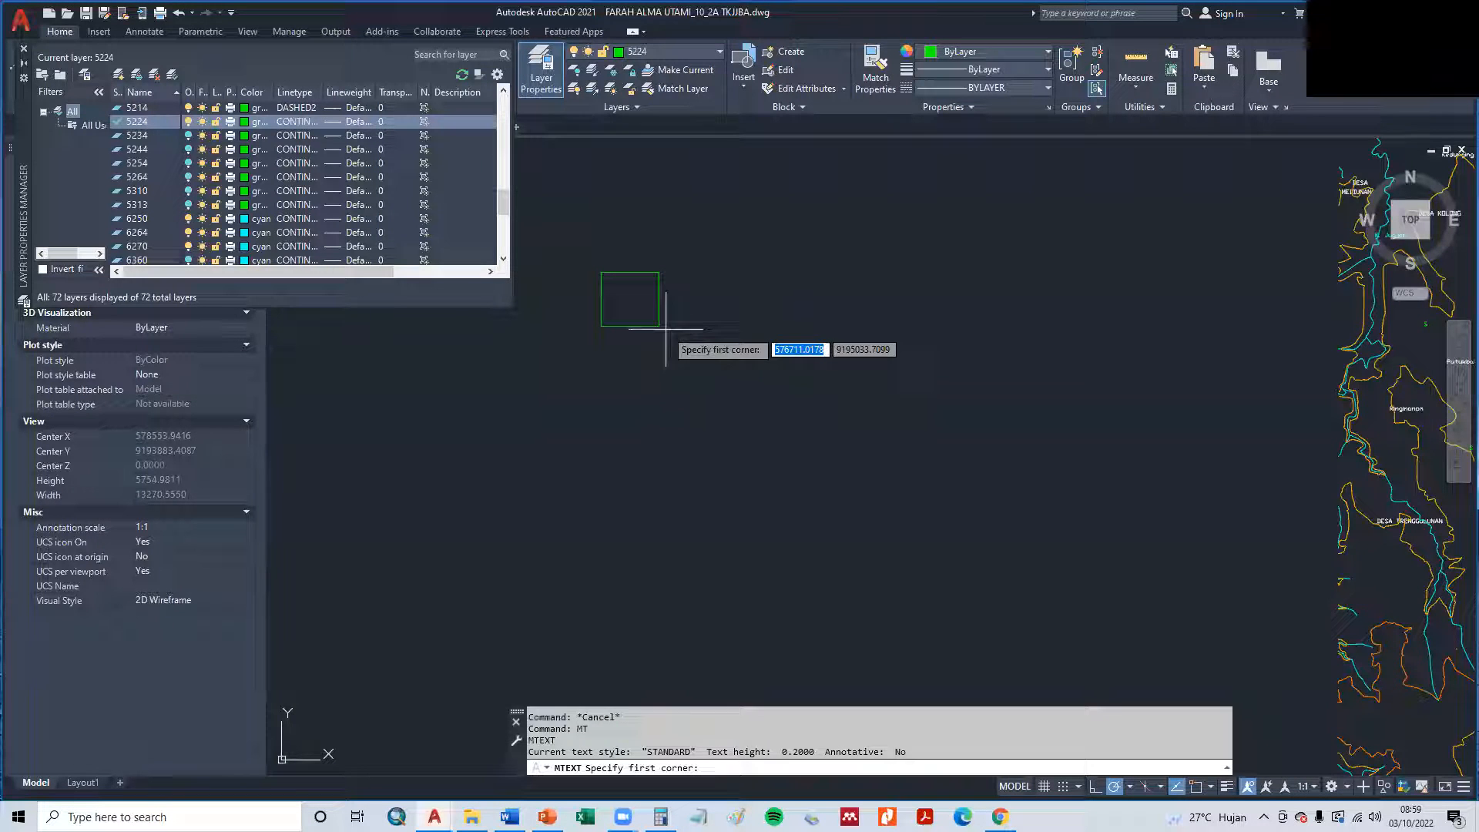
click(614, 306)
click(663, 306)
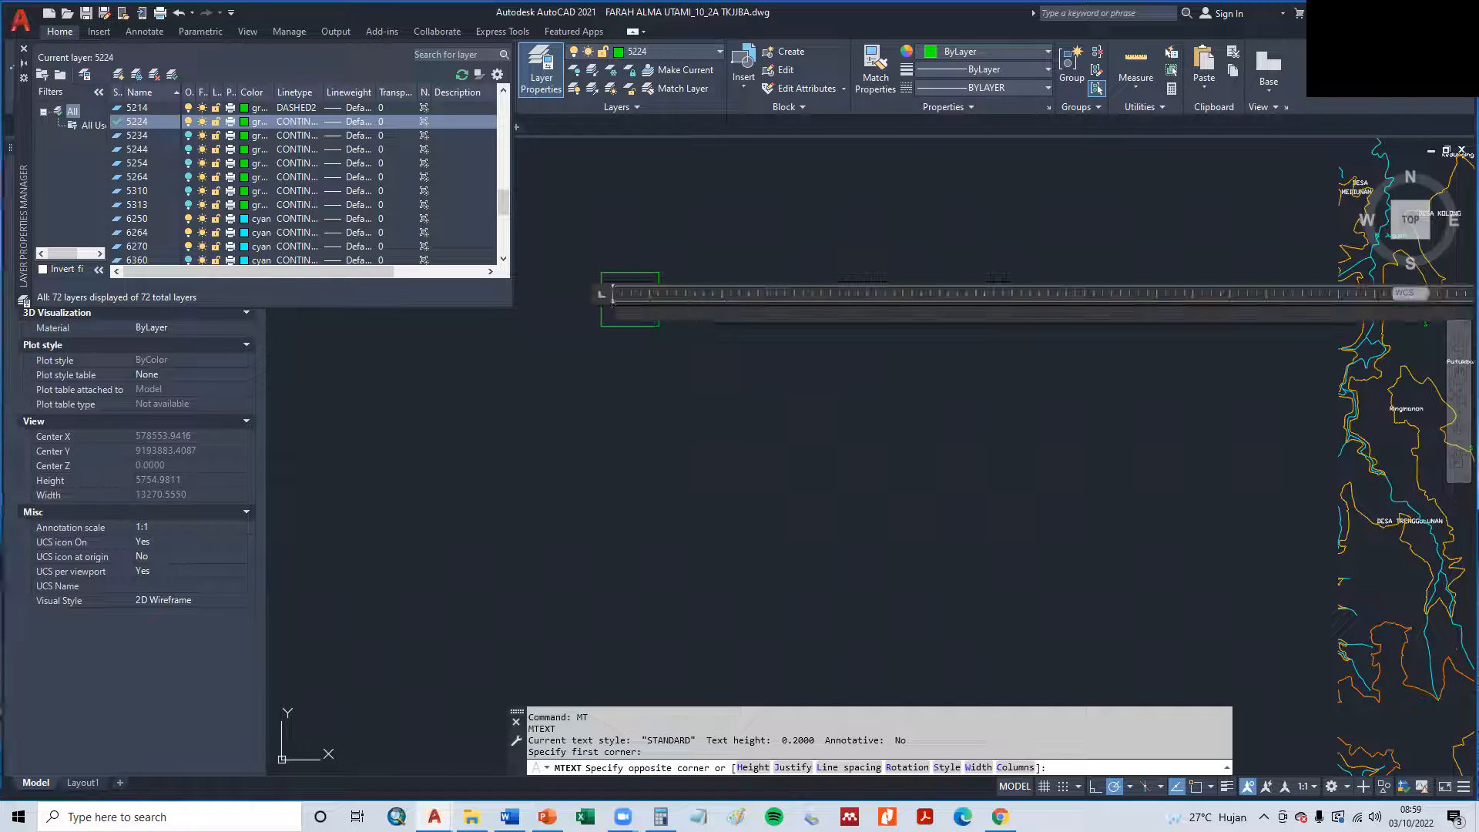
click(677, 264)
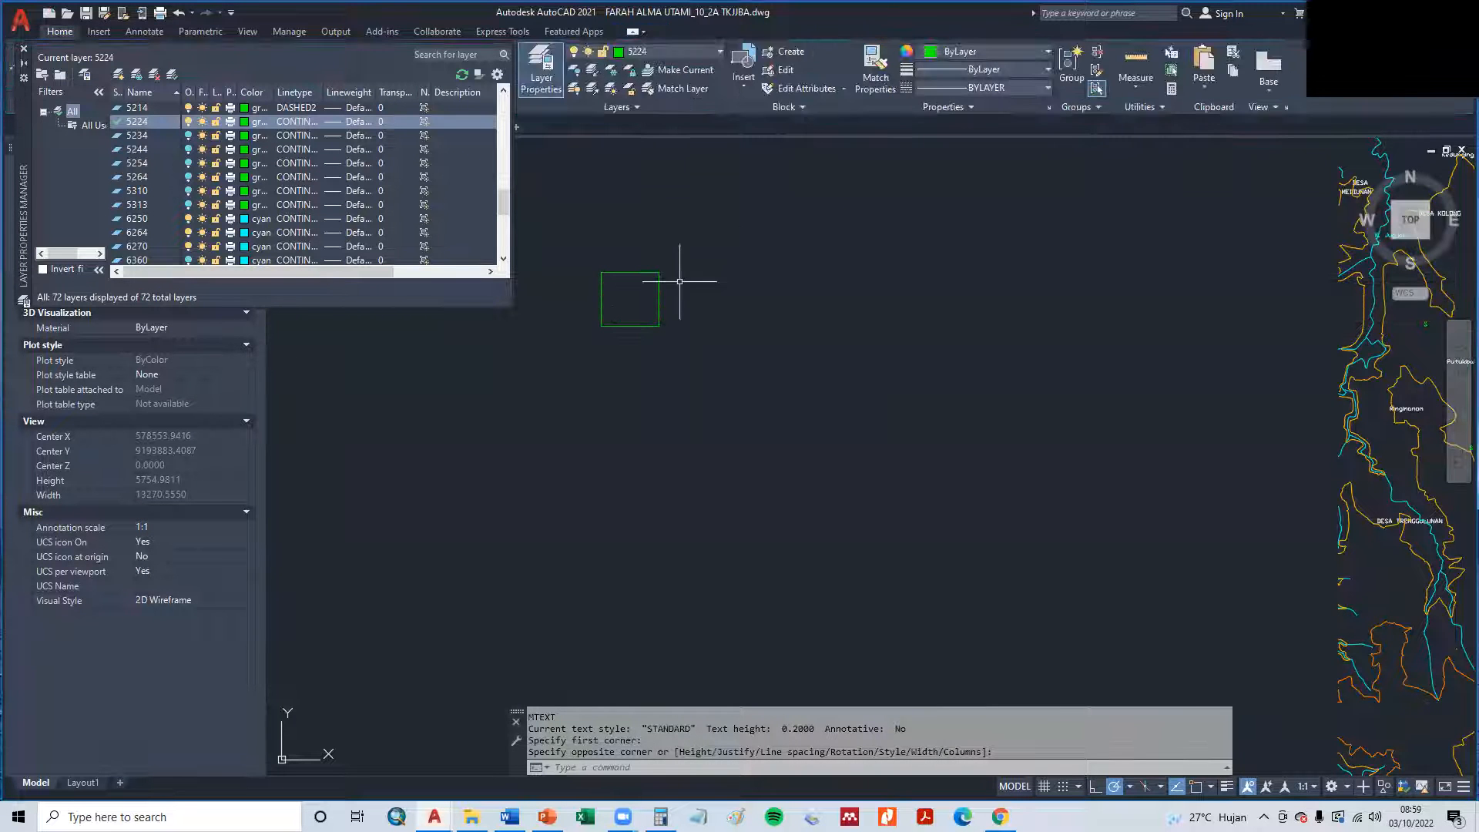
- Try a text height of 10 and a rotation of 100 for the letter A in the green square
click(609, 297)
click(626, 324)
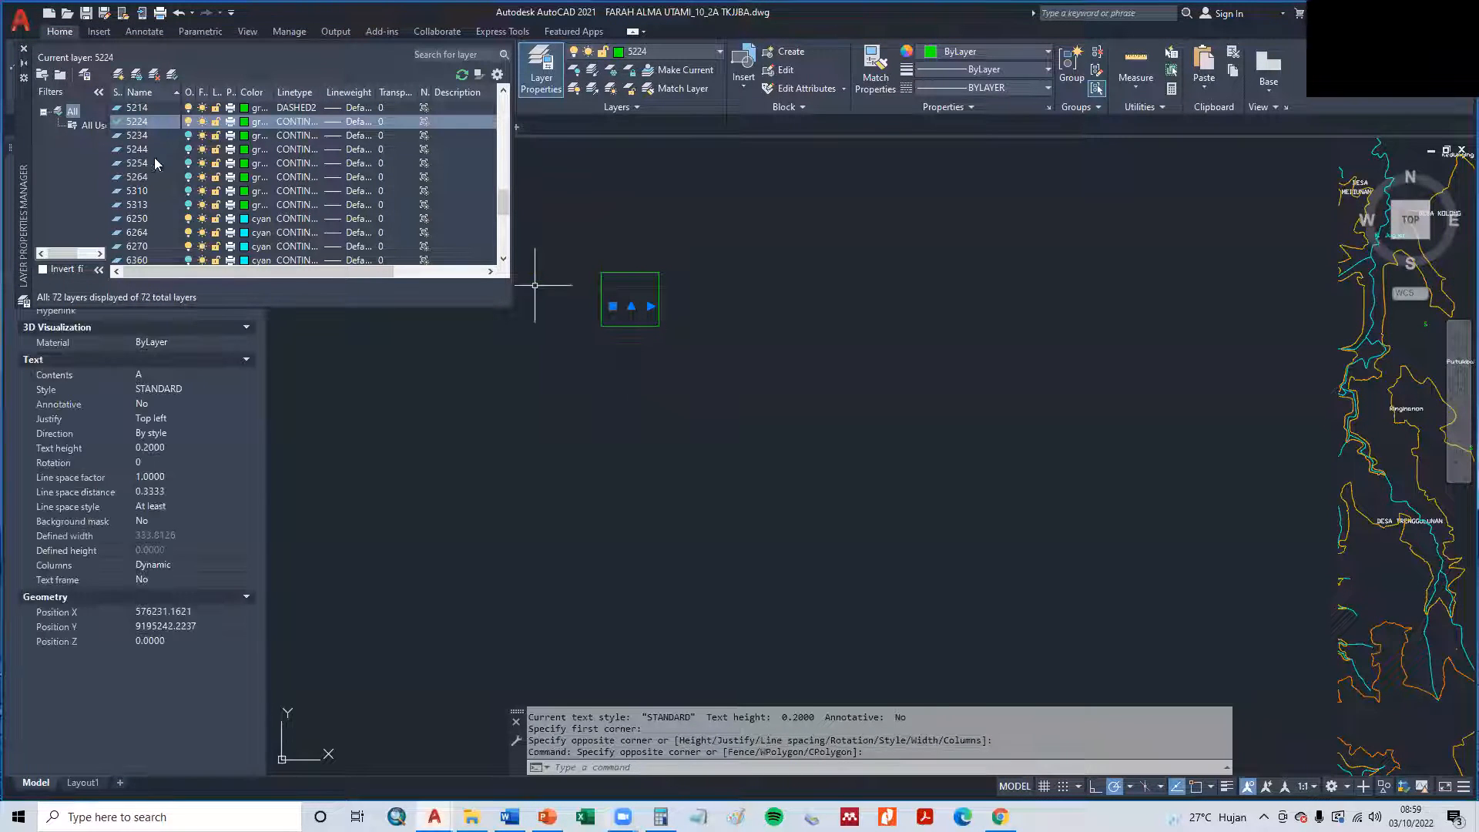
click(160, 447)
text(10)
key(Tab)
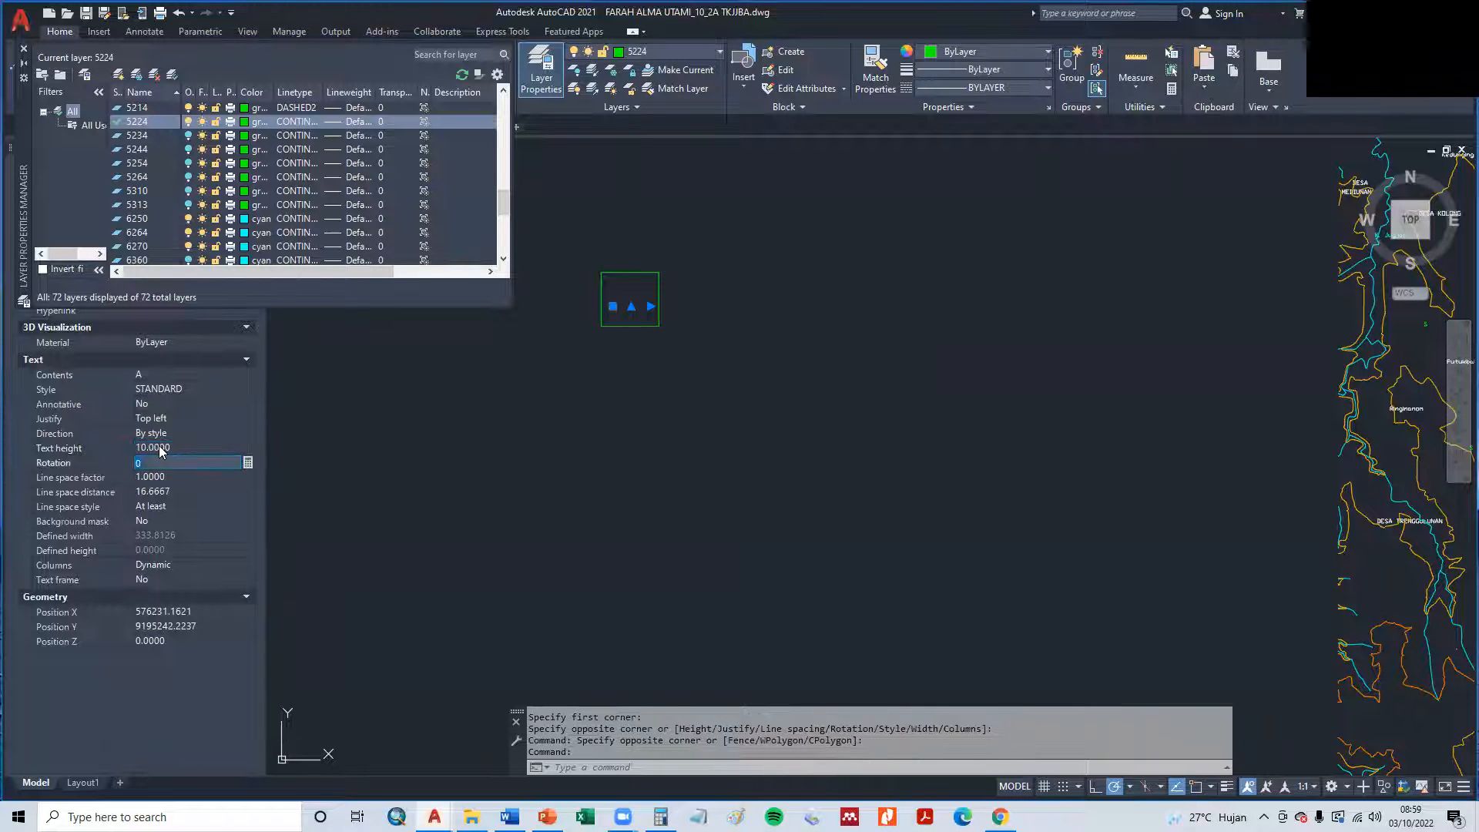
text(10)
key(Return)
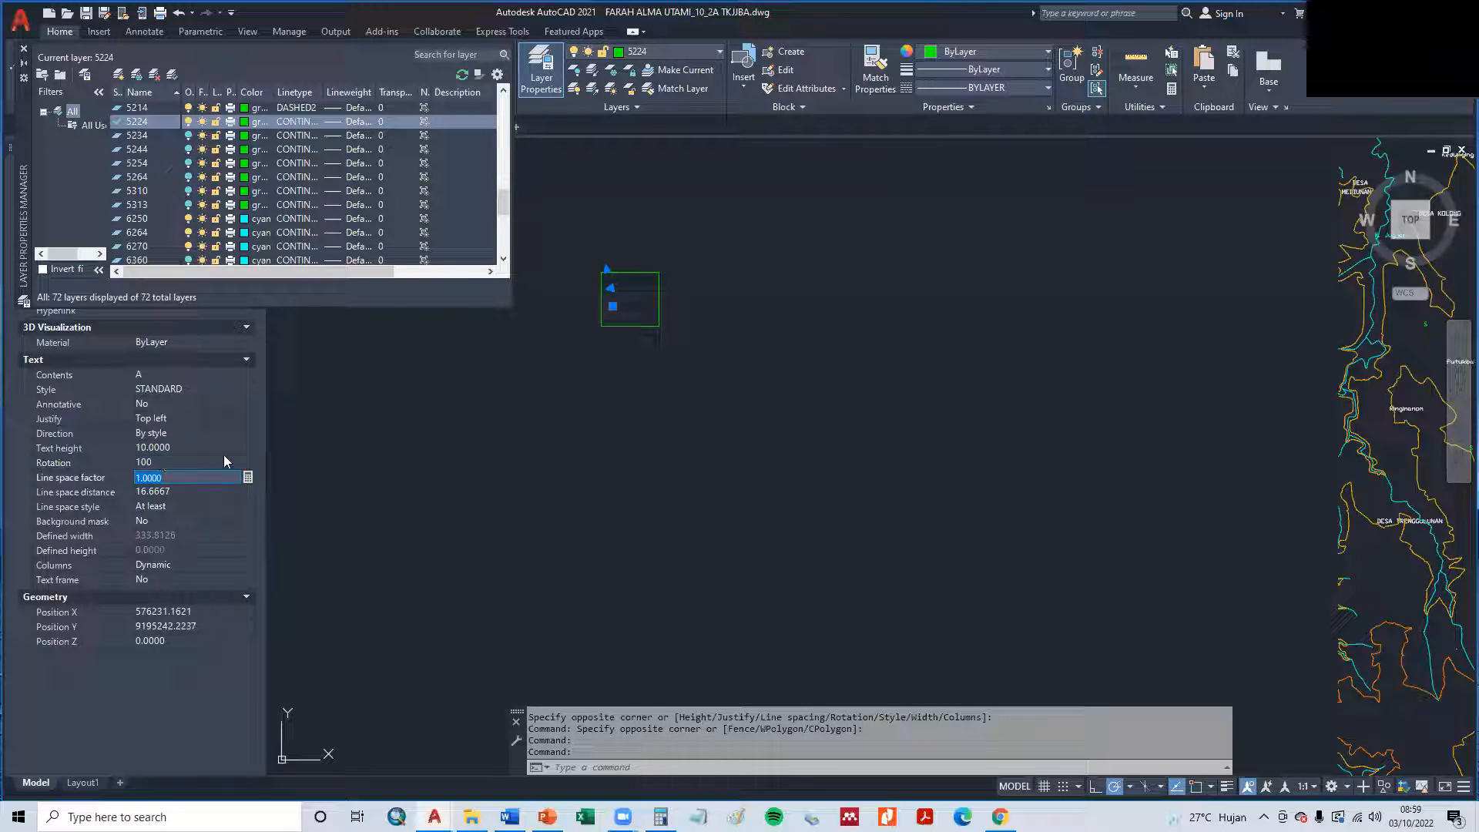
key(Escape)
key(Escape)
scroll(614, 303, up, 5)
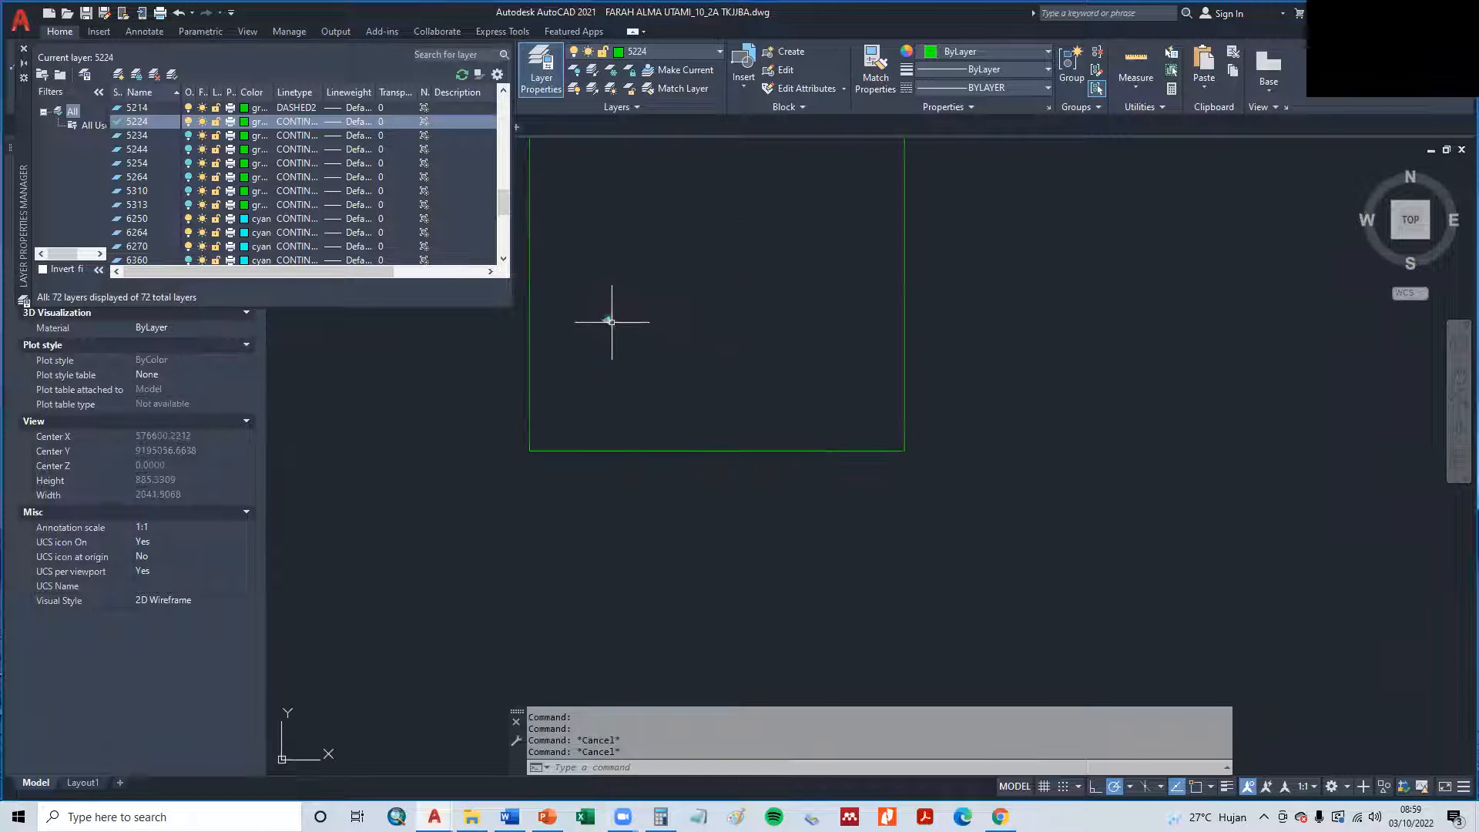
- Undo the height and rotation changes on the letter A
click(608, 320)
key(ctrl+z)
key(ctrl+z)
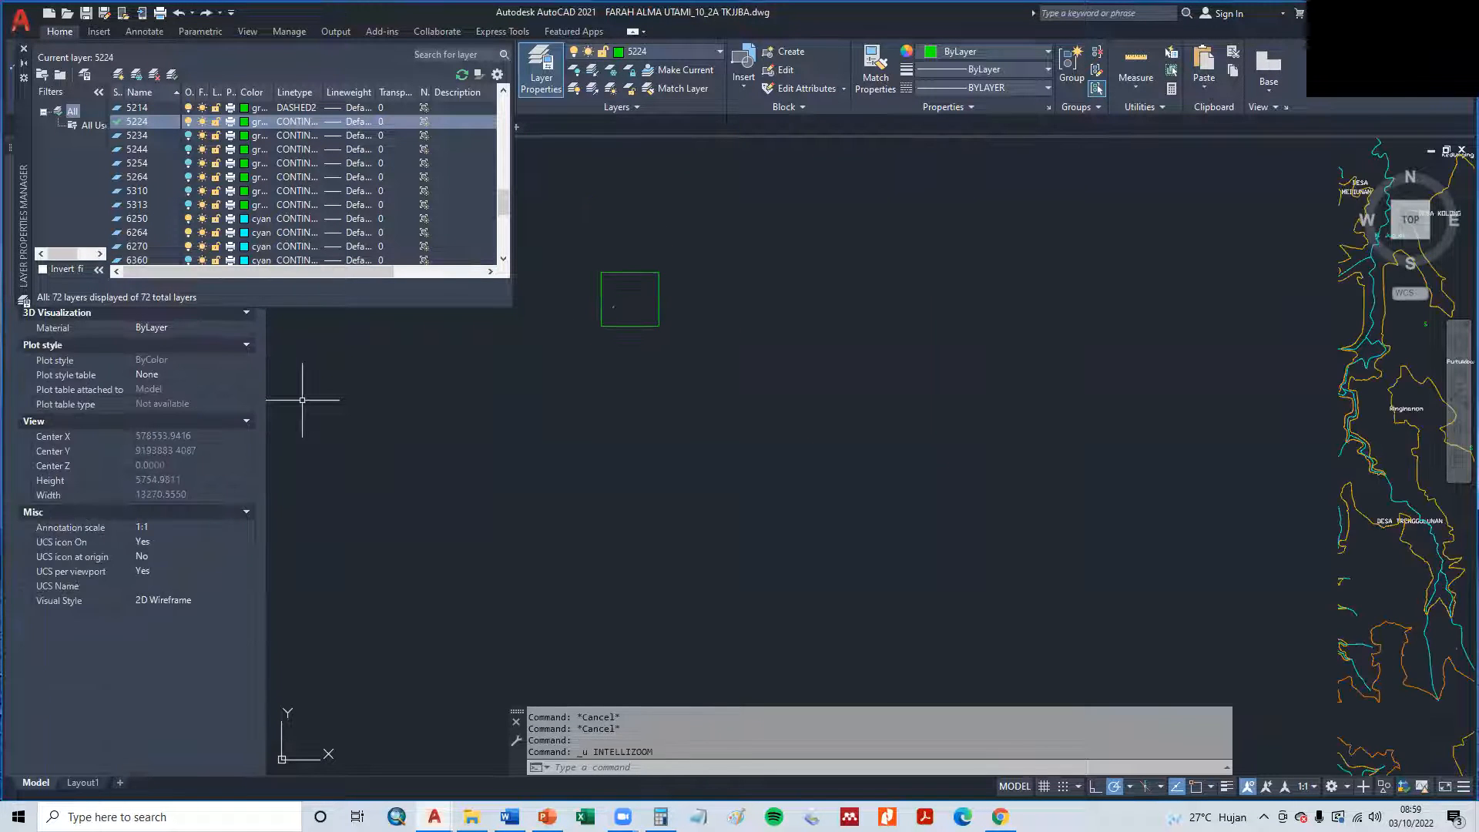
key(ctrl+z)
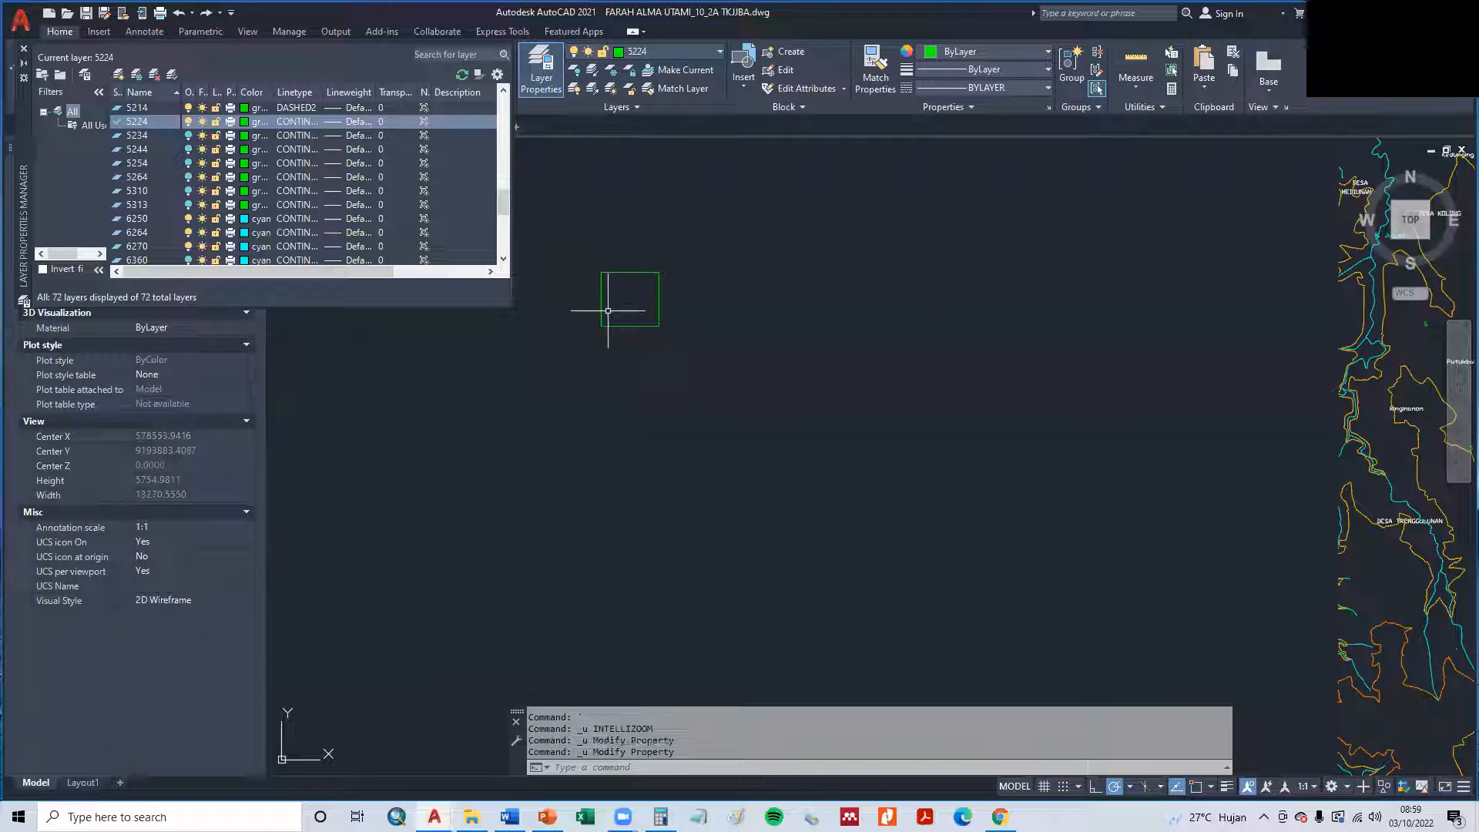
- Set the text height of the letter A in the green square to 200
click(607, 311)
click(628, 323)
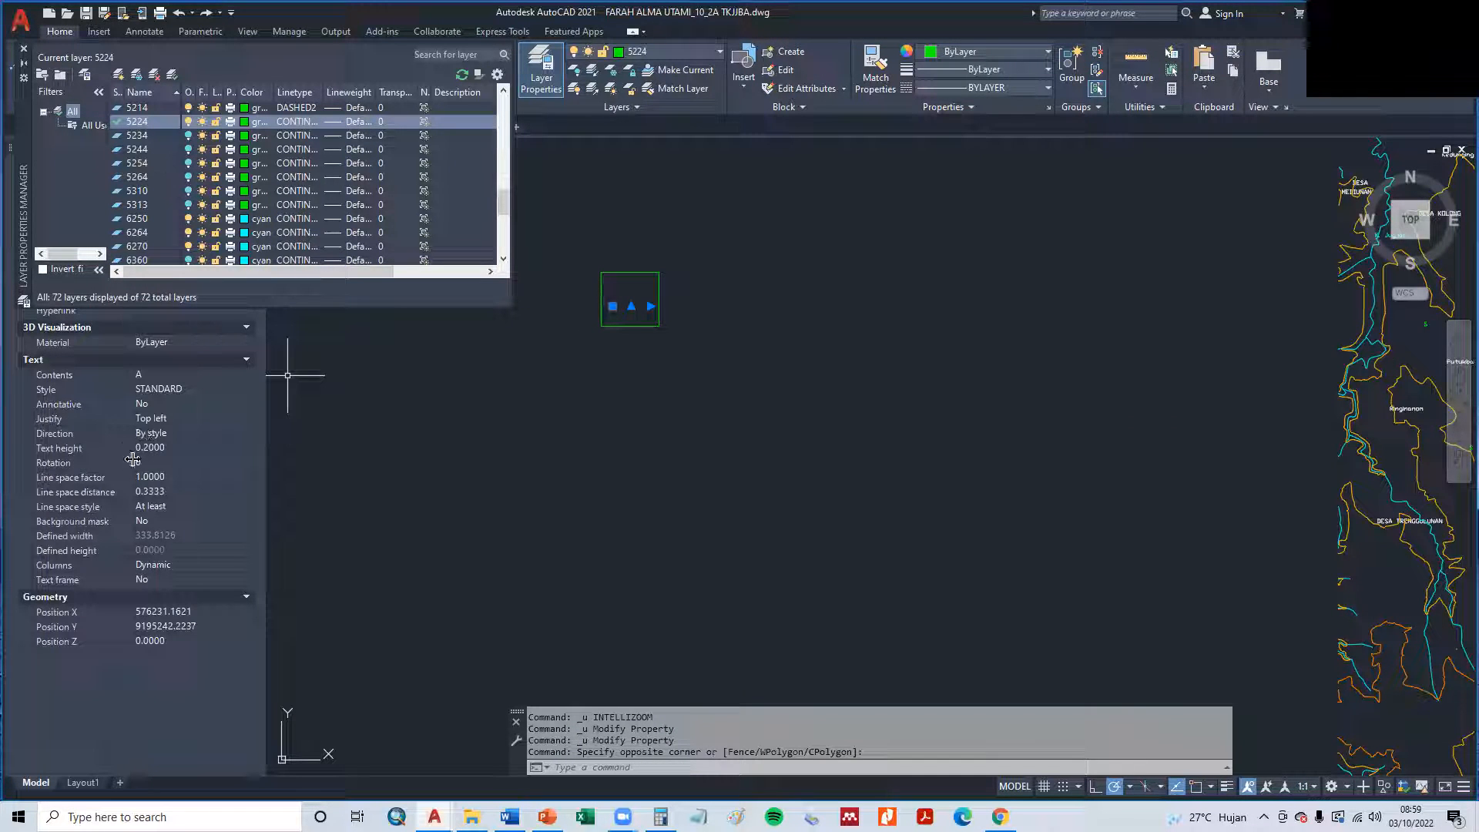
click(167, 447)
text(20)
key(Return)
click(167, 445)
text(100)
key(Return)
click(166, 445)
text(200)
key(Return)
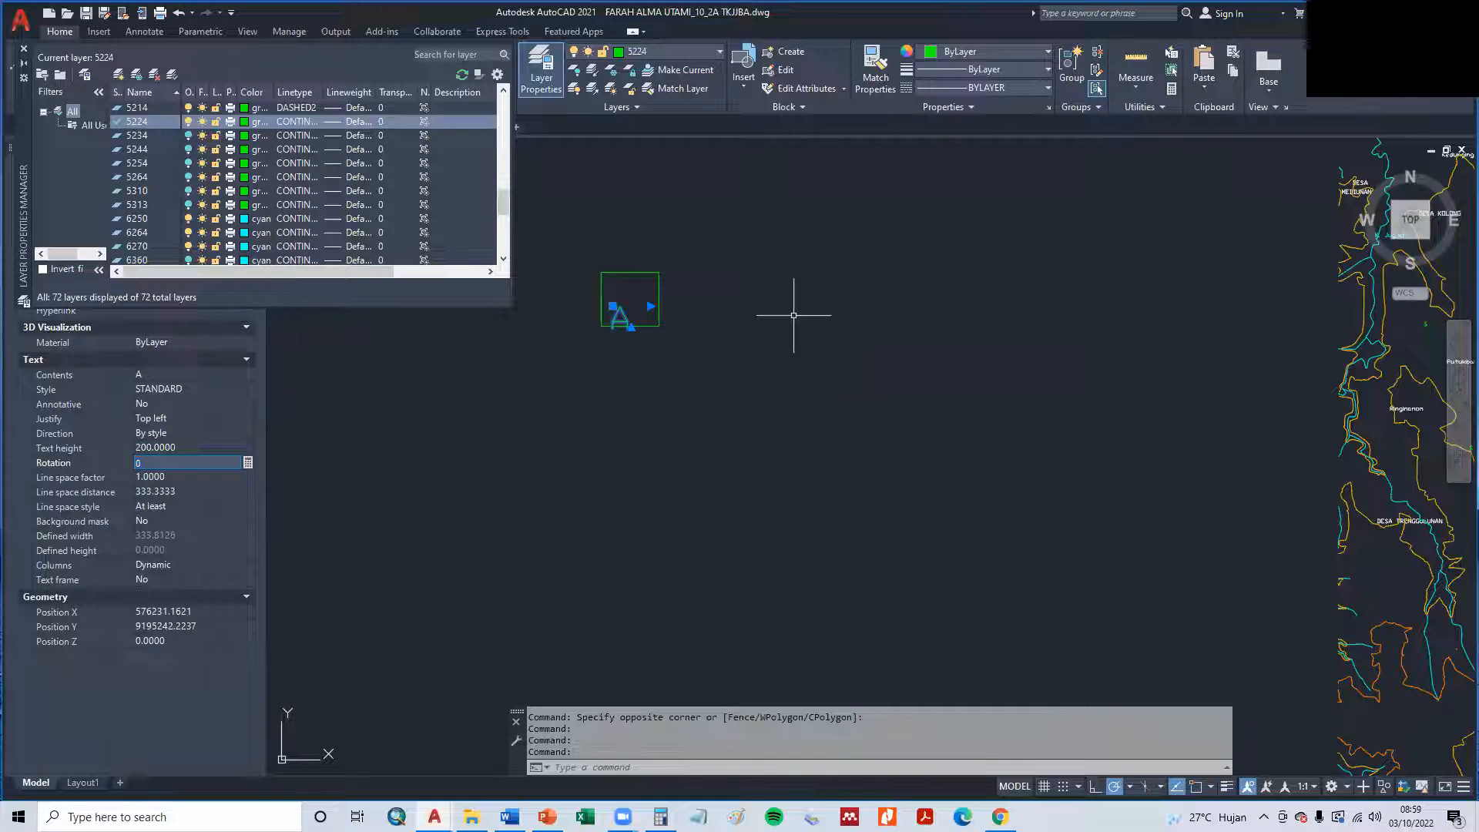
- Move the letter A up so it sits inside the green square
key(Escape)
key(Escape)
text(m)
key(Return)
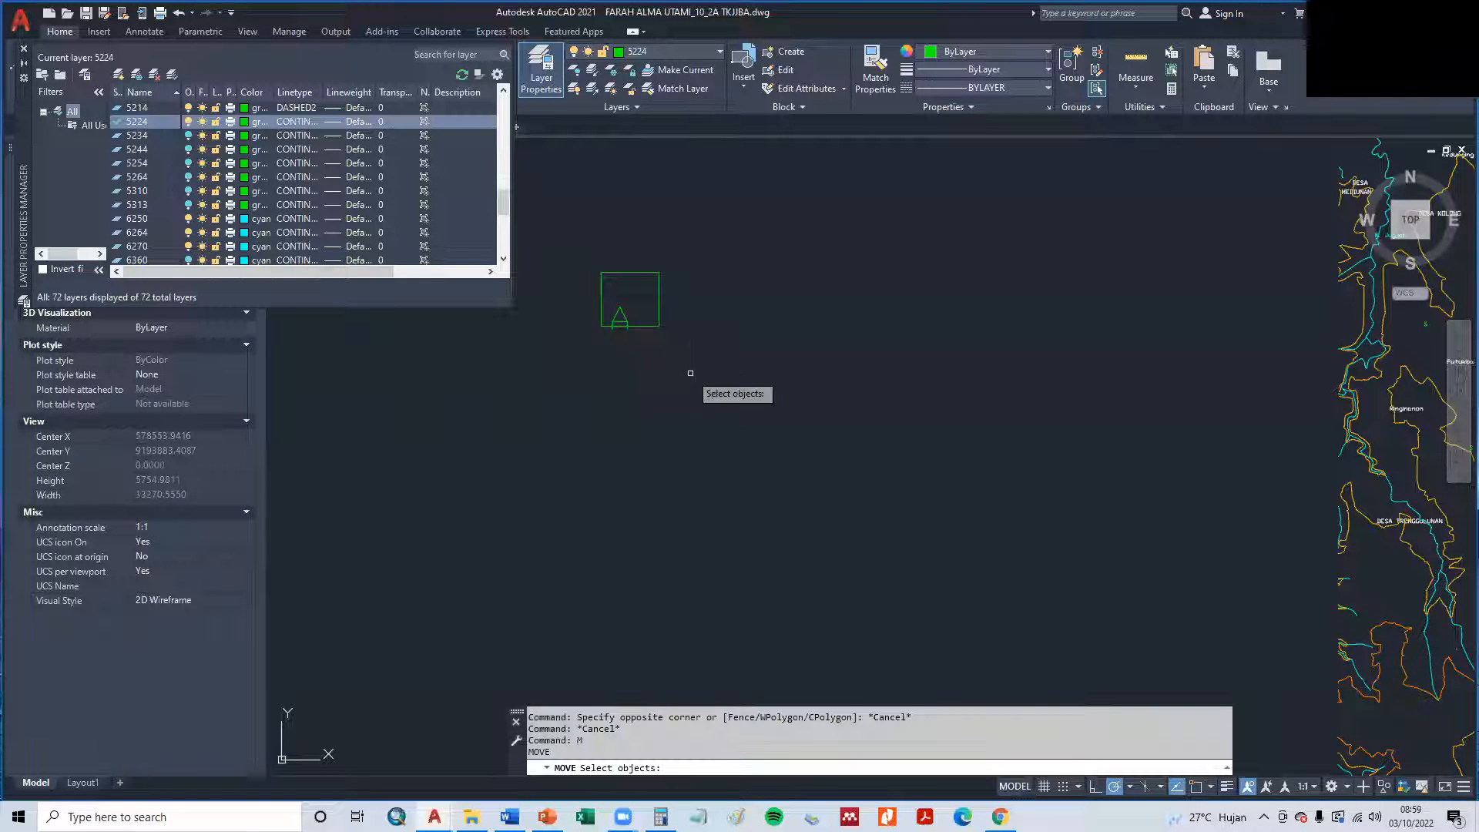
click(619, 317)
key(Return)
click(626, 314)
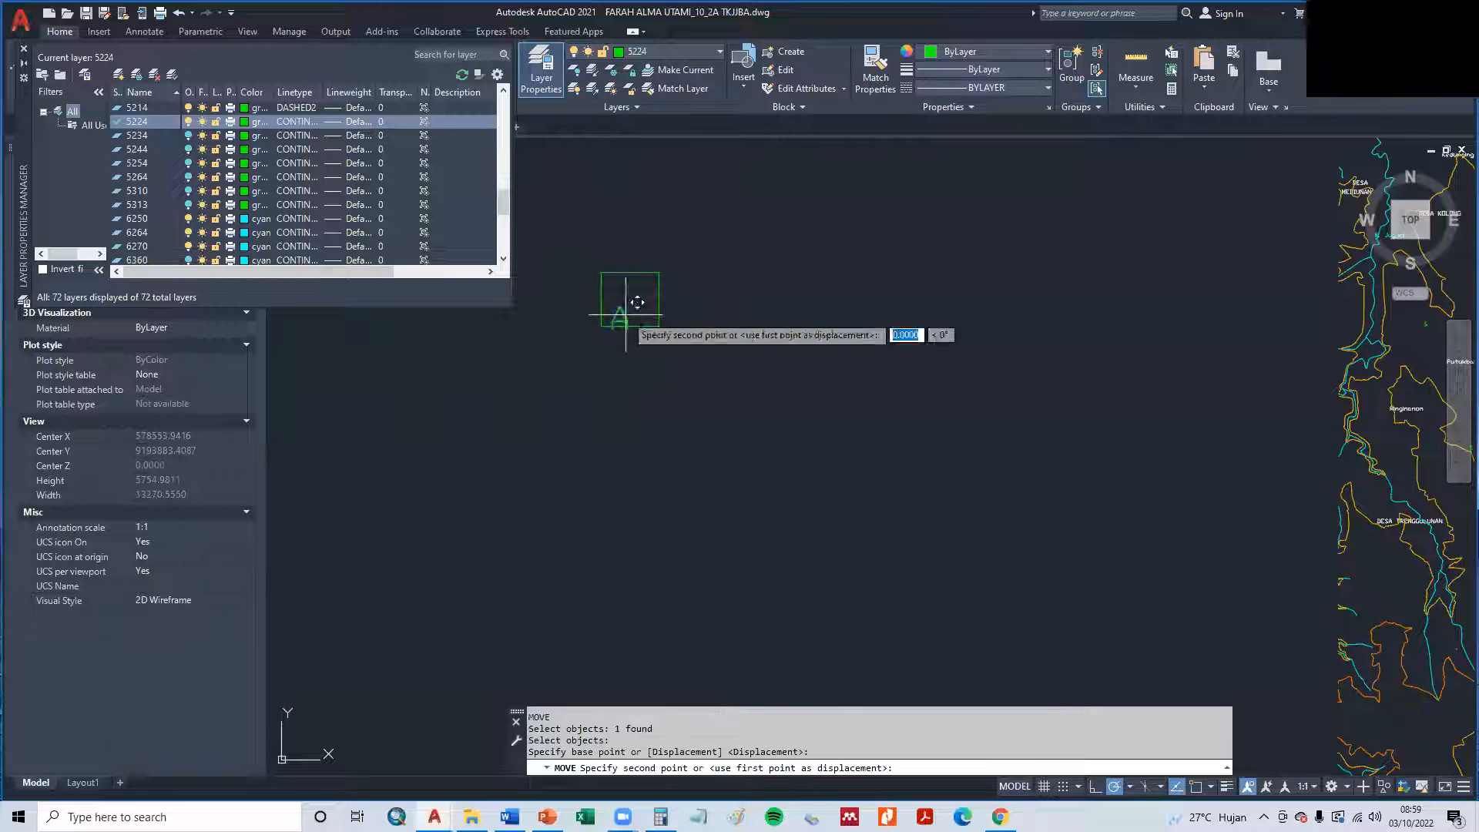
key(Escape)
key(Escape)
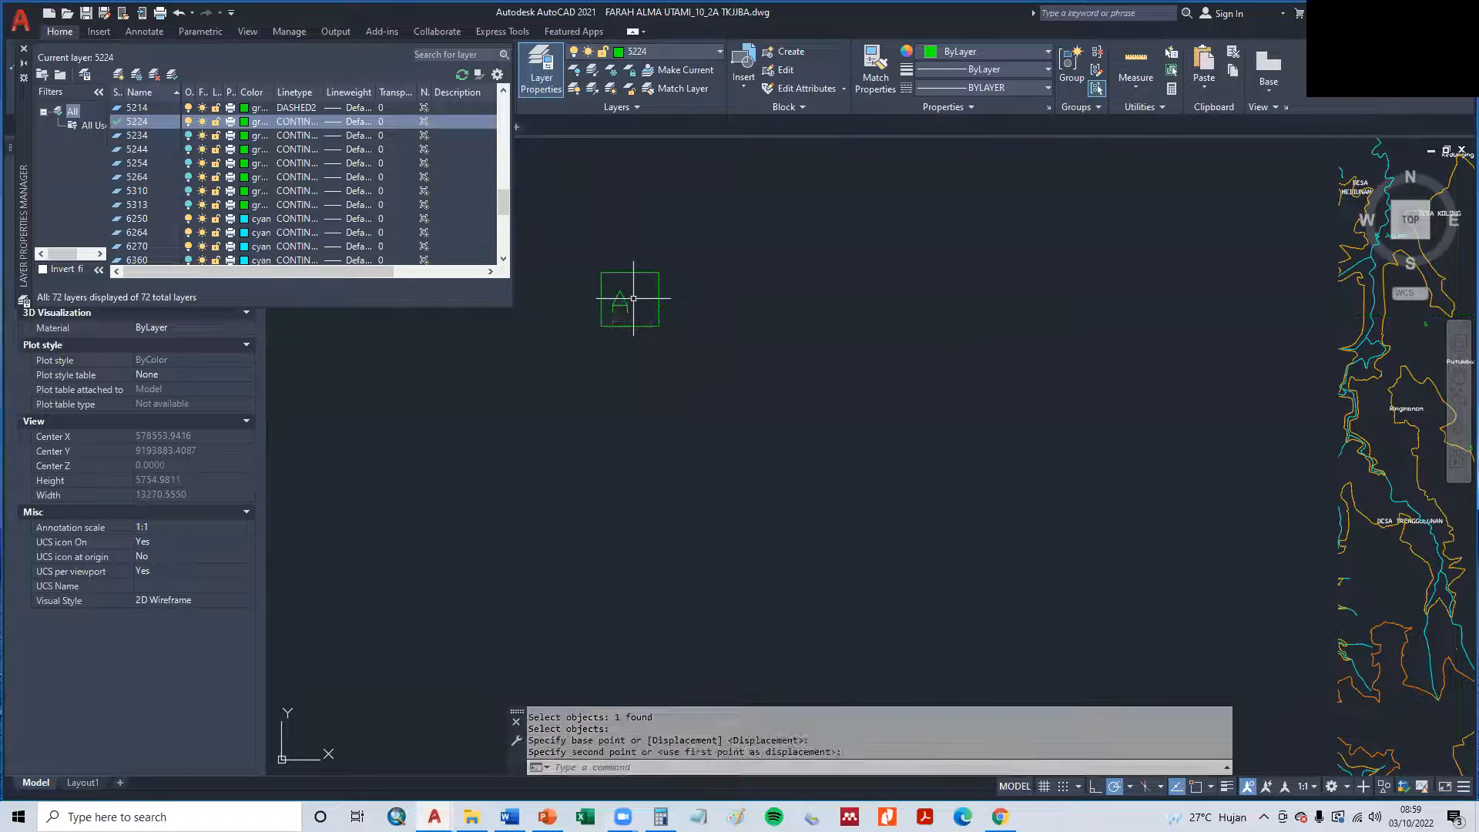
- Copy the green square with its letter A twice to the east, forming an evenly spaced horizontal row of three
text(cp)
key(Return)
click(567, 238)
click(674, 338)
key(Return)
click(626, 278)
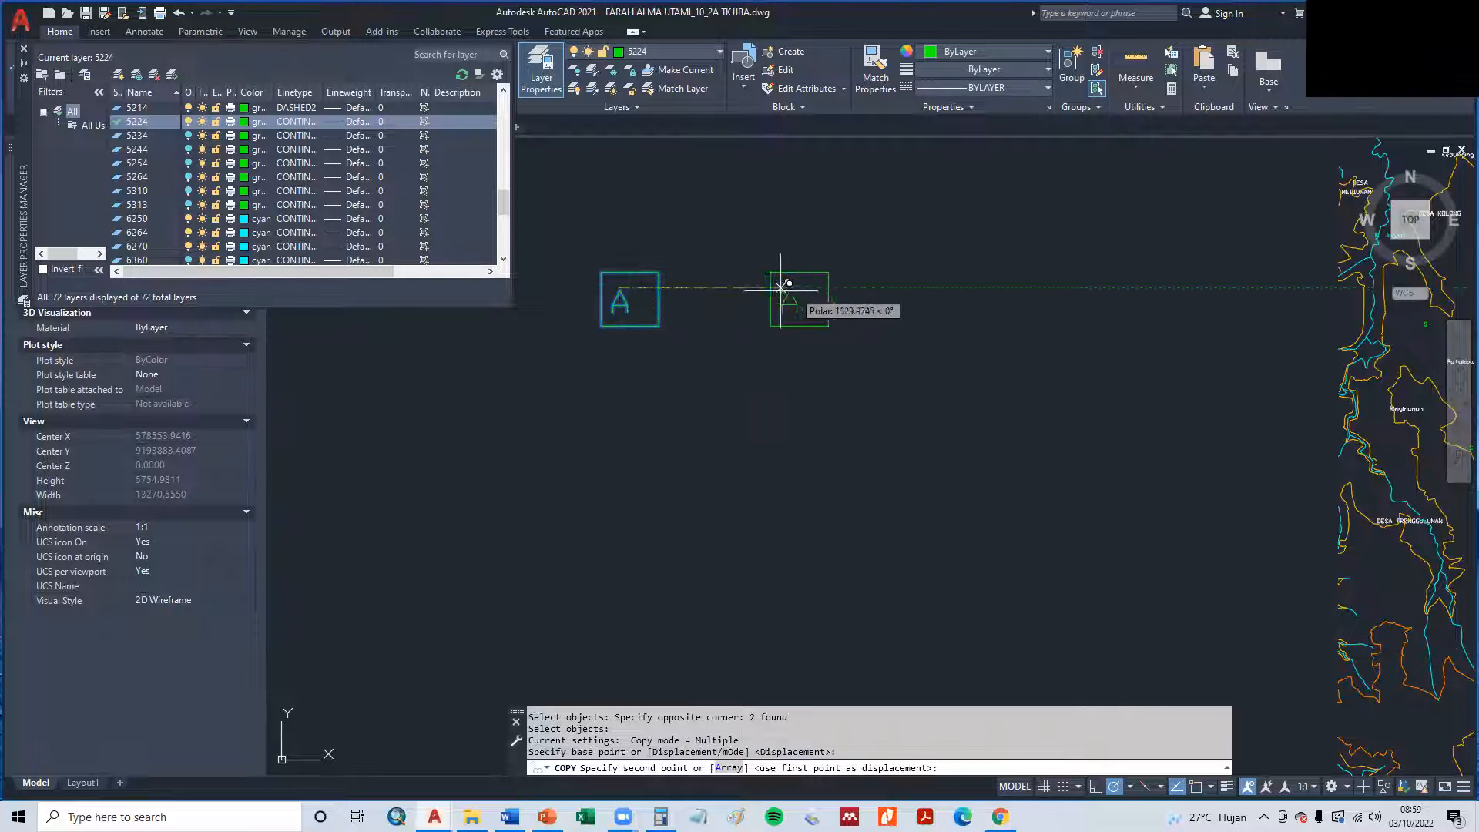
click(731, 288)
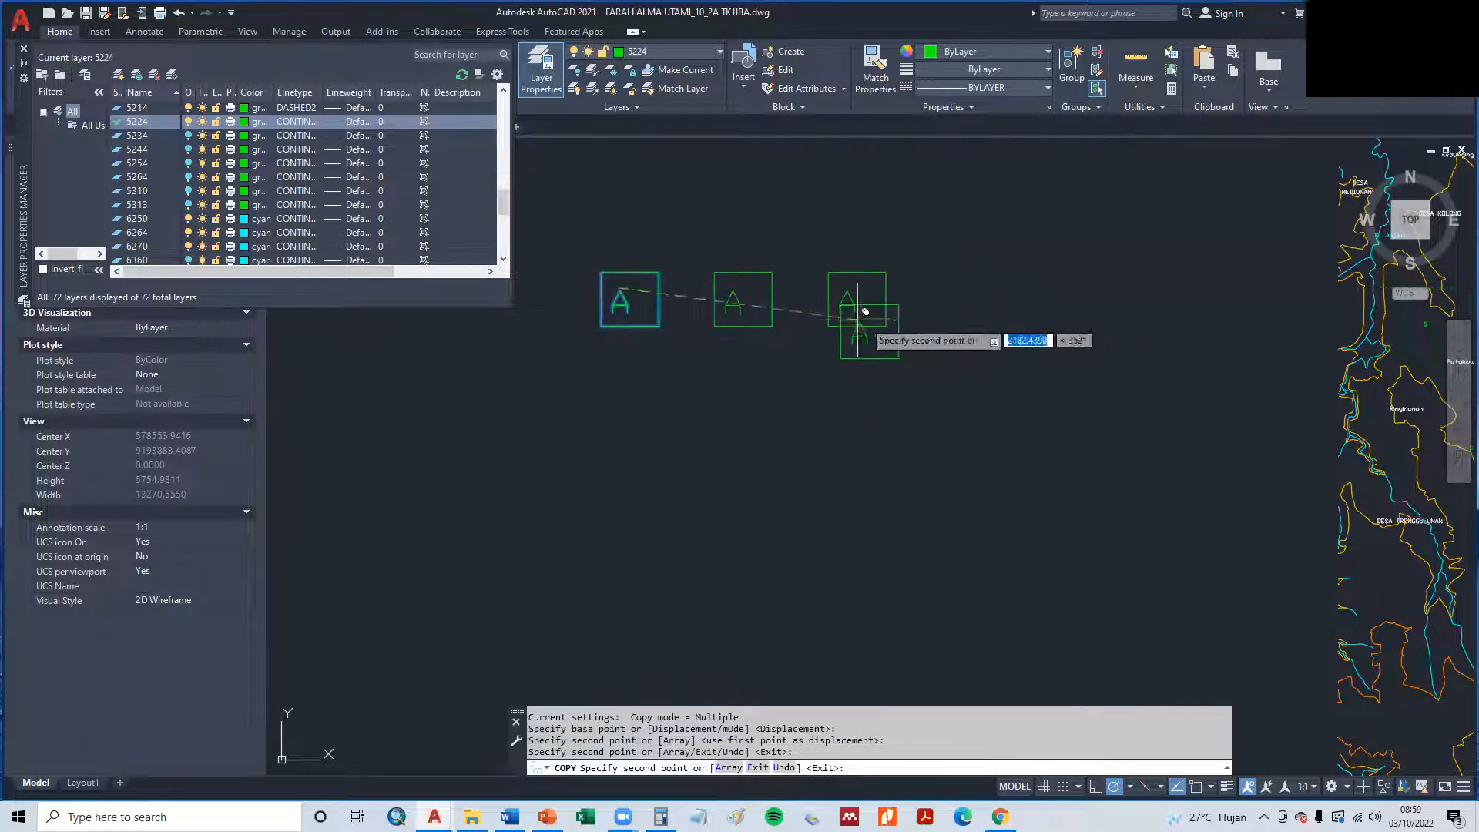
click(845, 287)
key(Escape)
key(Escape)
- Change the letter in the middle square to B and in the easternmost square to C
click(739, 303)
double_click(739, 304)
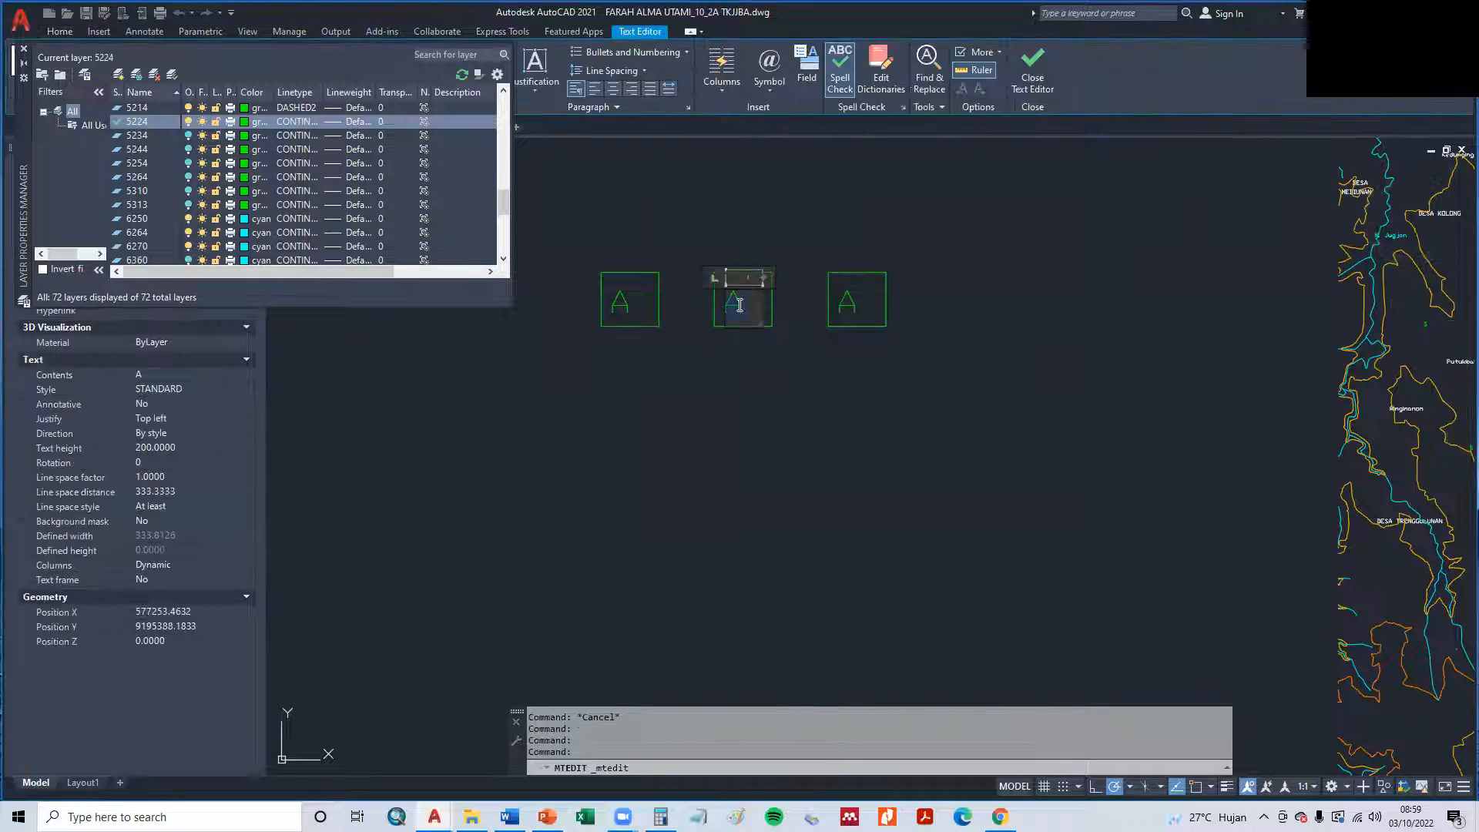
click(845, 304)
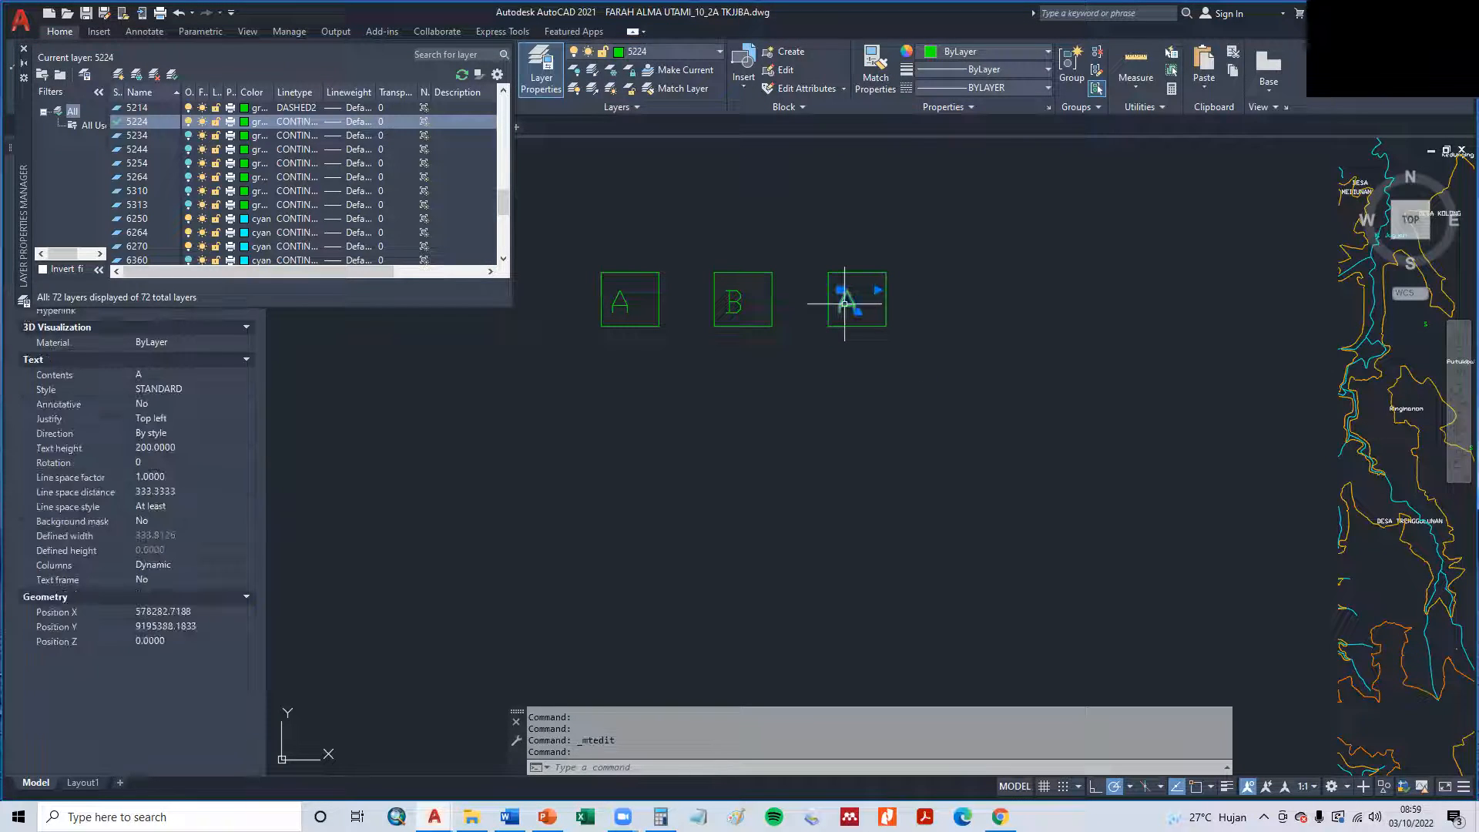
double_click(846, 305)
click(952, 348)
scroll(961, 354, down, 2)
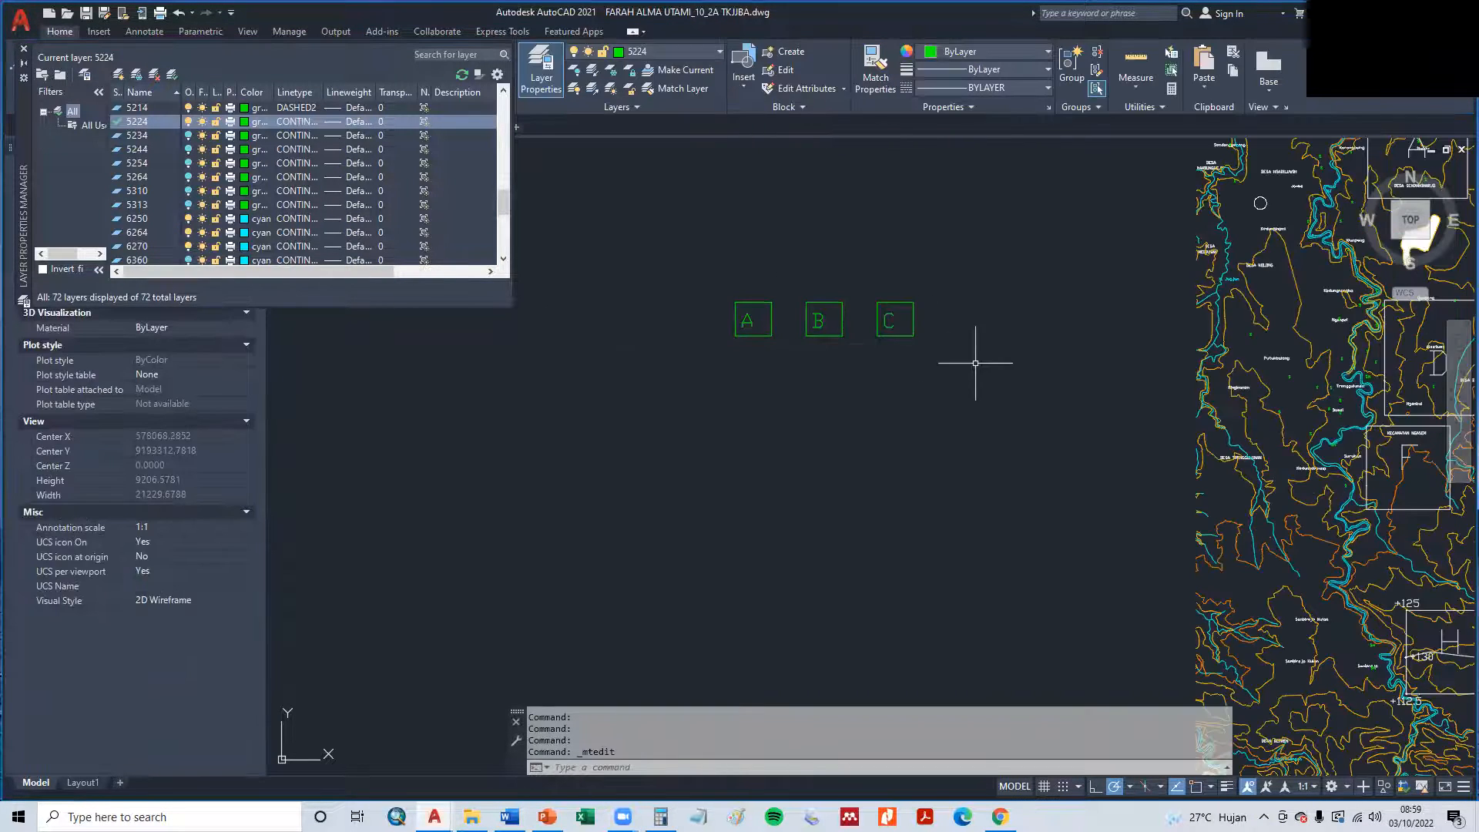
- Swap the outer letters so the westernmost square reads C and the easternmost reads A
mouse_move(1126, 447)
middle_down()
mouse_move(893, 342)
mouse_move(693, 342)
mouse_move(875, 478)
middle_up()
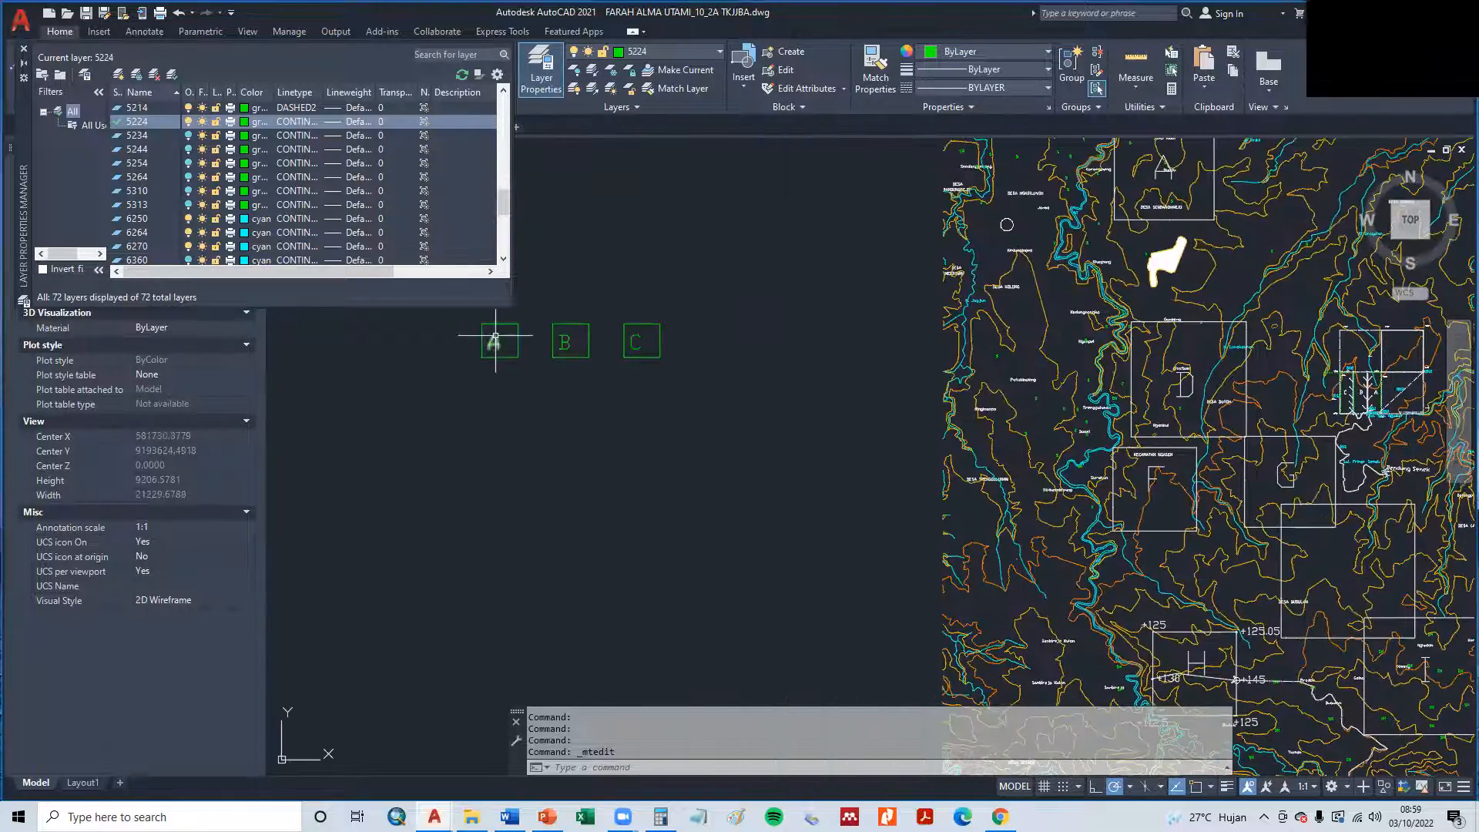
click(496, 338)
double_click(499, 340)
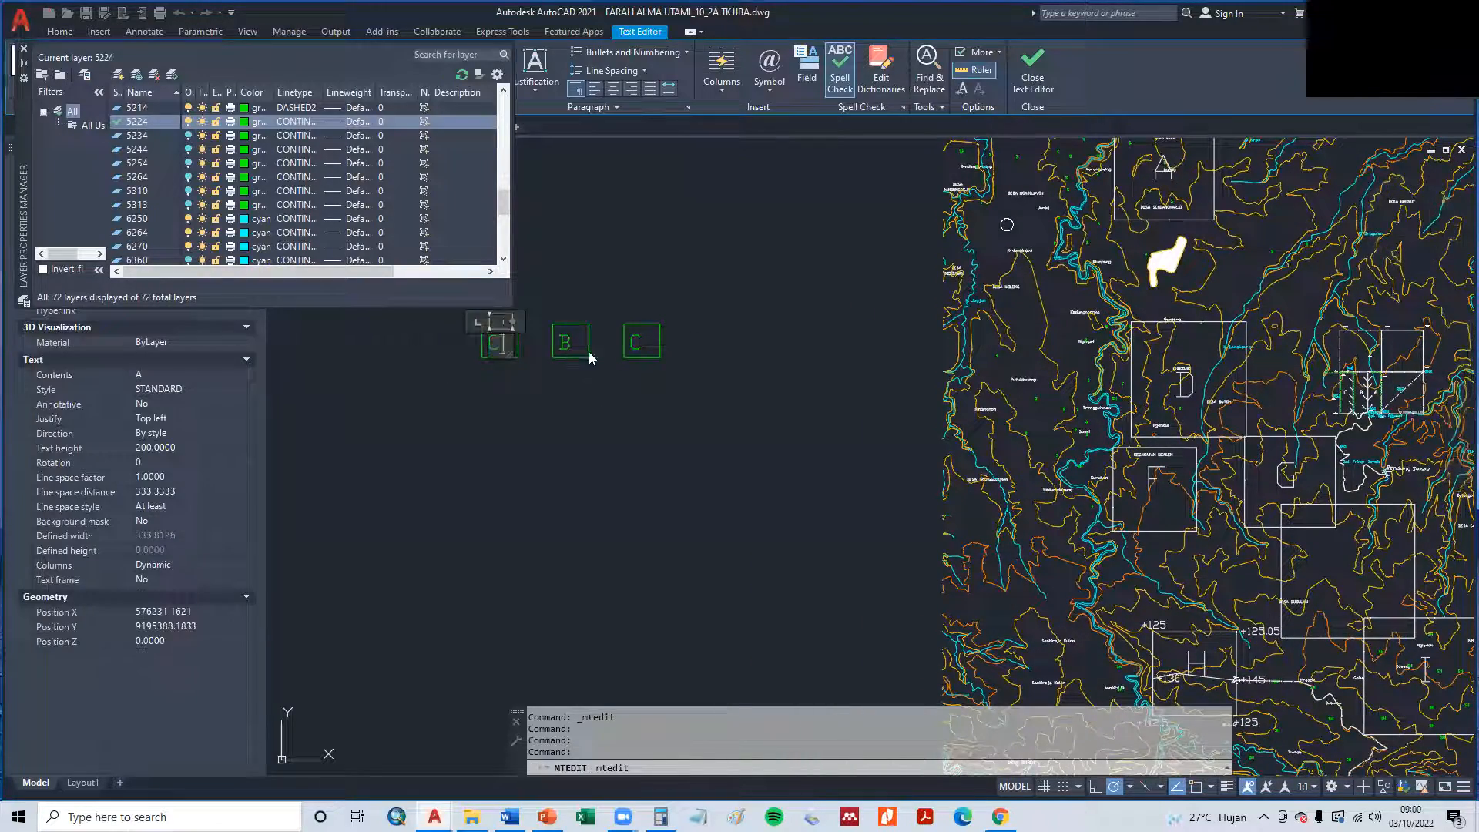
text(C)
double_click(642, 342)
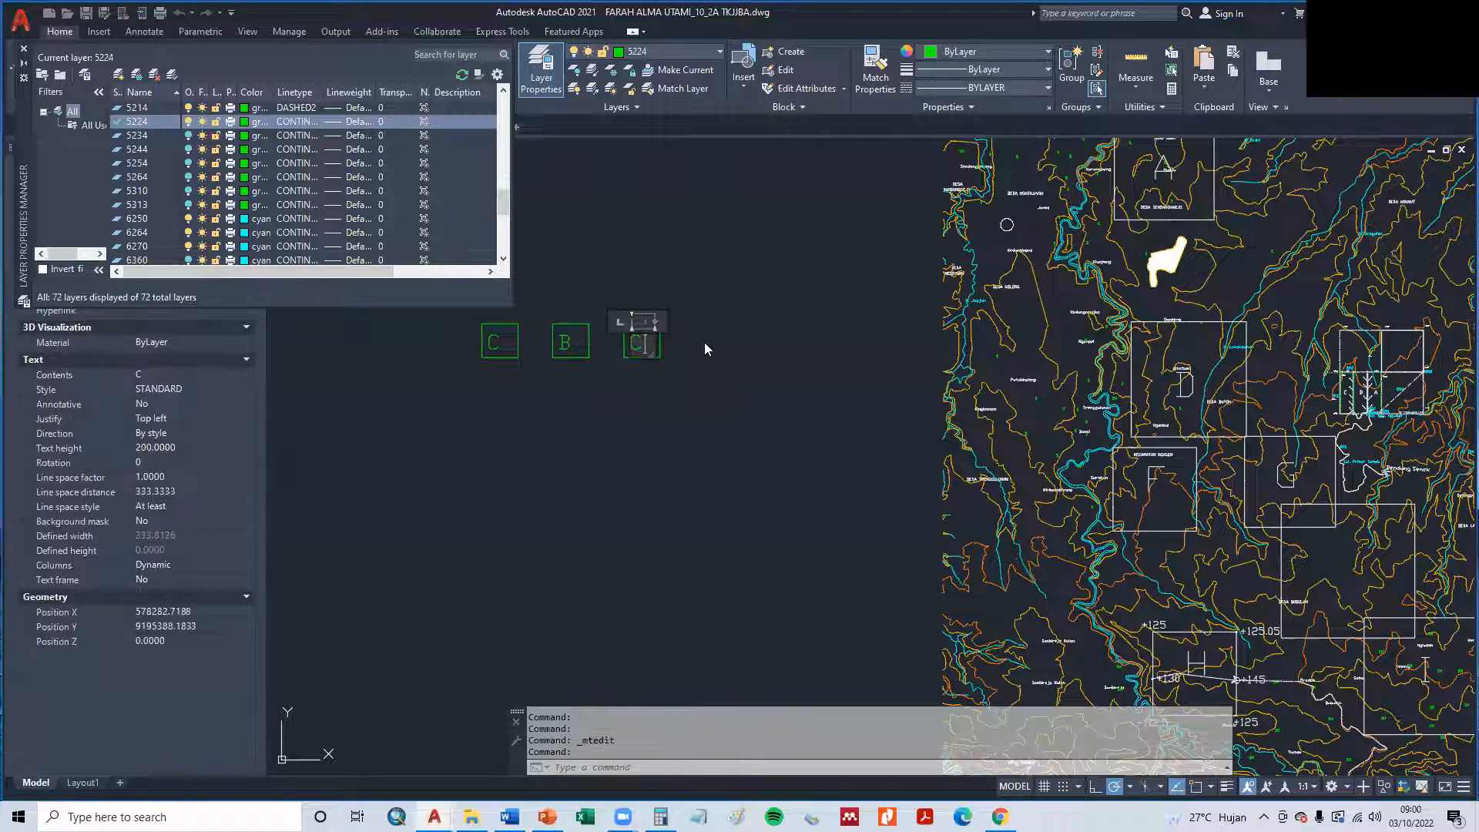
text(A)
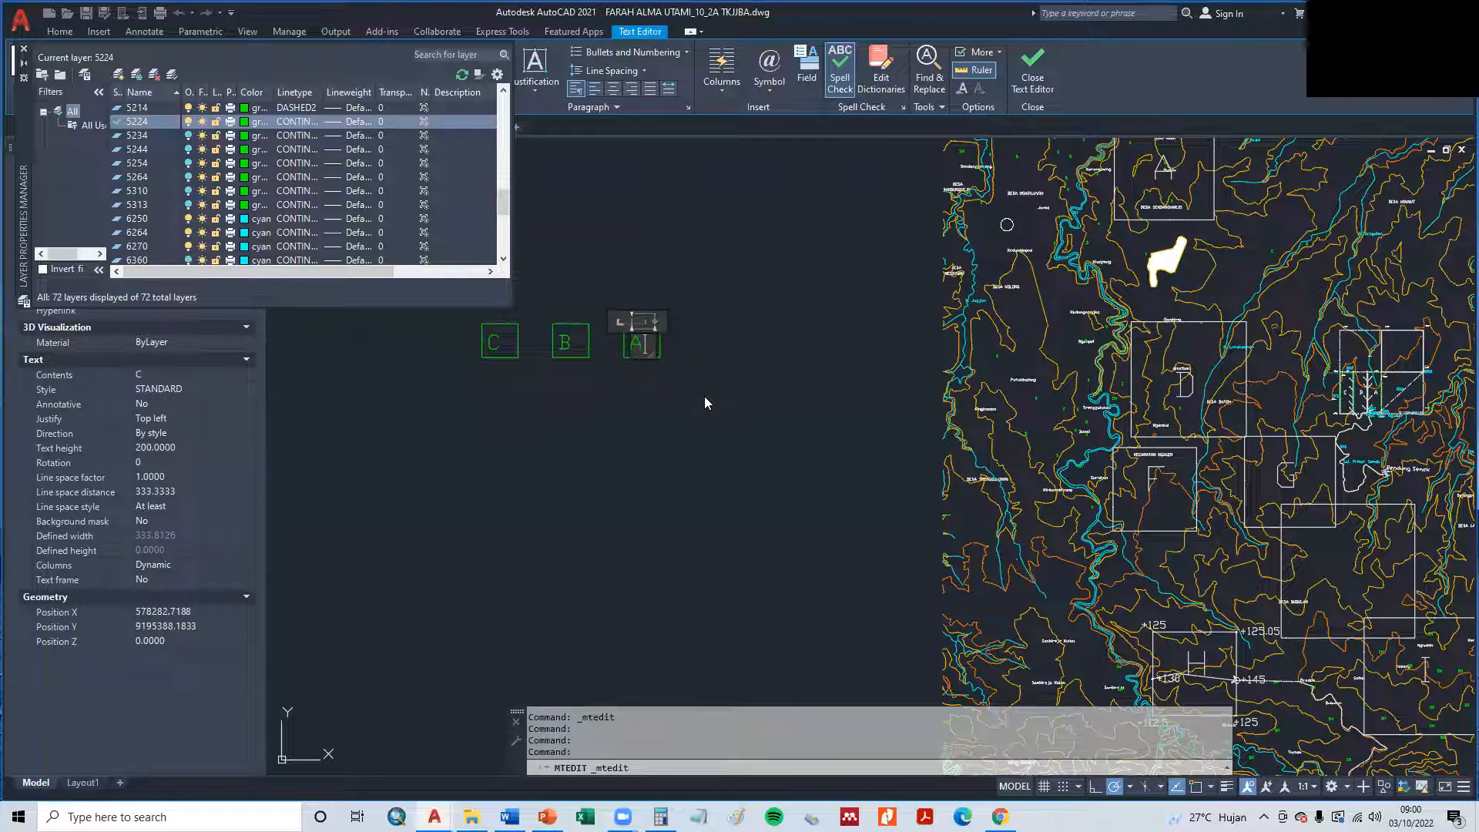
click(704, 396)
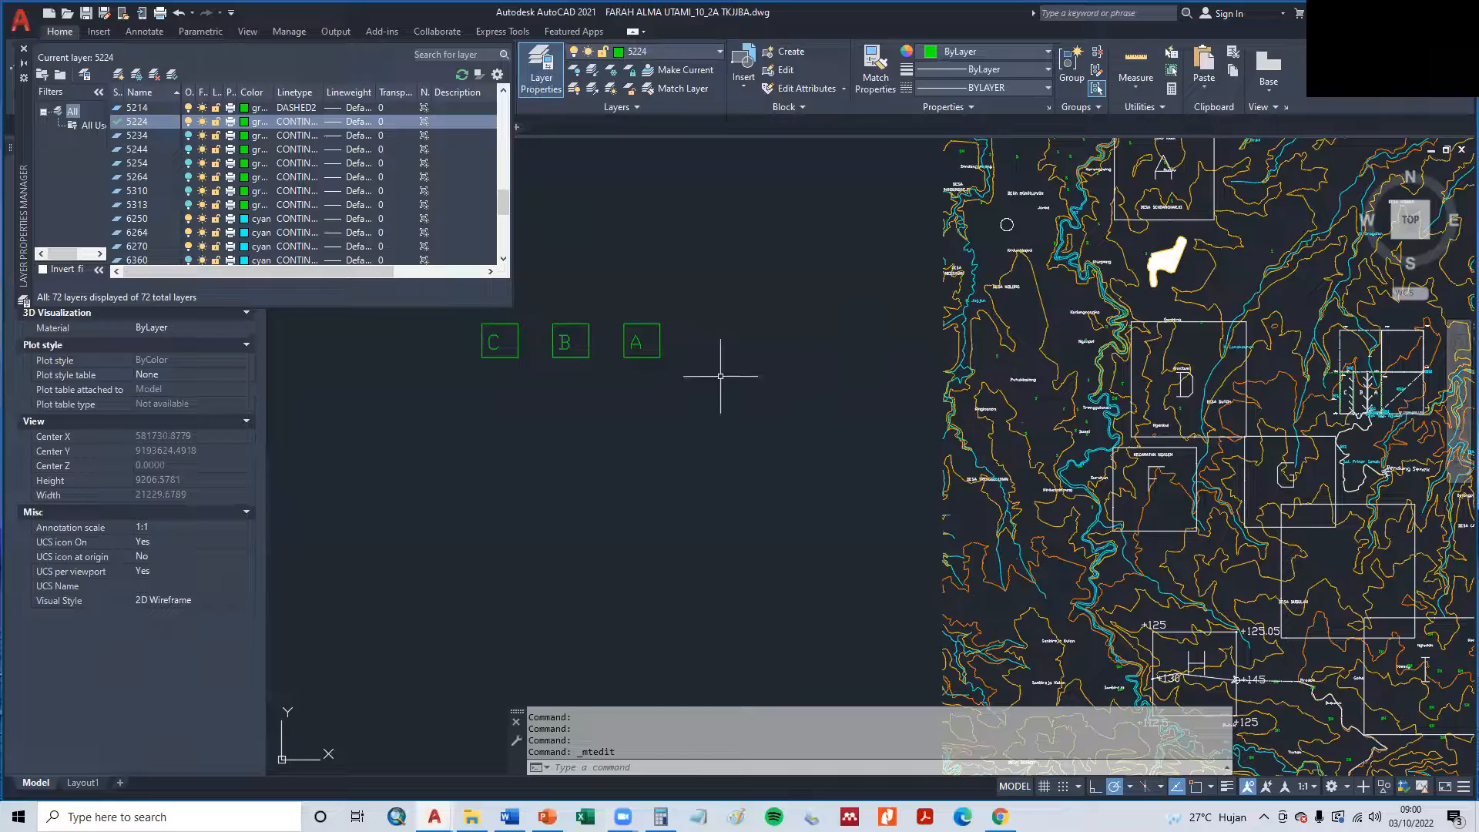
- Draw a small rectangle about 205 by 166 units a short distance below the green square A
scroll(1408, 395, up, 4)
scroll(693, 501, down, 5)
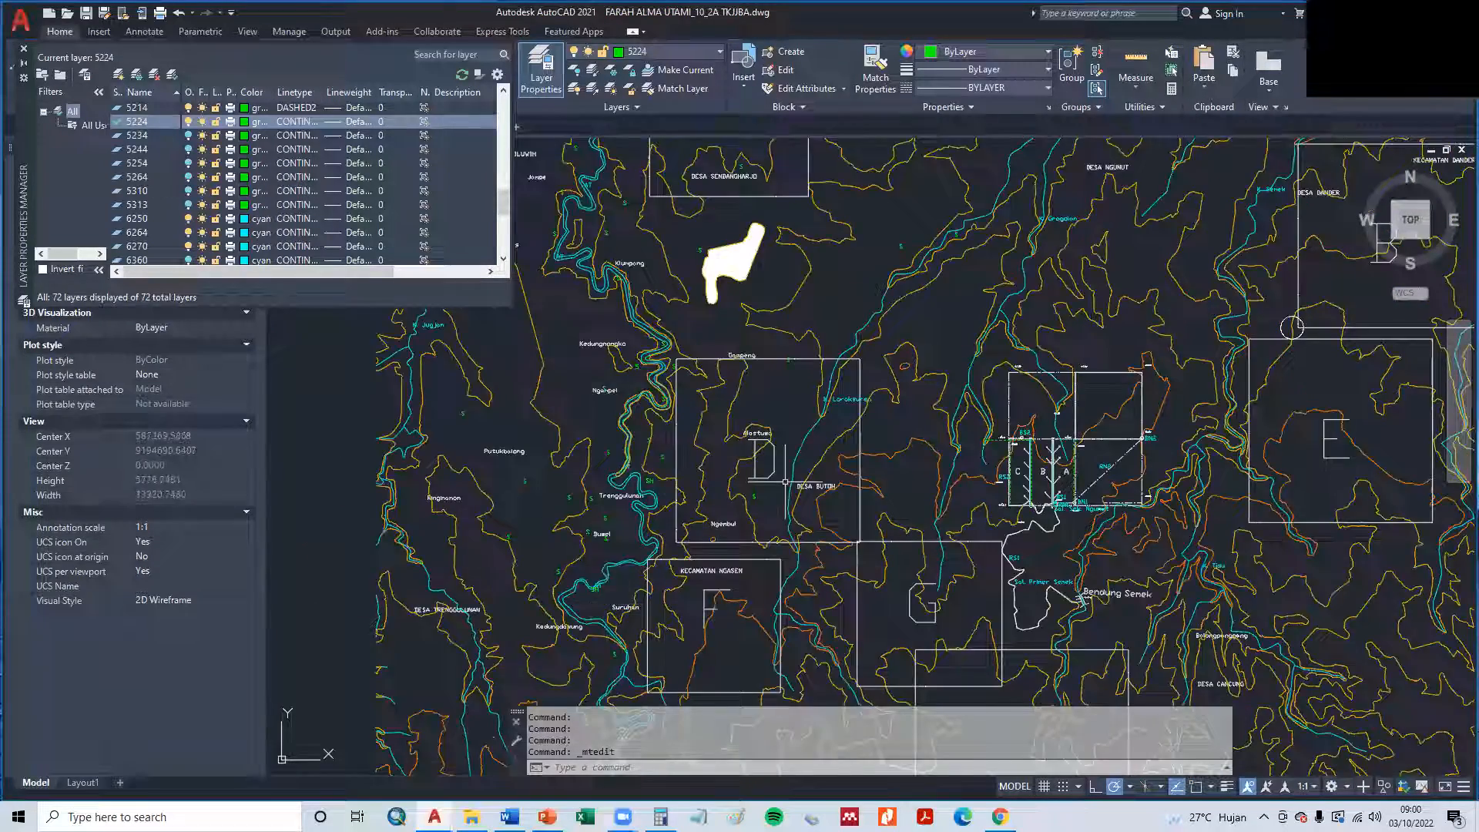
middle_drag(431, 506, 630, 460)
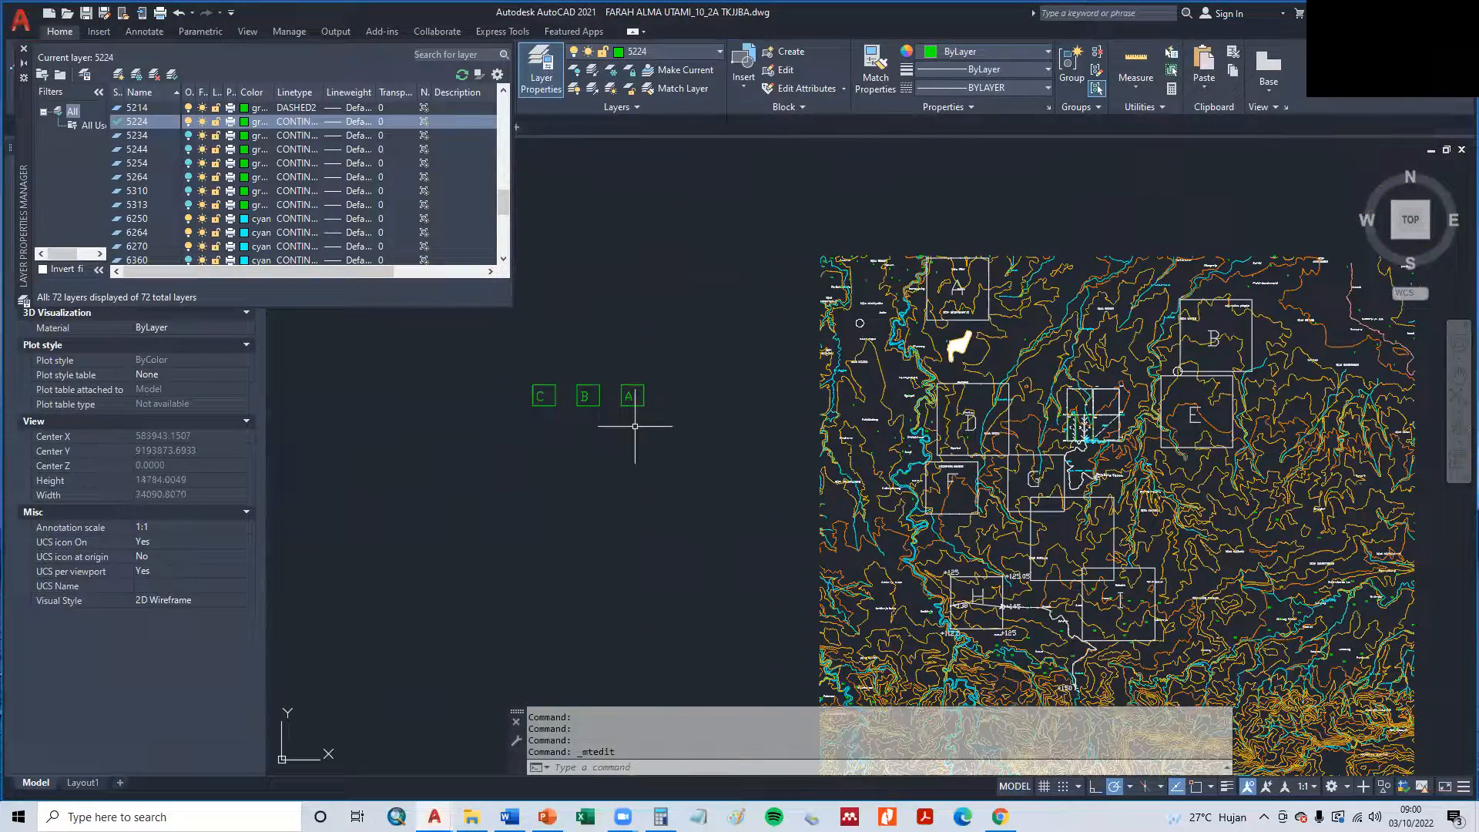
text(c)
key(Return)
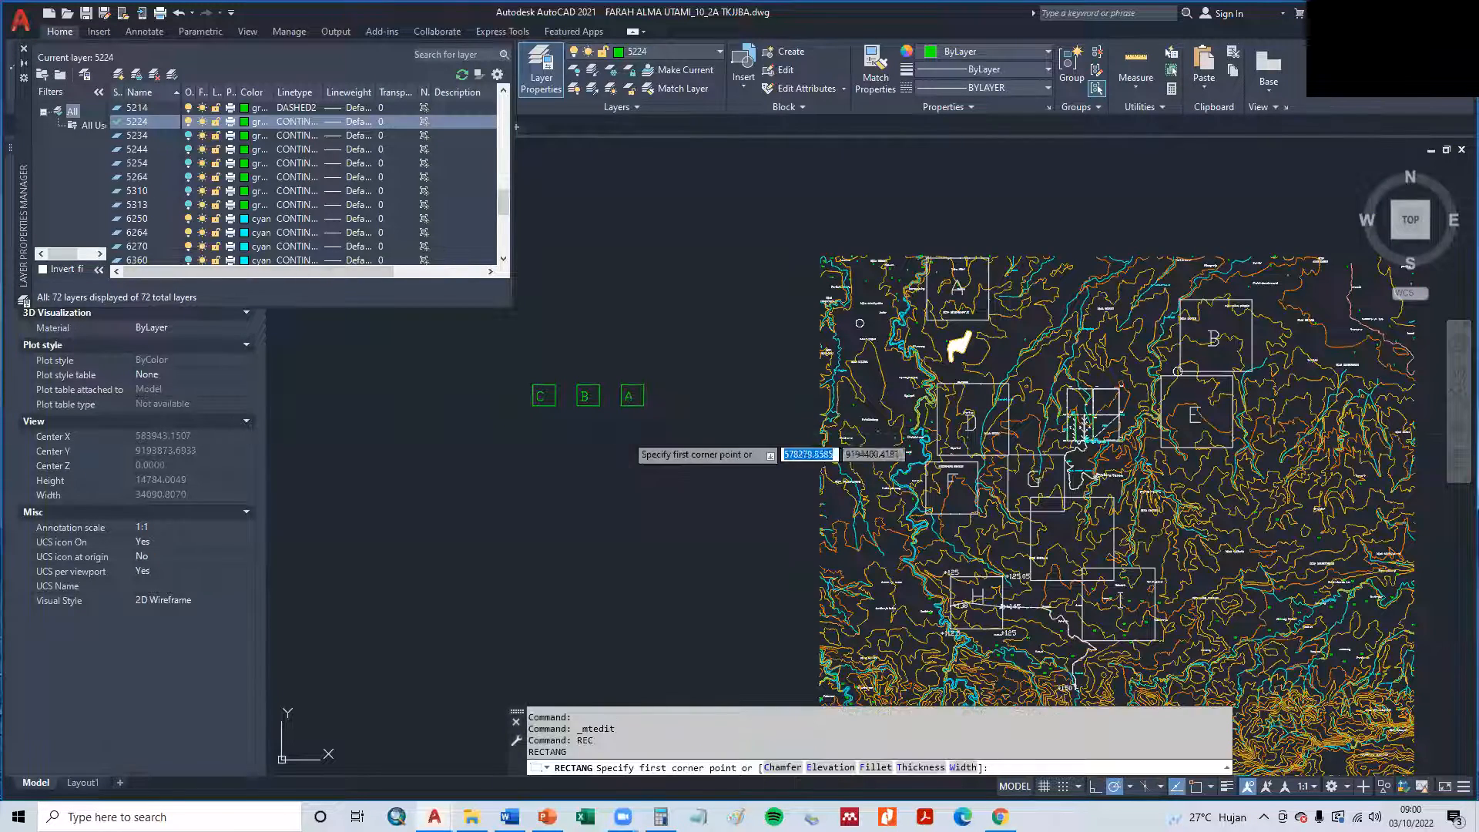
click(626, 450)
scroll(630, 443, up, 4)
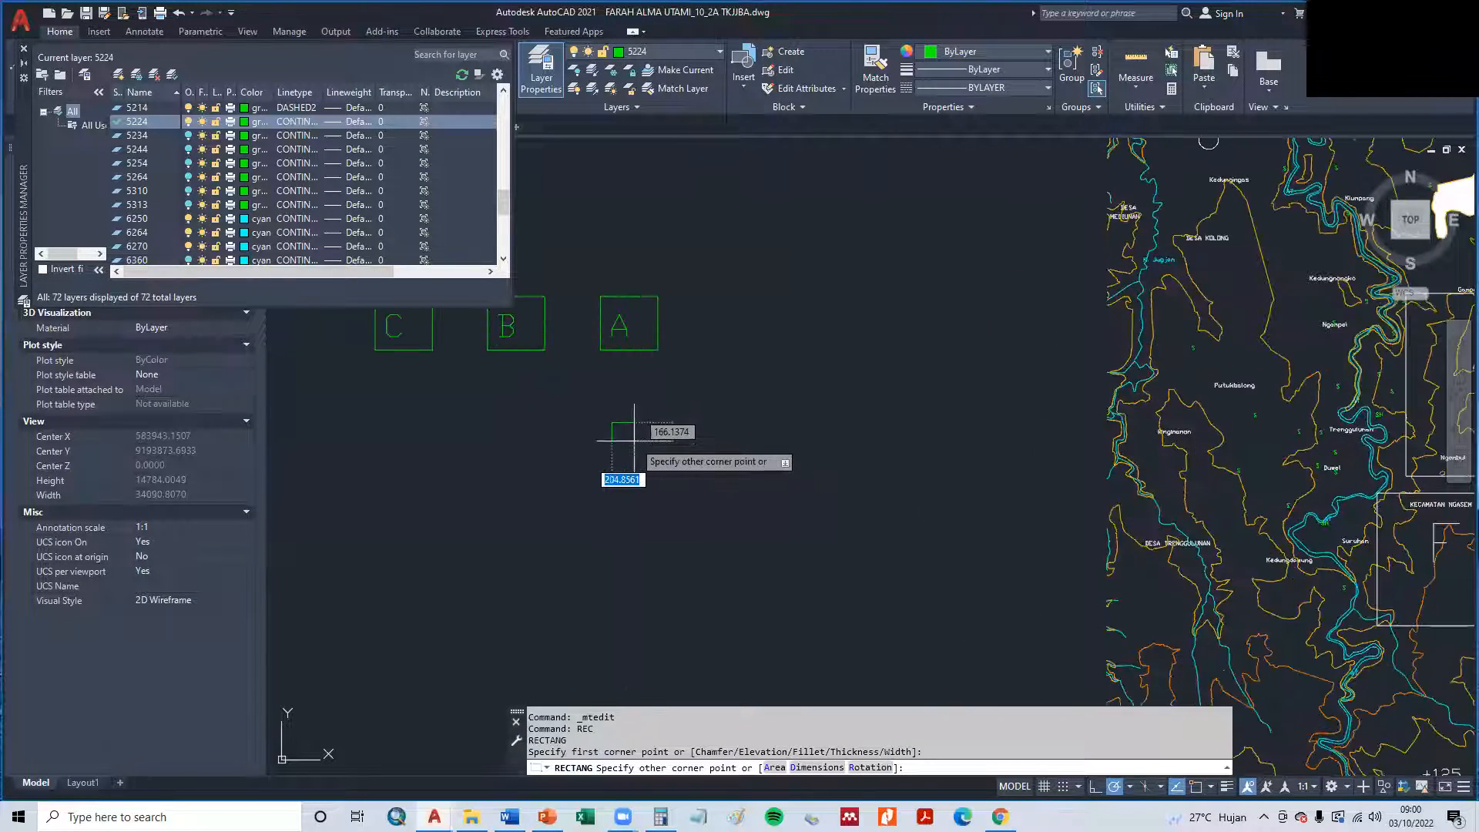
click(611, 441)
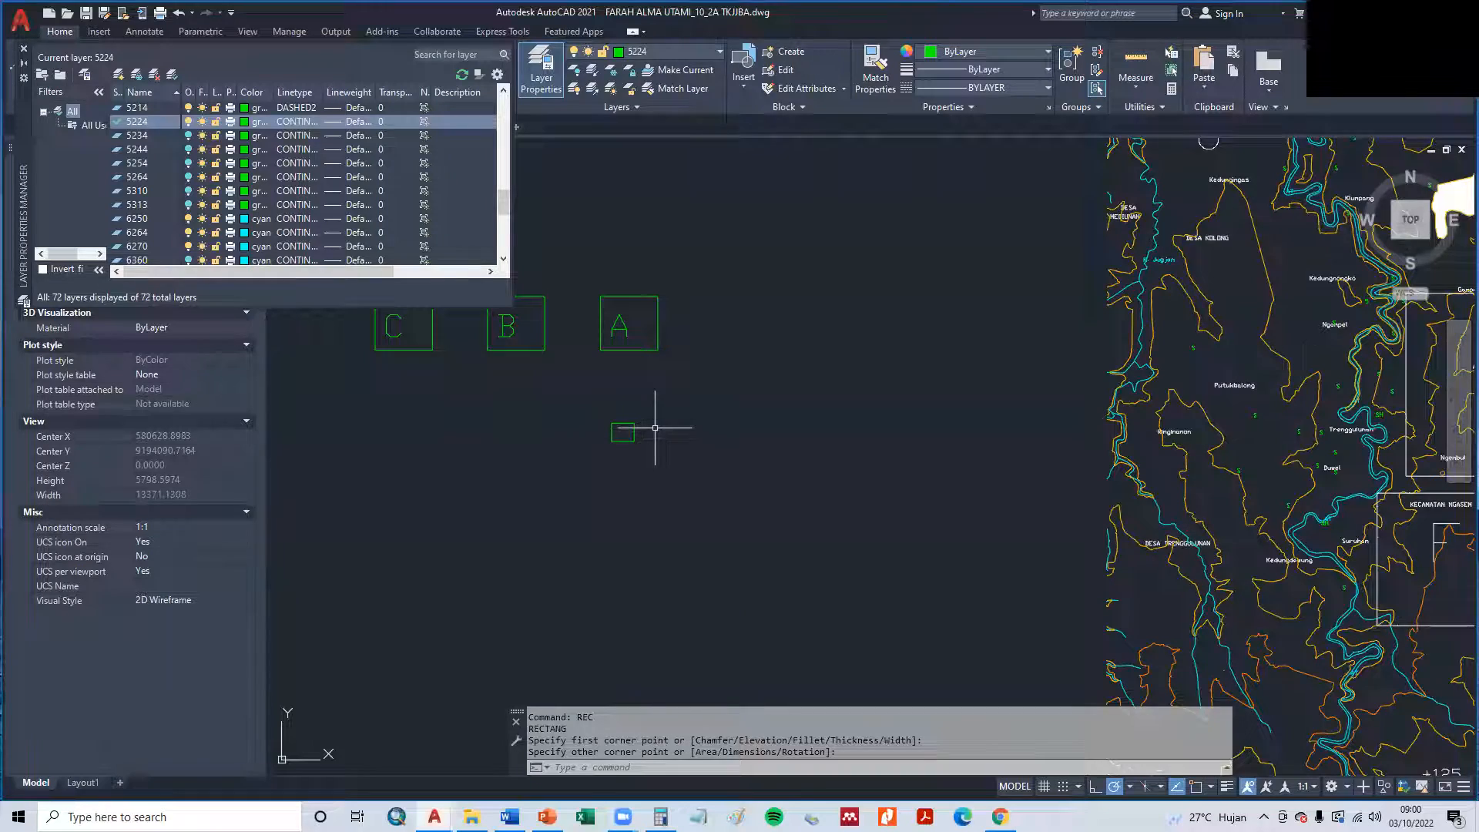
- Check the sample tertiary layout slide in PowerPoint, then return to AutoCAD and draw a vertical line from the small rectangle up to square A
key(alt+Tab)
key(Tab)
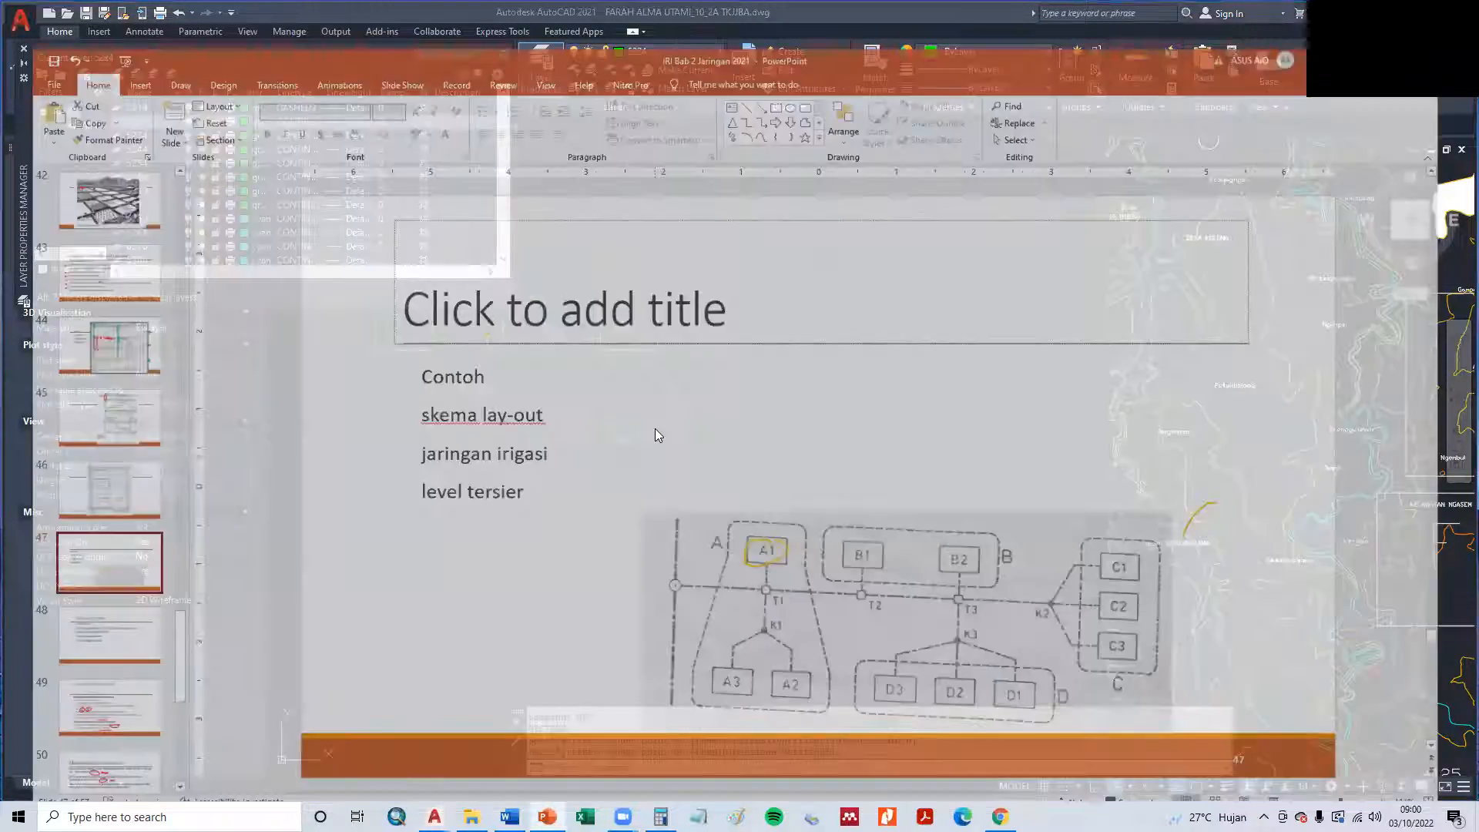
key(alt+Tab)
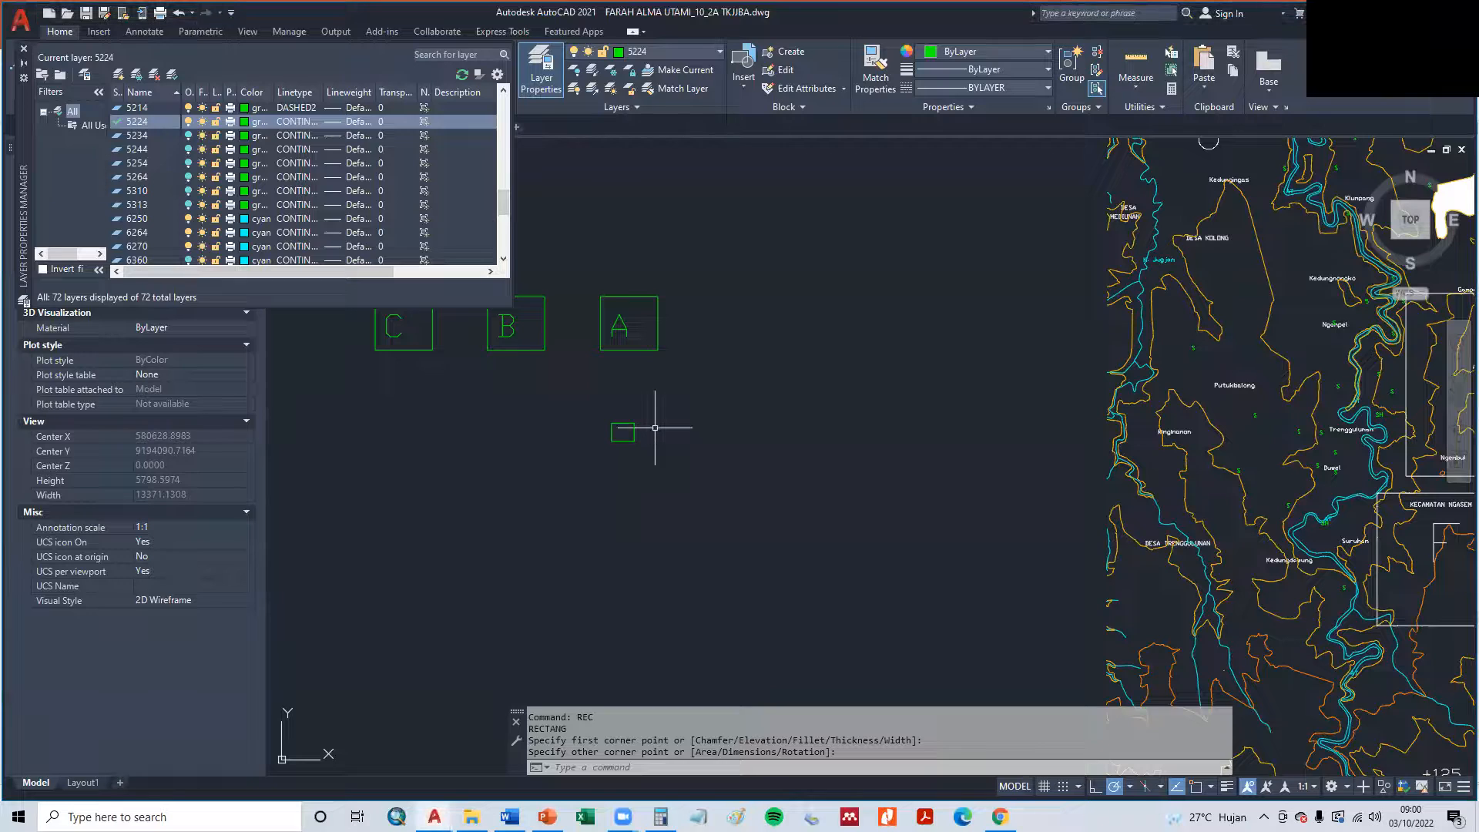
text(L)
key(Return)
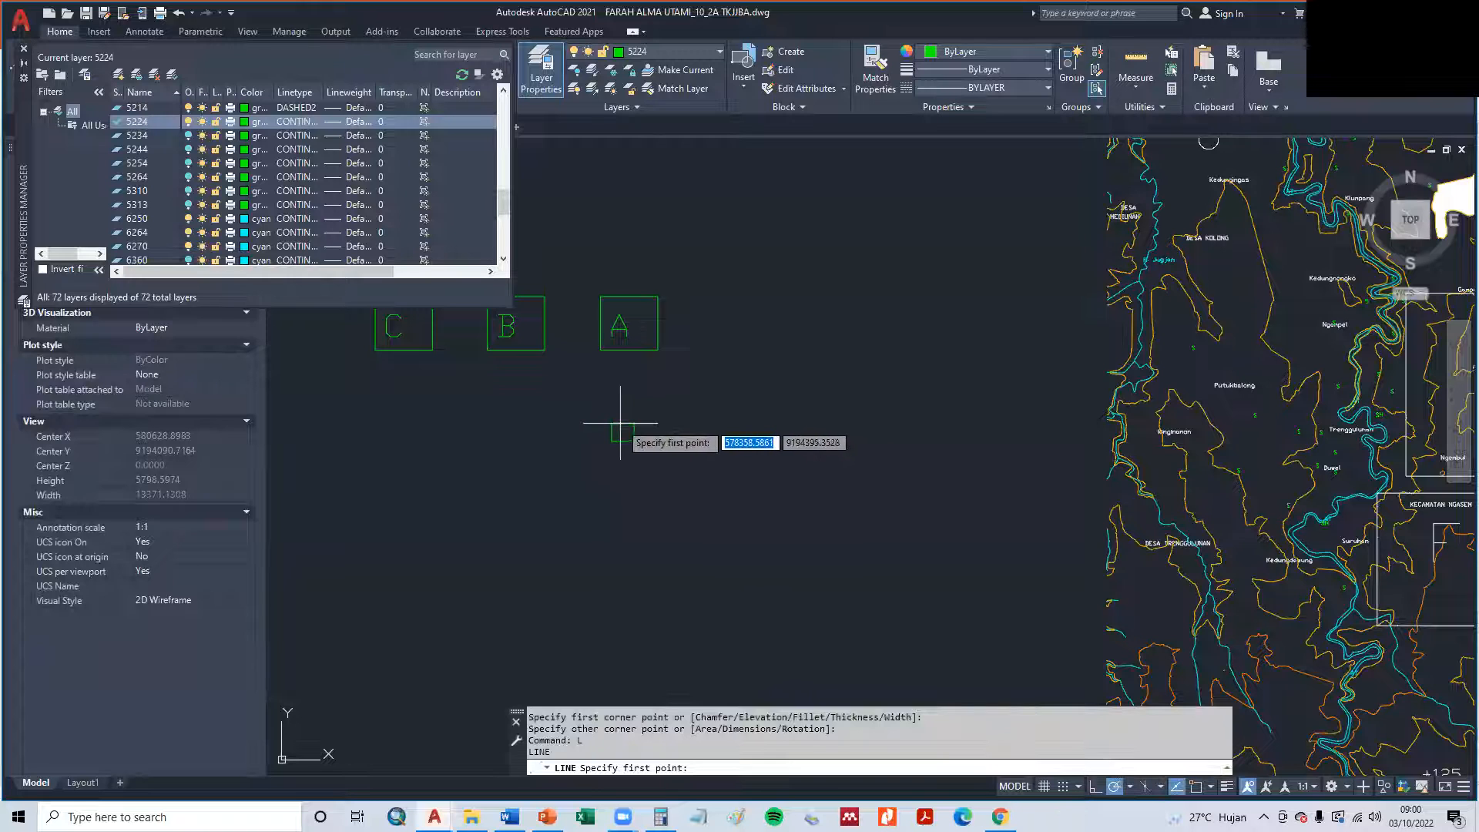
click(621, 422)
click(620, 351)
scroll(959, 442, down, 2)
key(Escape)
- Draw a slanted line from the top of the small rectangle to the bottom edge of square B
scroll(1006, 423, down, 4)
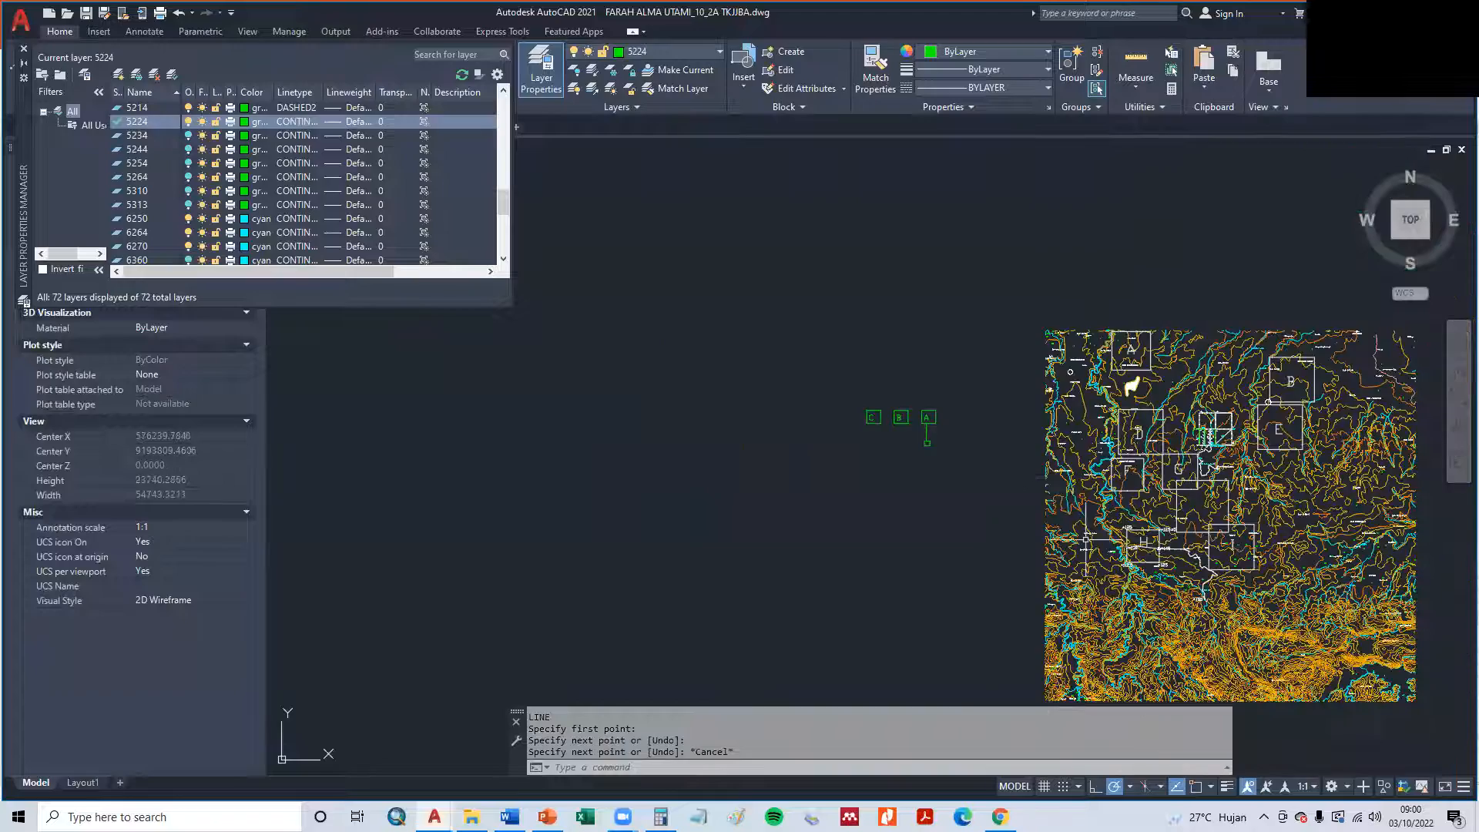
scroll(1205, 377, up, 12)
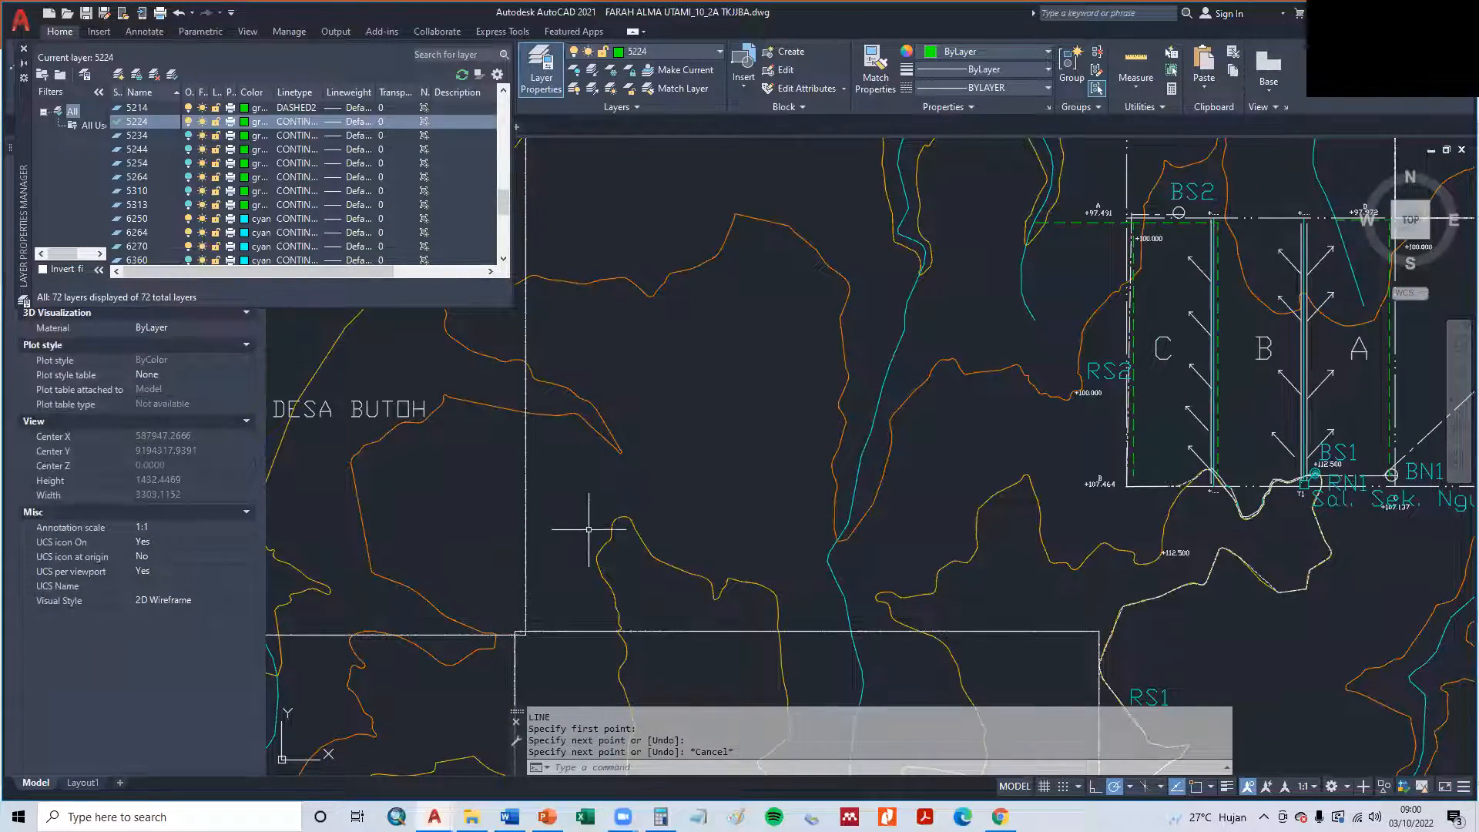
scroll(514, 517, down, 5)
scroll(627, 470, up, 8)
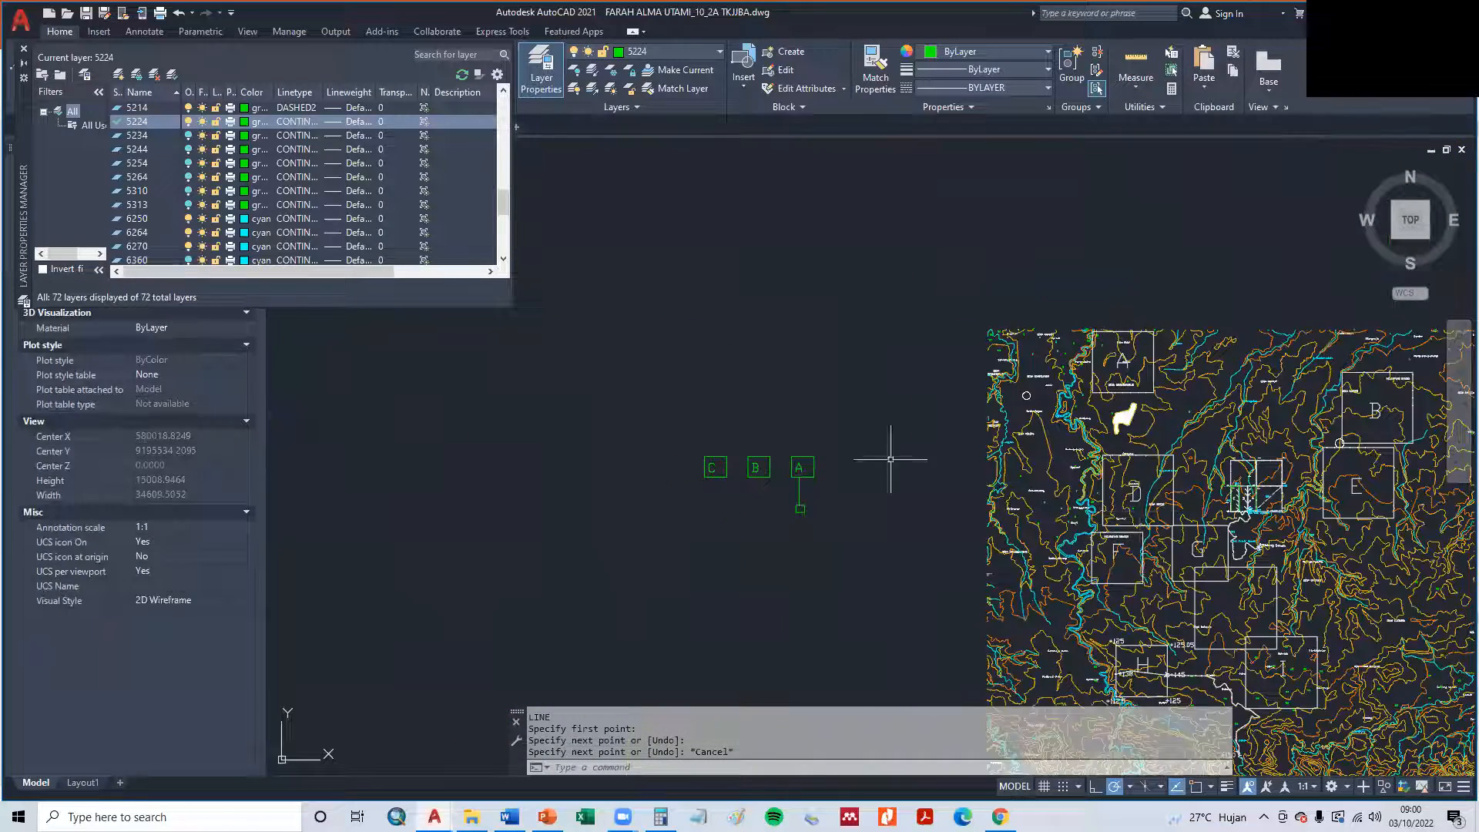
key(Return)
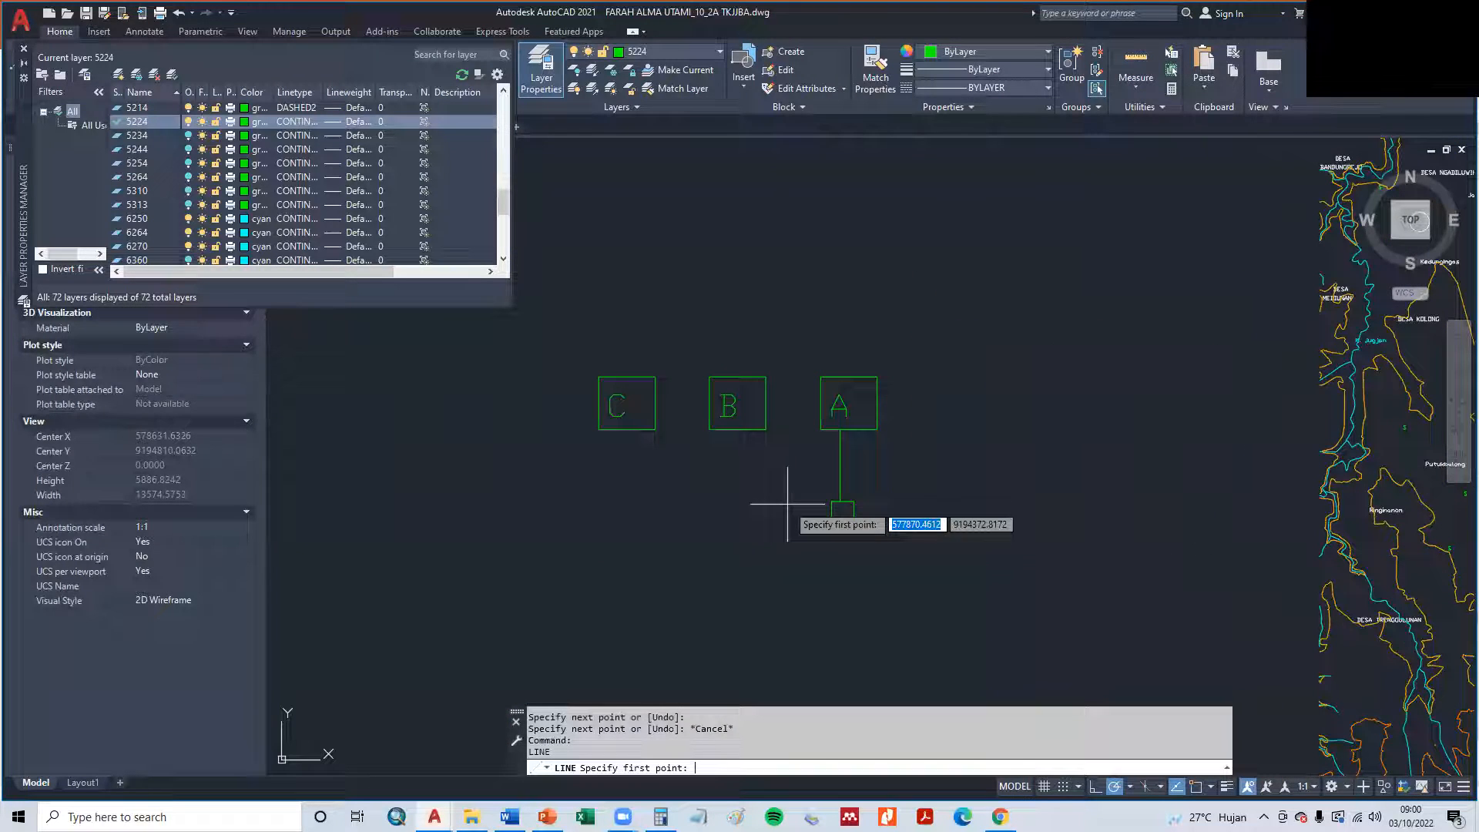
click(839, 500)
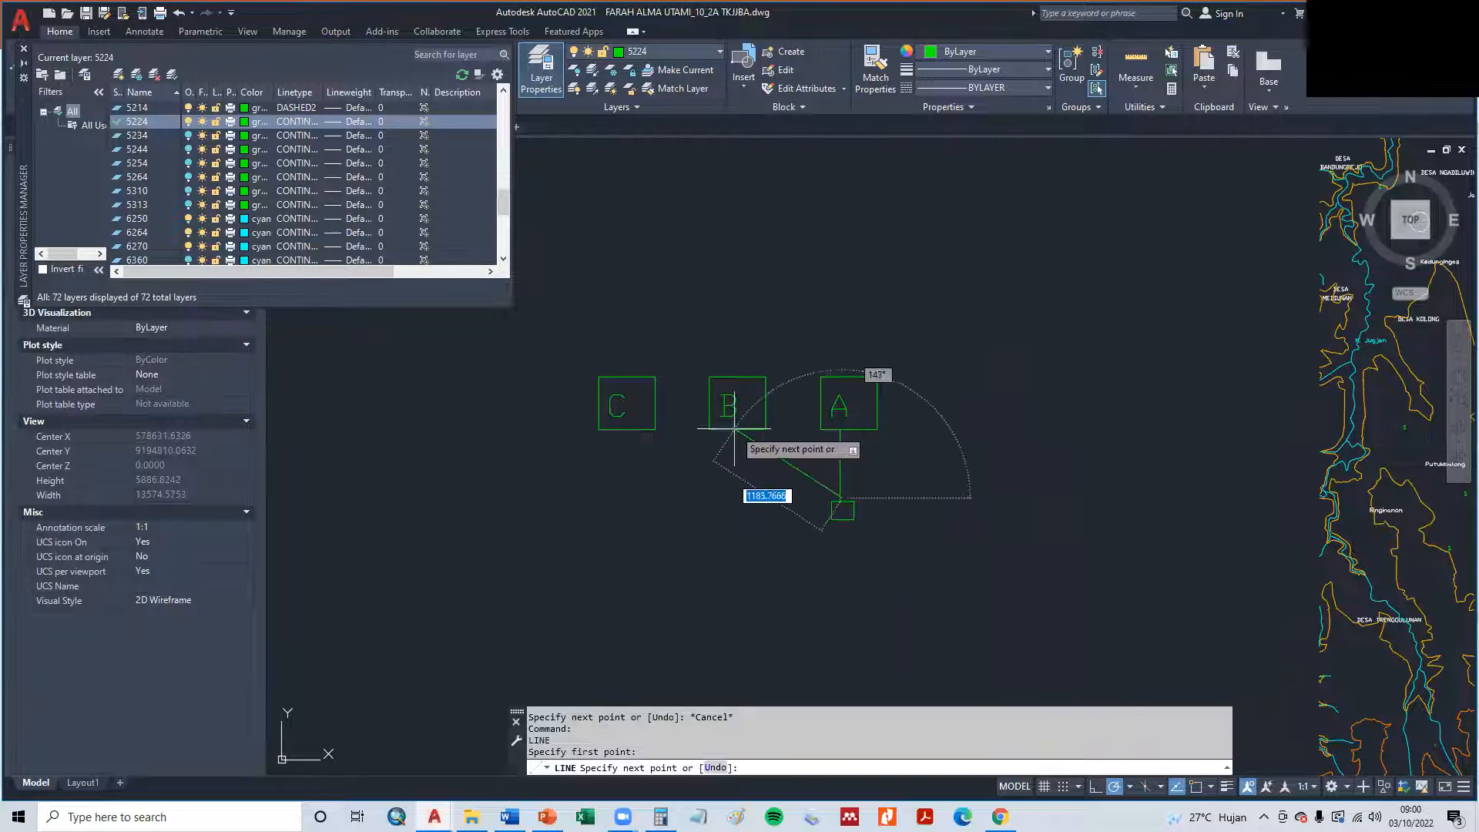
click(736, 430)
key(Escape)
- Examine how plots A, B and C connect to T1 and the channels on the map
scroll(1125, 603, down, 5)
mouse_move(1221, 573)
middle_down()
mouse_move(607, 618)
mouse_move(447, 537)
middle_up()
scroll(677, 520, up, 6)
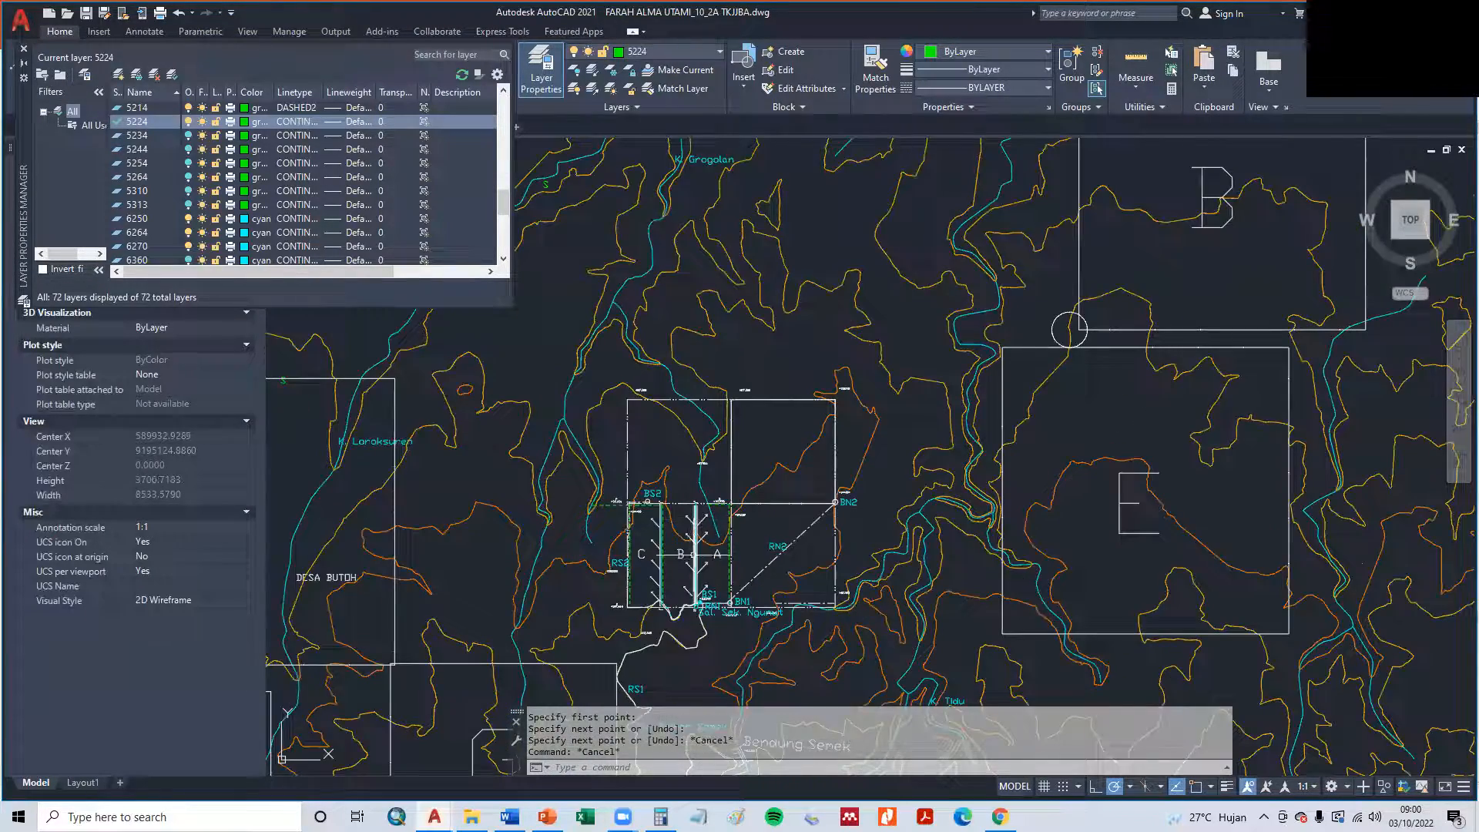
scroll(664, 571, up, 4)
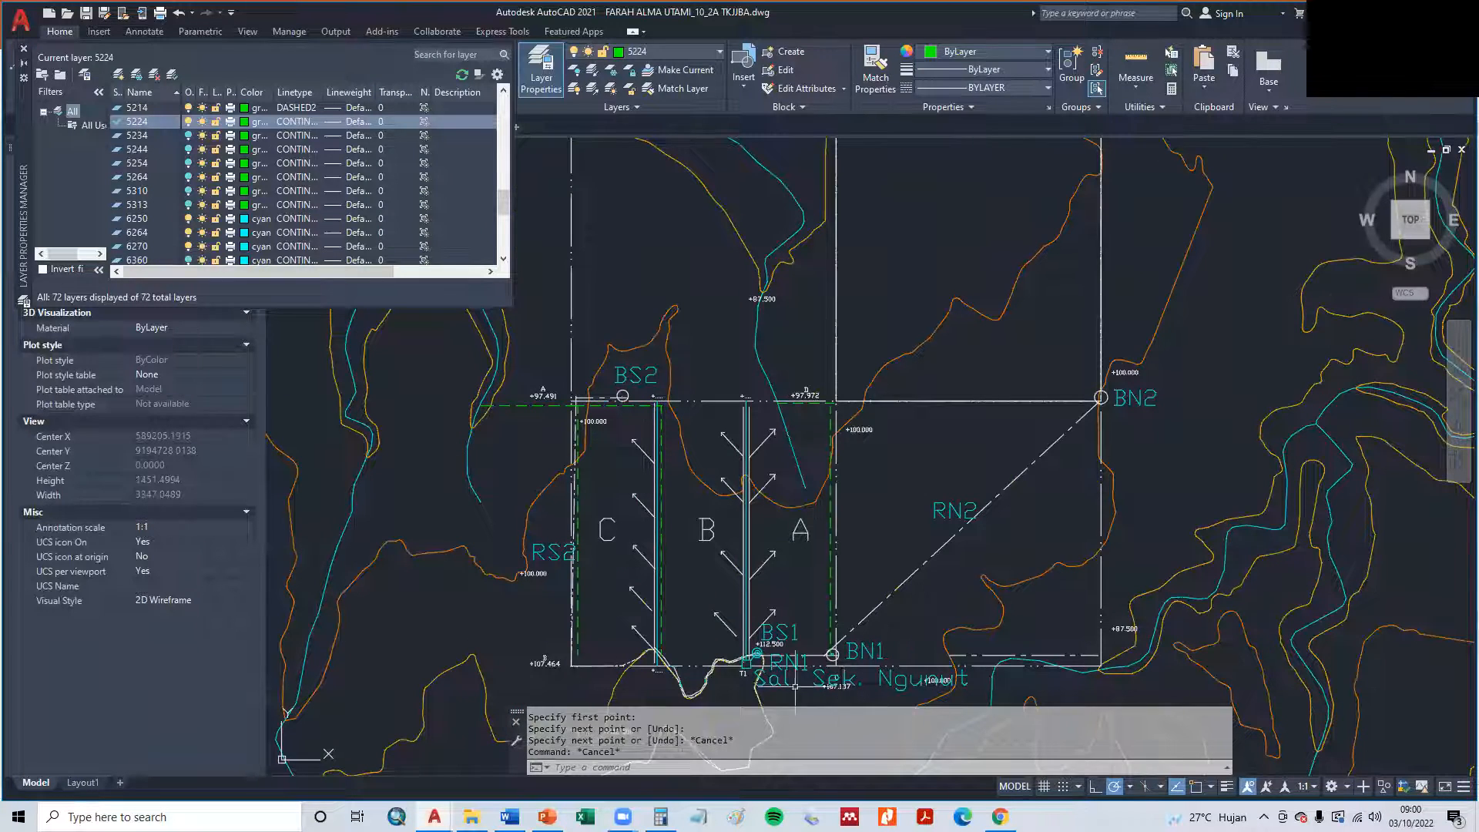
scroll(753, 660, up, 2)
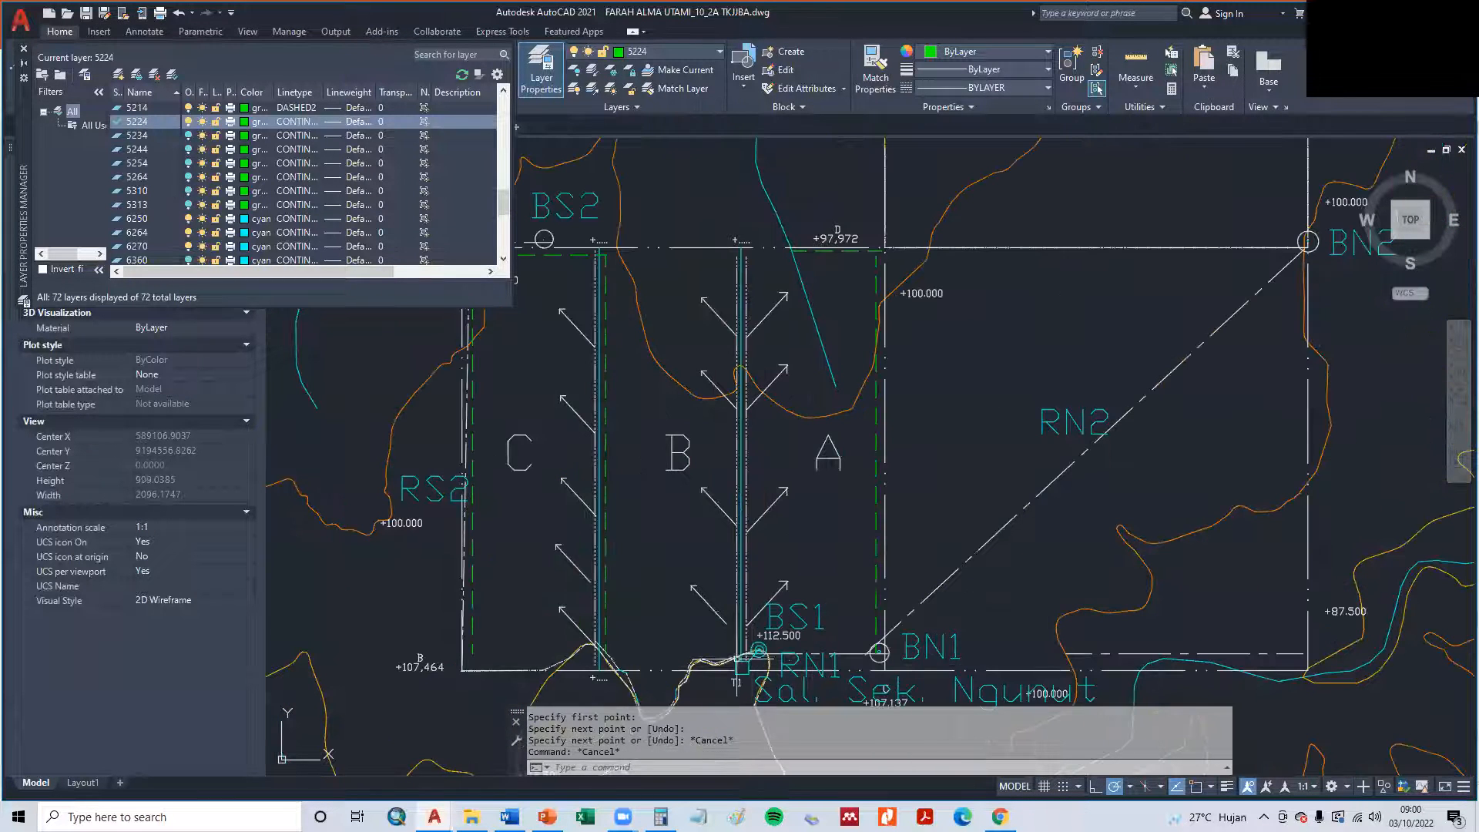
mouse_move(738, 620)
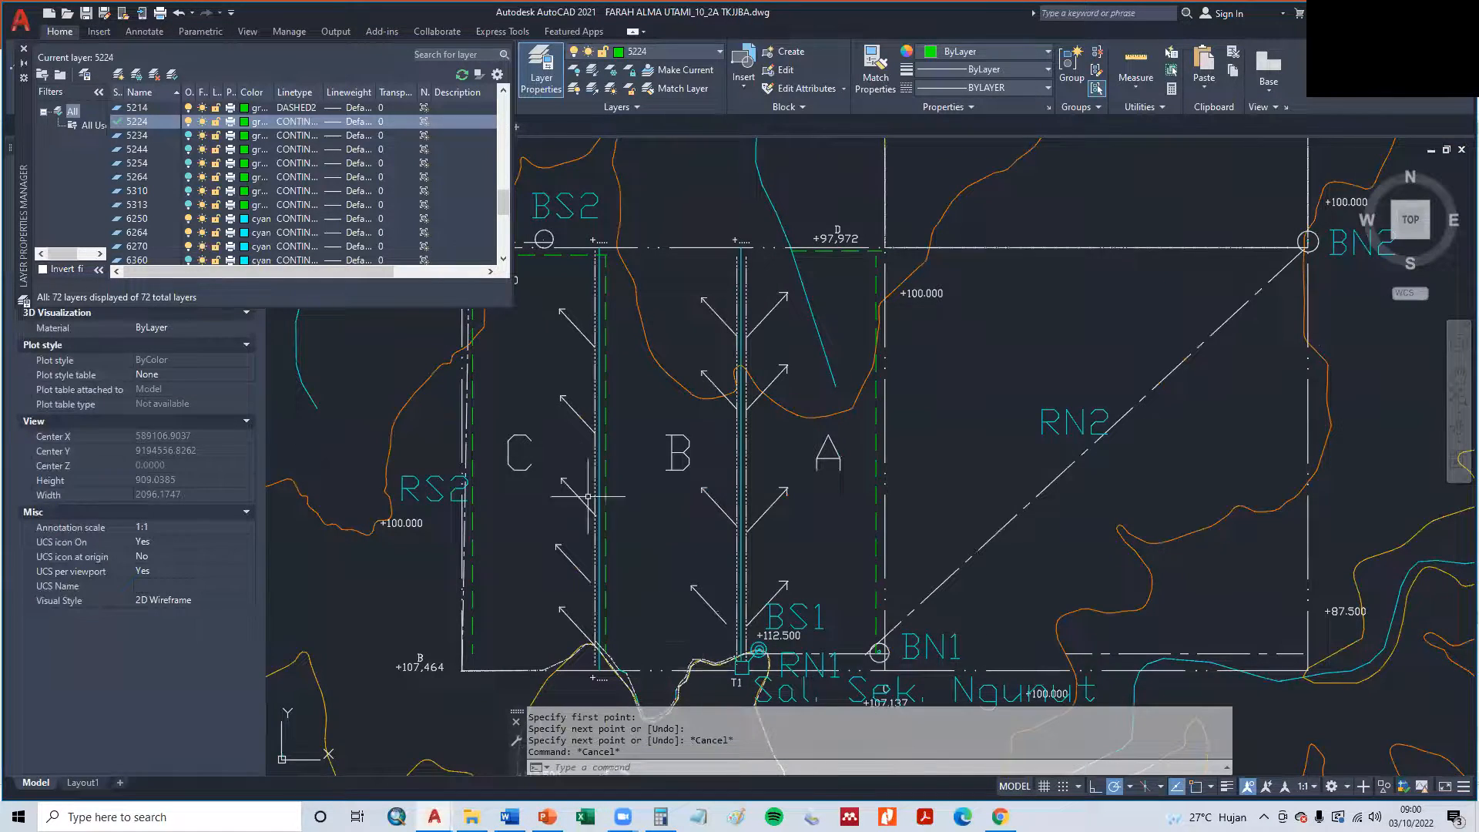
scroll(588, 496, down, 10)
scroll(1001, 481, up, 4)
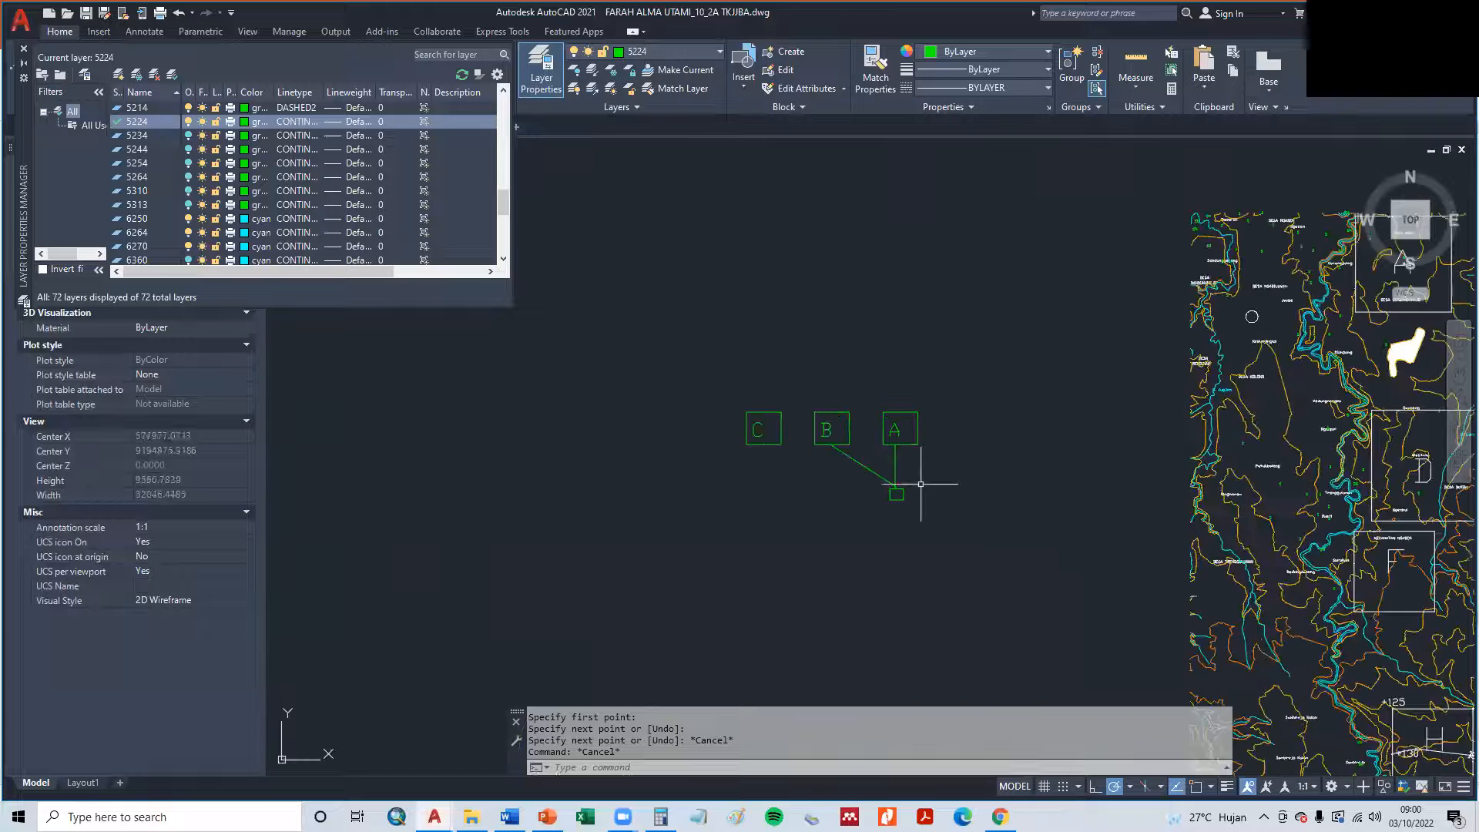
- Draw a slanted line from the top of the small rectangle to the bottom edge of square C
key(Return)
scroll(882, 489, up, 2)
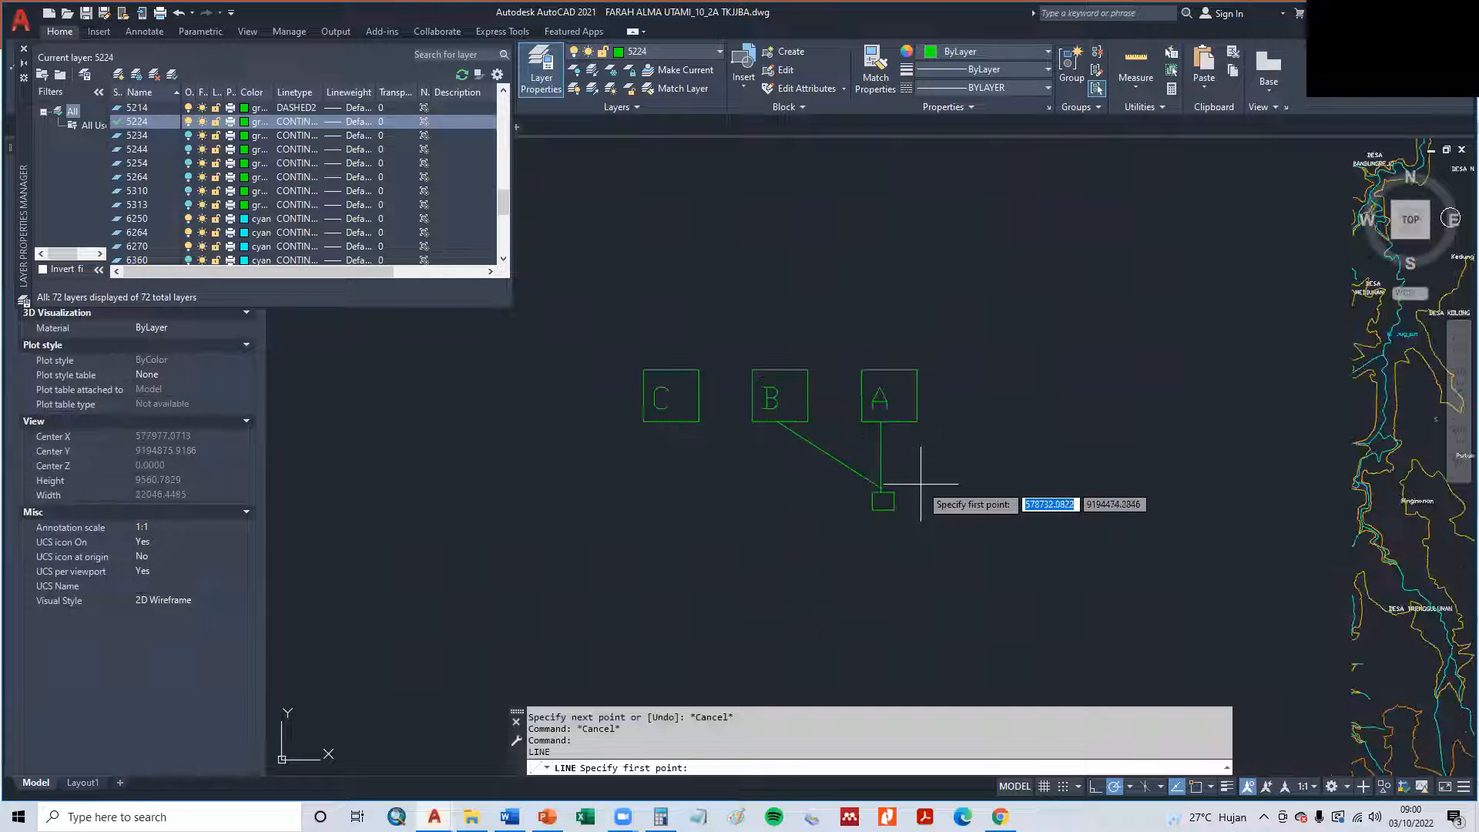
click(877, 487)
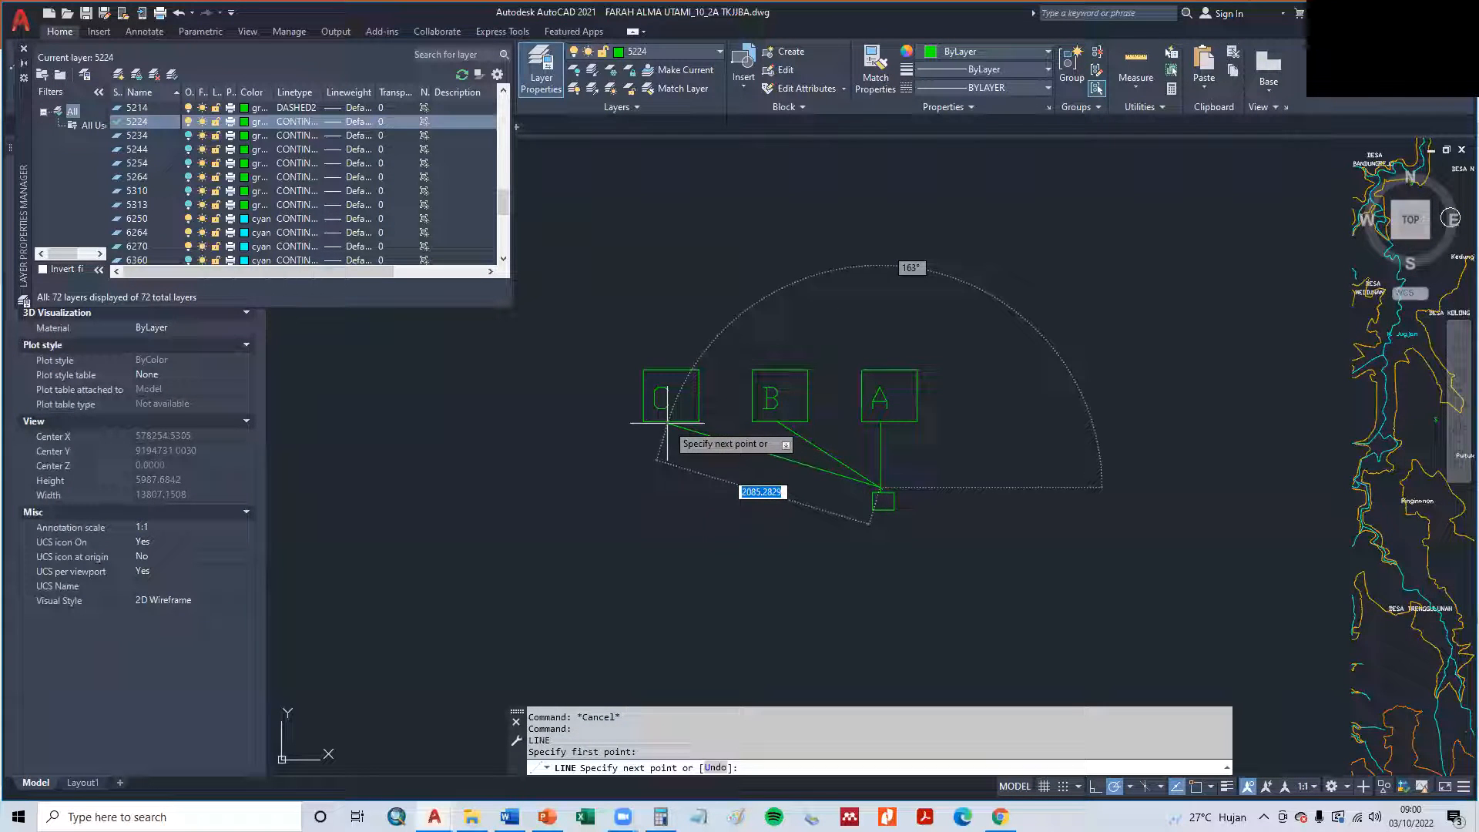
key(Escape)
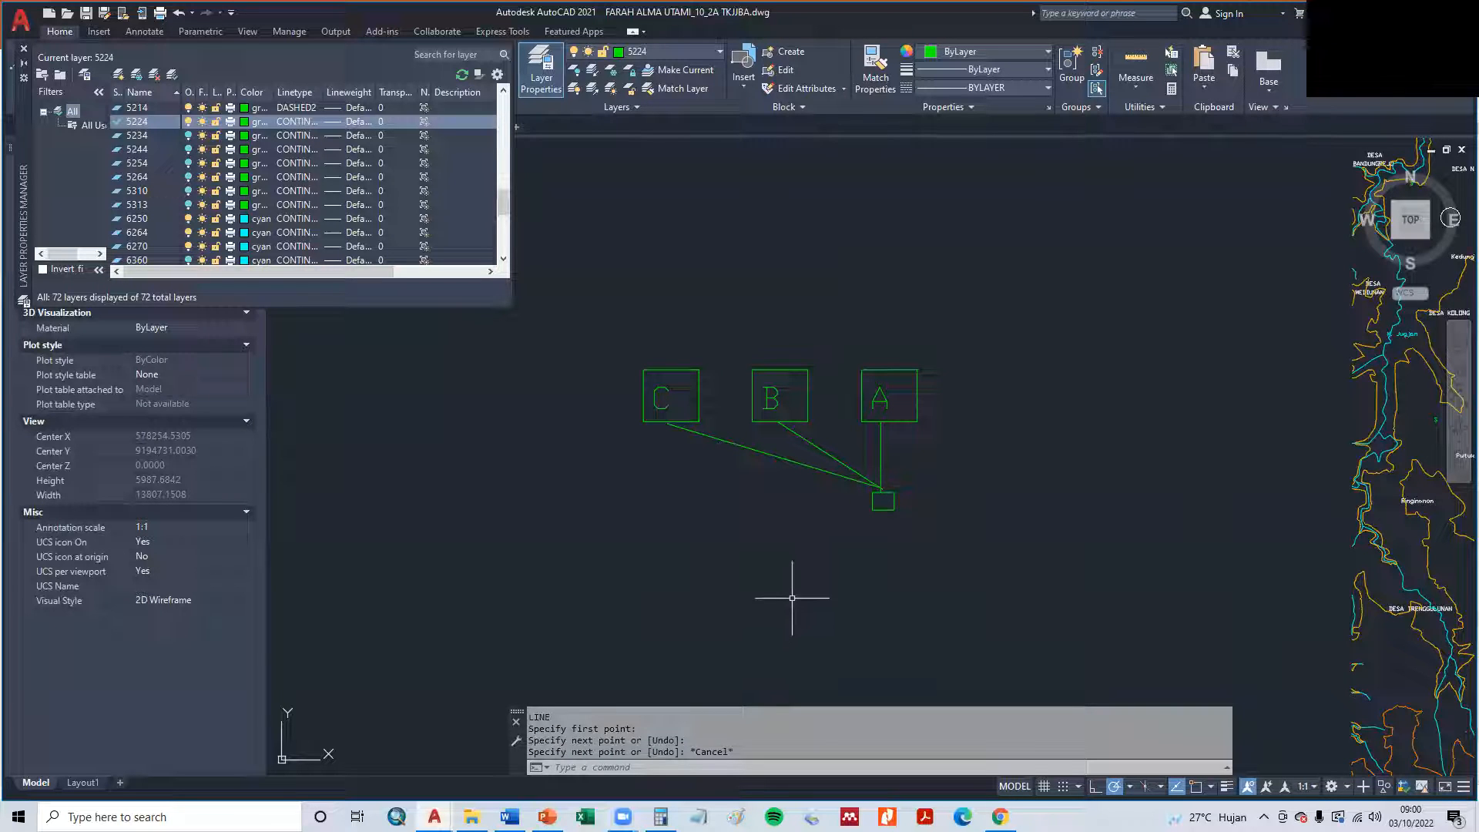
- Copy the letter A to the east side of the small rectangle and change the copy's text to T1
text(co)
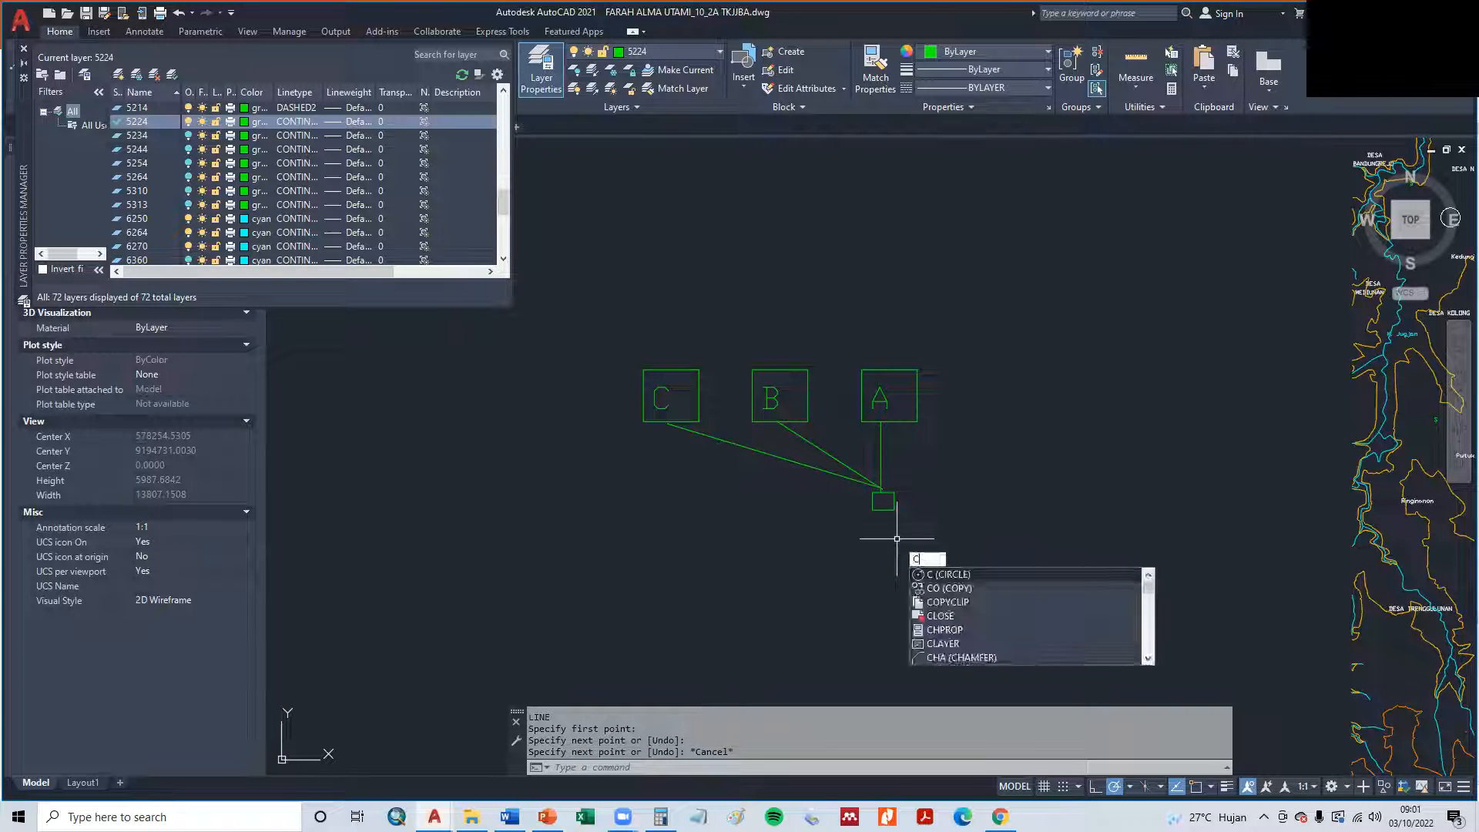
key(Return)
click(881, 396)
key(Return)
click(884, 393)
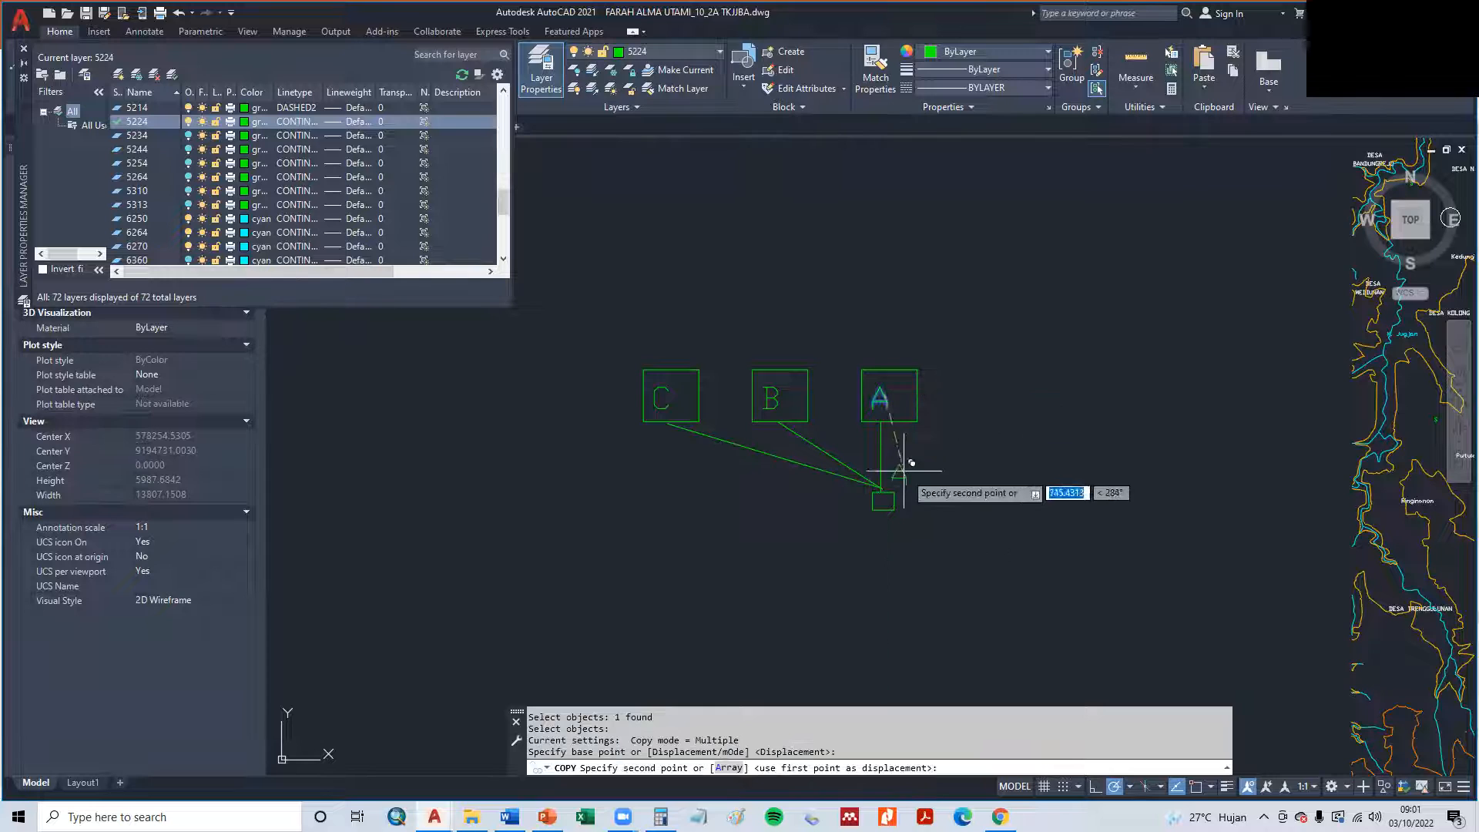
click(912, 496)
key(Escape)
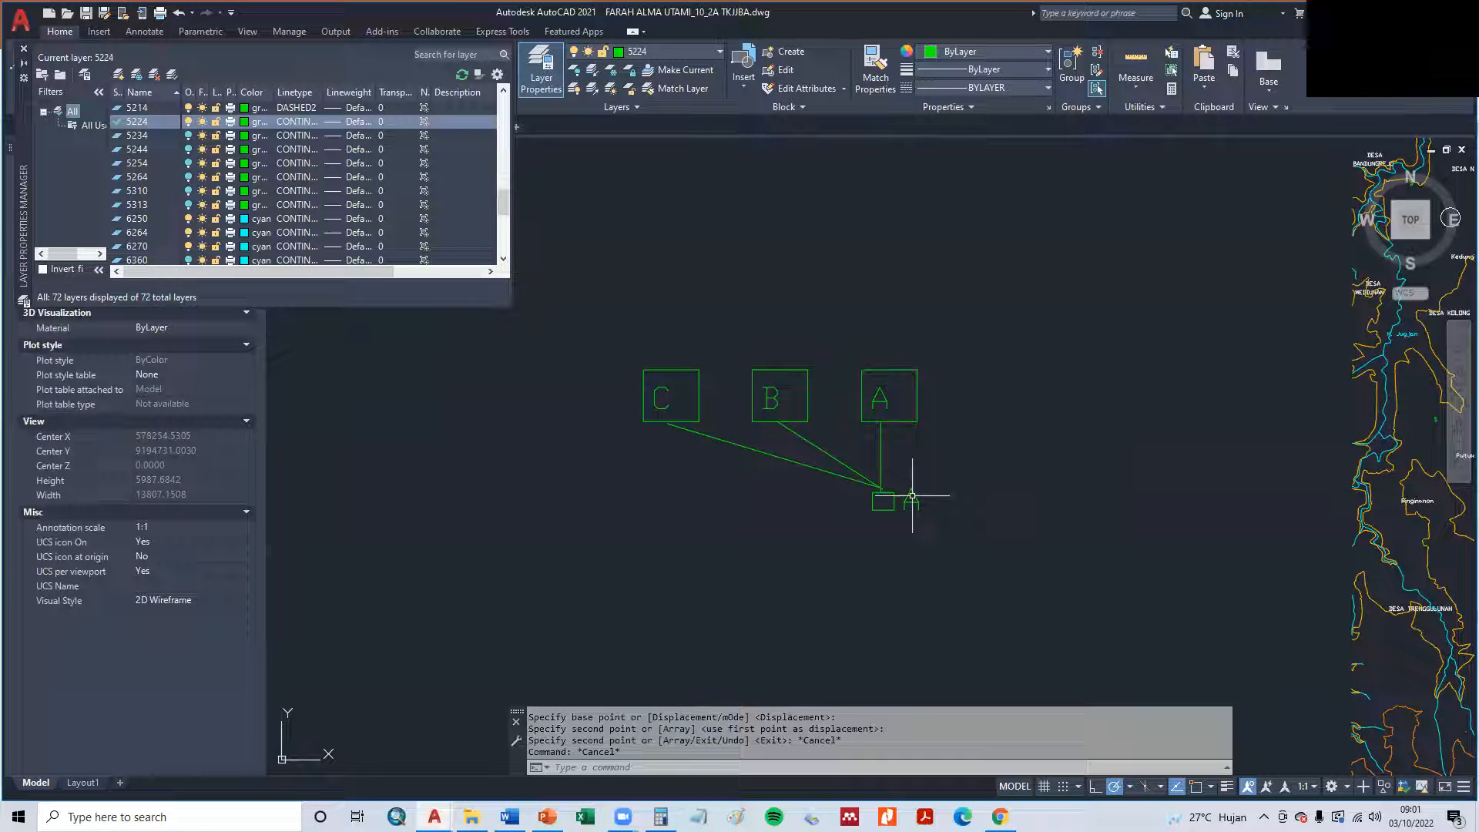
double_click(912, 497)
text(T1)
click(1029, 510)
- Draw a circle of about 152 units radius below the T1 rectangle, with a tiny circle of about 11 units radius at its centre
text(c)
key(Return)
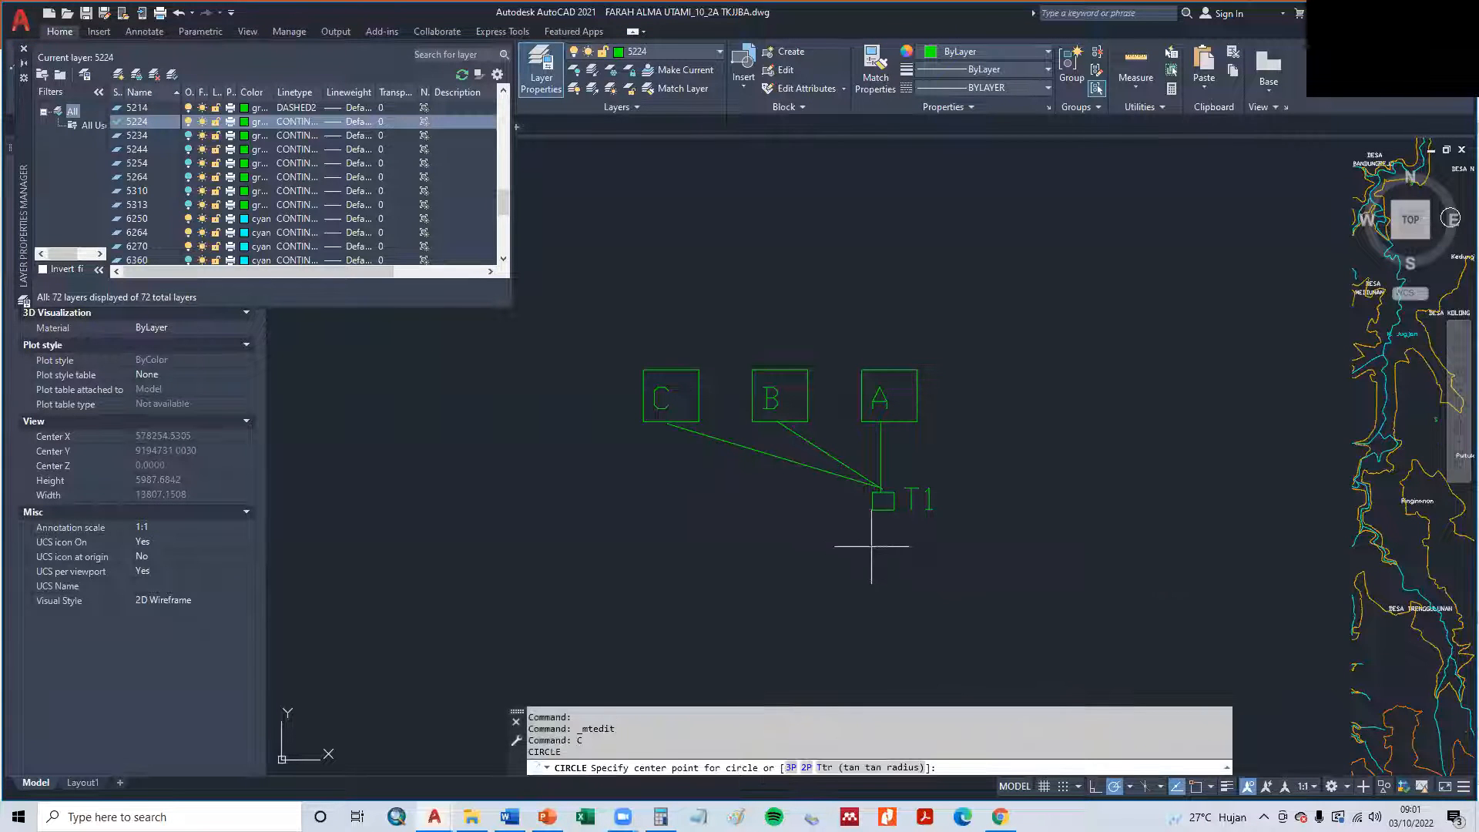
click(871, 546)
key(Return)
key(Return)
scroll(858, 529, up, 4)
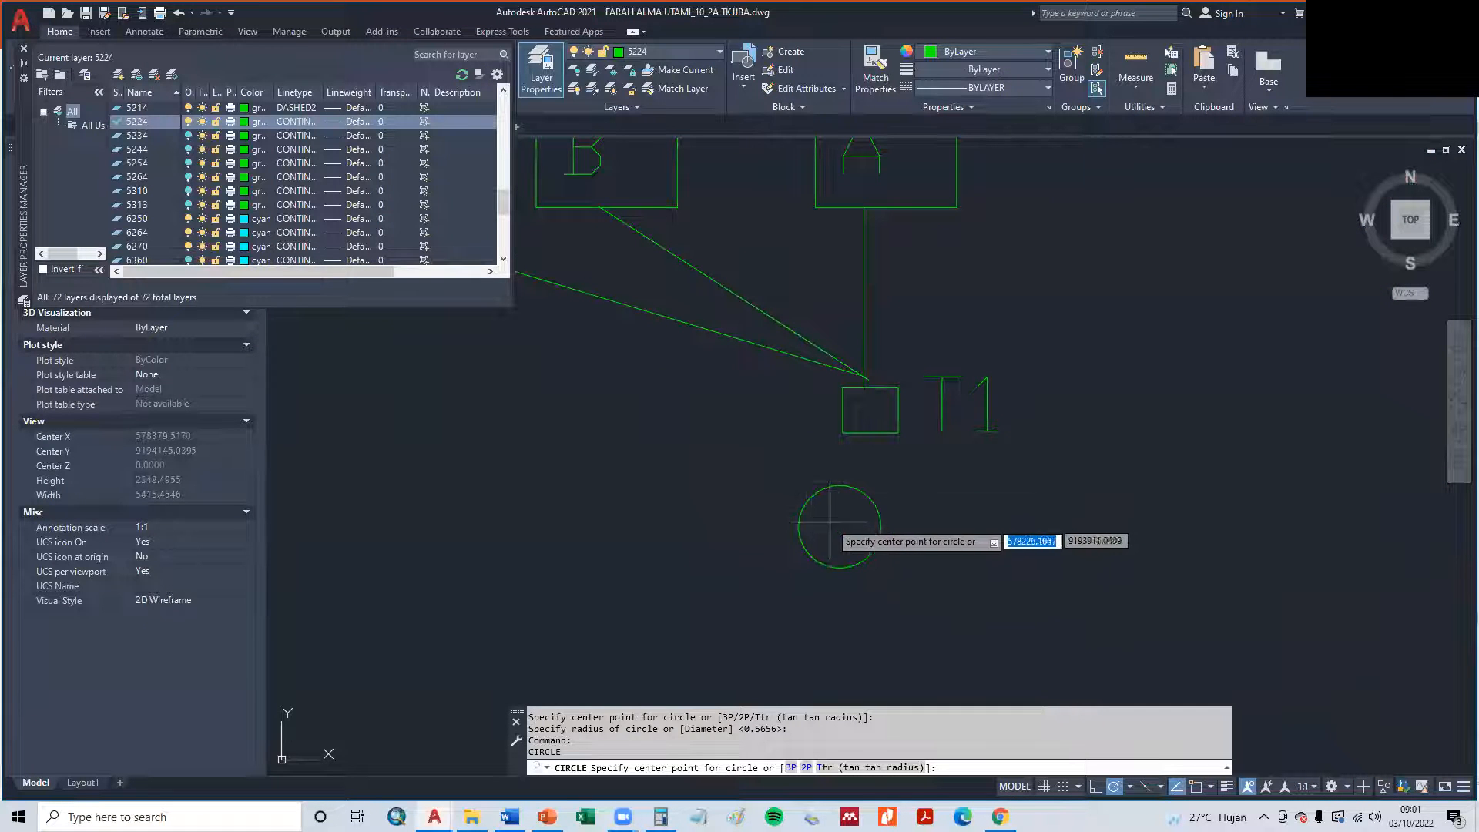
click(839, 529)
key(Escape)
- Check the structure symbols near BS1 on the map and add a medium circle between the outer and innermost circles of the schematic symbol
scroll(1066, 544, down, 5)
middle_drag(1066, 545, 744, 507)
scroll(932, 485, up, 12)
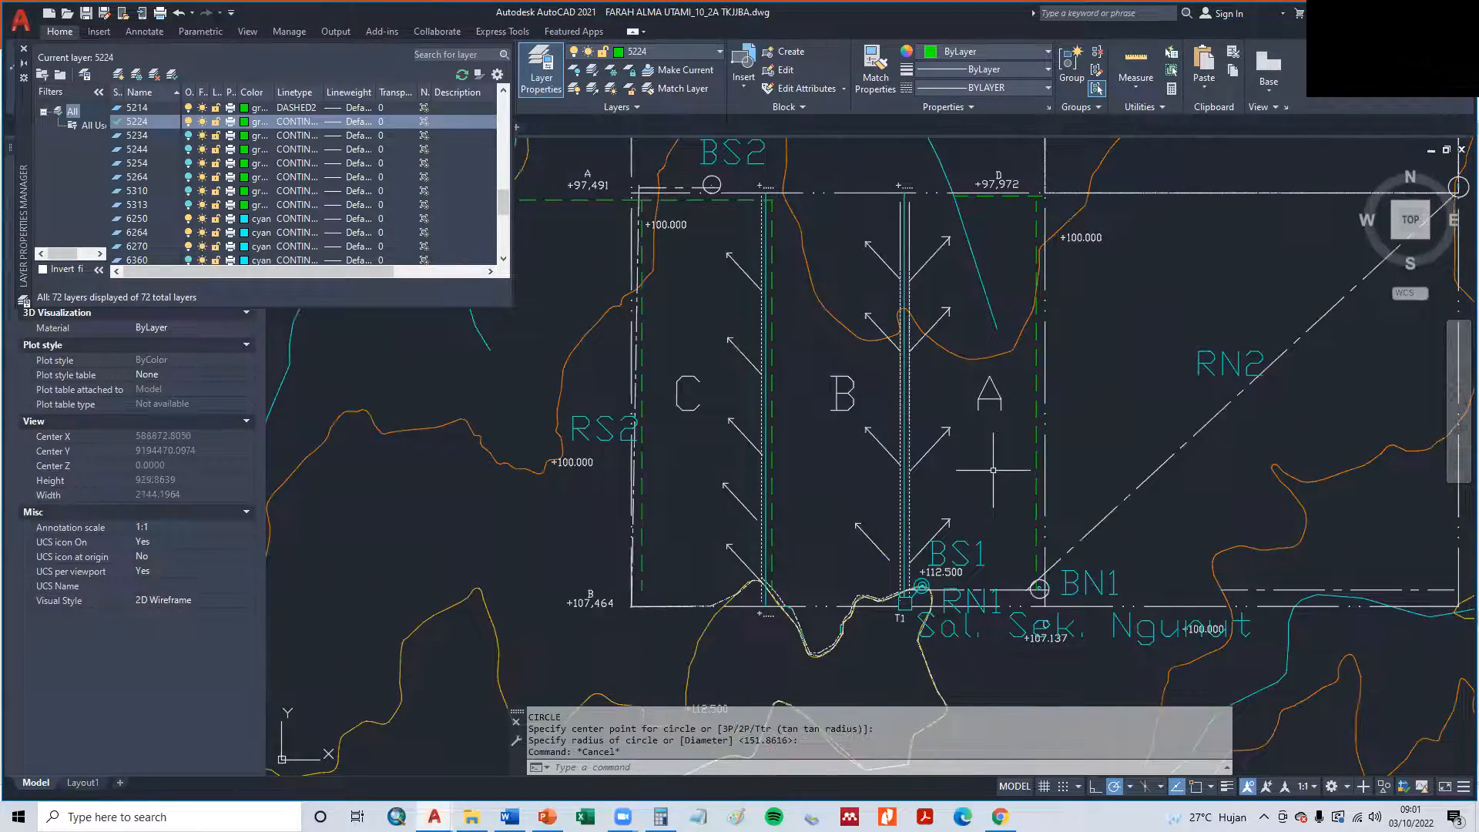
scroll(646, 534, down, 10)
middle_drag(500, 568, 1055, 560)
scroll(454, 563, up, 6)
key(Return)
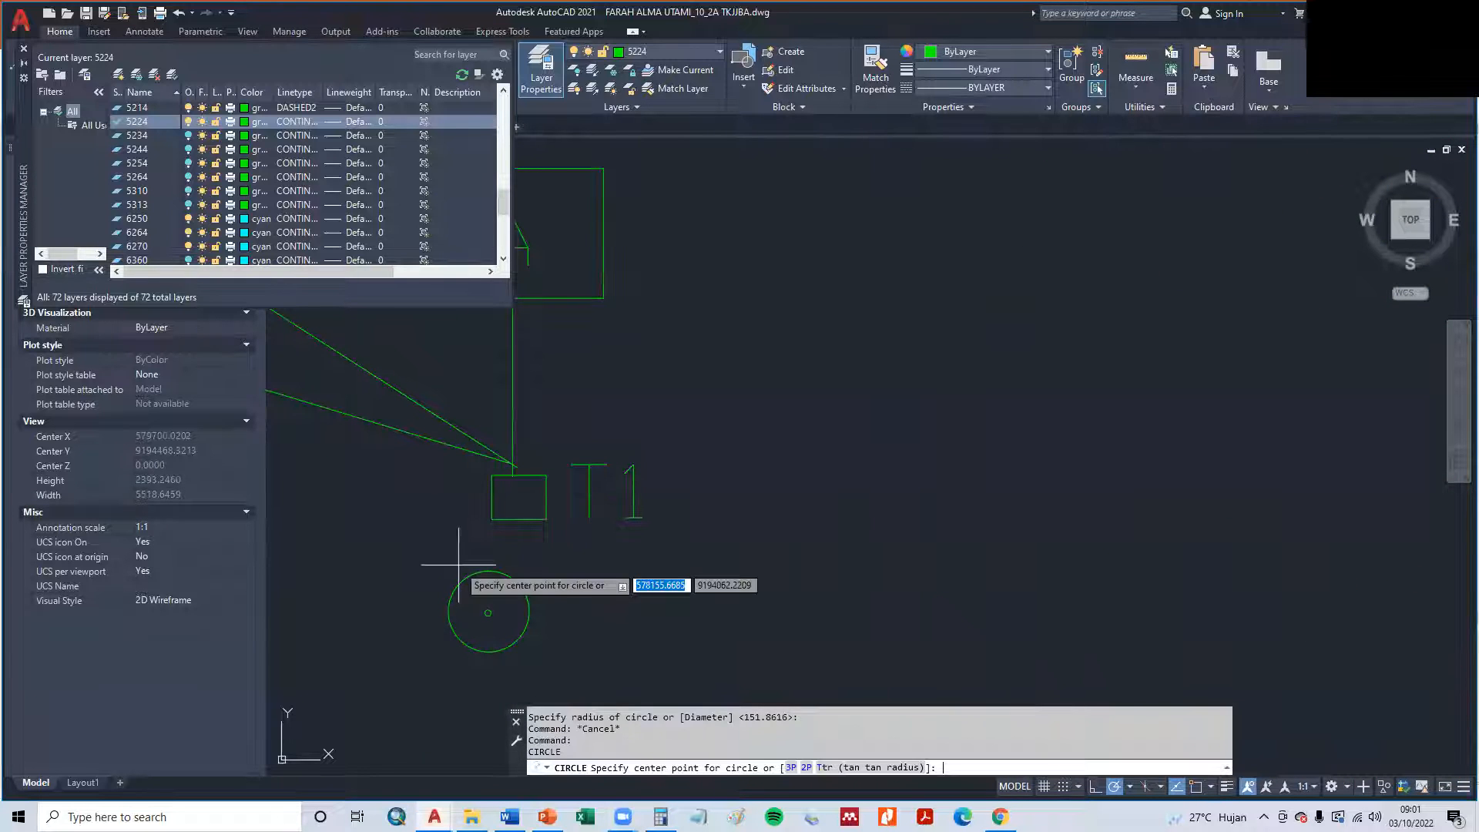
click(488, 612)
key(Escape)
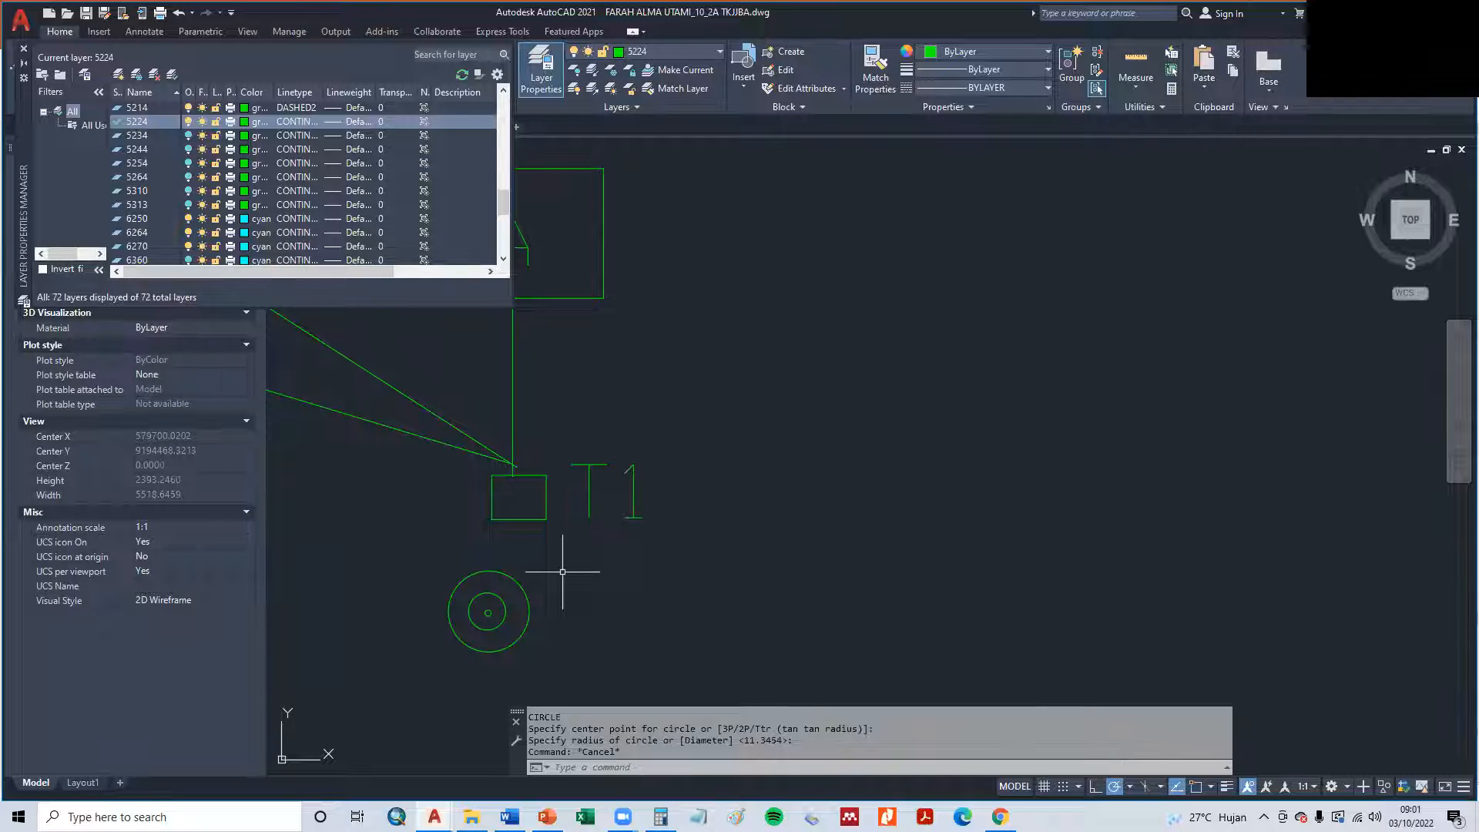
- Draw a line from the top of the outer circle to the bottom edge of the T1 rectangle
text(l)
key(Return)
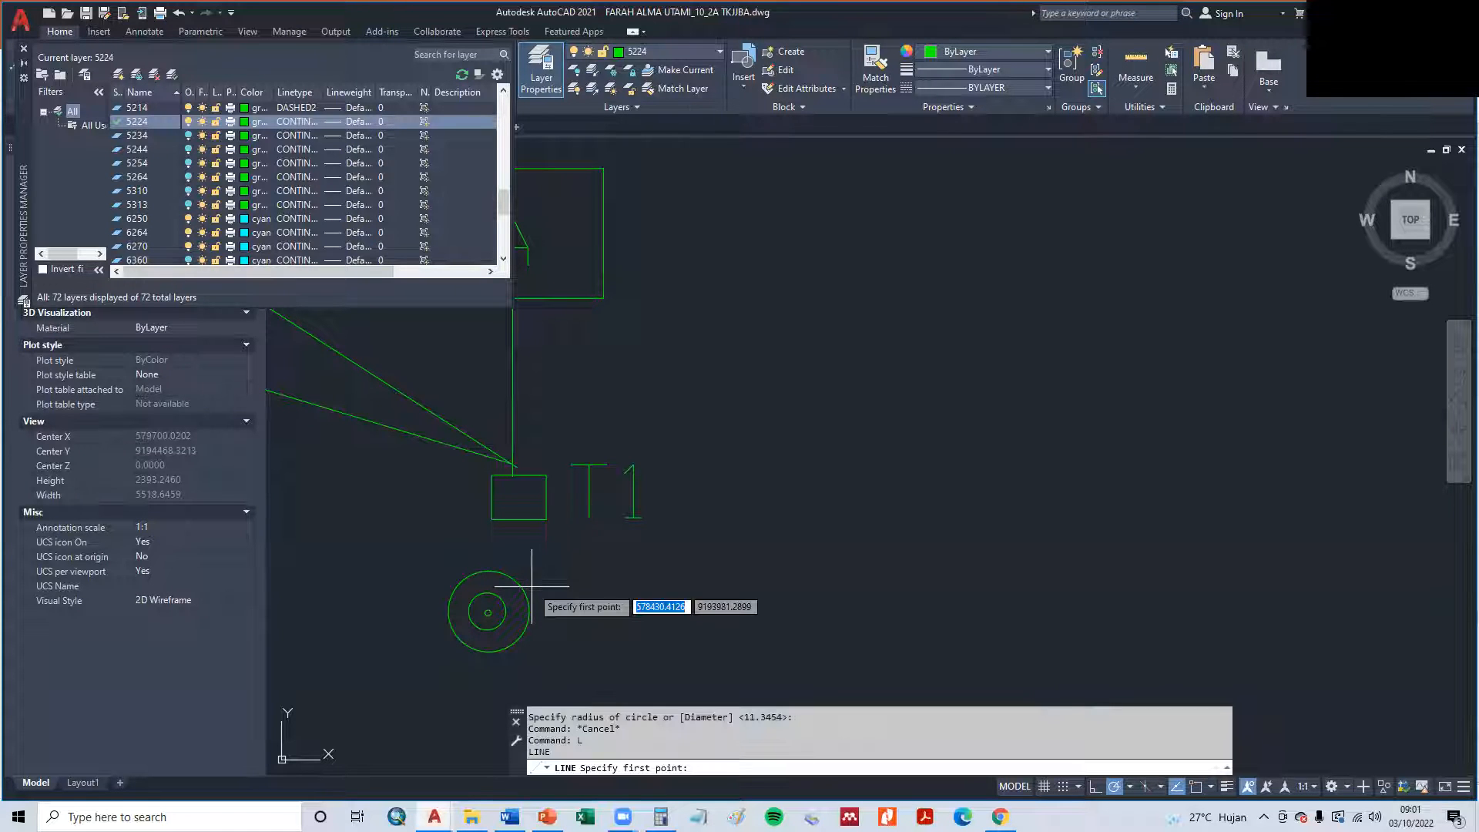
click(500, 605)
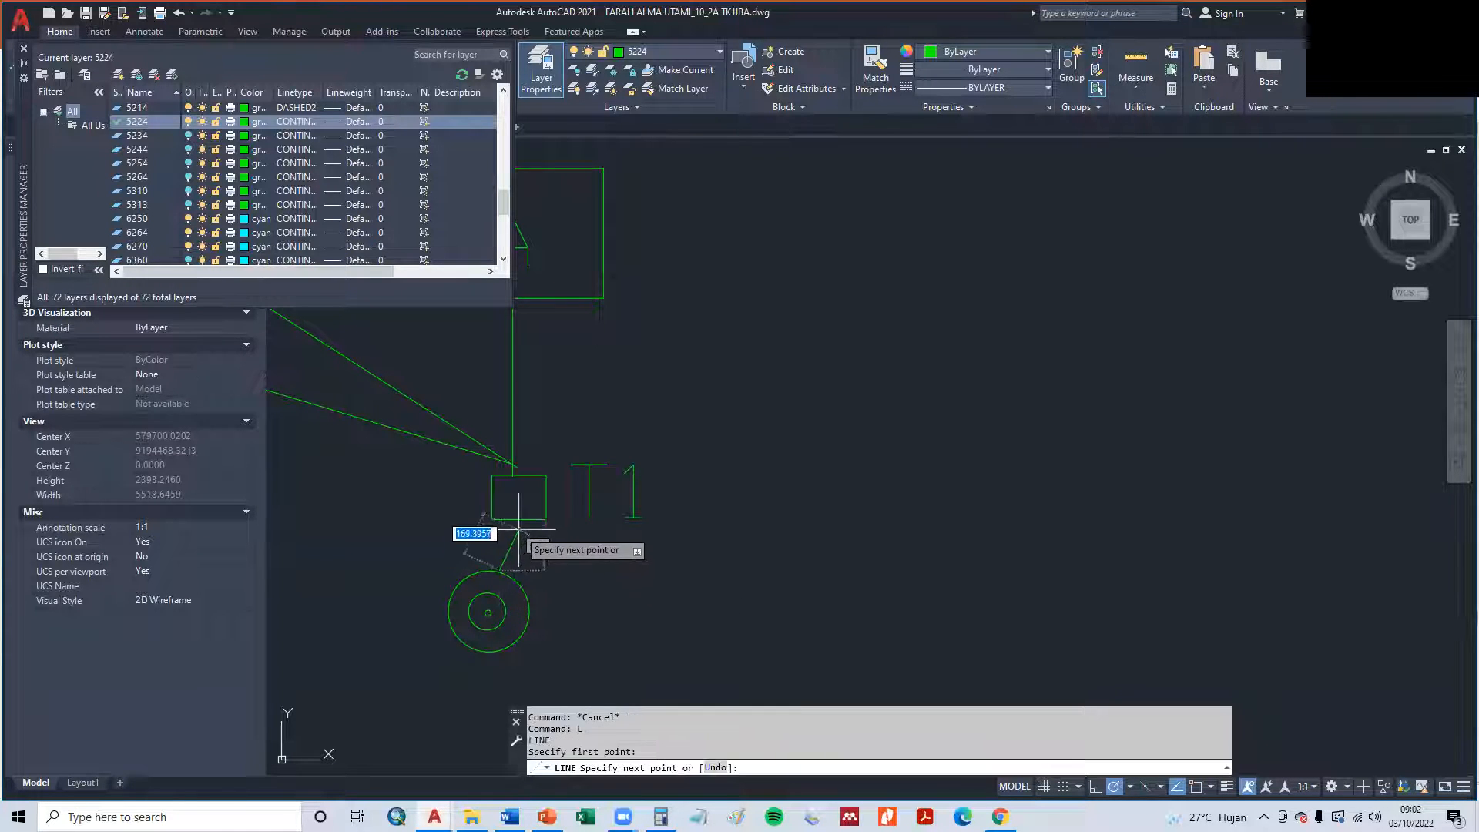
click(516, 521)
key(Escape)
scroll(505, 608, up, 6)
text(b)
key(Return)
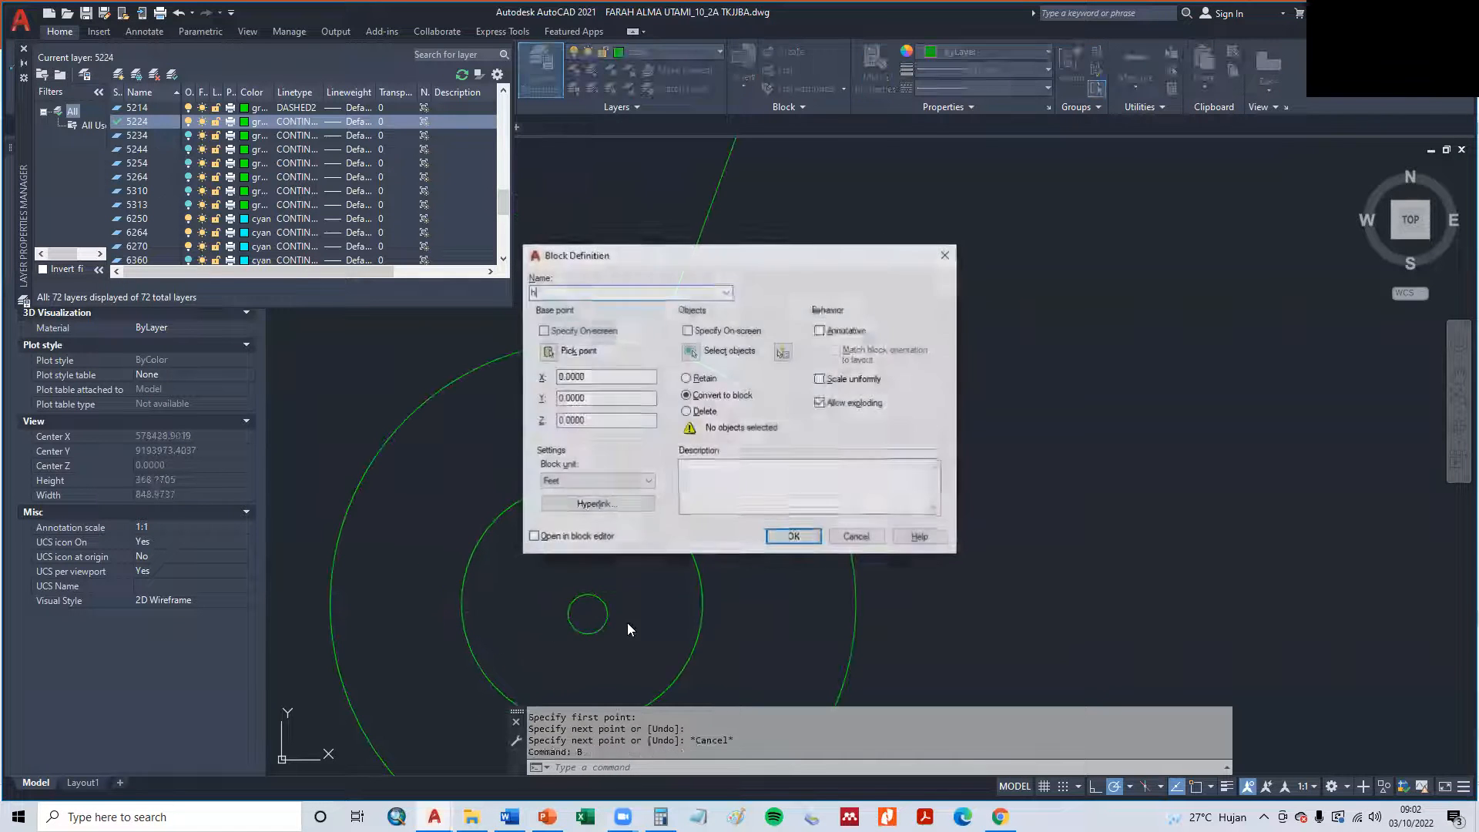
key(Escape)
- Fill the innermost circle of the symbol with an ANSI31 hatch at scale 1
text(b)
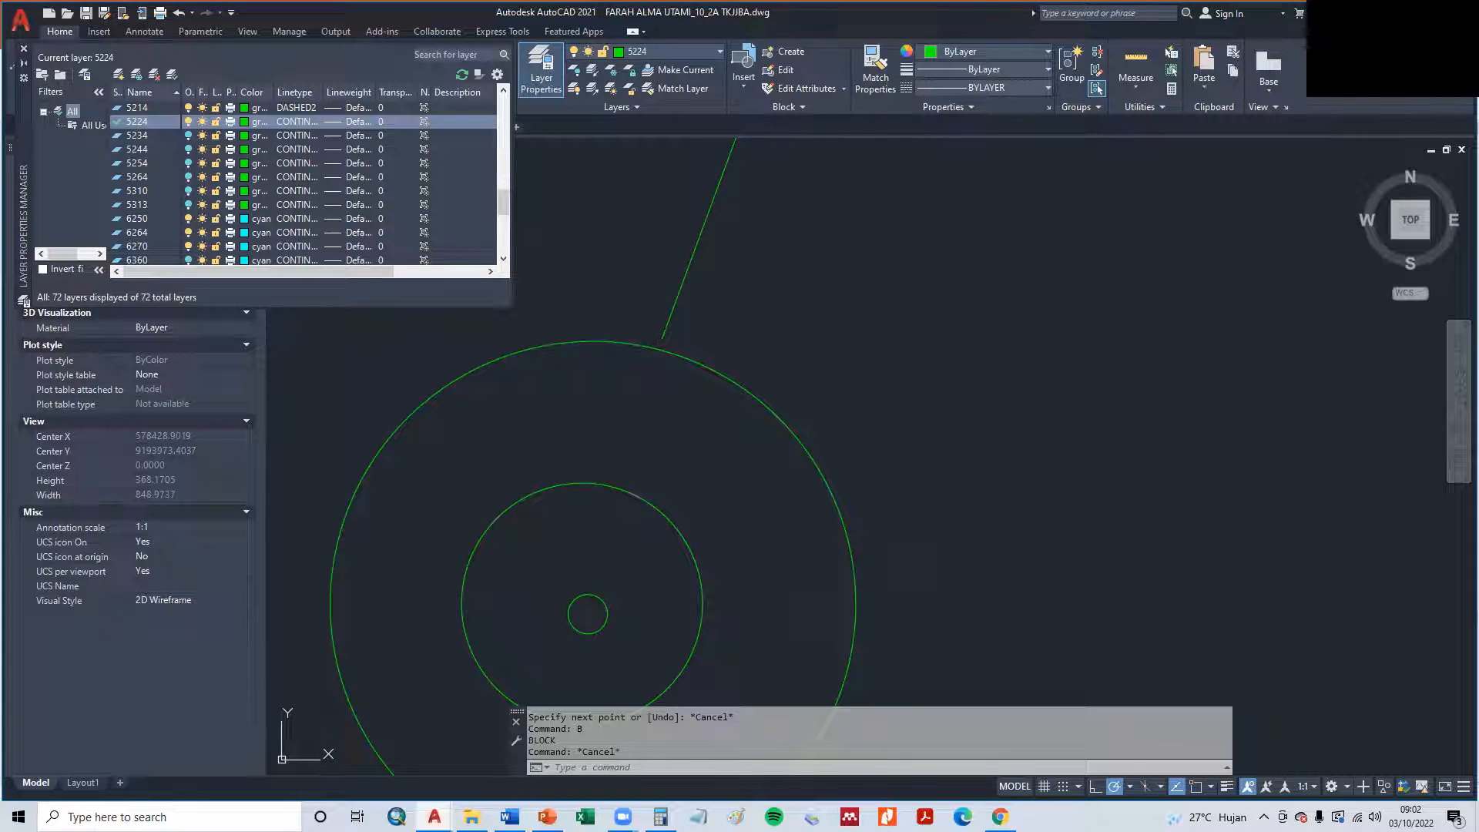
text(h)
key(Return)
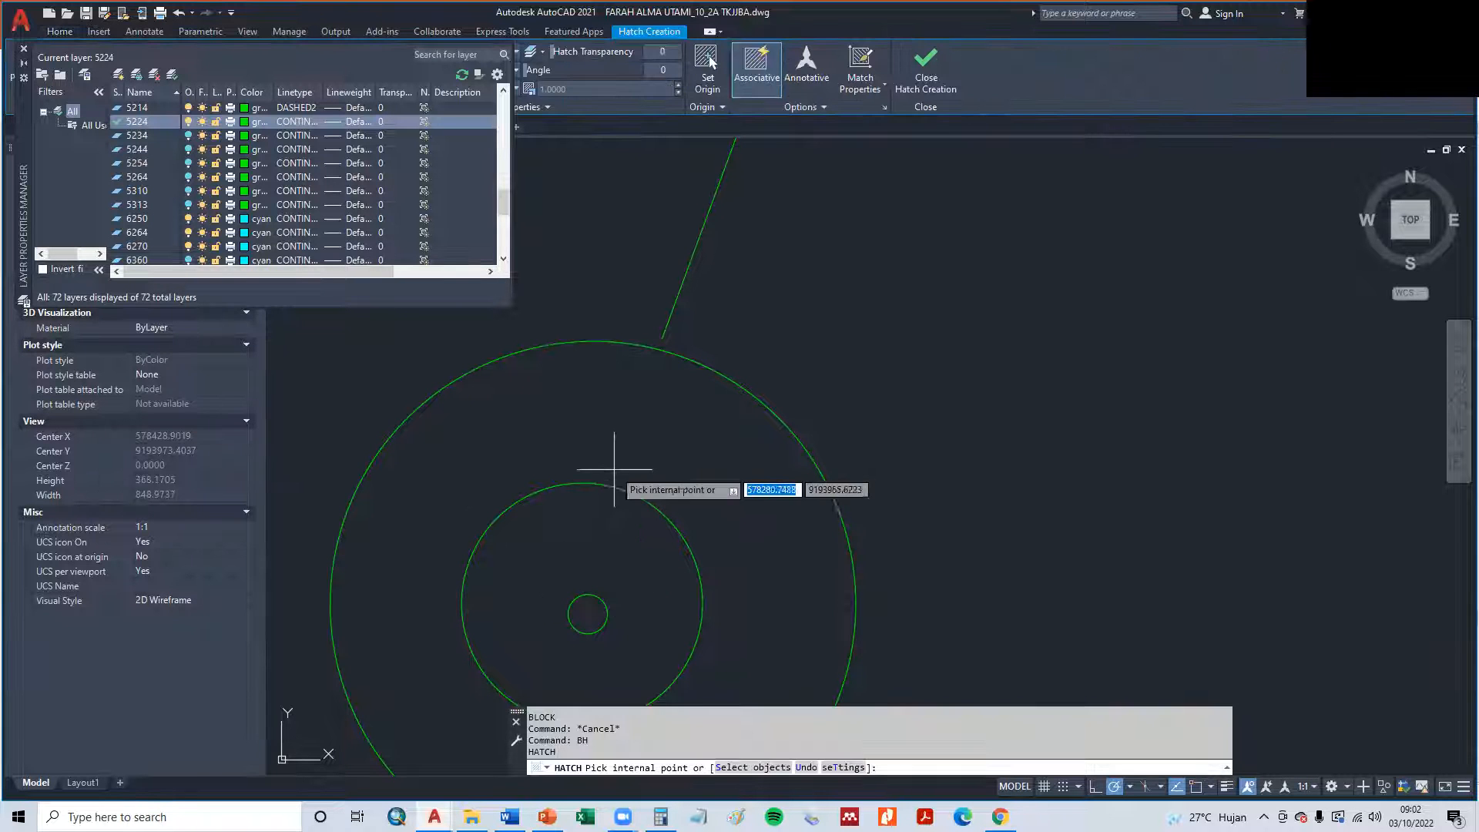
click(588, 611)
right_click(613, 609)
key(Escape)
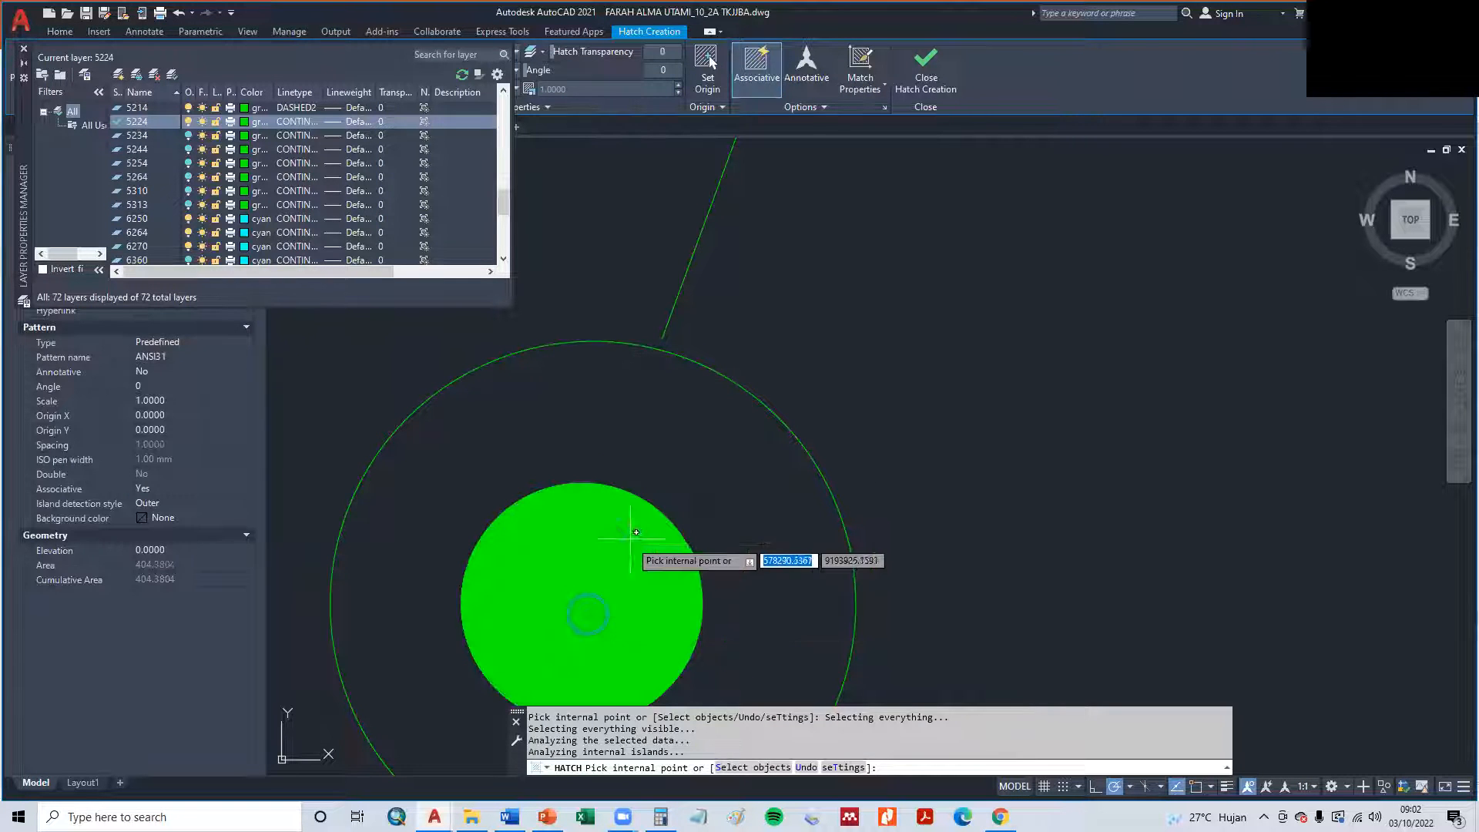
- Close the hatch command and check the example tertiary irrigation layout scheme on the PowerPoint slide
key(Escape)
scroll(829, 564, down, 5)
scroll(829, 565, down, 3)
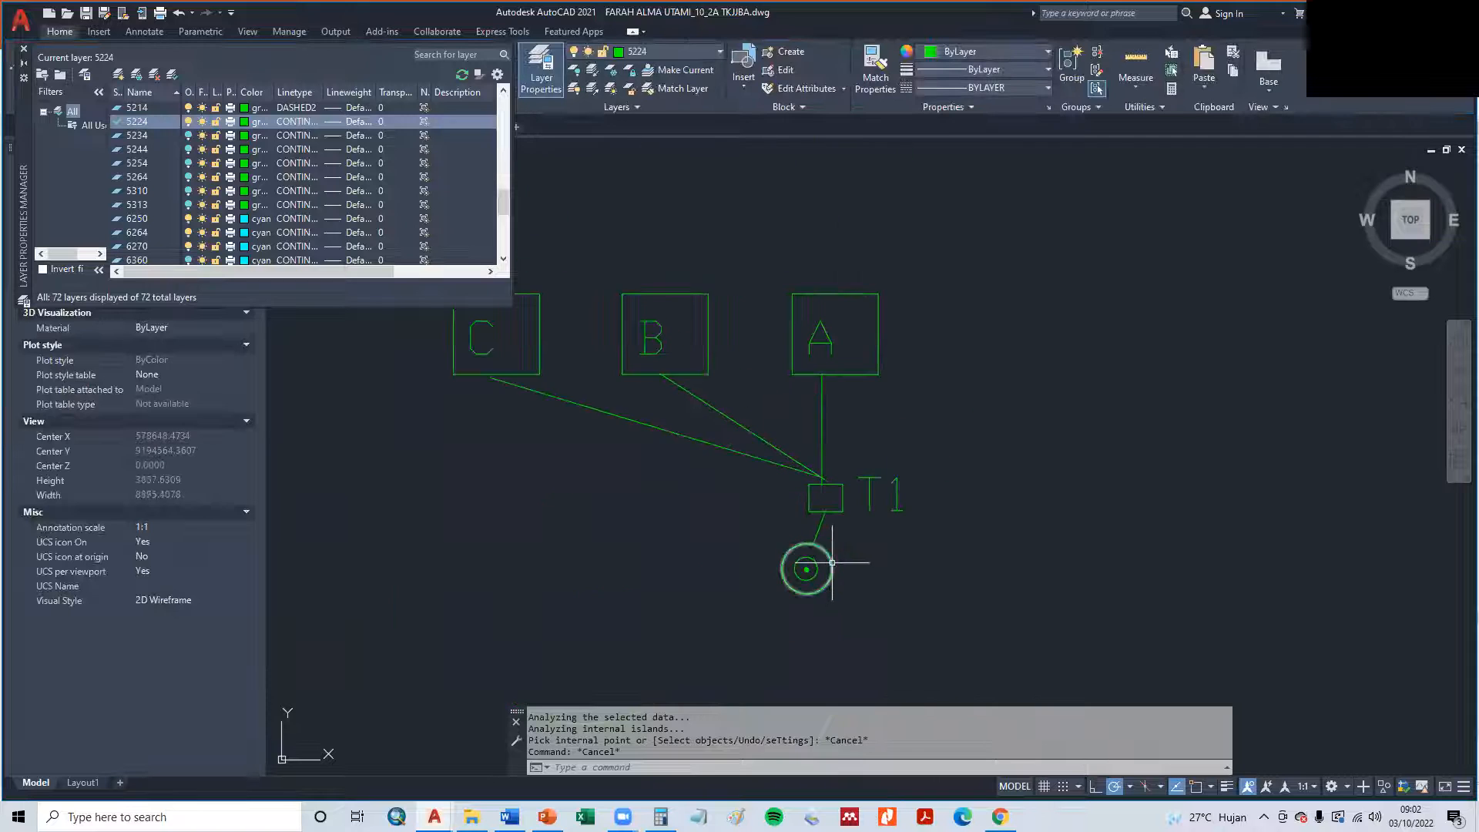
key(alt+Tab)
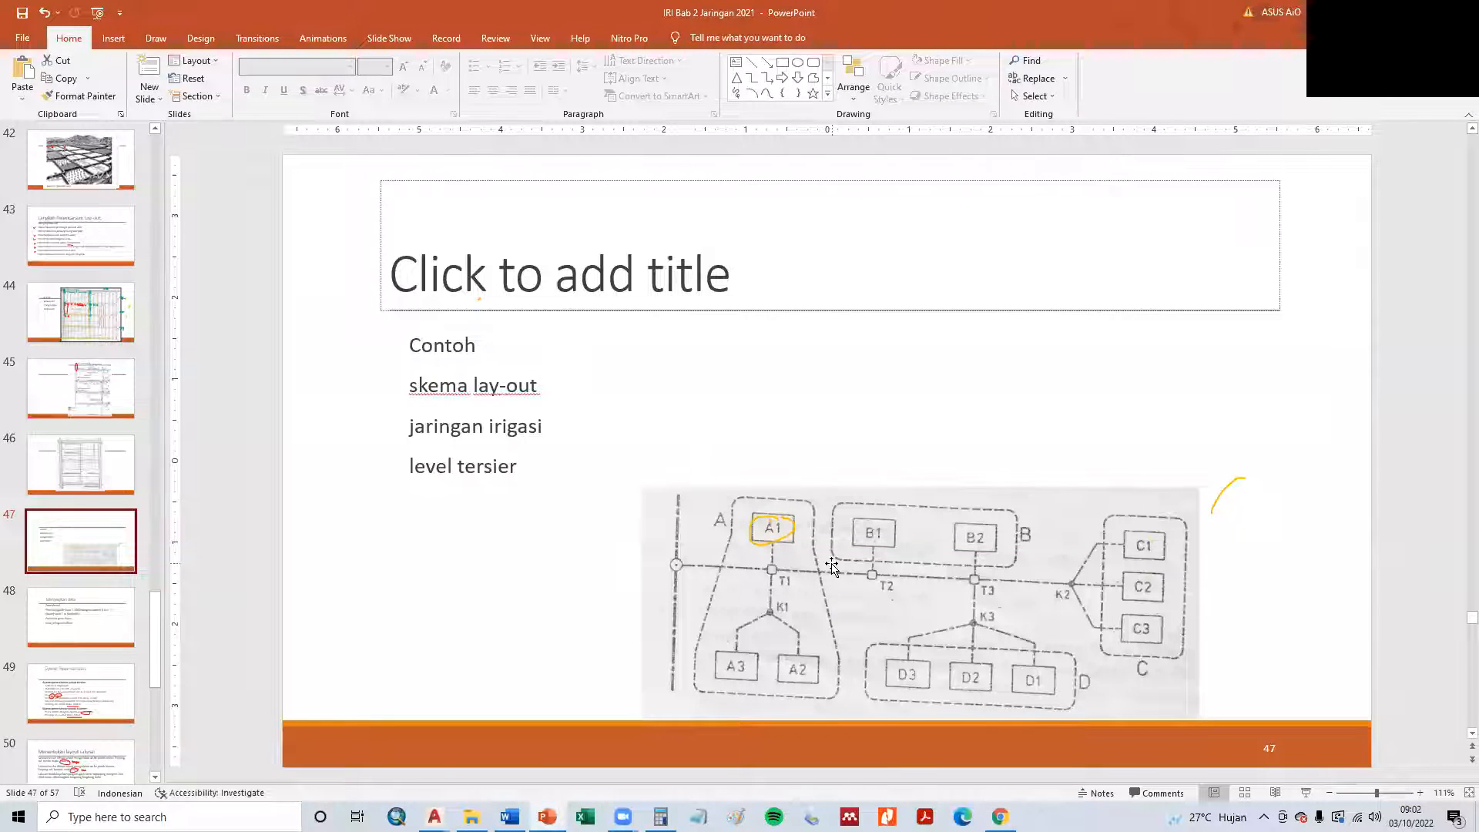
key(alt+Tab)
- Draw a larger rectangle around plot box A in the AutoCAD schematic, with a perimeter of about 3188 units
middle_drag(670, 511, 742, 553)
key(Escape)
key(Escape)
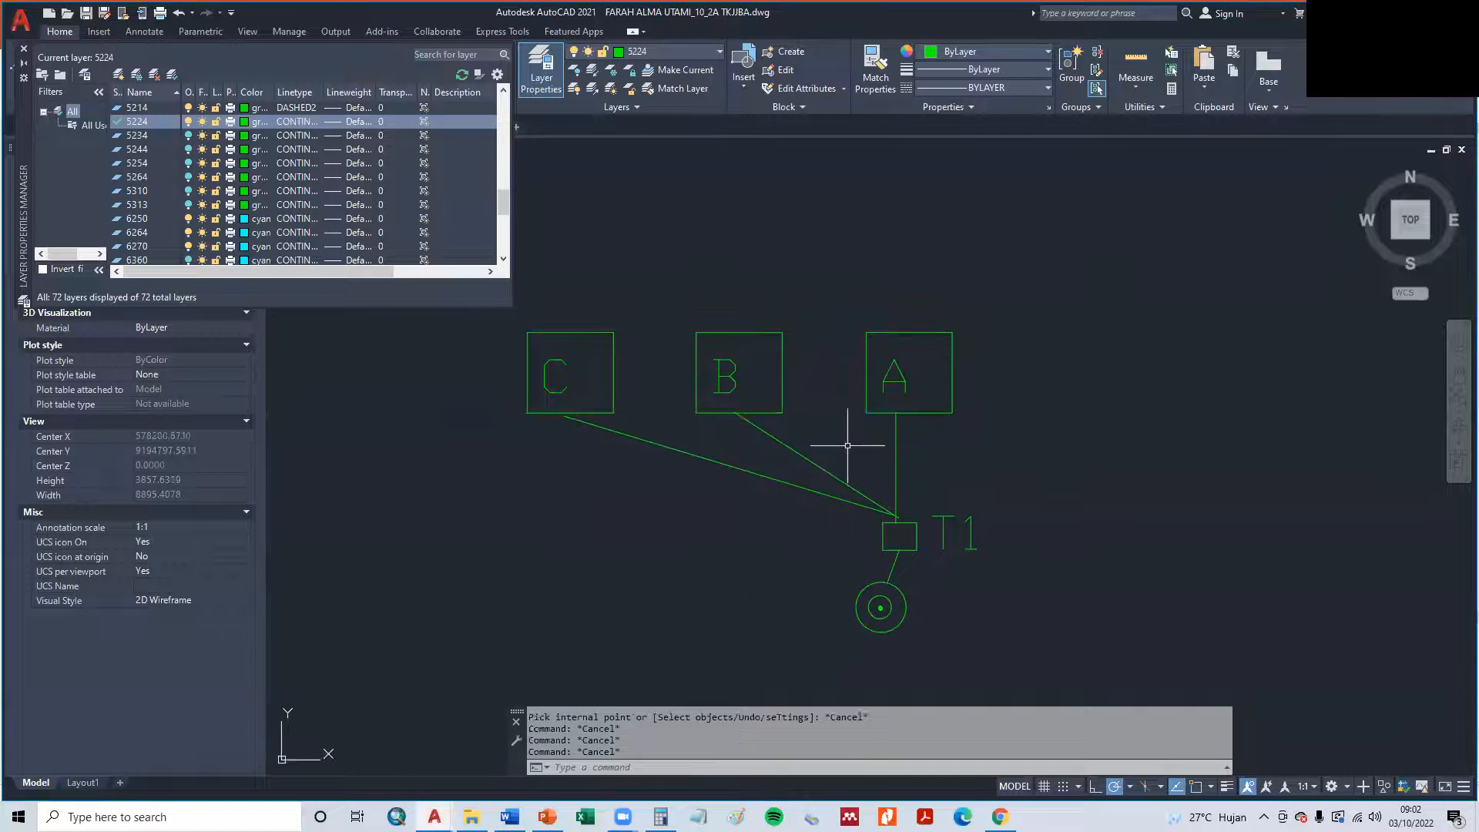
key(Escape)
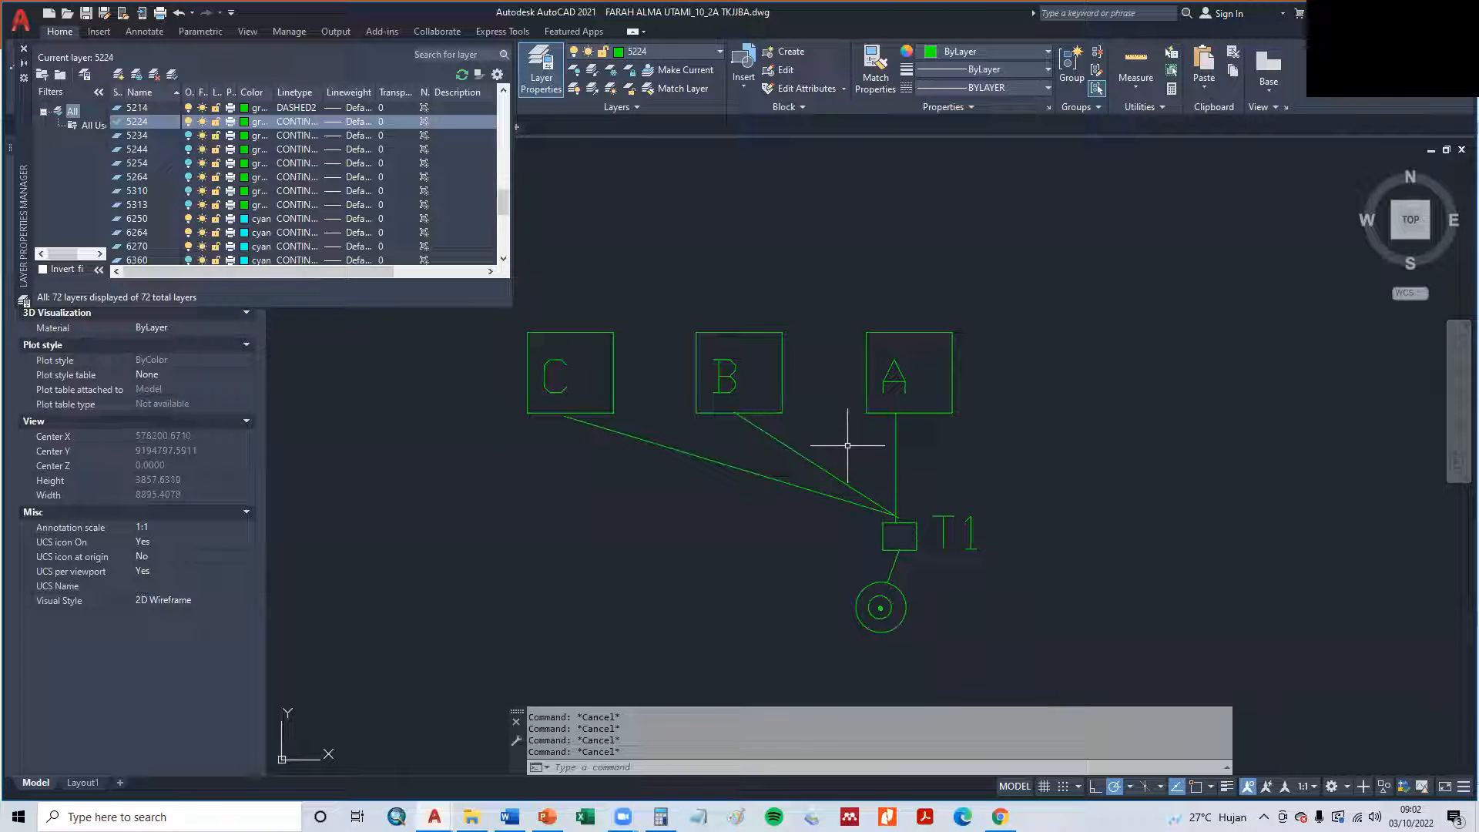
key(Return)
click(838, 312)
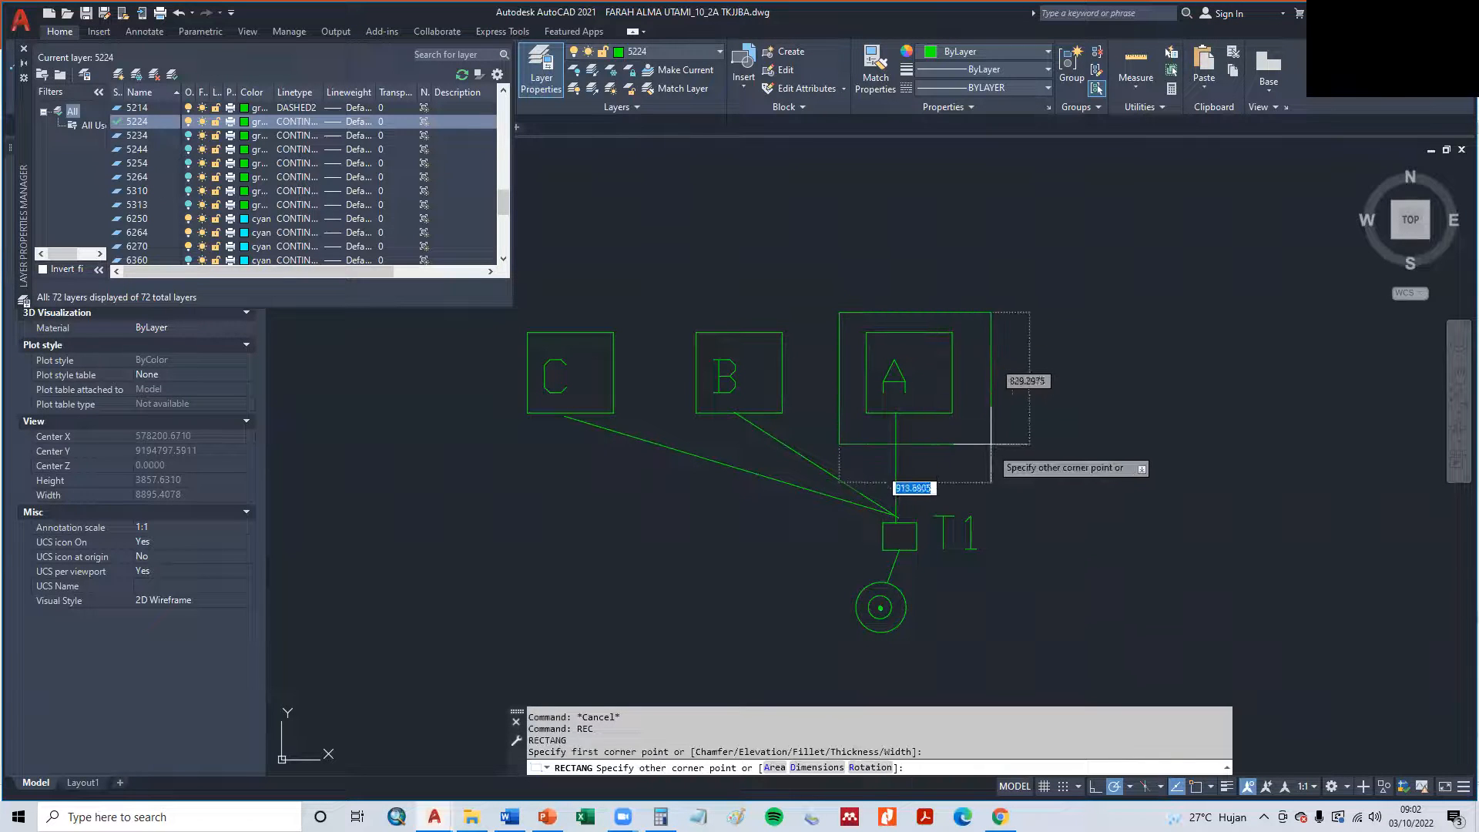
key(Escape)
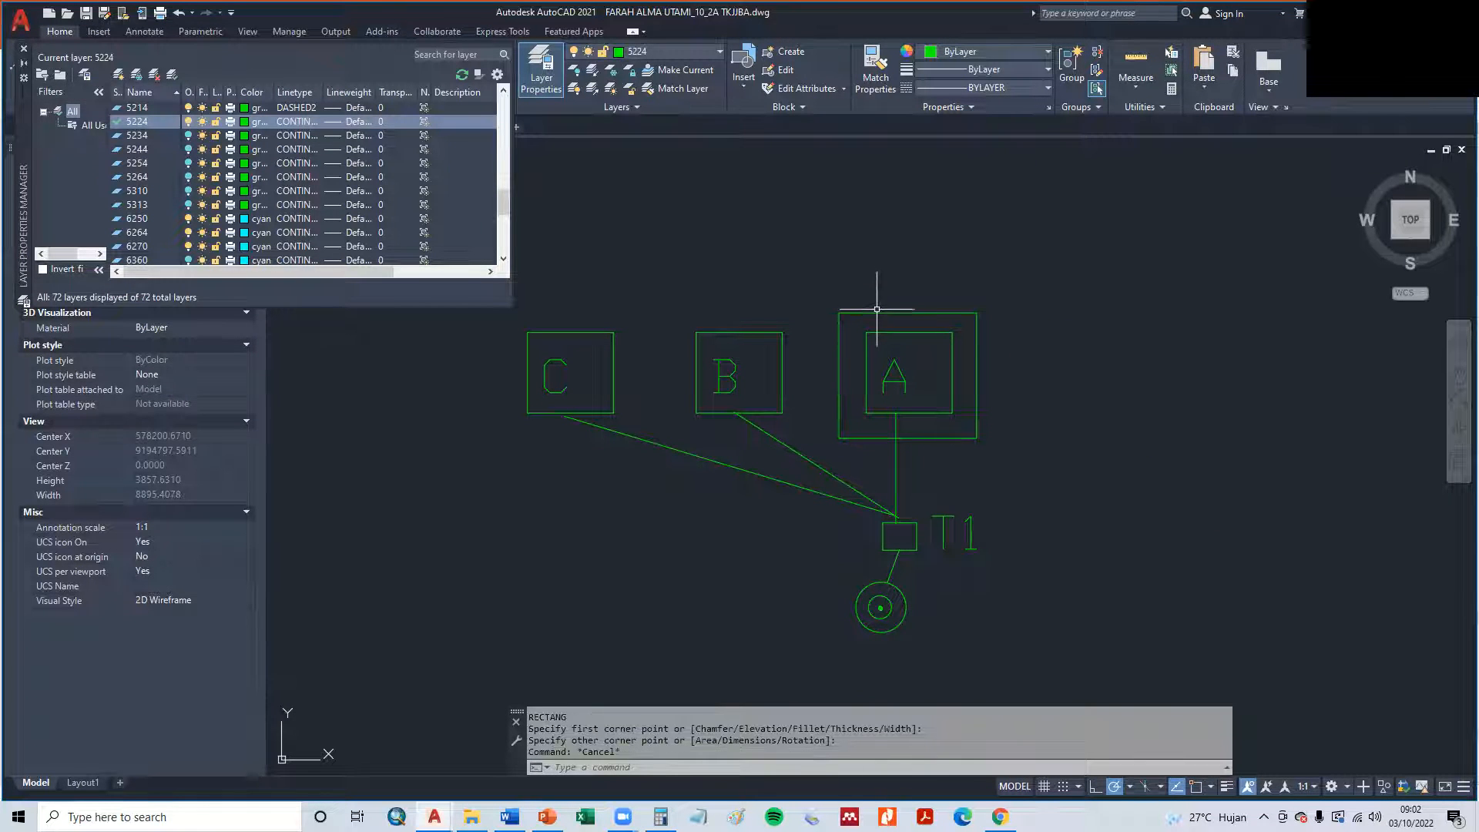
- Close the layer manager and set the linetype of the outer rectangle around box A to DASHED2
click(876, 309)
click(868, 295)
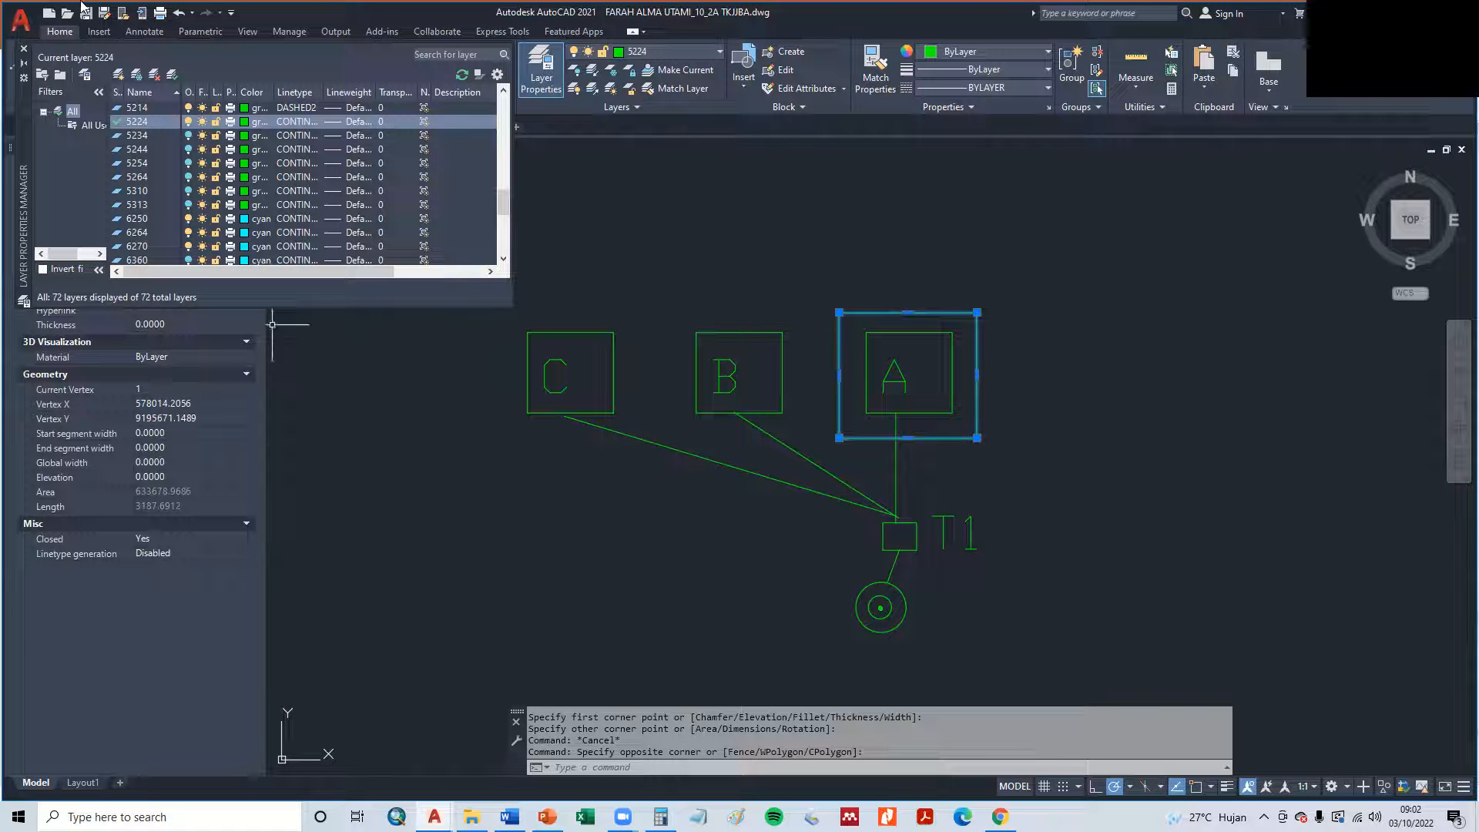
click(24, 48)
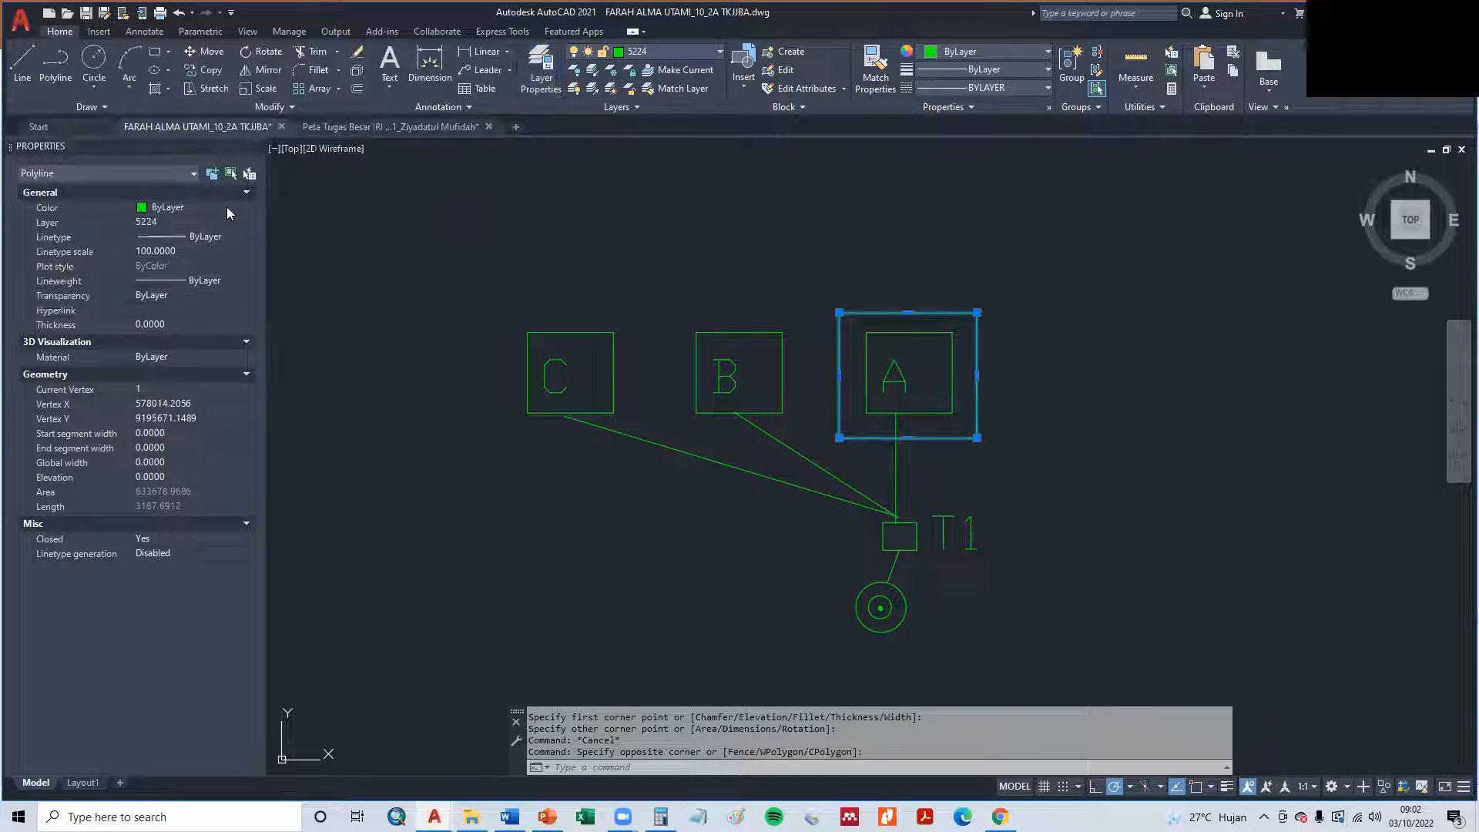
click(188, 239)
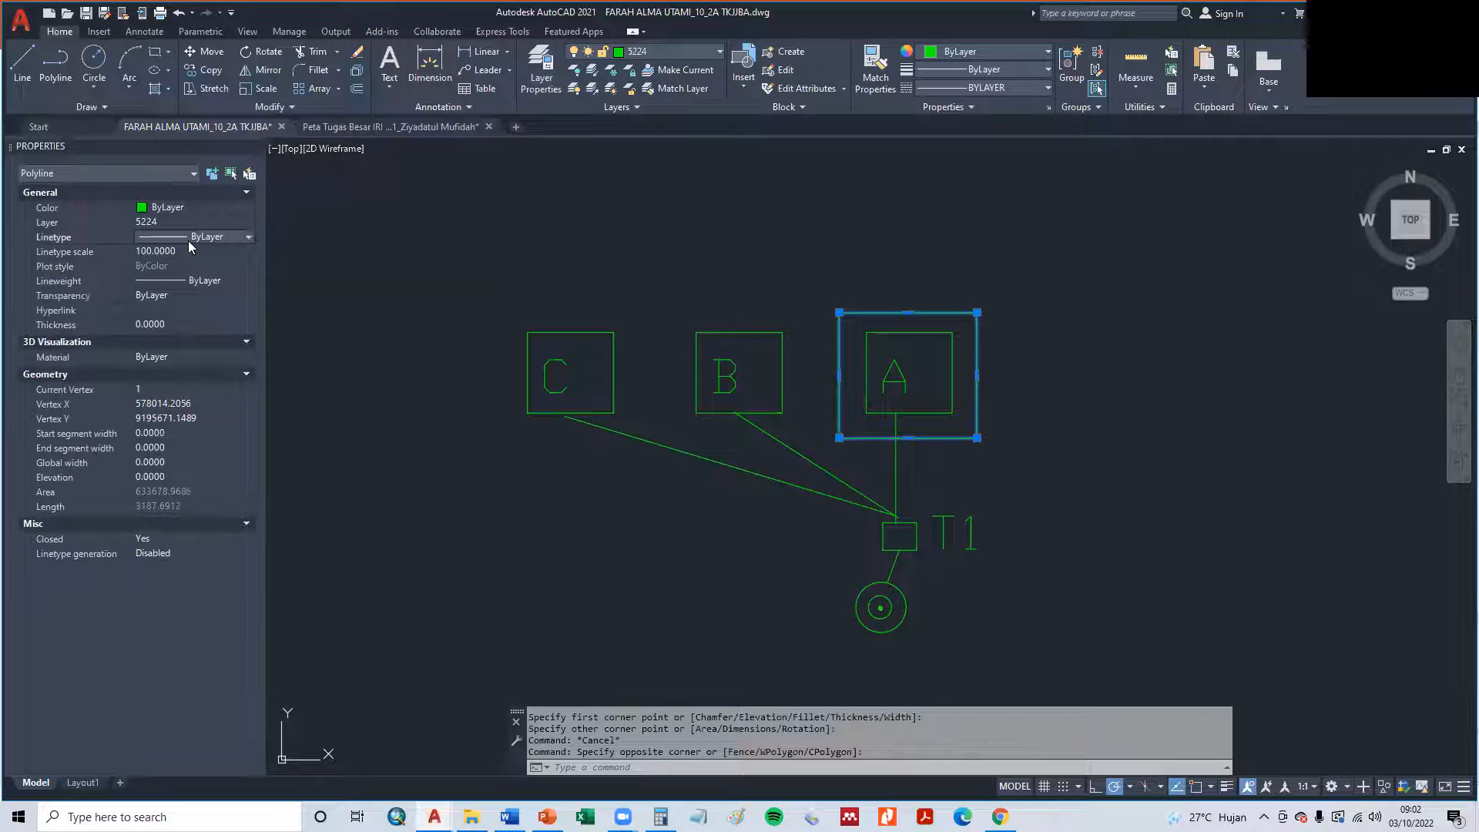
click(189, 239)
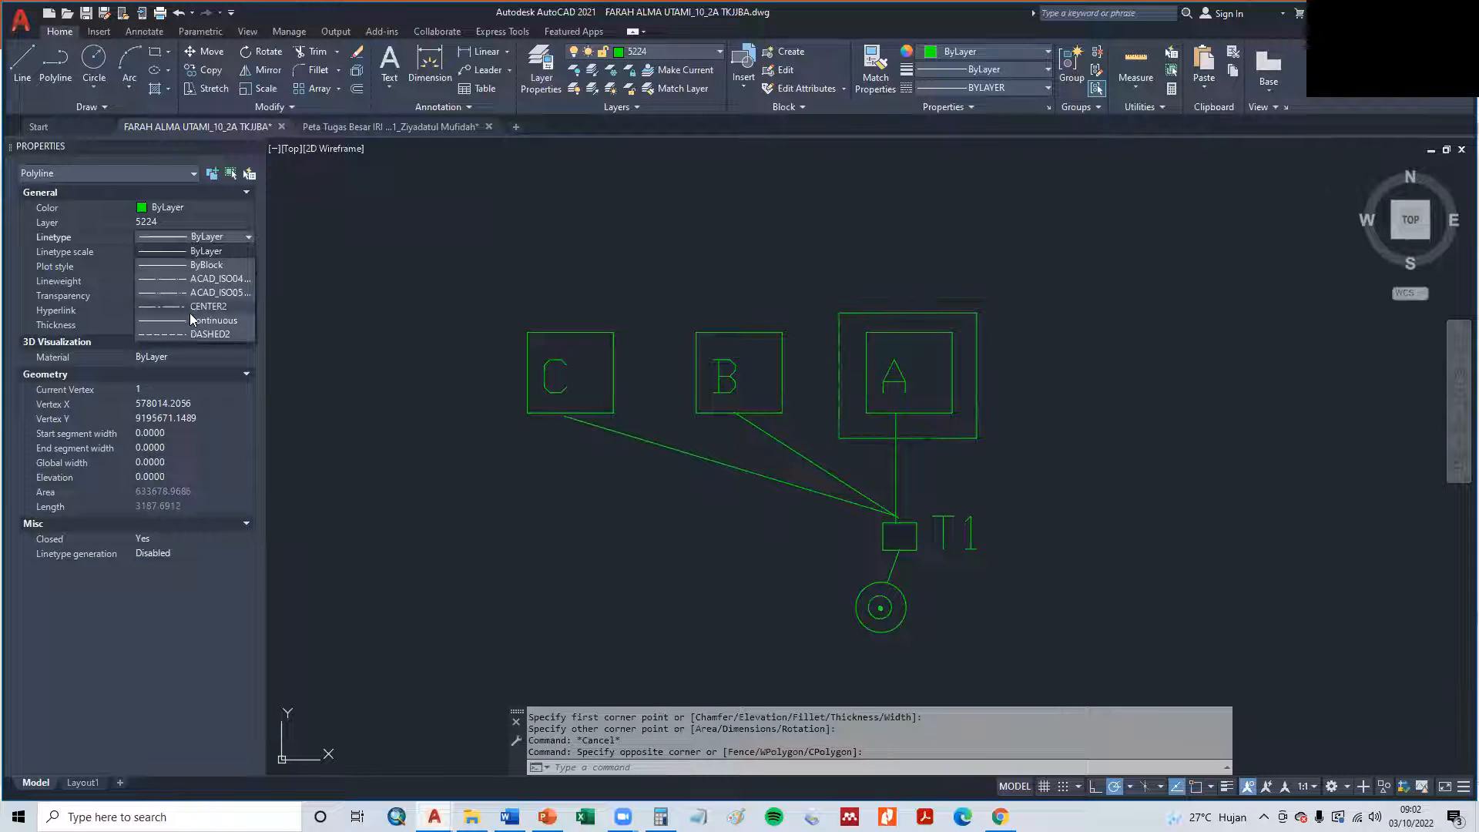
click(181, 334)
key(Escape)
key(Escape)
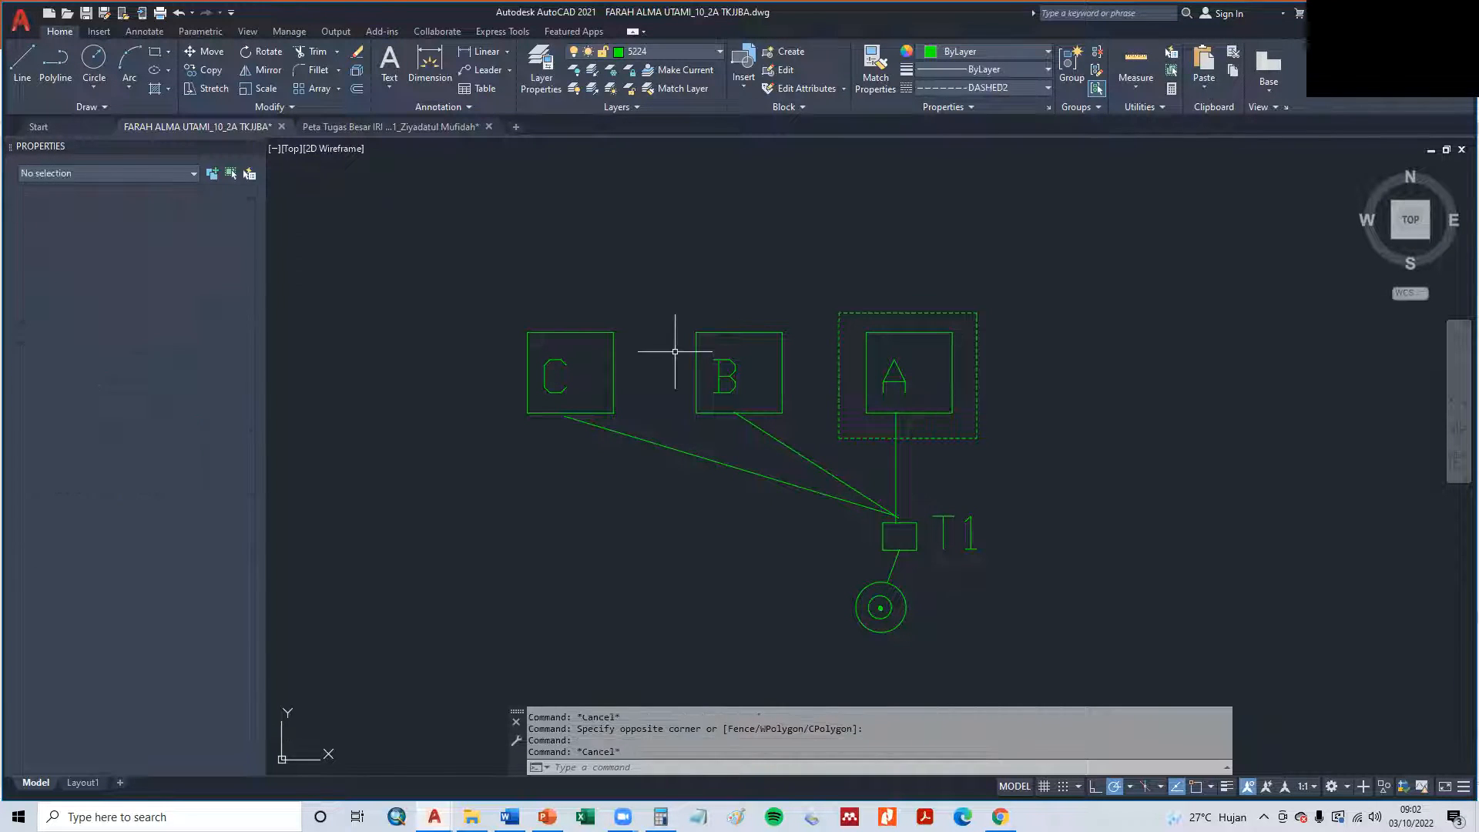
text(cp)
key(Return)
click(848, 426)
click(841, 435)
click(837, 435)
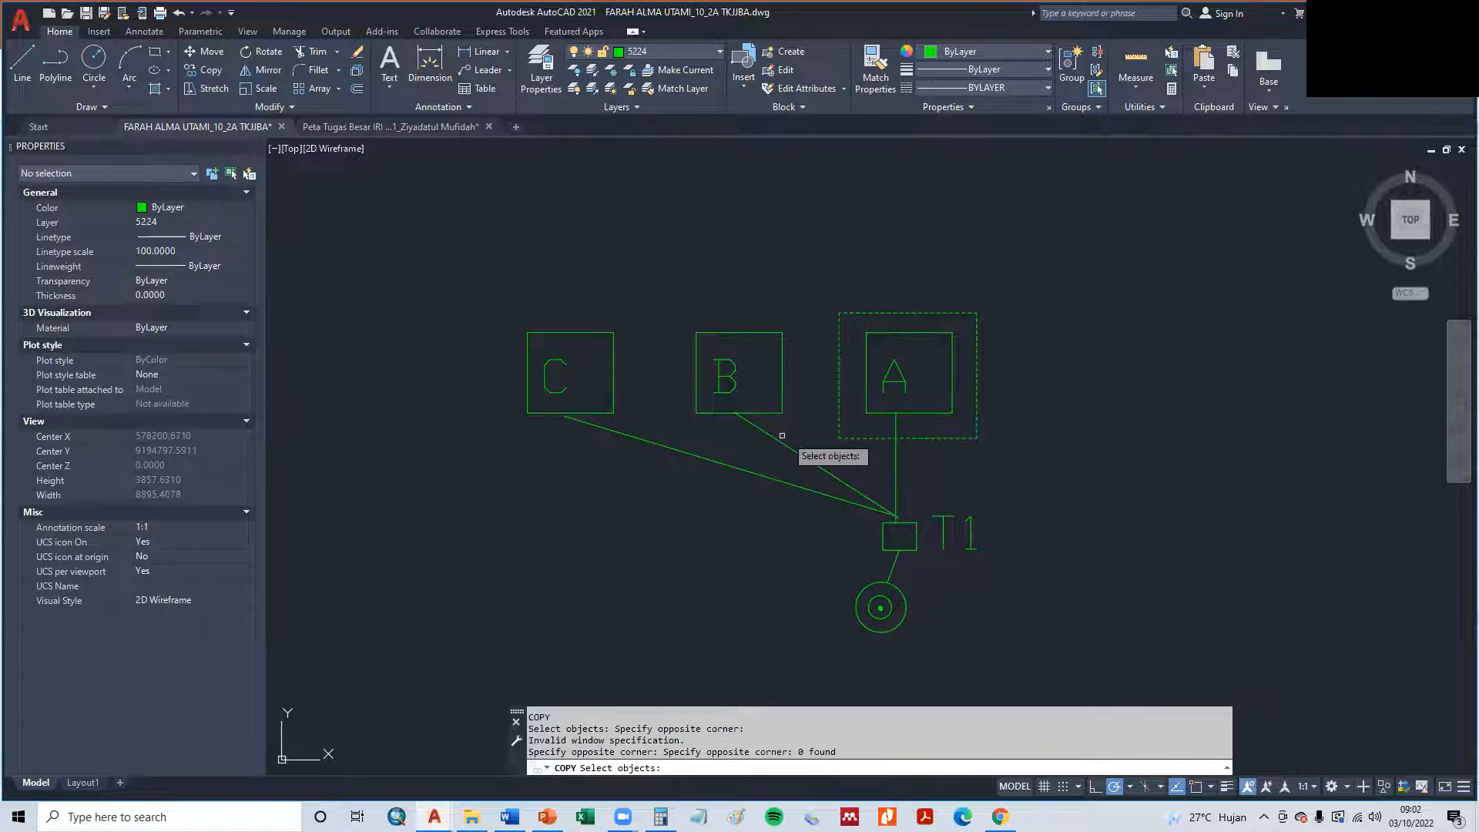
key(Return)
- Copy the dashed rectangle around box A horizontally to the left, placing one copy around box B and another around box C
click(839, 424)
right_click(838, 431)
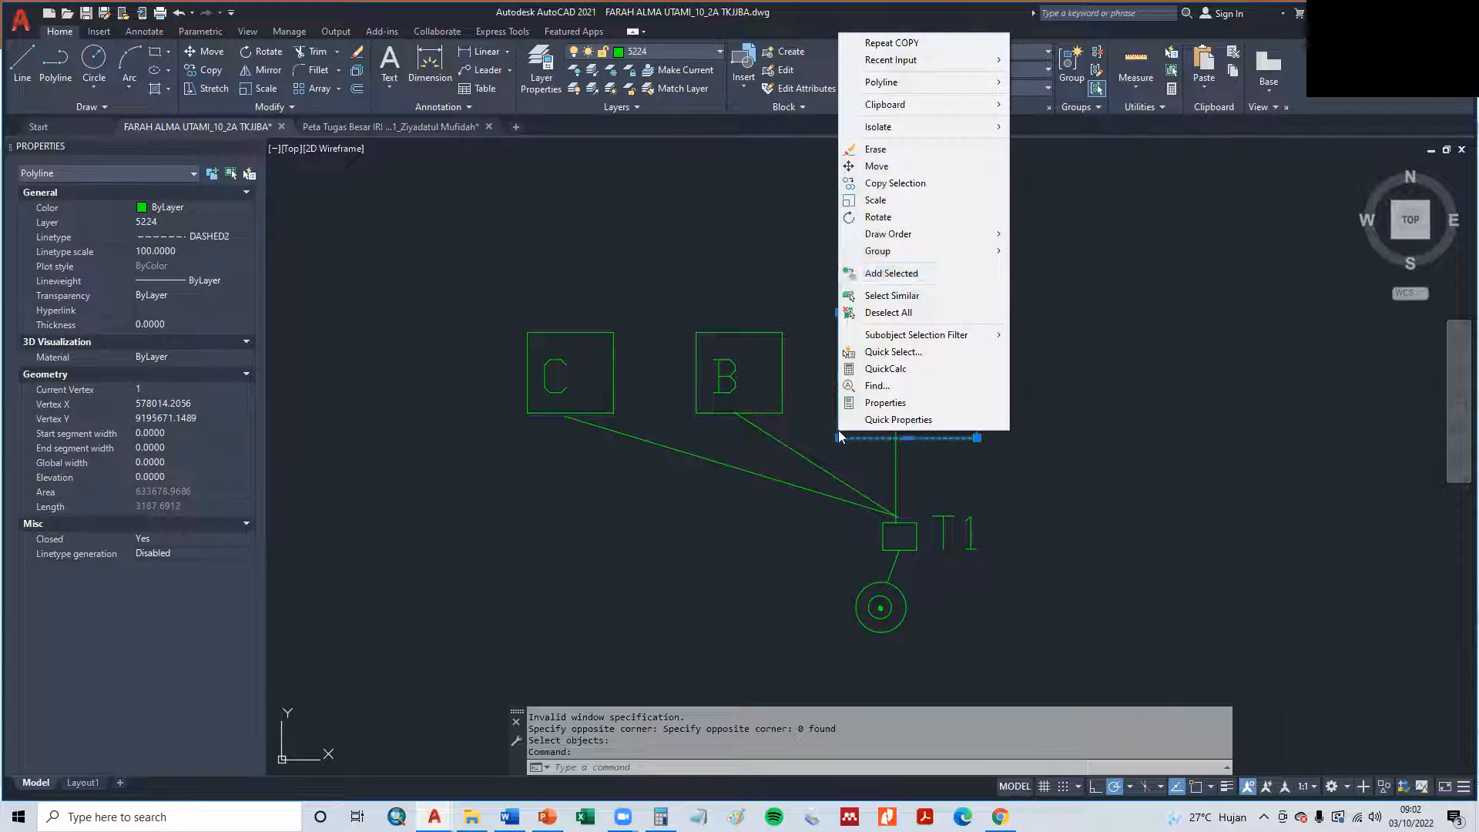
key(Escape)
right_click(868, 368)
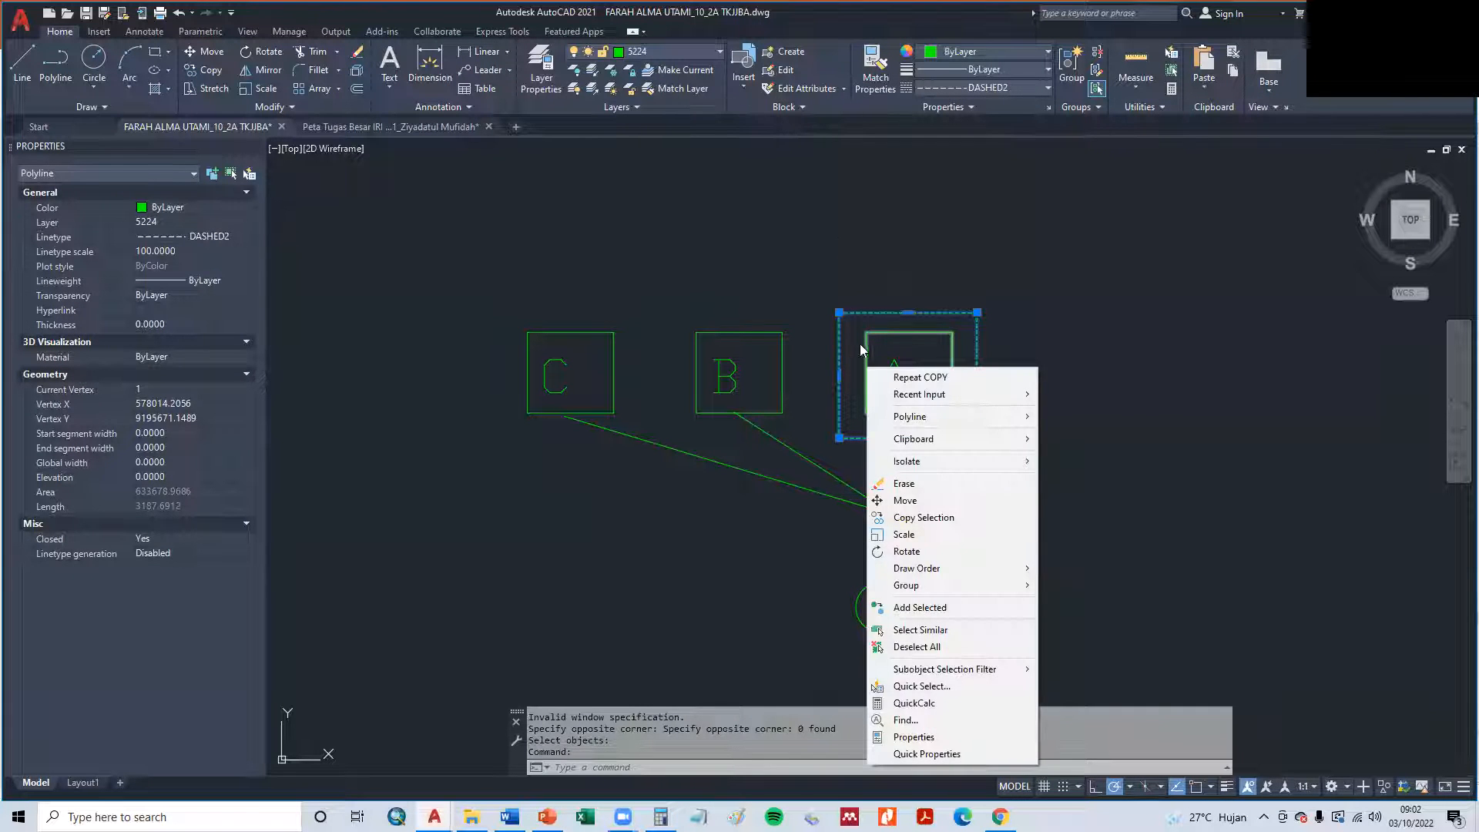
click(920, 377)
click(850, 377)
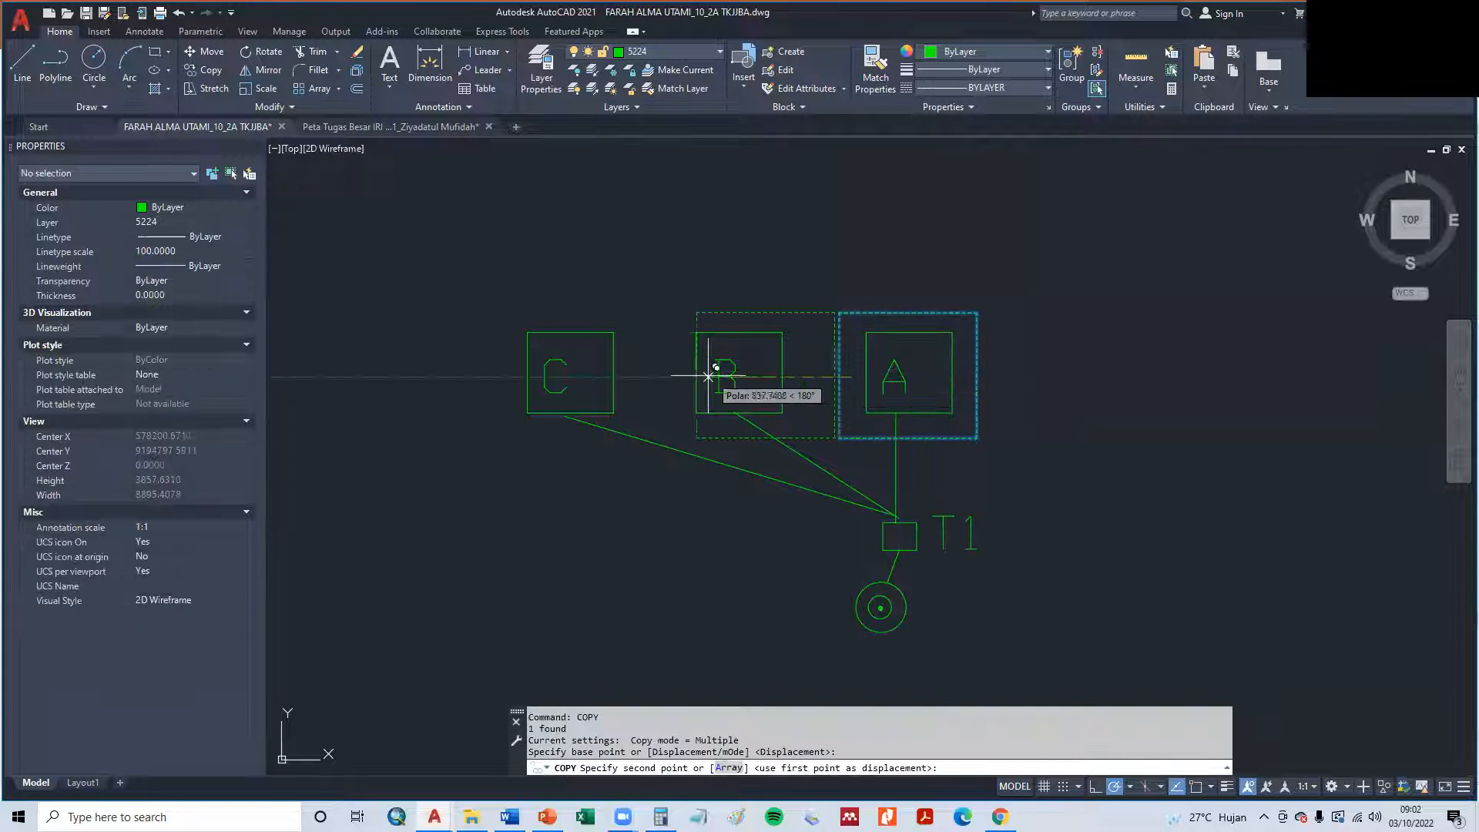
click(677, 376)
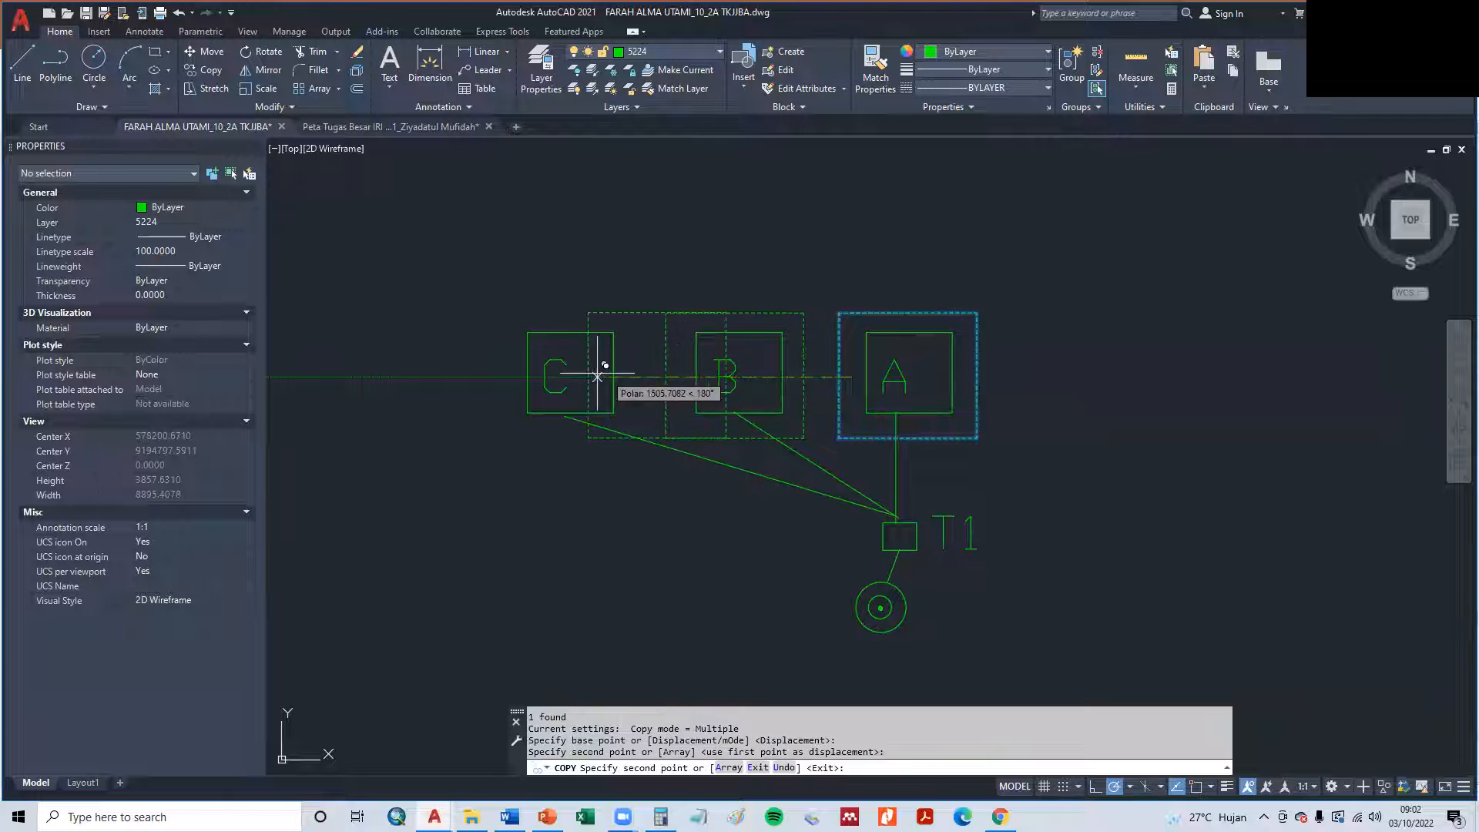
click(505, 377)
key(Escape)
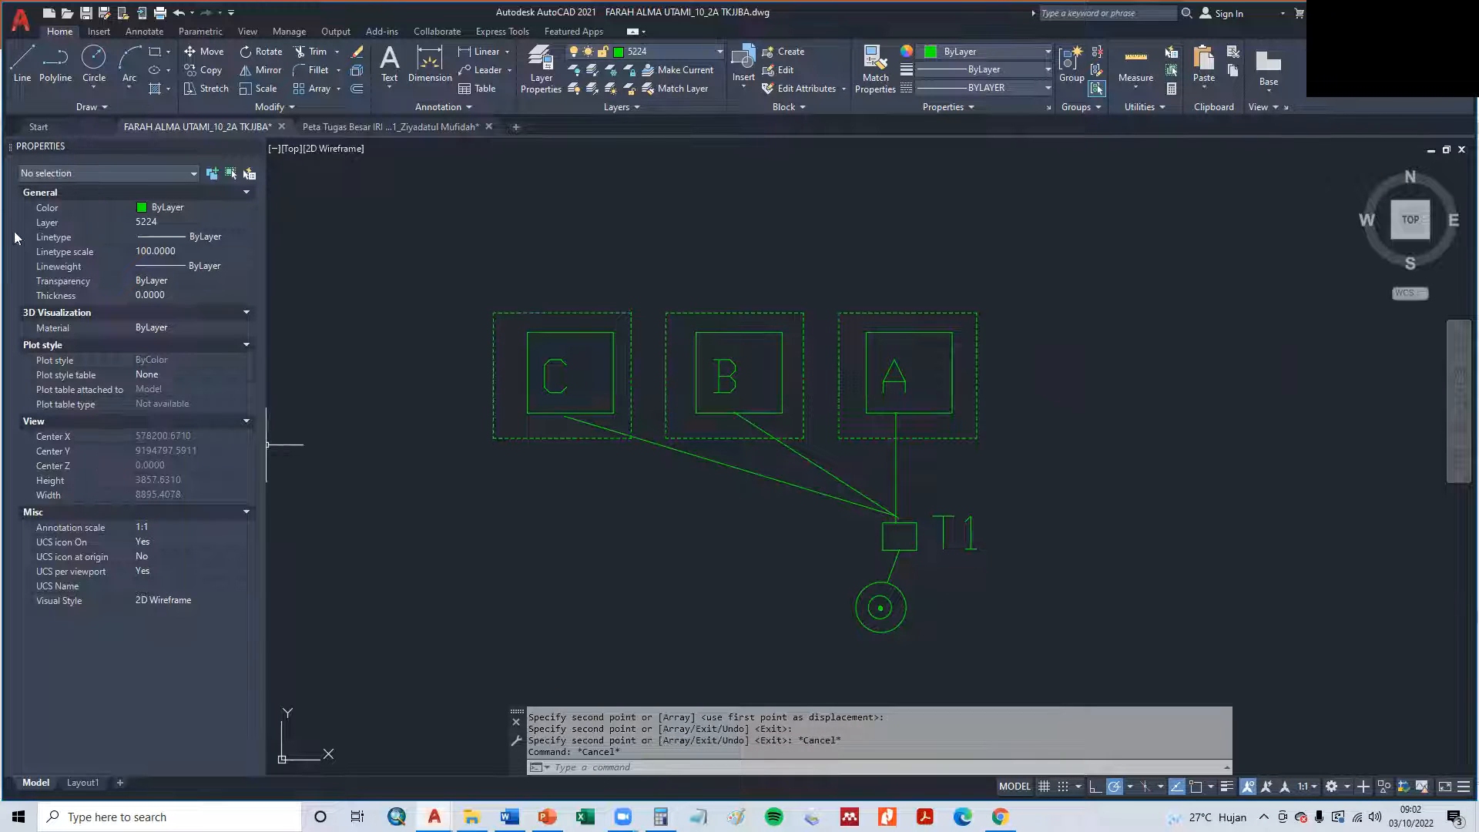
- Save the drawing under its existing file name
click(86, 15)
scroll(851, 238, down, 6)
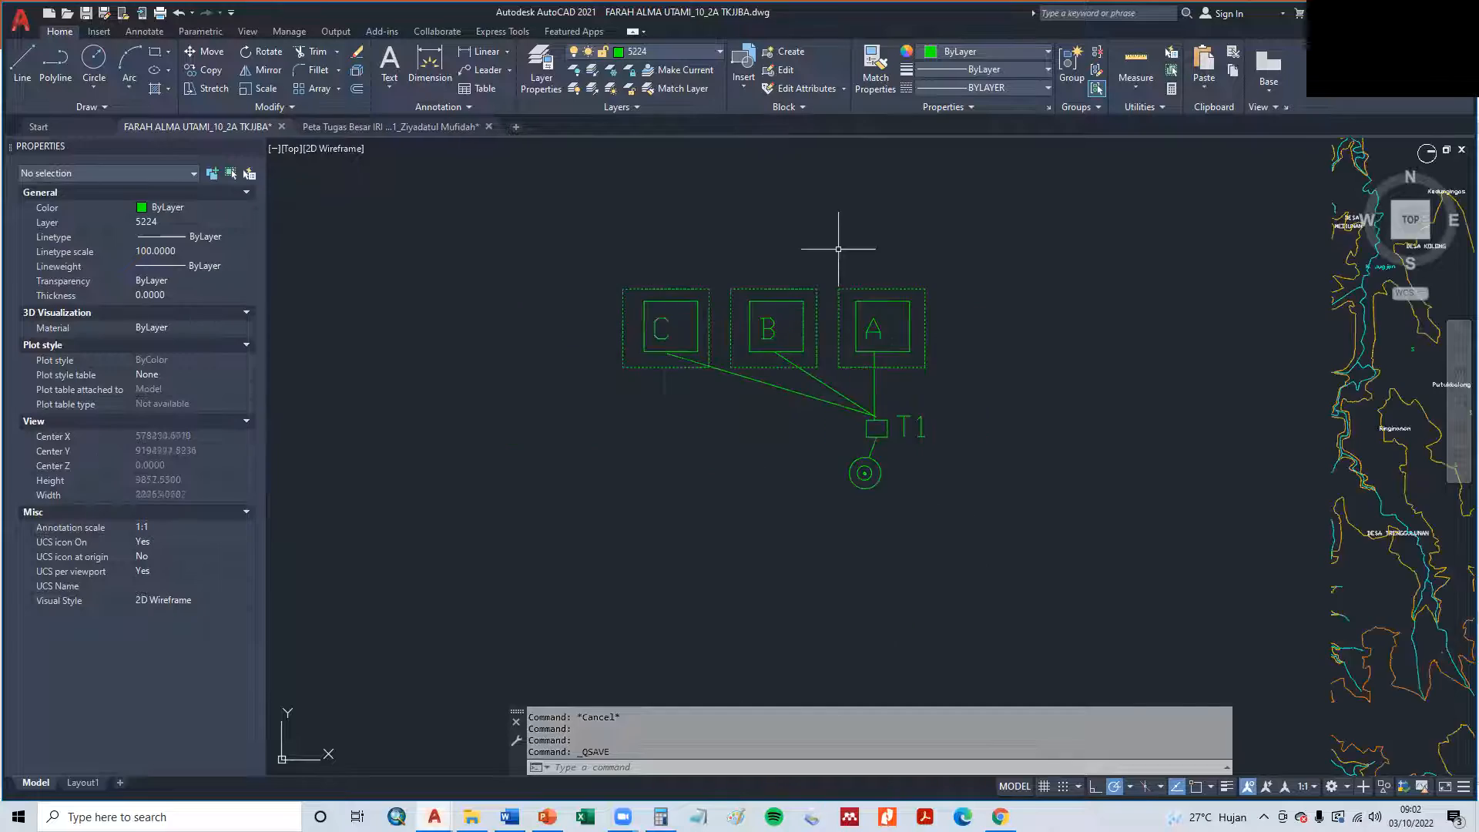
mouse_move(943, 334)
middle_down()
mouse_move(907, 343)
mouse_move(825, 412)
mouse_move(737, 437)
middle_up()
scroll(825, 413, up, 5)
scroll(829, 439, down, 2)
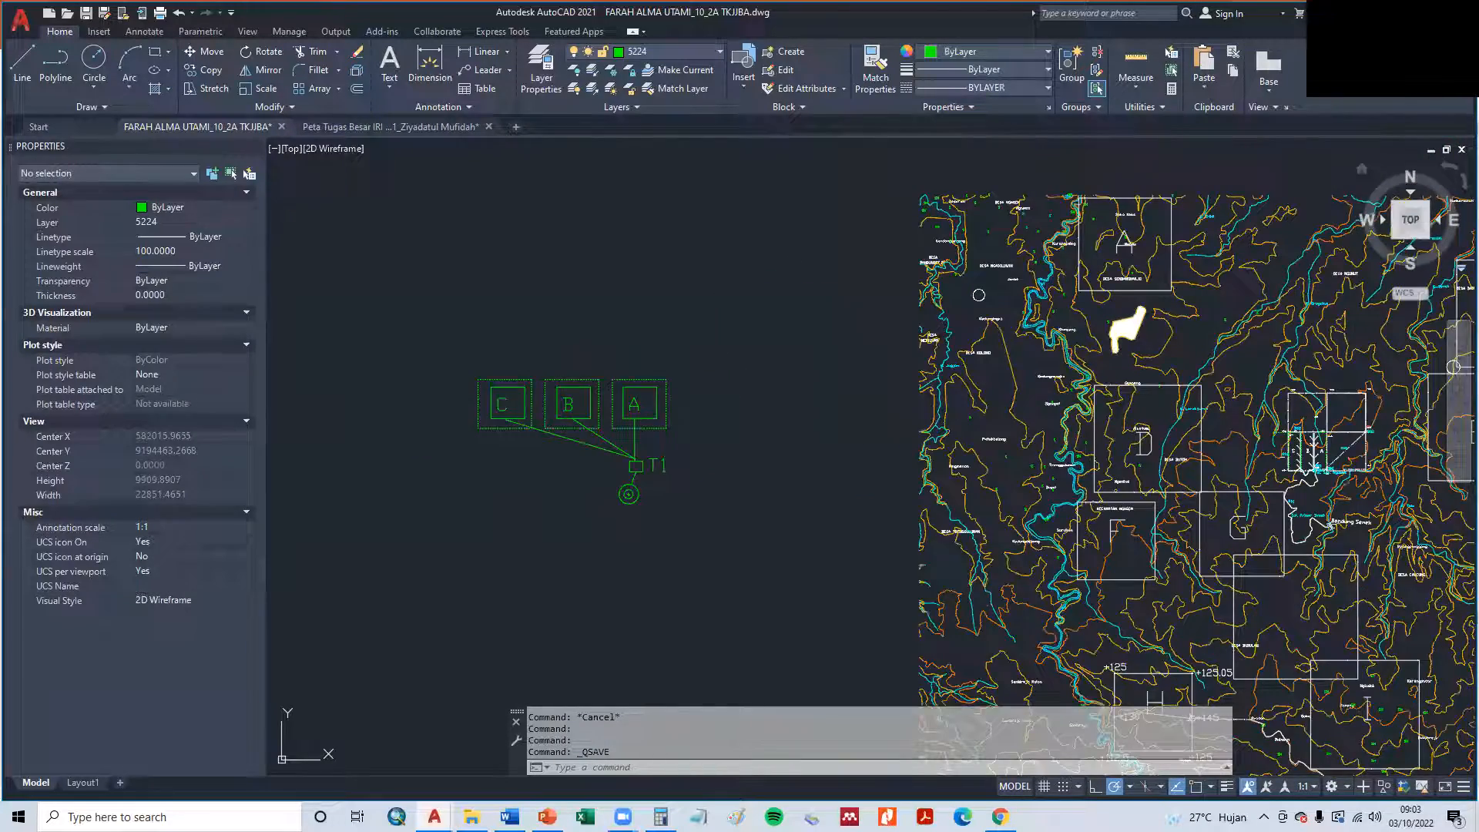